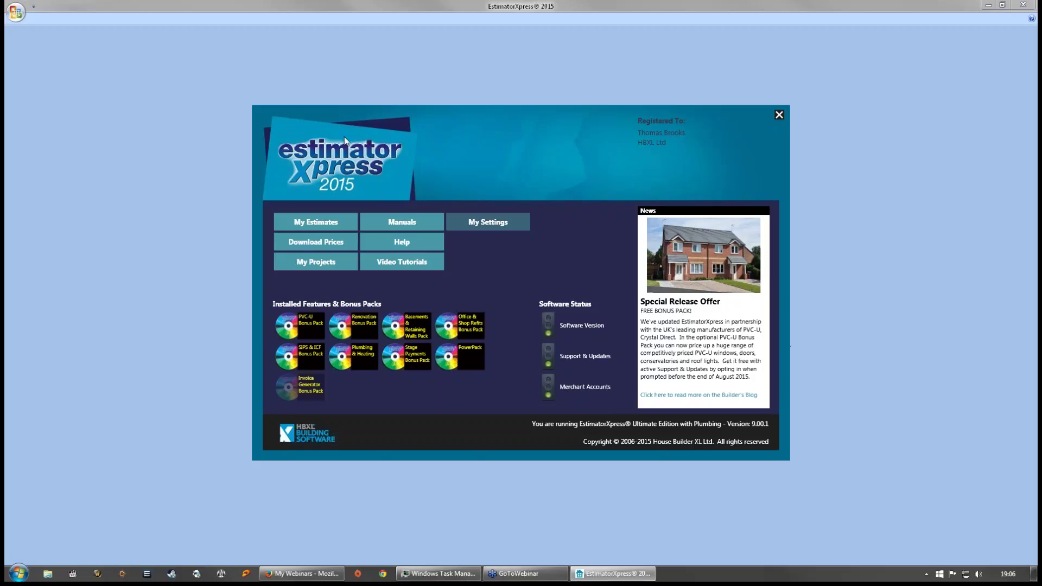
- From My Estimates, start a new estimate, opening the wizard with job number 222
left_click(310, 223)
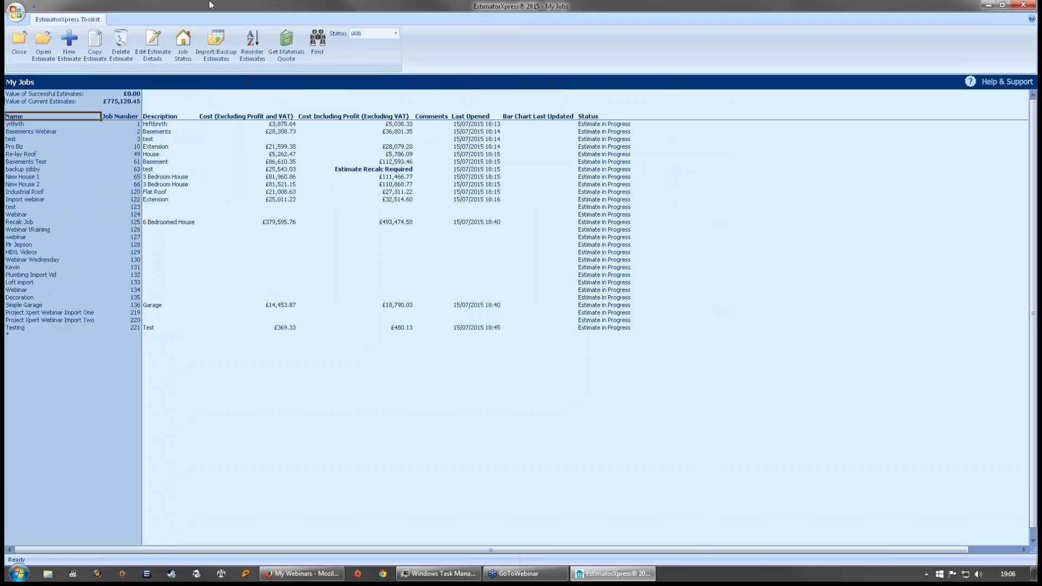
left_click(68, 52)
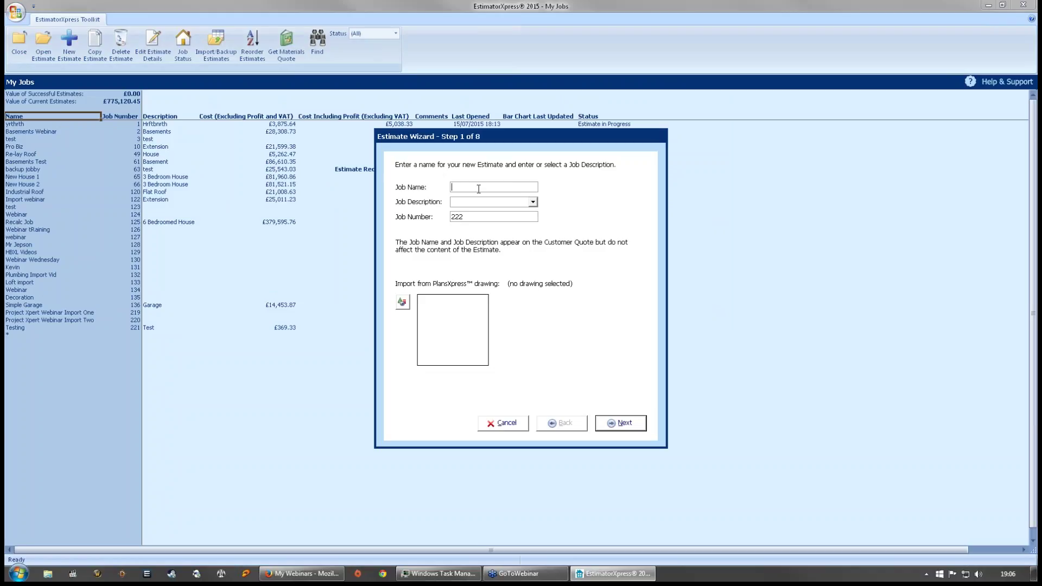
- Name the job 'PVC Training' with job description 'Training' and continue to the price book step
type("PVC Trainingh")
left_click(461, 204)
type("Training")
left_click(638, 430)
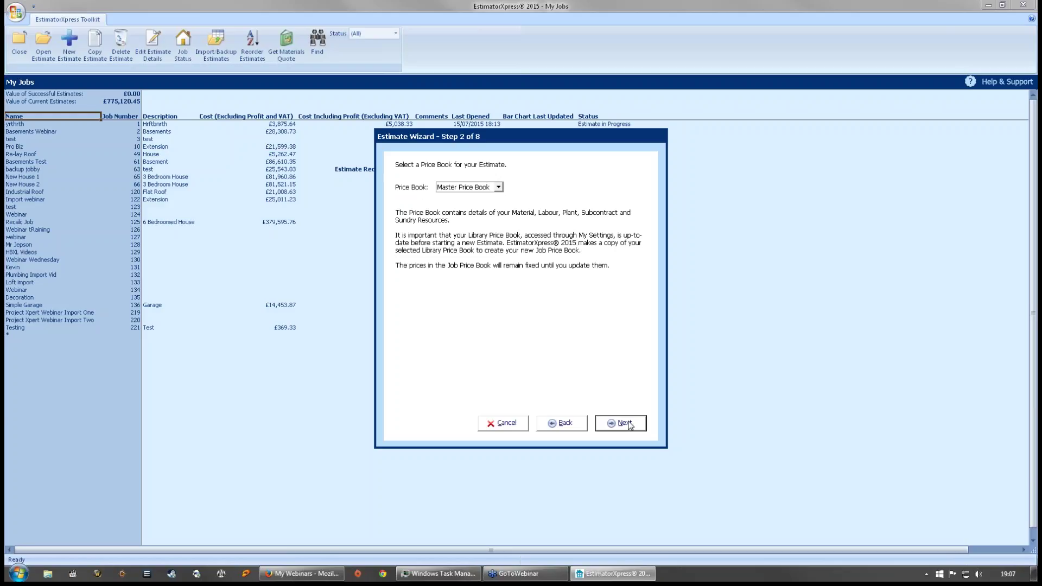
- Keep the Master Price Book and choose Extension Specification as the estimate's specification
left_click(629, 424)
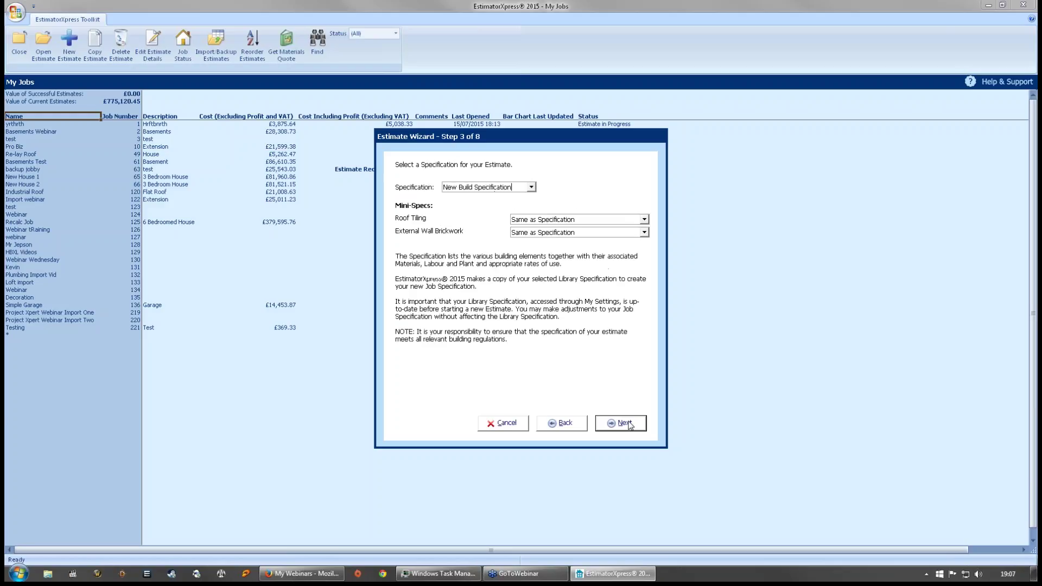
left_click(532, 187)
left_click(504, 205)
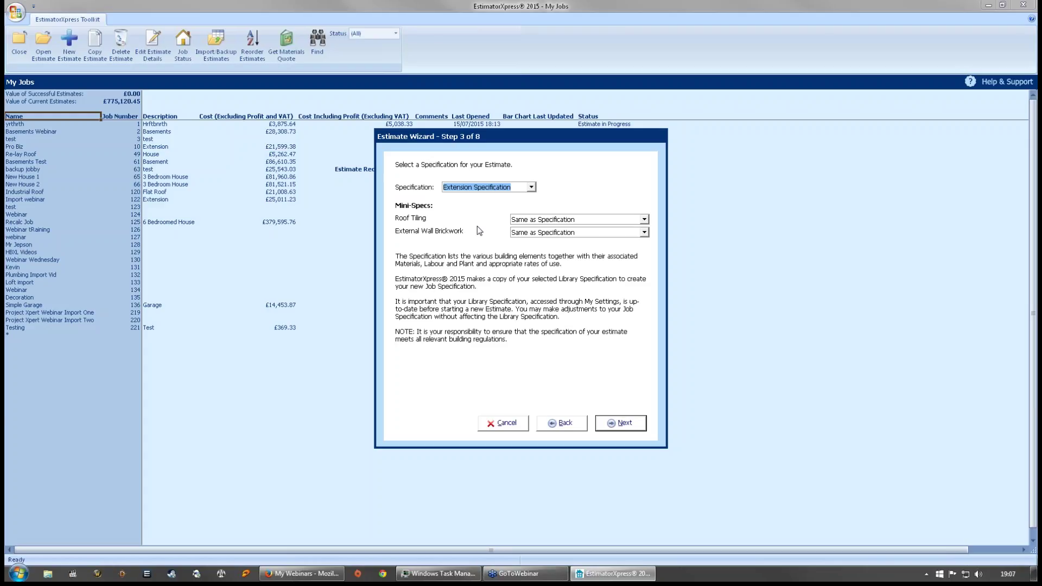
left_click(644, 219)
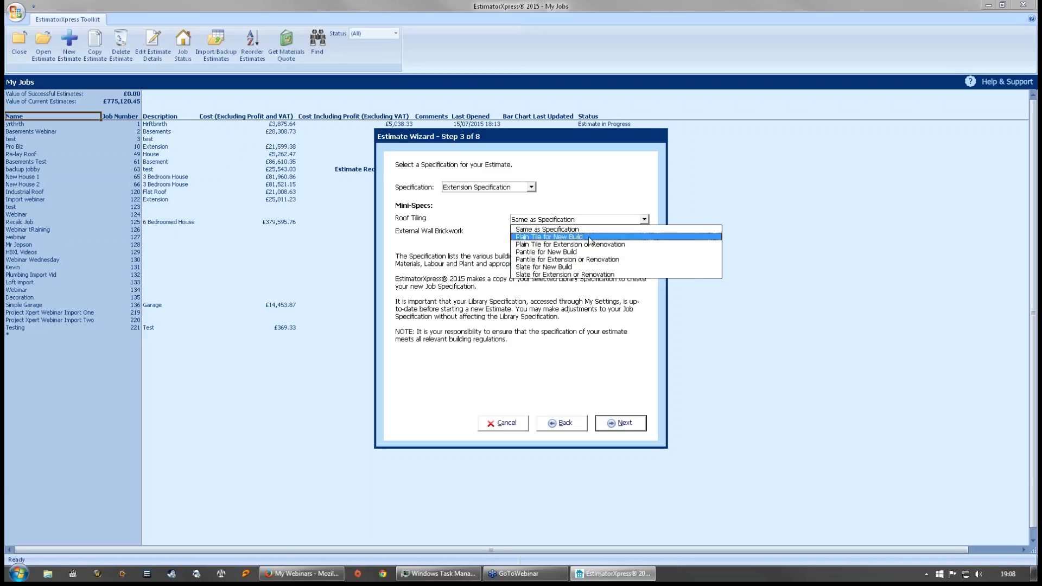
- Set Roof Tiling to Pantile and External Wall Brickwork to 75p Facing Brick, both for Extension or Renovation
left_click(571, 260)
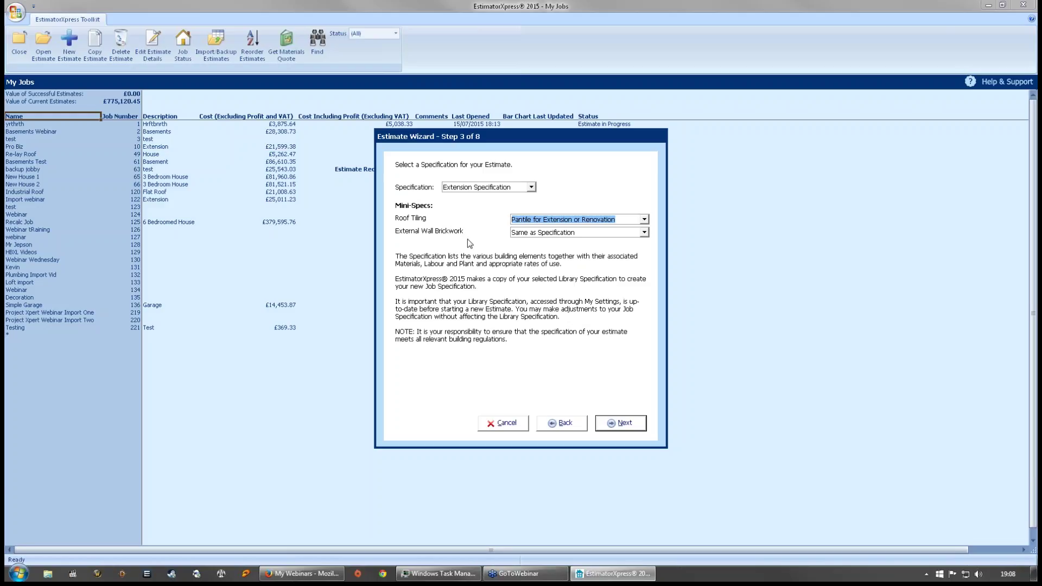
left_click(644, 232)
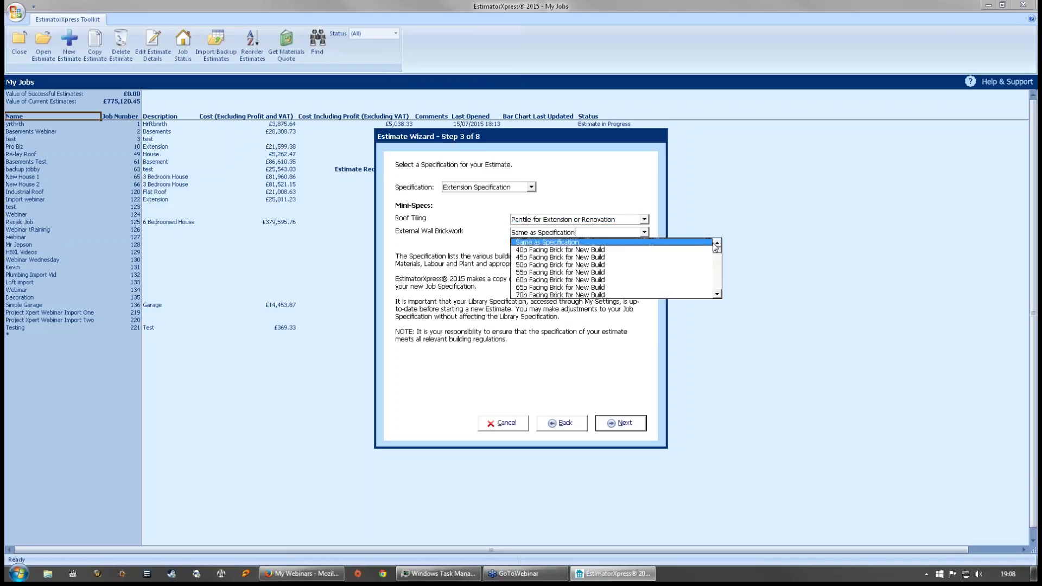
scroll(718, 255, "down", 2)
scroll(718, 257, "down", 2)
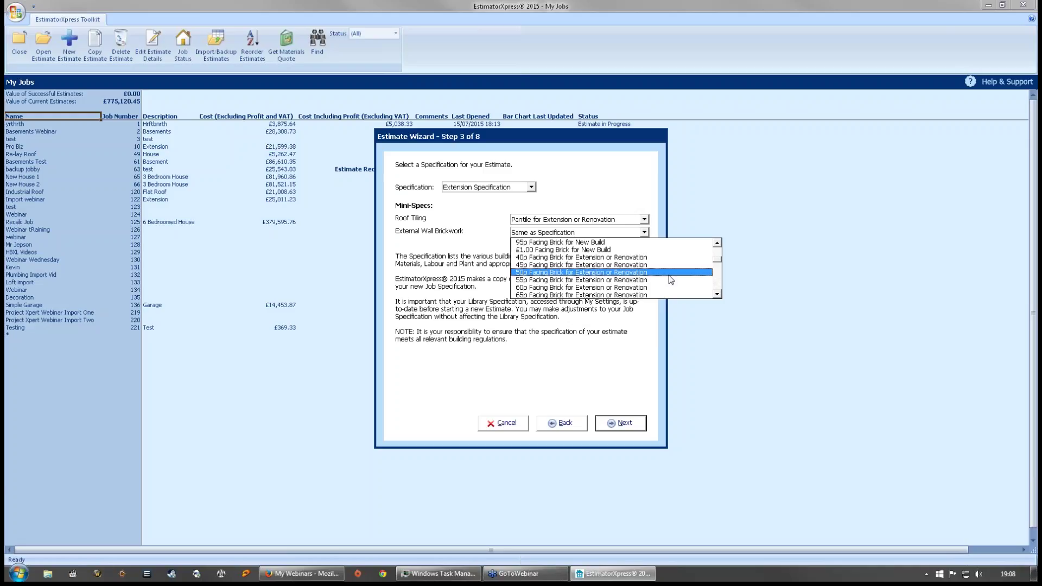
scroll(651, 280, "down", 2)
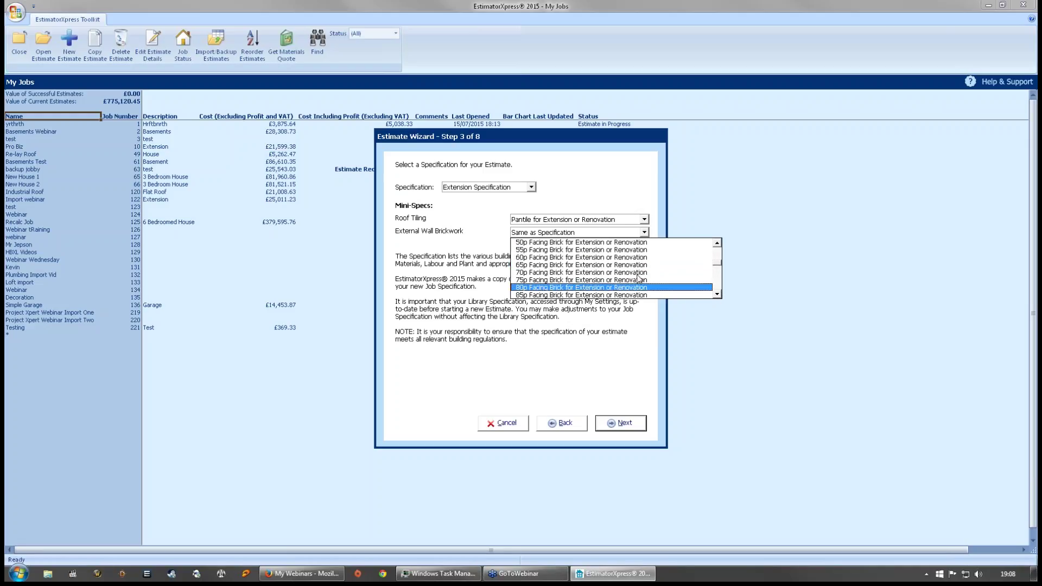
left_click(552, 280)
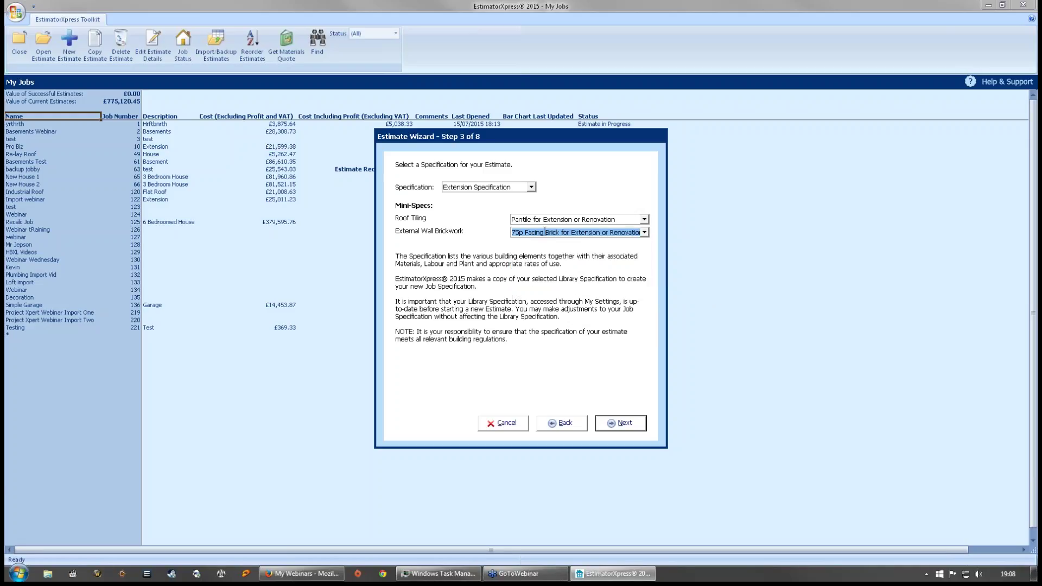
left_click(644, 234)
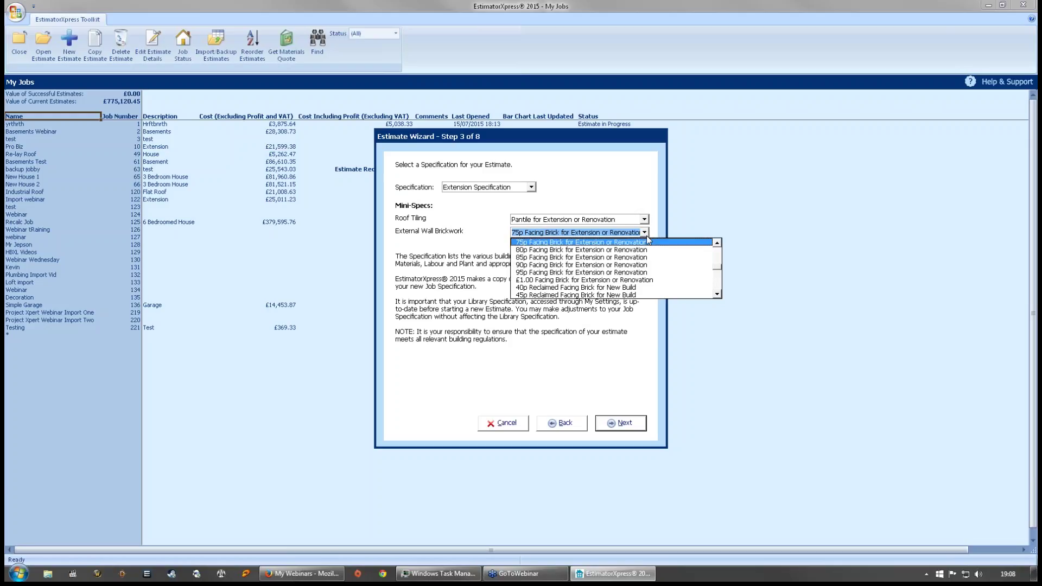
mouse_move(717, 268)
left_mouse_down()
mouse_move(714, 300)
mouse_move(720, 255)
left_mouse_up()
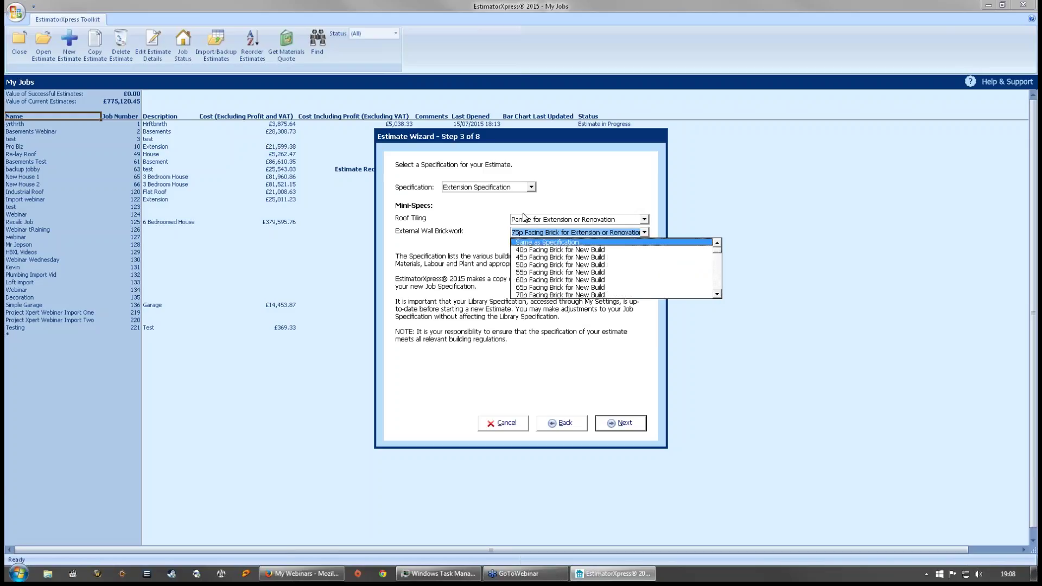
left_click(517, 229)
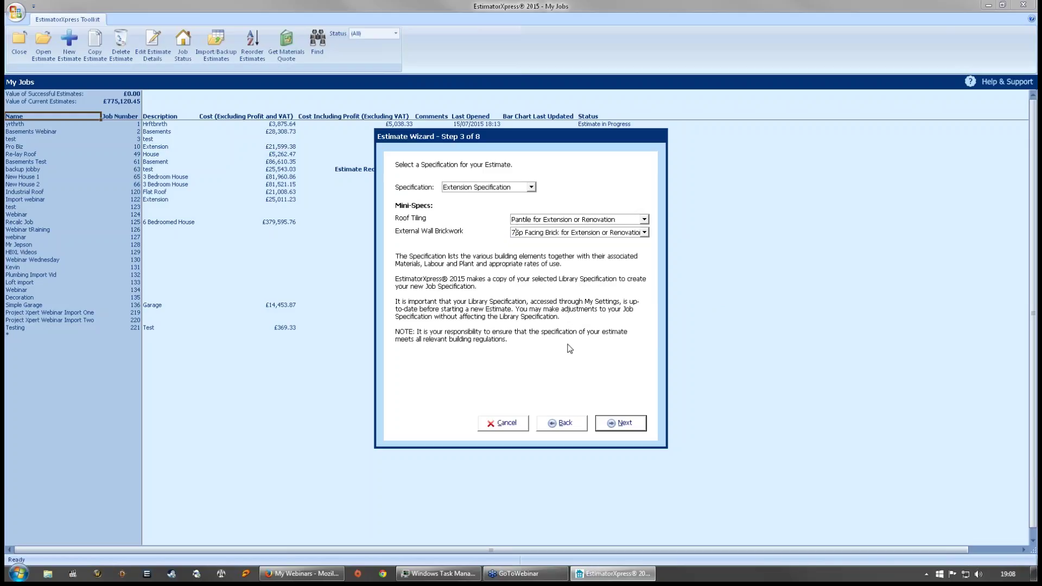
left_click(623, 426)
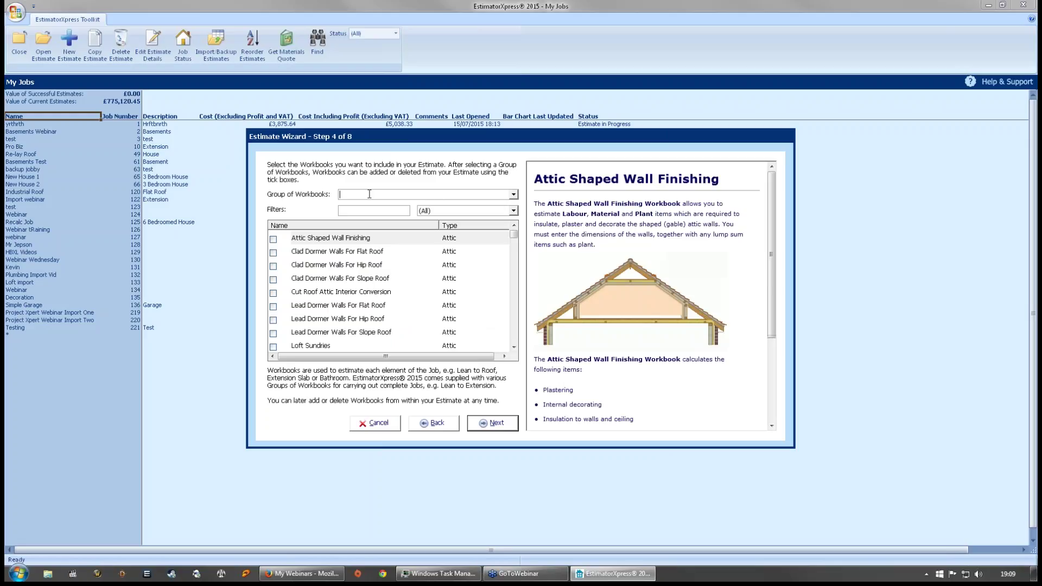
- Select the Extension Demonstration workbook group, filter by 'crystal', and tick Conservatory with Gable
left_click(513, 195)
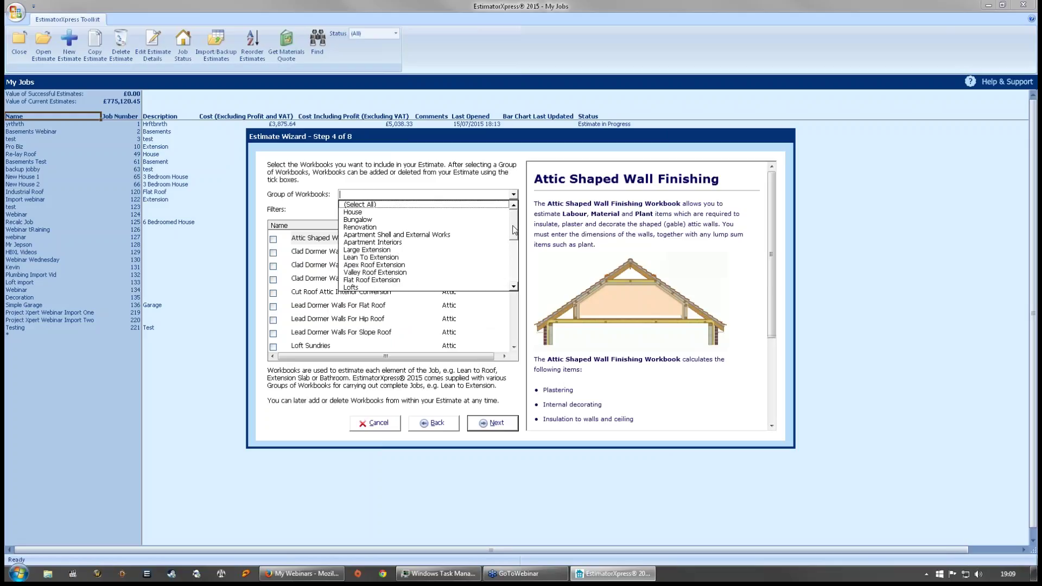
left_click_drag(514, 223, 514, 246)
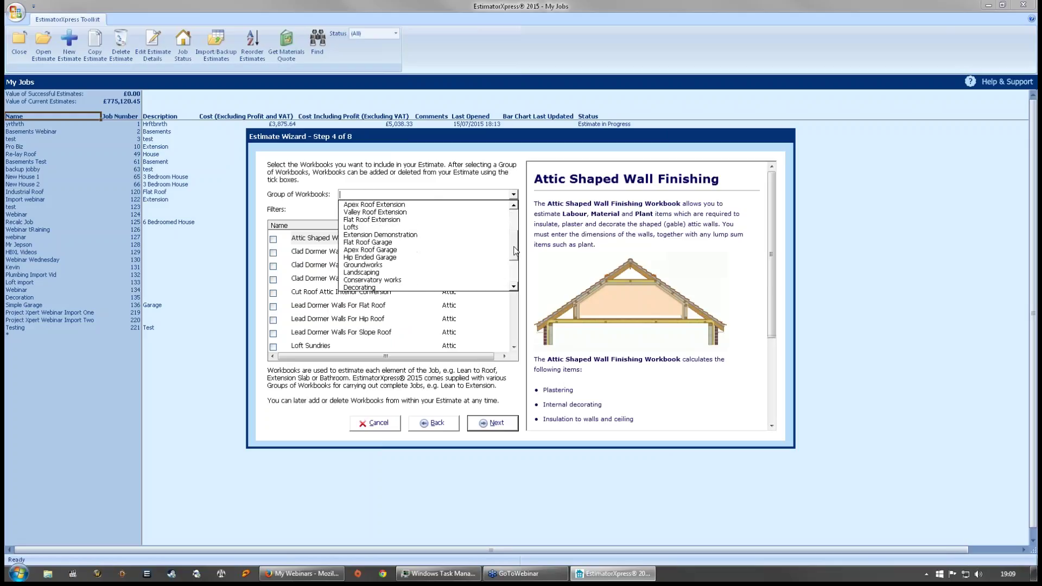
left_click(367, 235)
left_click(361, 211)
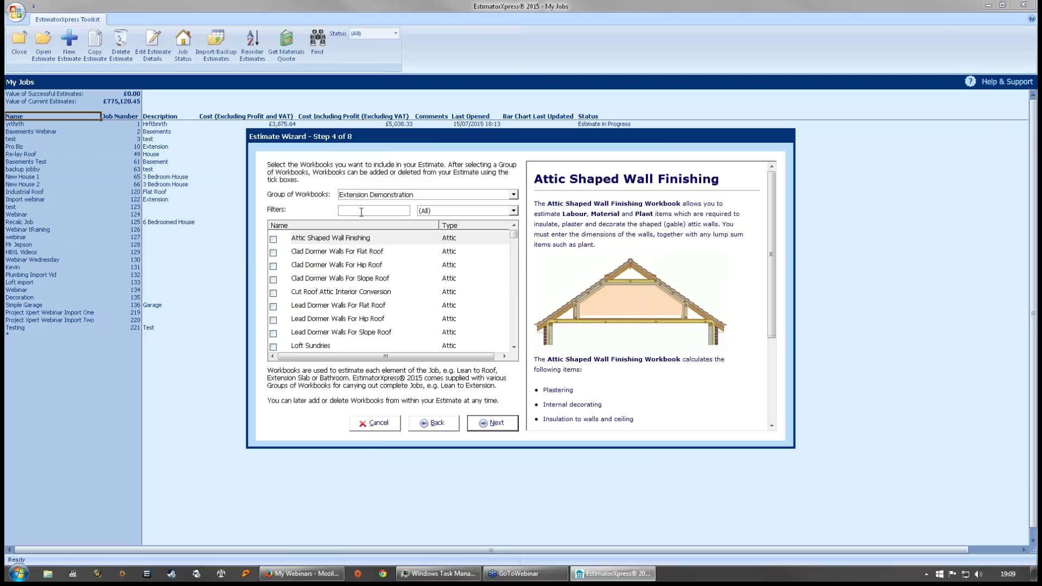
type("crystal")
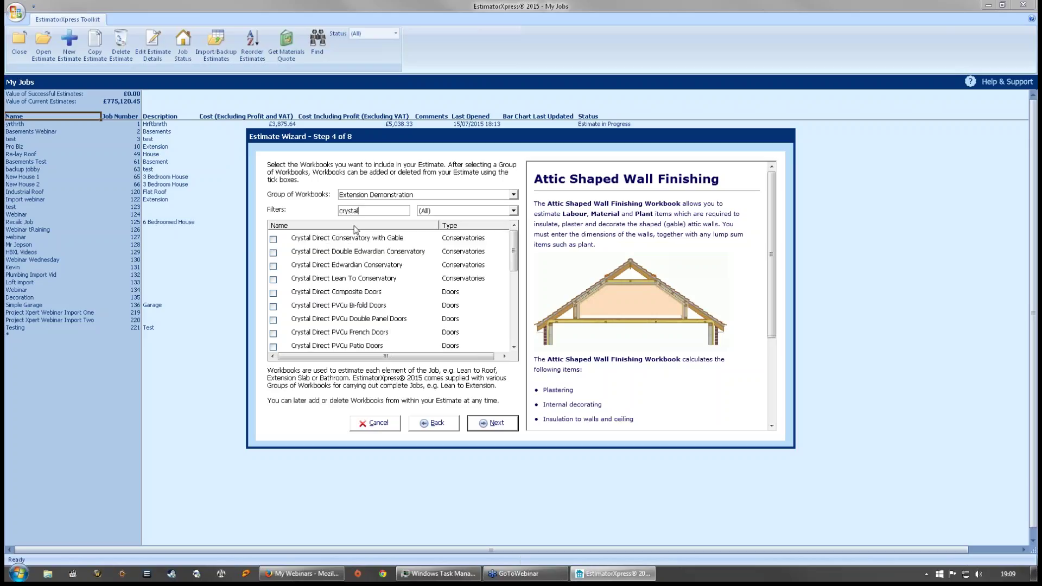
left_click(273, 239)
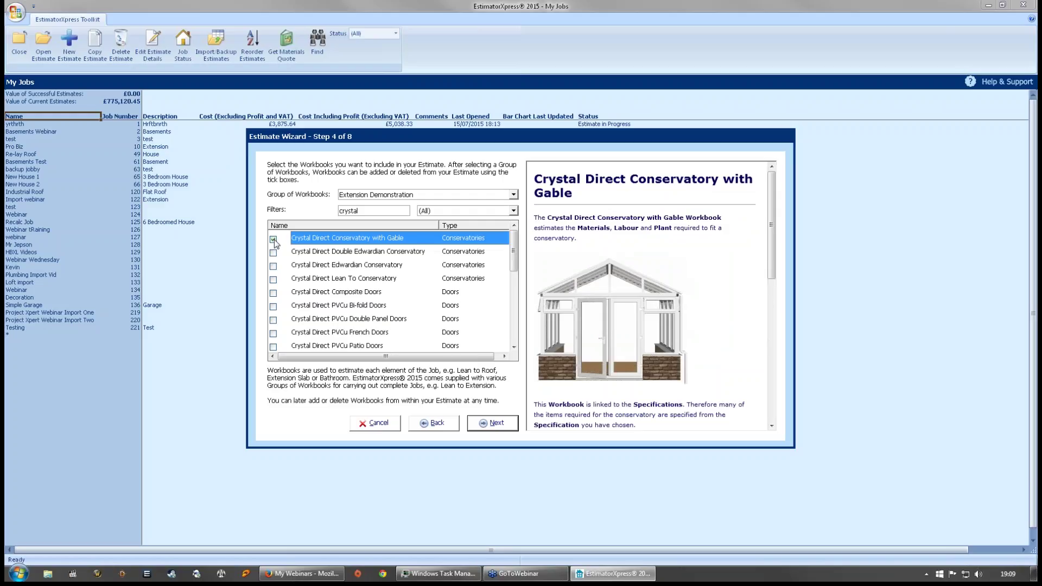
- Tick the Double Edwardian, Edwardian and Lean To conservatories plus Composite Doors and the PVCu door and window workbooks
left_click(345, 253)
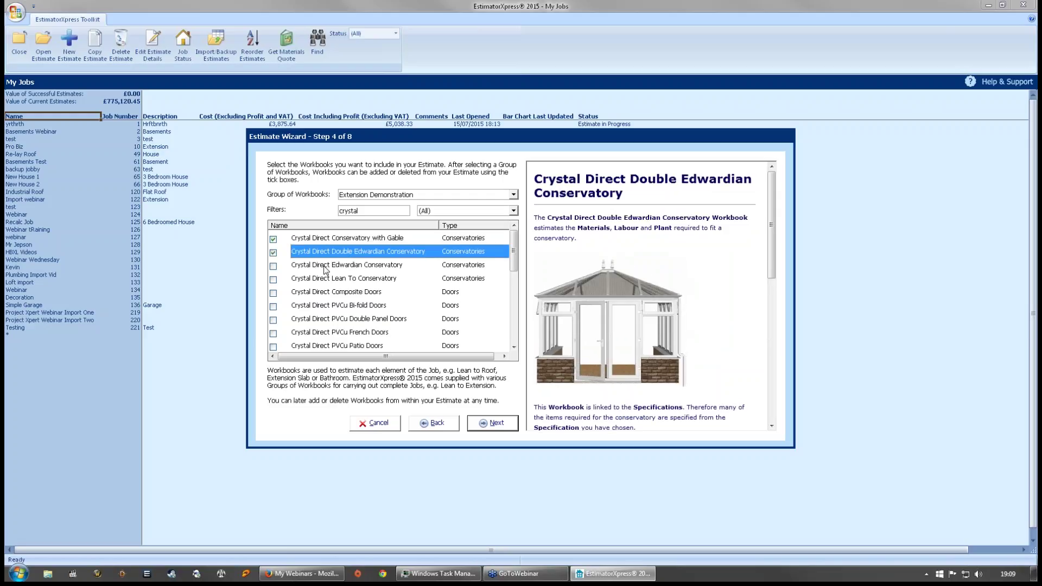
left_click(334, 265)
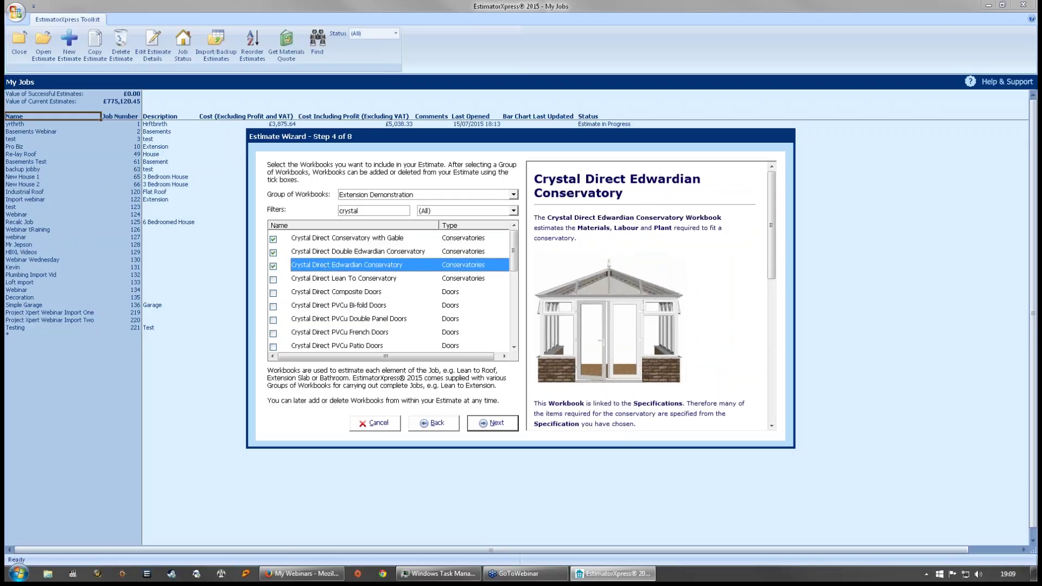
left_click(325, 278)
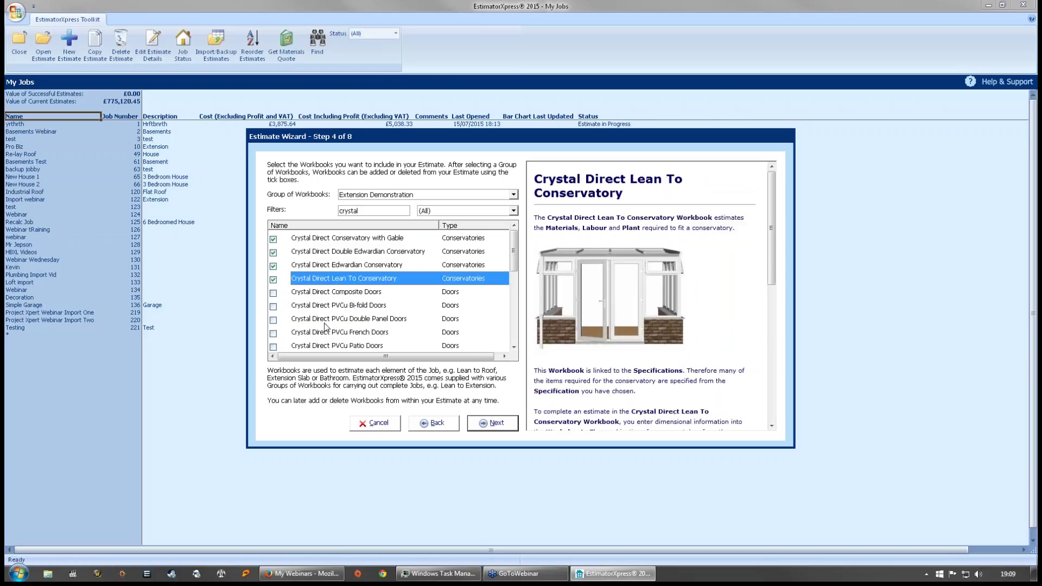
left_click(340, 293)
left_click(328, 304)
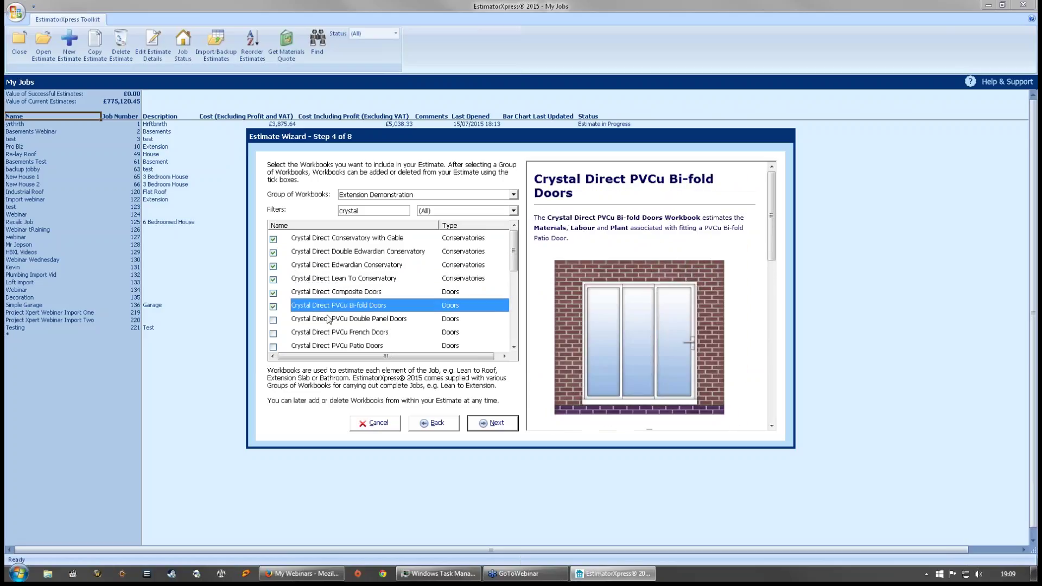
left_click(327, 319)
scroll(326, 315, "down", 2)
left_click(340, 251)
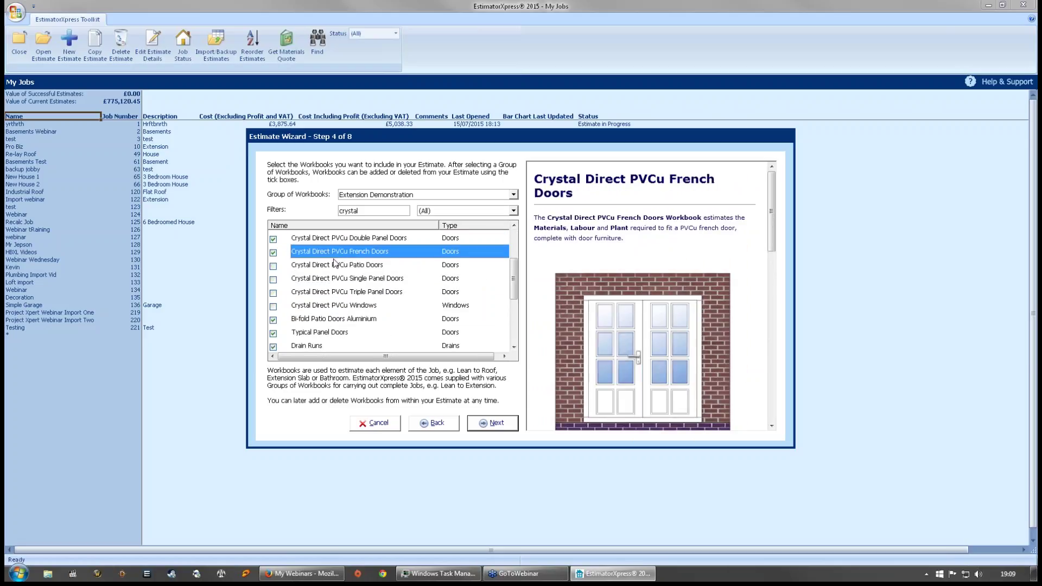
left_click(335, 265)
left_click(328, 279)
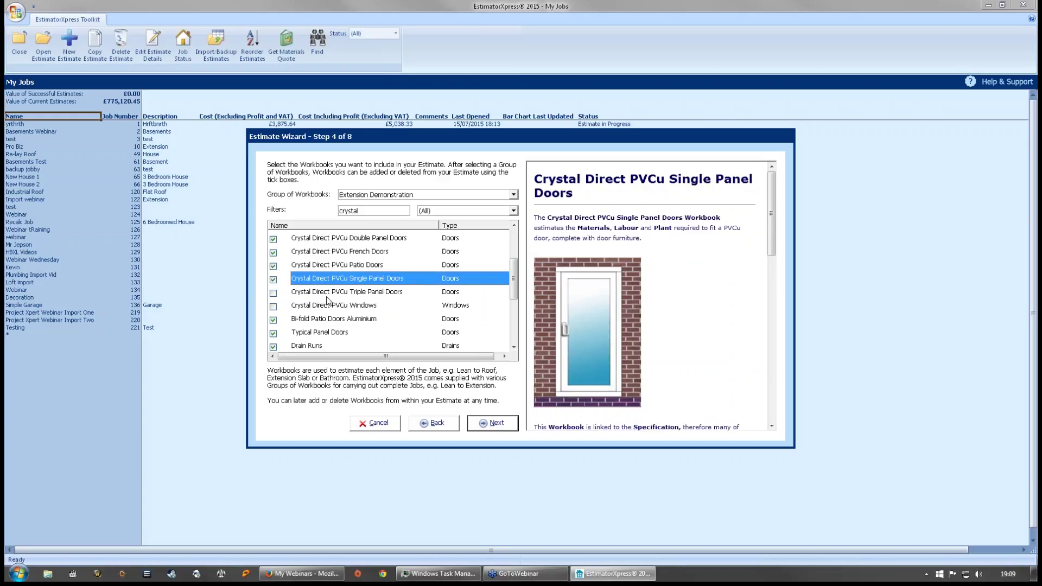
left_click(330, 293)
left_click(329, 305)
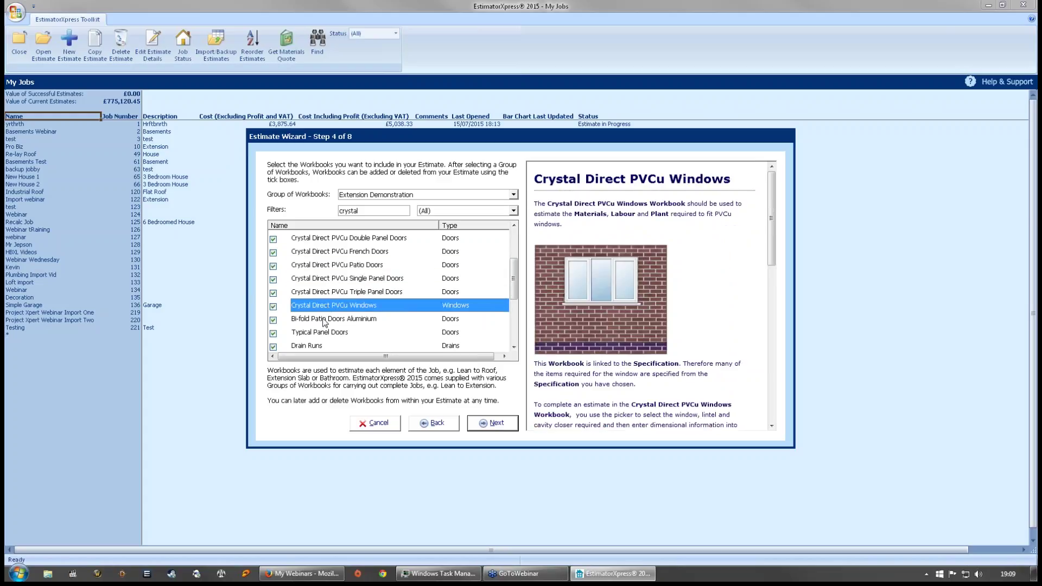
- Untick the Bi-fold Patio Doors Aluminium and Window workbooks, then advance to the bar chart step
left_click(327, 320)
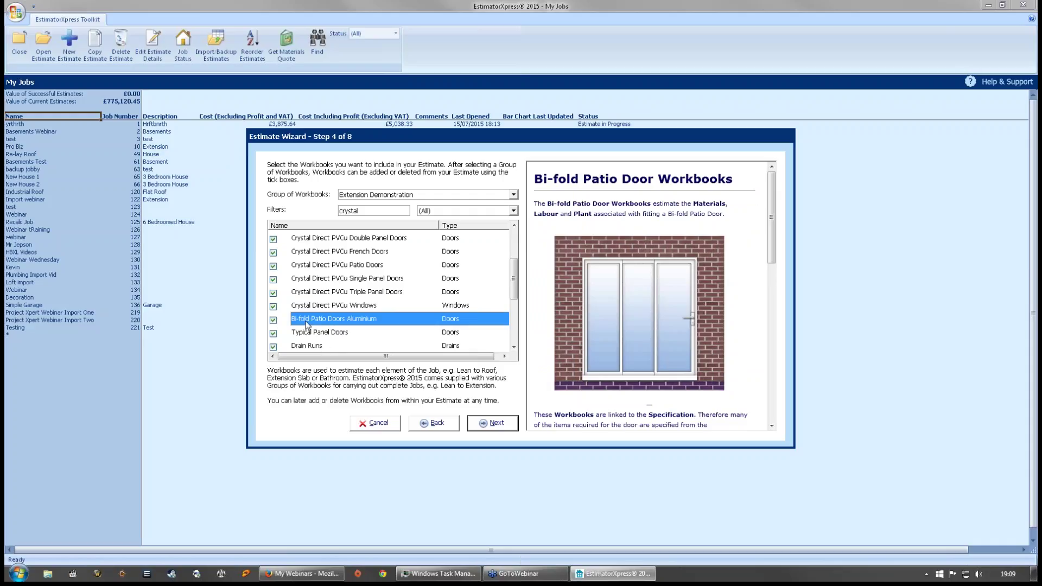
scroll(451, 323, "down", 3)
scroll(451, 323, "up", 3)
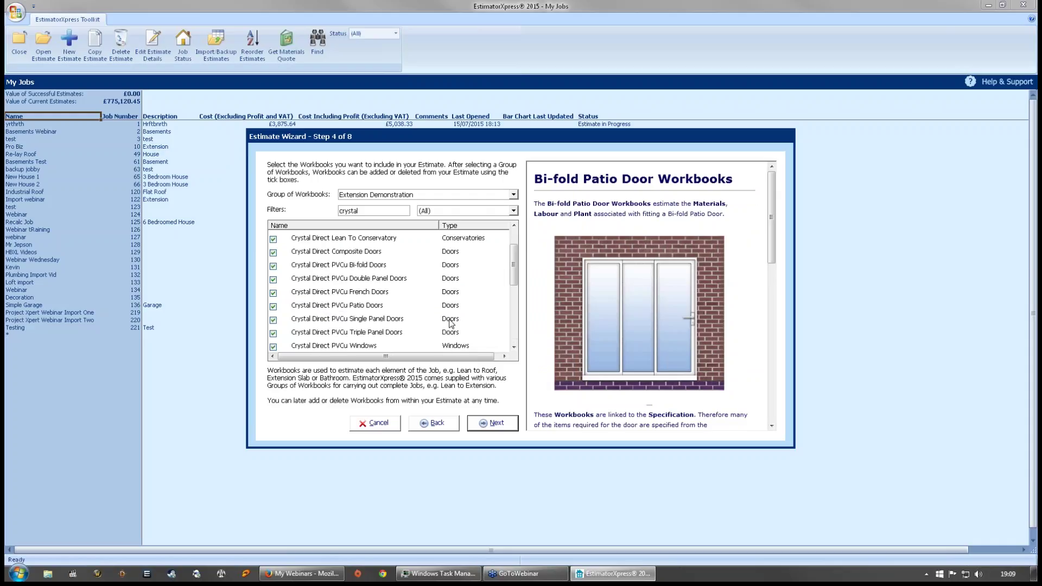
scroll(451, 323, "up", 1)
scroll(451, 324, "down", 2)
left_click(451, 324)
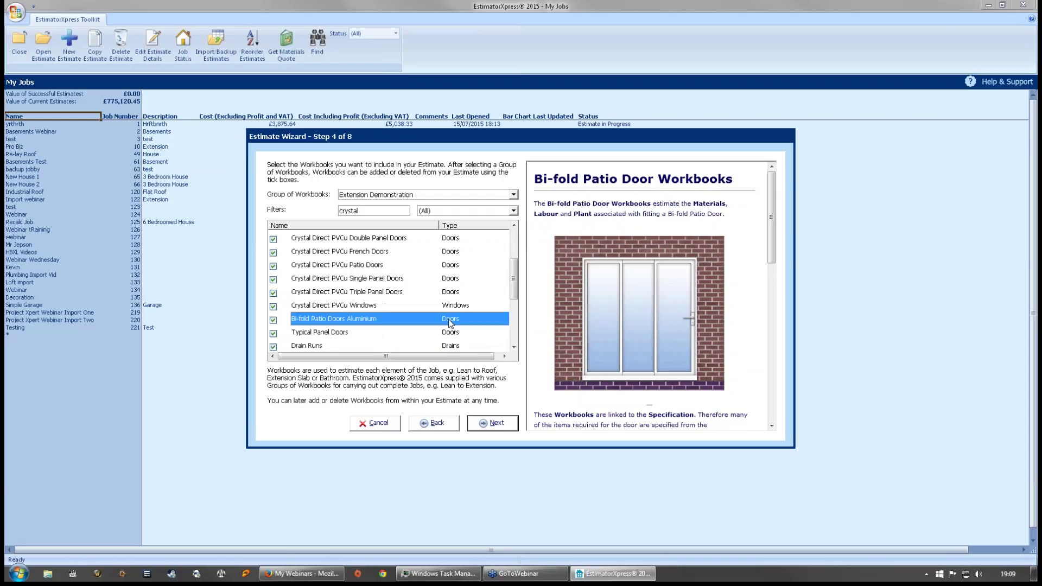
left_click(274, 319)
scroll(439, 326, "down", 2)
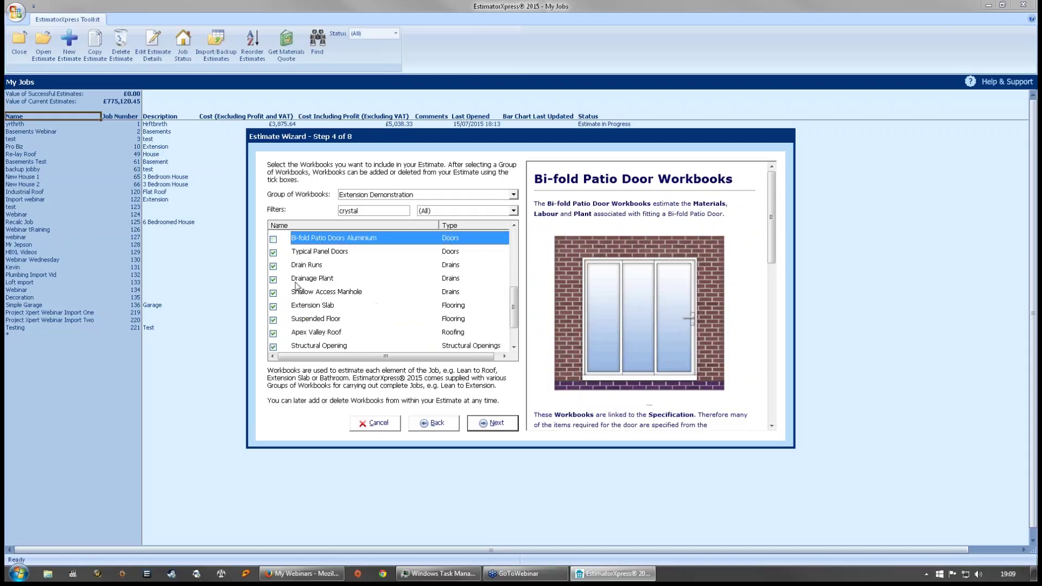
scroll(335, 289, "down", 1)
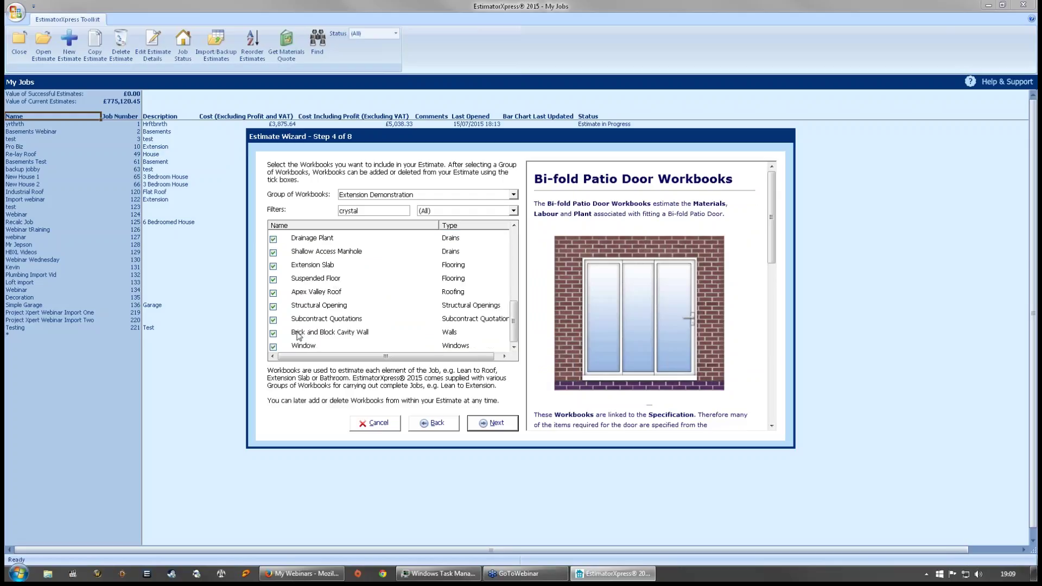
left_click(273, 347)
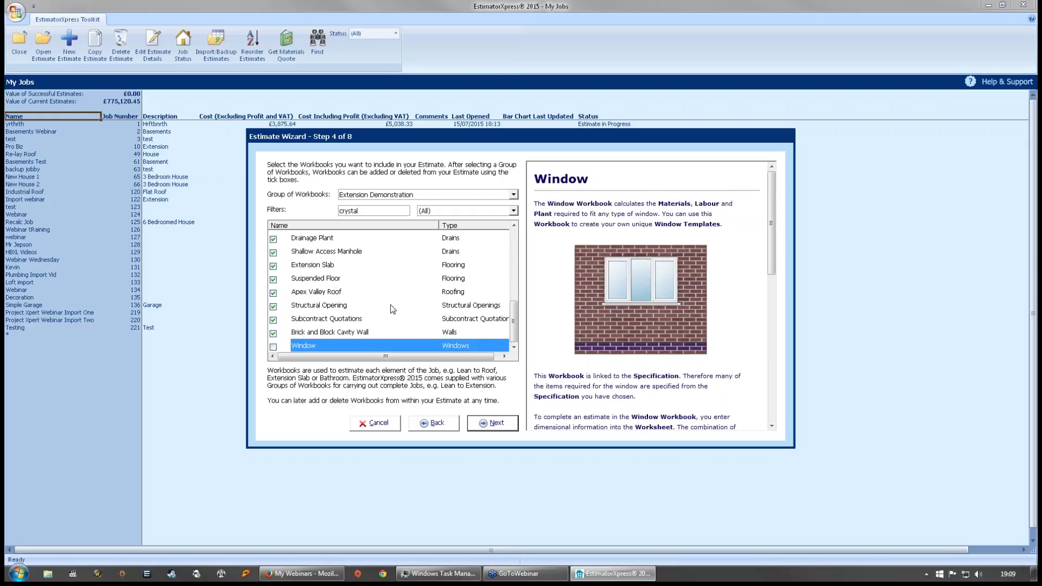
left_click_drag(514, 313, 499, 264)
left_click(494, 421)
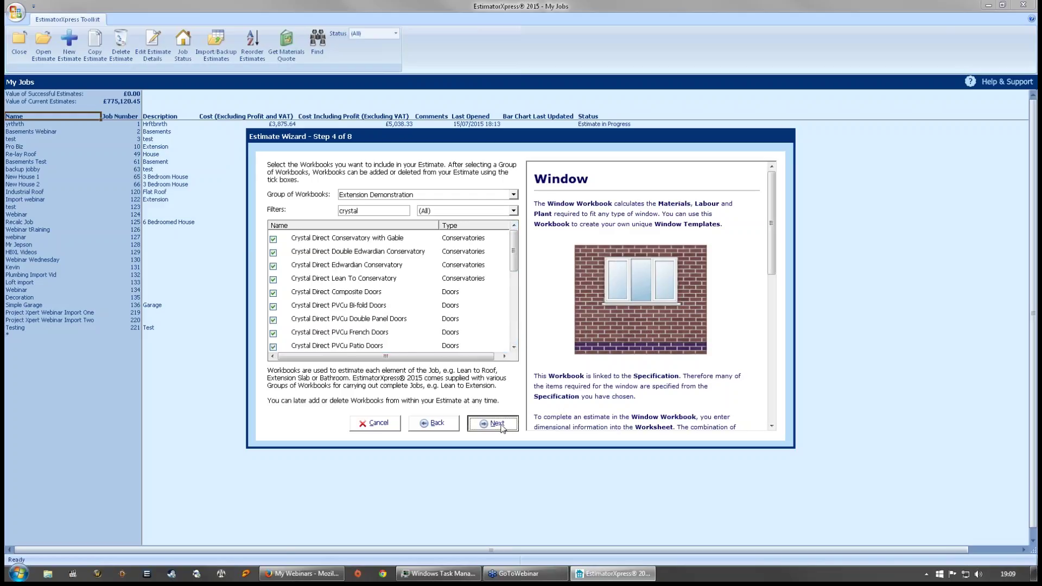
- Choose Small Extension as the bar chart type and continue to customer address details
left_click(541, 203)
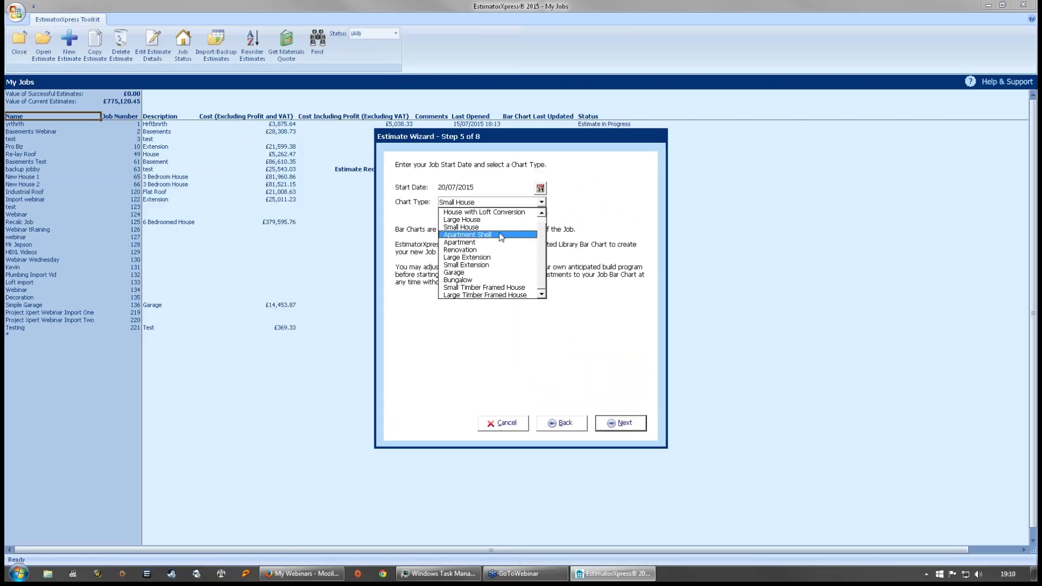
left_click(488, 265)
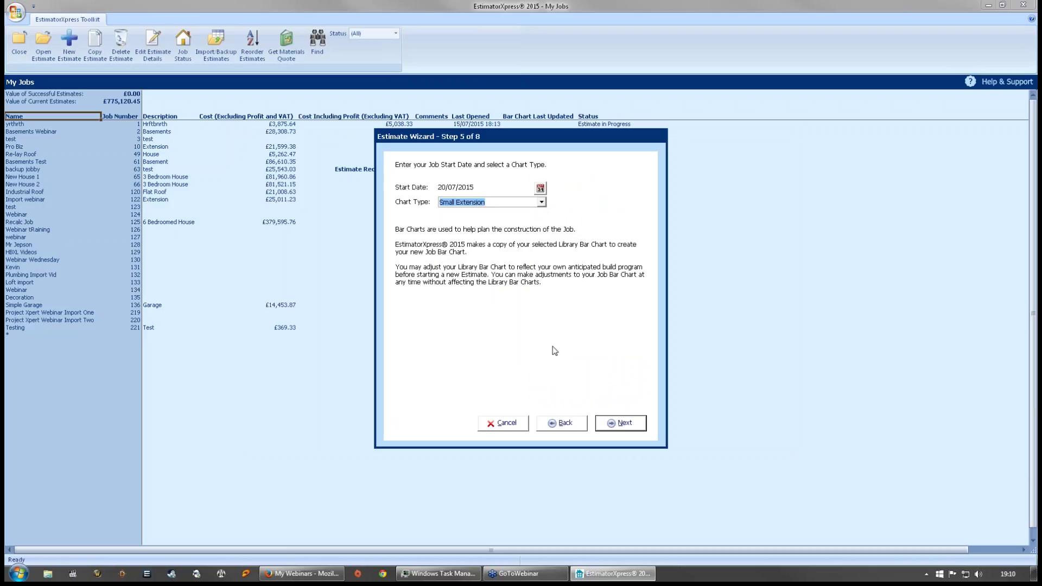
left_click(624, 419)
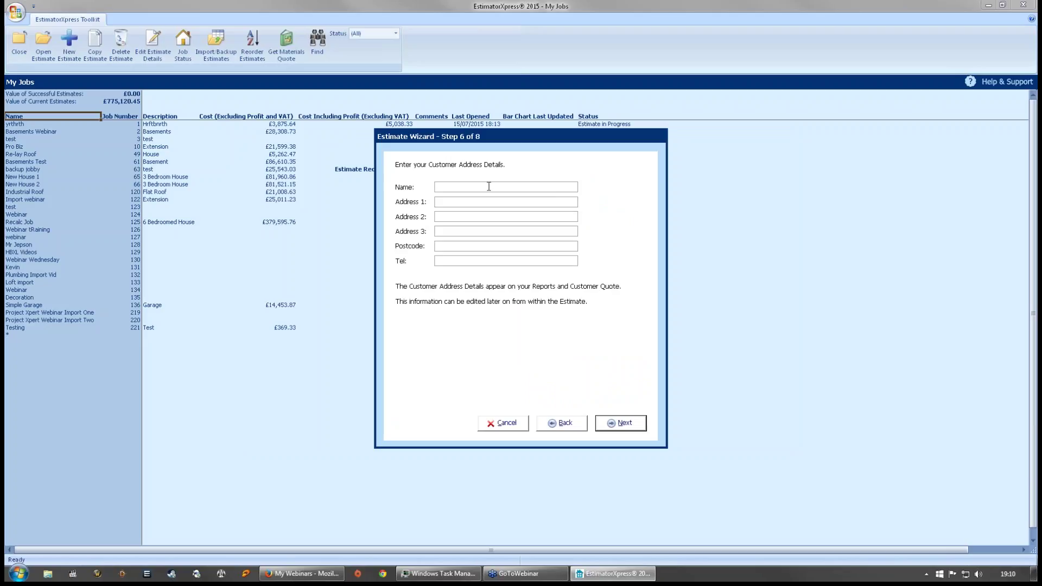
- Enter the customer's name and first address line, then continue to the profit markups step
key("BackSpace")
key("BackSpace")
key("BackSpace")
key("Return")
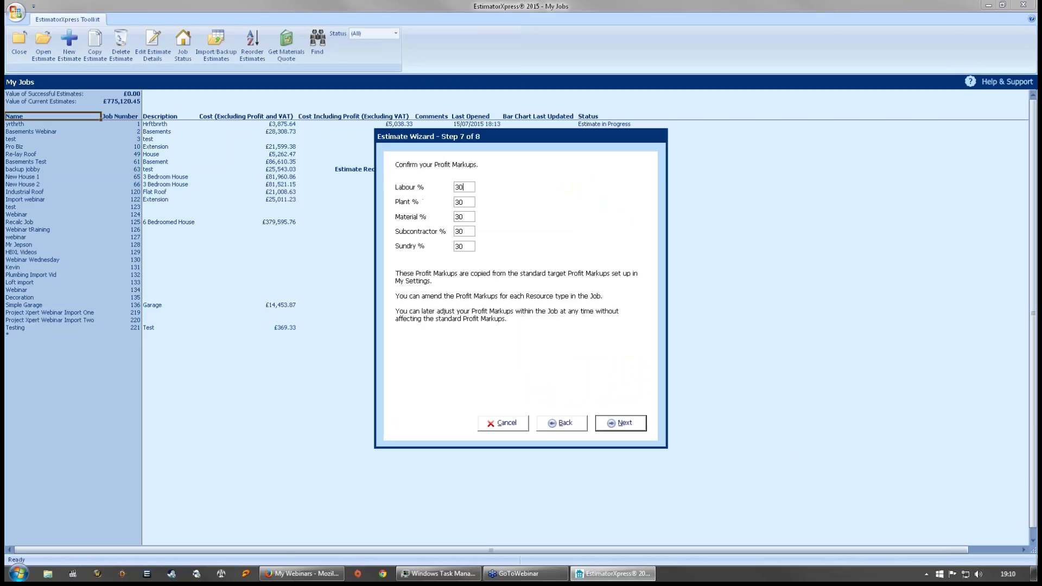
left_click(558, 423)
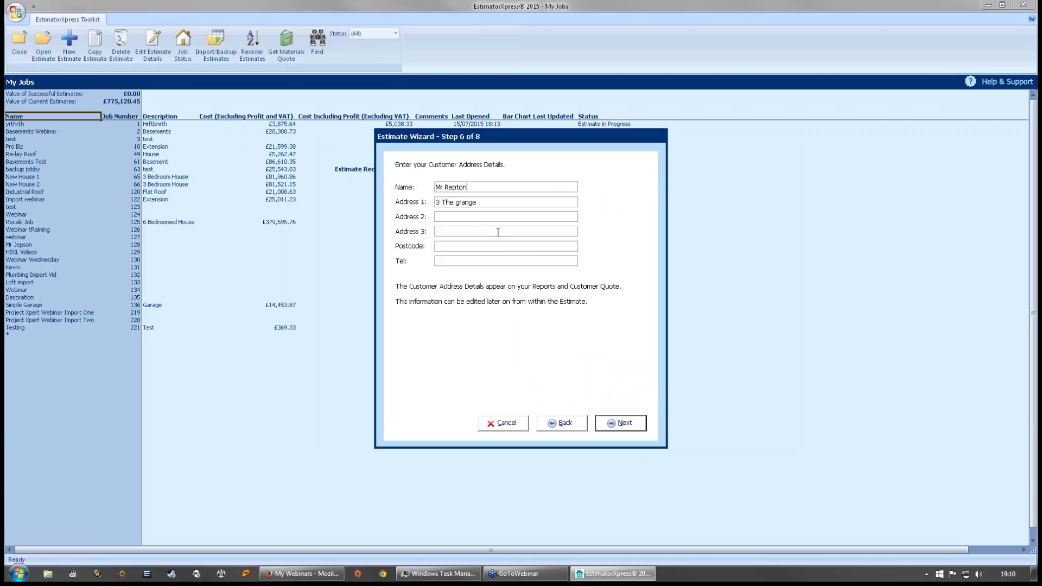
left_click(624, 424)
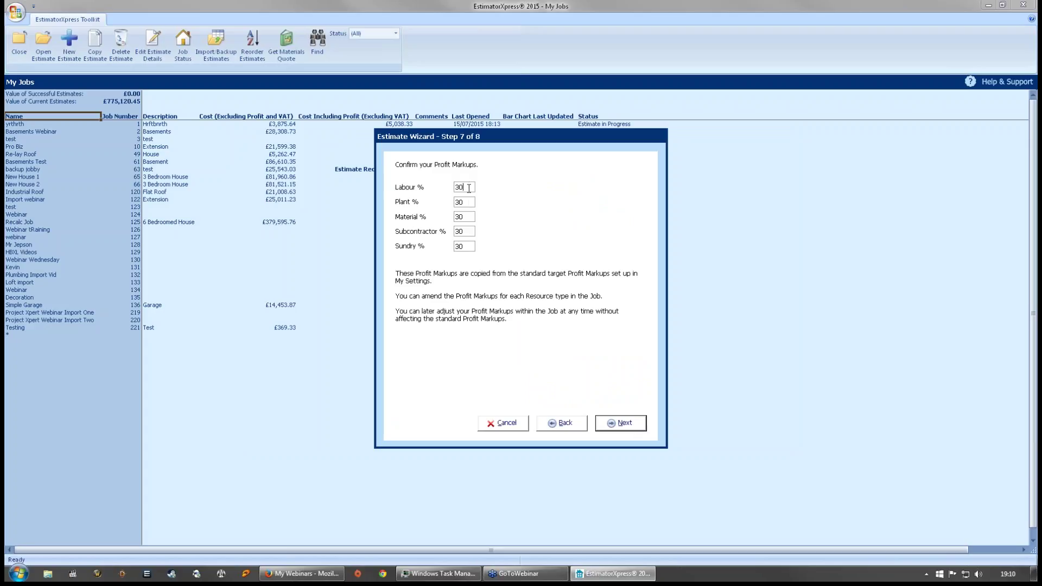
- Leave the Plant and other profit markups at 30% and continue to the inflation rates step
key("Tab")
key("Tab")
left_click(467, 200)
left_click(612, 422)
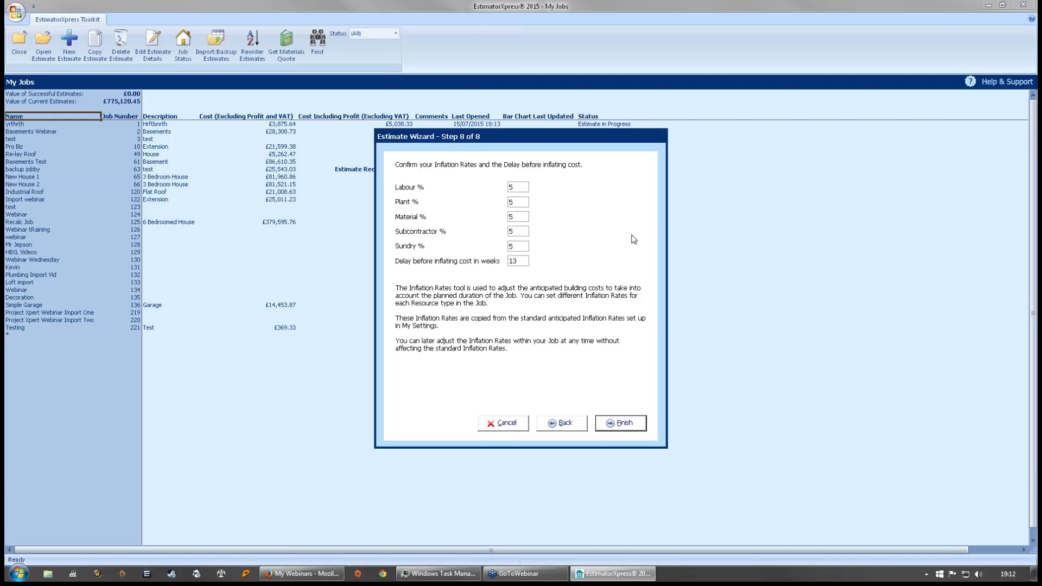
- Finish the wizard and open the Brick and Block Cavity Wall workbook from the Job Summary
left_click(625, 424)
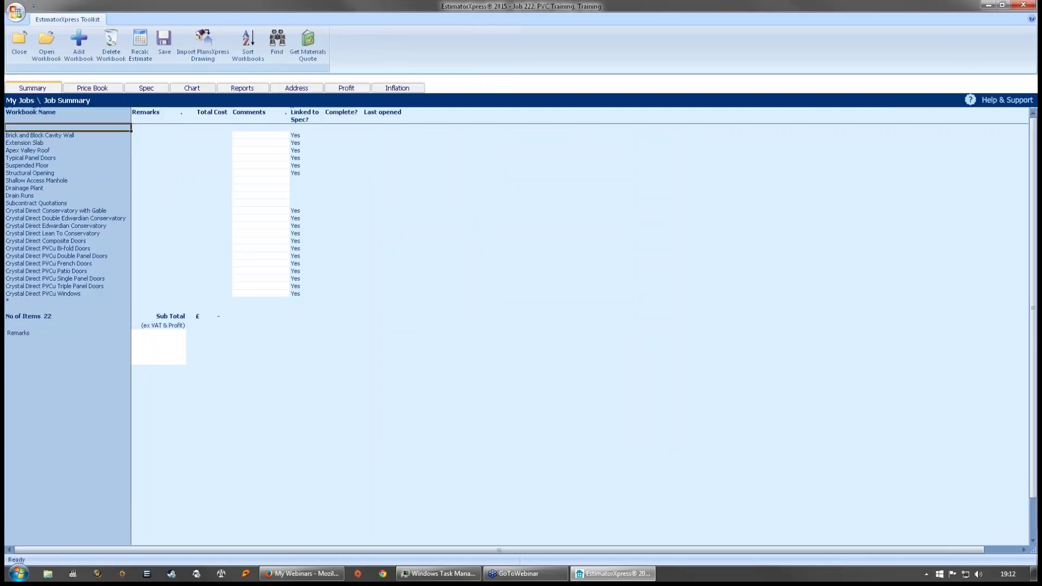
left_click(37, 135)
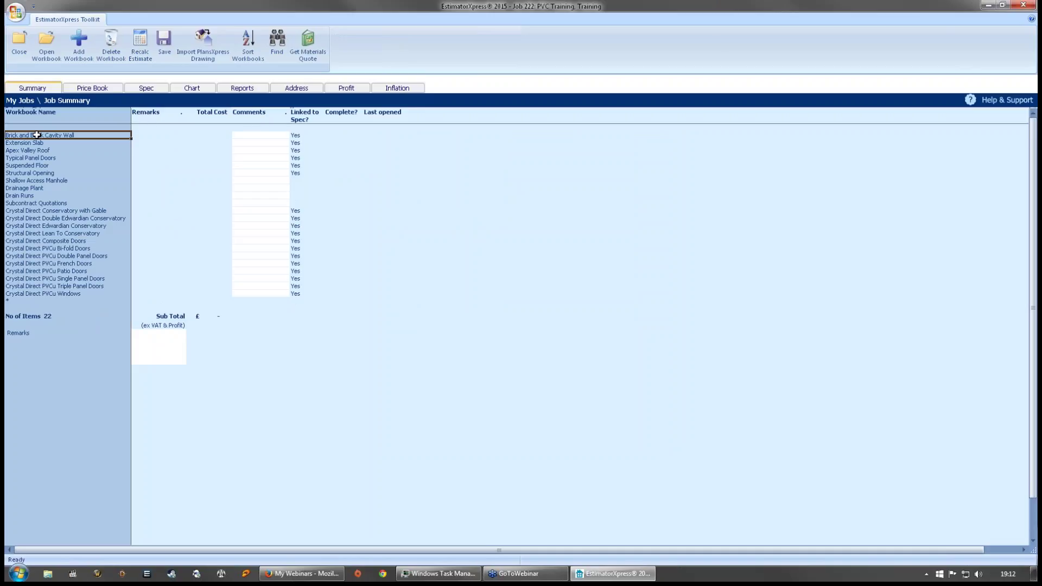
double_click(36, 135)
- Add a worksheet named Main Walls, located at Extension, using the Single storey cavity wall template
left_click(504, 290)
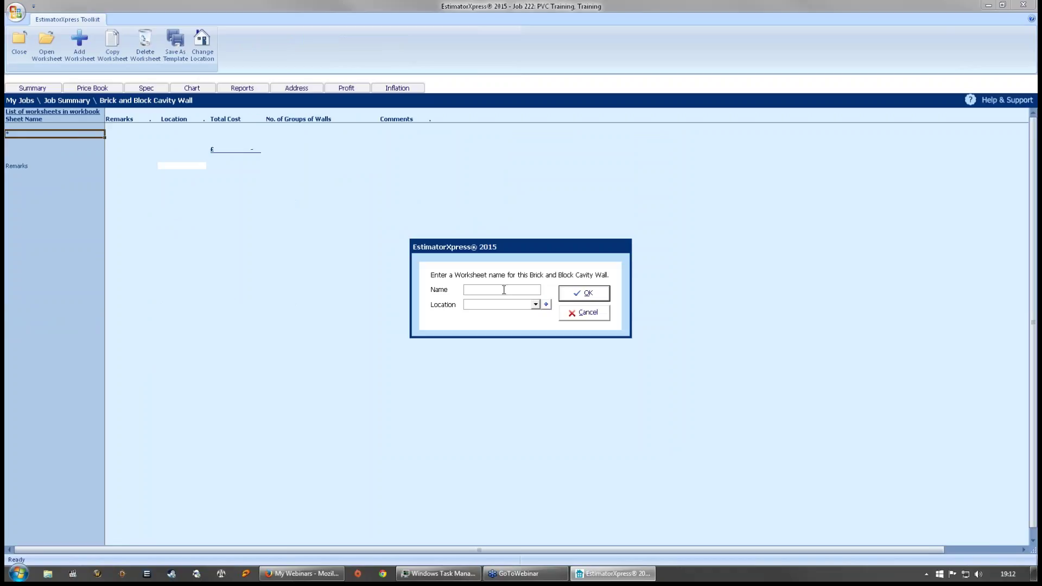
type("Main Wall")
type("s")
type("Ext")
left_click(610, 295)
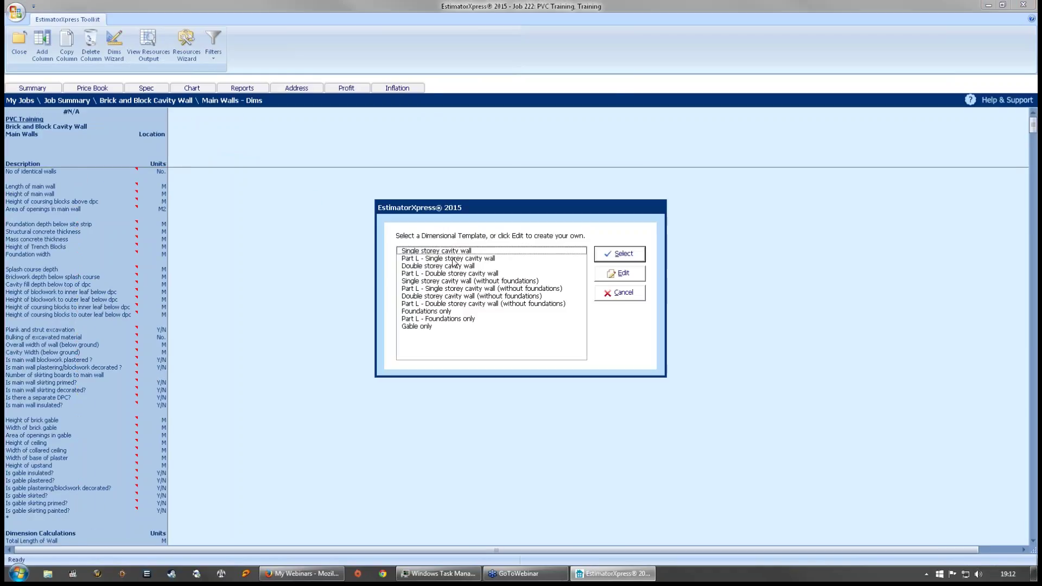
left_click(451, 253)
left_click(622, 261)
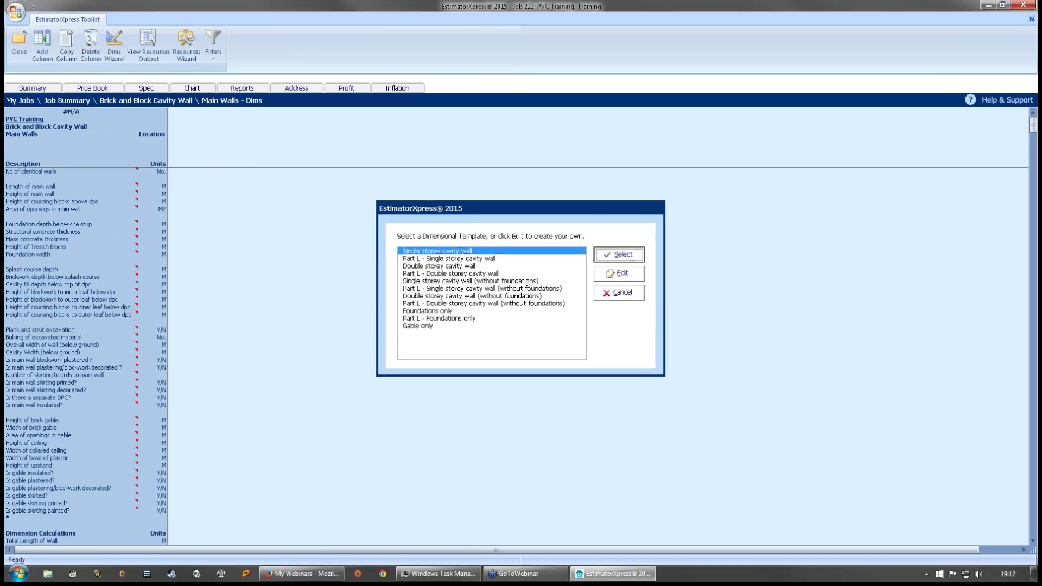
left_click(515, 366)
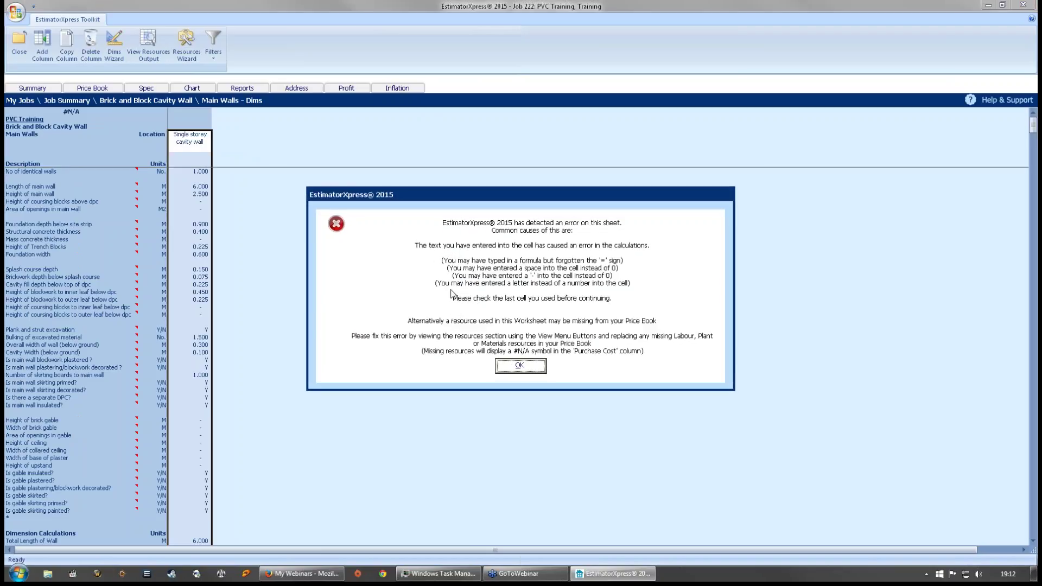
left_click(519, 366)
- Accept the default wall dimensions, review the blockwork and sand resources, then return to the worksheet list
left_click(117, 42)
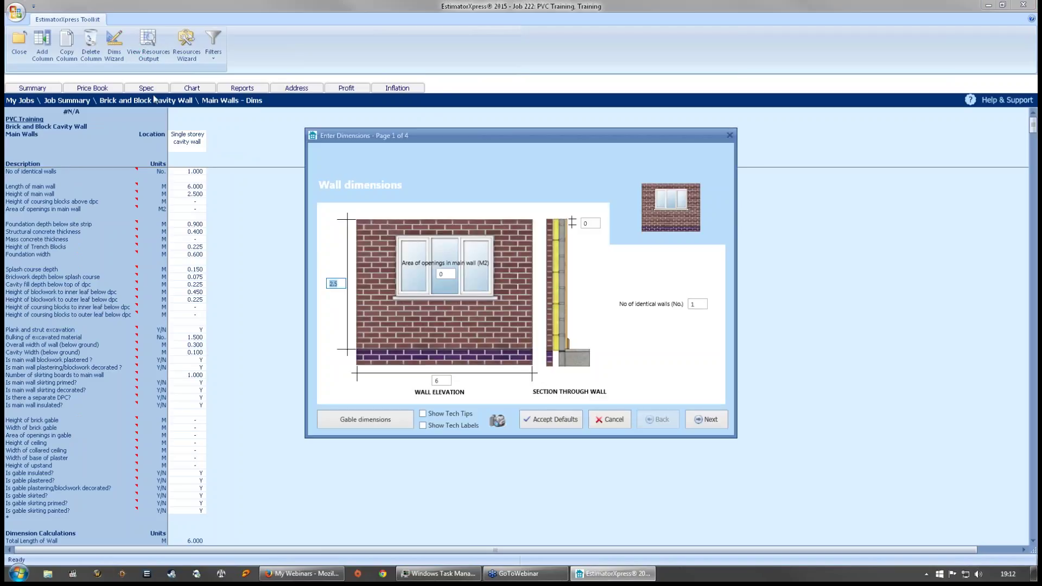
left_click(573, 427)
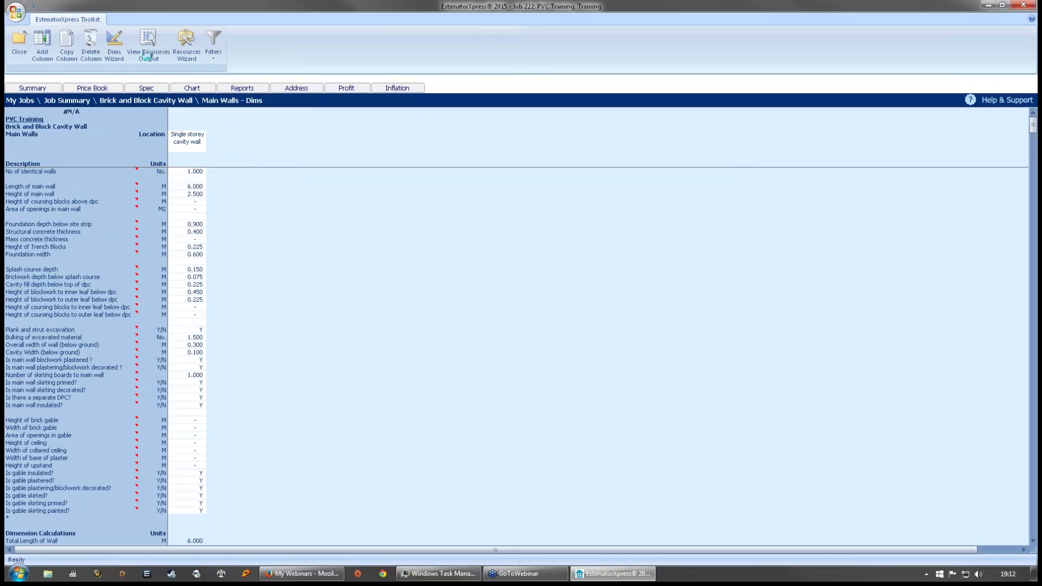
left_click(147, 48)
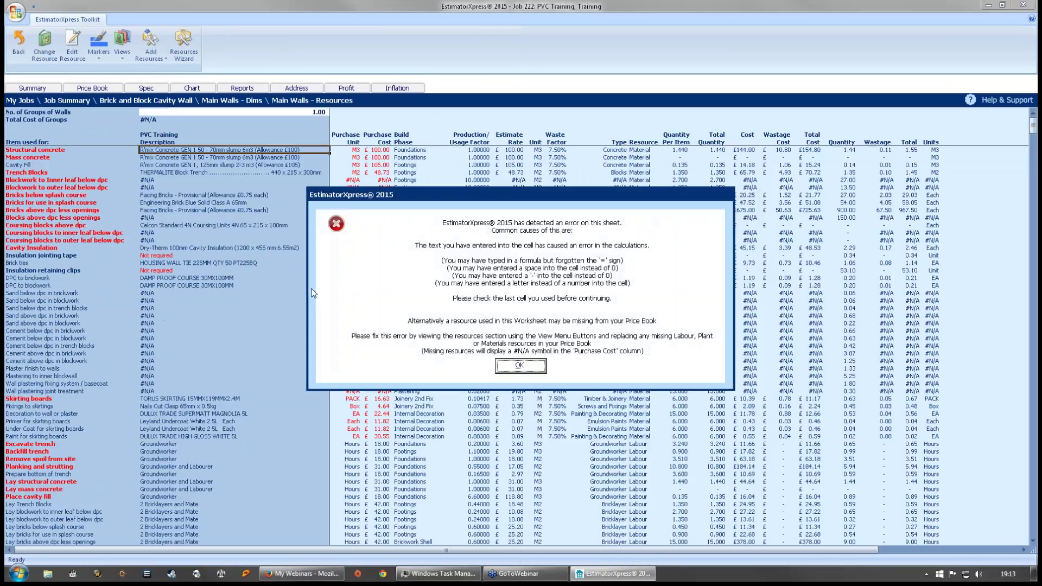
left_click(542, 368)
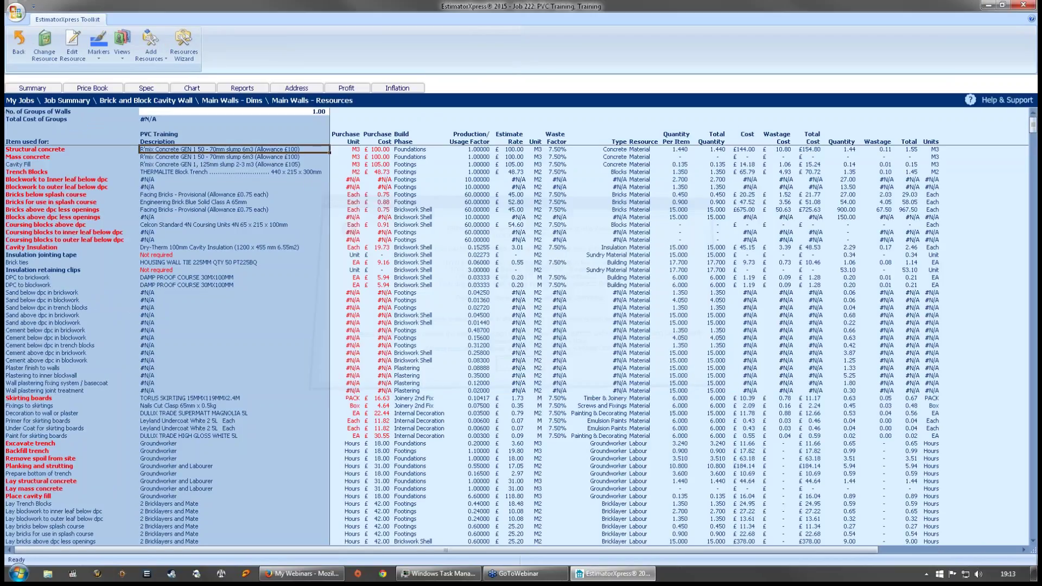
left_click(157, 183)
left_click(169, 187)
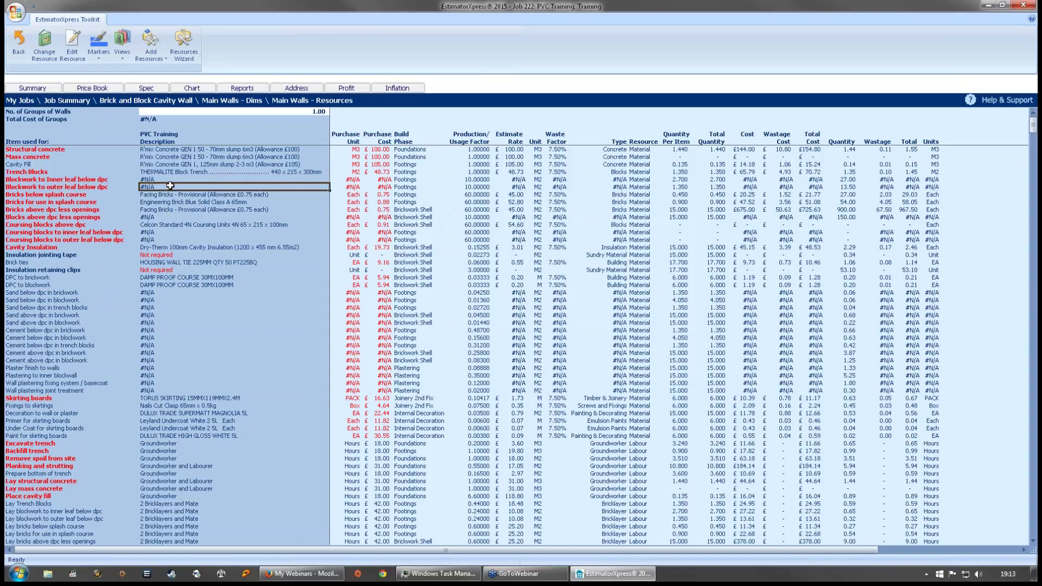
left_click(188, 324)
scroll(207, 324, "down", 12)
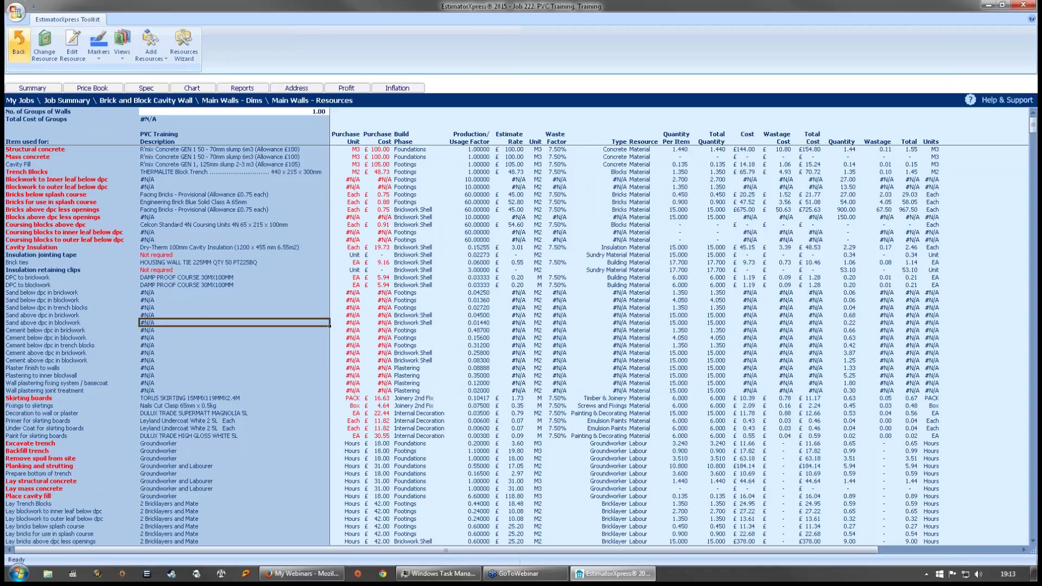
left_click(19, 43)
left_click(21, 55)
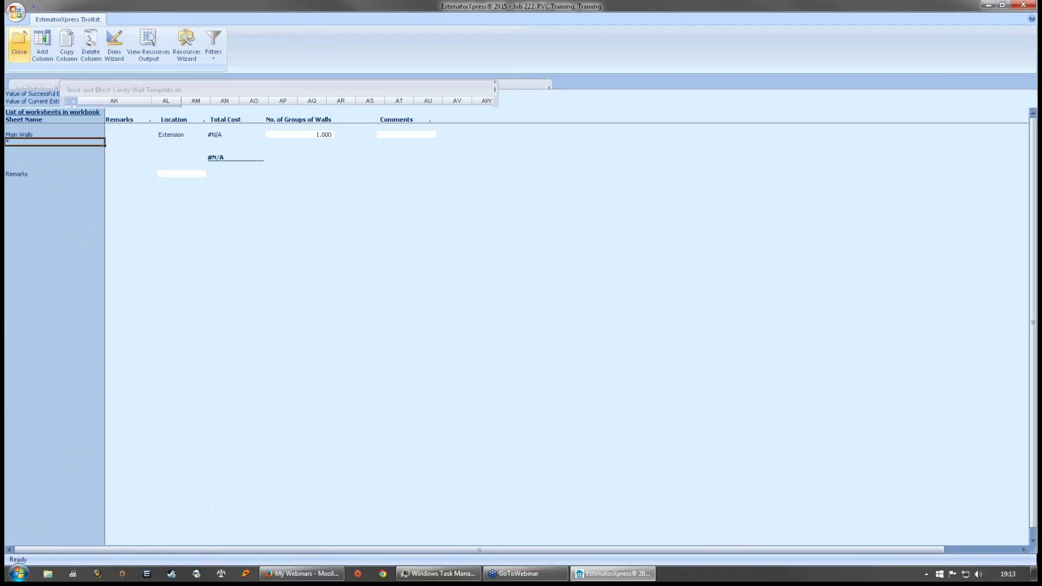
- Mark the cavity wall workbook complete and open a Price Book section
left_click(21, 54)
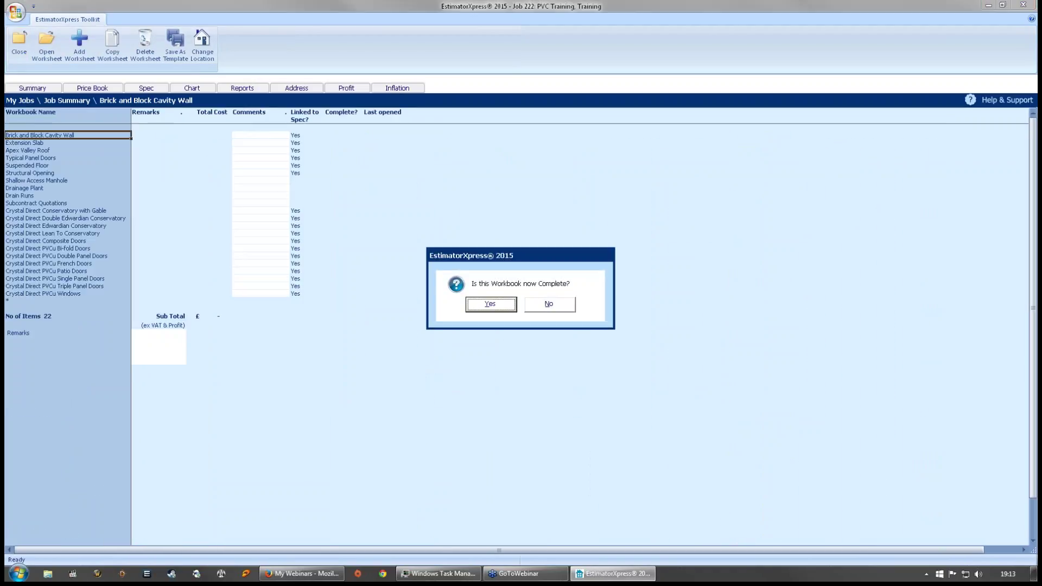
left_click(492, 305)
left_click(99, 88)
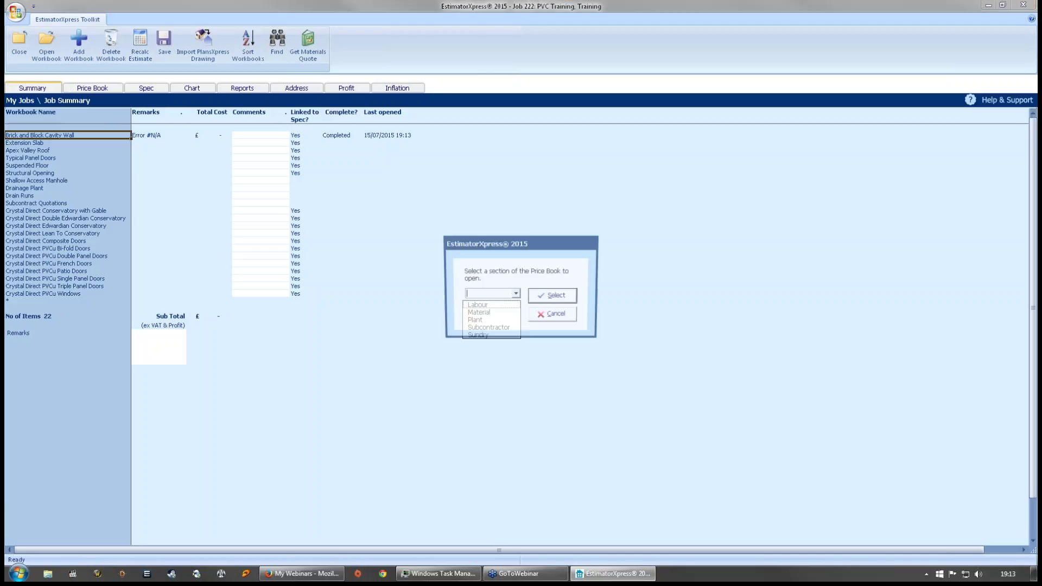
left_click(477, 305)
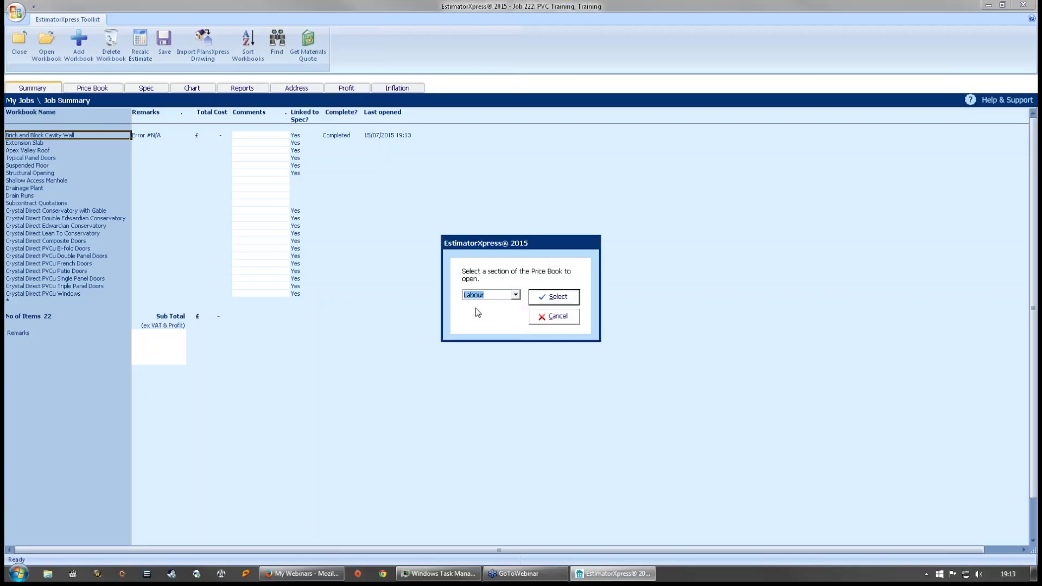
left_click(515, 297)
left_click(477, 304)
left_click(555, 297)
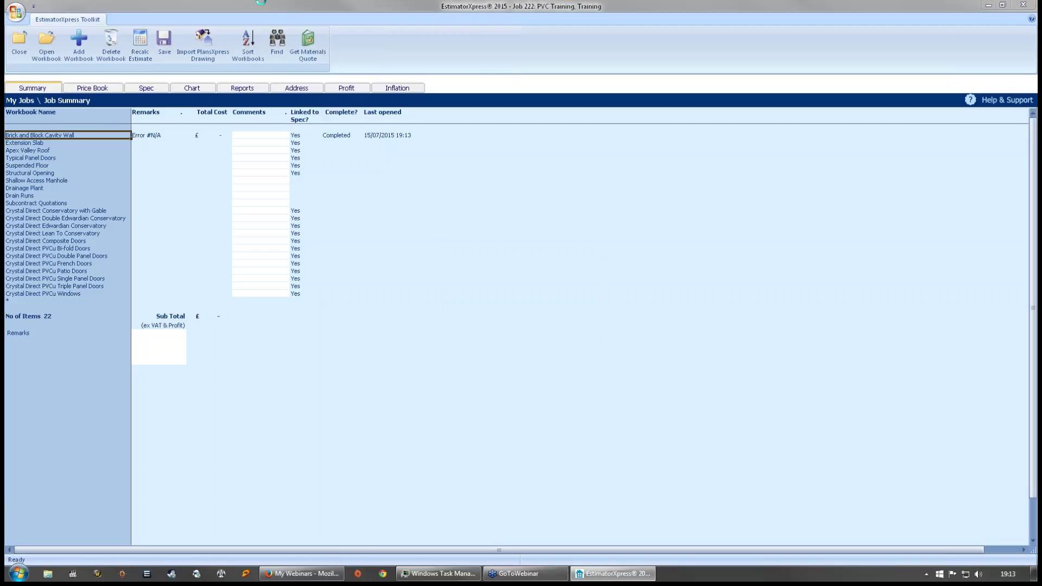
- Filter the price book's suppliers down to HBXL Price Tracker only
left_click(377, 180)
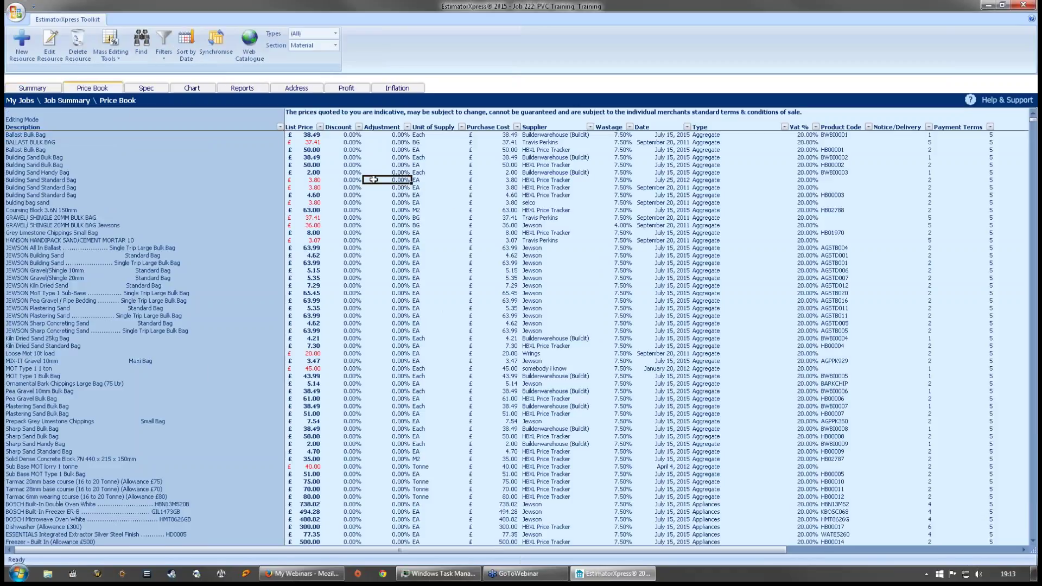
left_click(589, 126)
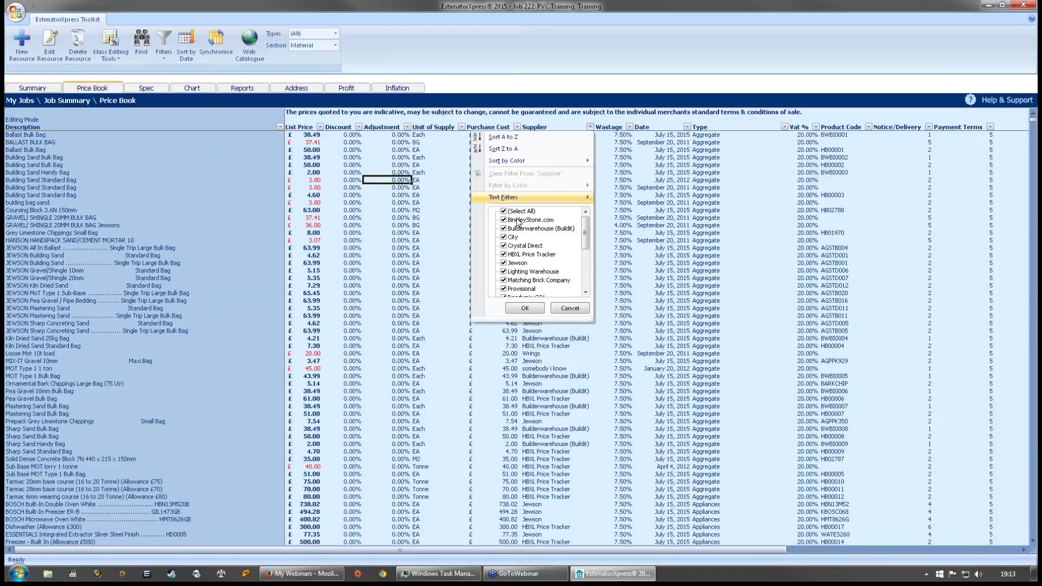
left_click(504, 212)
left_click(512, 254)
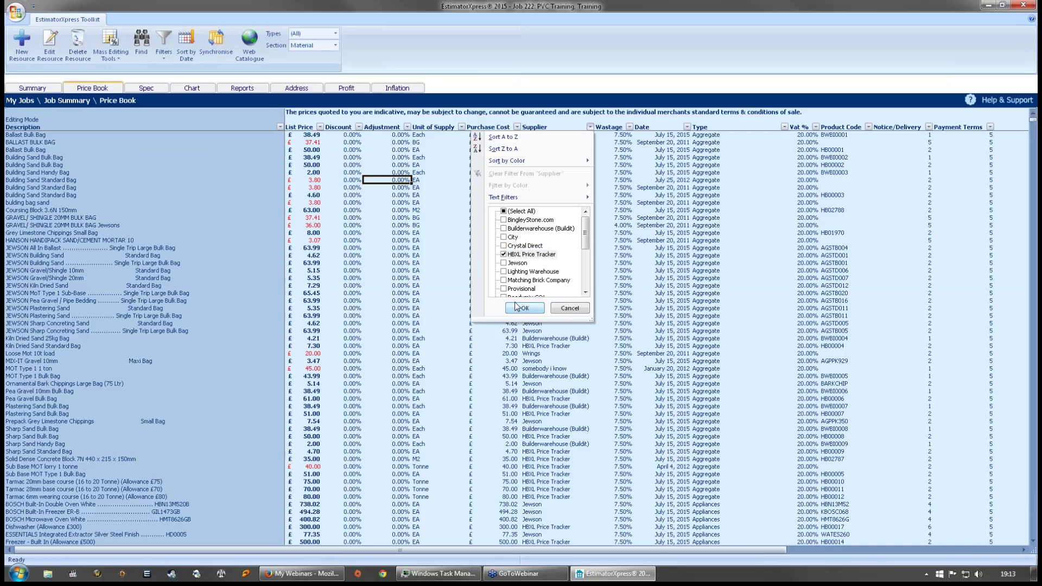
left_click(519, 307)
left_click(565, 212)
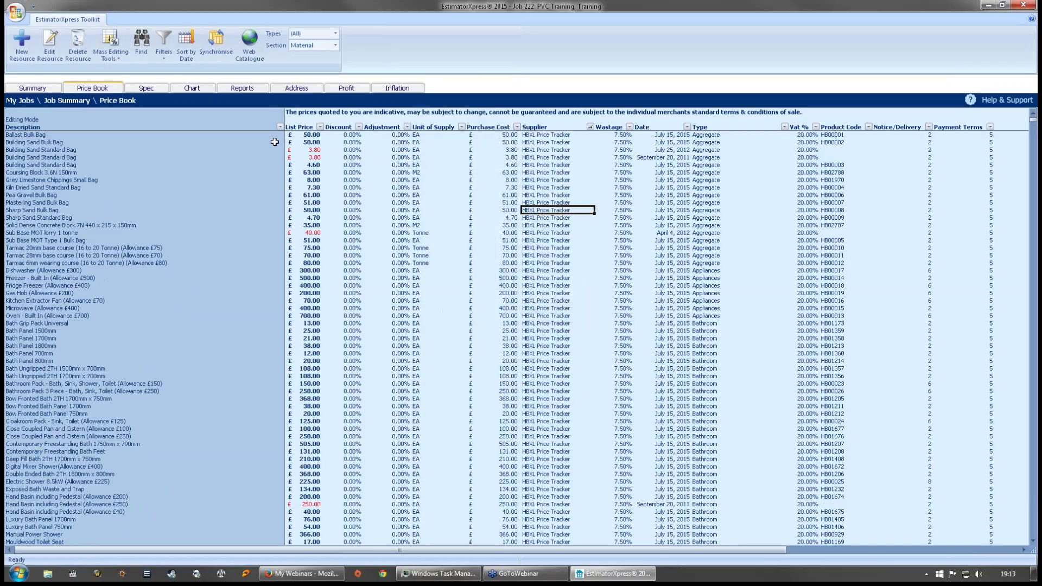
- Filter the price book to Blocks and bring up the job's specification
left_click(336, 34)
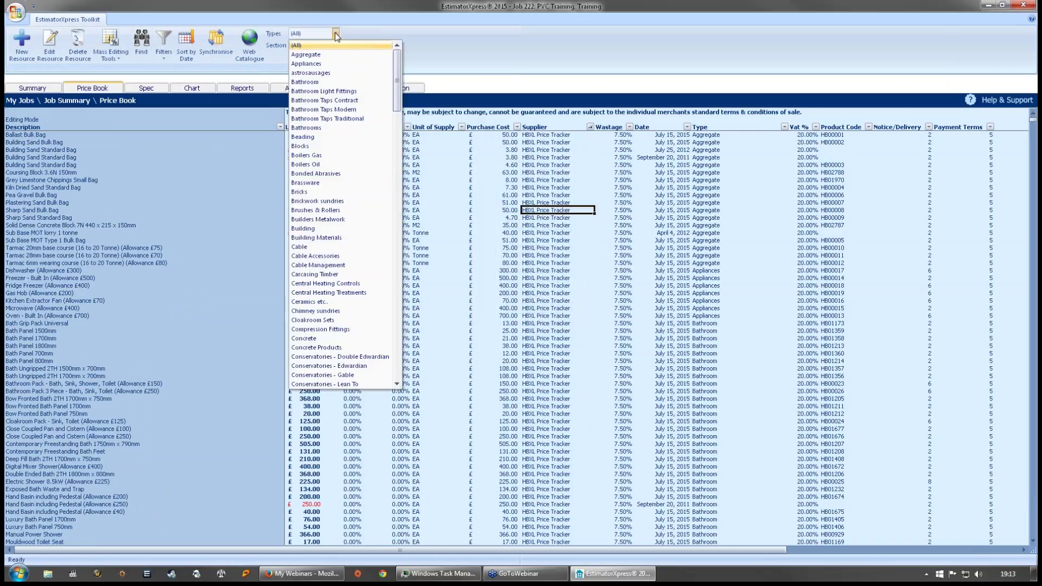
left_click(333, 146)
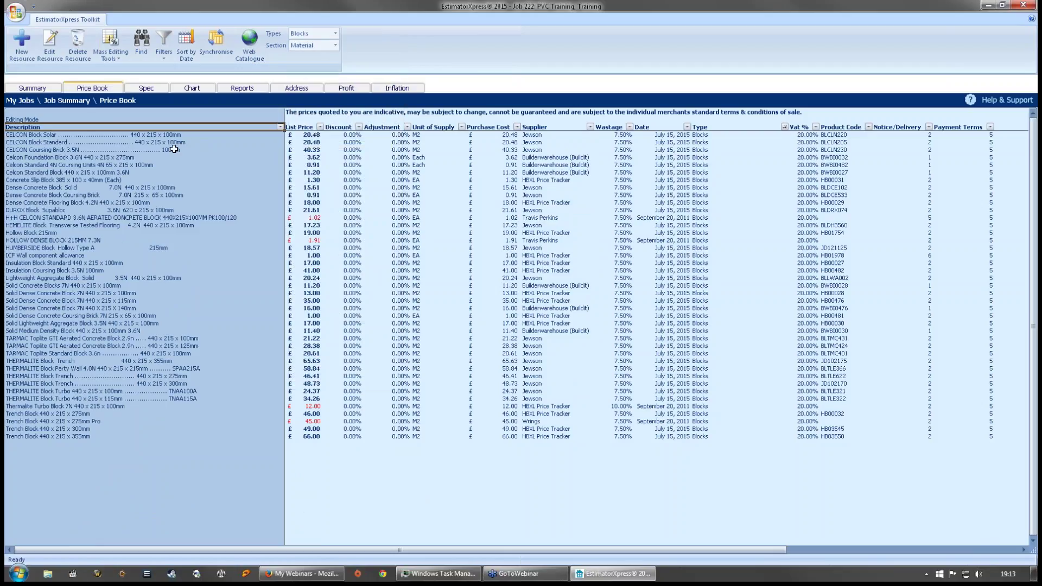
left_click(556, 300)
left_click(145, 88)
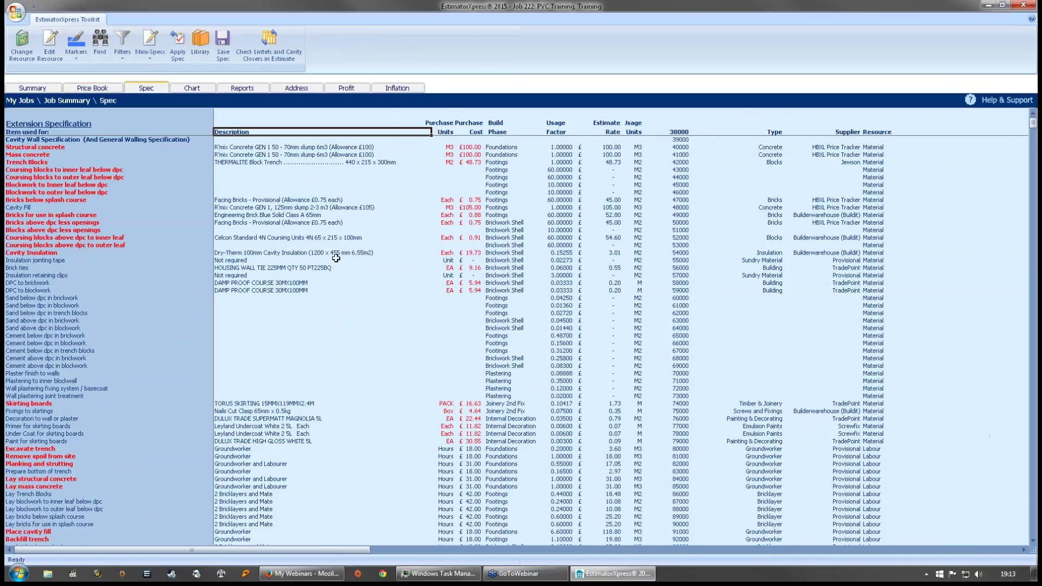
- Load New Build Specification from the library in place of Extension, then return to the workbook list
left_click(268, 184)
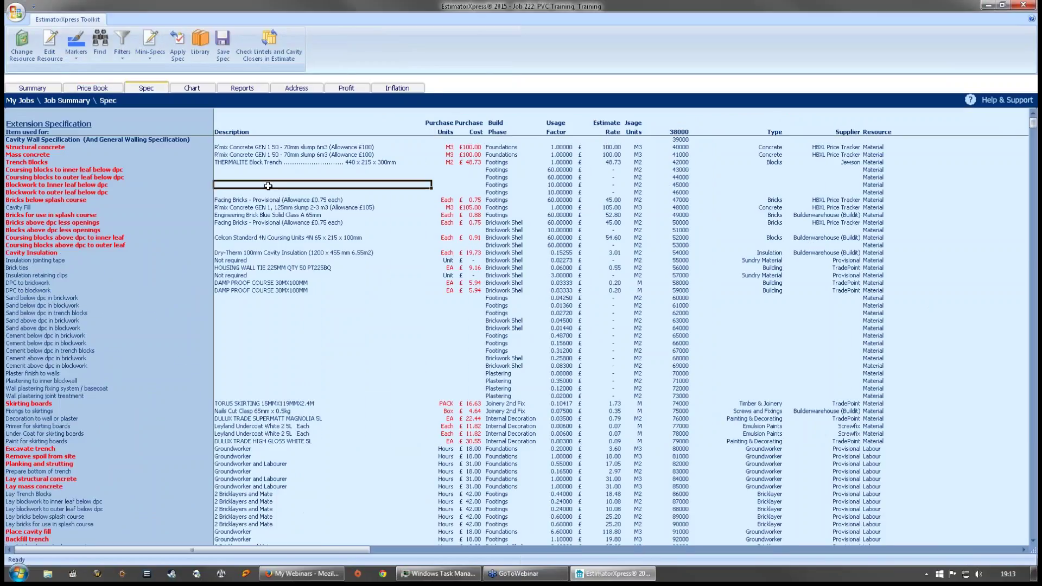
left_click(199, 50)
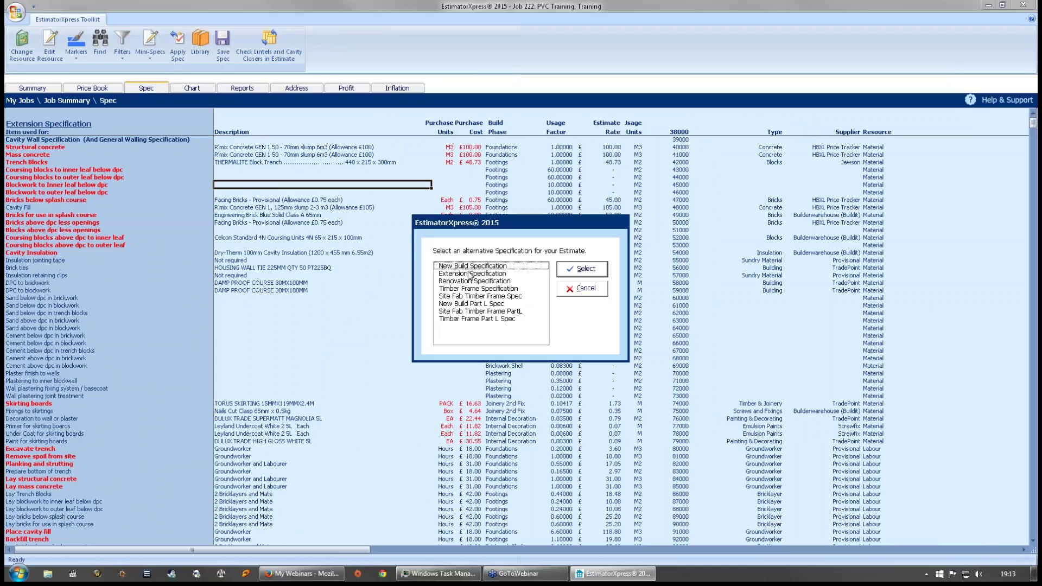
left_click(469, 273)
left_click(581, 268)
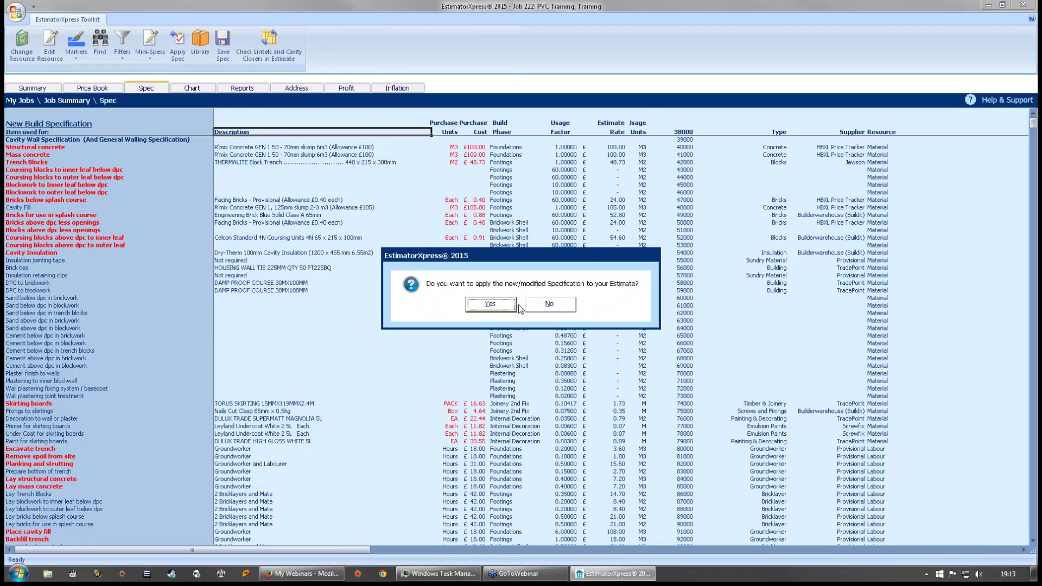
left_click(549, 304)
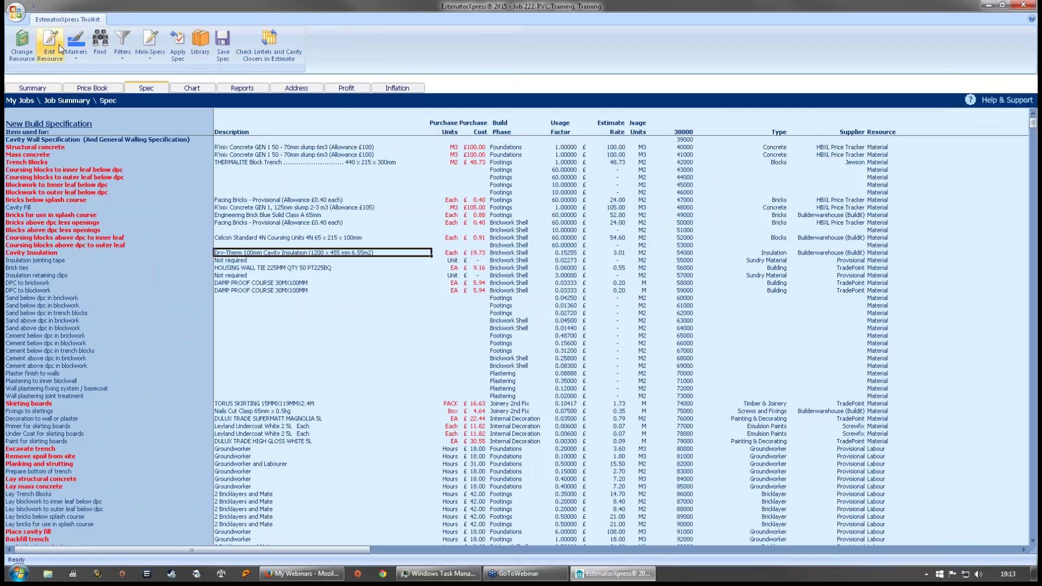
left_click(20, 42)
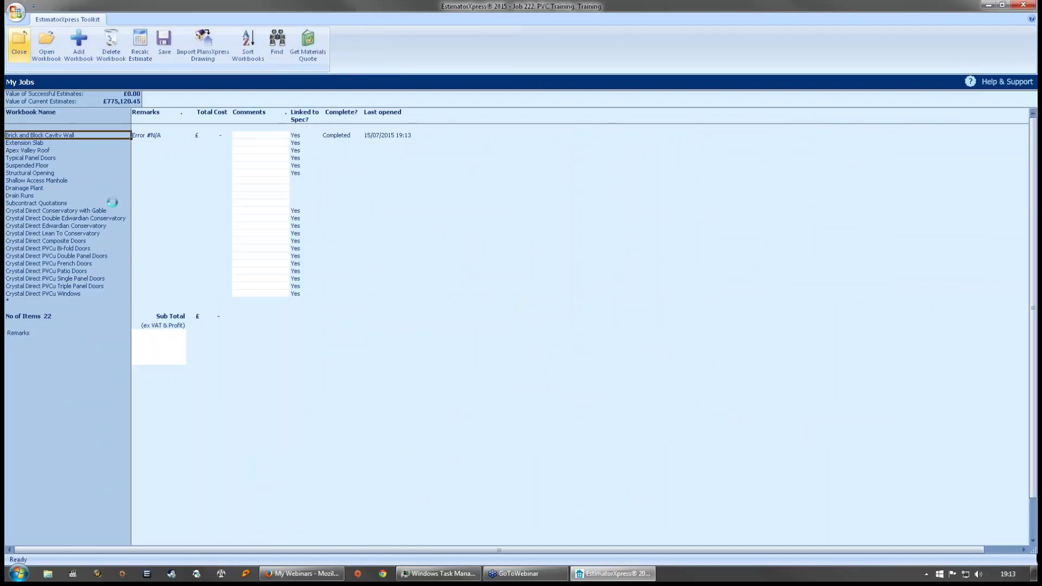
- Close the job and, in My Favourites, set Builderwarehouse (Buildit) for ALL TYPES
left_click(560, 287)
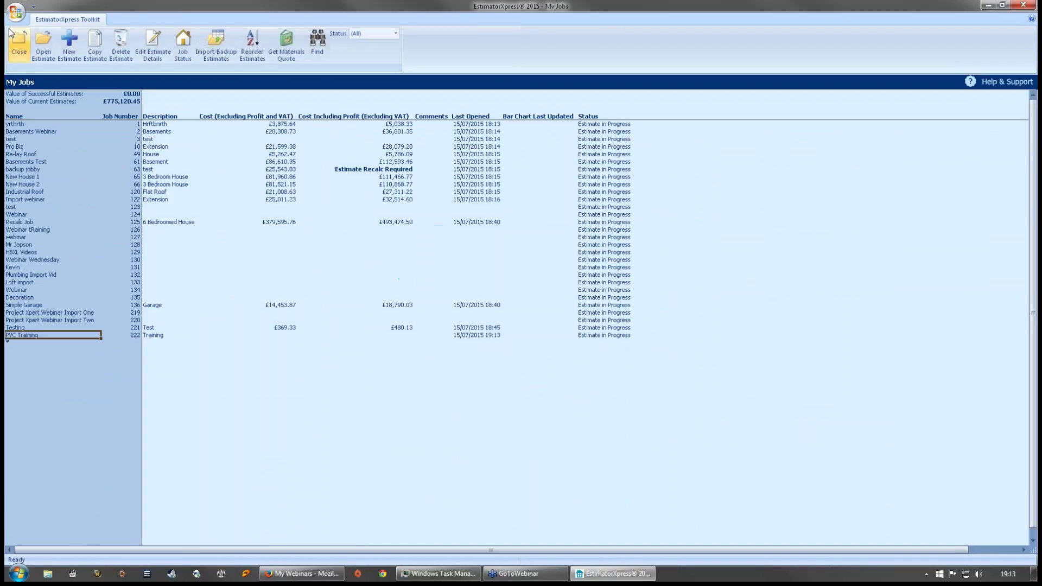
left_click(20, 44)
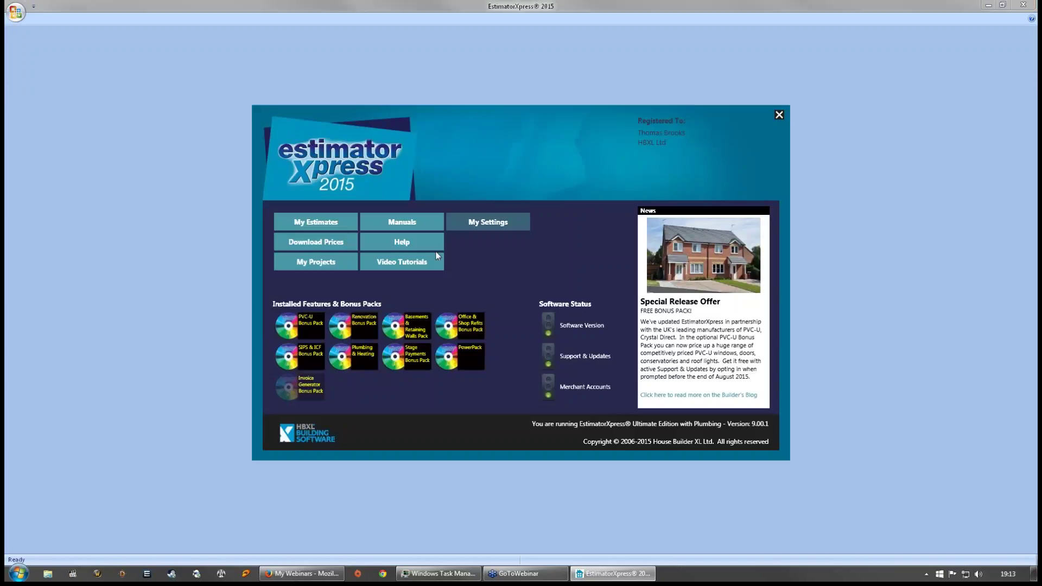
left_click(503, 222)
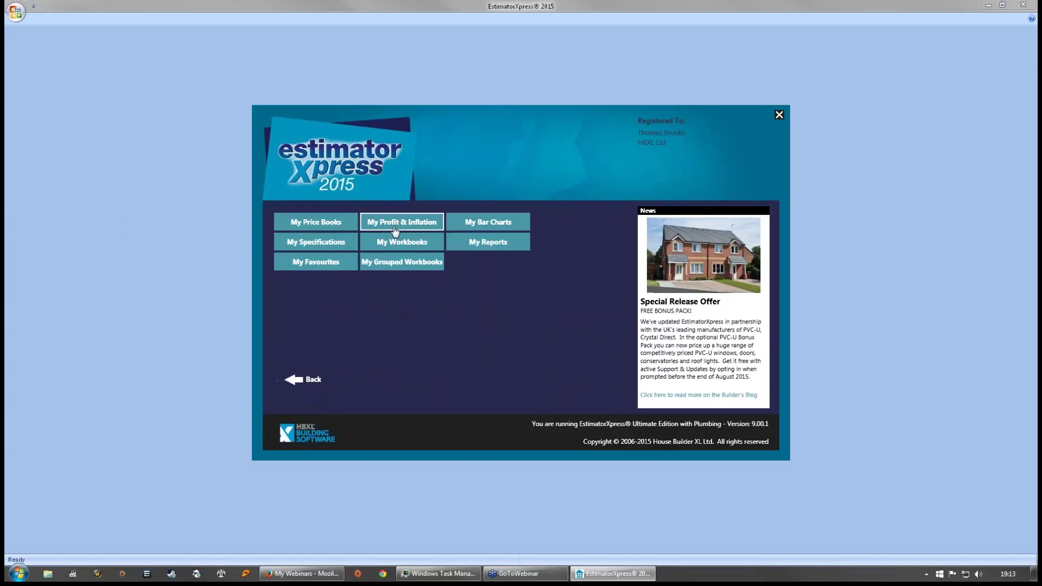
left_click(329, 266)
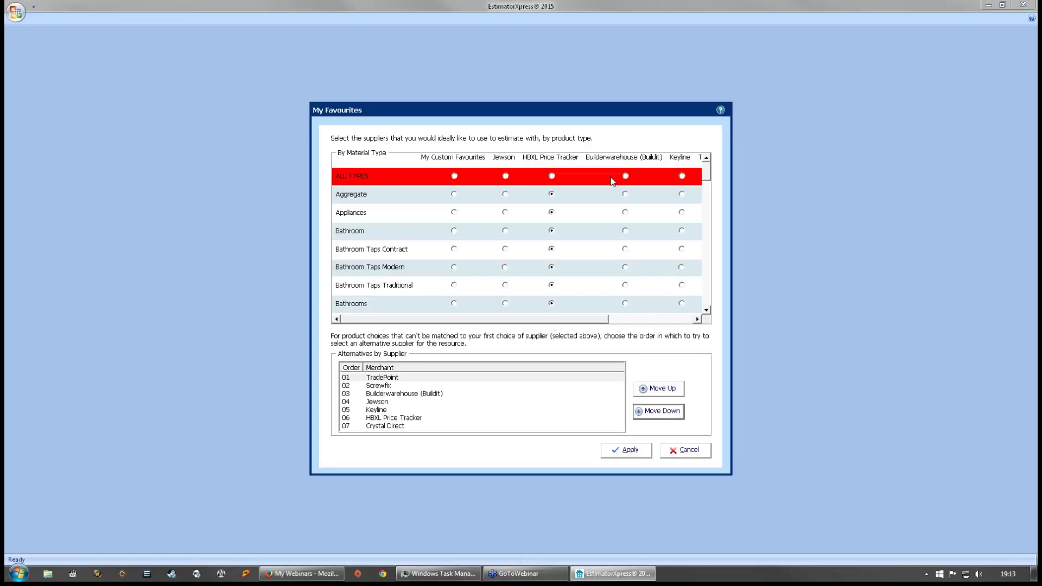
left_click(625, 176)
- Move HBXL Price Tracker to first in the fallback supplier order and apply the favourites
left_click(426, 418)
left_click(657, 389)
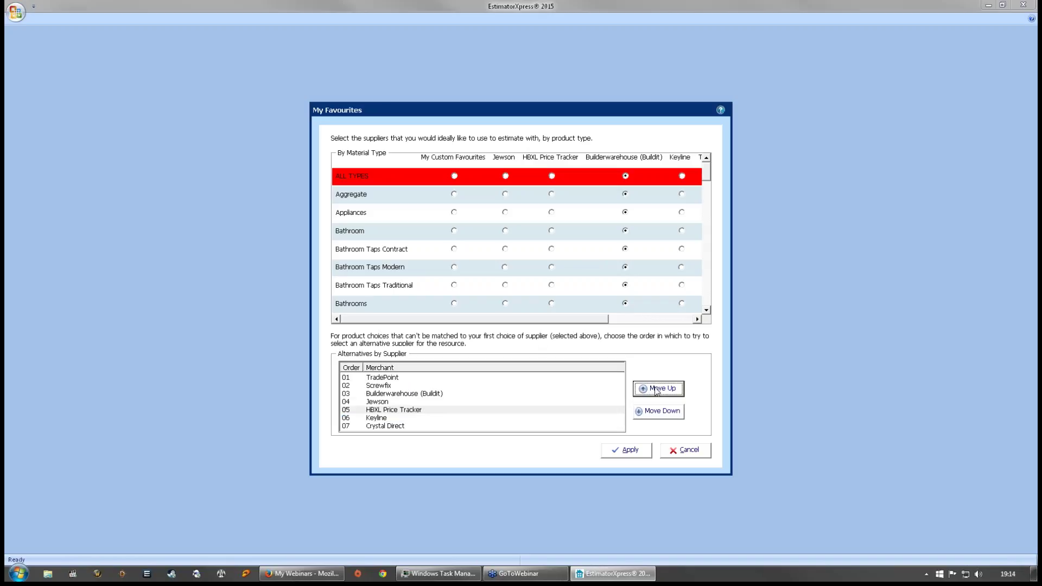
left_click(657, 390)
left_click(656, 389)
left_click(657, 390)
left_click(657, 389)
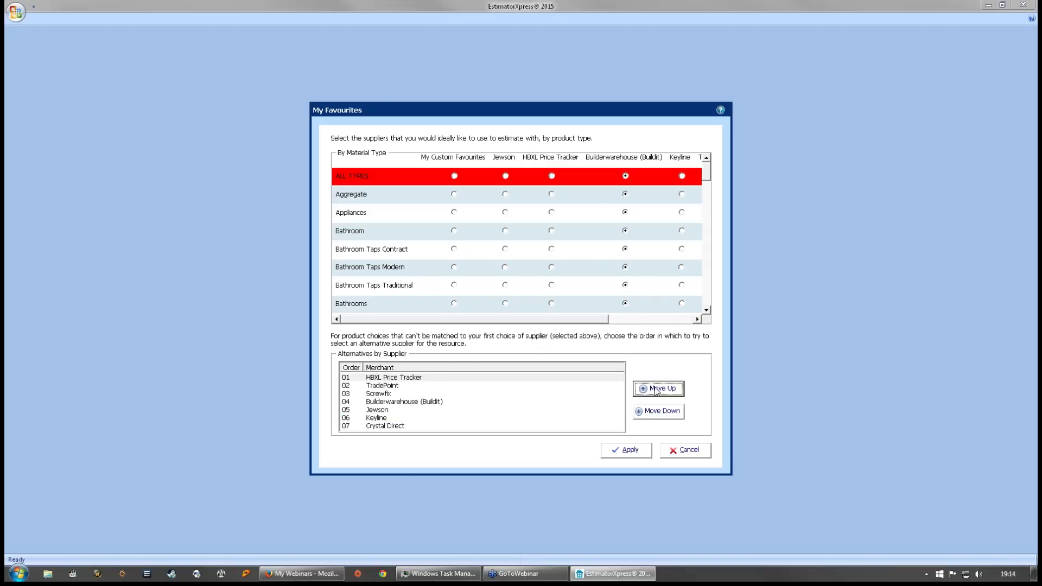
left_click(632, 450)
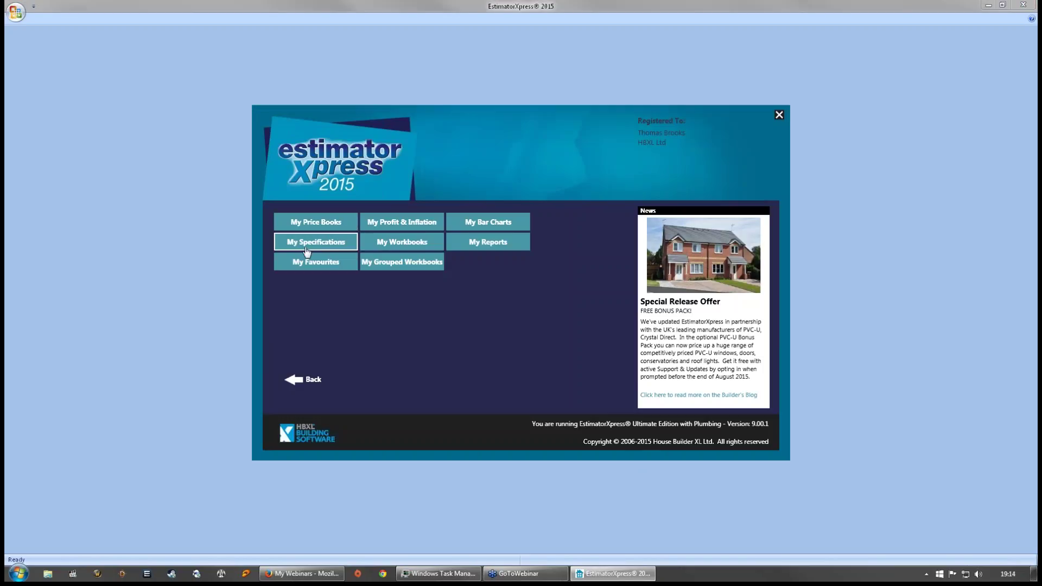
left_click(307, 246)
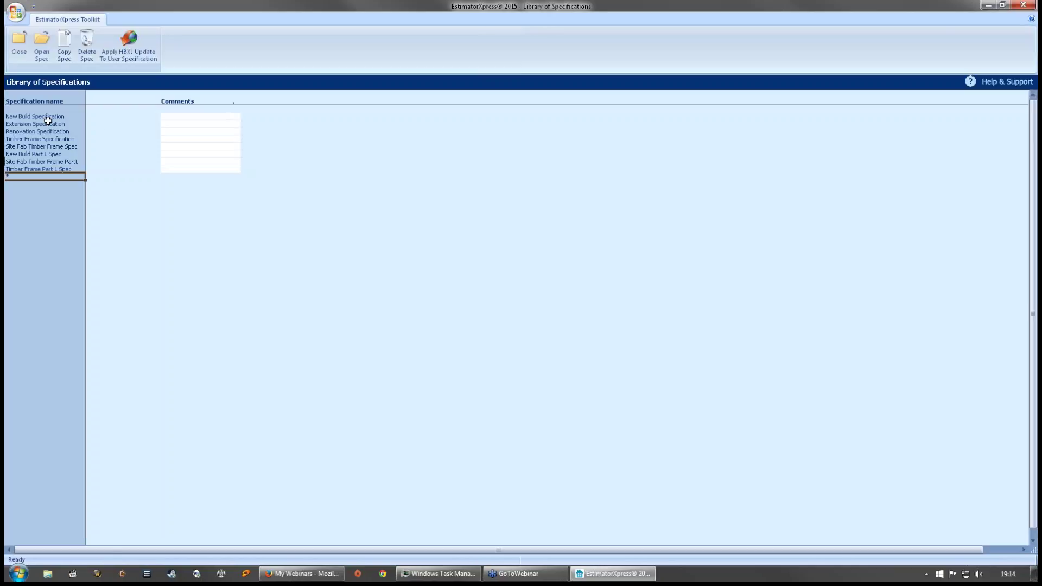
left_click(39, 125)
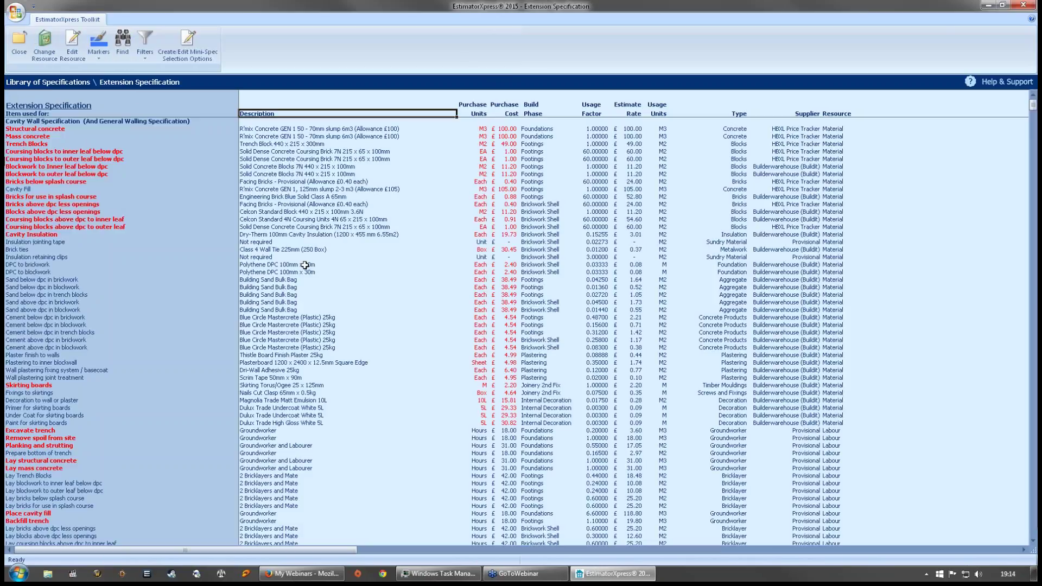
left_click(295, 204)
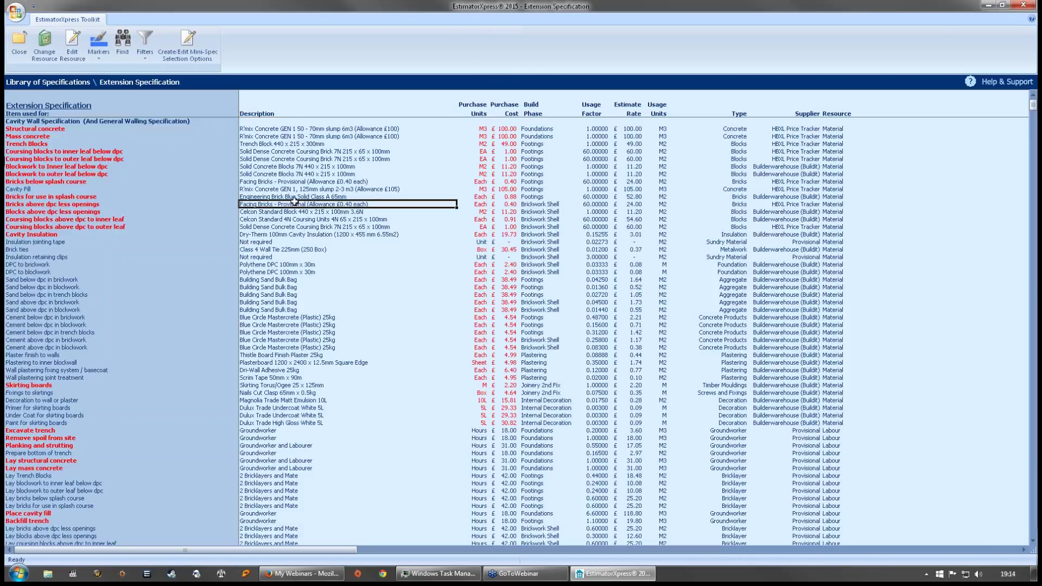
left_click(19, 40)
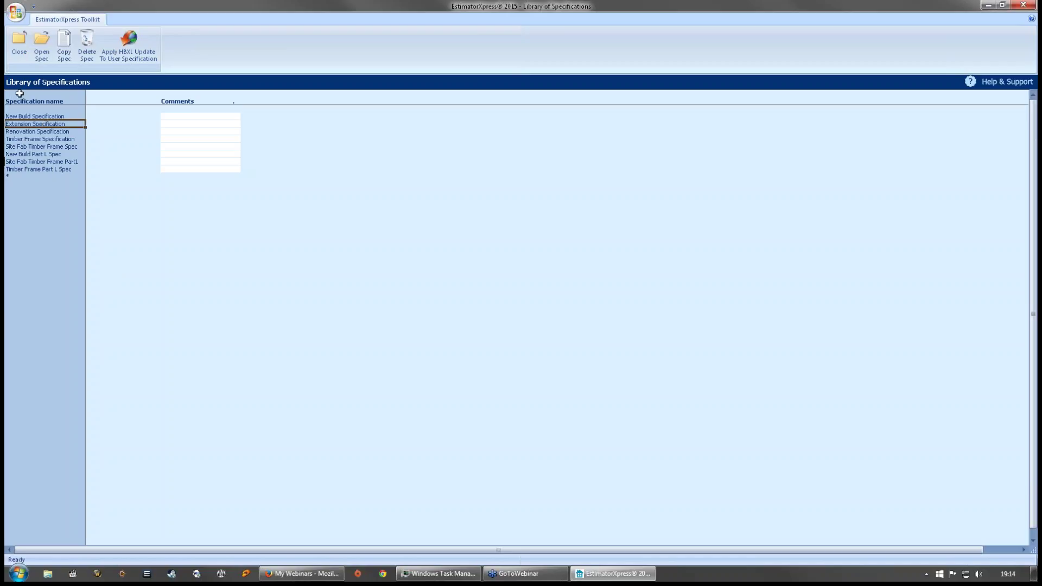
left_click(22, 38)
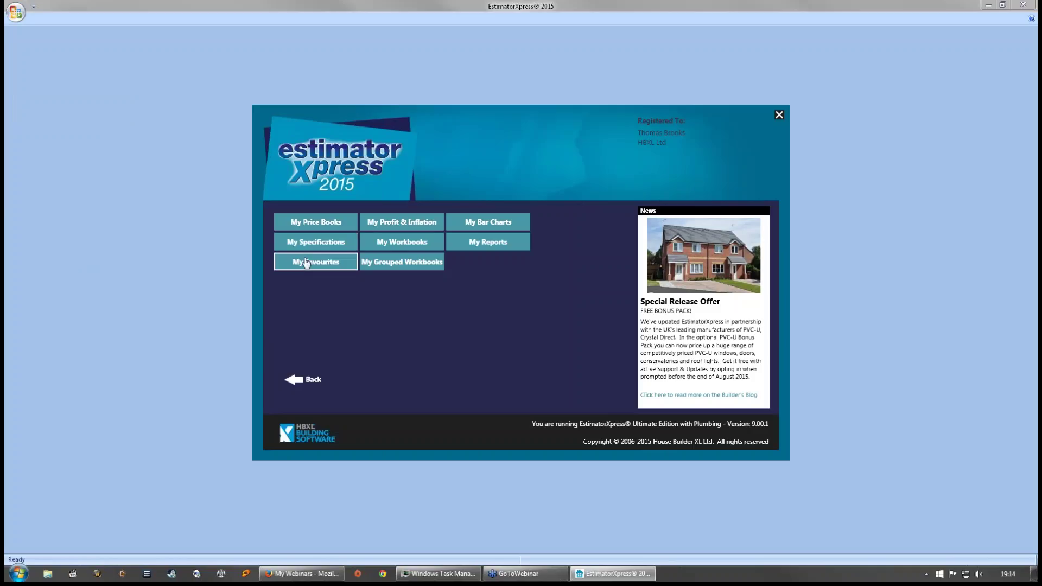
- Set HBXL Price Tracker for ALL TYPES, move Builderwarehouse (Buildit) to first fallback, and apply
left_click(307, 263)
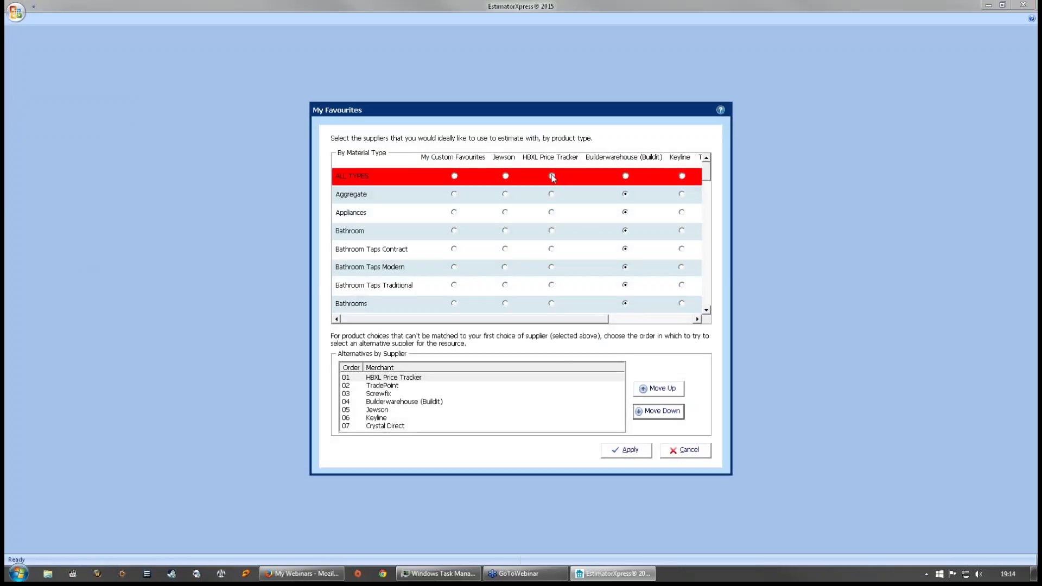
left_click(389, 393)
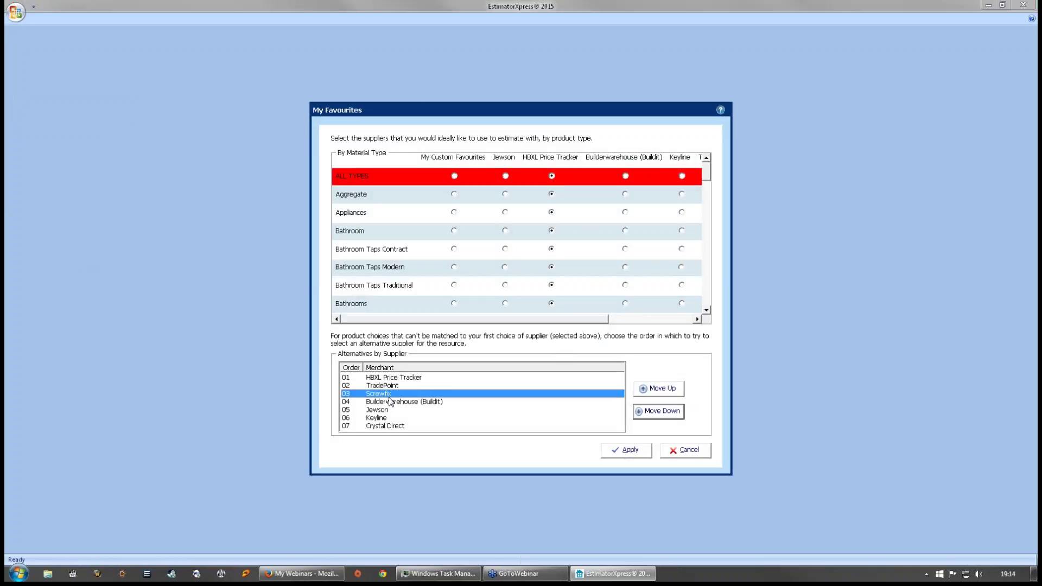
left_click(400, 402)
left_click(663, 389)
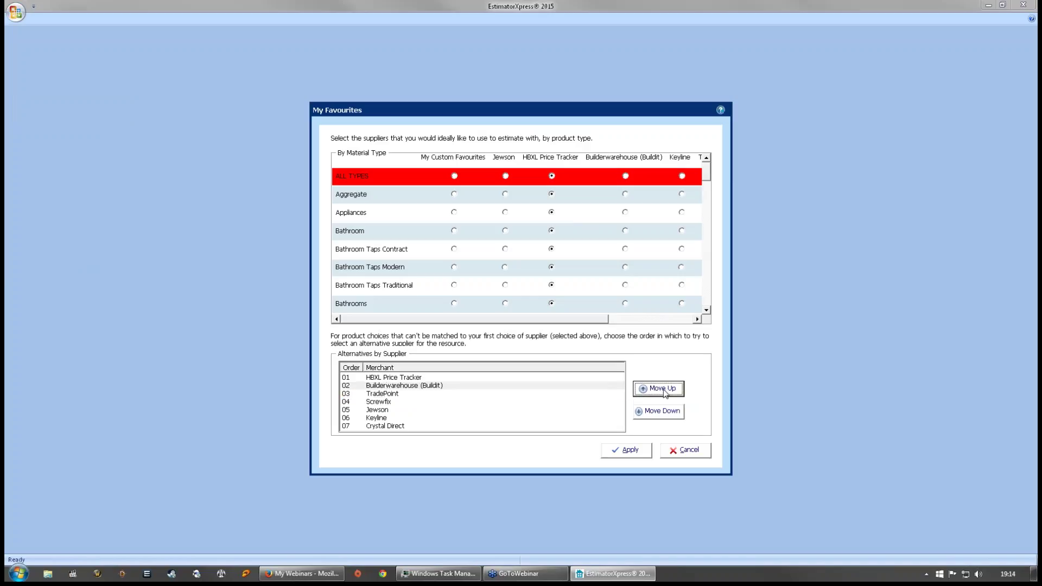
left_click(664, 391)
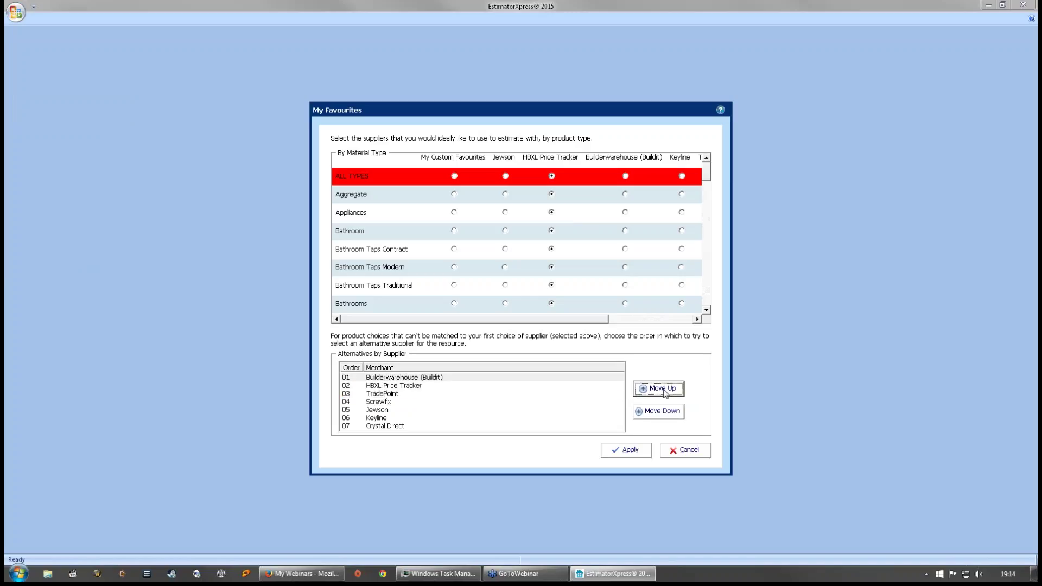
left_click(381, 379)
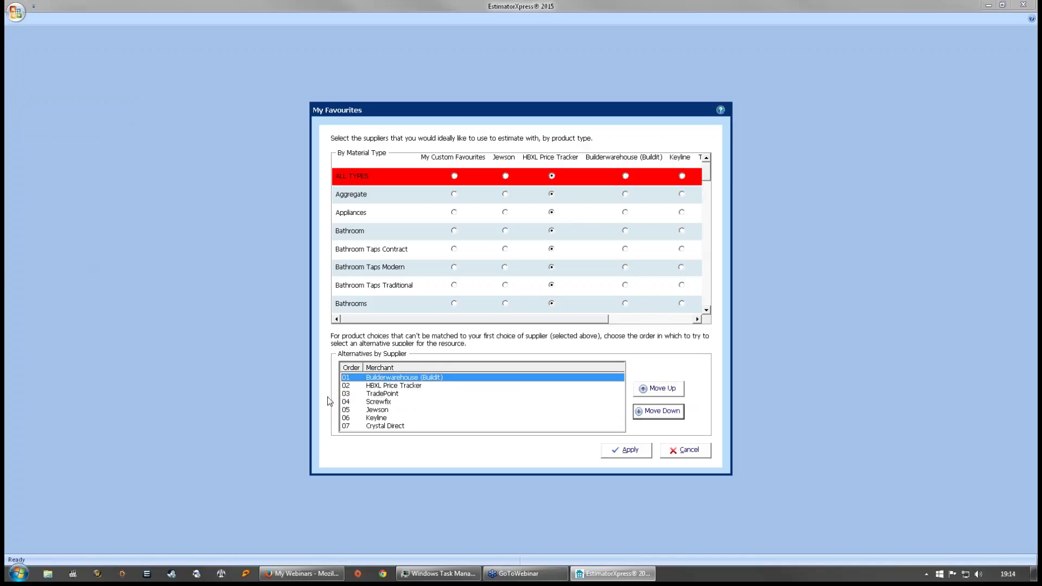
left_click(552, 175)
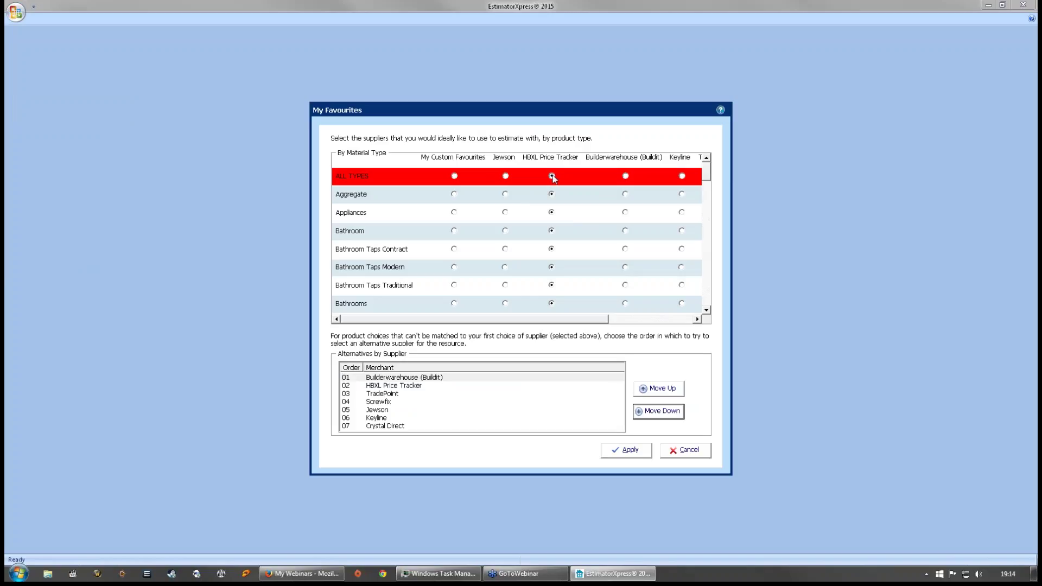
left_click(404, 378)
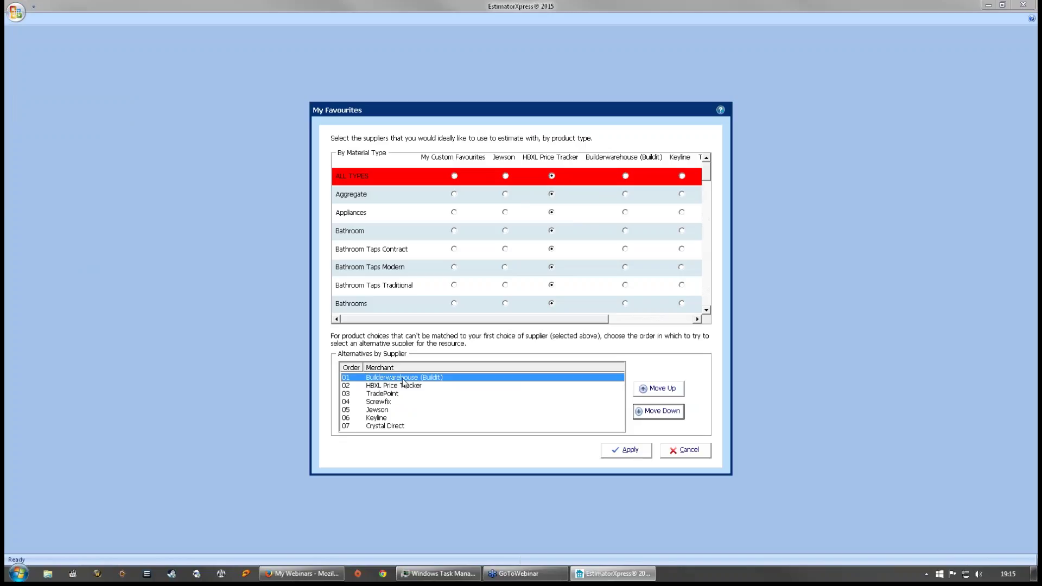
left_click(278, 574)
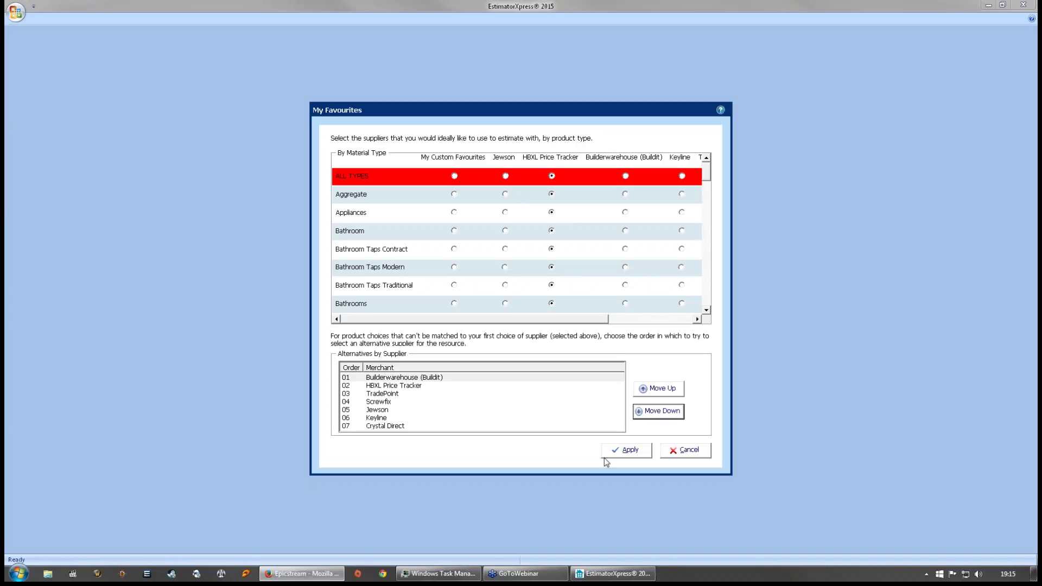
left_click(625, 451)
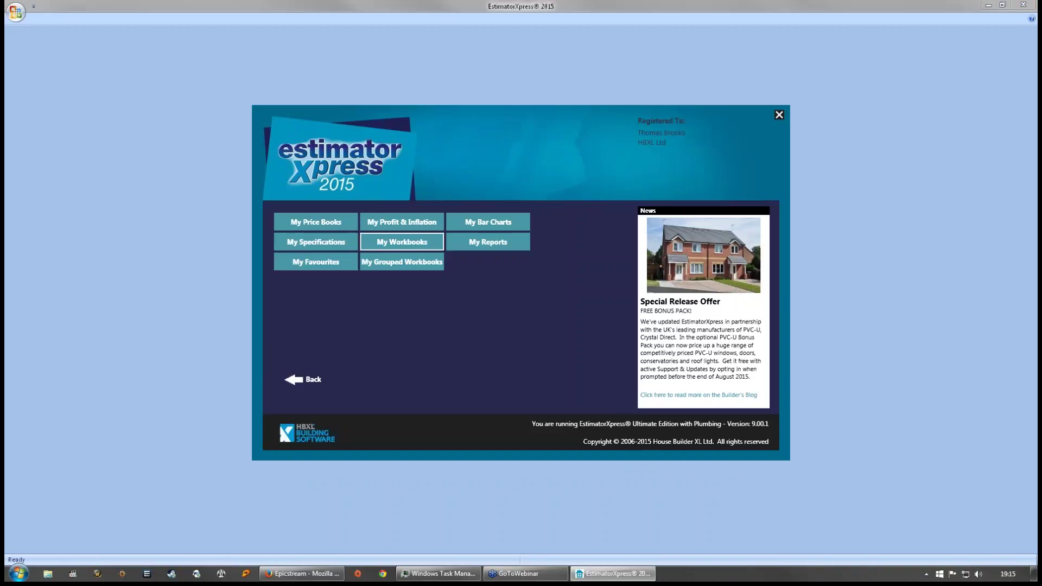
- Open and close the Extension Specification library, return to the start menu, and open My Estimates
left_click(328, 247)
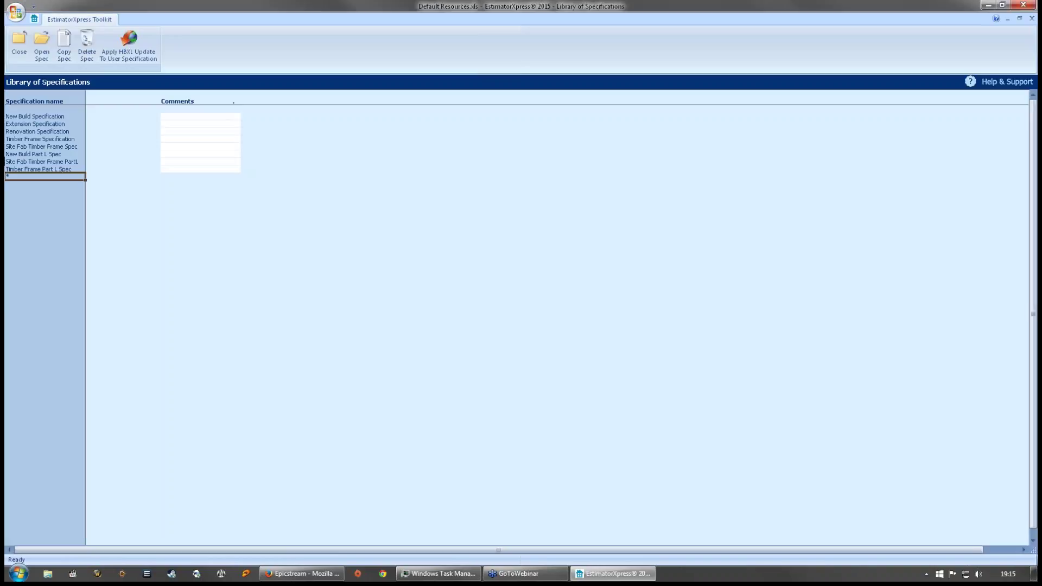
double_click(39, 126)
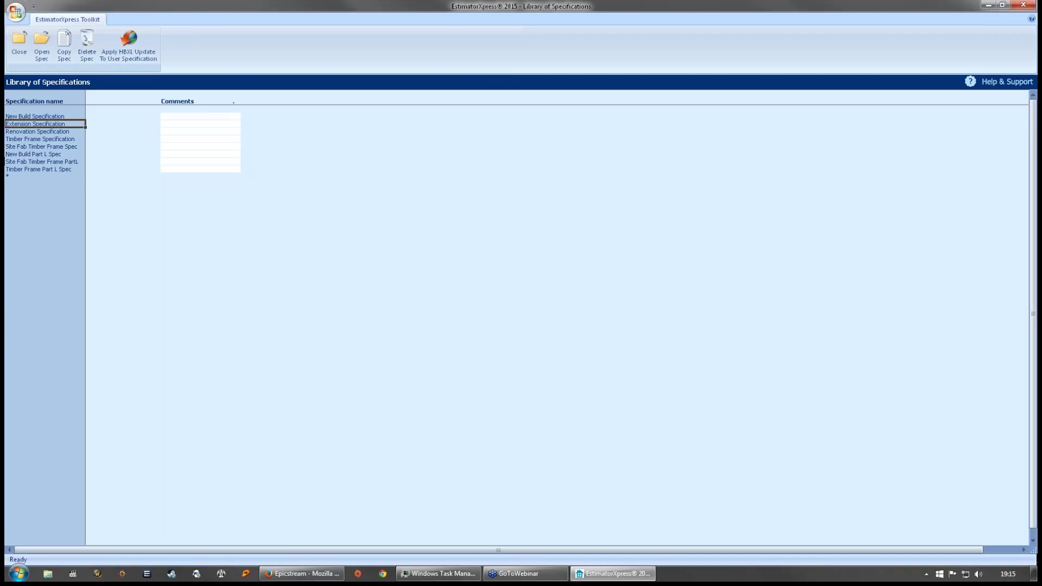
left_click(340, 227)
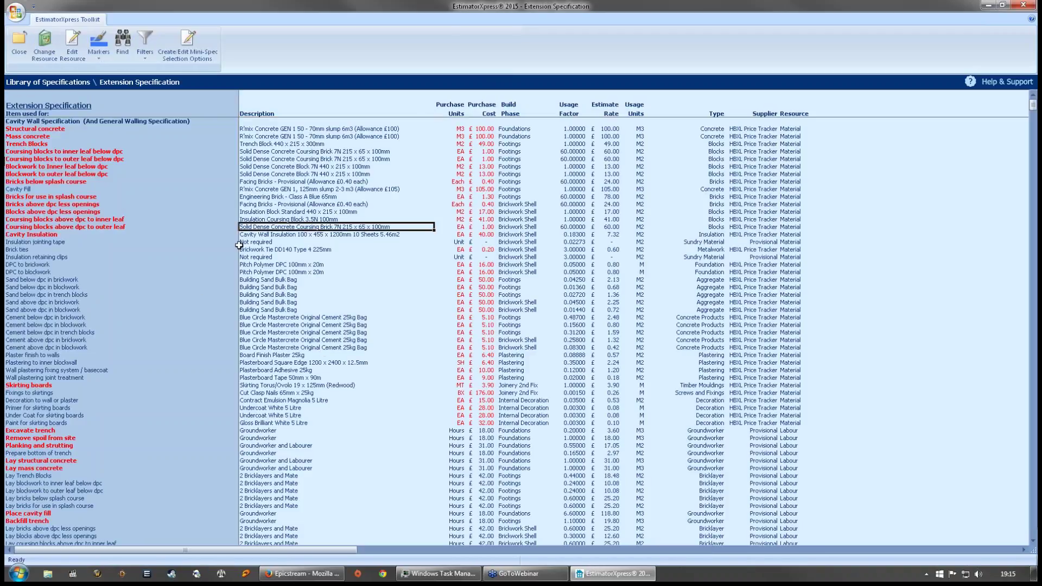
left_click(15, 51)
left_click(16, 51)
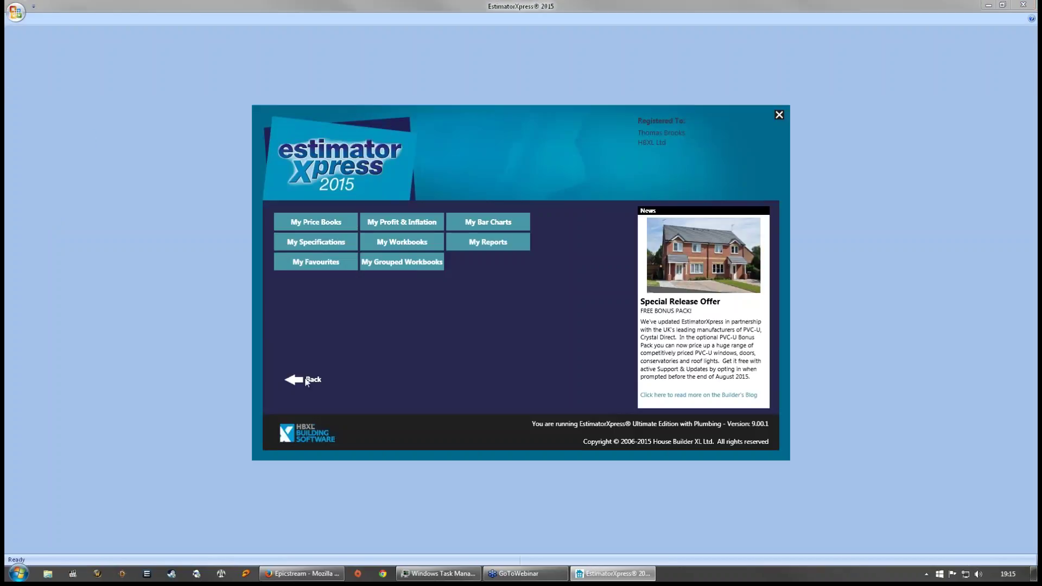
left_click(313, 381)
left_click(338, 225)
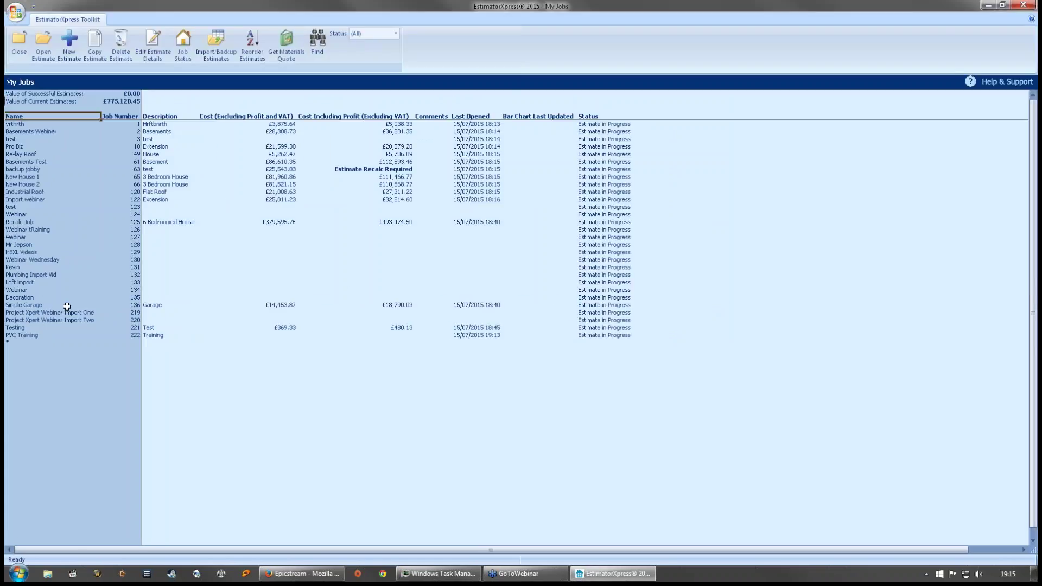
- Open the PVC Training estimate and apply Extension Specification from the library in place of New Build
double_click(27, 335)
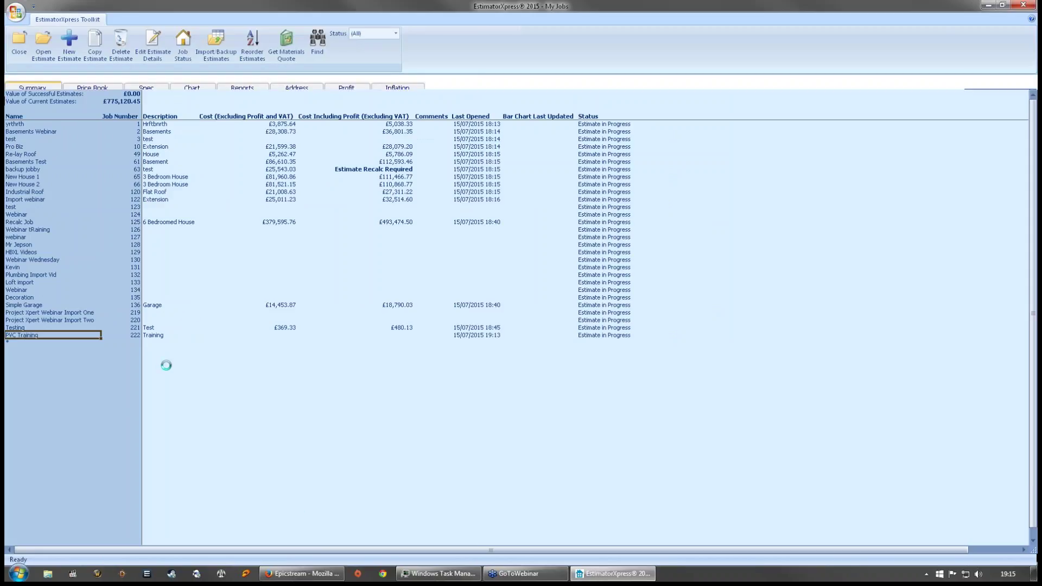
left_click(154, 91)
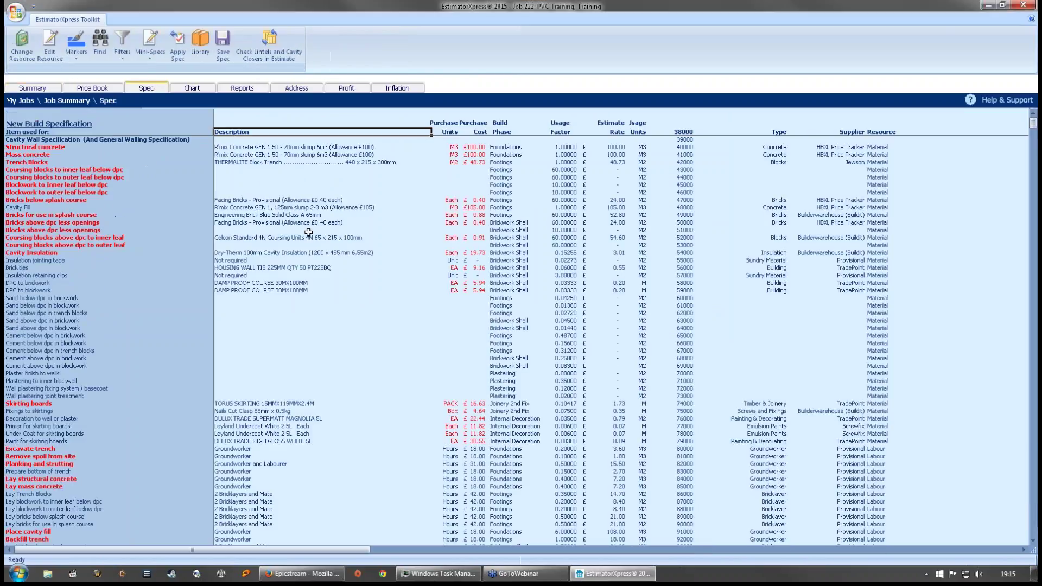
left_click(240, 185)
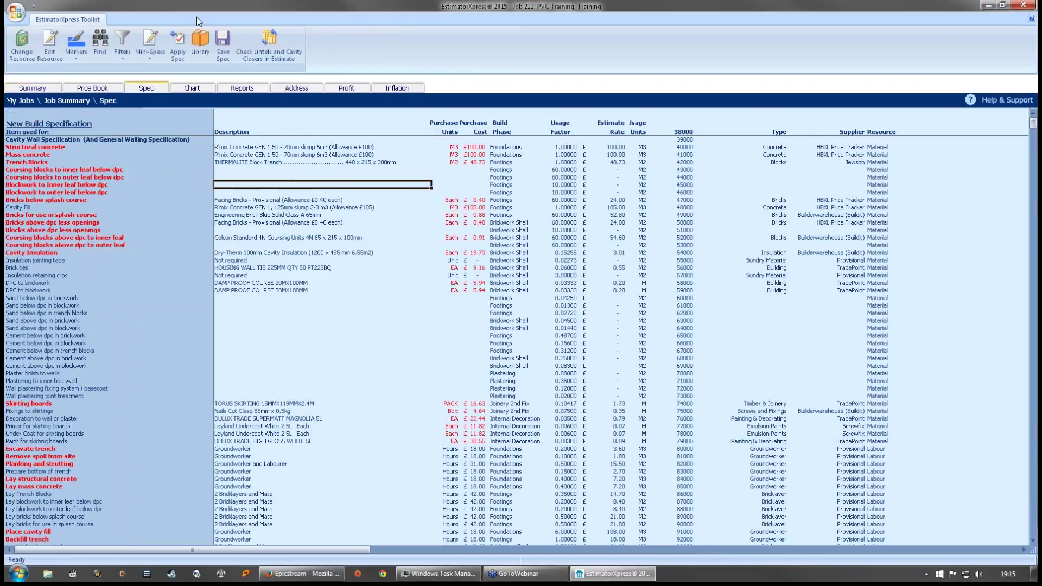
left_click(200, 42)
left_click(480, 274)
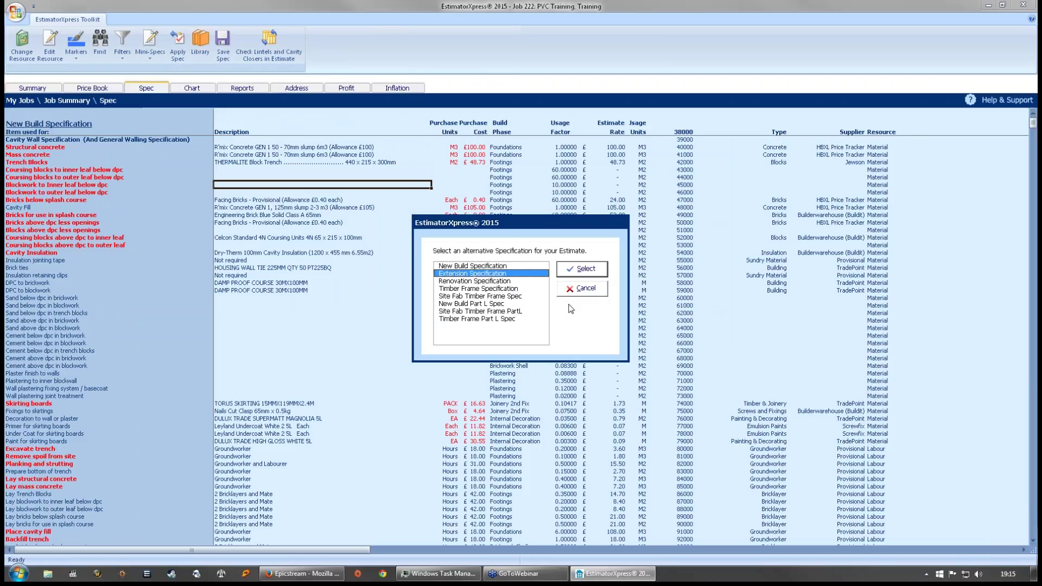
left_click(583, 270)
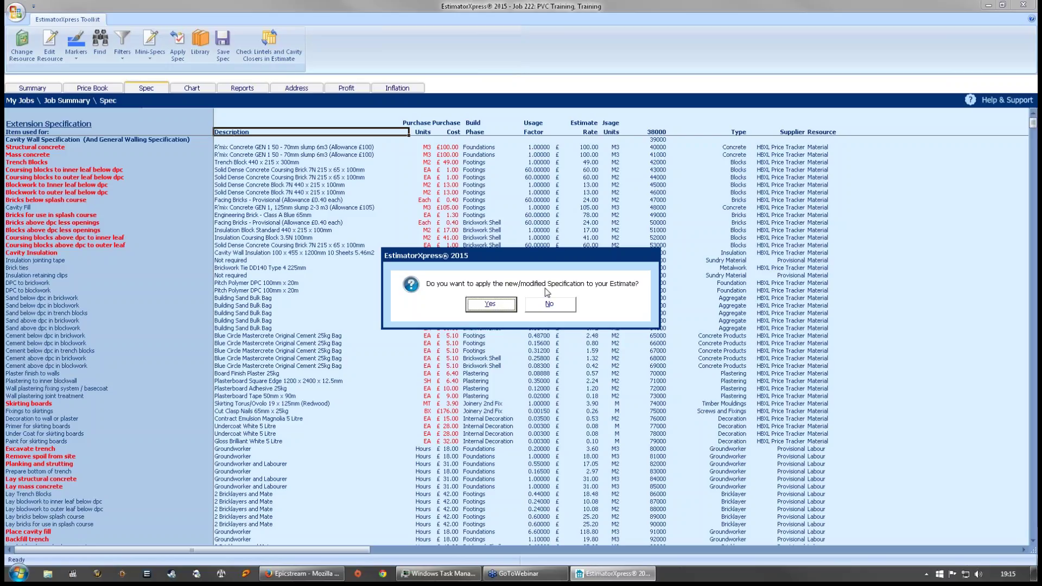
left_click(510, 309)
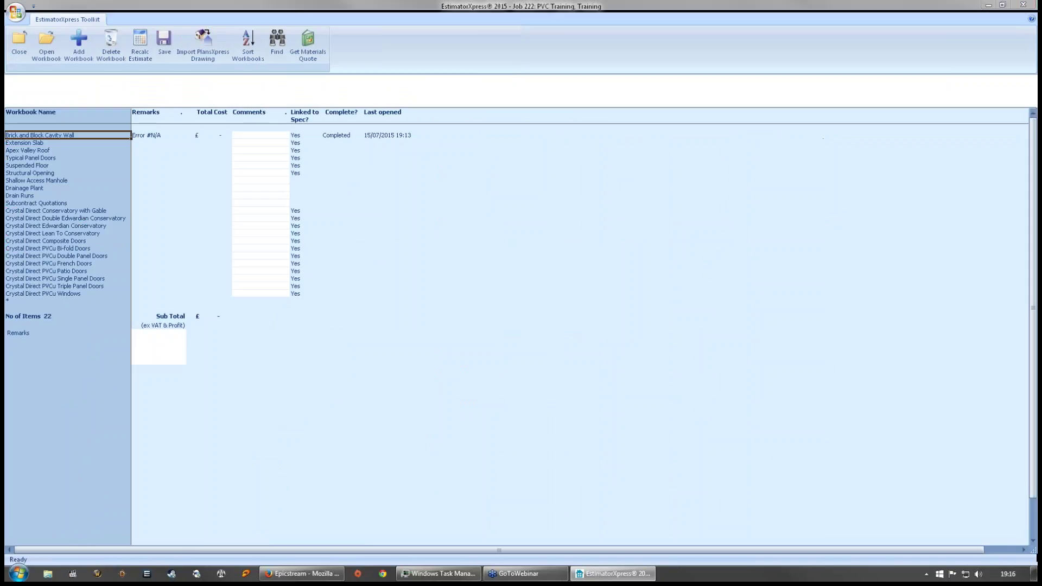
- From the Job Summary, open the Brick and Block Cavity Wall workbook and its Main Walls worksheet
left_click(219, 136)
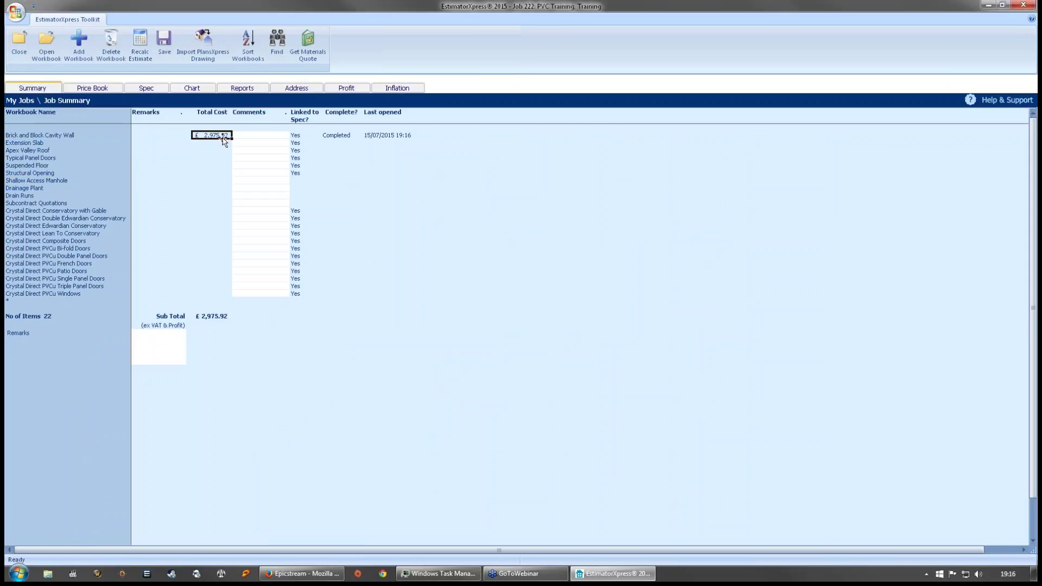
left_click(42, 135)
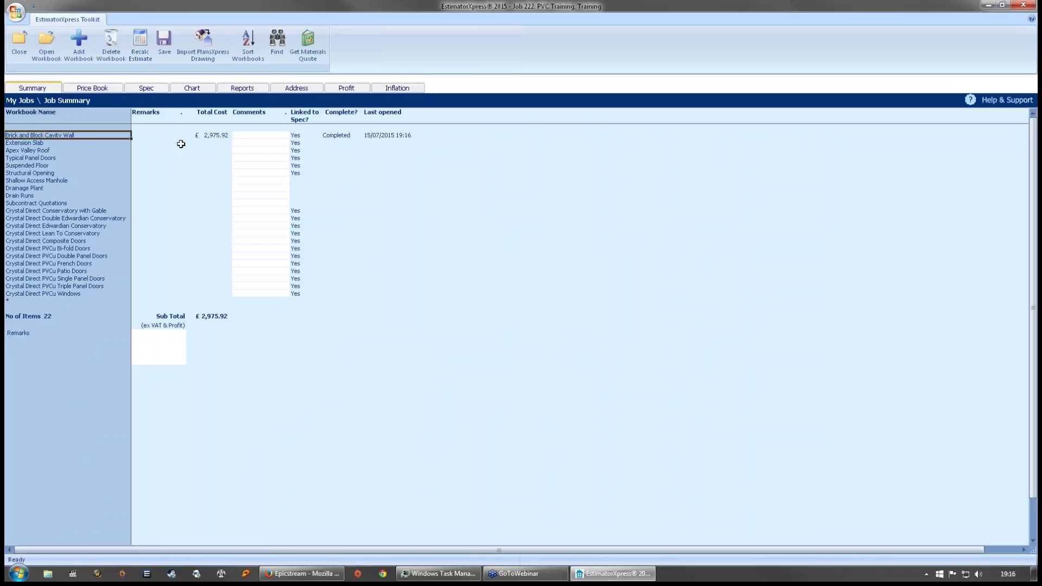
left_click(214, 138)
left_click(47, 137)
double_click(54, 136)
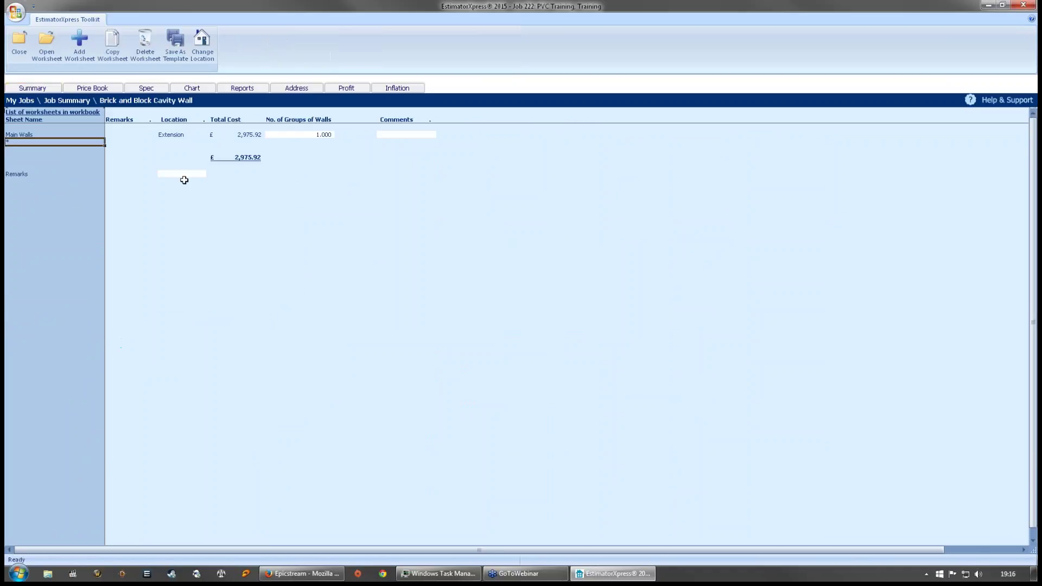
double_click(36, 135)
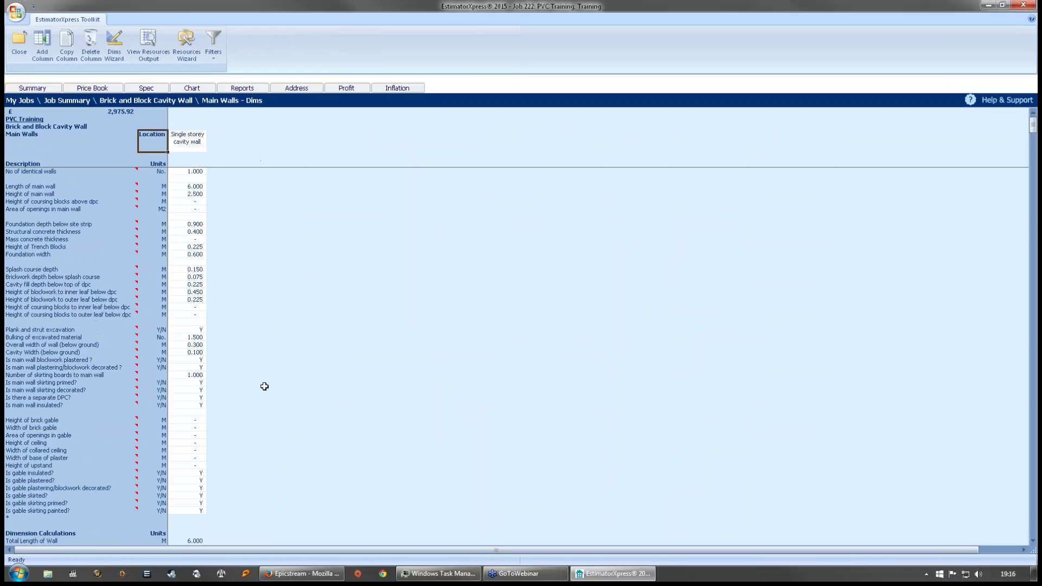
left_click(182, 188)
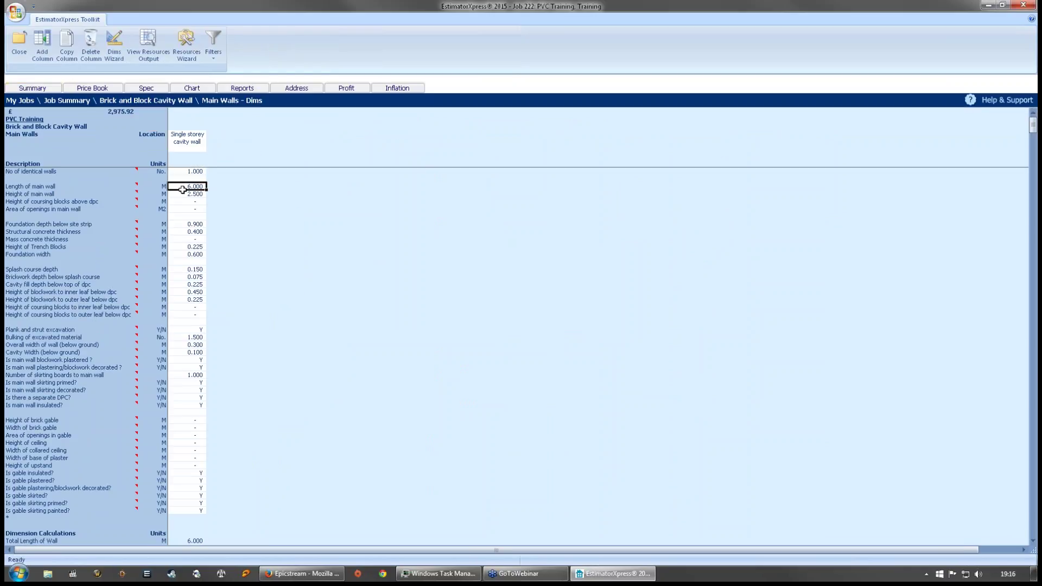
- In the Dims Wizard, set wall height to 2.4 and add a 3 m wide, 2 m high gable
left_click(115, 49)
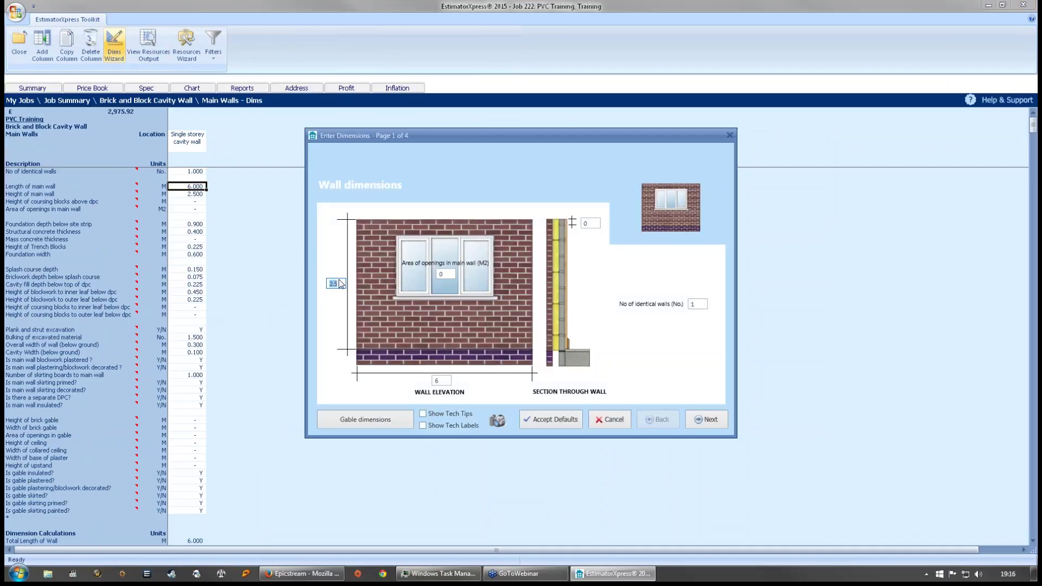
left_click(339, 283)
key("BackSpace")
type("4")
left_click(360, 423)
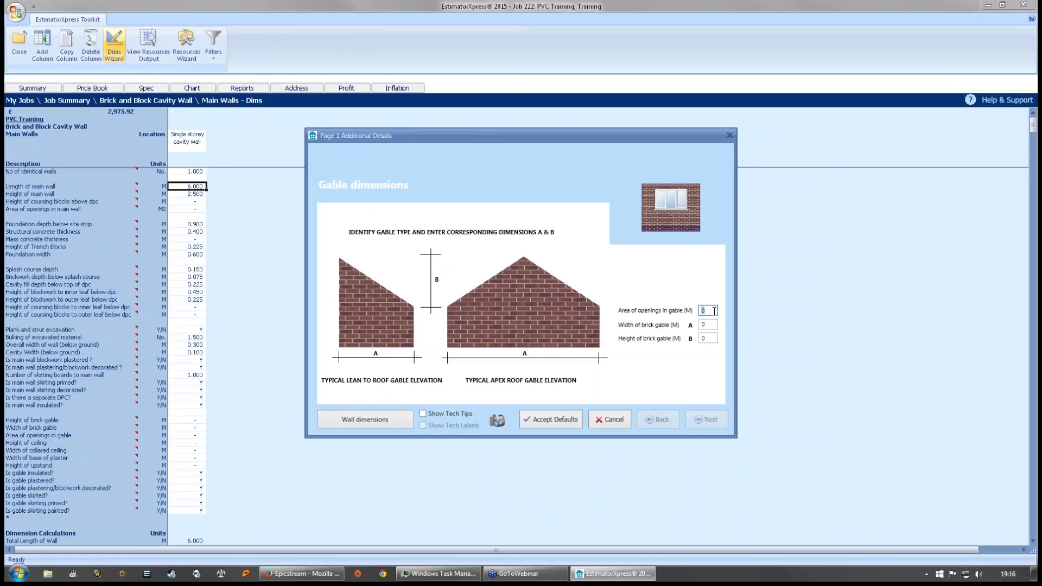
key("Tab")
type("3")
key("Tab")
type("2")
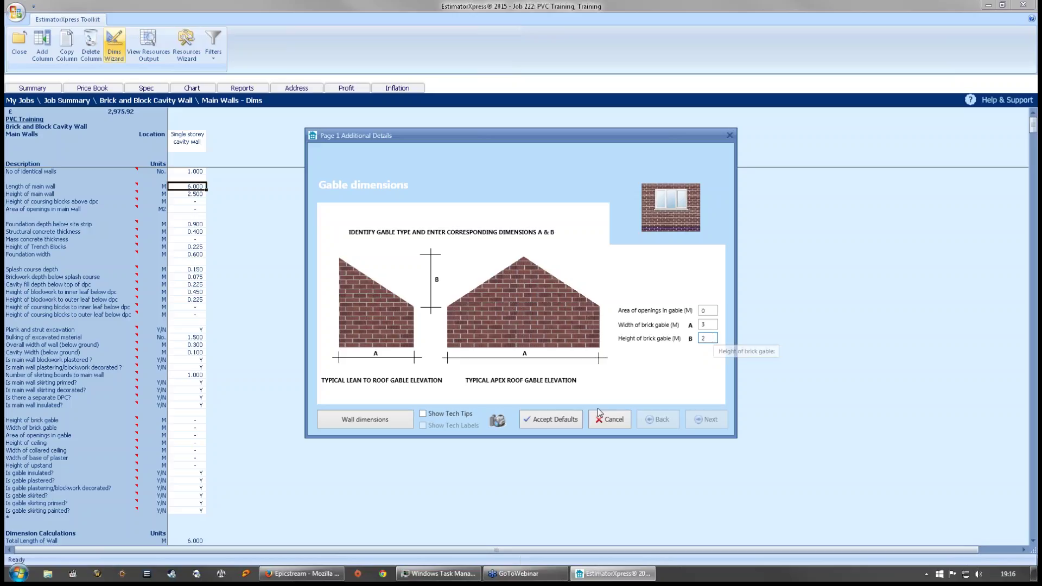
left_click(387, 421)
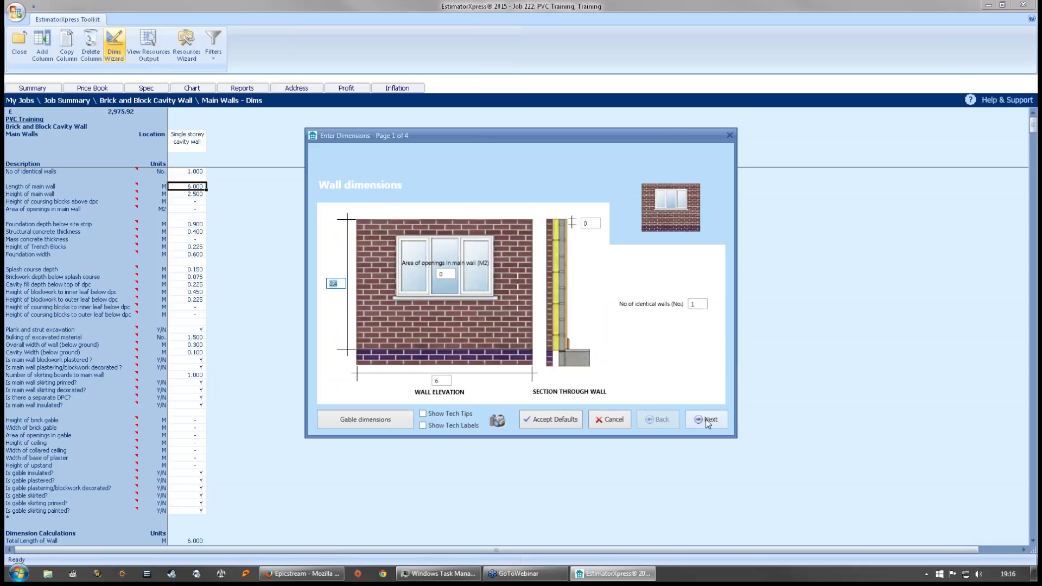
- Enter 2.2 m² of openings and step through the remaining wizard pages to finish
left_click(707, 420)
left_click(673, 421)
left_click(445, 274)
type("2.2")
left_click(721, 423)
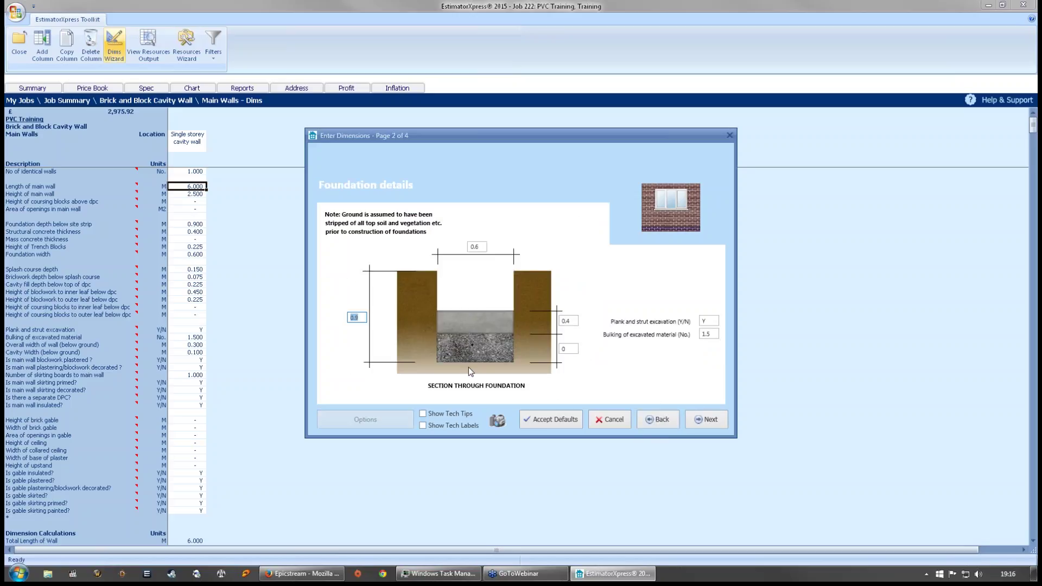
left_click(715, 421)
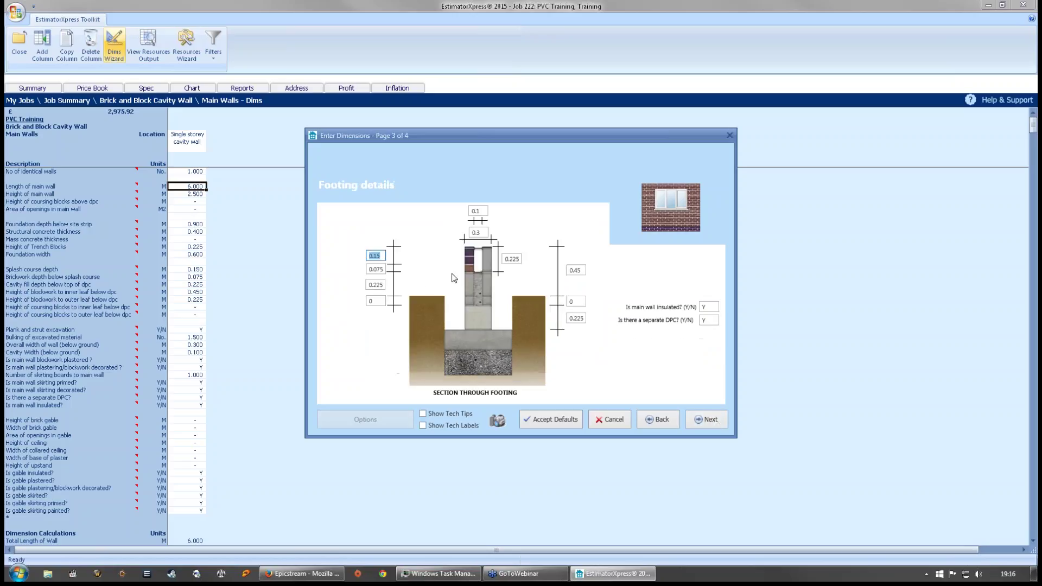
left_click(711, 417)
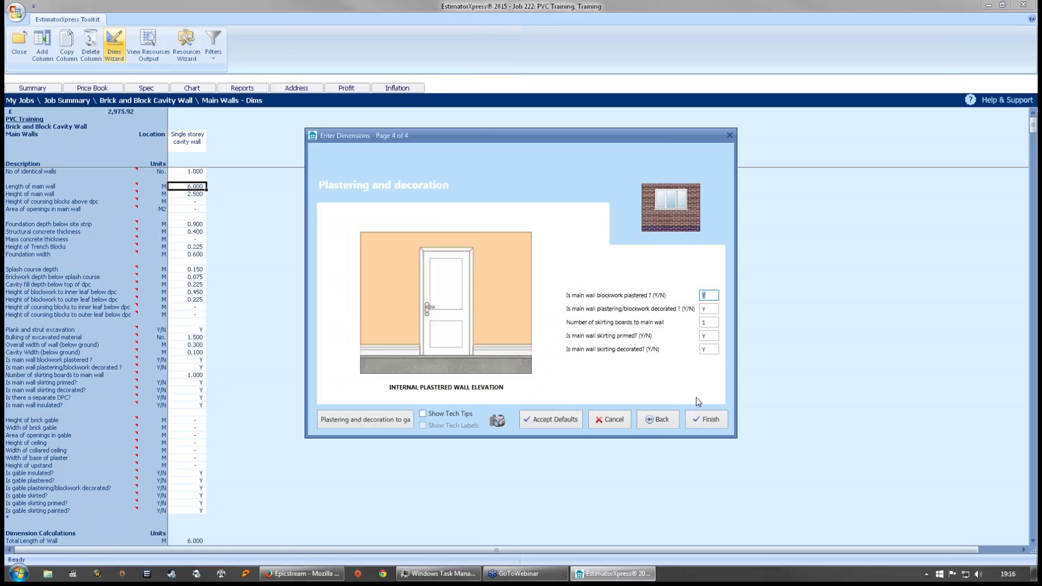
left_click(706, 419)
left_click(204, 172)
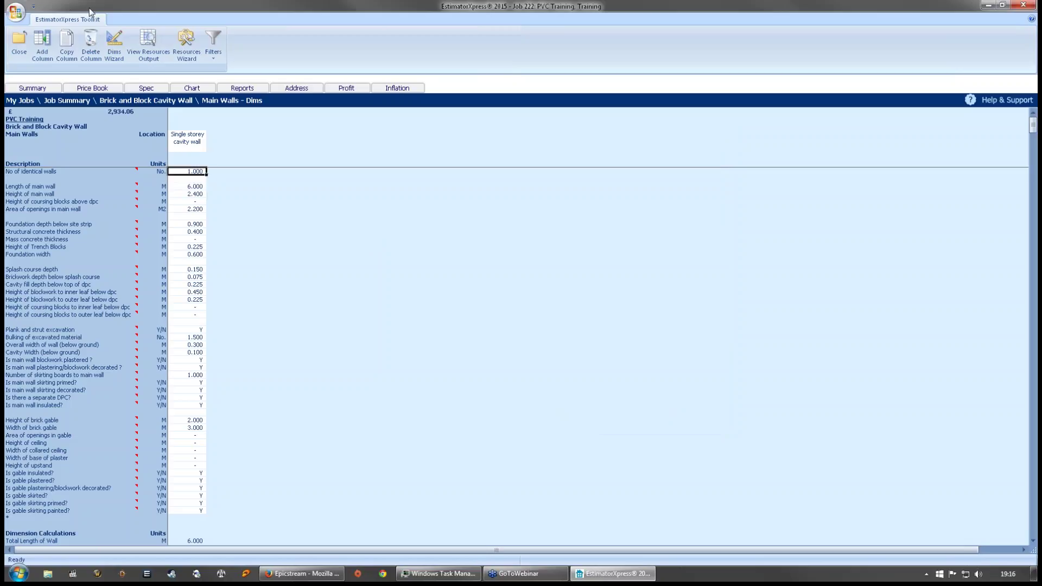
- Duplicate the single storey cavity wall column and set both columns' wall length to 3
left_click(67, 42)
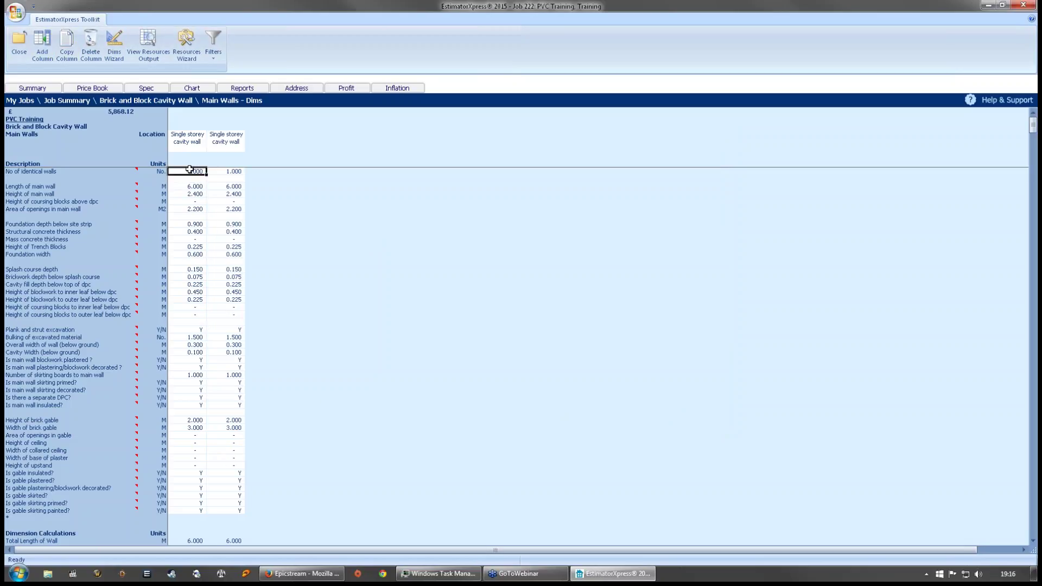
key("Right")
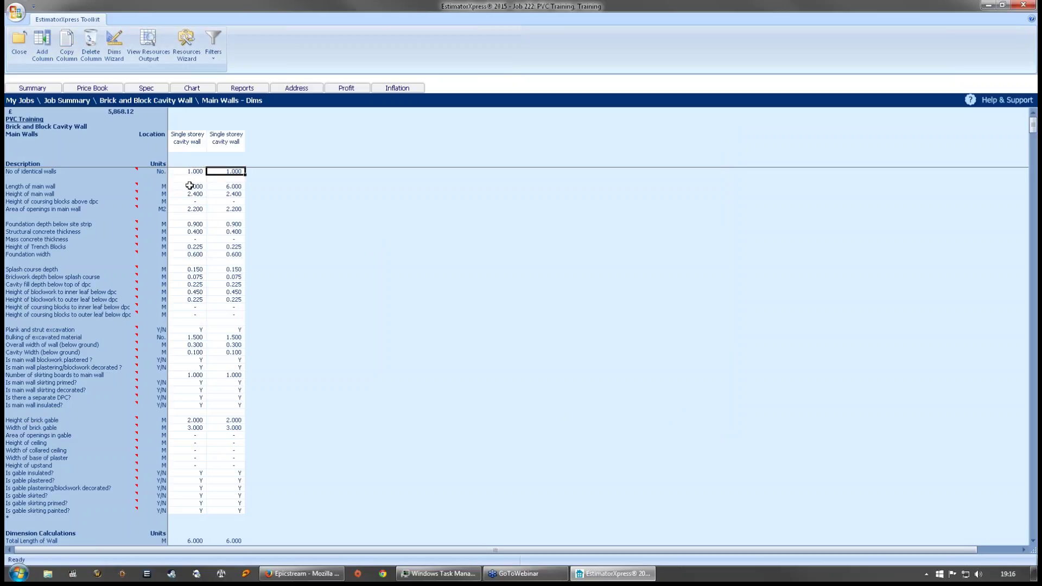
double_click(189, 185)
type("3")
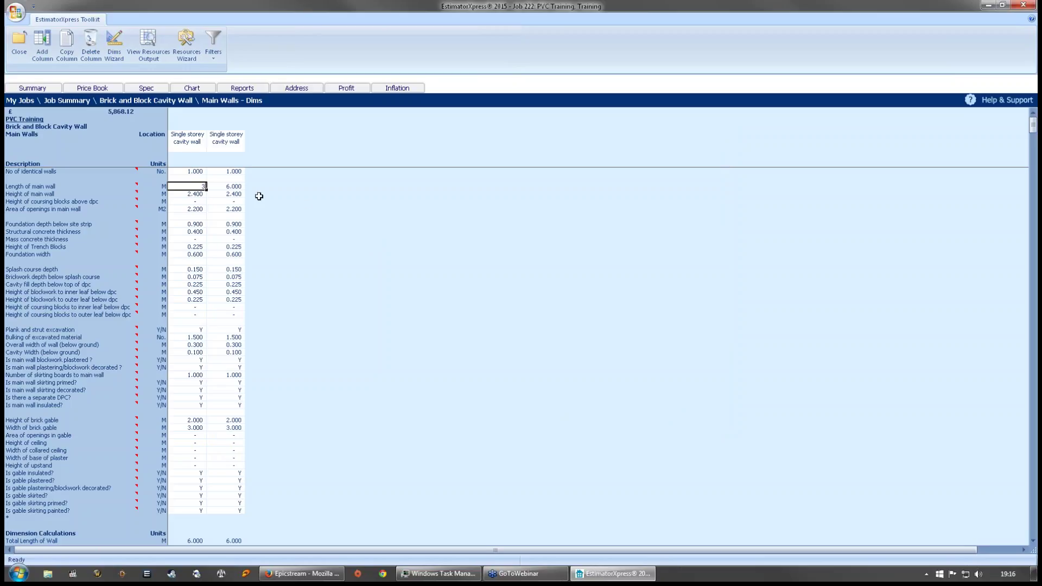
left_click(244, 188)
double_click(243, 187)
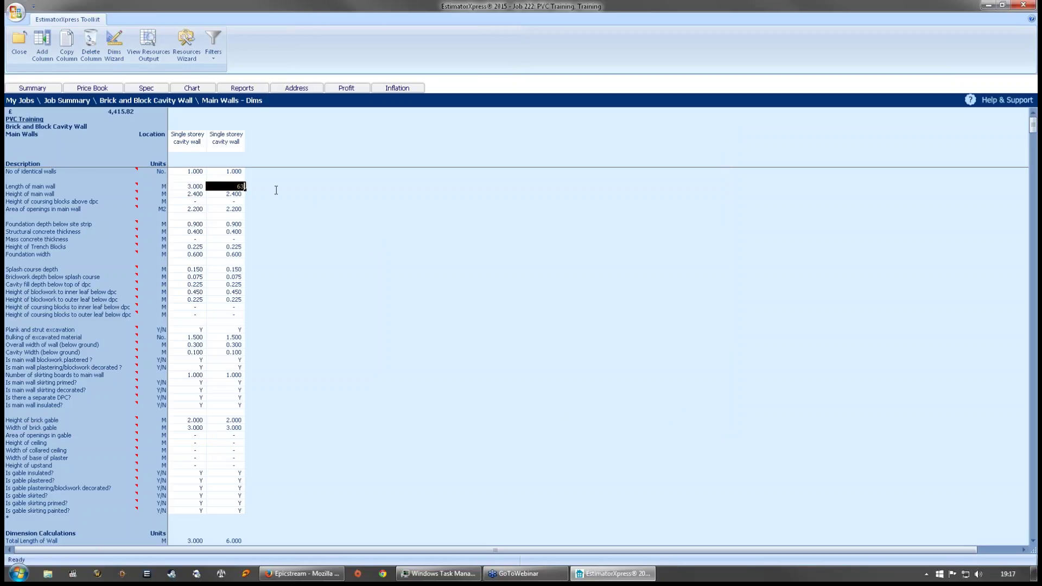
type("3")
key("Right")
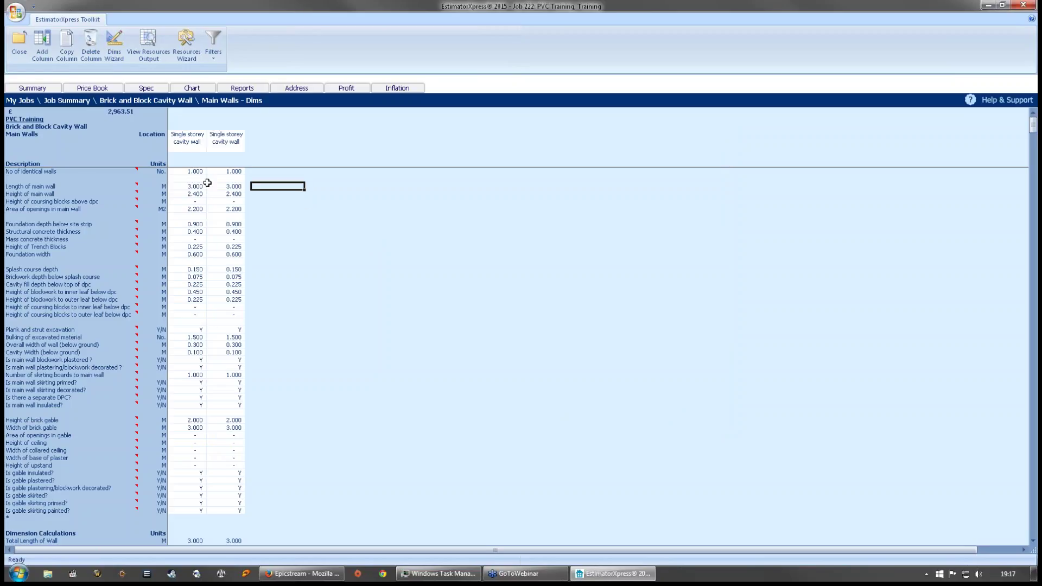
- Add a Single storey cavity wall column 5 m long and 2.4 m high through the wizard
left_click(53, 46)
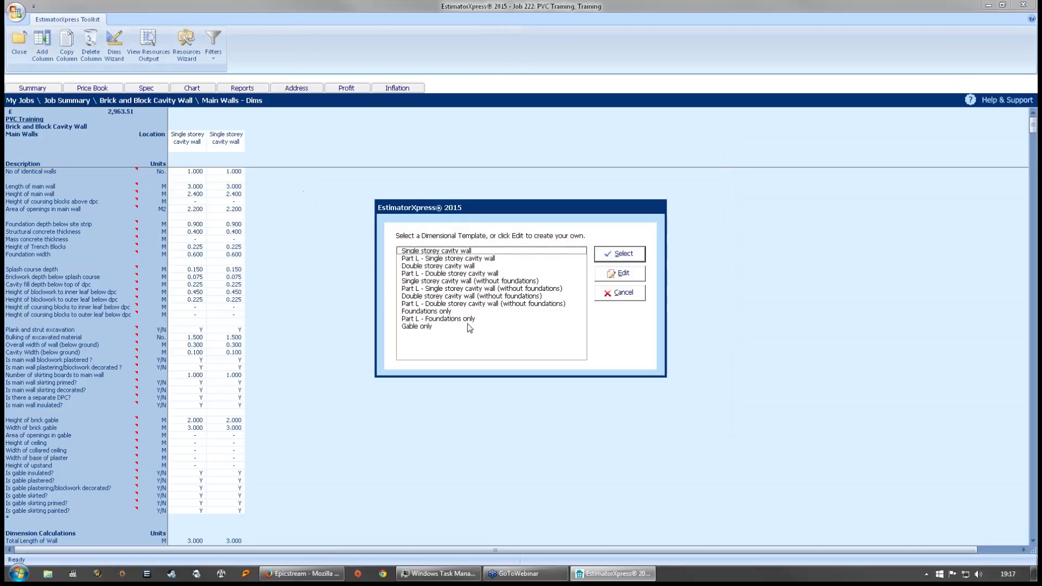
left_click(479, 250)
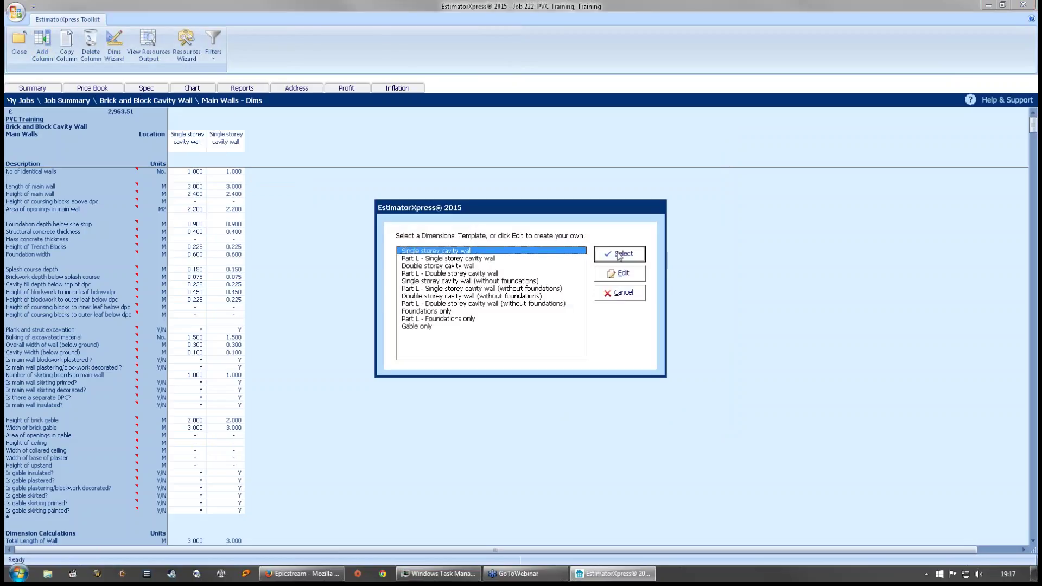
left_click(619, 254)
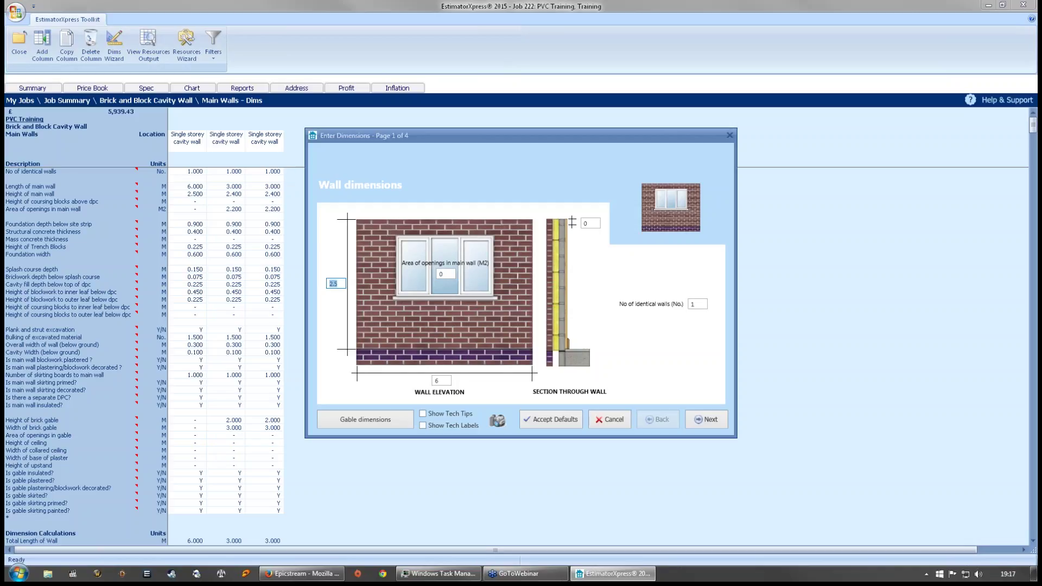
left_click(338, 283)
type(".4")
key("Tab")
type("5")
left_click(707, 423)
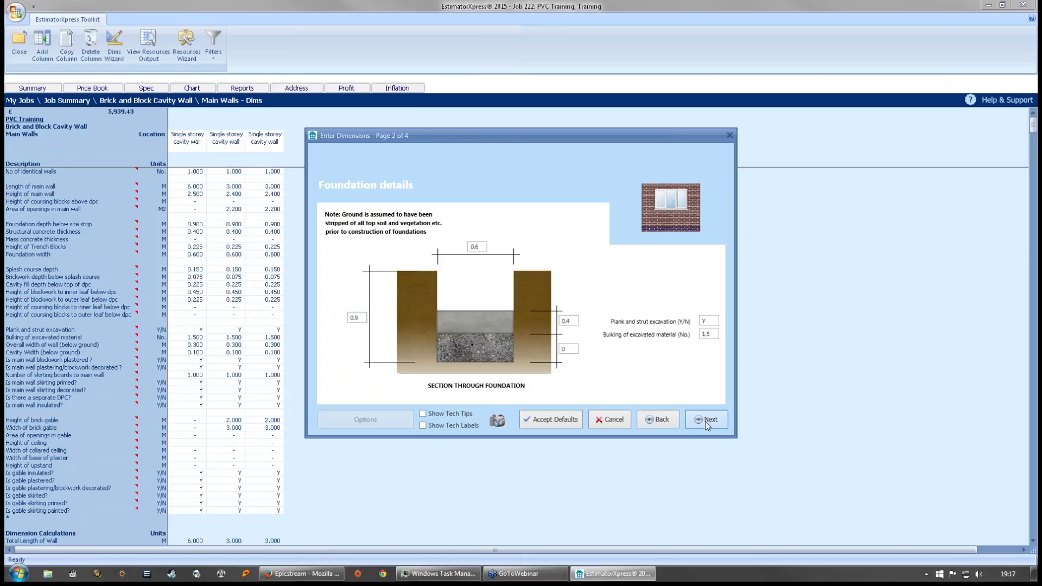
left_click(705, 422)
left_click(705, 421)
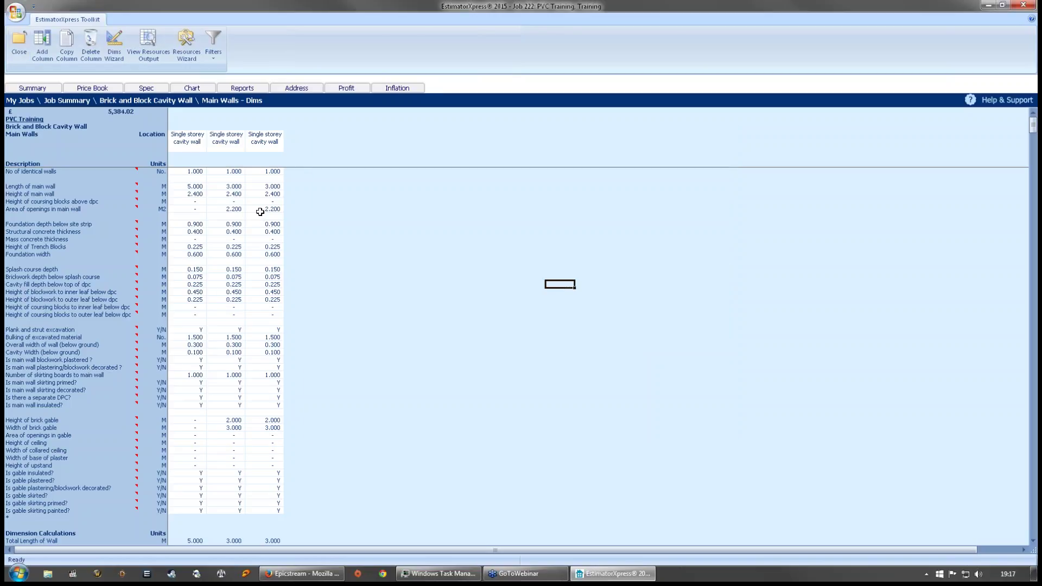
- Add the comment 'Side extension' to the Main Walls worksheet
left_click(19, 42)
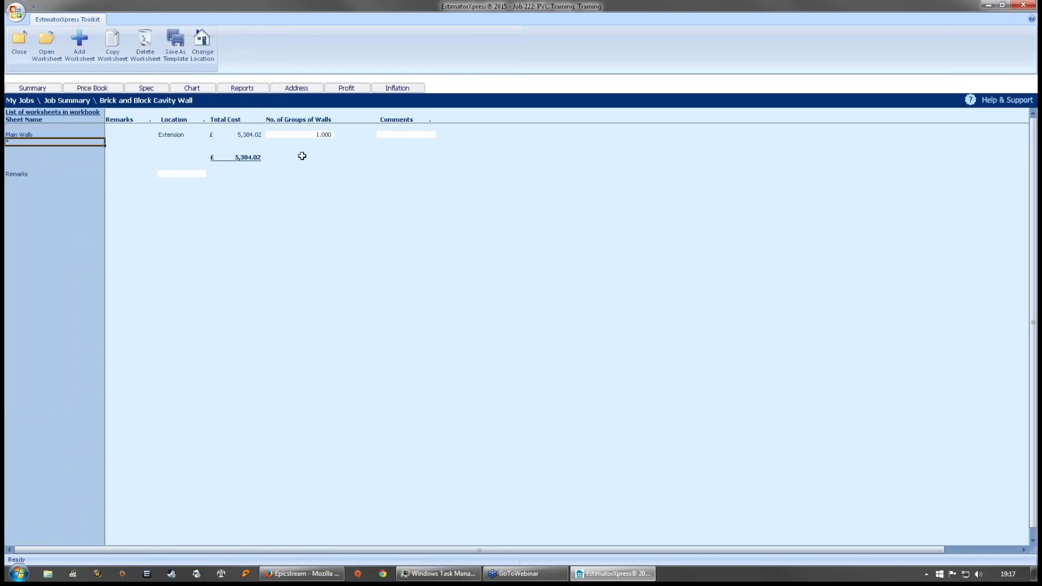
left_click(432, 135)
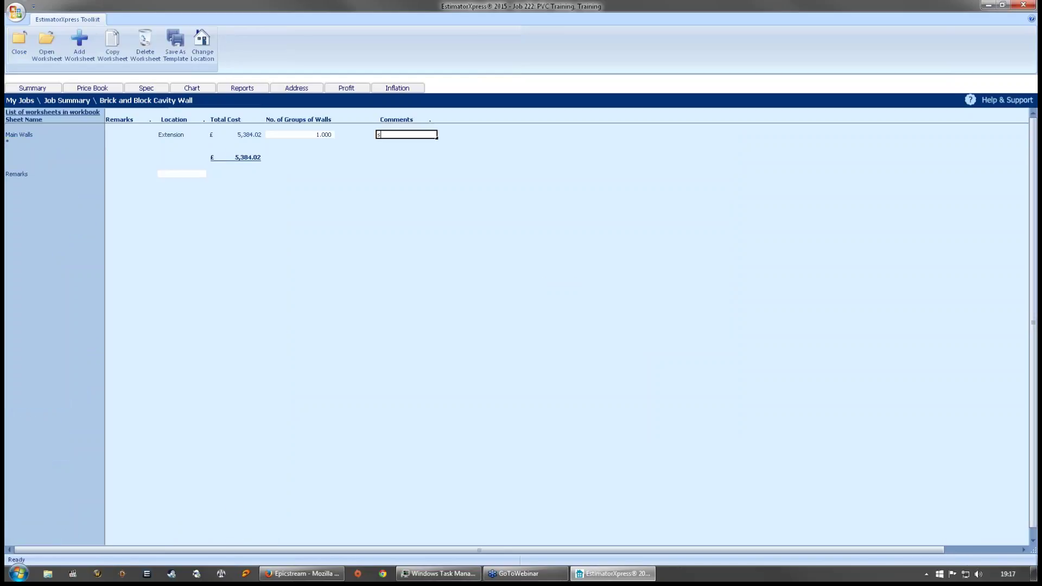
type("Side extension")
left_click(428, 148)
left_click(415, 136)
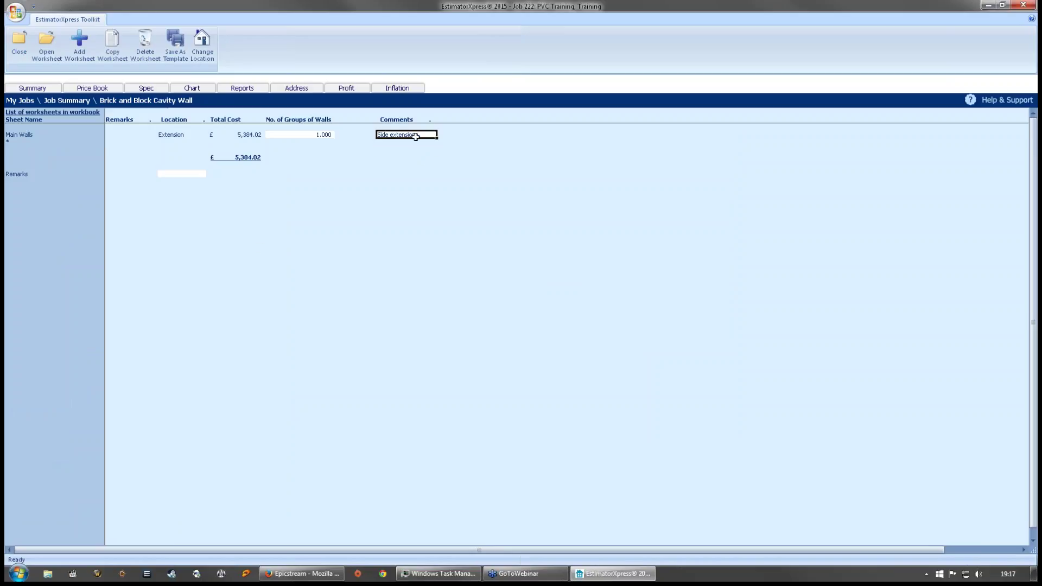
- Add a new worksheet named 'Conservatory Walls' with location 'Extension'
left_click(79, 49)
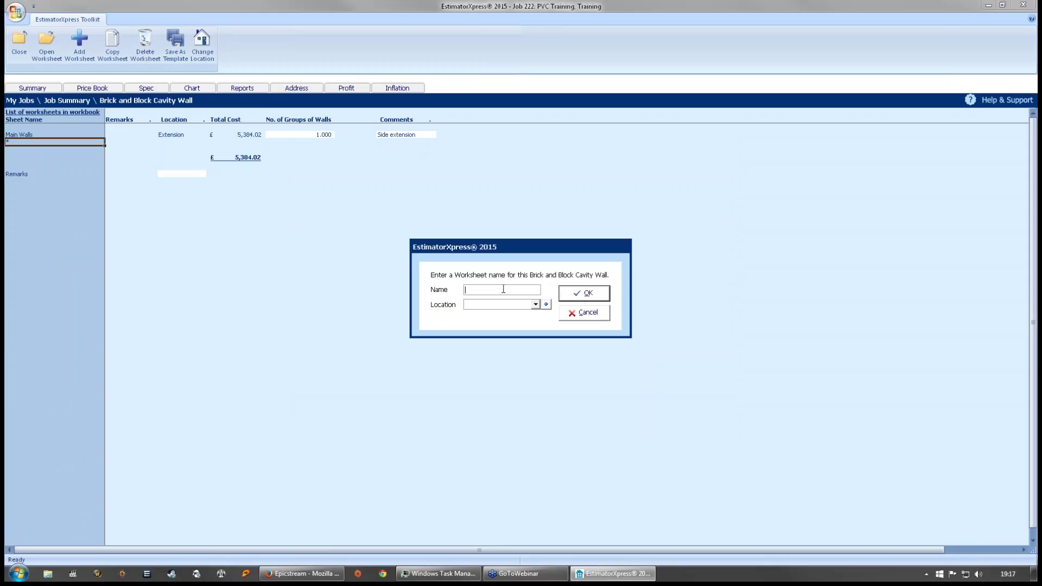
type("Conservatory Walls")
left_click(480, 304)
type("Extension")
left_click(584, 293)
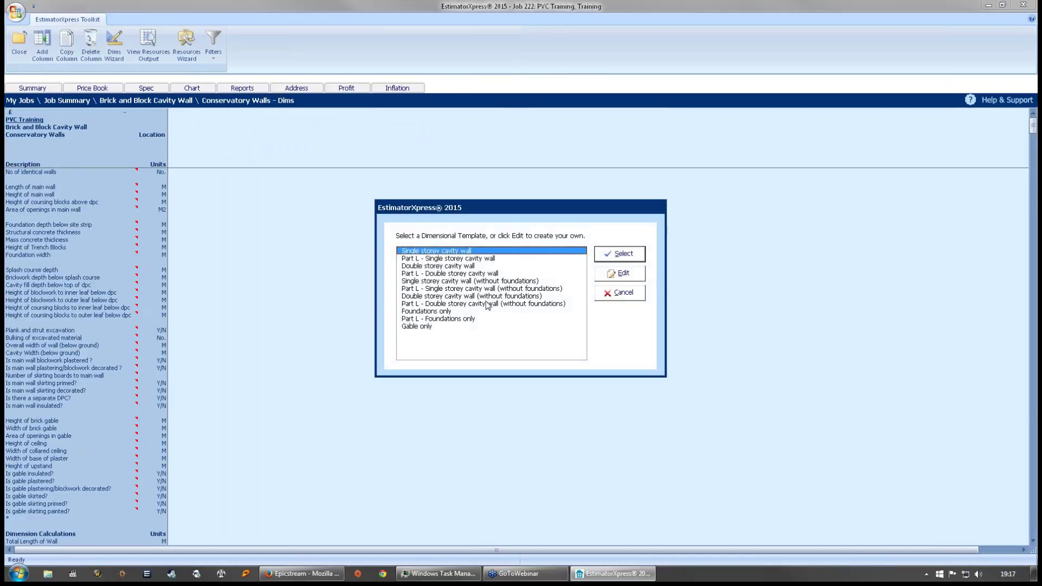
- Choose the Single storey cavity wall template with height 1 m and length 3 m
left_click(629, 258)
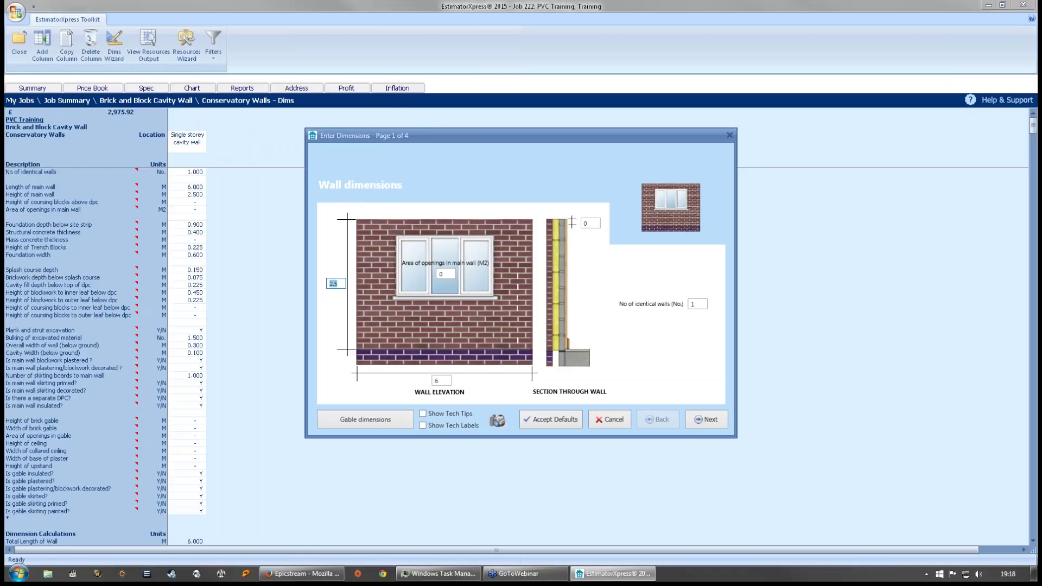
type("1")
key("BackSpace")
key("Tab")
type("3")
- Accept the foundation, footing and plastering defaults and finish the wizard, totalling £953.19
left_click(715, 420)
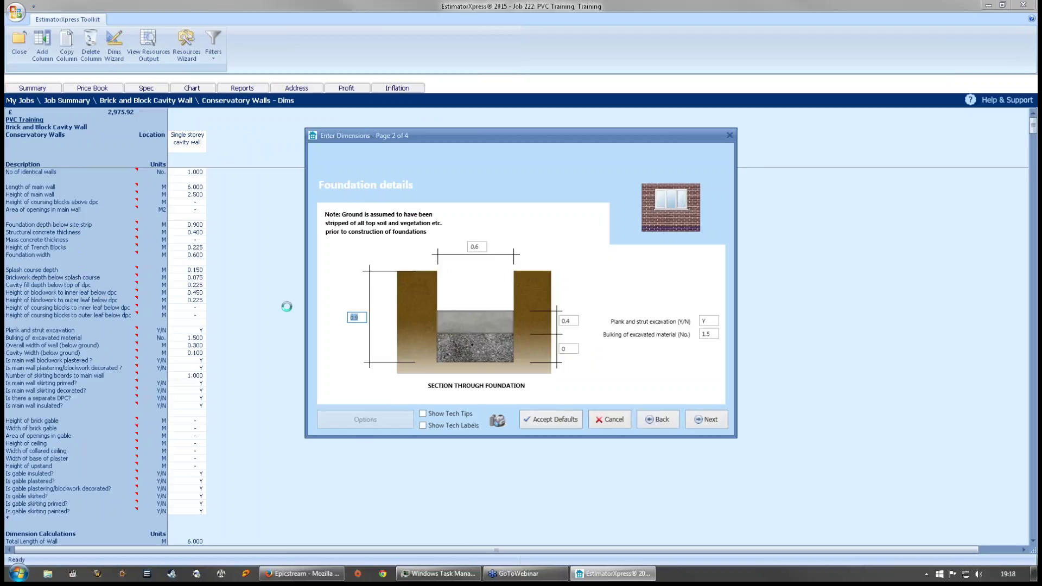
left_click(357, 318)
left_click(718, 424)
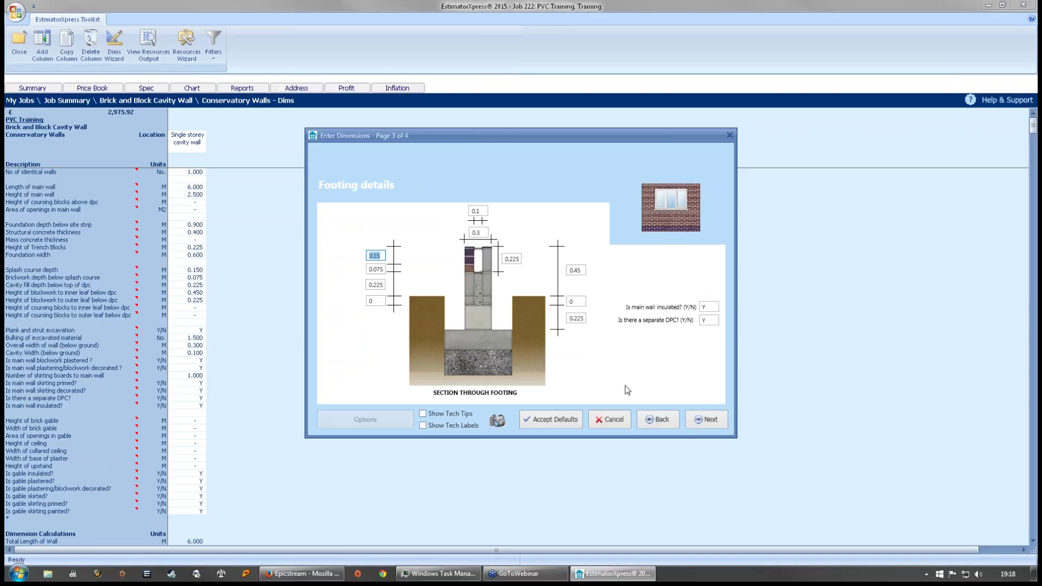
left_click(483, 211)
key("Tab")
key("Tab")
left_click(703, 421)
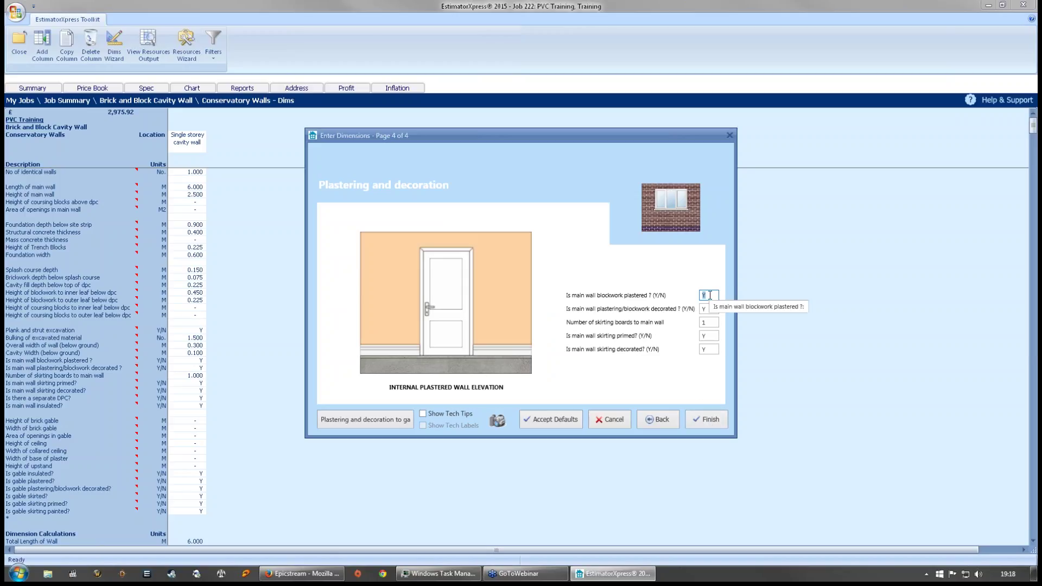
left_click(711, 421)
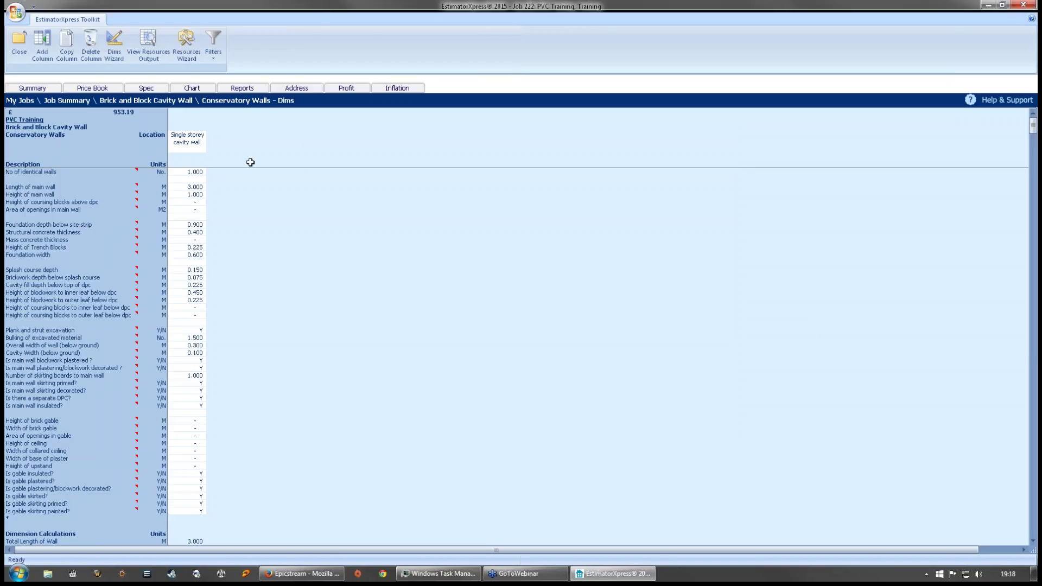
- Copy the conservatory wall column twice to make three identical 3 m by 1 m walls
left_click(182, 179)
left_click(74, 52)
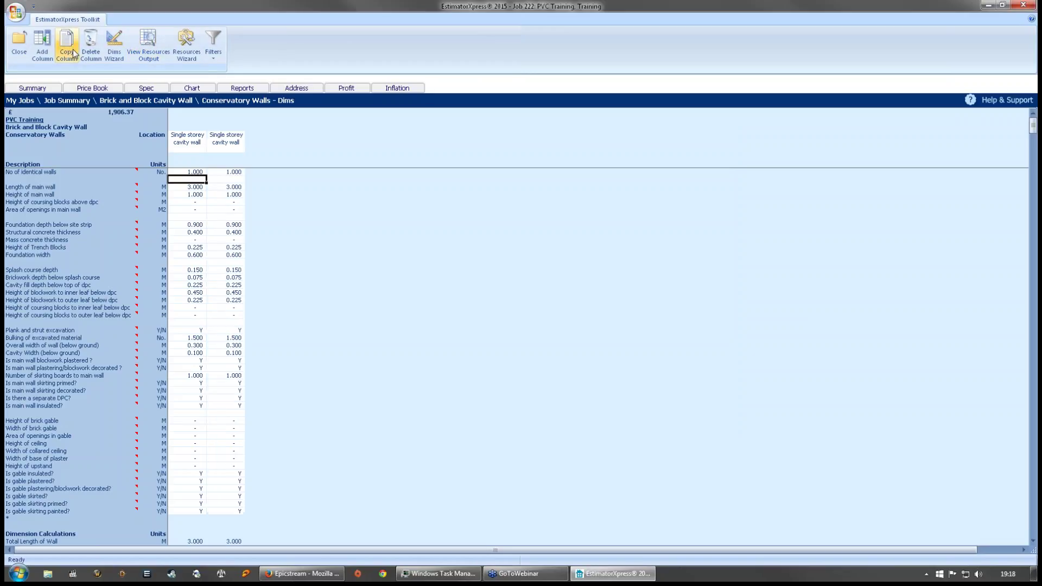
left_click(233, 187)
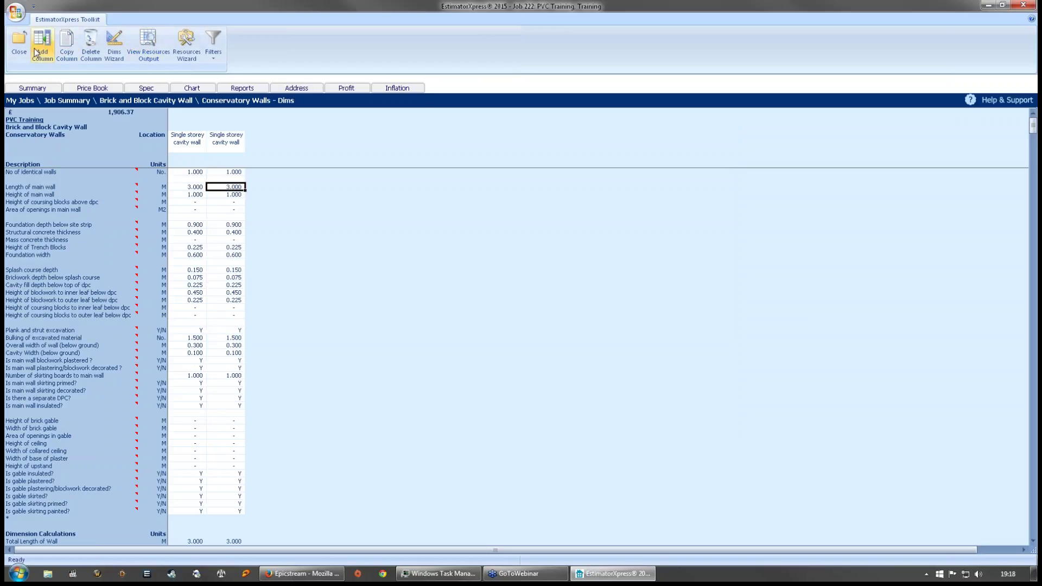
left_click(233, 172)
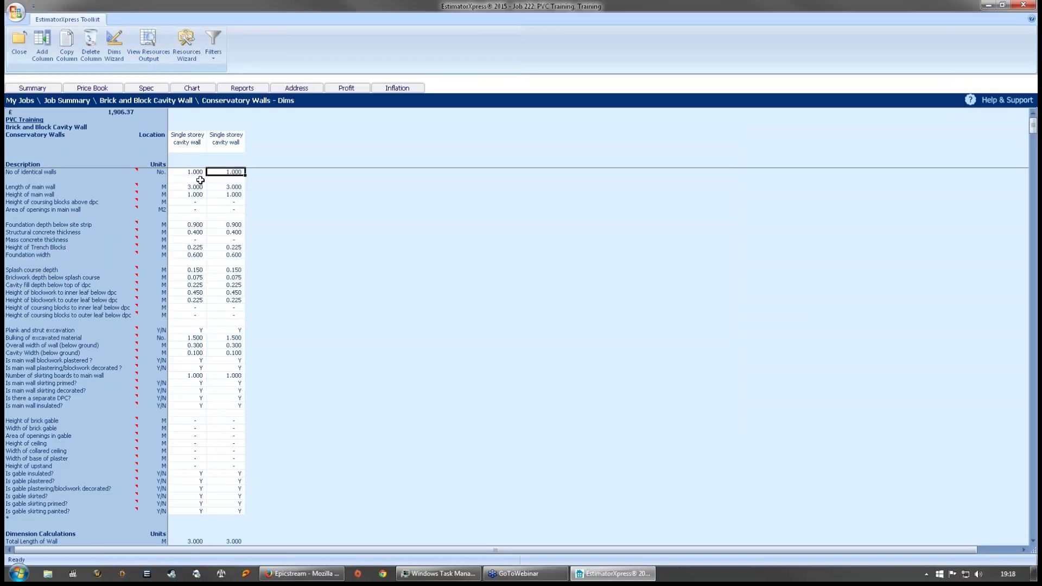
left_click(65, 46)
- Give the third wall column 2 m² of area of openings
left_click(276, 172)
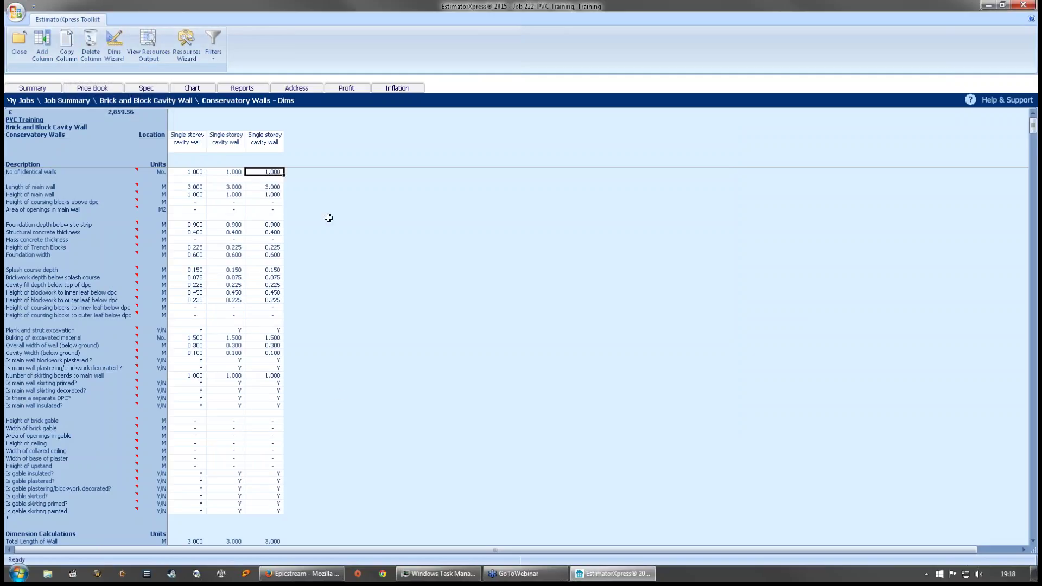
left_click(268, 210)
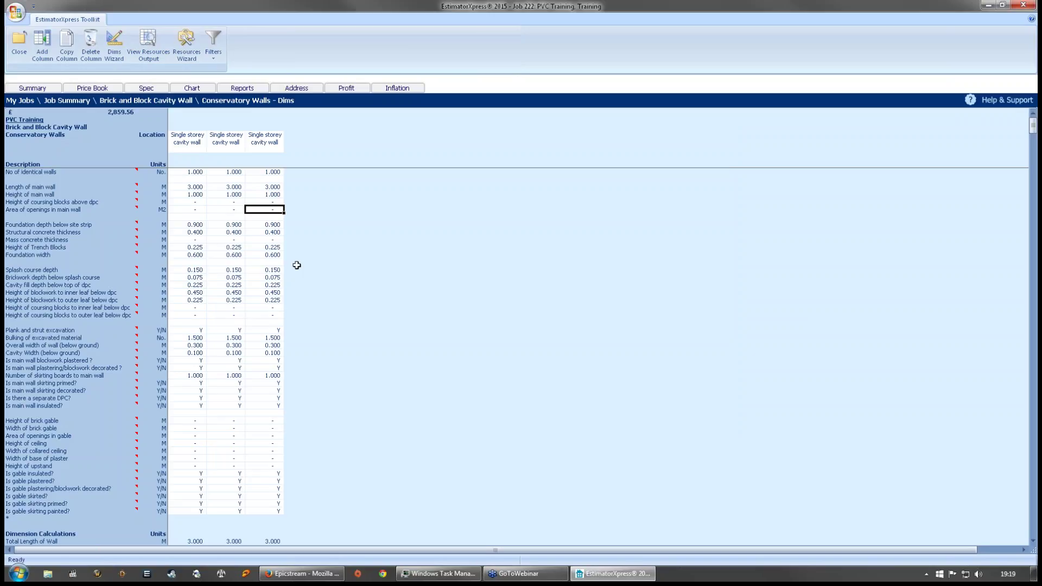
type("2")
left_click(352, 245)
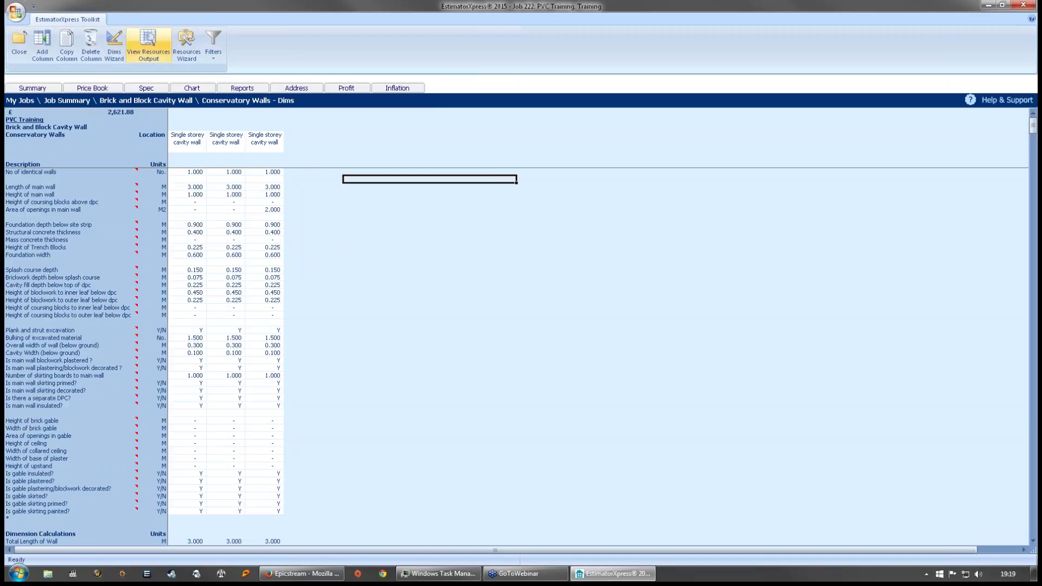
- Add the comment 'Conservatory walls' to the Conservatory Walls worksheet
left_click(16, 57)
left_click(33, 78)
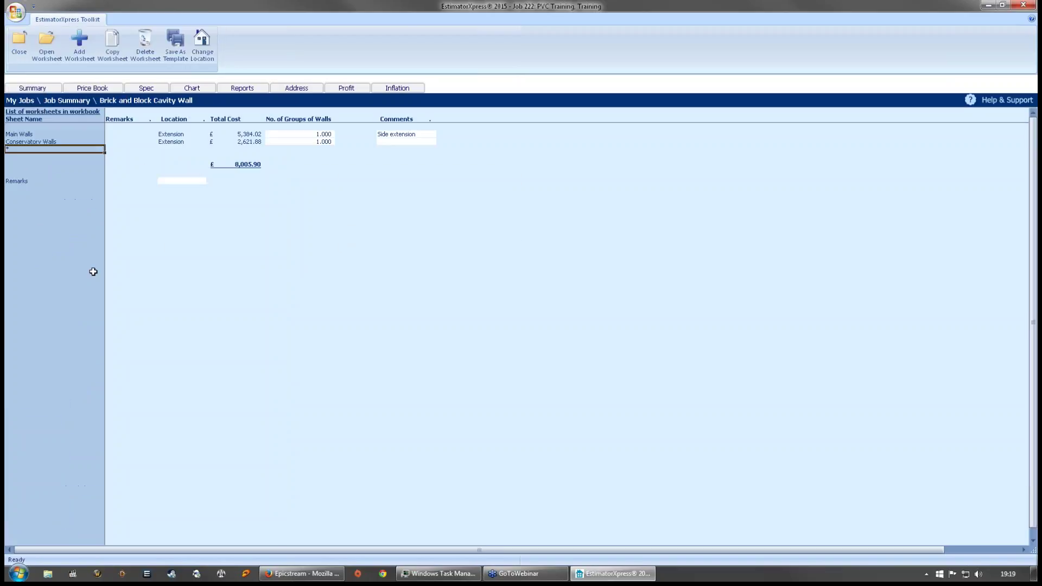
left_click(418, 143)
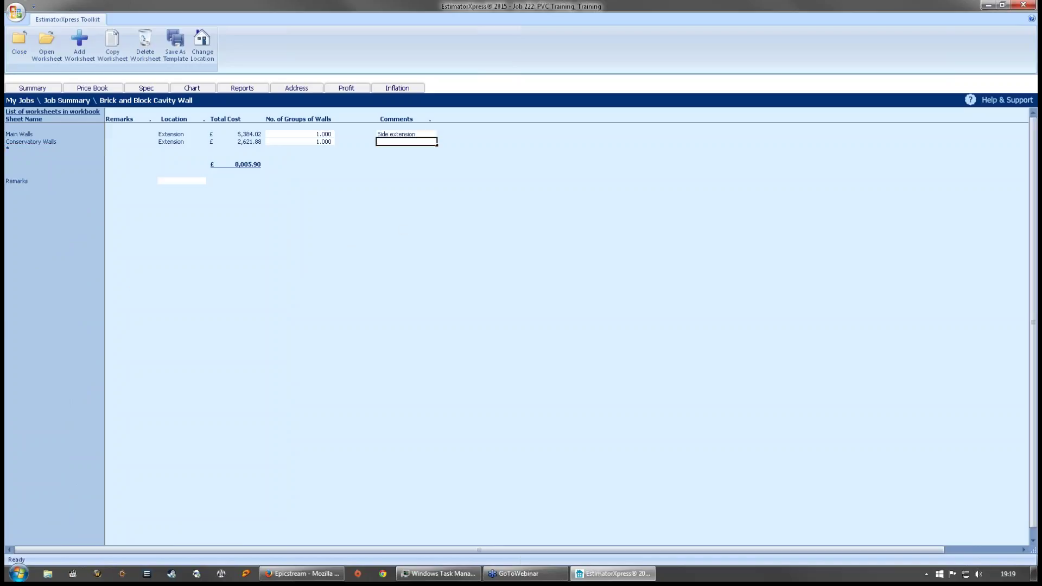
type("Conservatory walls")
left_click(384, 159)
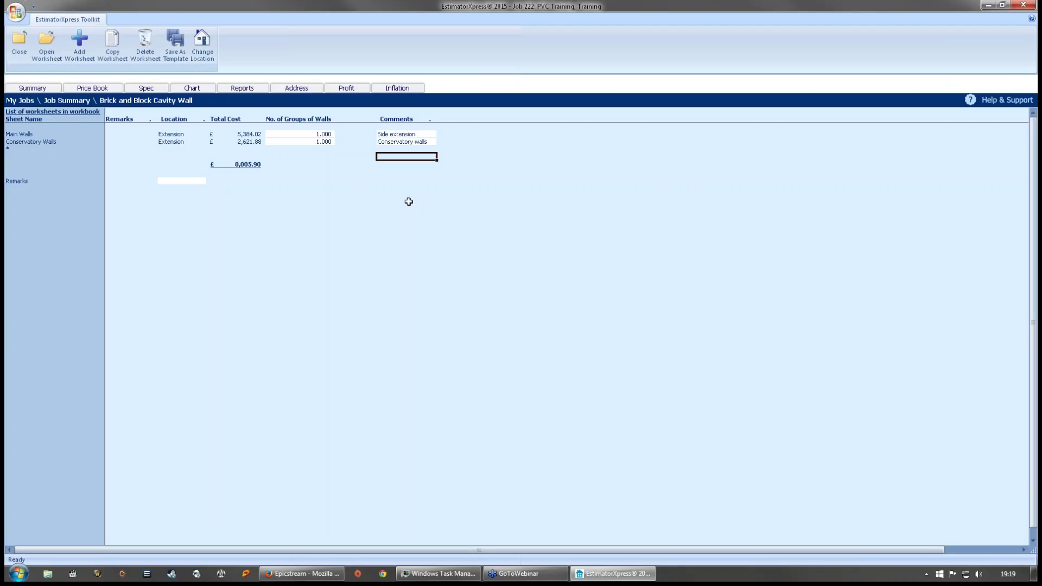
- Close the Brick and Block Cavity Wall workbook, marking it completed at £8,005.90
left_click(19, 44)
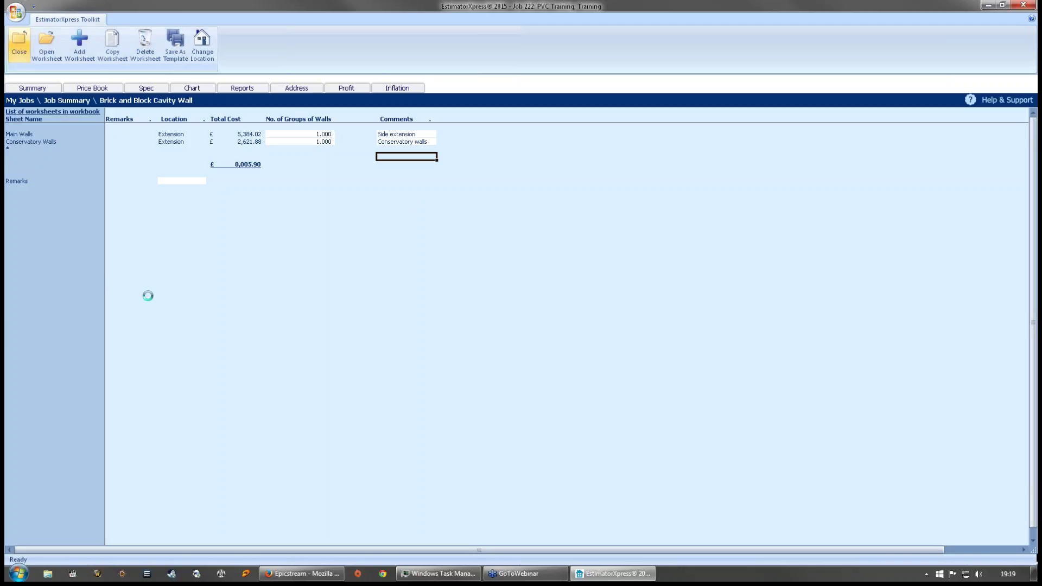
left_click(493, 308)
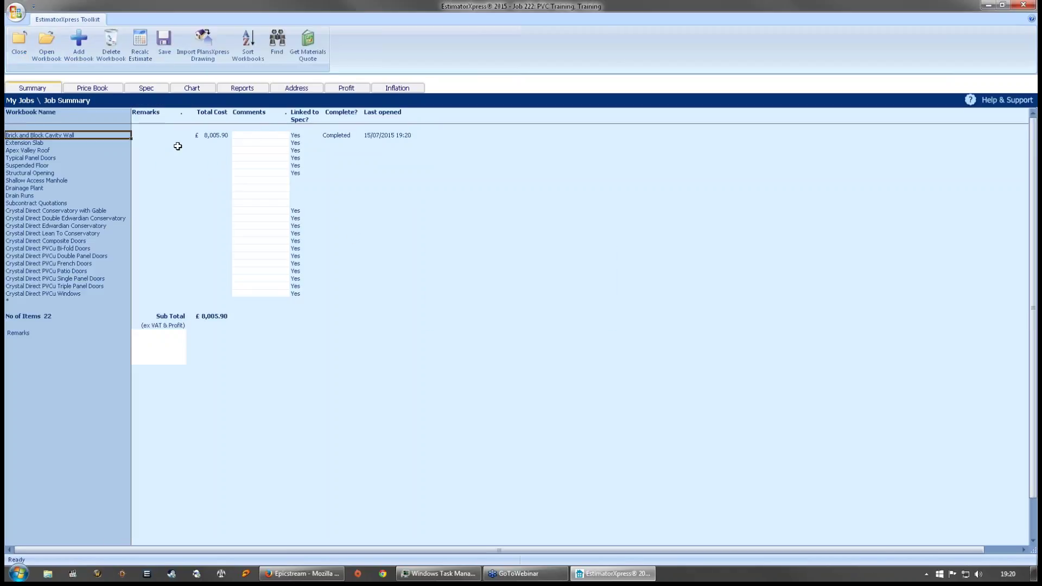
left_click(212, 137)
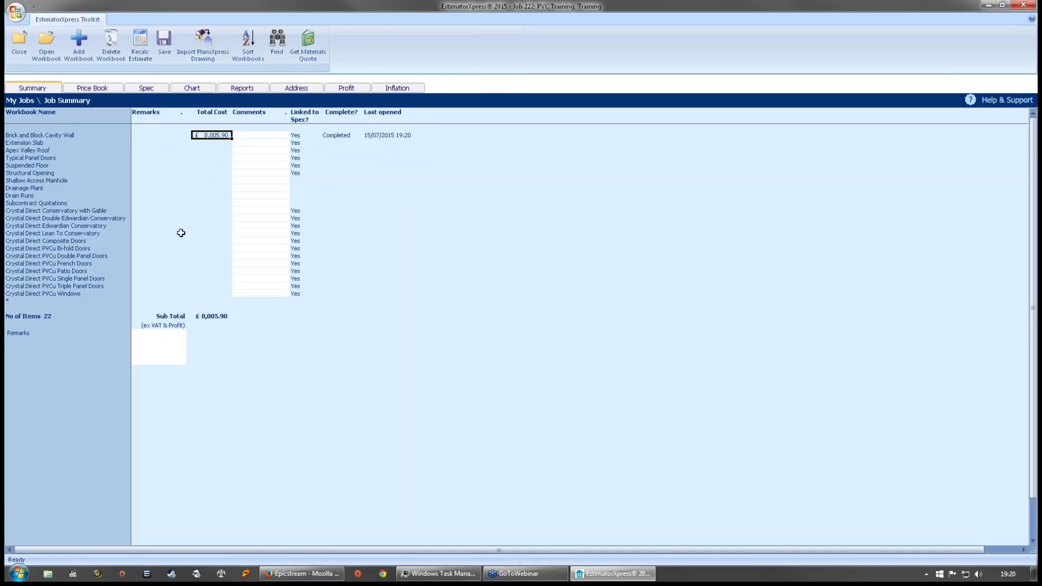
left_click(28, 142)
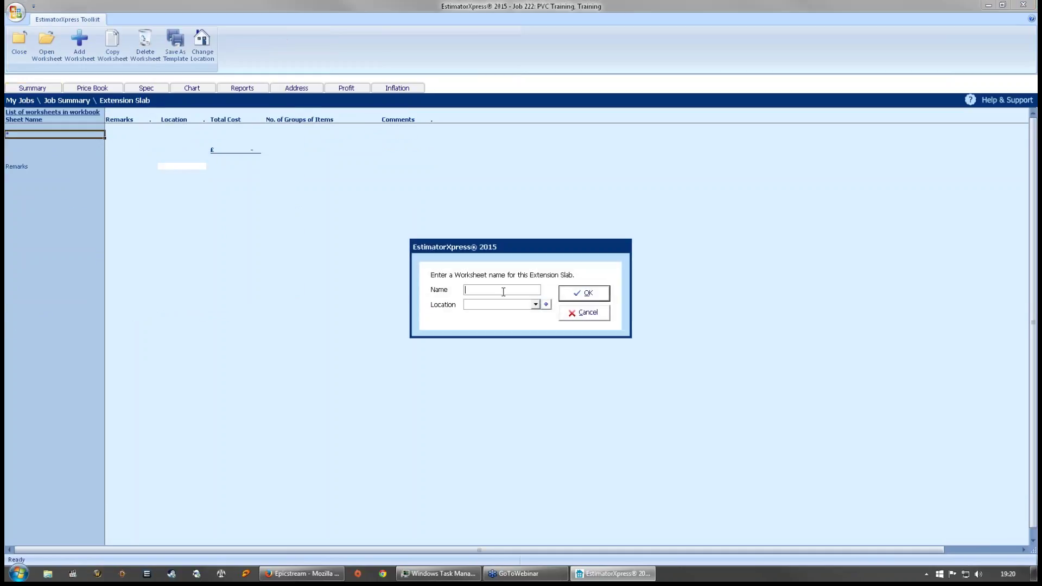
- Create a worksheet named 'Slab' using the Reinforced Slab template
type("S")
key("BackSpace")
type("Slab")
key("Tab")
key("Down")
left_click(561, 292)
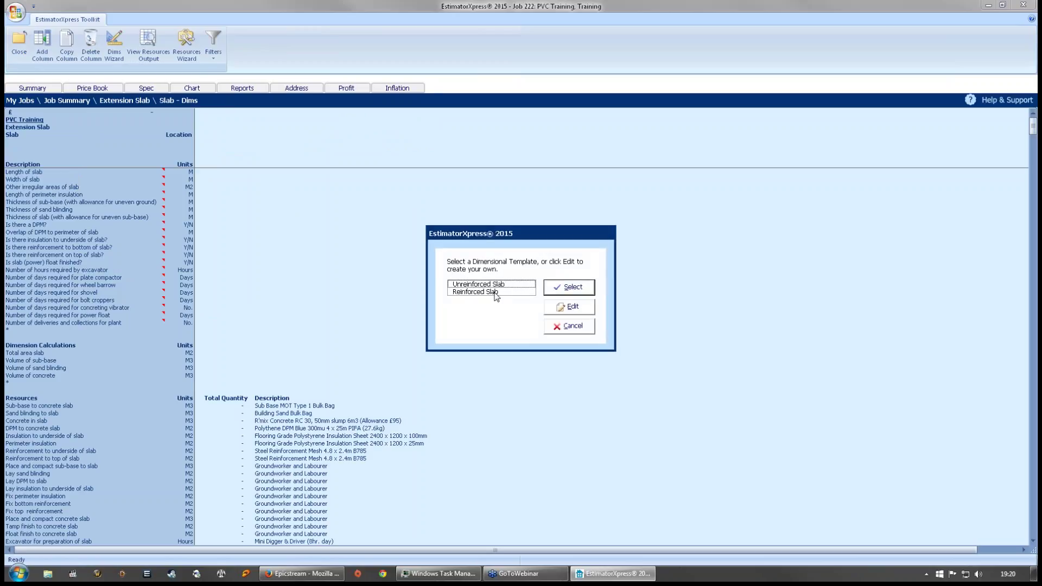
left_click(494, 293)
left_click(587, 300)
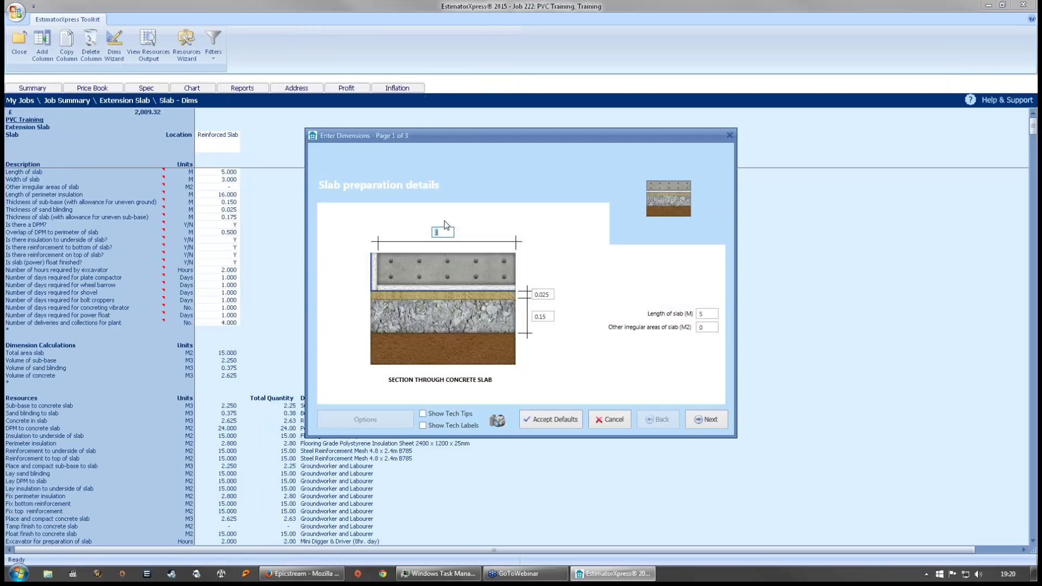
- Enter slab width 2.7 m and length 4.4 m in the wizard
type("3")
left_click(712, 318)
left_click(450, 232)
type("2.7")
left_click(704, 311)
type("4.4")
left_click(707, 421)
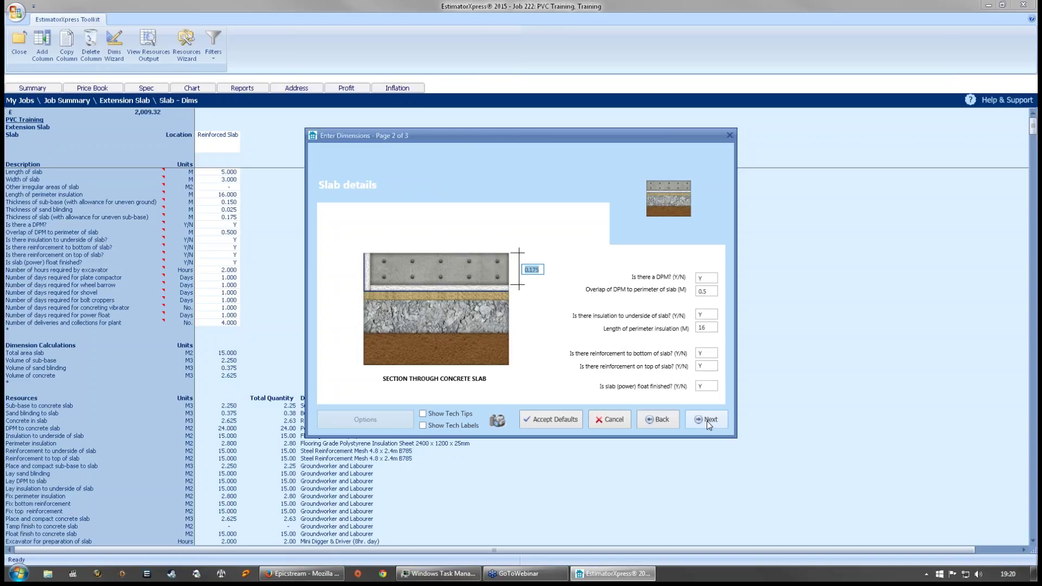
- Answer no to power float finish, set 2 plant deliveries, and finish the wizard
left_click(705, 386)
type("n")
left_click(708, 420)
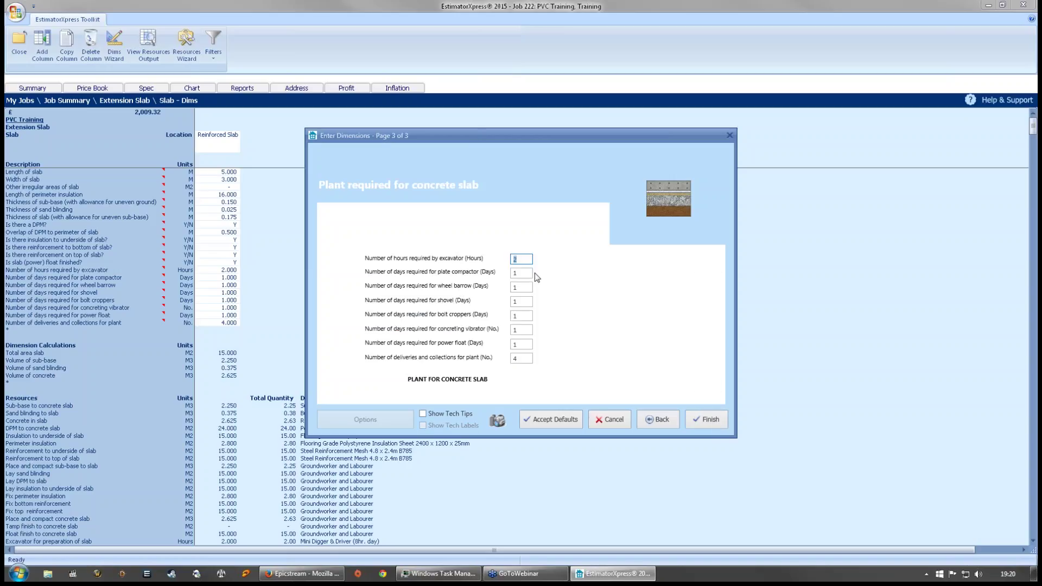
left_click(521, 261)
left_click(518, 358)
type("2")
left_click(705, 425)
- Label the slab column's location 'Slab For Side'
left_click(234, 144)
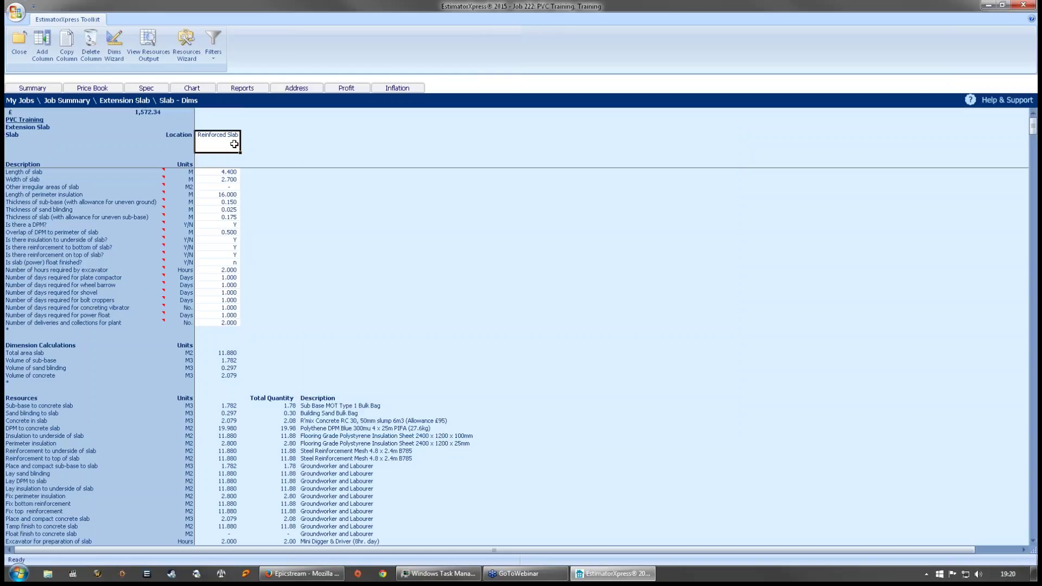
type("Sal")
key("BackSpace")
key("BackSpace")
type("lab For Side")
left_click(237, 154)
- Add a second Reinforced Slab column to the Slab worksheet
left_click(227, 147)
left_click(42, 45)
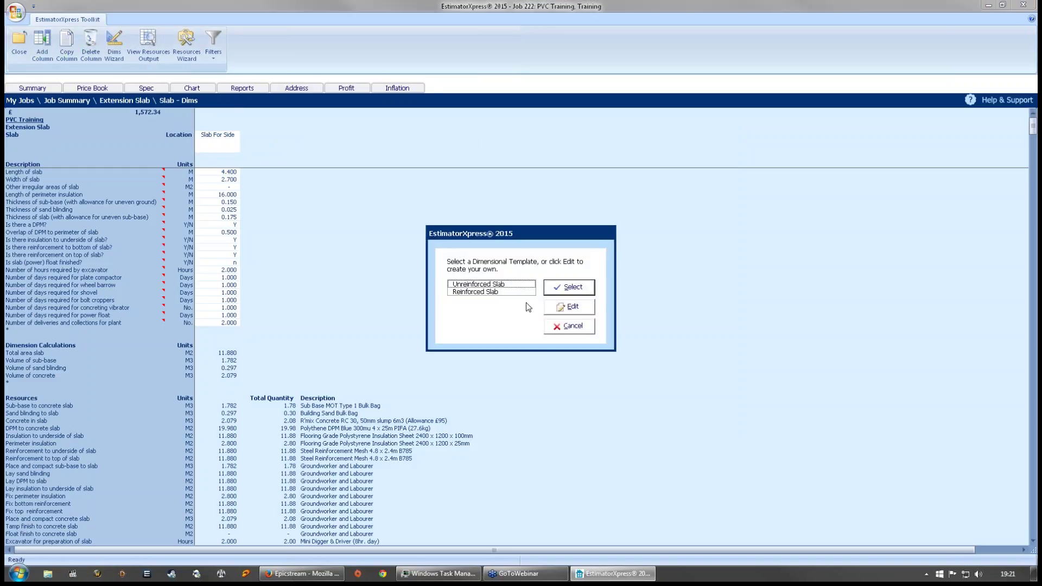
left_click(474, 292)
left_click(569, 287)
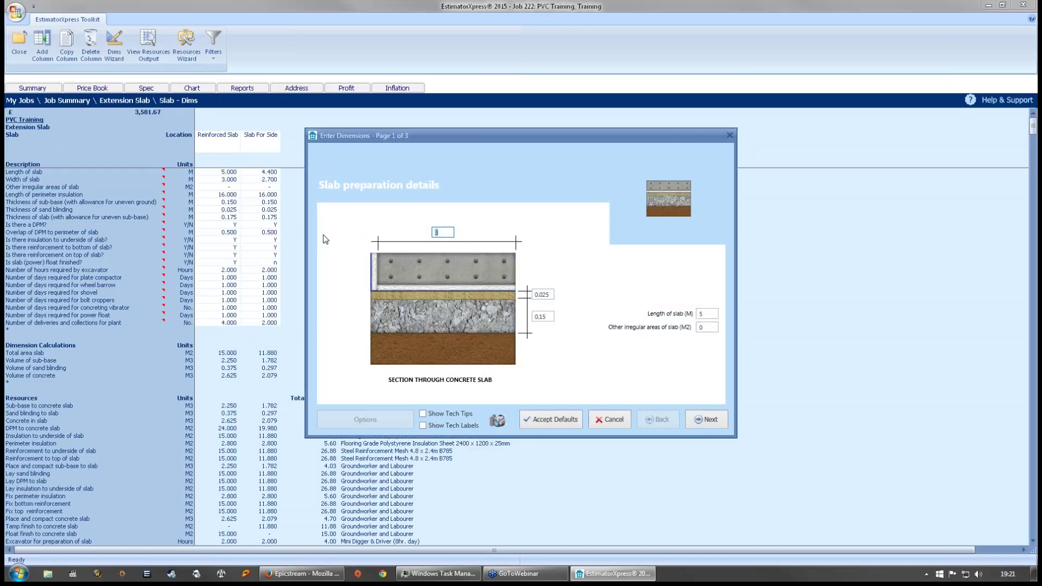
- Set the new slab's width to 2.7 m and length to 2.4 m
type("2.7")
left_click(423, 414)
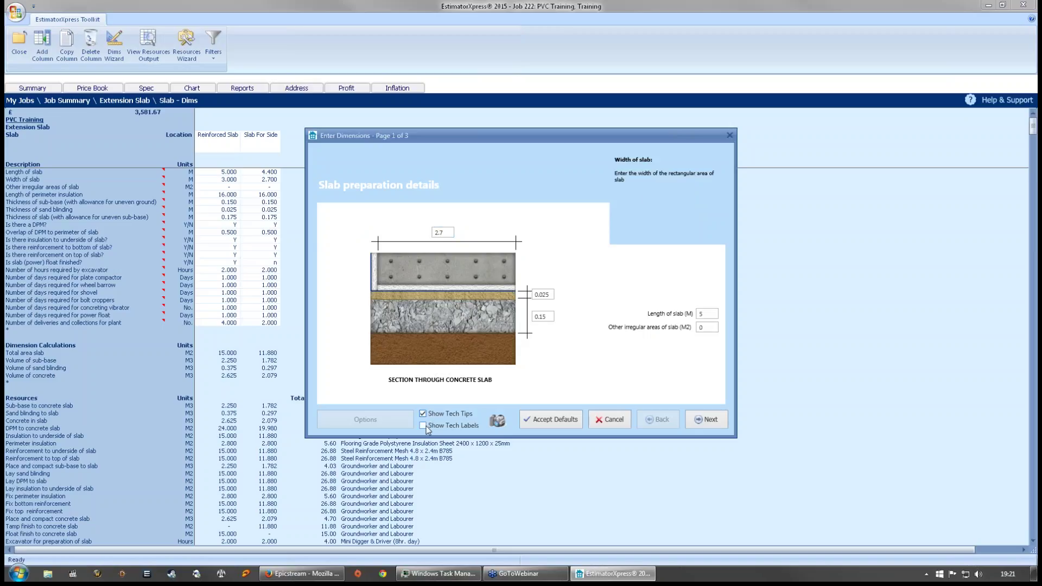
left_click(424, 426)
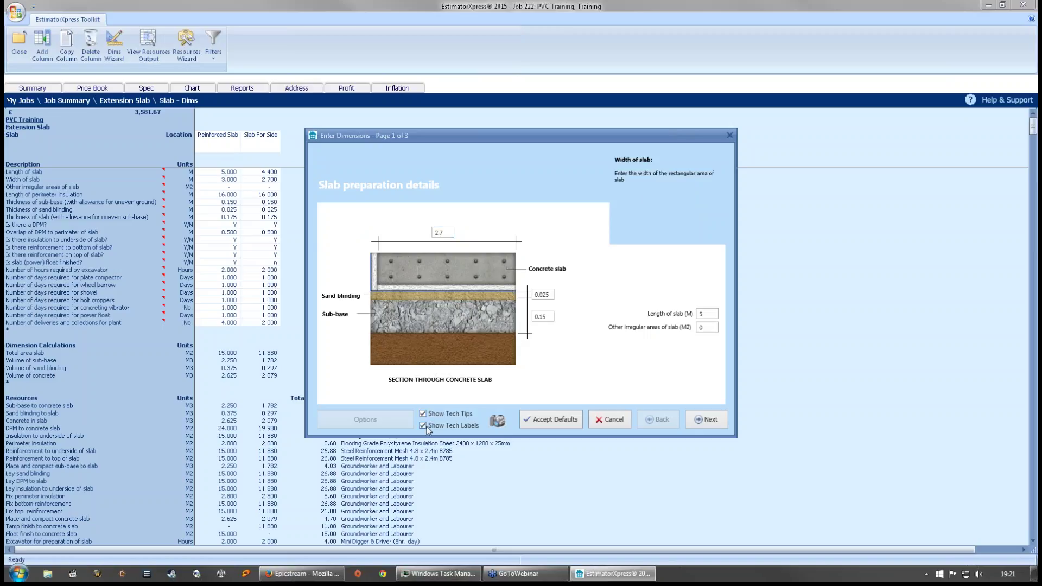
left_click(707, 316)
type("2.7")
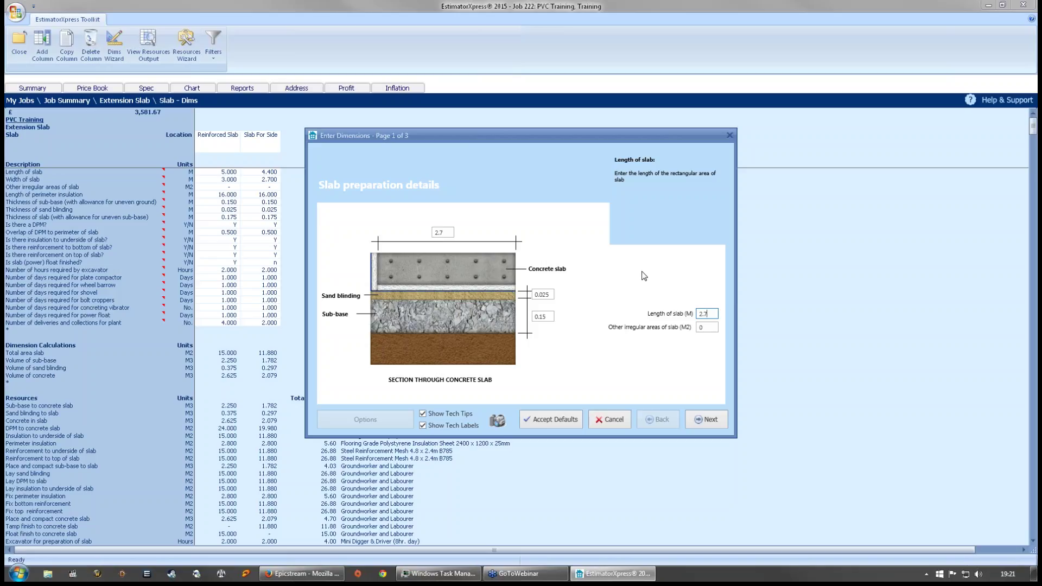
key("BackSpace")
key("BackSpace")
type(".4")
left_click(697, 420)
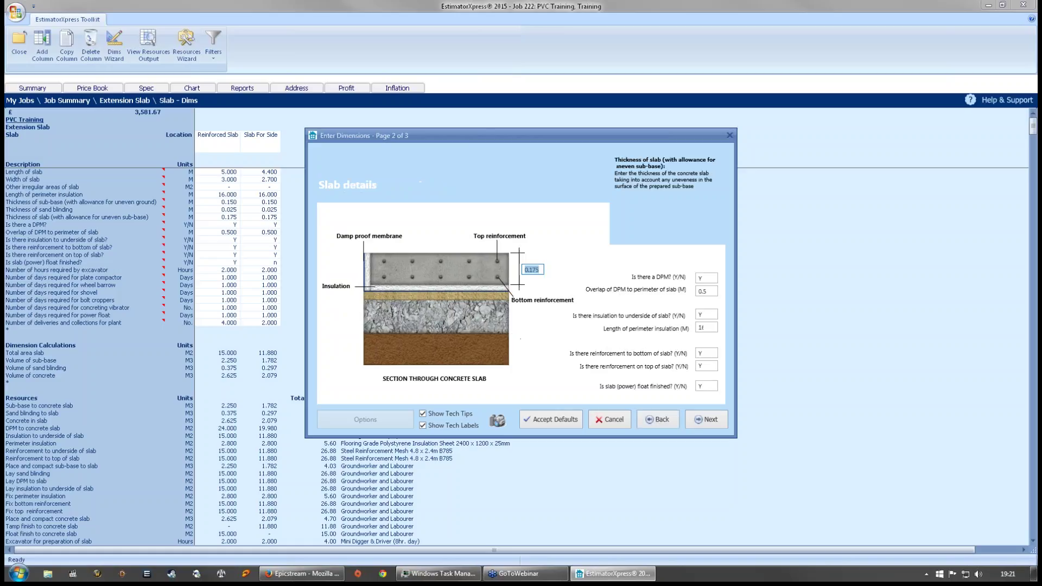
- Answer no to float finishing the slab
left_click(541, 272)
left_click(705, 386)
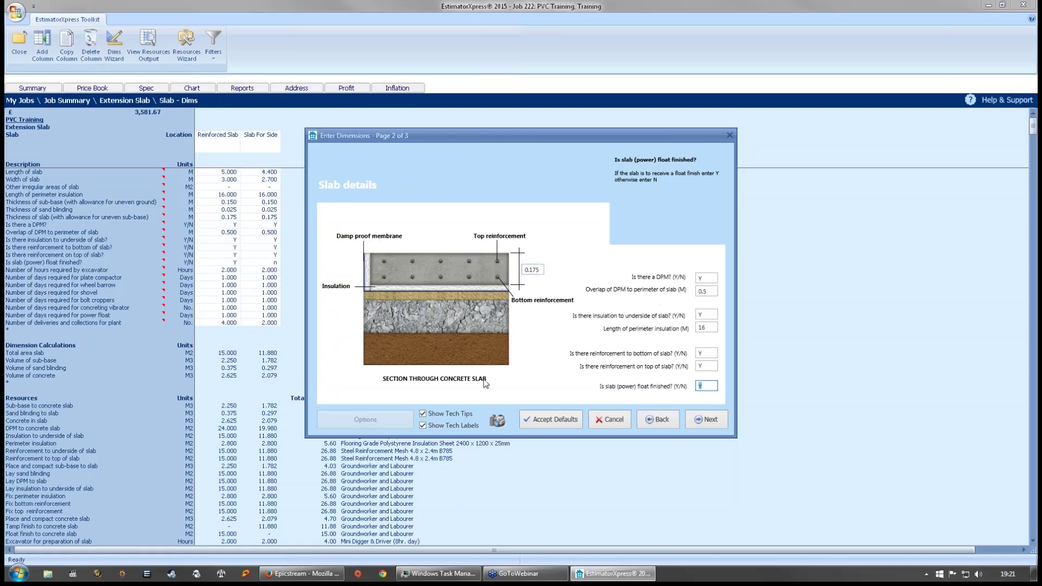
type("n")
left_click(703, 421)
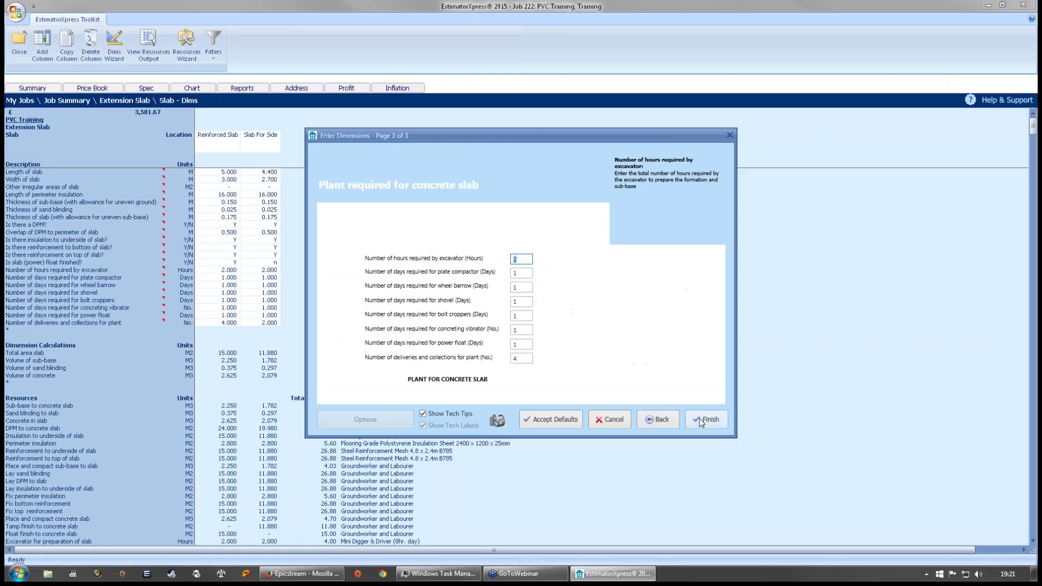
- Set 1 excavator hour, 0 deliveries and 0 power float days, then finish
left_click(522, 259)
double_click(522, 259)
type("1")
double_click(522, 358)
type("0")
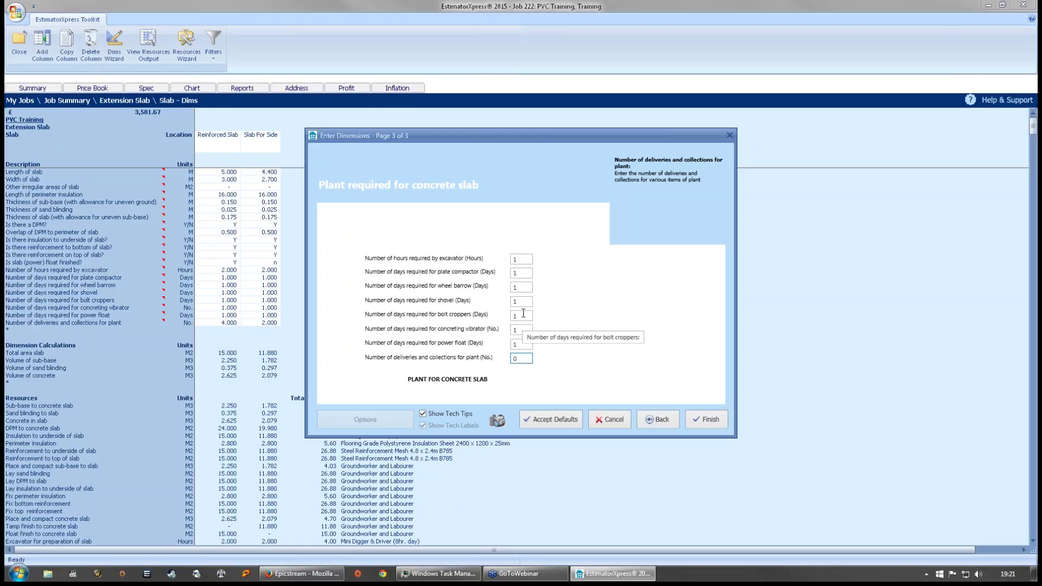
left_click(520, 344)
type("0")
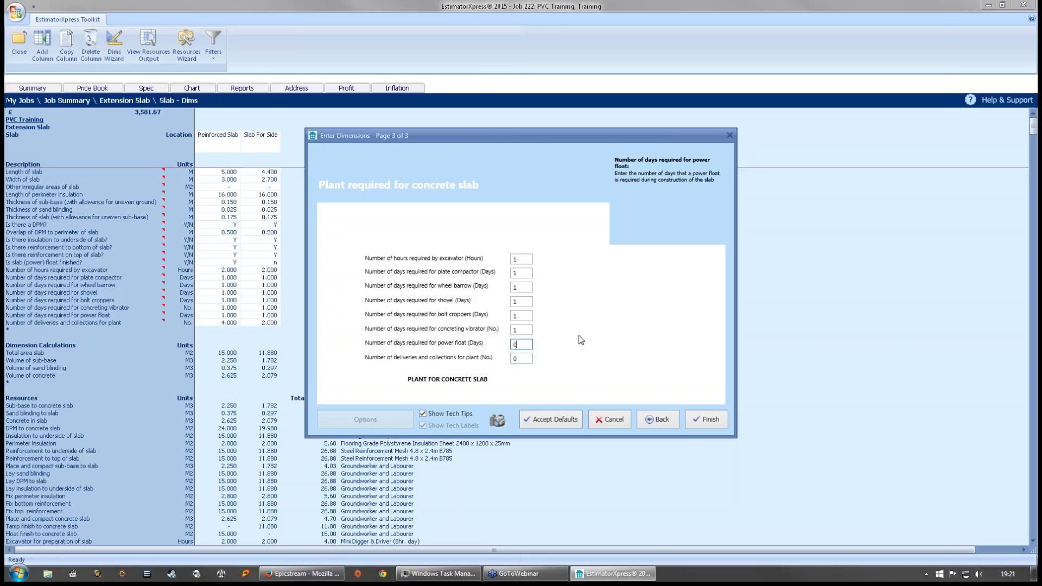
left_click(706, 419)
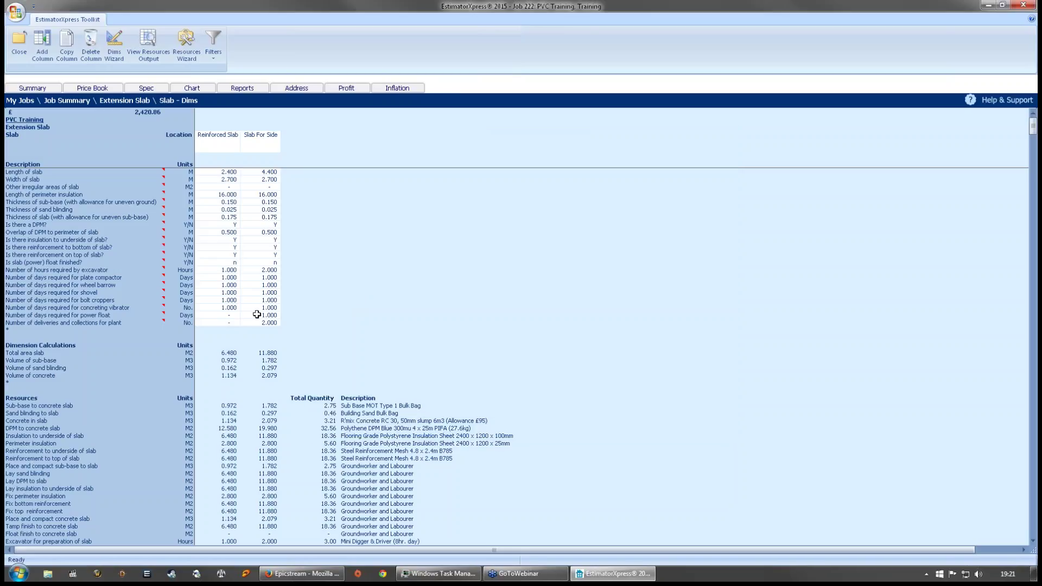
left_click(275, 317)
- Clear the Slab For Side power float days and mark Extension Slab completed at £2,396.86
key("Delete")
left_click(378, 267)
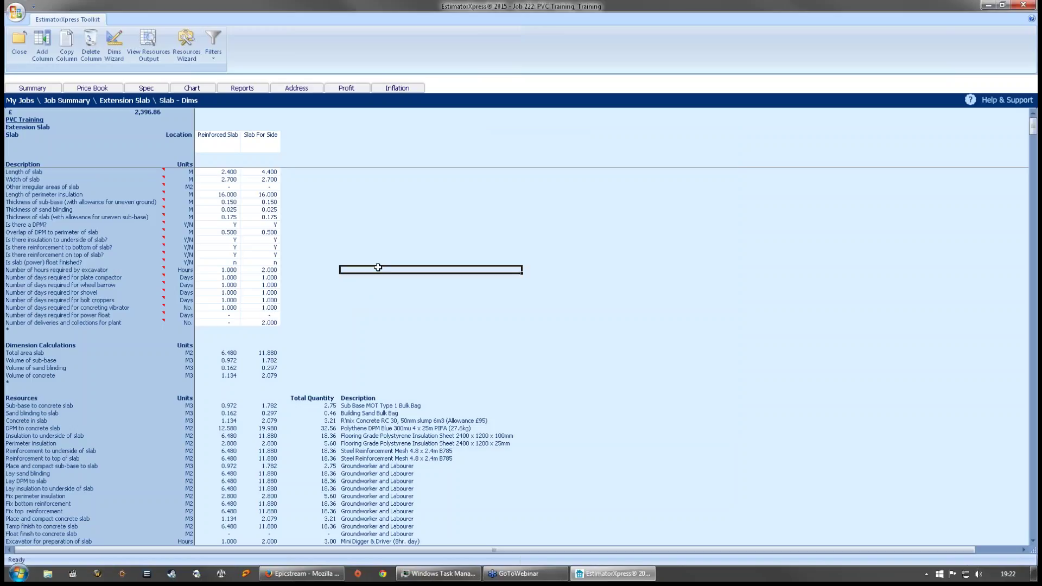
left_click(429, 217)
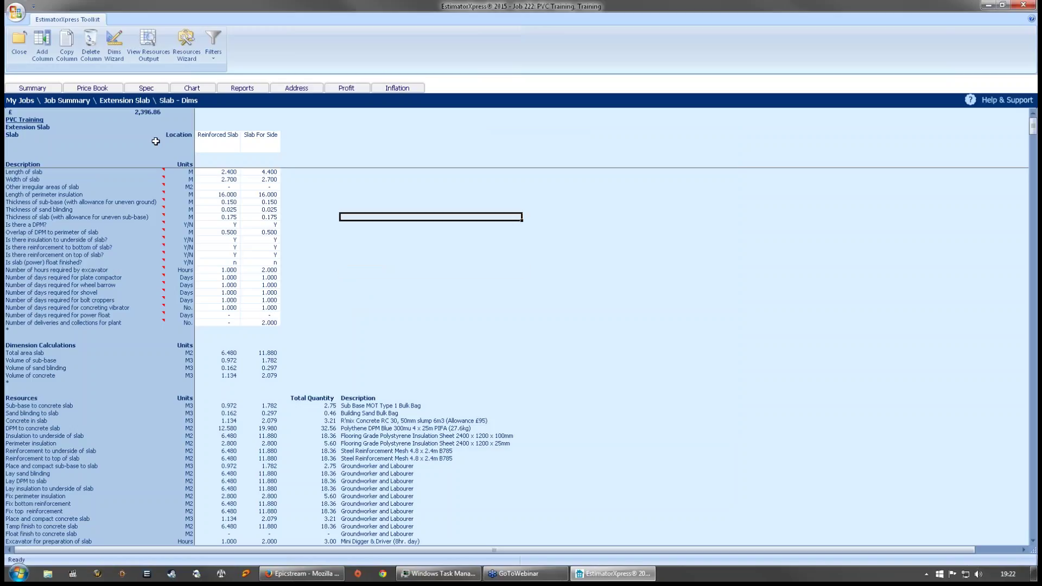
left_click(24, 48)
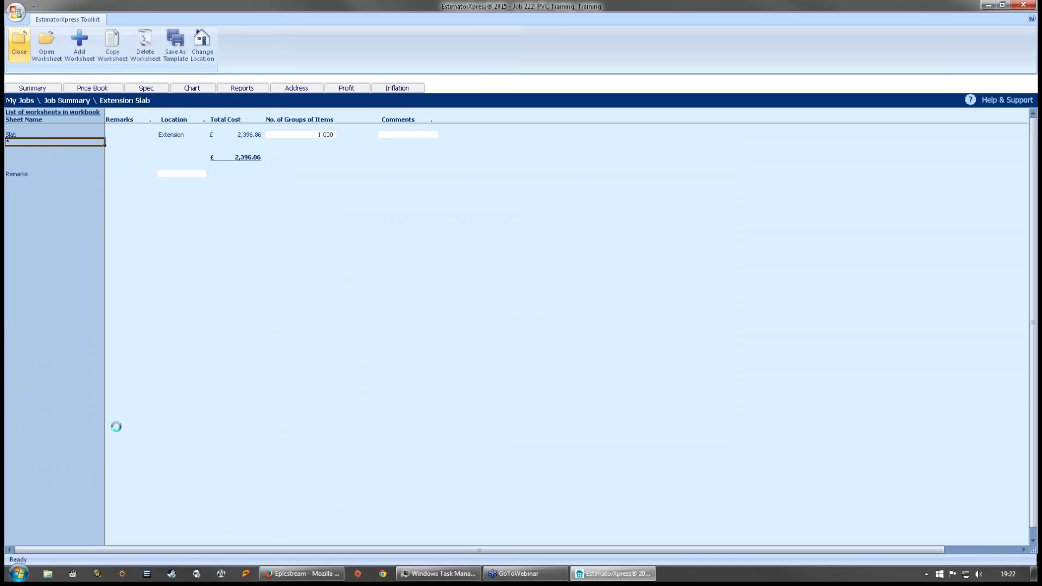
left_click(502, 304)
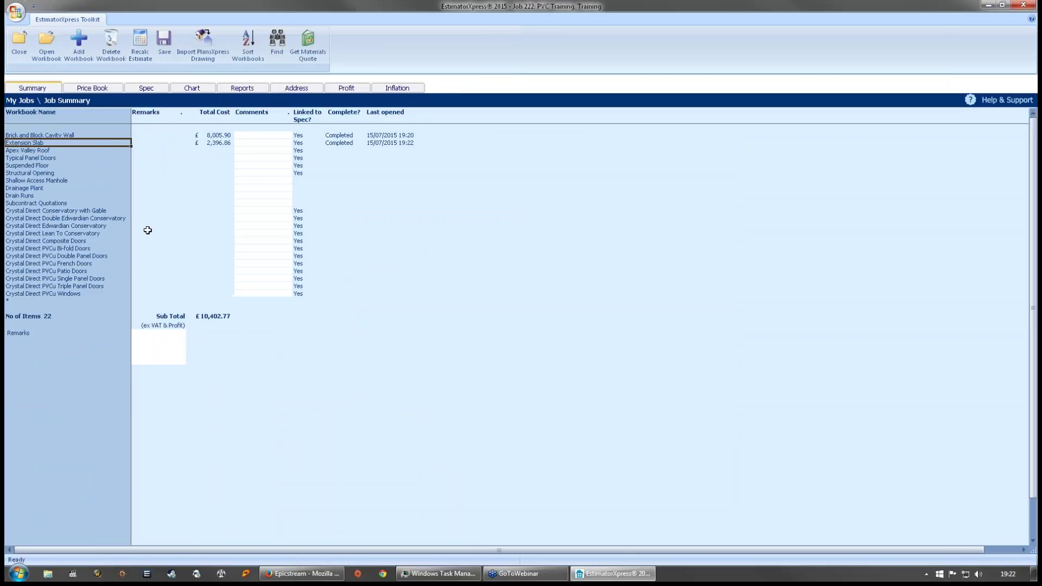
left_click(46, 151)
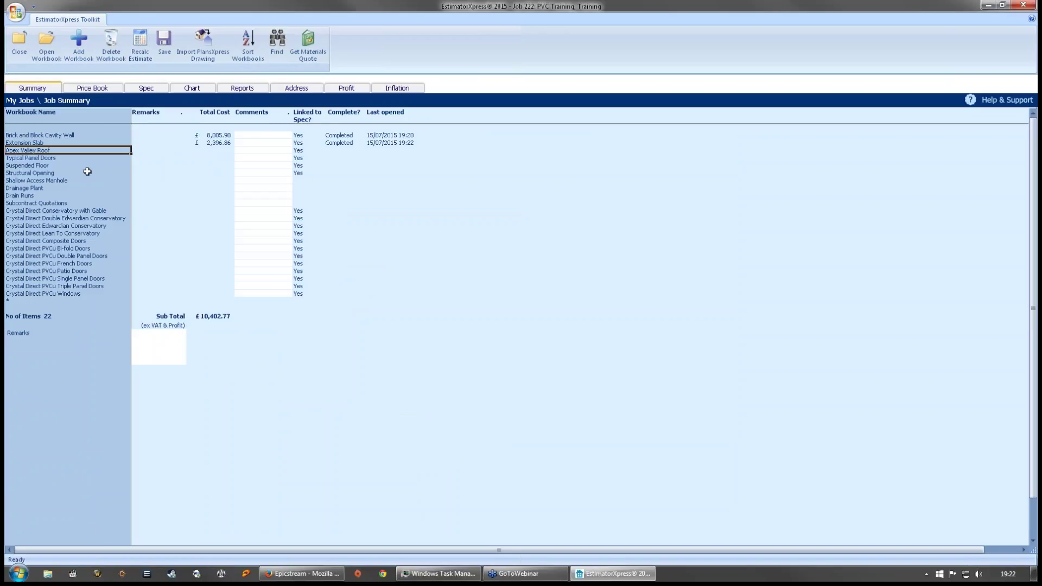
- Select the Crystal Direct Edwardian Conservatory workbook from the conservatory list
left_click(73, 211)
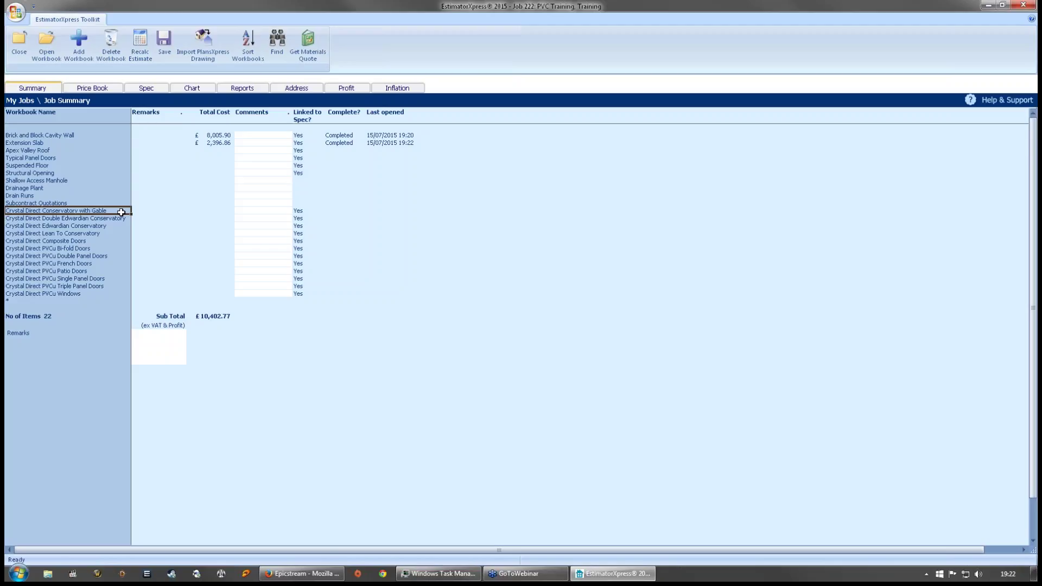
left_click(123, 220)
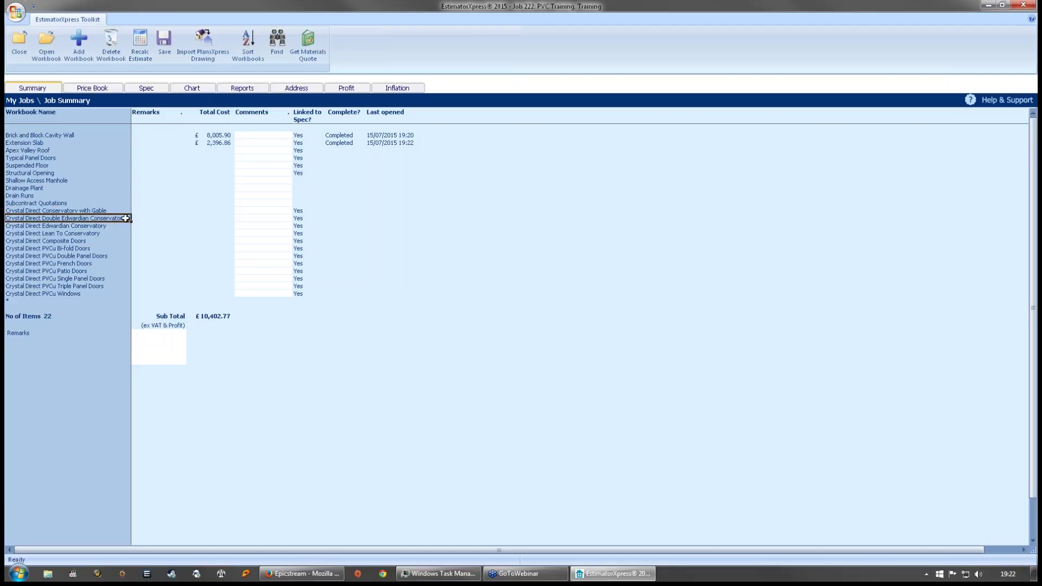
left_click(112, 226)
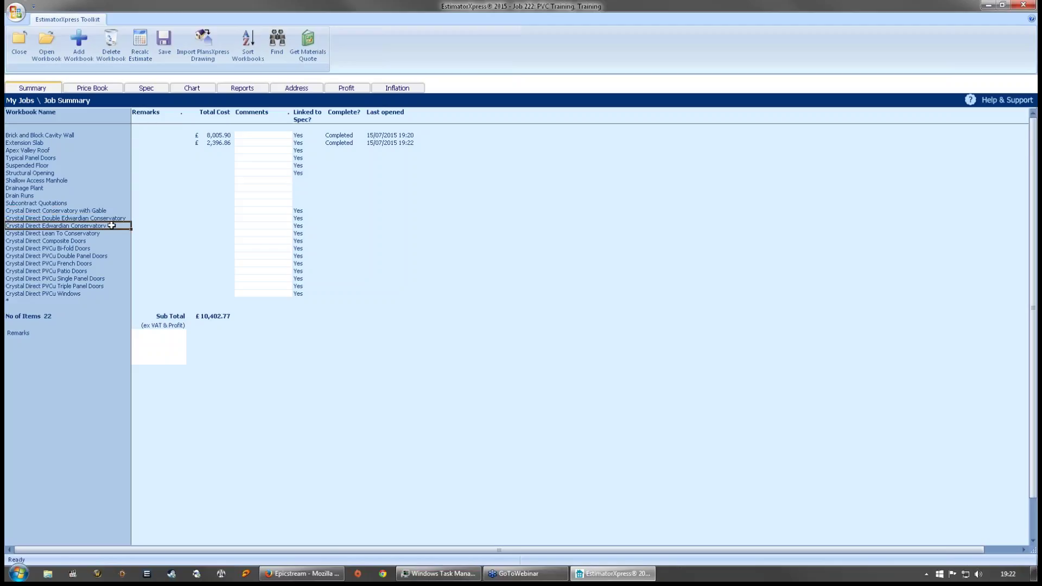
left_click(94, 234)
left_click(113, 226)
- Create the 'Glass House' worksheet at location 'Extension' in the Crystal Direct Edwardian Conservatory workbook
double_click(100, 226)
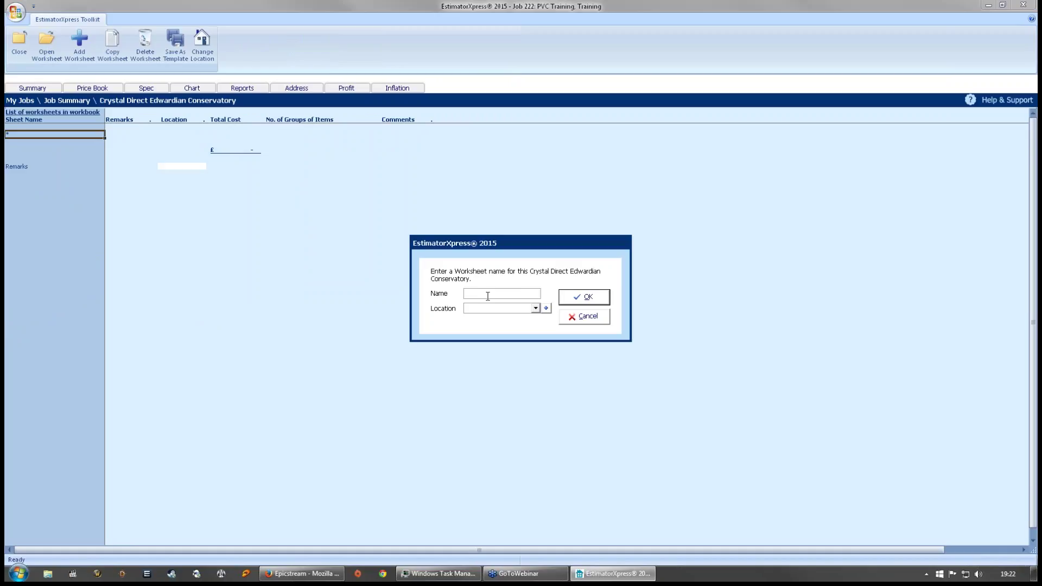
type("Glass house")
key("Tab")
type("Ex")
left_click(485, 293)
key("BackSpace")
type("H")
left_click(606, 301)
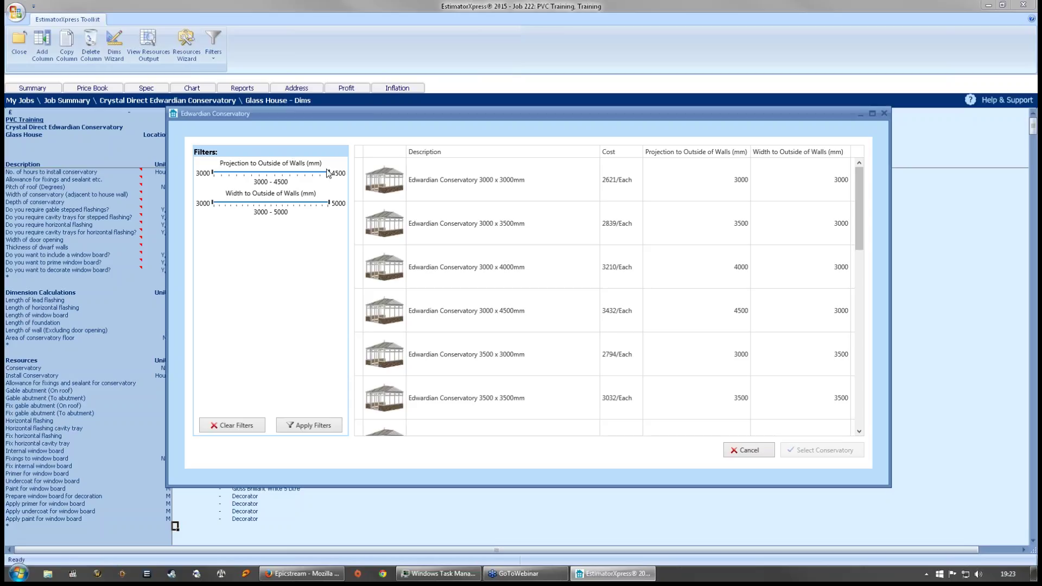
- Filter projection and width to 3000–3500 mm and select the Edwardian Conservatory 3000 x 3000mm
left_click_drag(213, 172, 224, 173)
left_click_drag(328, 172, 282, 174)
left_click_drag(224, 174, 204, 175)
left_click_drag(285, 174, 258, 180)
left_click_drag(328, 202, 246, 207)
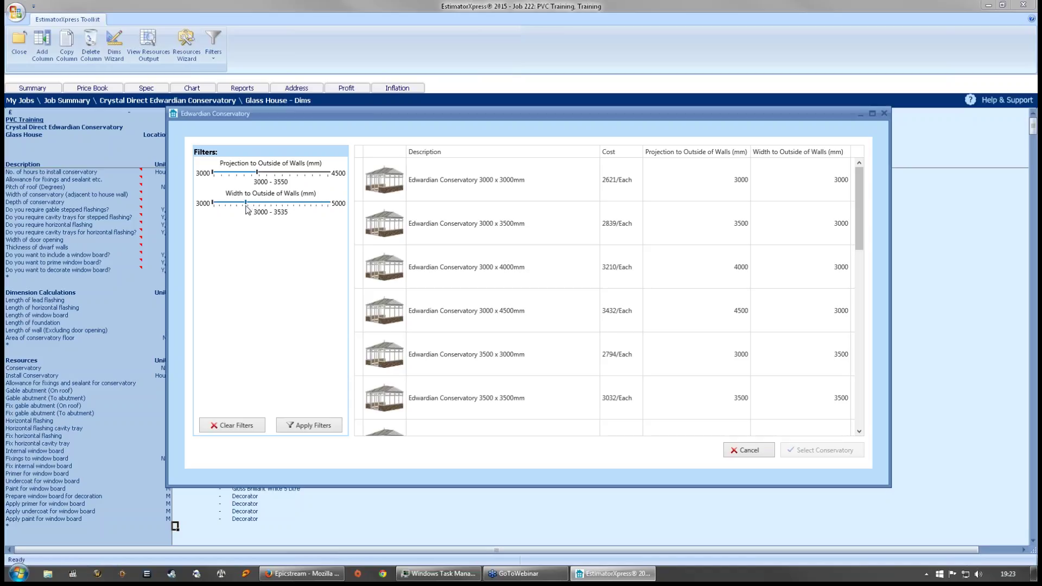
left_click(300, 427)
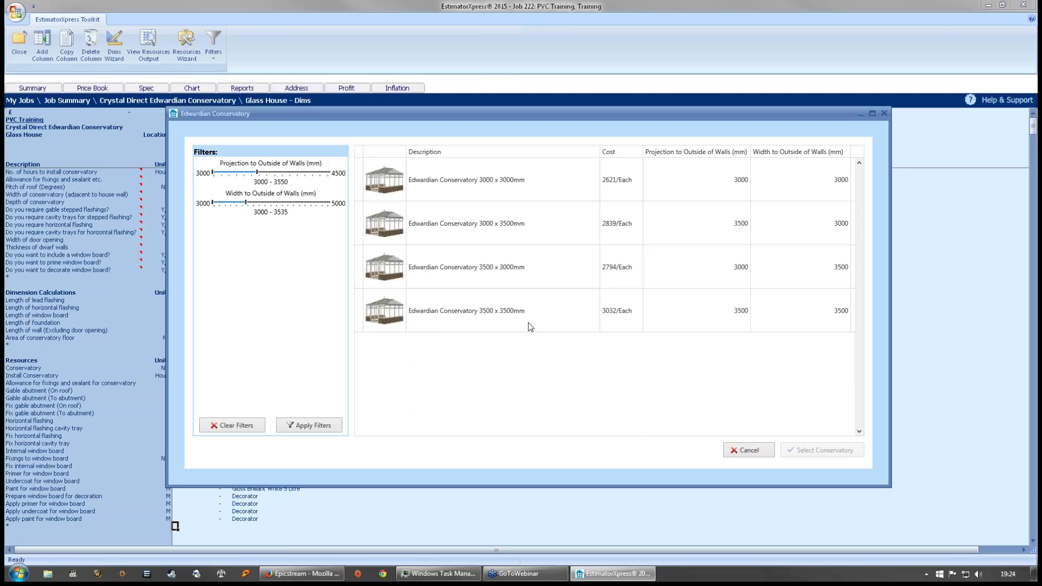
left_click(394, 185)
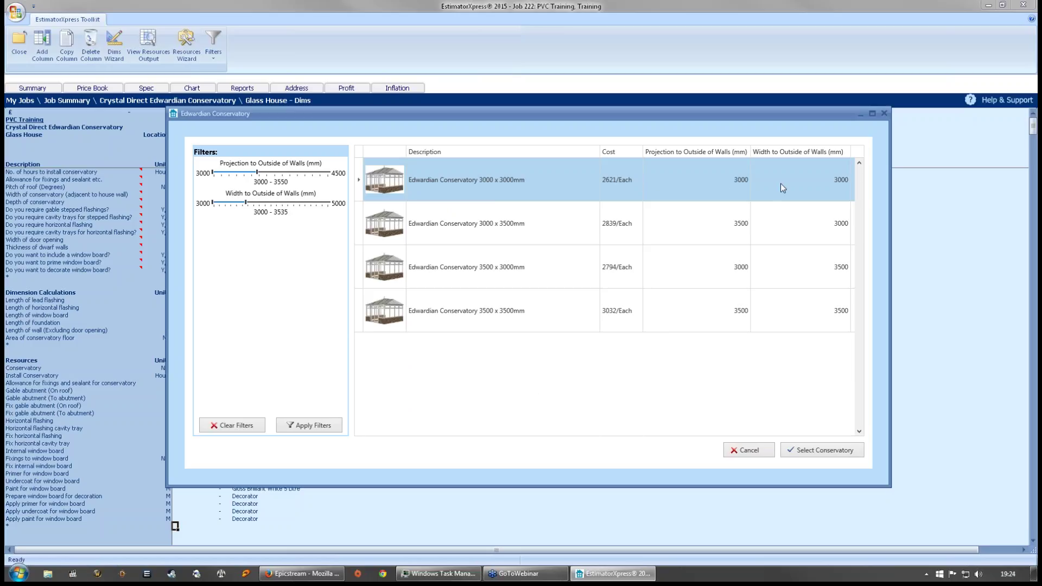
left_click(822, 450)
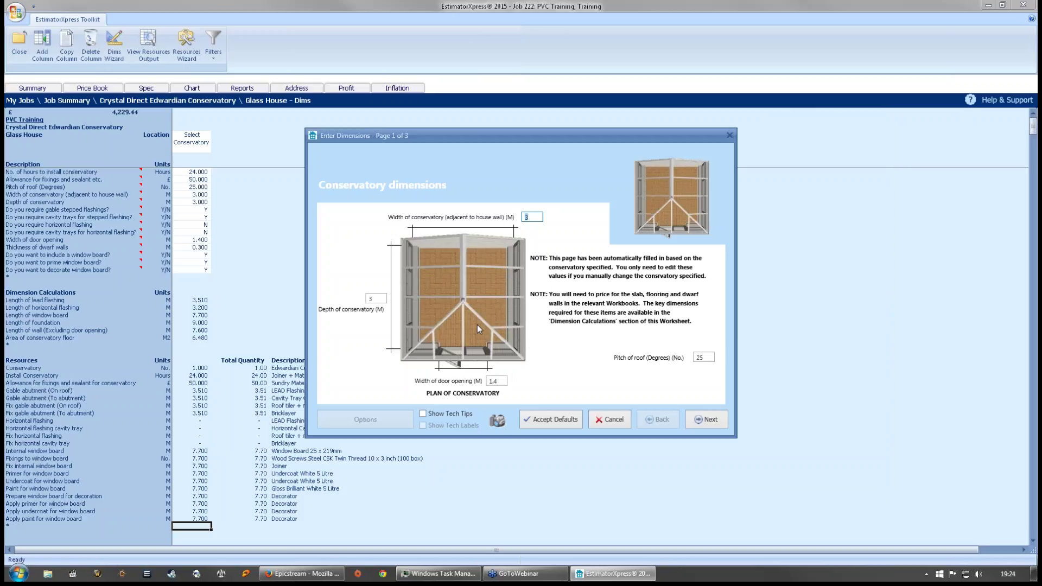
- Set the door opening width to 2 m and the roof pitch to 30 degrees
left_click(375, 297)
left_click(532, 218)
left_click(504, 382)
left_click_drag(504, 382, 395, 384)
type("2")
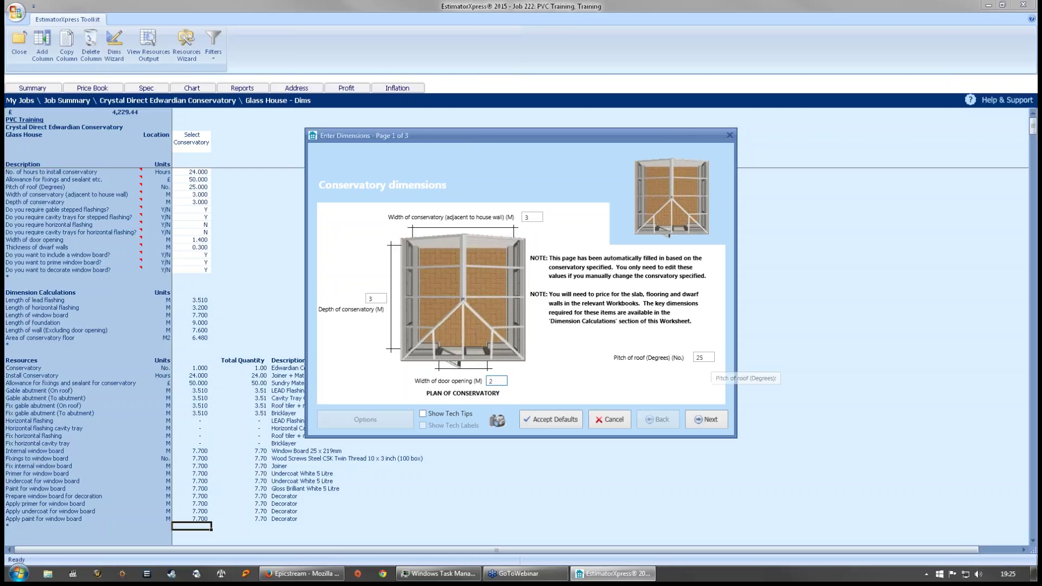
left_click_drag(712, 358, 694, 360)
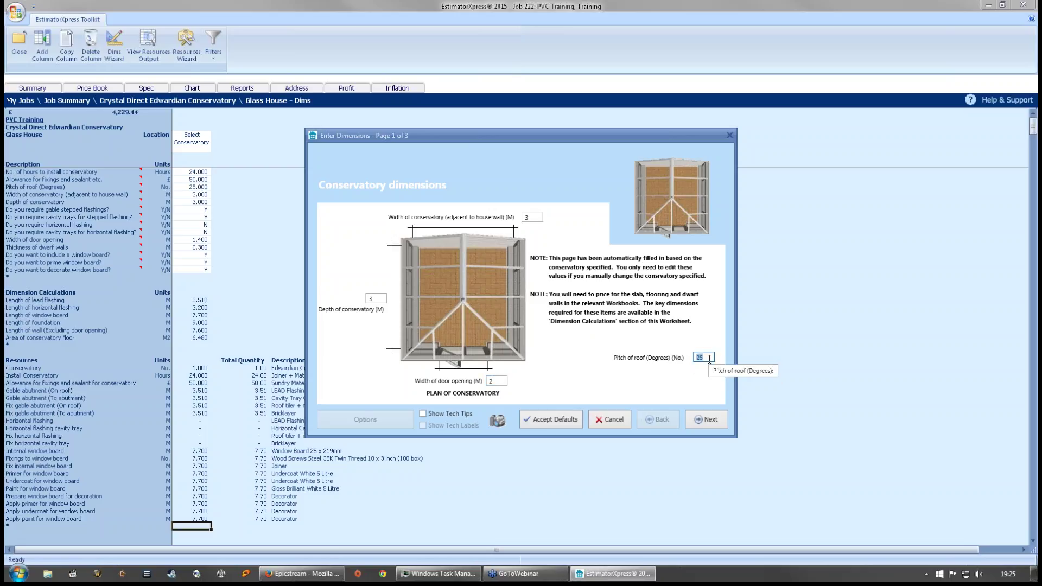
type("30")
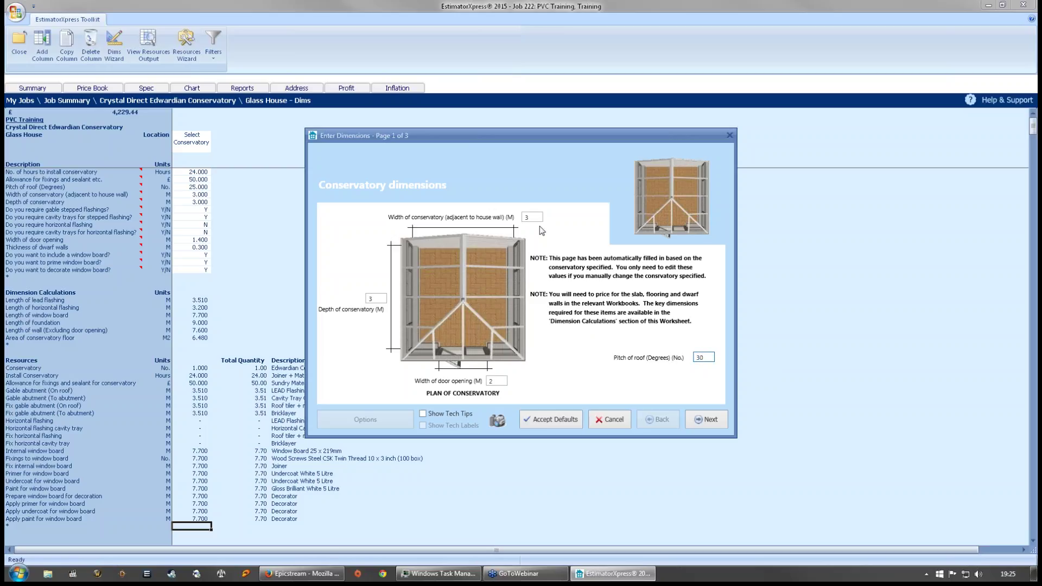
- Review the install hours, fixings allowance and flashing answers on the installation info page
left_click(708, 420)
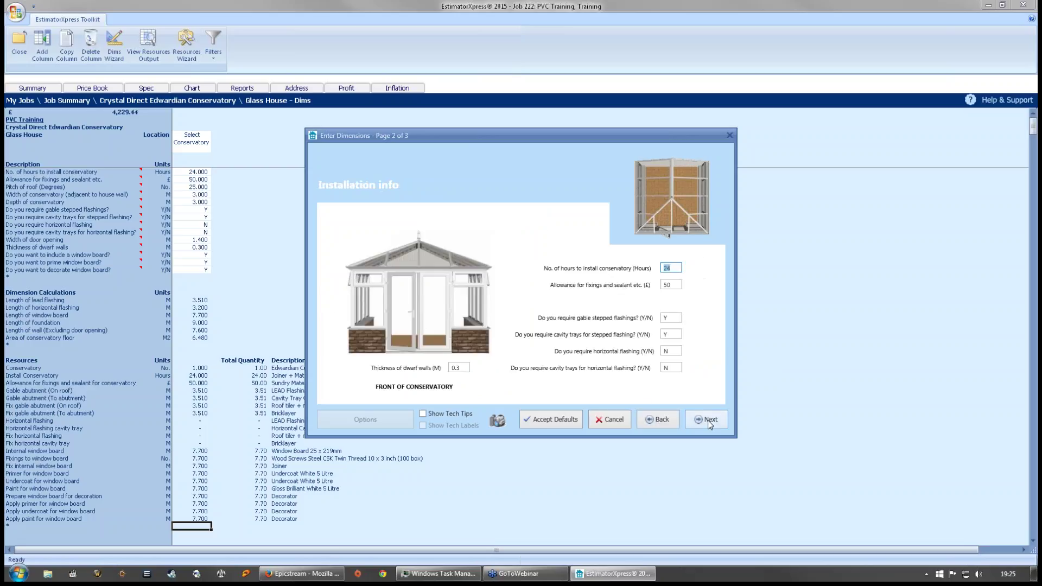
left_click(677, 269)
key("Tab")
left_click(669, 318)
left_click(666, 351)
left_click(667, 367)
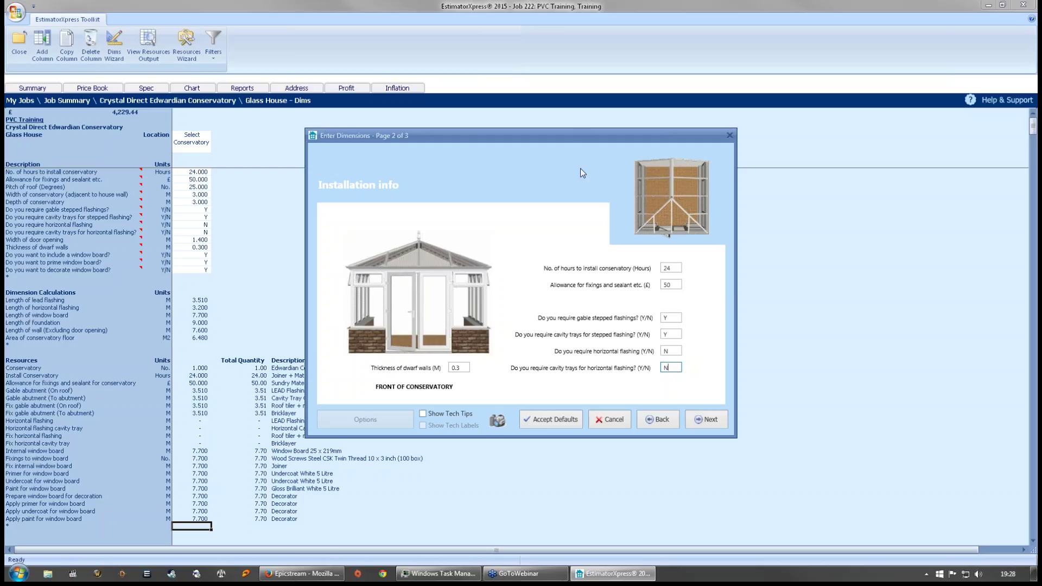
- Answer the flashing and window board questions and finish, giving a 30 pitch and 2.000 door opening
left_click(679, 350)
left_click(710, 419)
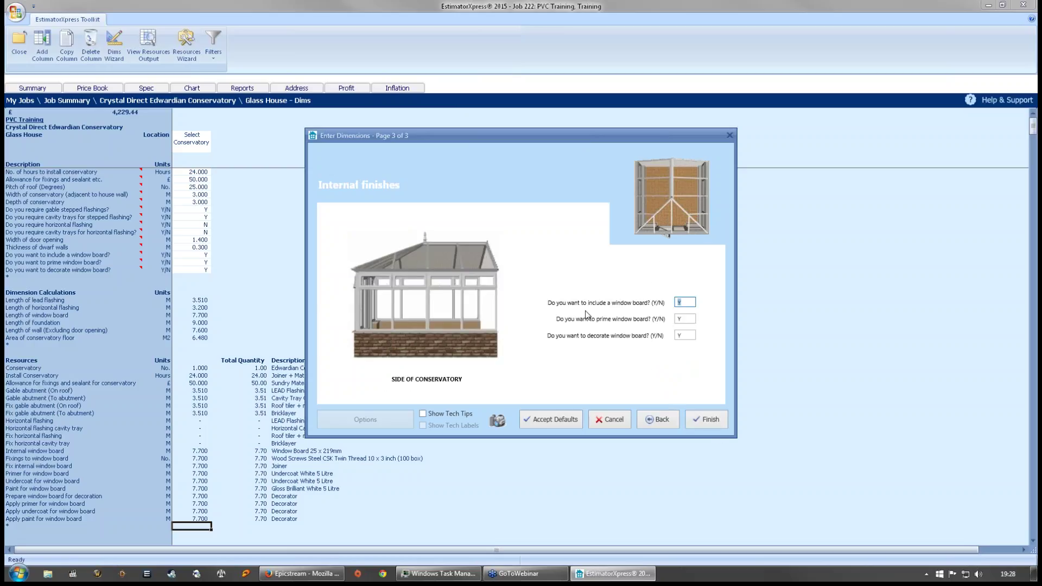
left_click(689, 302)
key("Tab")
left_click(688, 336)
left_click(703, 419)
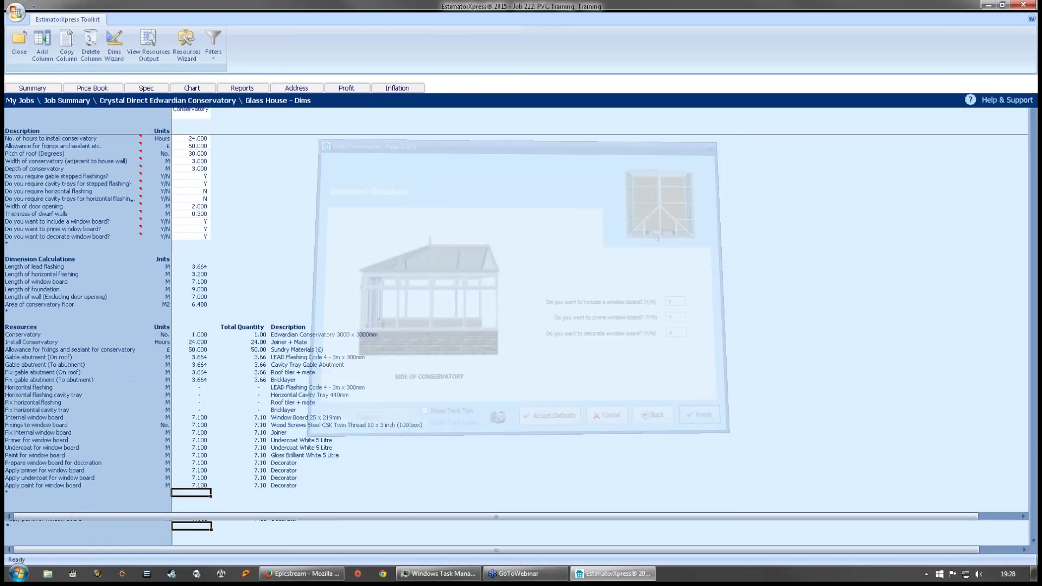
- Show the Glass House resources breakdown totalling £4,231.34
left_click(202, 179)
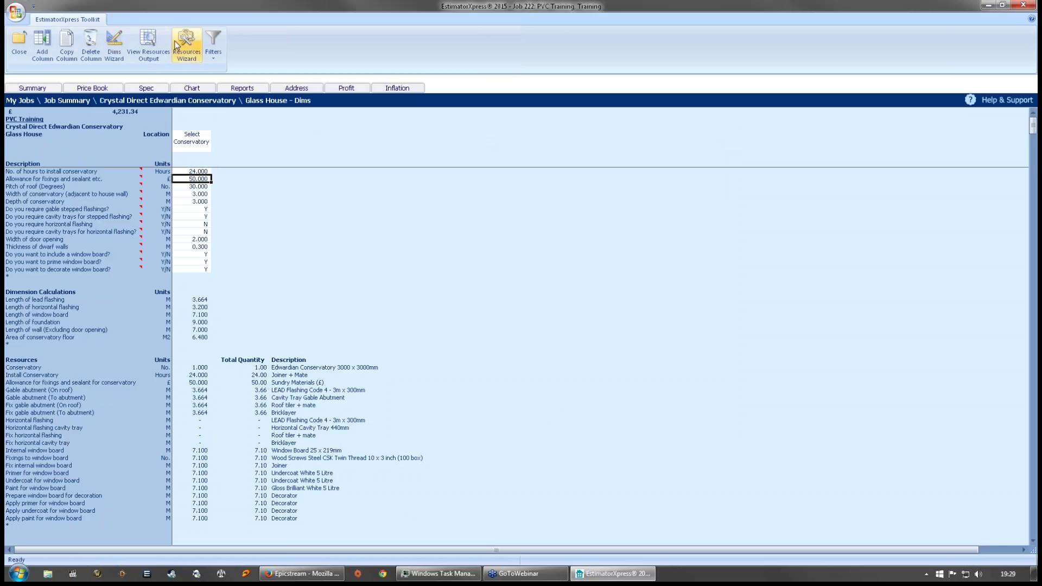
left_click(148, 40)
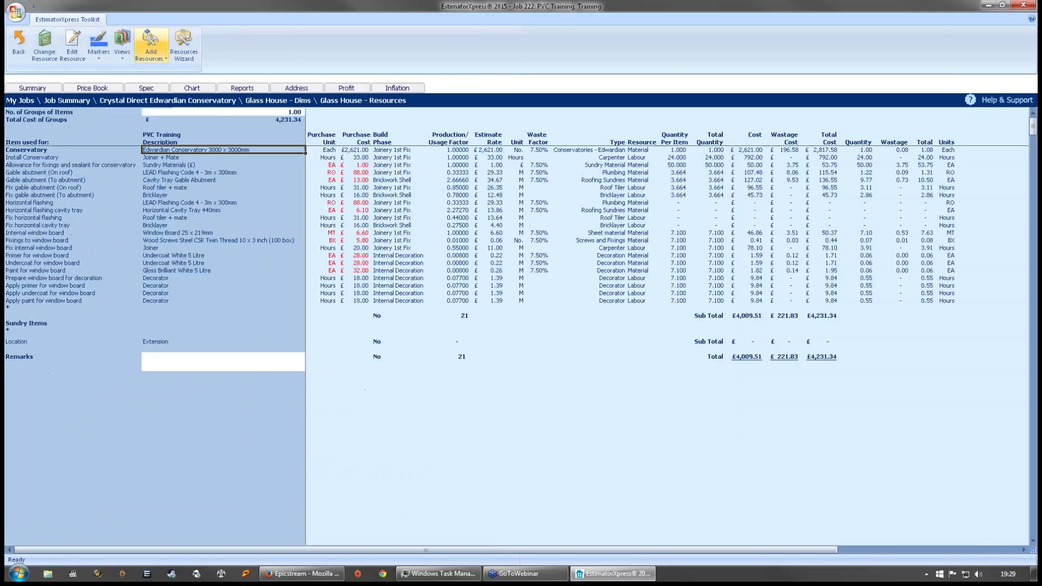
- Inspect the Joiner + Mate, LEAD Flashing and gable abutment rows and their £33.00 and £792.00 costs
left_click(162, 158)
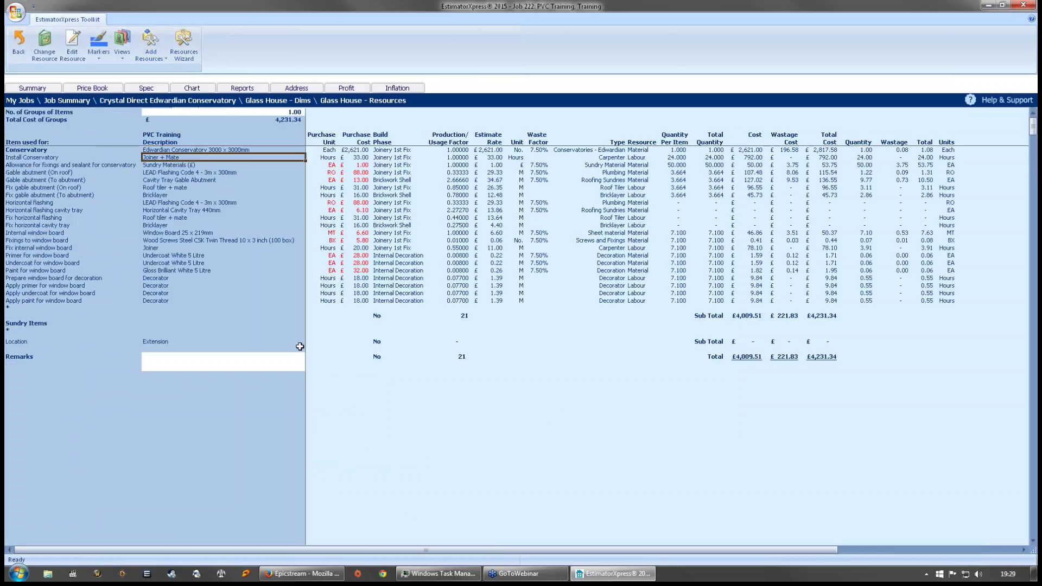
left_click(202, 172)
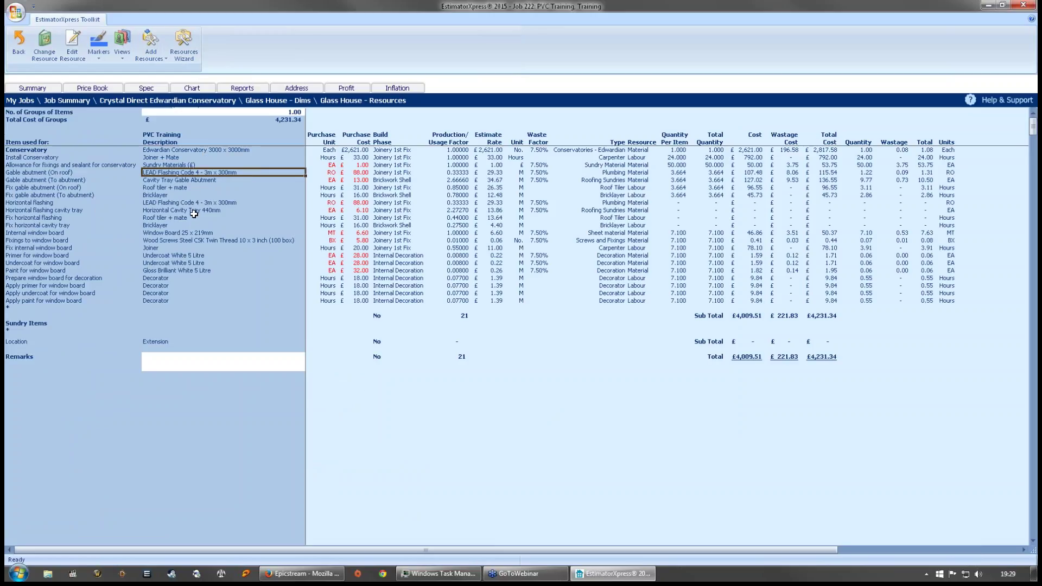
left_click(75, 187)
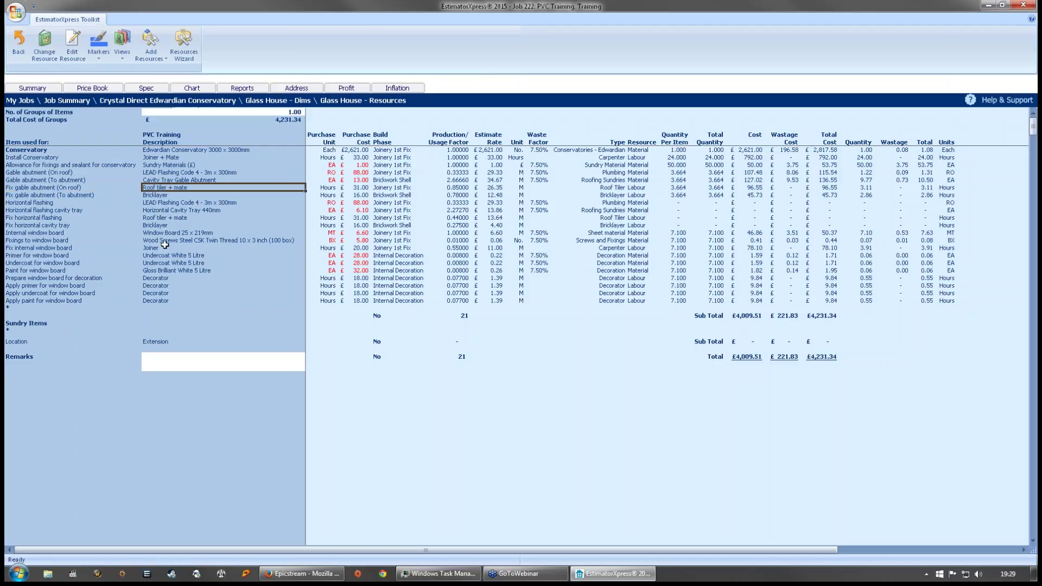
left_click(68, 195)
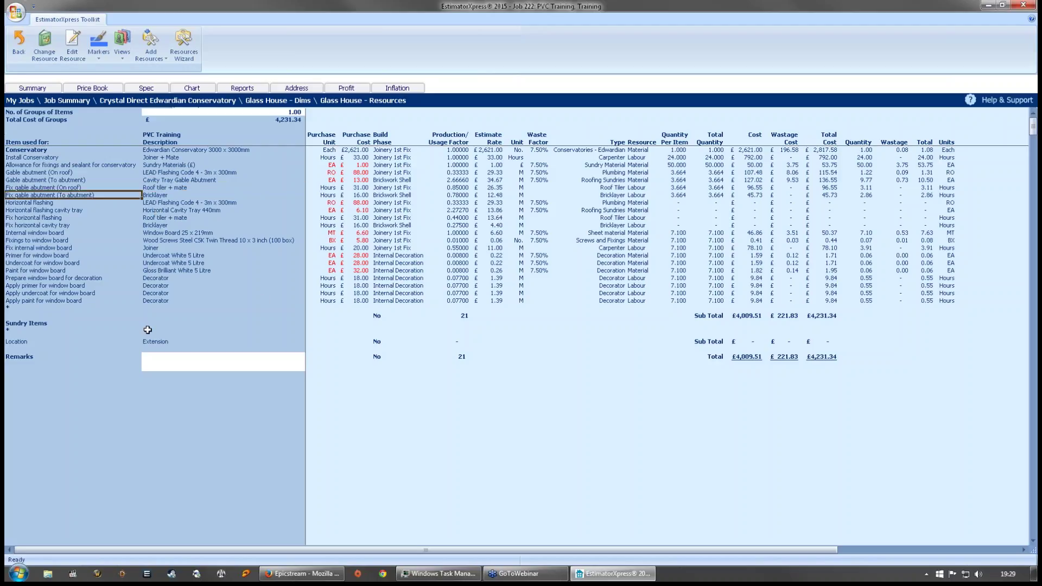
left_click(171, 196)
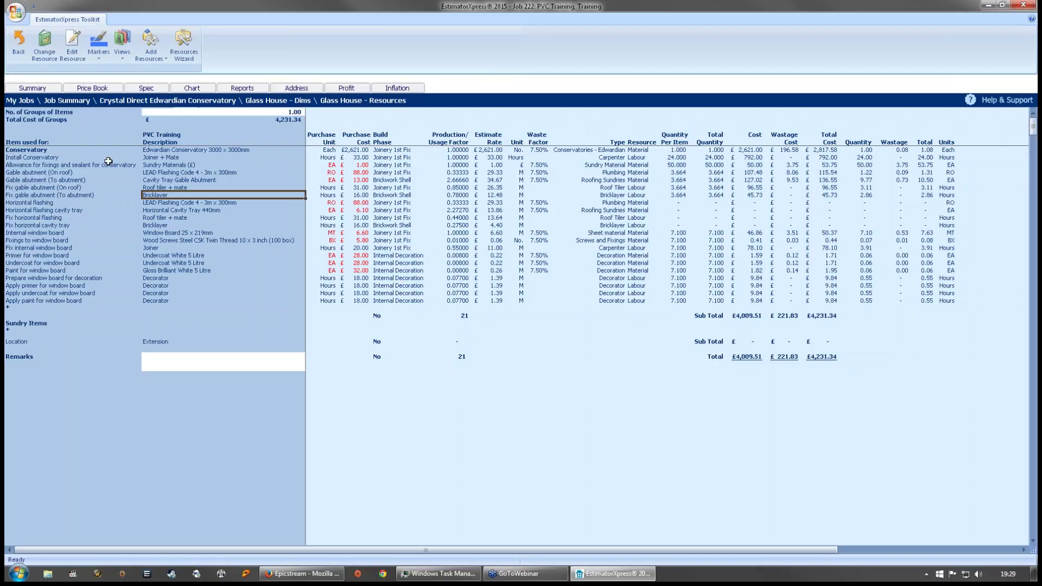
left_click(179, 158)
left_click(356, 158)
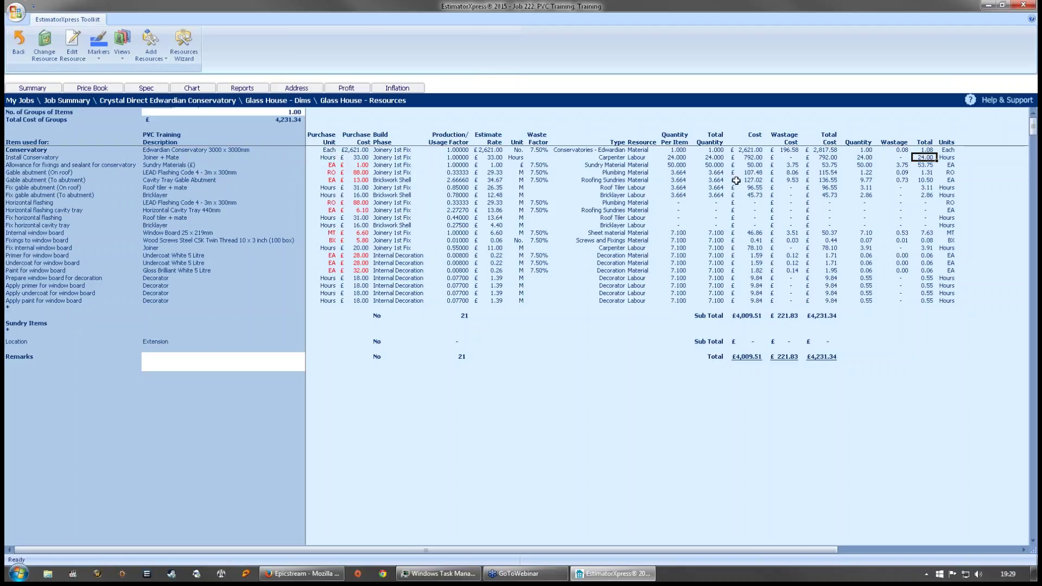
left_click(764, 158)
left_click(827, 158)
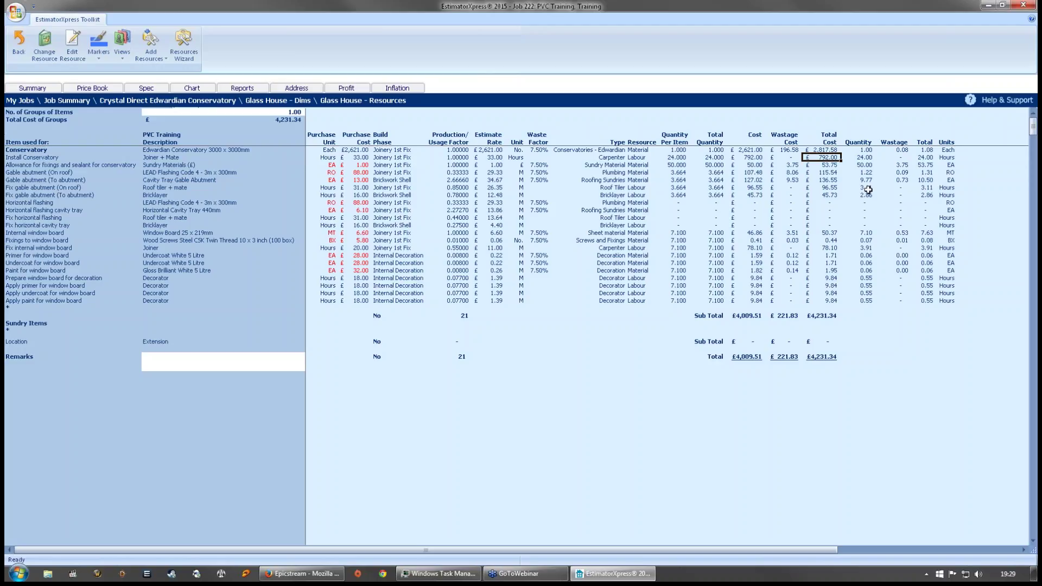
left_click(821, 399)
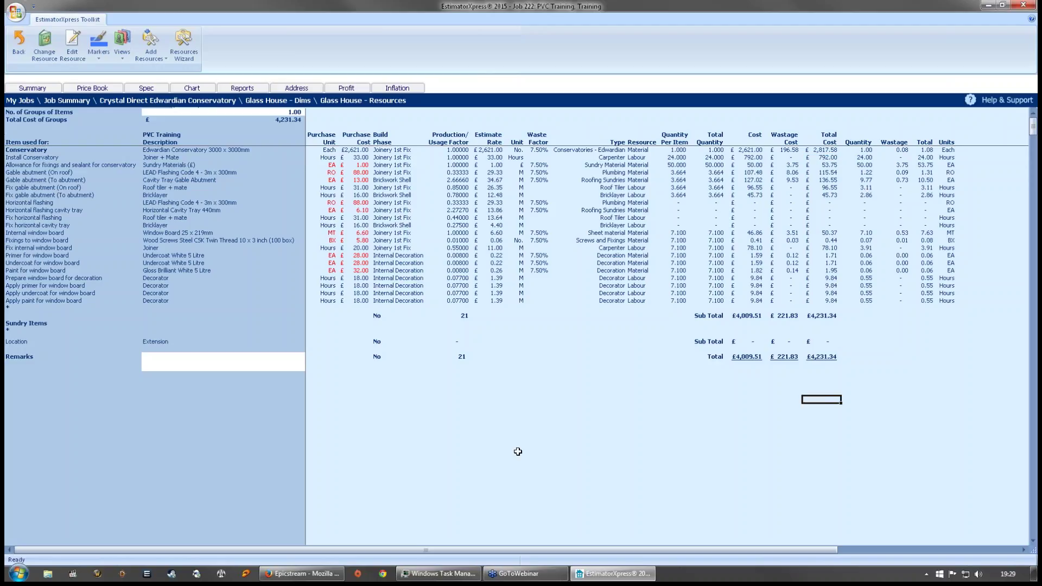
- Select the empty row under Sundry Items and bring up the Add Resources choices
left_click(218, 393)
left_click(13, 325)
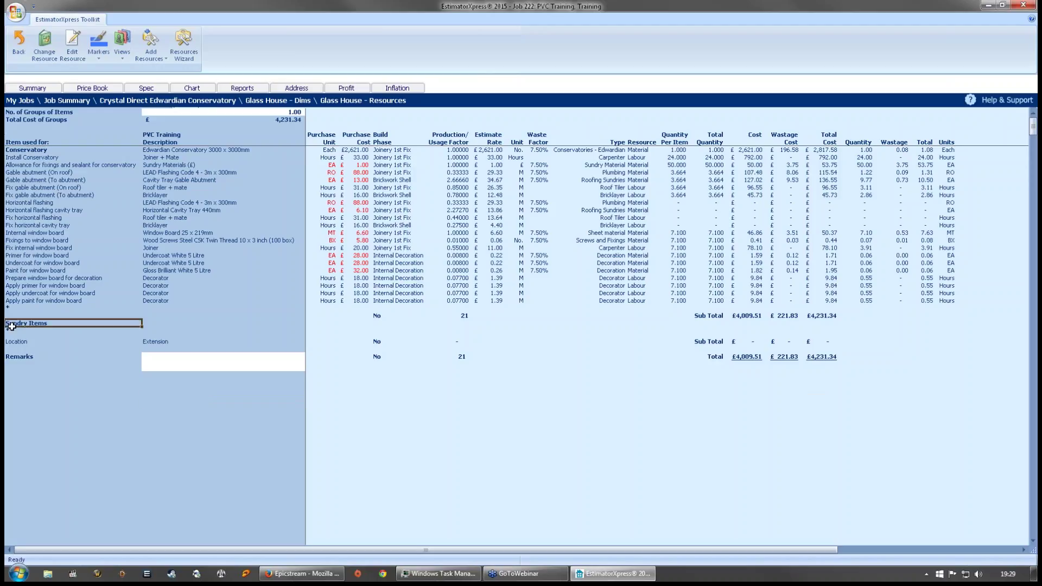
left_click(13, 330)
left_click(151, 44)
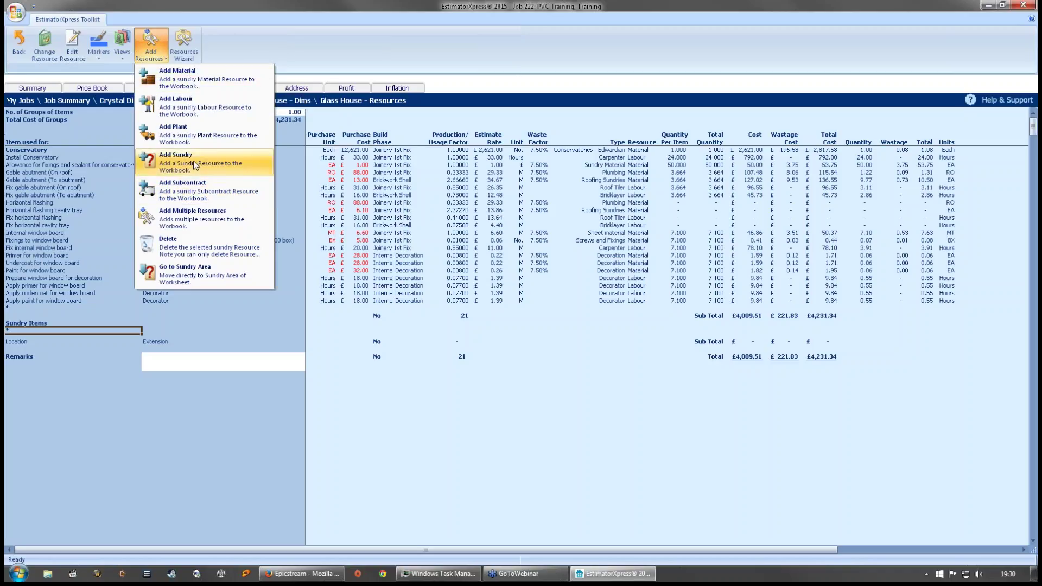
- Add a sundry using the Sundry Costs resource from the price book
left_click(194, 165)
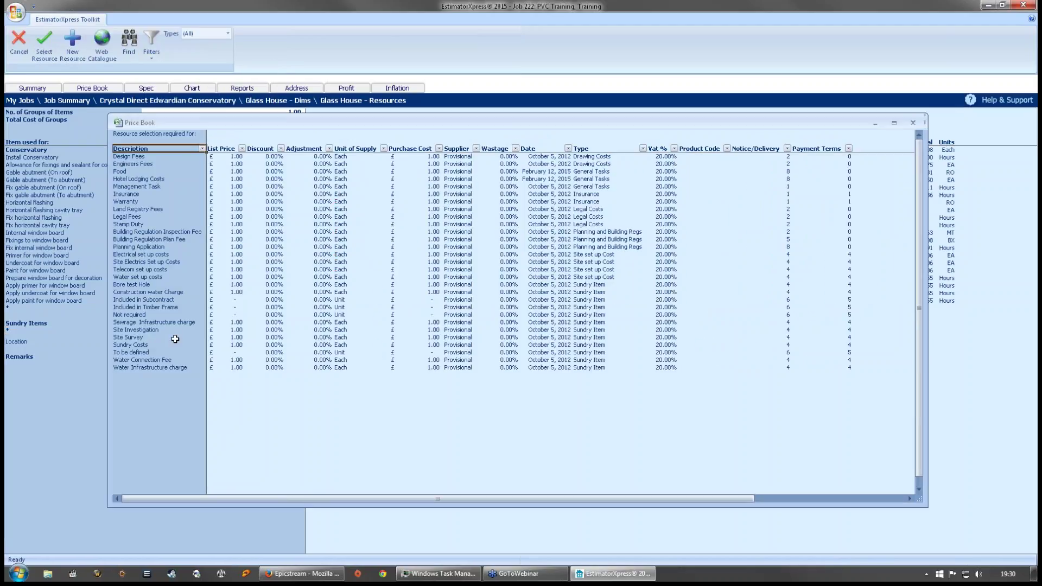
left_click(125, 347)
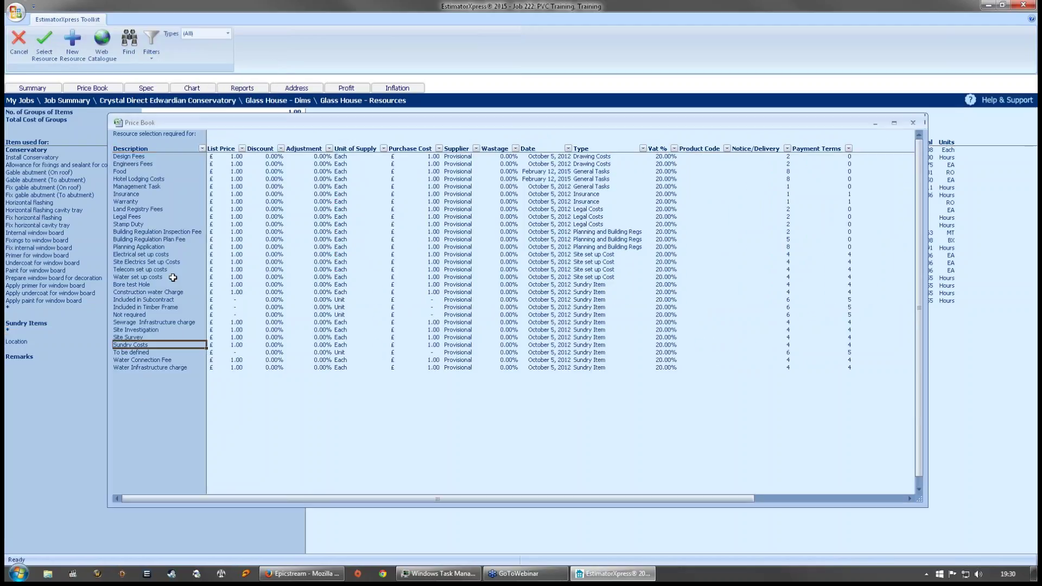
left_click(44, 45)
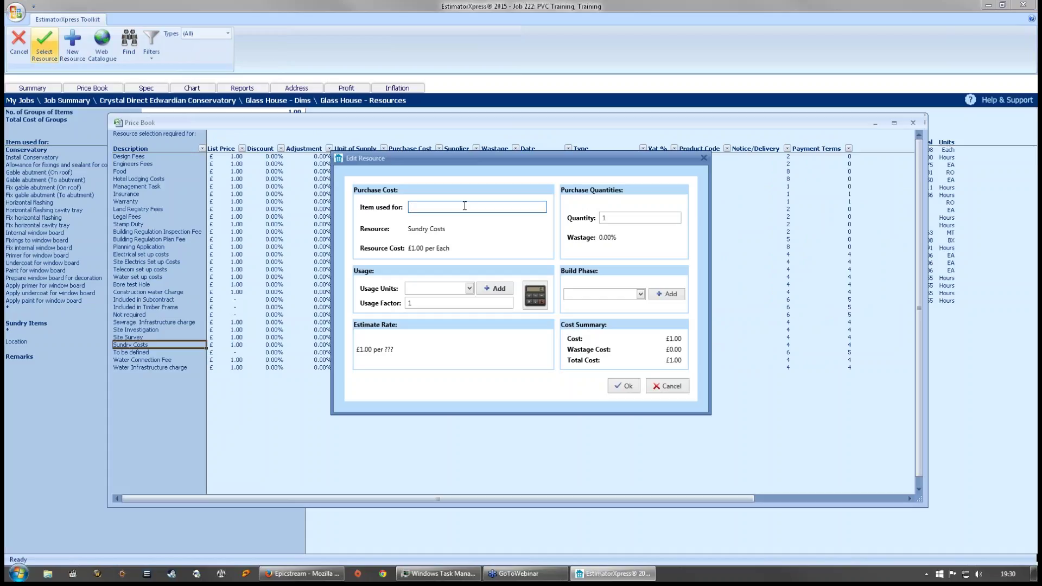
- Enter 'Window Blinds' as the item description
type("Window Blinds")
left_click(469, 288)
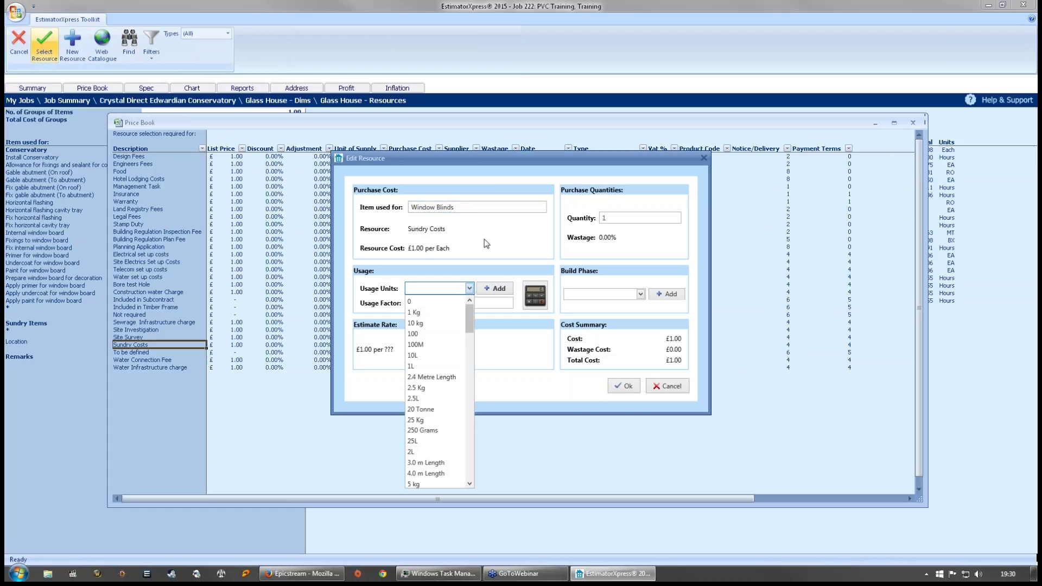
left_click(473, 207)
left_click(469, 206)
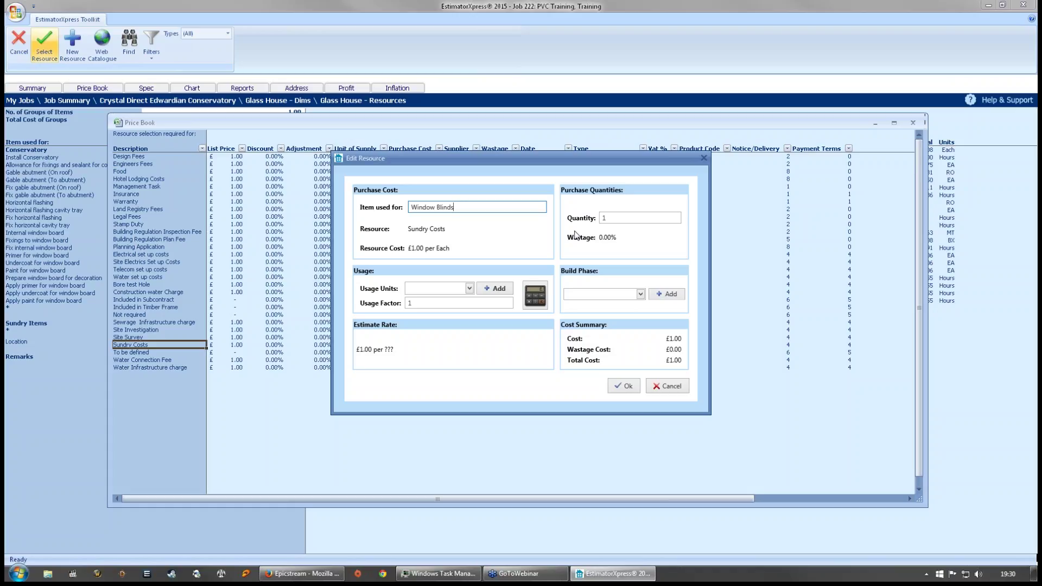
left_click_drag(556, 155, 550, 164)
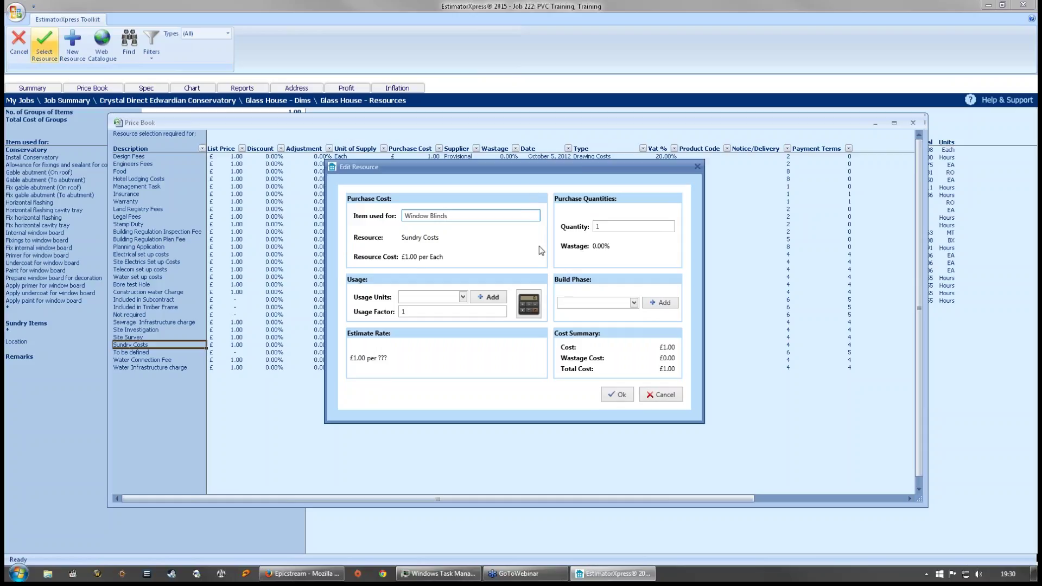
- Set the usage unit to Each
left_click(461, 298)
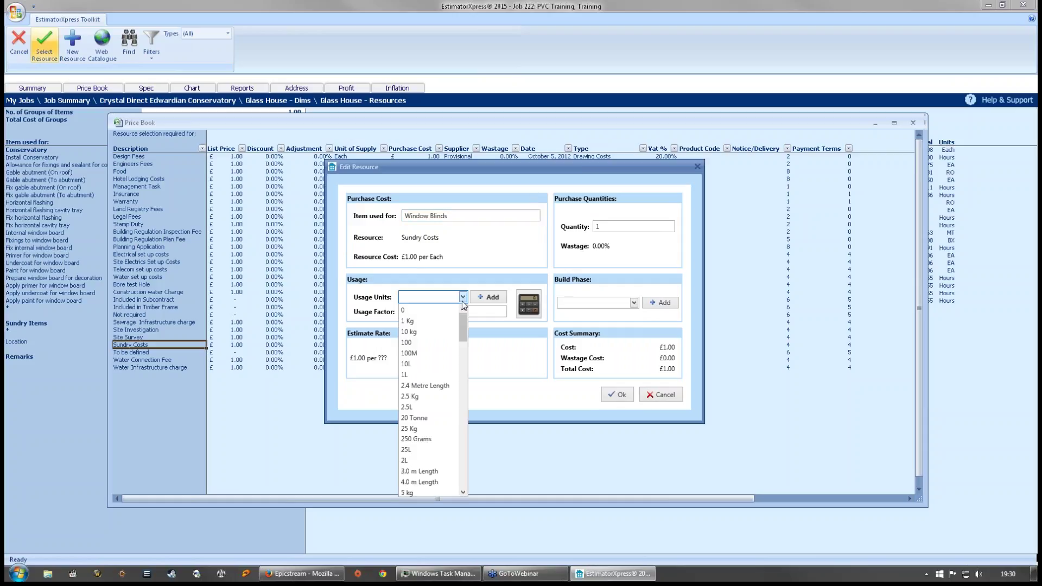
mouse_move(462, 335)
left_mouse_down()
mouse_move(456, 480)
mouse_move(463, 317)
left_mouse_up()
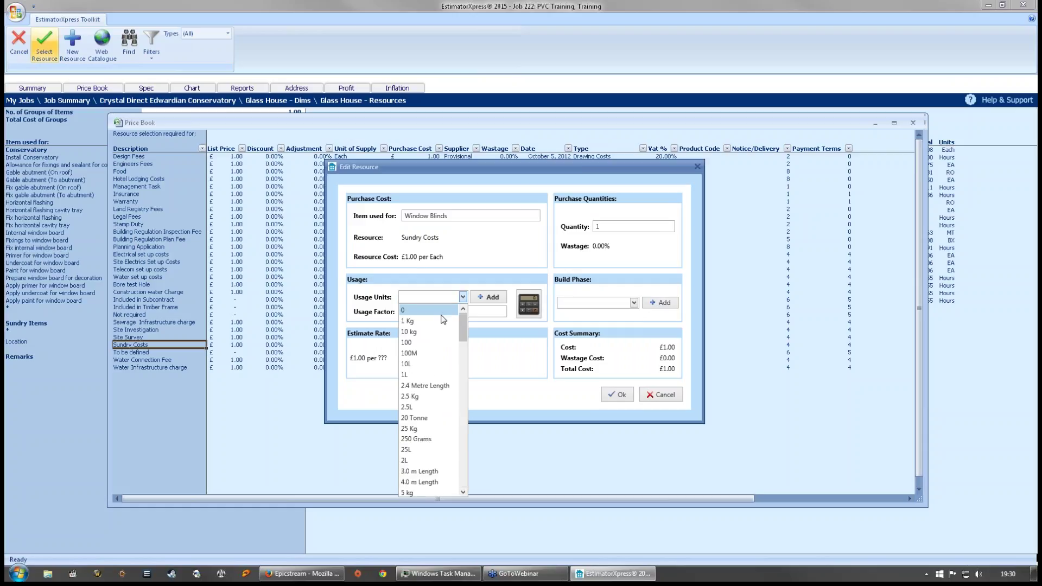
scroll(437, 396, "down", 10)
scroll(438, 396, "down", 9)
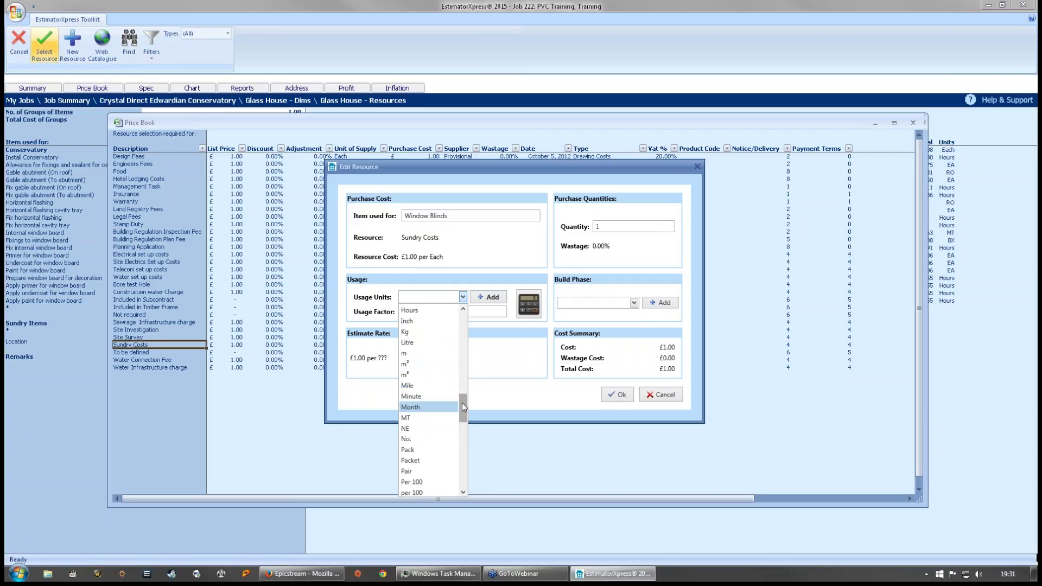
left_click_drag(461, 402, 464, 320)
left_click(433, 298)
left_click(433, 298)
left_click(427, 301)
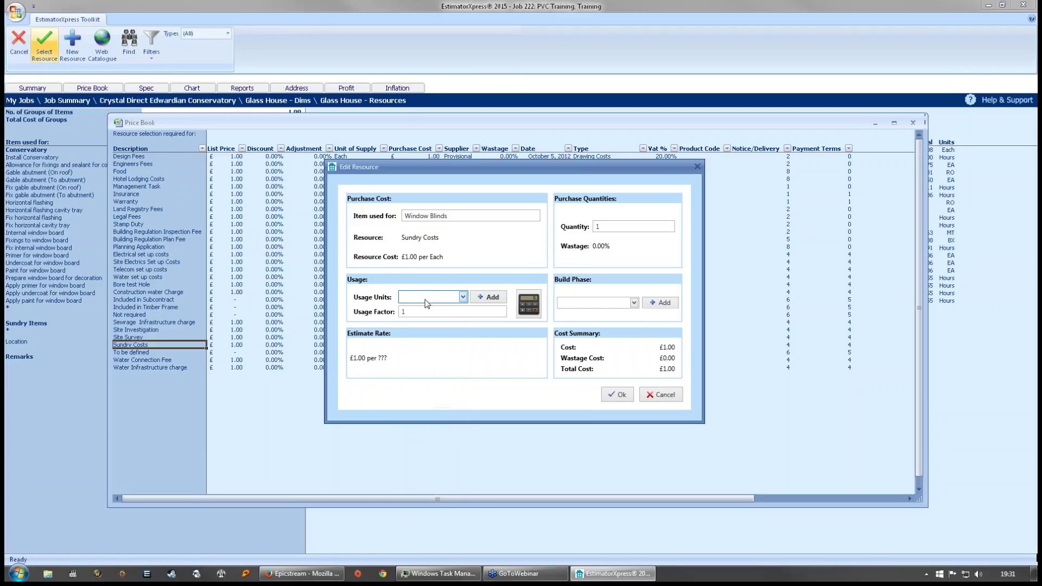
left_click(441, 302)
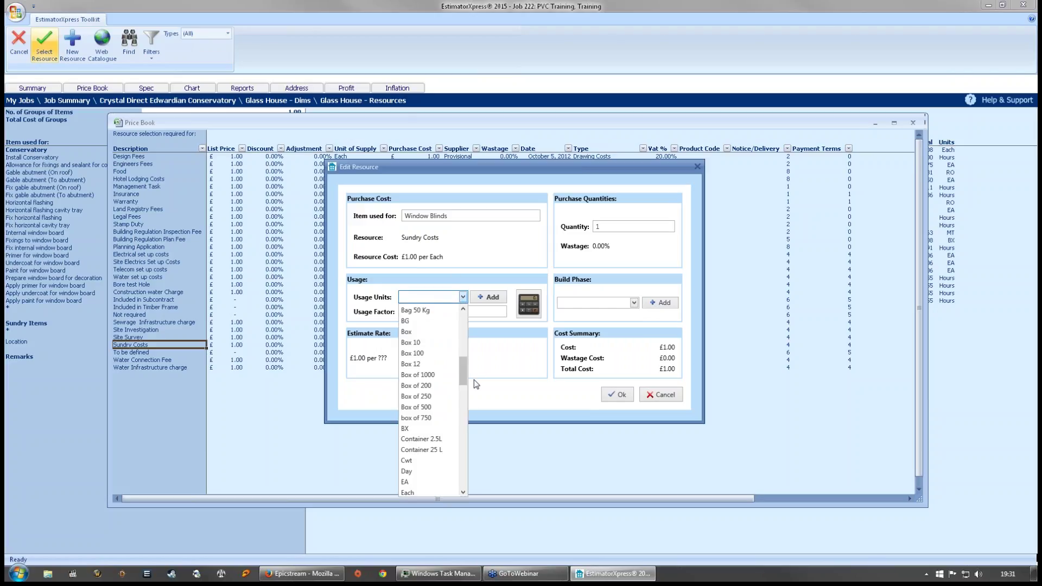
left_click_drag(463, 370, 466, 392)
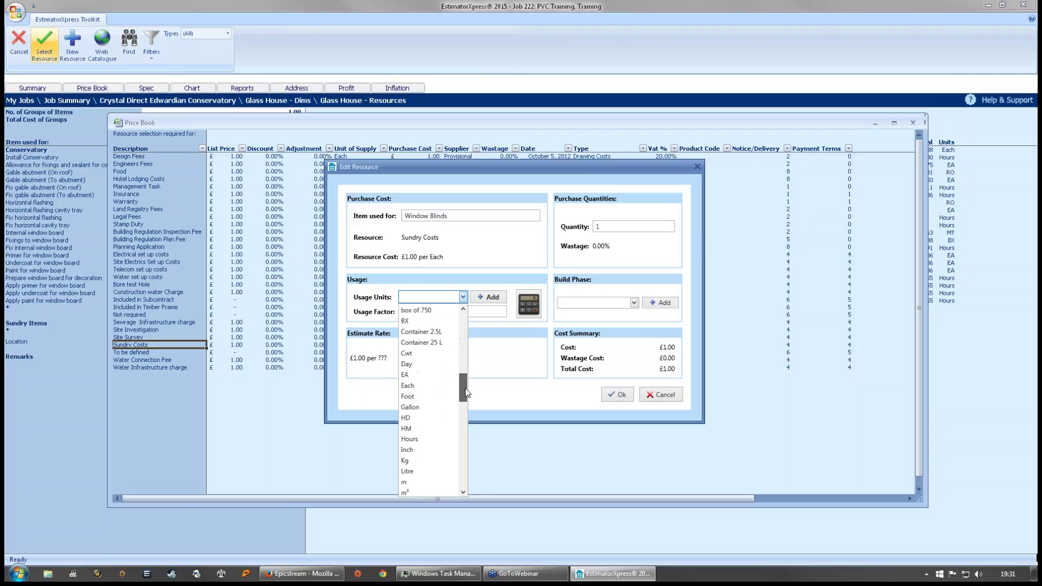
left_click(426, 386)
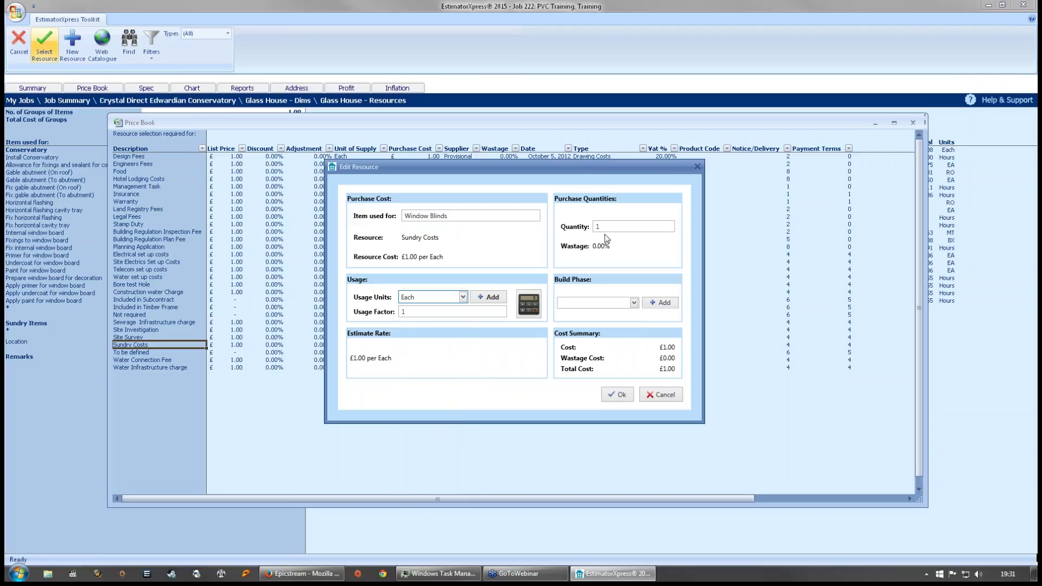
- Set the build phase to Completion, leave the usage factor unchanged, and add the resource
left_click(633, 302)
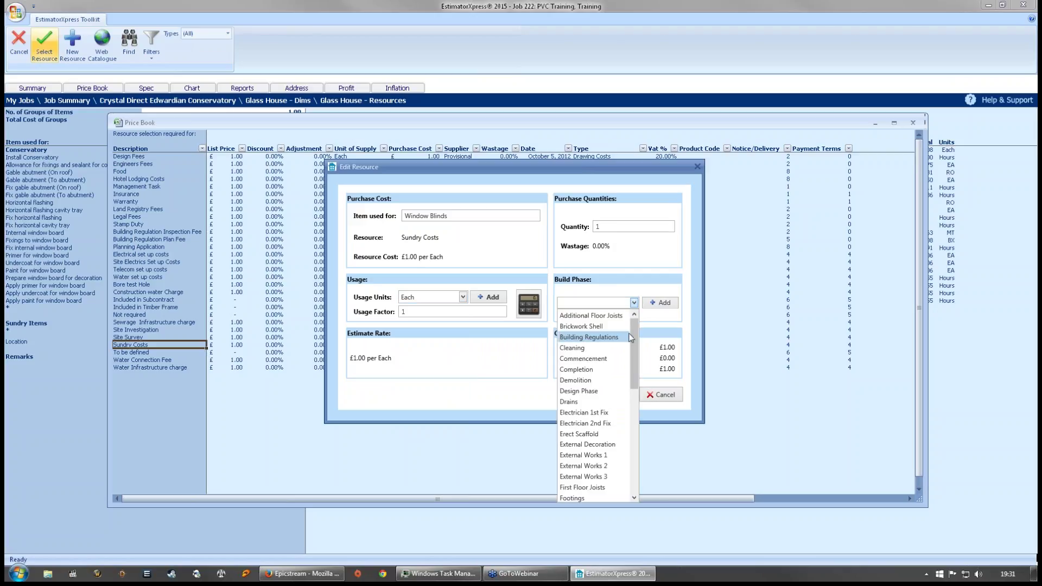
left_click_drag(634, 325, 633, 446)
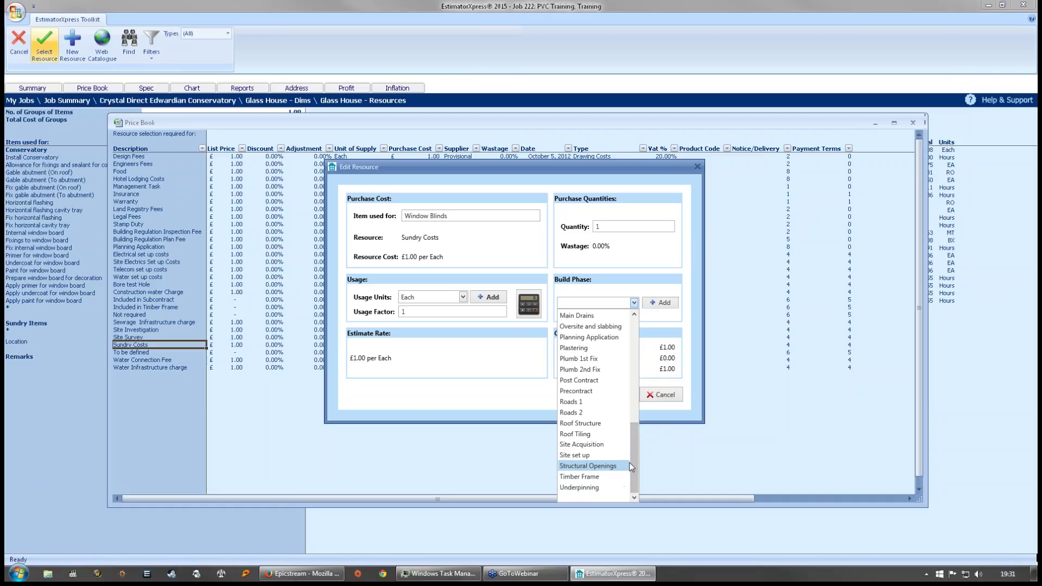
left_click_drag(636, 462, 633, 363)
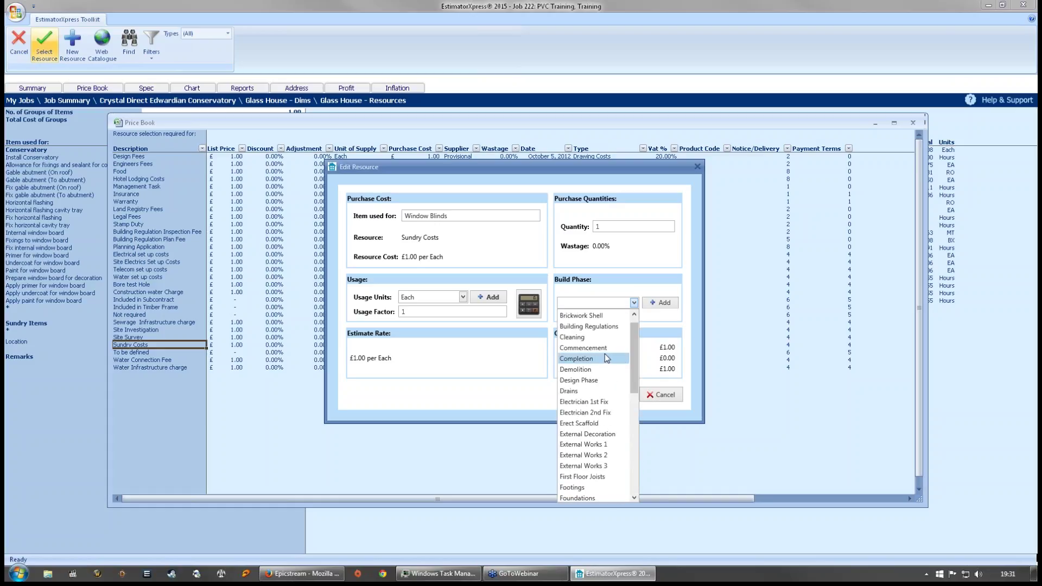
left_click(593, 359)
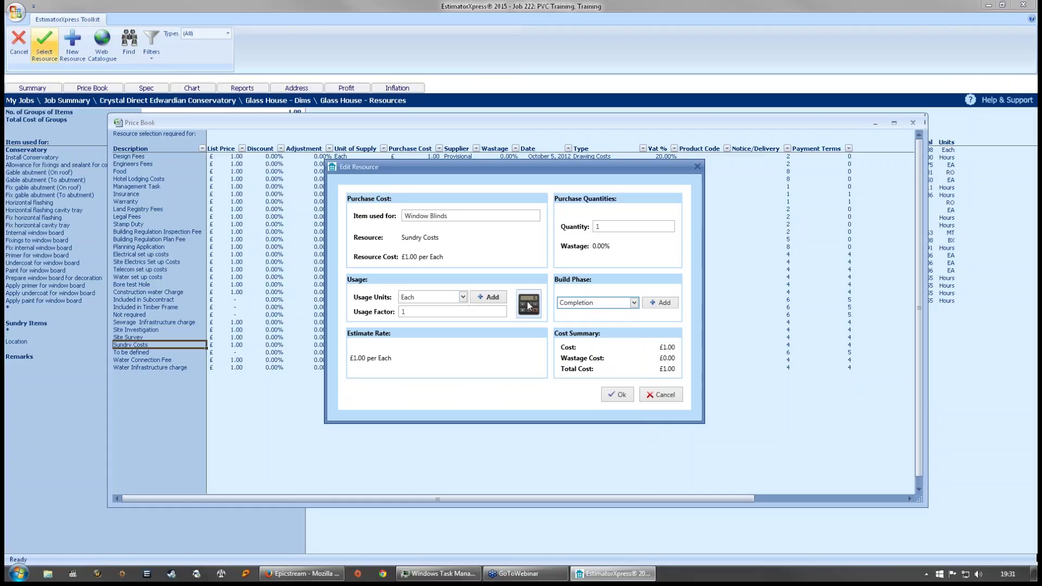
left_click(534, 309)
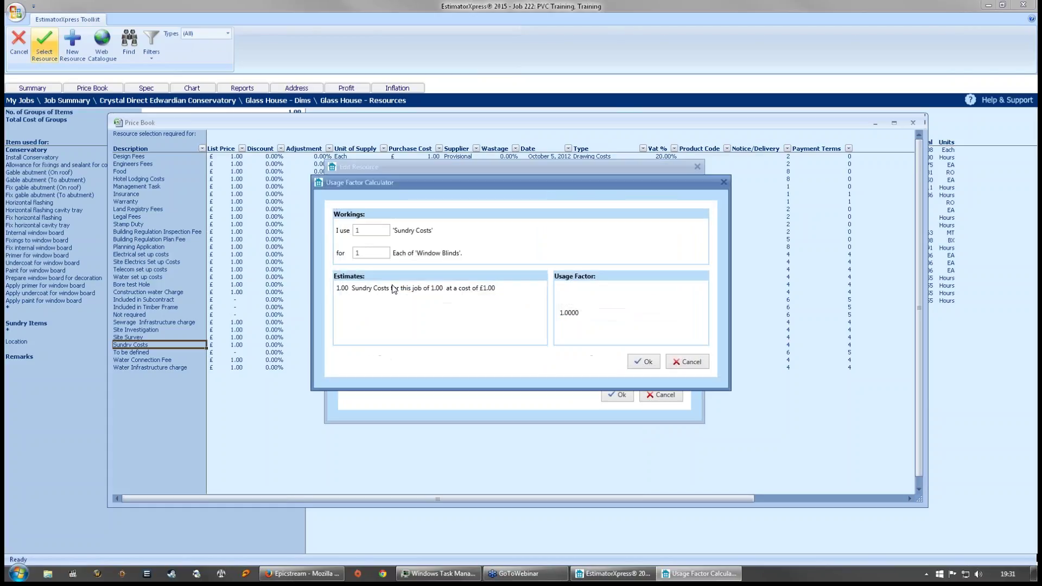
left_click(643, 362)
left_click(617, 395)
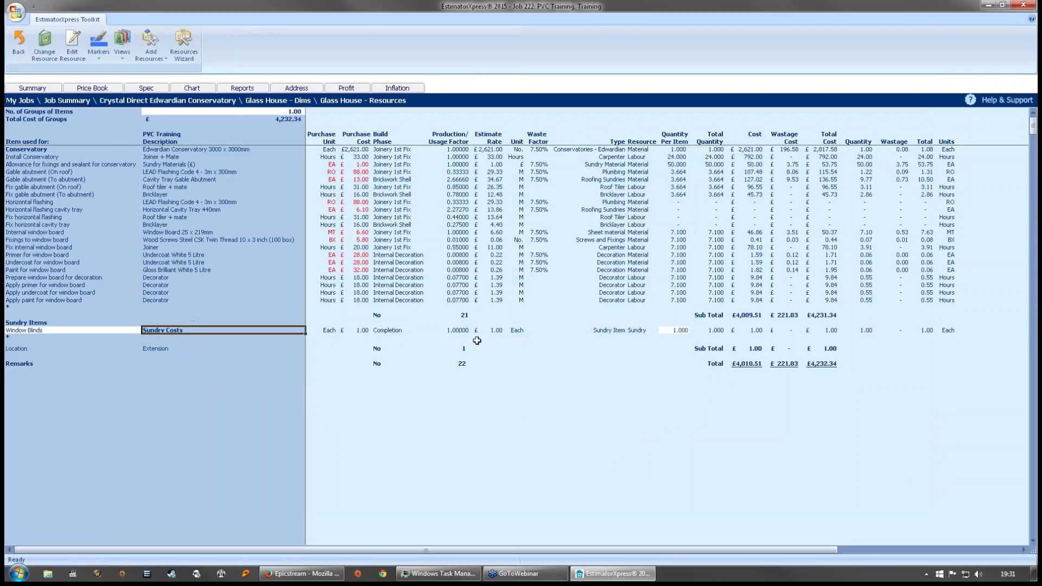
- Enter 175 as the Window Blinds quantity per item, then return to the Glass House dims sheet
left_click(668, 331)
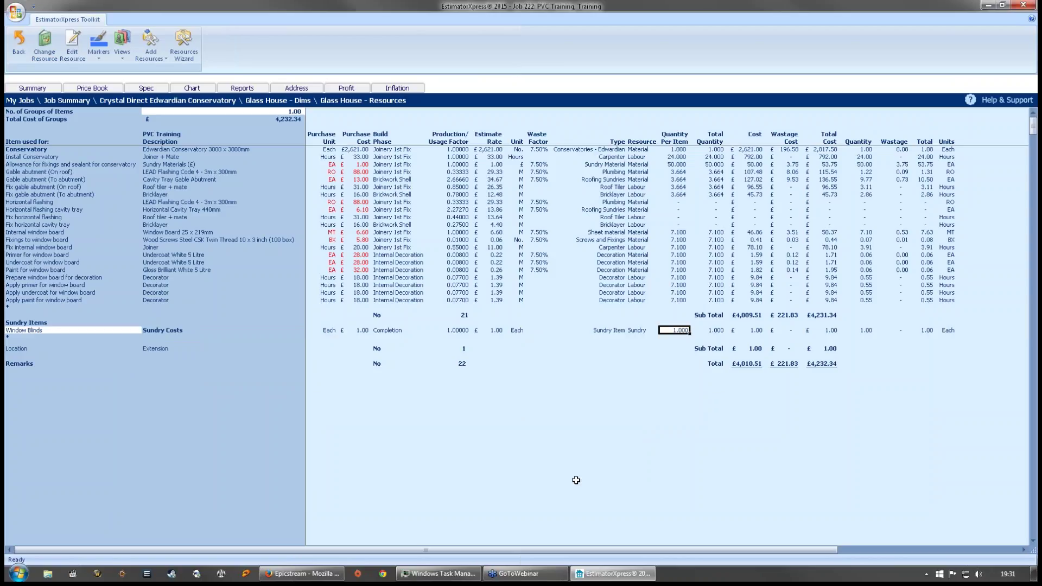
type("175")
left_click(641, 408)
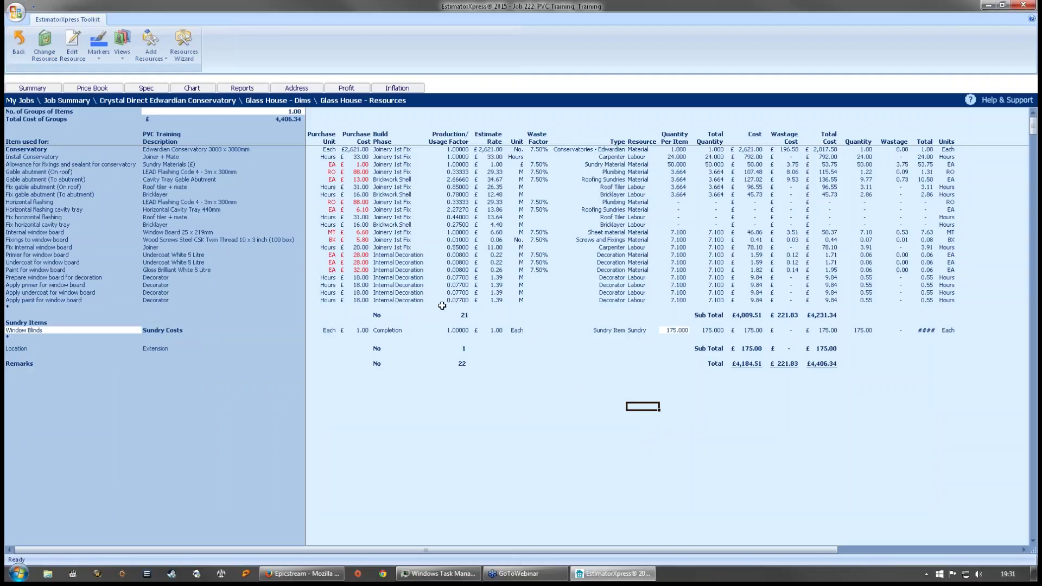
left_click(17, 54)
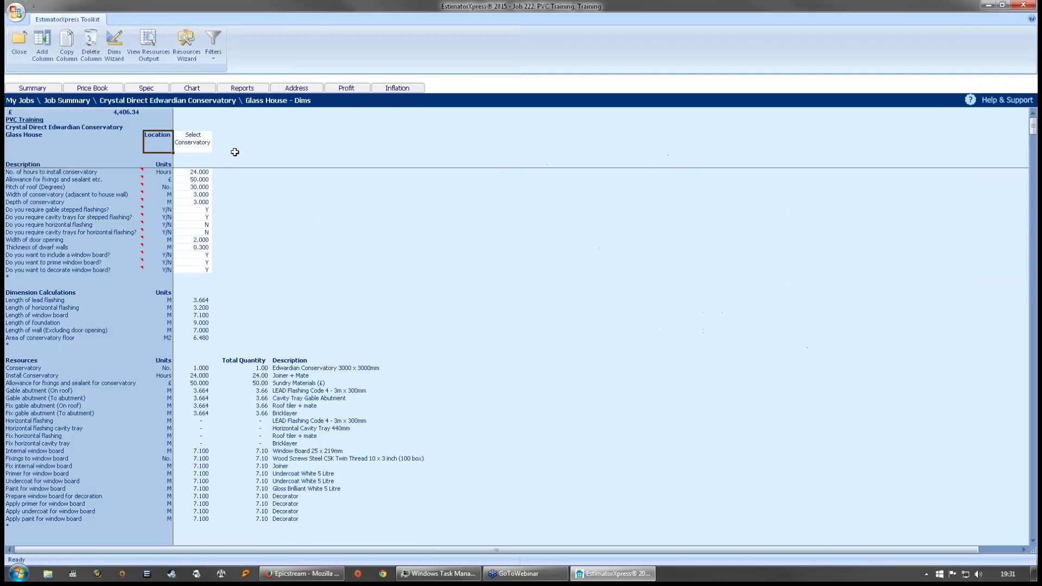
- Comment the Glass House worksheet 'Including Blinds' and close the Edwardian Conservatory workbook
left_click(20, 50)
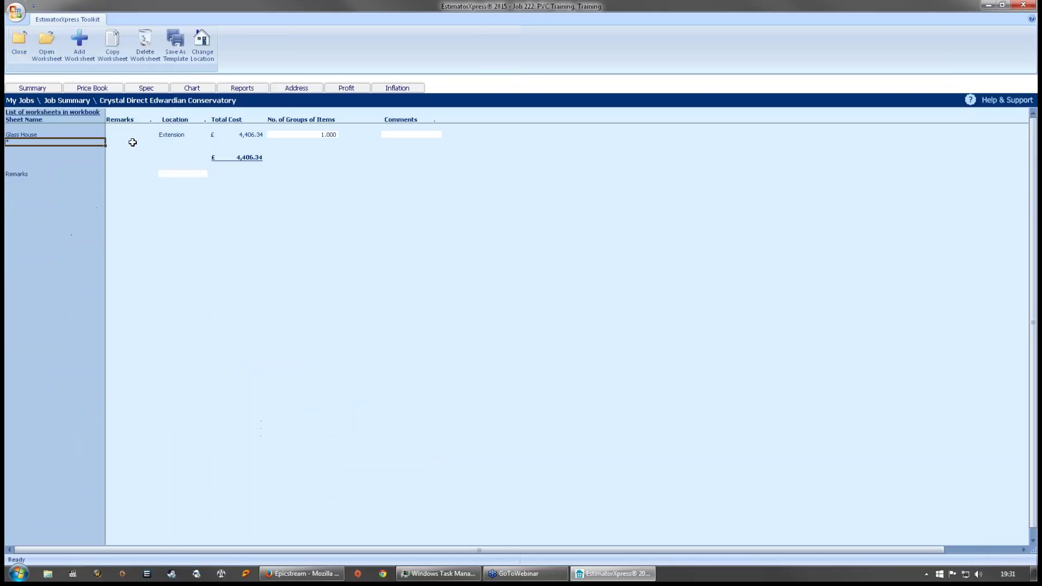
left_click(407, 136)
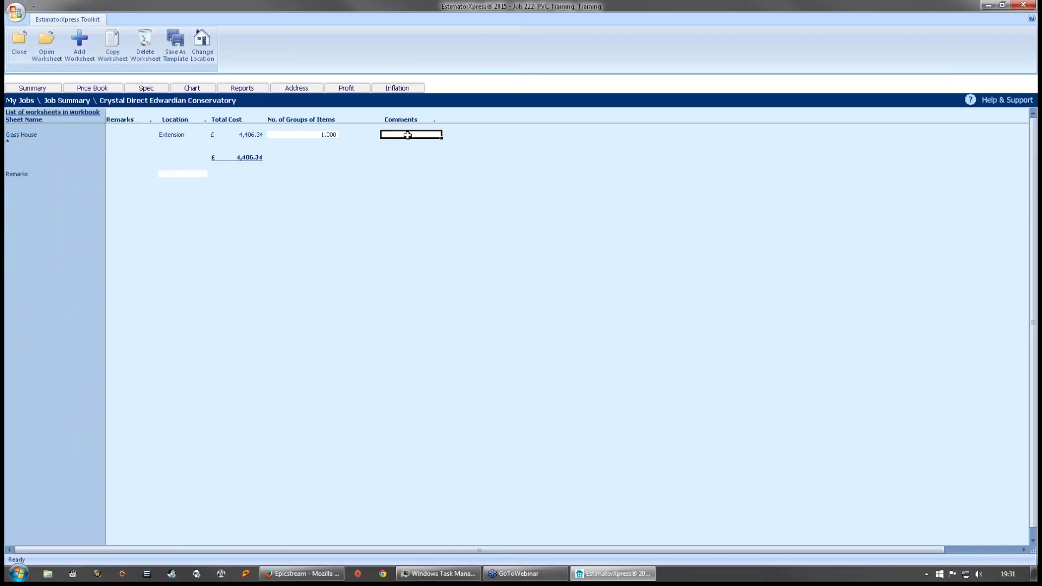
type("Including Blinds")
left_click(474, 196)
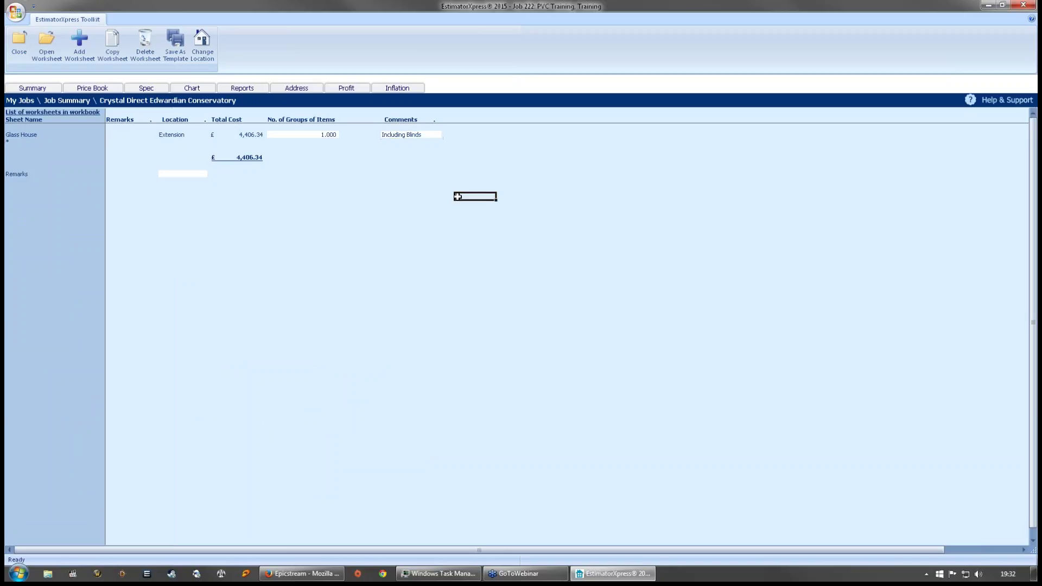
left_click(19, 43)
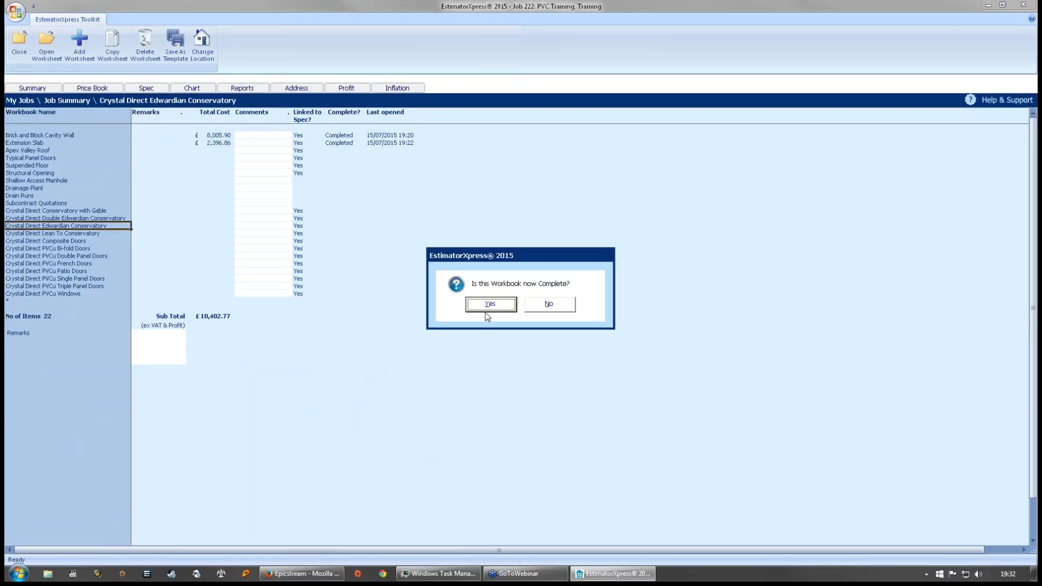
- Confirm the workbook as complete and select the Crystal Direct PVCu Windows workbook
left_click(489, 305)
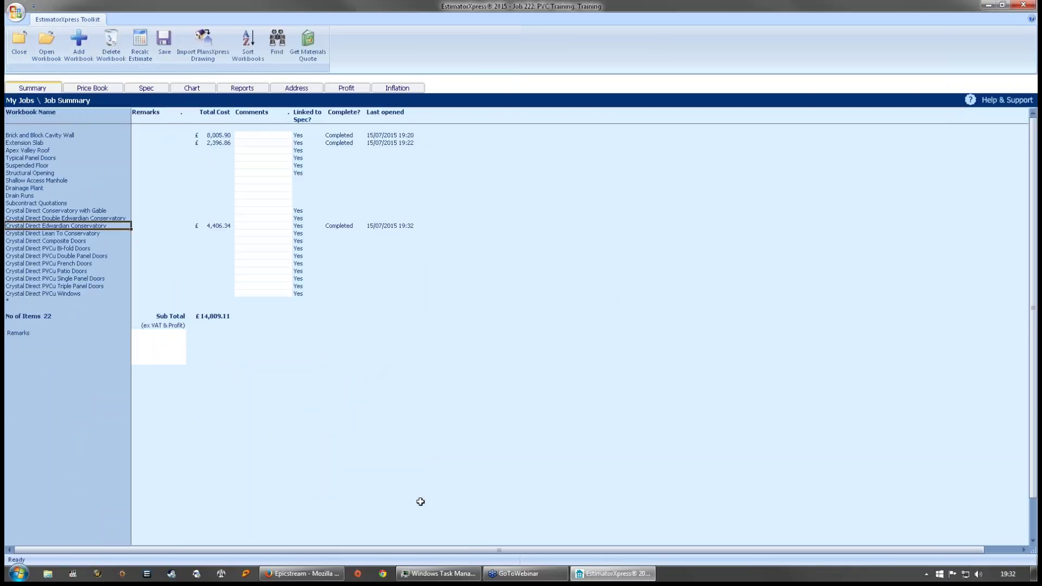
left_click(392, 436)
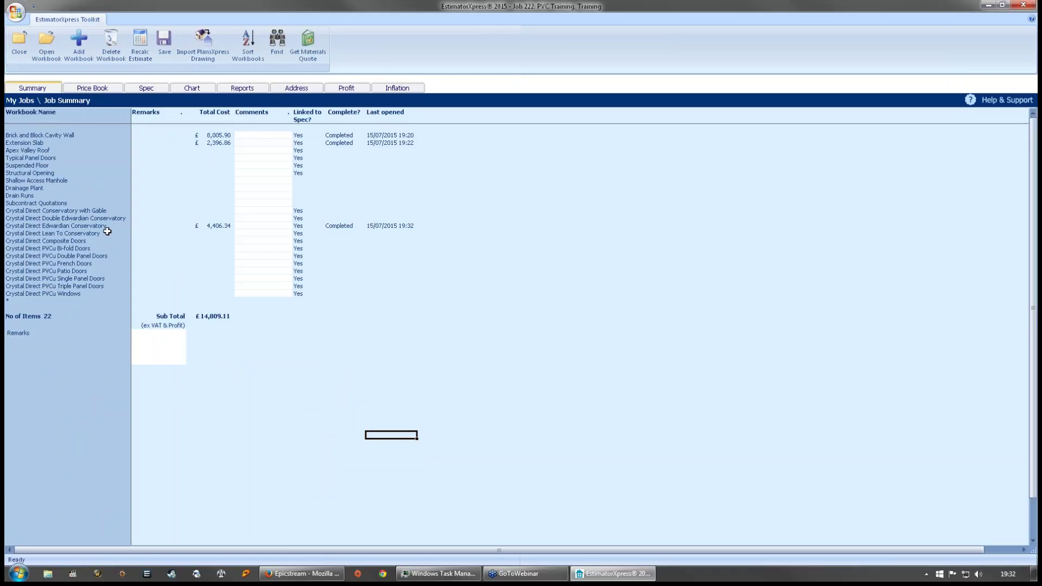
left_click(74, 294)
- Open Crystal Direct PVCu Windows and add a worksheet named 'Side Windows'
double_click(59, 294)
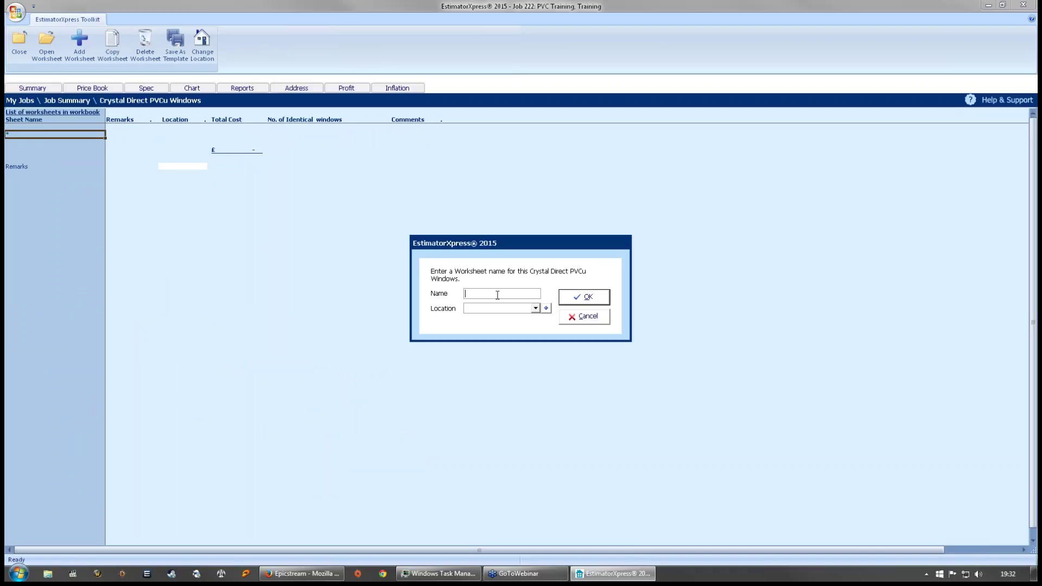
type("Side Wind")
type("ows")
type("Extension")
left_click(571, 302)
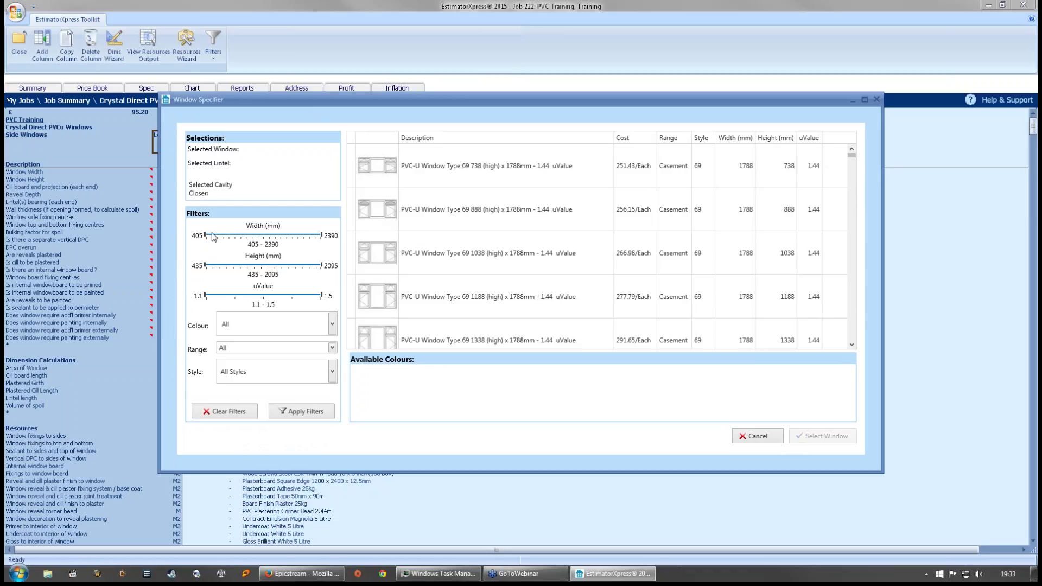
- Limit width to 405–1815 mm, height to 435–1285 mm and uValue to 1.4–1.5
left_click_drag(321, 235, 259, 237)
left_click_drag(321, 266, 314, 266)
left_click_drag(258, 235, 266, 268)
left_click_drag(206, 296, 290, 296)
- Filter the colour to Woodgrain Brilliant White
left_click(332, 326)
left_click_drag(331, 358, 331, 453)
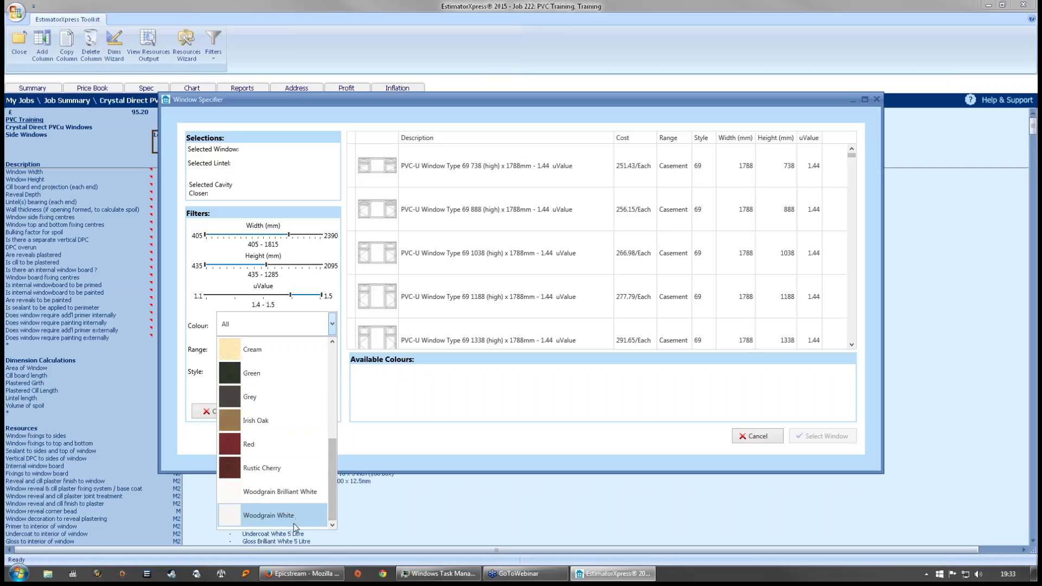
left_click(293, 493)
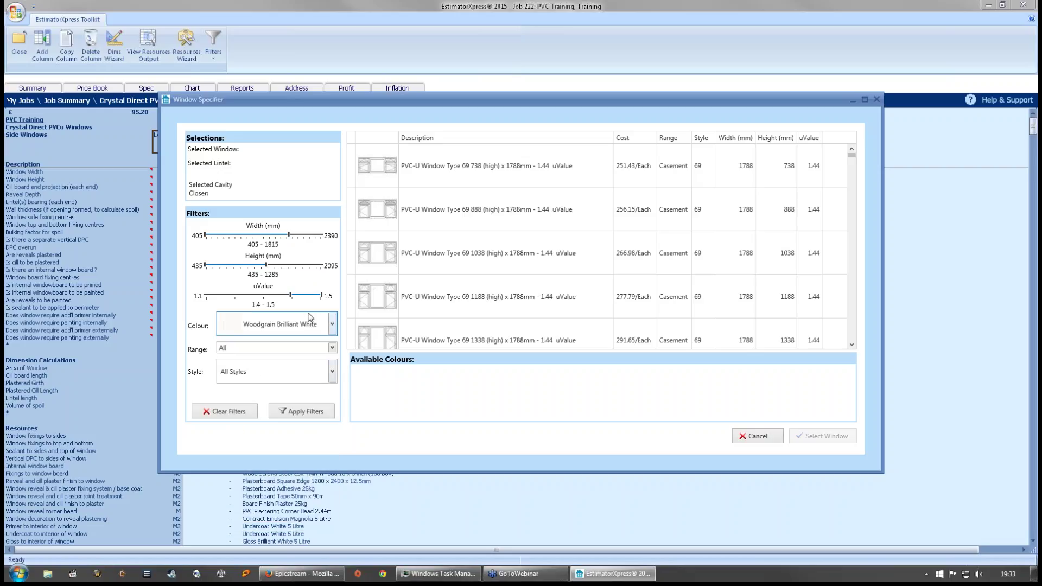
left_click(332, 323)
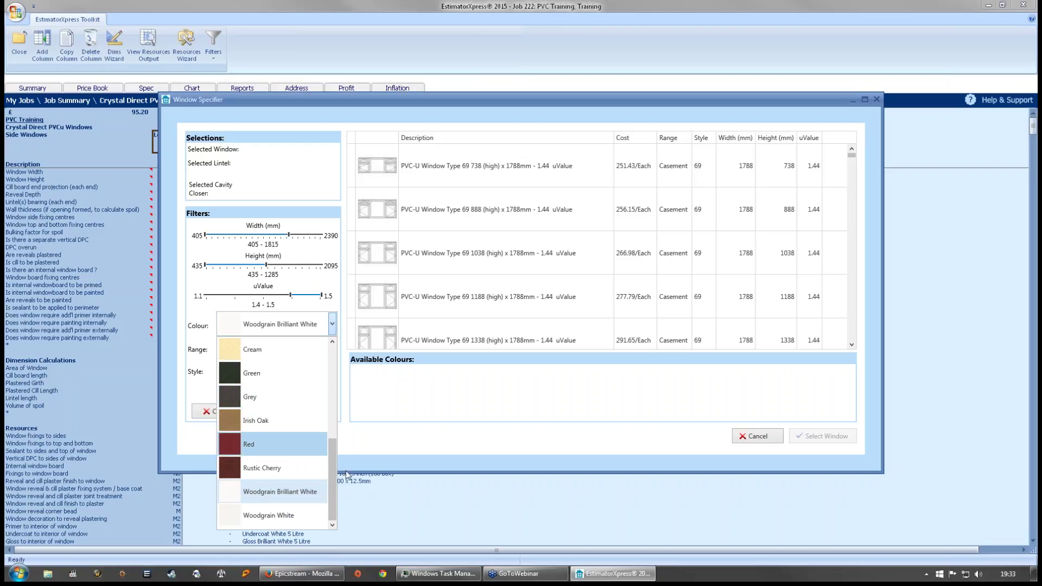
mouse_move(335, 469)
left_mouse_down()
mouse_move(337, 397)
mouse_move(337, 477)
left_mouse_up()
left_click(312, 490)
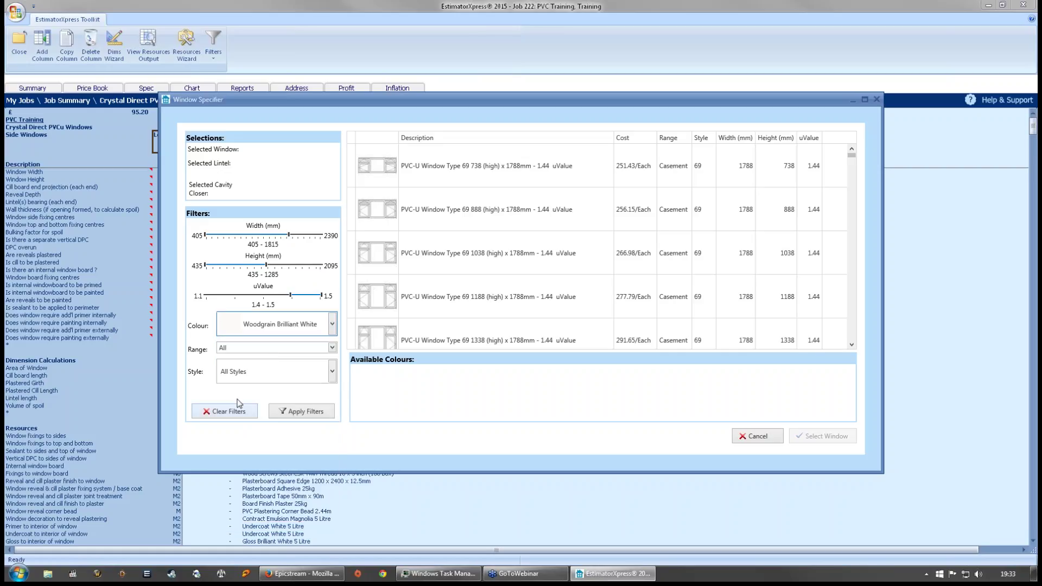
- Restrict the range to Casement windows and apply the filters
left_click(283, 353)
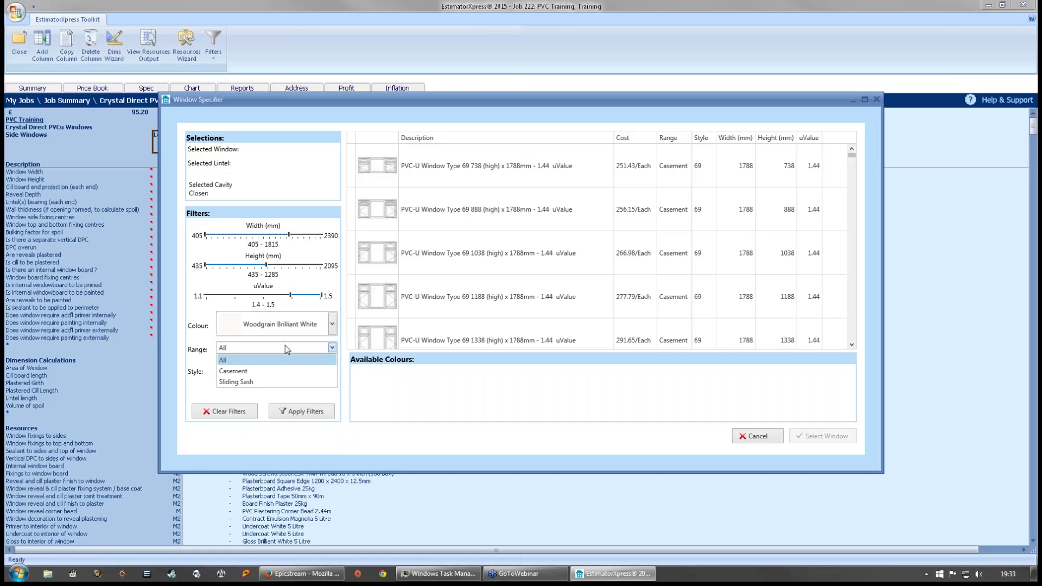
left_click(255, 370)
left_click(331, 372)
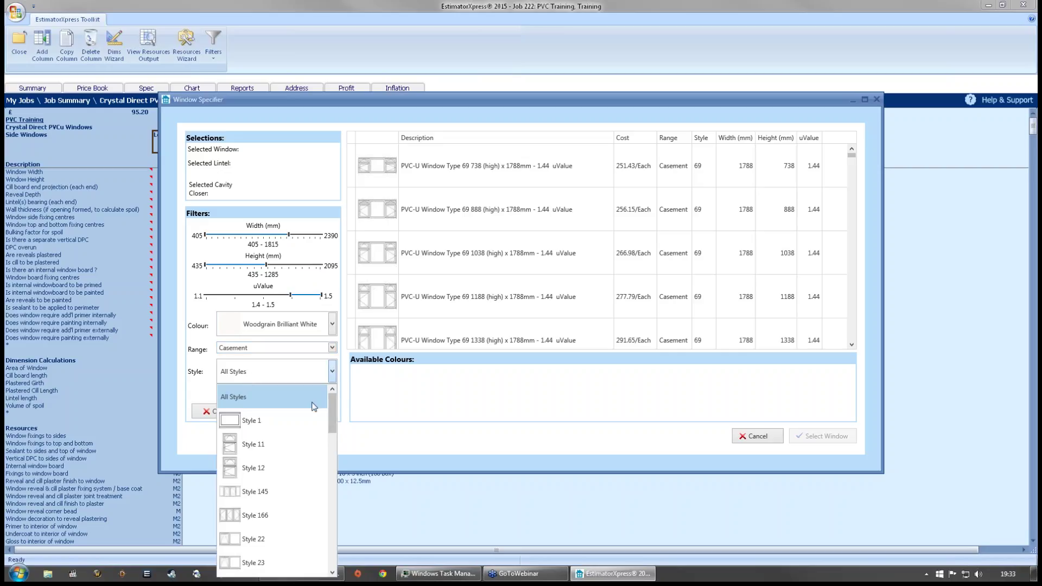
mouse_move(335, 397)
left_mouse_down()
mouse_move(326, 460)
mouse_move(338, 408)
left_mouse_up()
left_click(293, 380)
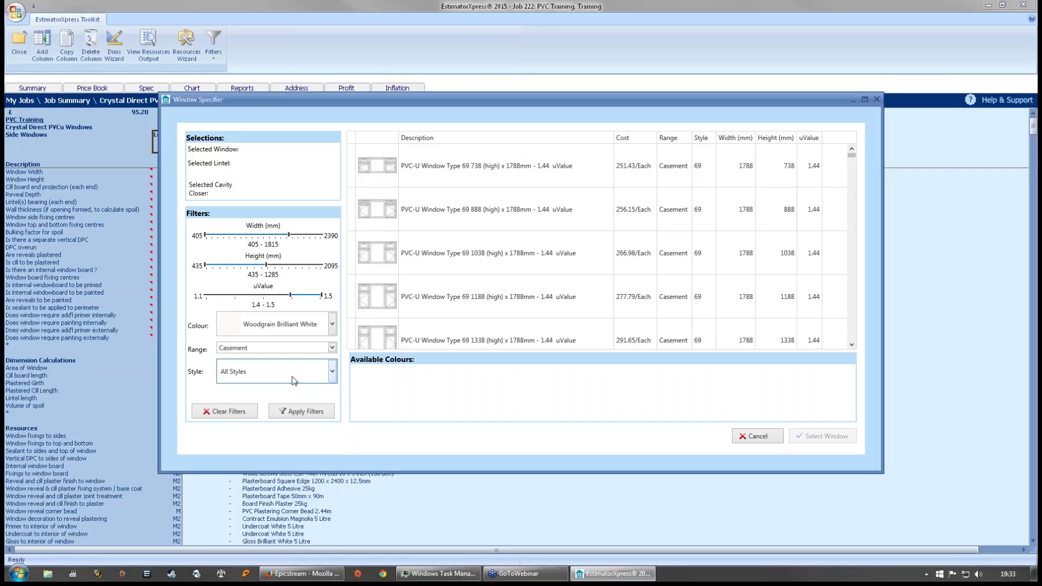
left_click(311, 417)
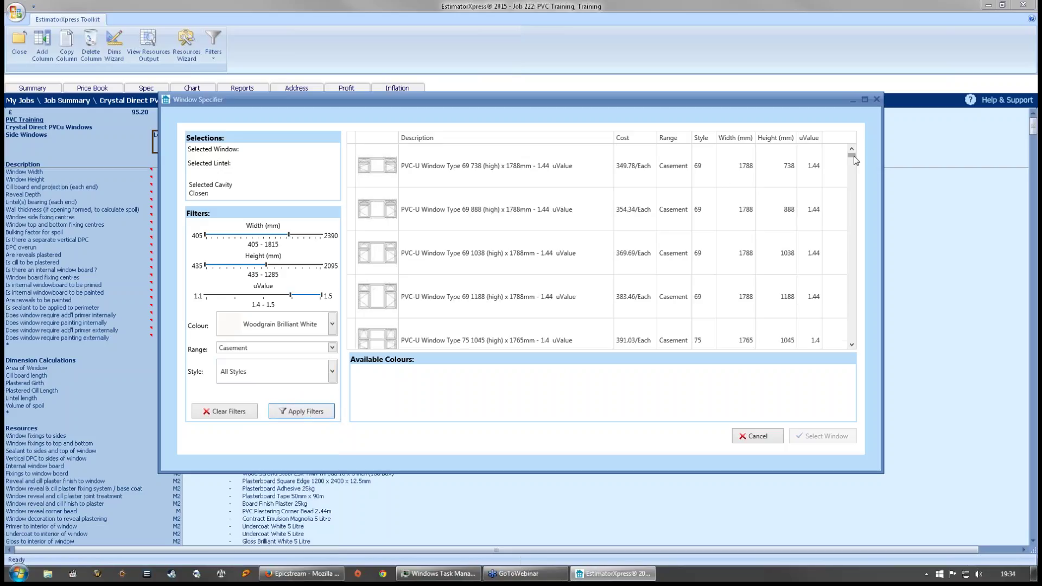
mouse_move(852, 156)
left_mouse_down()
mouse_move(864, 222)
mouse_move(868, 146)
left_mouse_up()
- Set the style filter to Style 25
left_click(332, 371)
left_click_drag(332, 415, 332, 434)
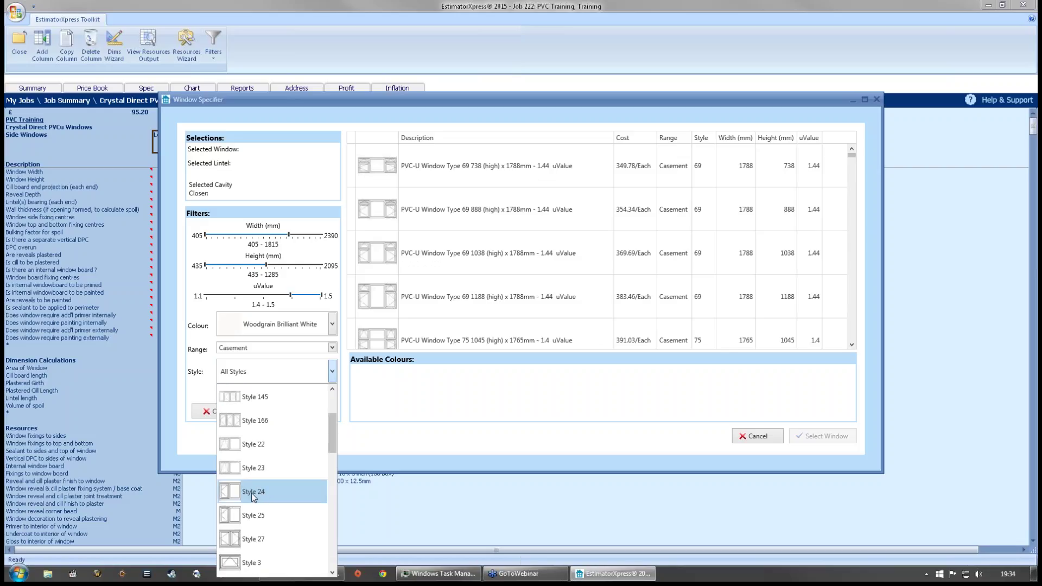
left_click(270, 515)
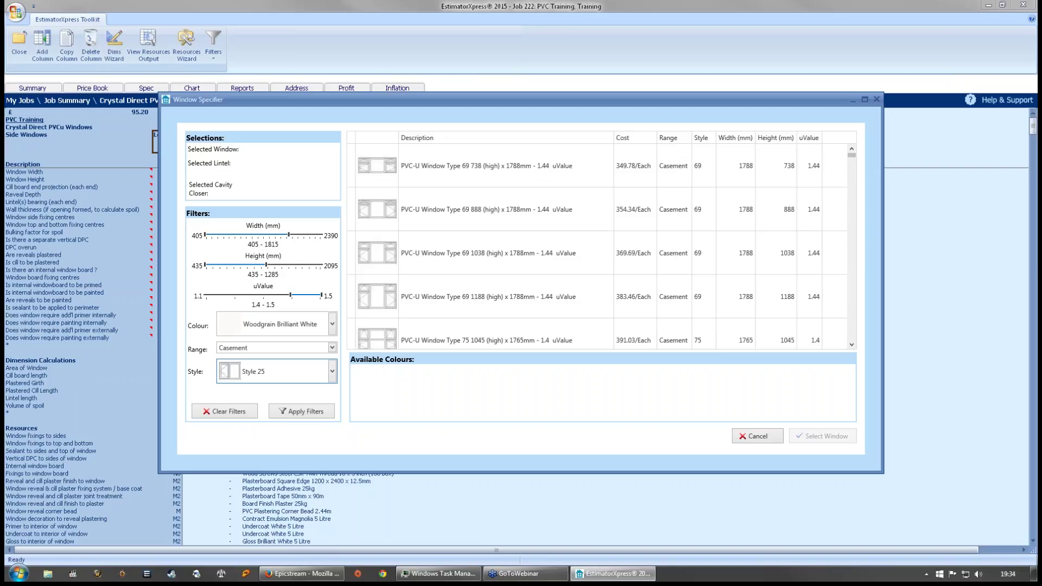
left_click(332, 411)
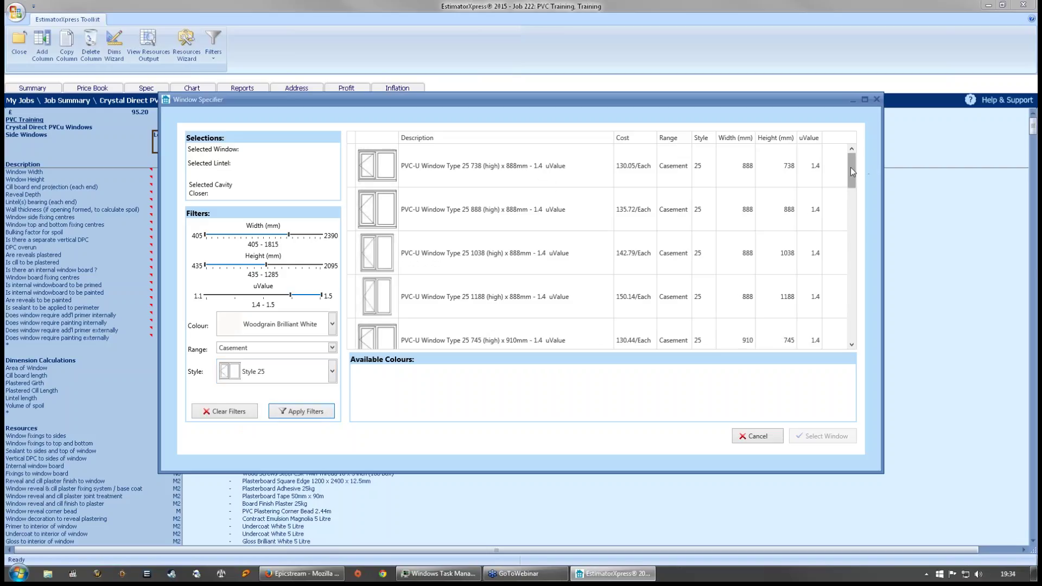
mouse_move(850, 167)
left_mouse_down()
mouse_move(849, 279)
mouse_move(844, 147)
left_mouse_up()
left_click_drag(206, 236, 273, 235)
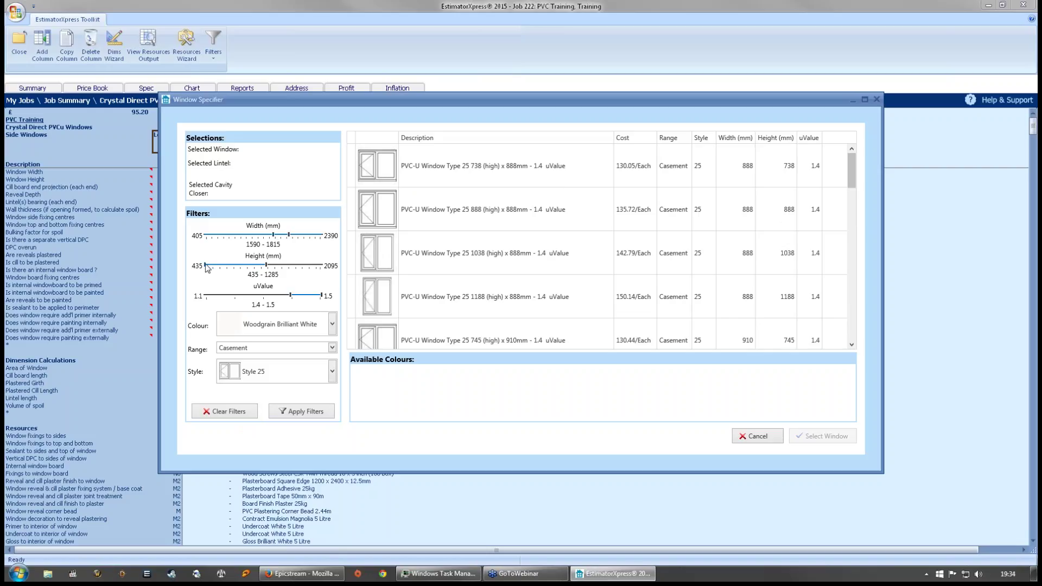
left_click_drag(205, 266, 253, 265)
left_click(308, 410)
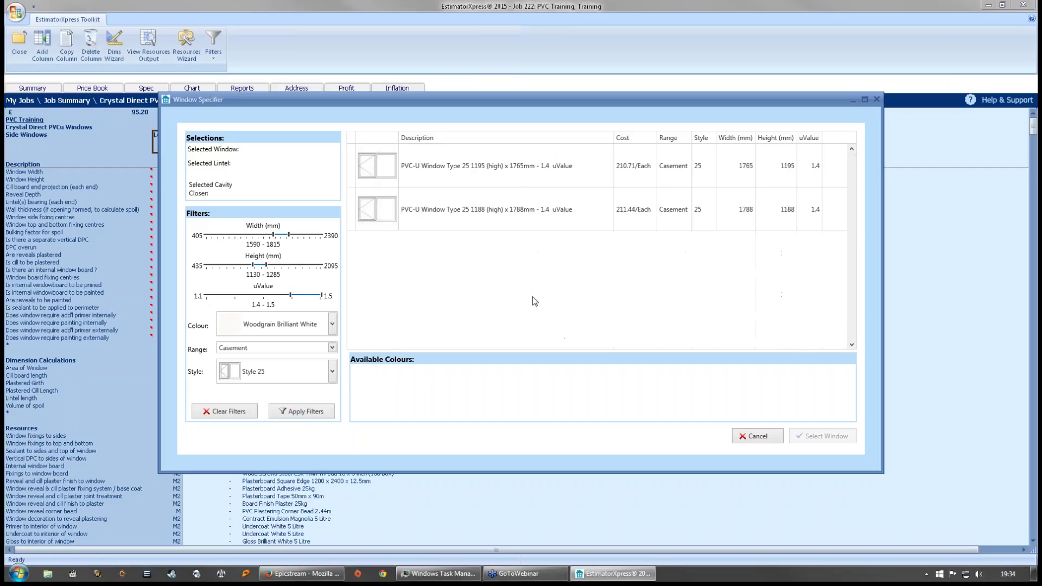
left_click(550, 169)
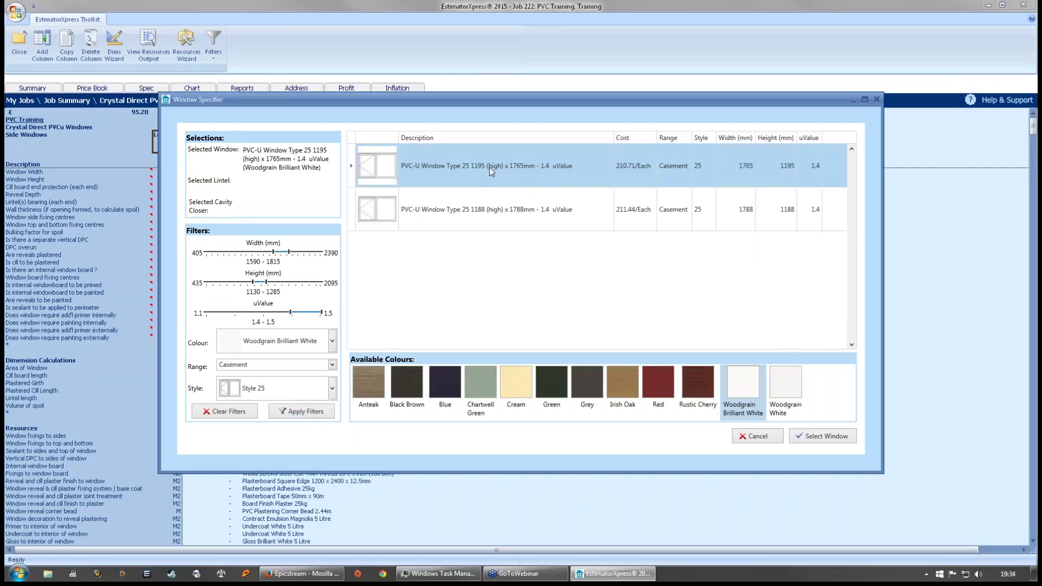
left_click(496, 213)
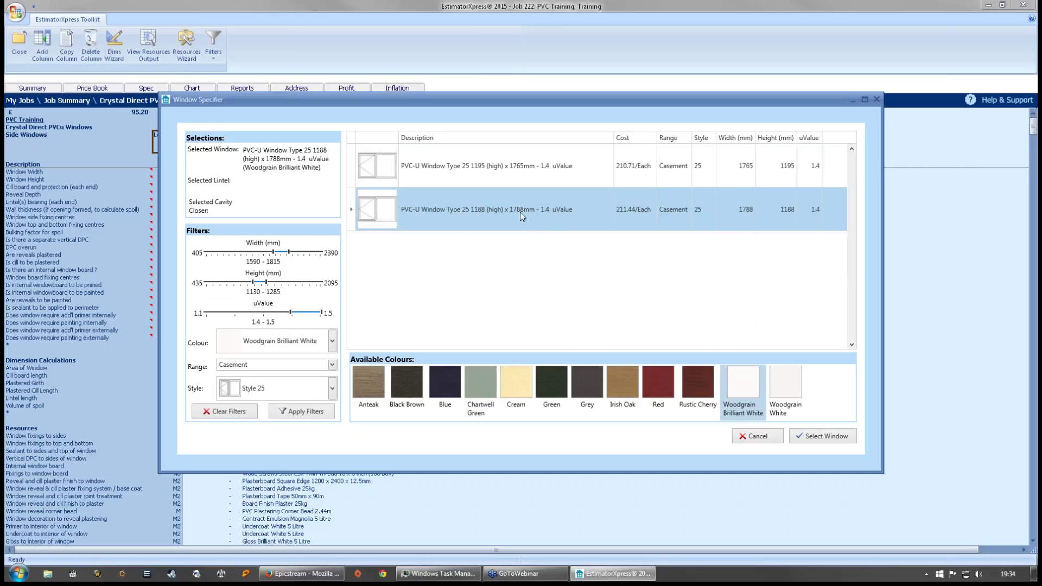
left_click(526, 183)
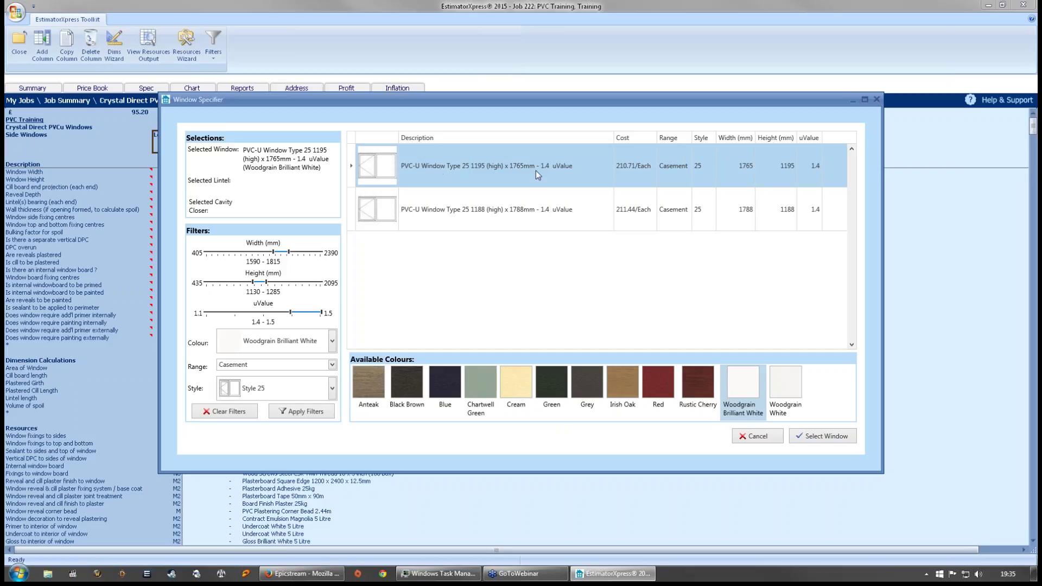
- Confirm the window and filter lintels to Cavity Wall with a 90-105mm cavity width
left_click(842, 440)
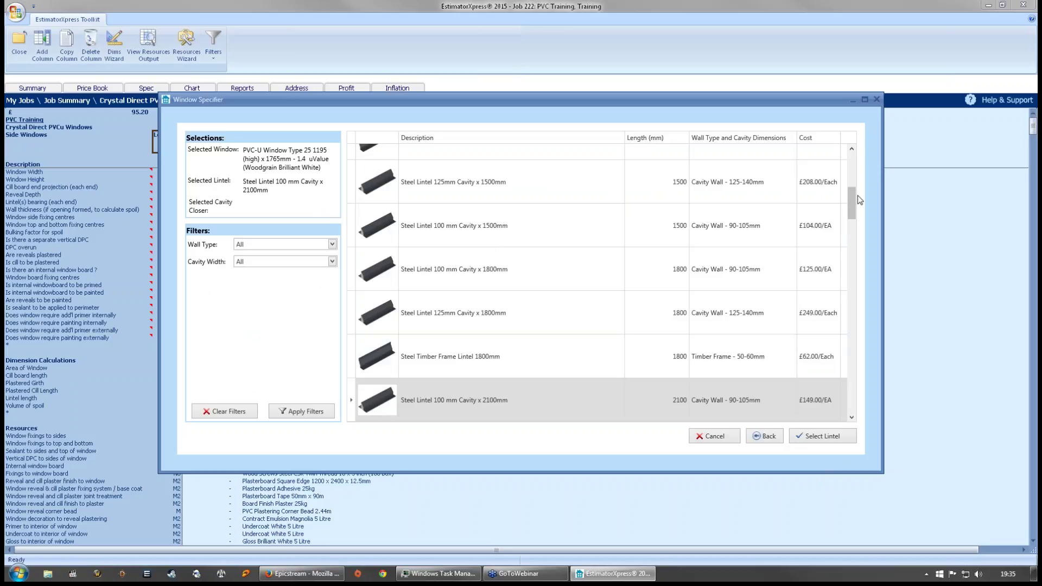
left_click_drag(852, 196, 851, 152)
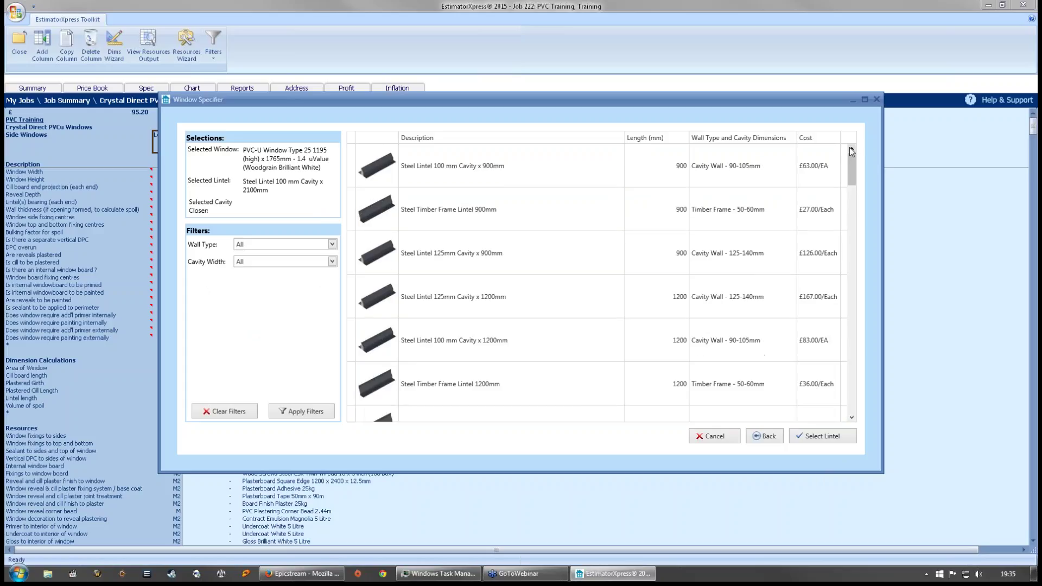
left_click(332, 245)
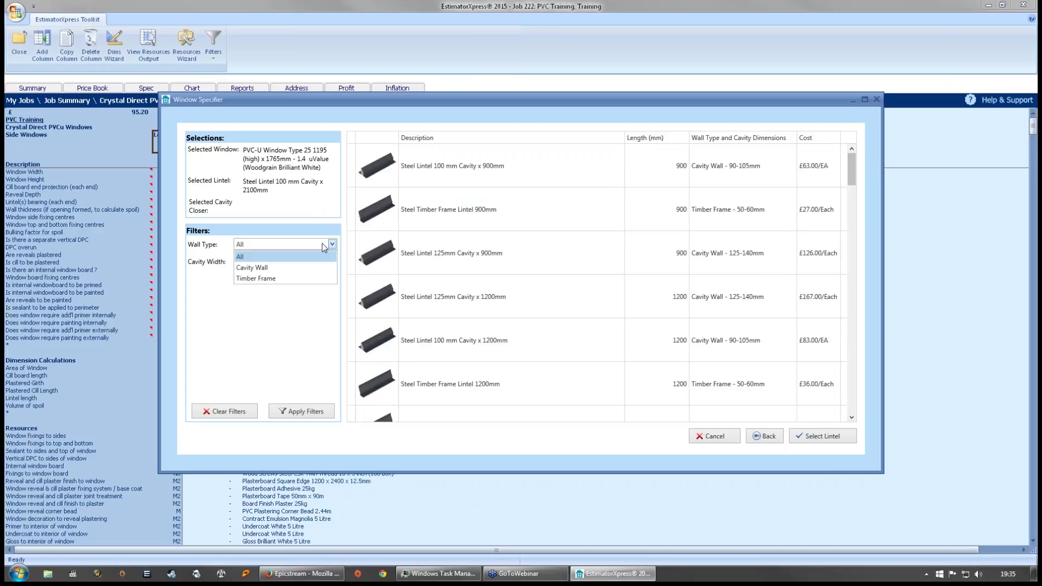
left_click(297, 271)
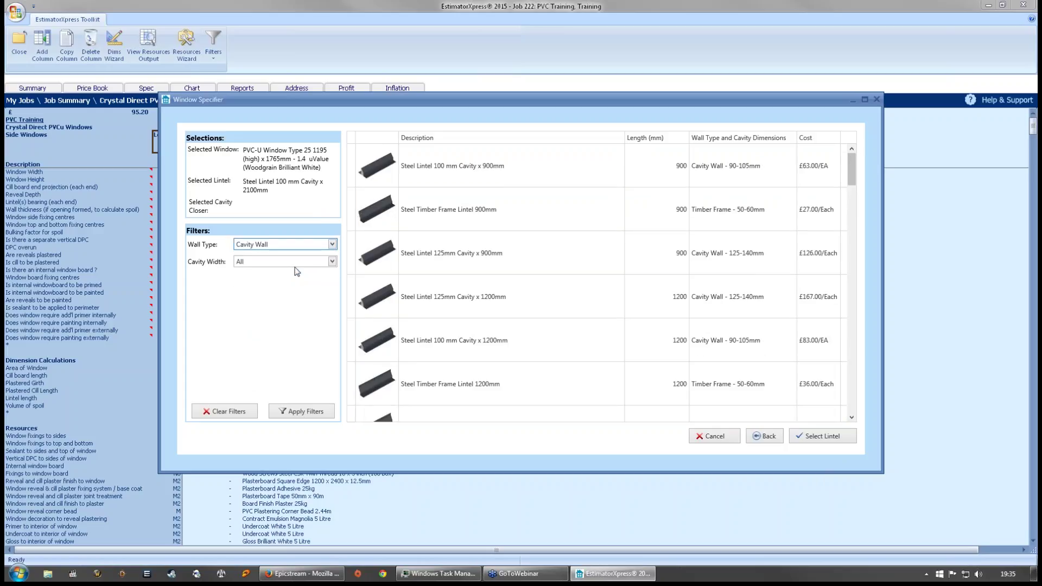
left_click(332, 263)
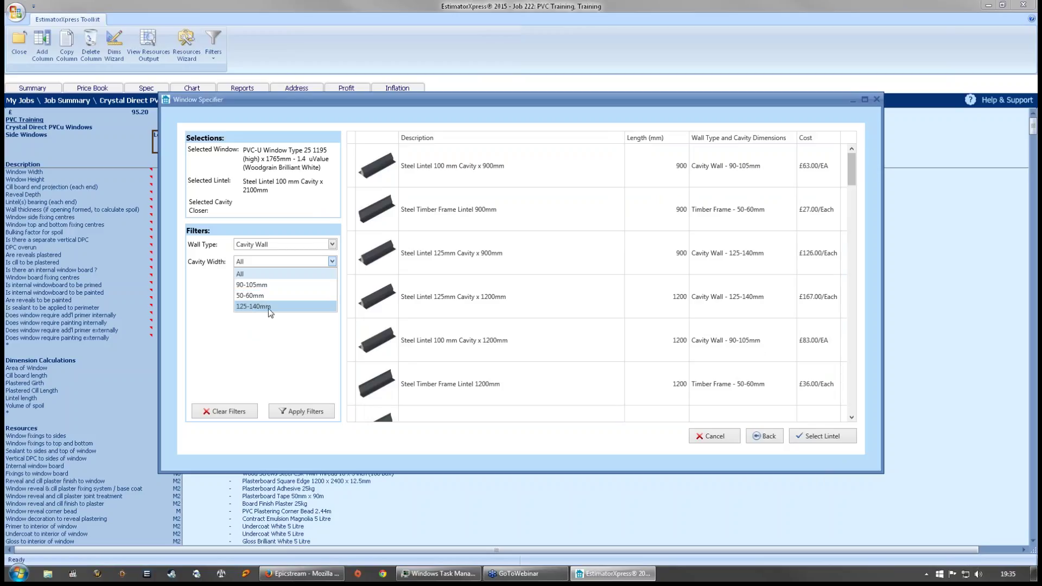
left_click(273, 285)
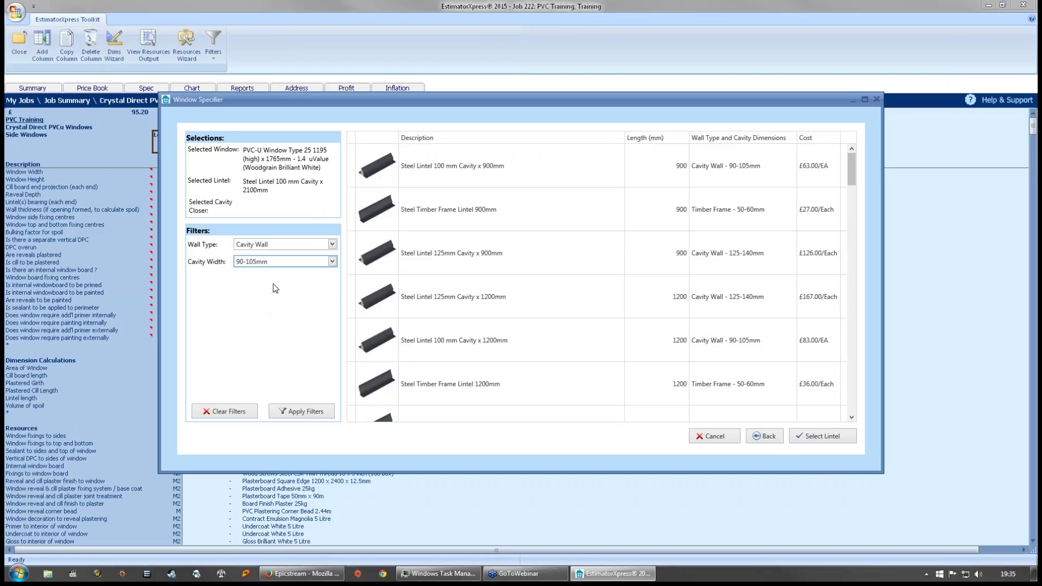
left_click(286, 411)
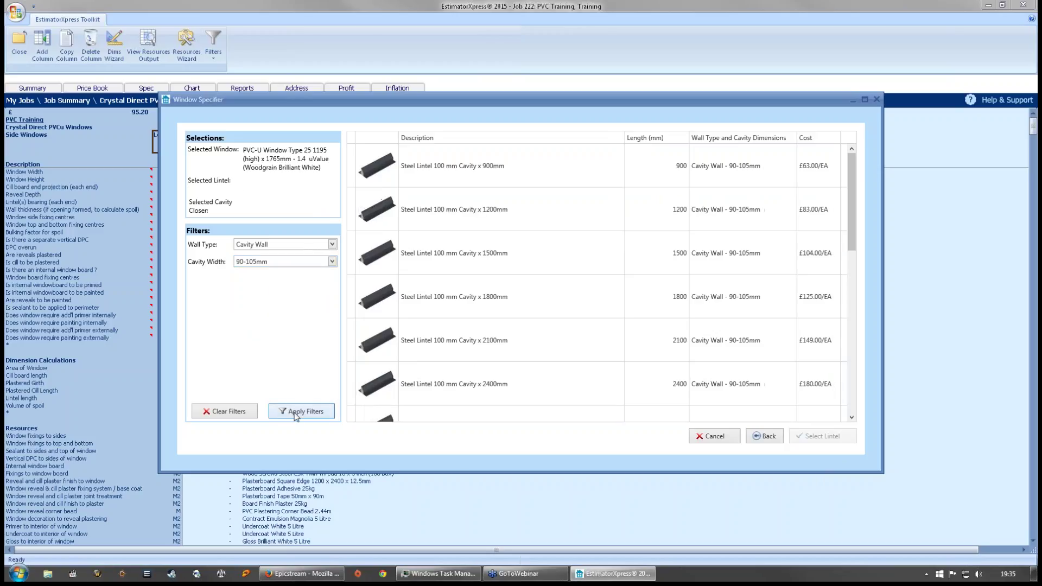
- Choose the Steel Lintel 100 mm Cavity x 2100mm and the Cavity Closer 100mm x 3m
left_click(852, 162)
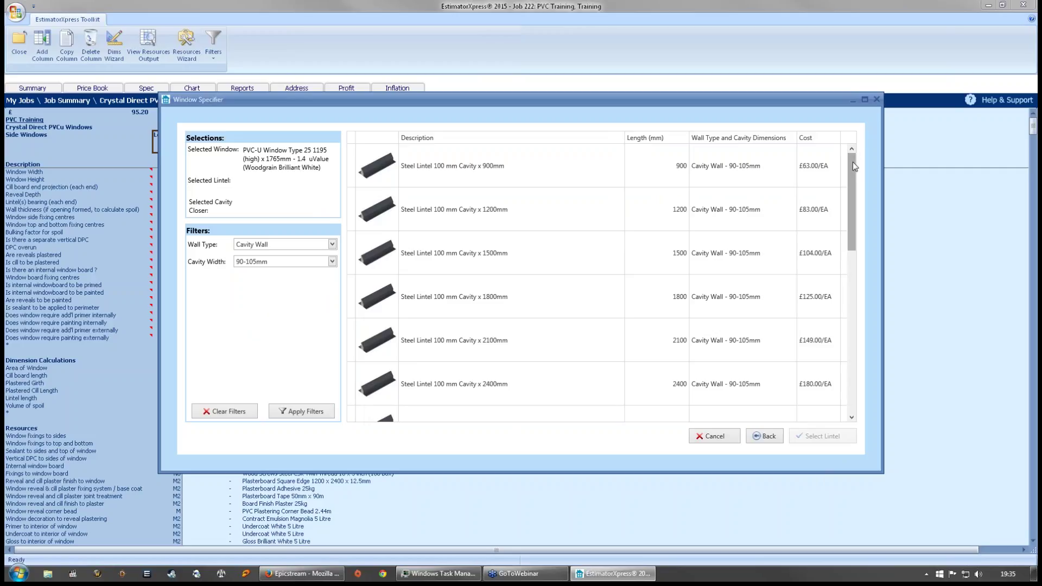
left_click(496, 350)
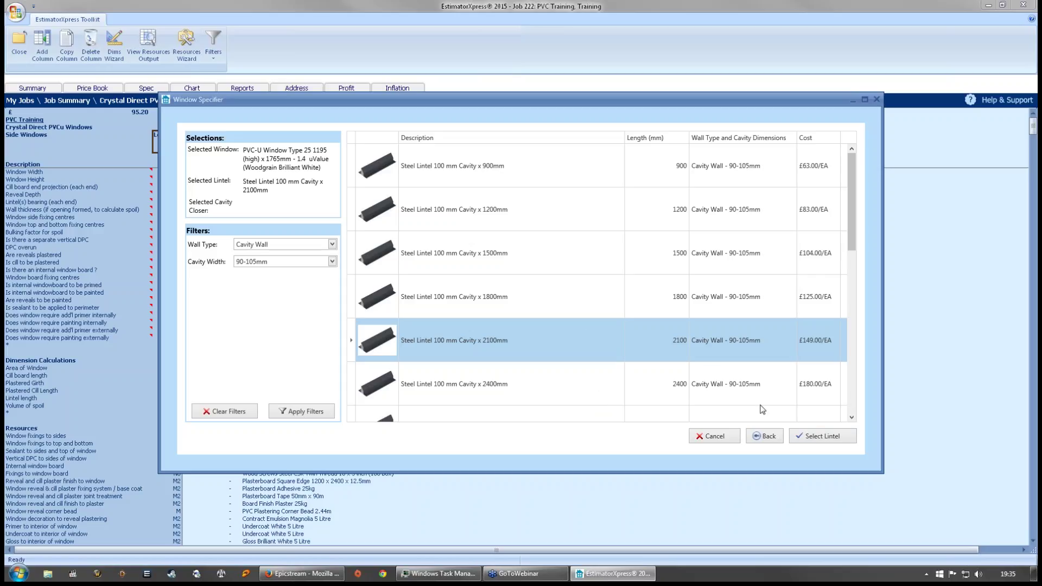
left_click(823, 436)
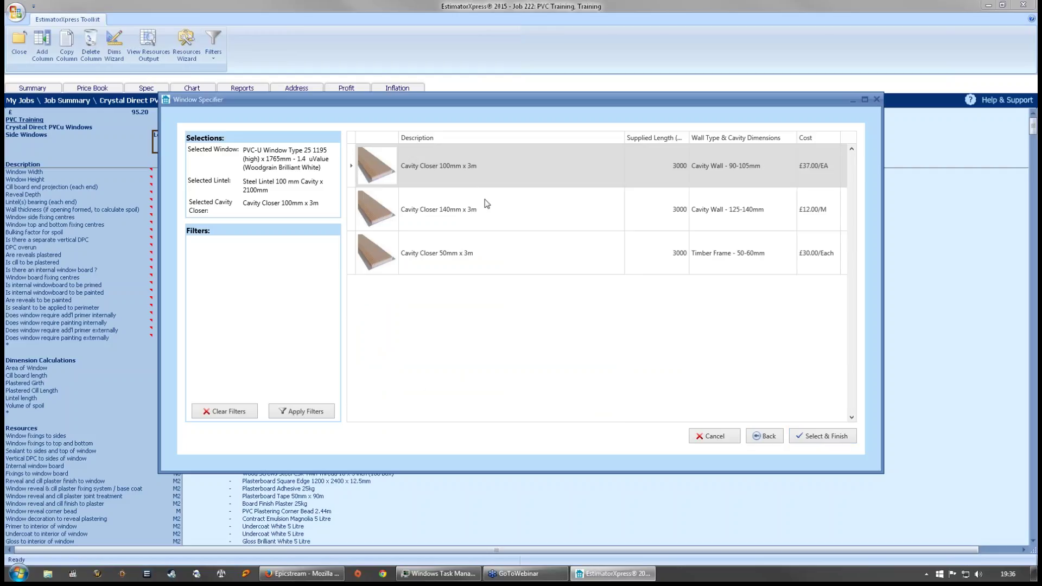
left_click(543, 159)
left_click(825, 436)
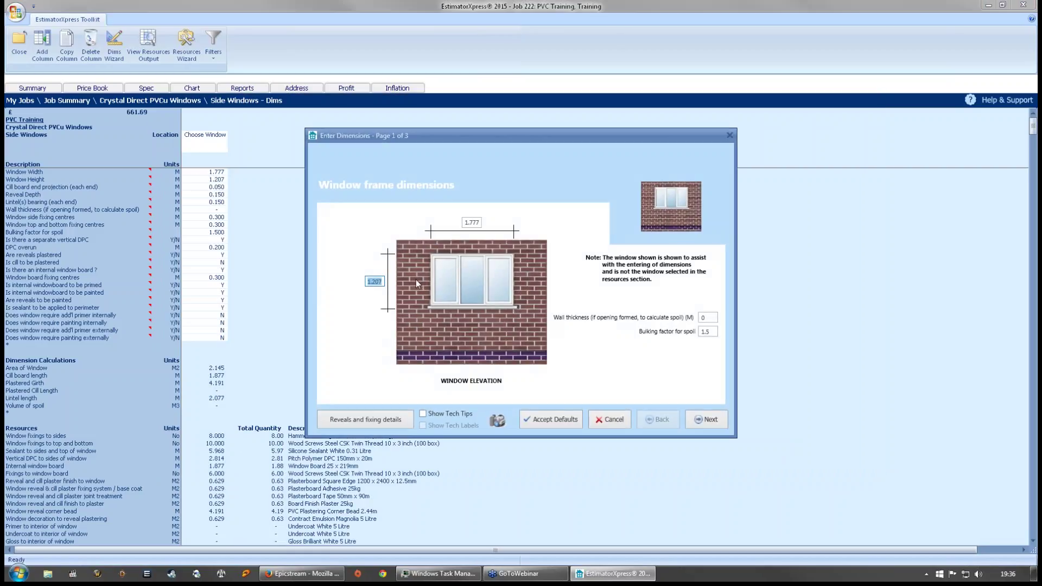
- Accept the 1.777 m width and 1.207 m height, check the reveals, and finish all three pages
key("End")
left_click(480, 223)
left_click(374, 281)
left_click(479, 224)
left_click(383, 421)
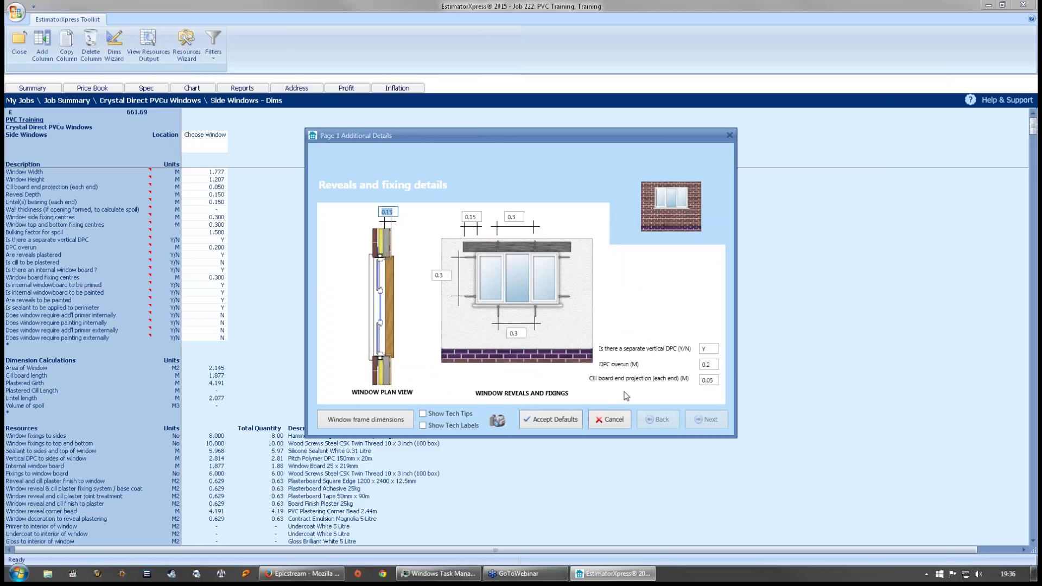
left_click(707, 420)
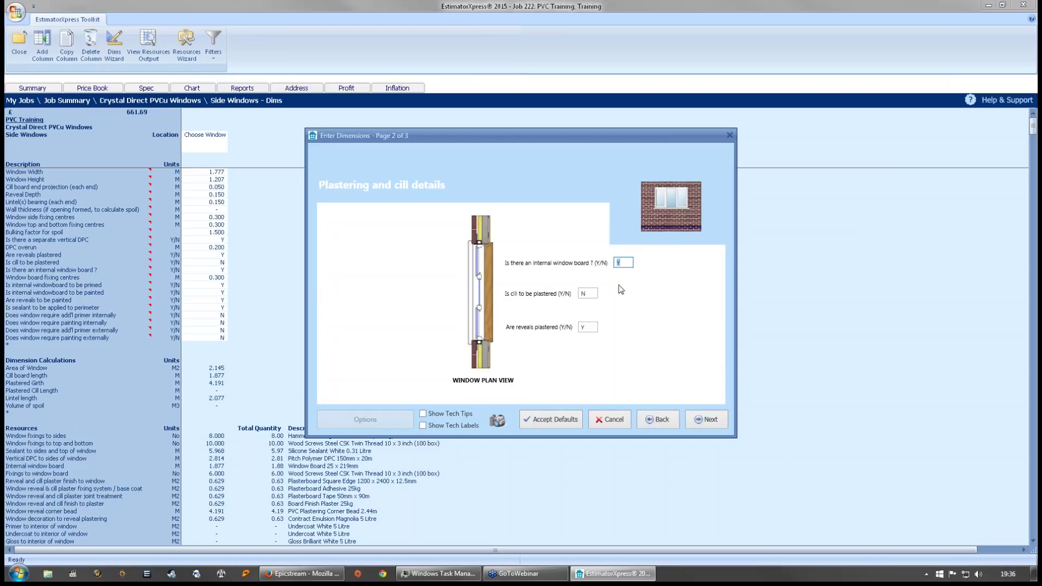
left_click(706, 426)
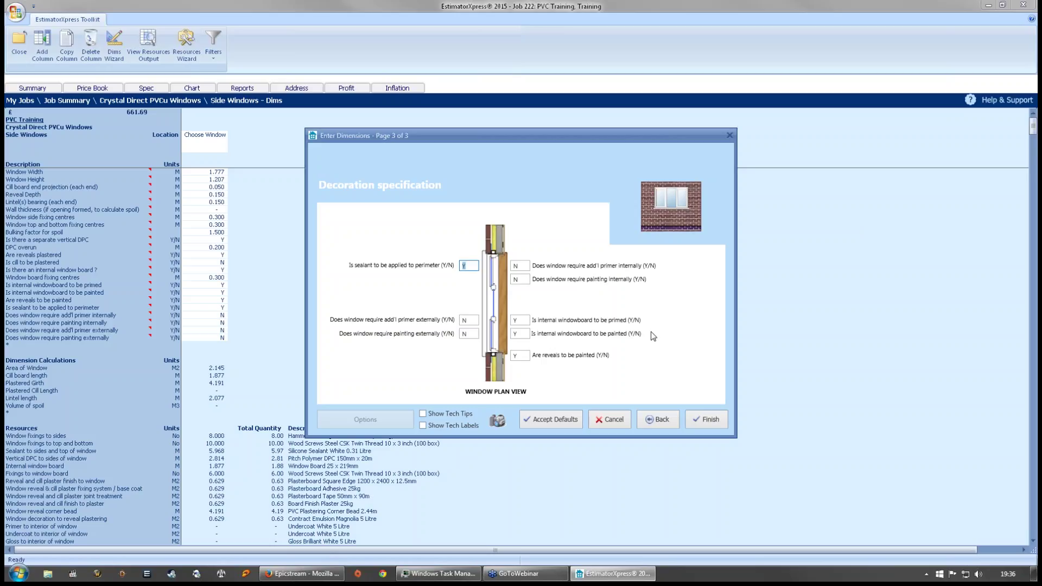
left_click(707, 419)
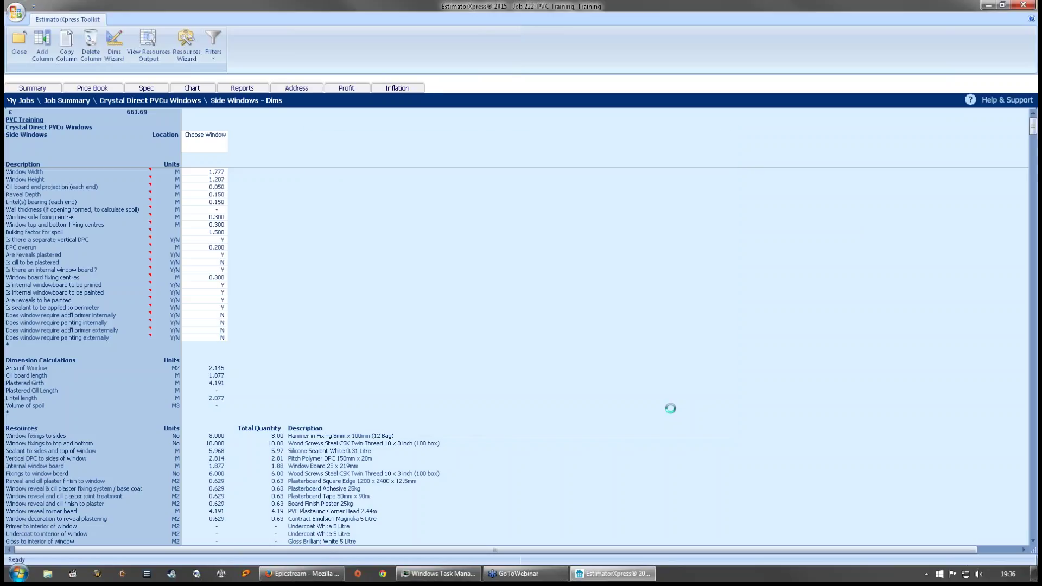
- Try adding a window column, dismiss the one-column warning, and close the Side Windows sheet
left_click(320, 208)
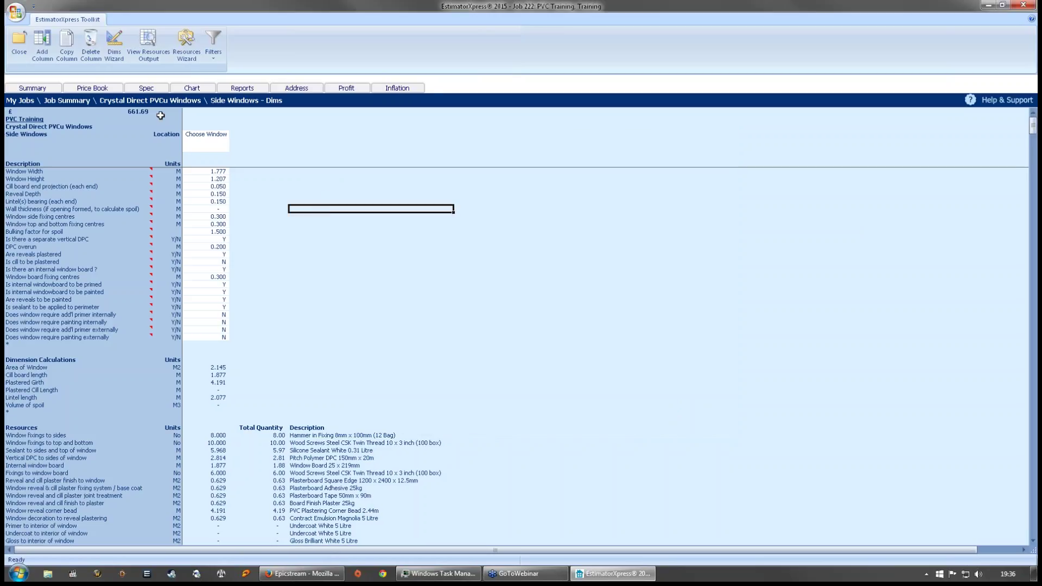
left_click(44, 44)
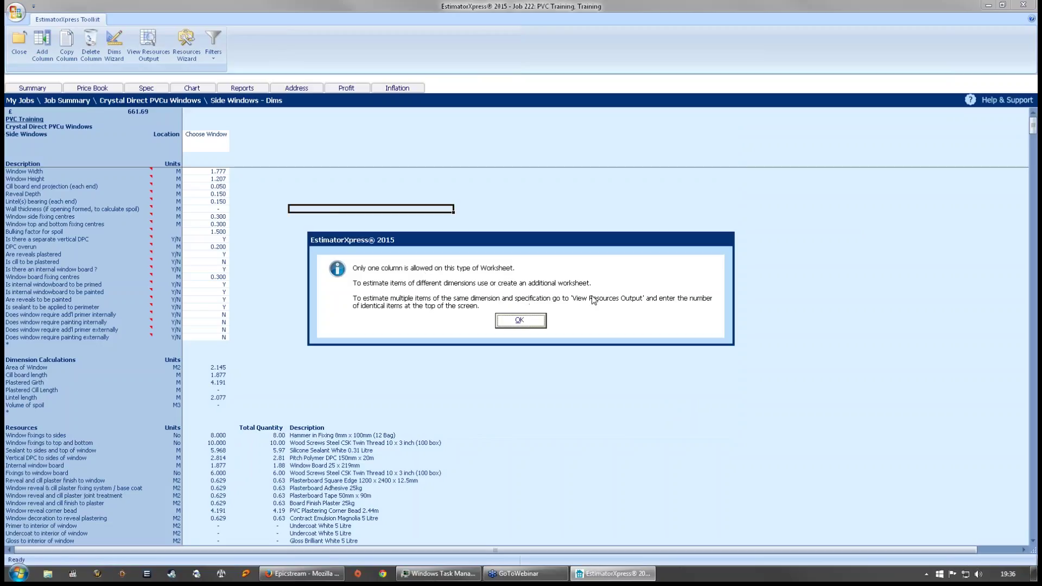
left_click(529, 323)
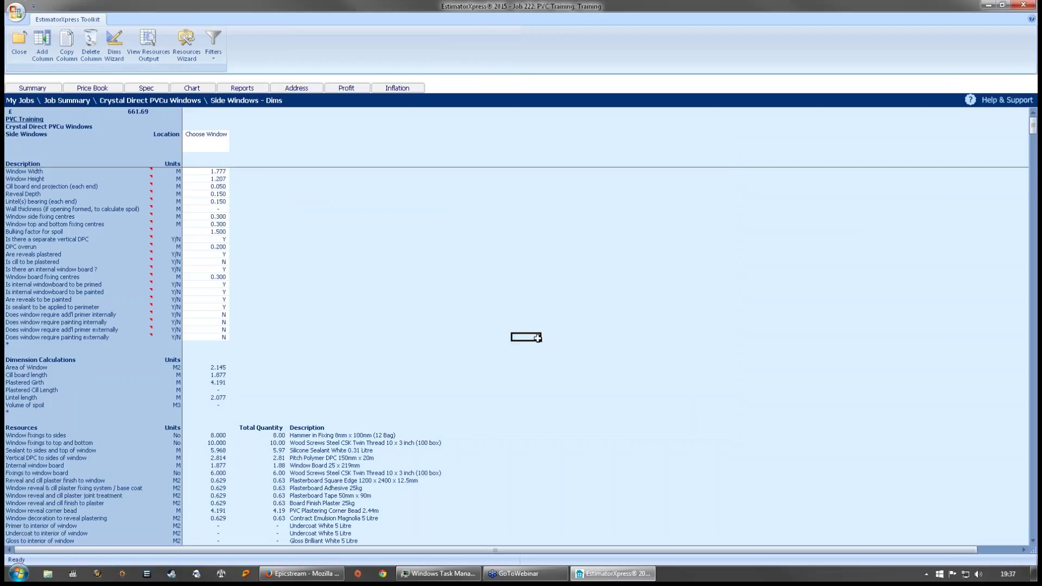
left_click(17, 56)
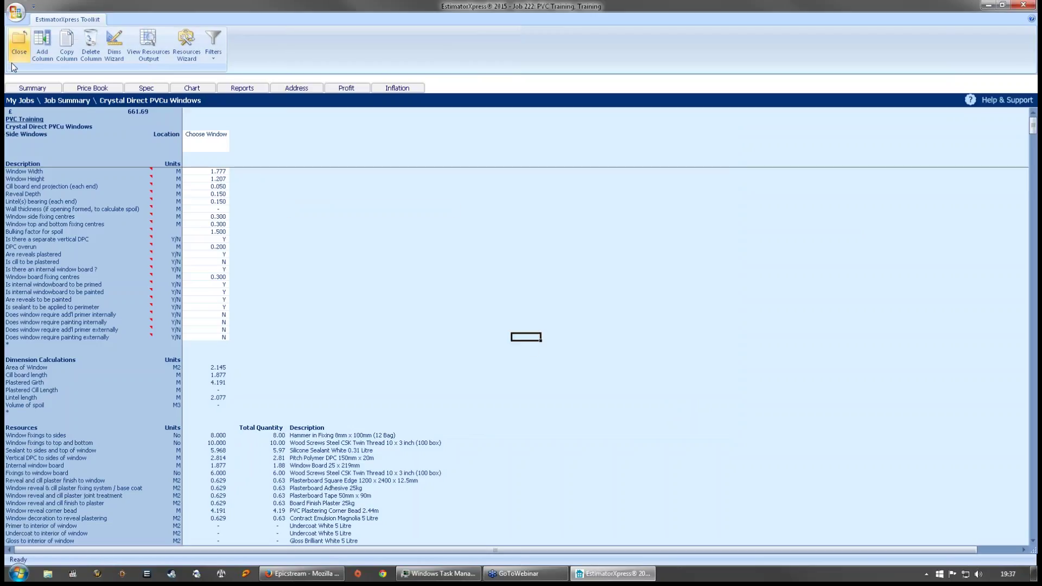
left_click(325, 133)
- Set the number of identical Side Windows to 2, doubling the cost to £1,323.38
type("2")
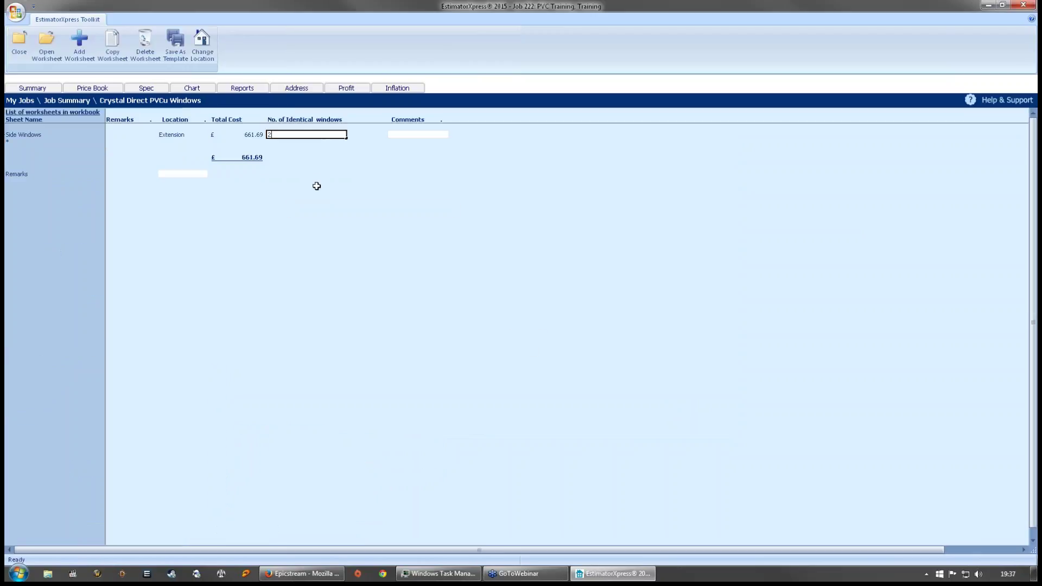
left_click(322, 204)
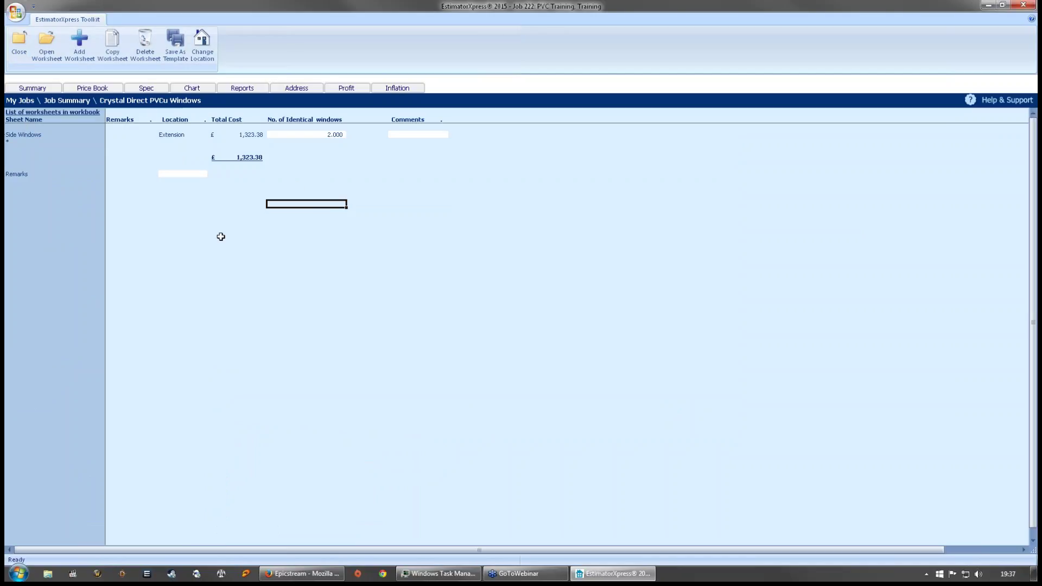
left_click(30, 140)
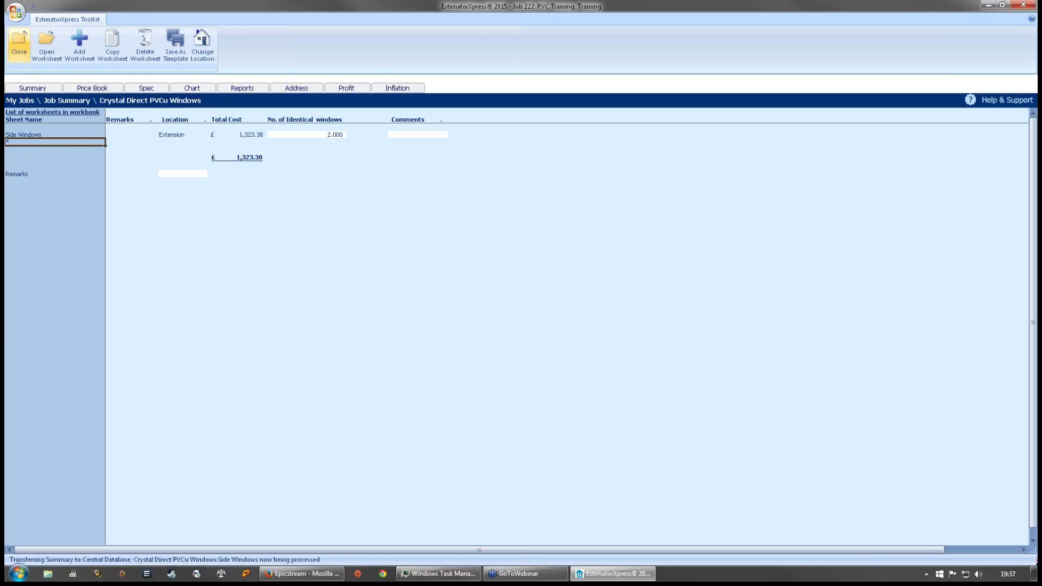
- Close the PVCu Windows workbook as Completed and highlight the PVCu French Doors workbook
left_click(19, 44)
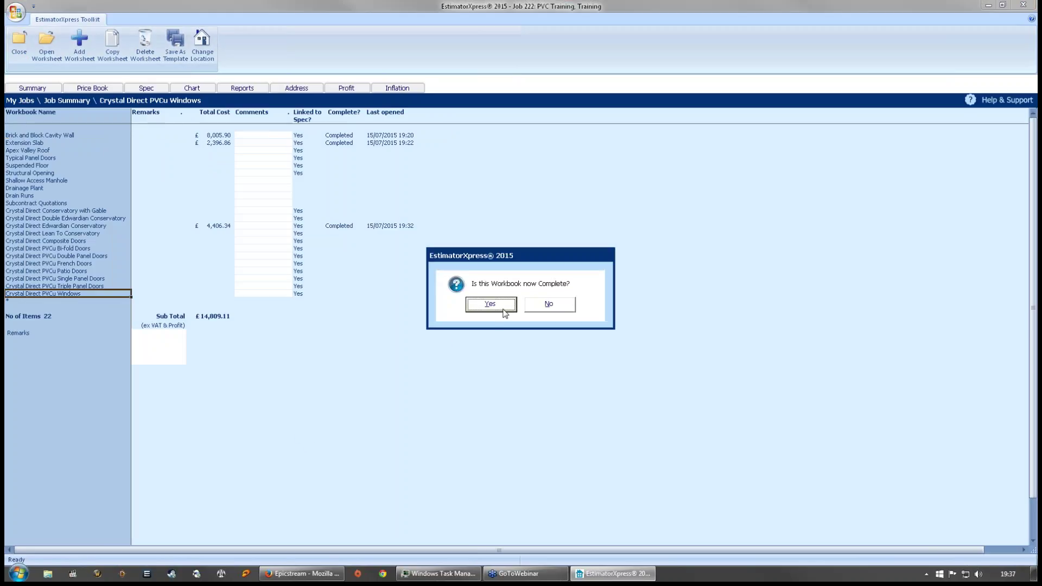
left_click(490, 305)
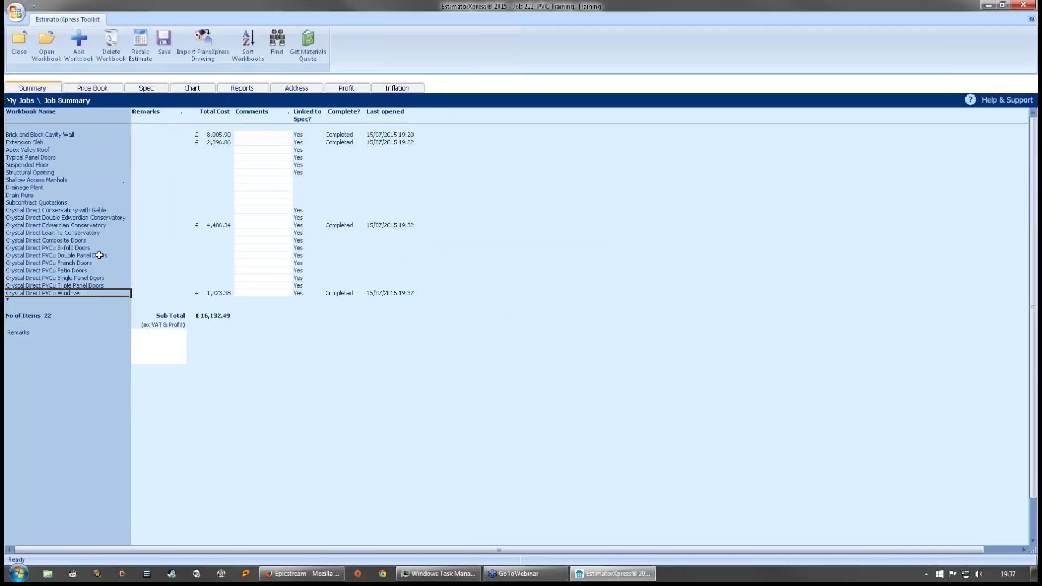
left_click(100, 255)
left_click(88, 264)
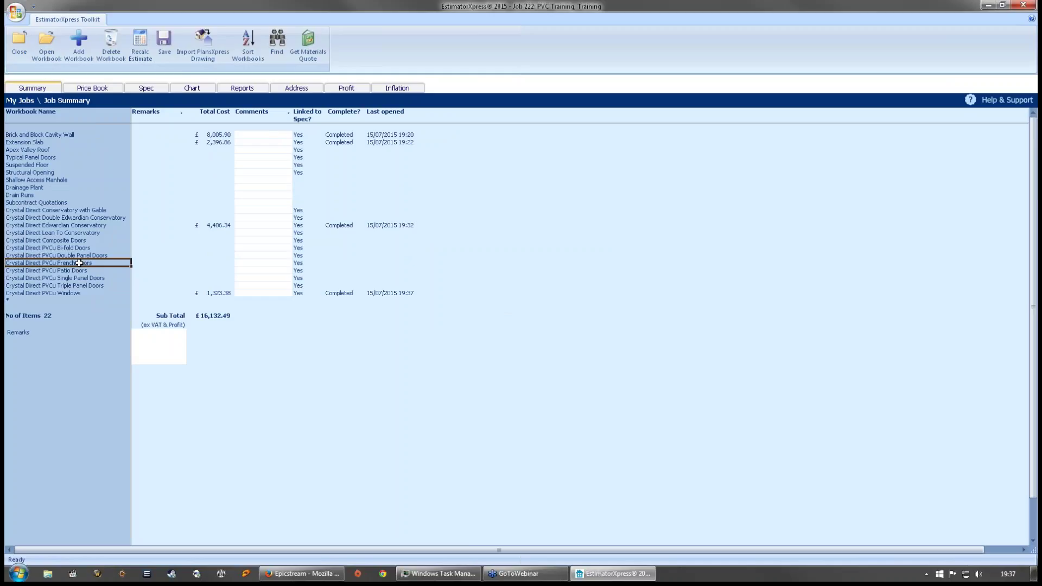
- Add a Door worksheet located in Extension to the Crystal Direct PVCu French Doors workbook
double_click(80, 262)
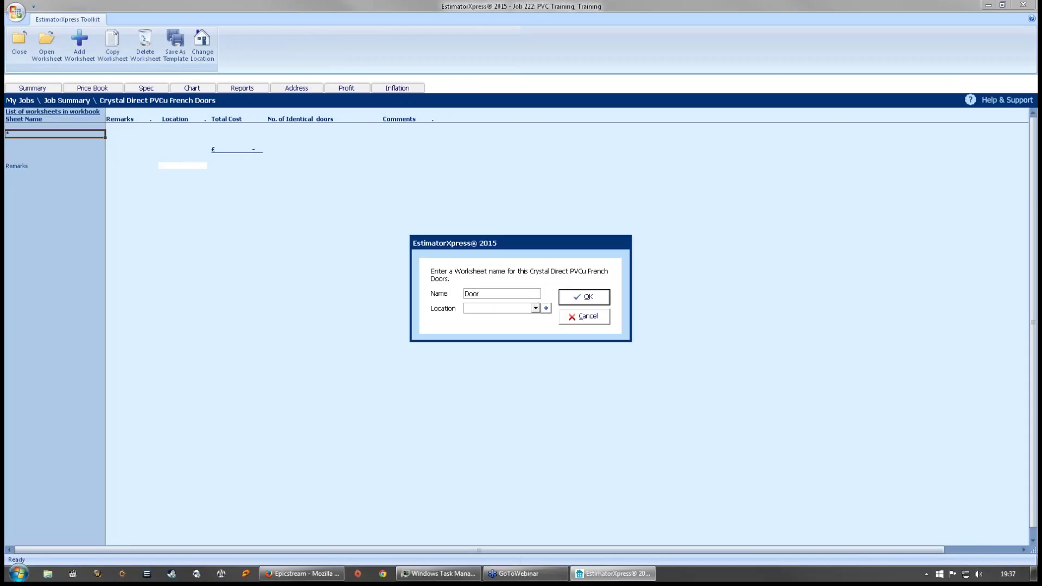
type("Extension")
left_click(585, 299)
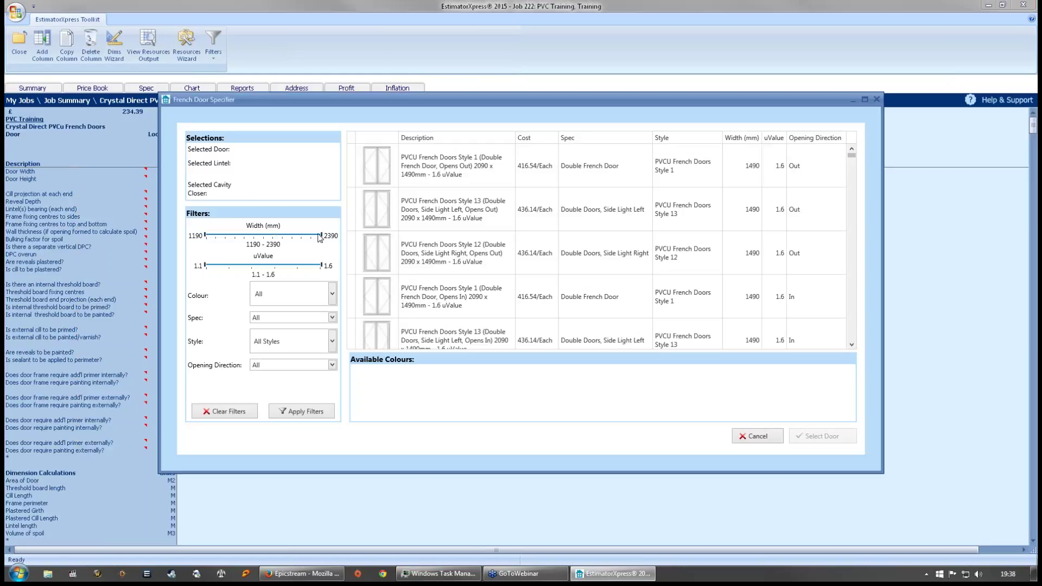
- Limit the door width range to 1560-2070 and the uValue to 1.5-1.6
left_click_drag(322, 237, 269, 237)
left_click_drag(205, 235, 239, 236)
left_click_drag(239, 237, 246, 237)
left_click_drag(205, 266, 273, 266)
- Filter doors to Woodgrain Brilliant White colour and the Double French Door spec
left_click(291, 302)
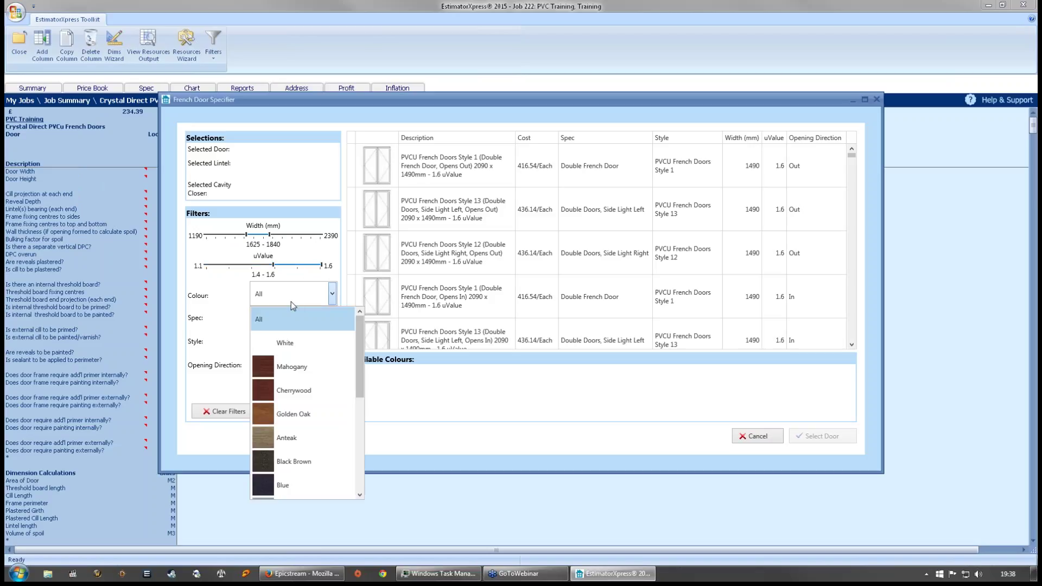
left_click_drag(360, 358, 361, 470)
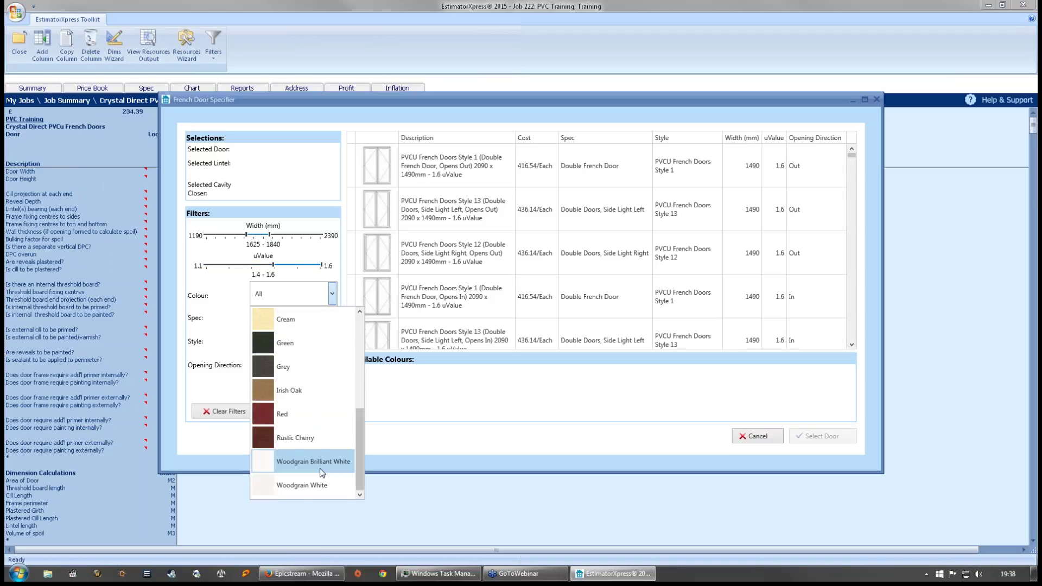
left_click(318, 462)
left_click(331, 317)
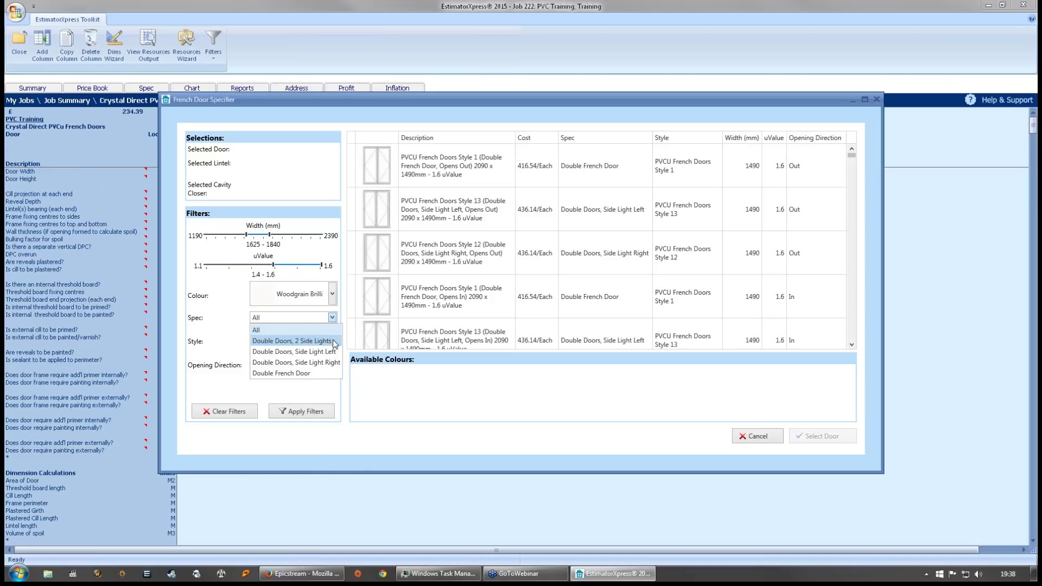
left_click(321, 371)
left_click(332, 318)
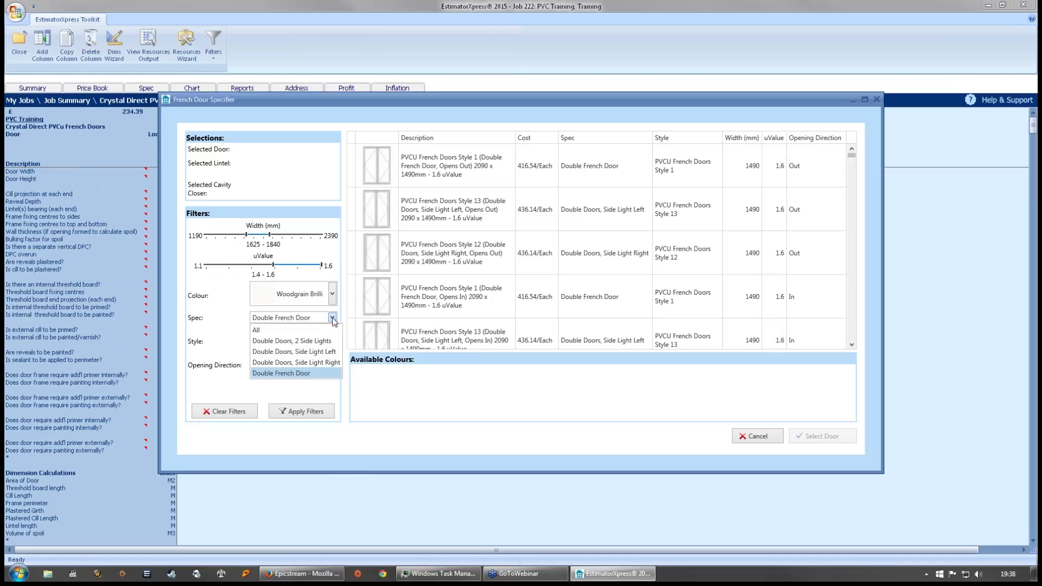
left_click(315, 386)
- Filter to PVCU French Doors Style 3 opening out and apply the filters
left_click(309, 350)
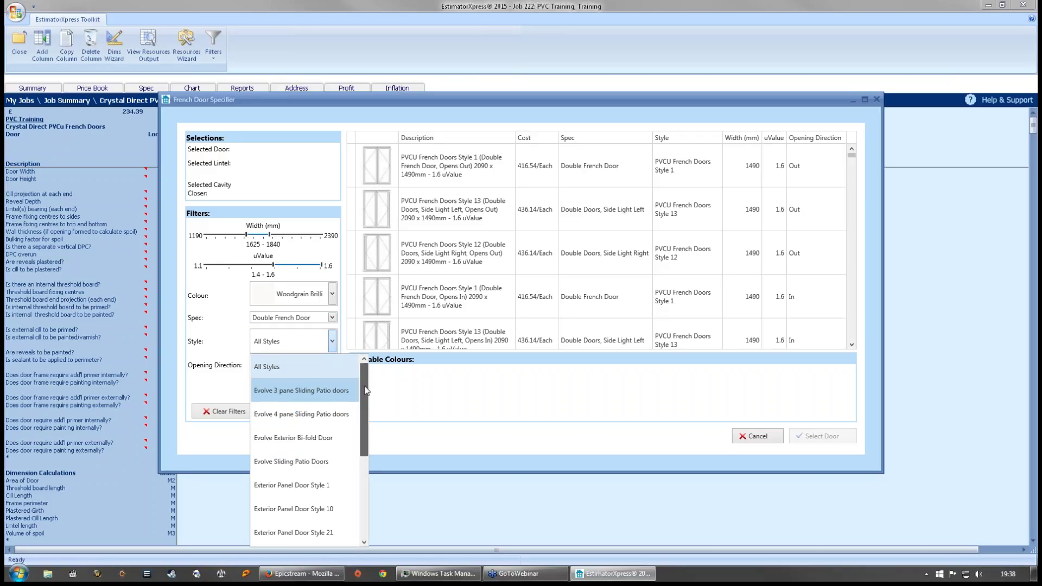
scroll(364, 446, "down", 2)
scroll(364, 446, "down", 2)
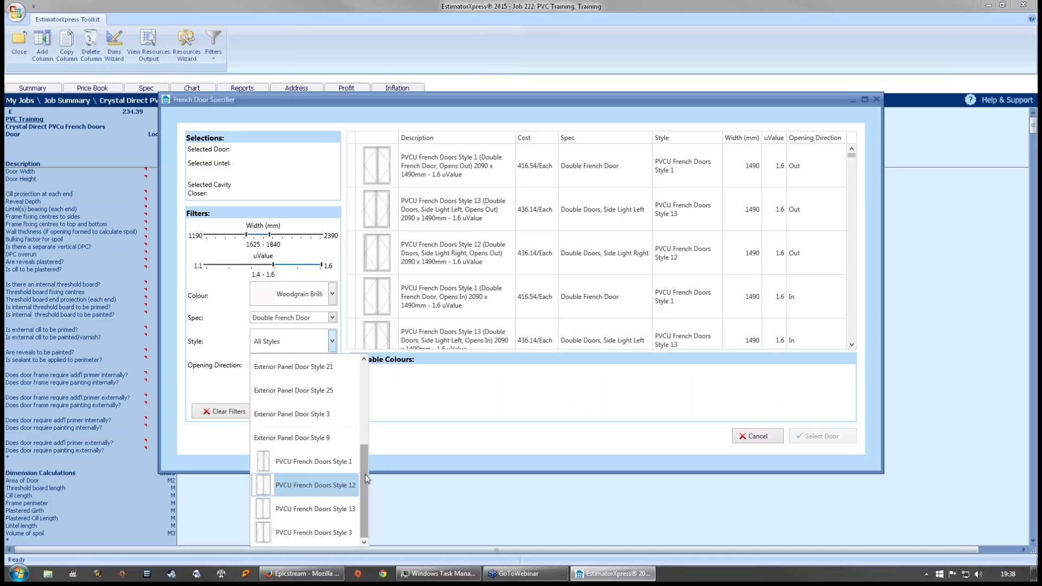
left_click_drag(365, 479, 373, 525)
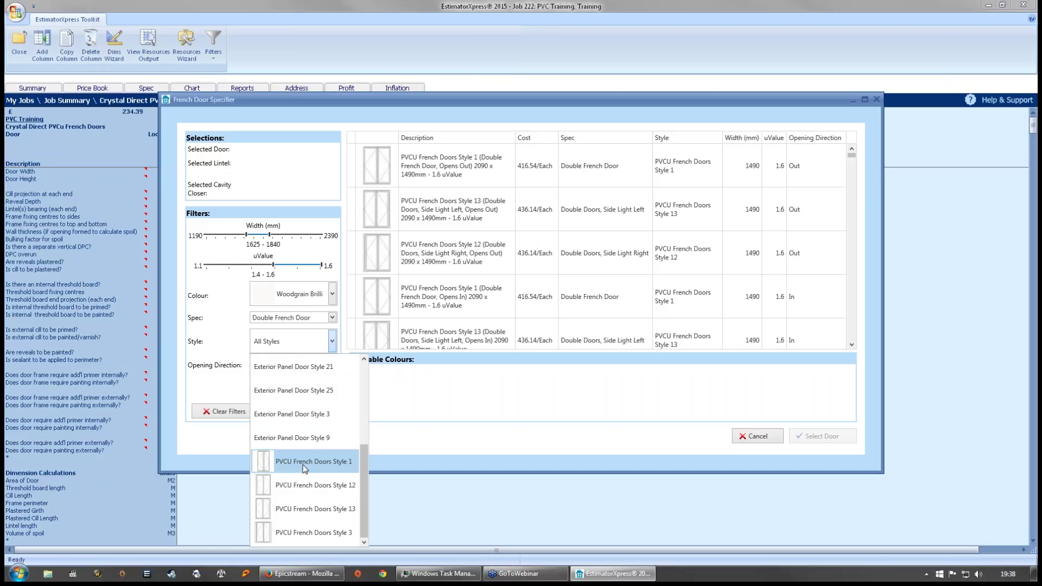
left_click(299, 536)
left_click(295, 364)
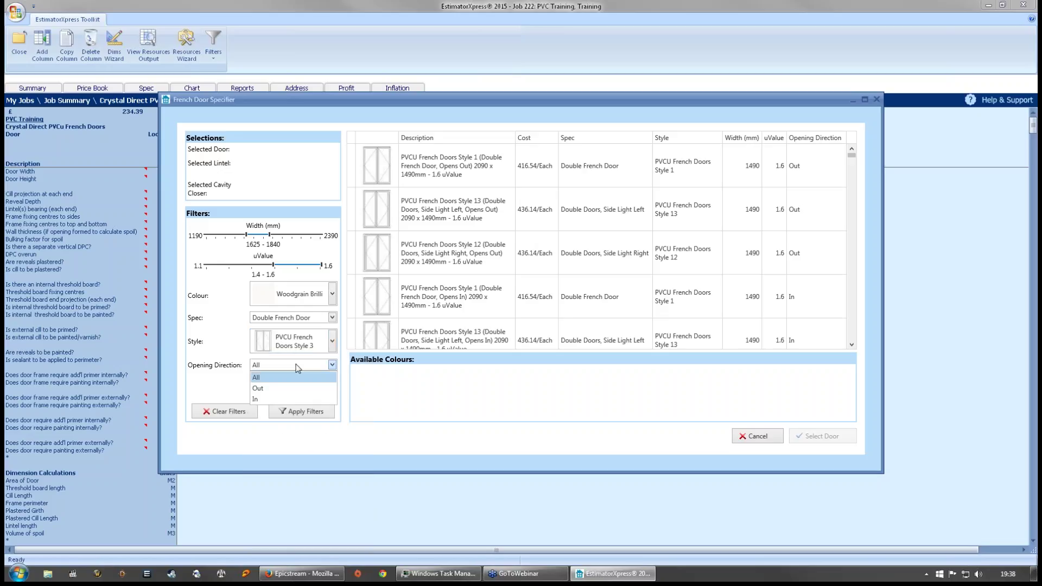
left_click(266, 388)
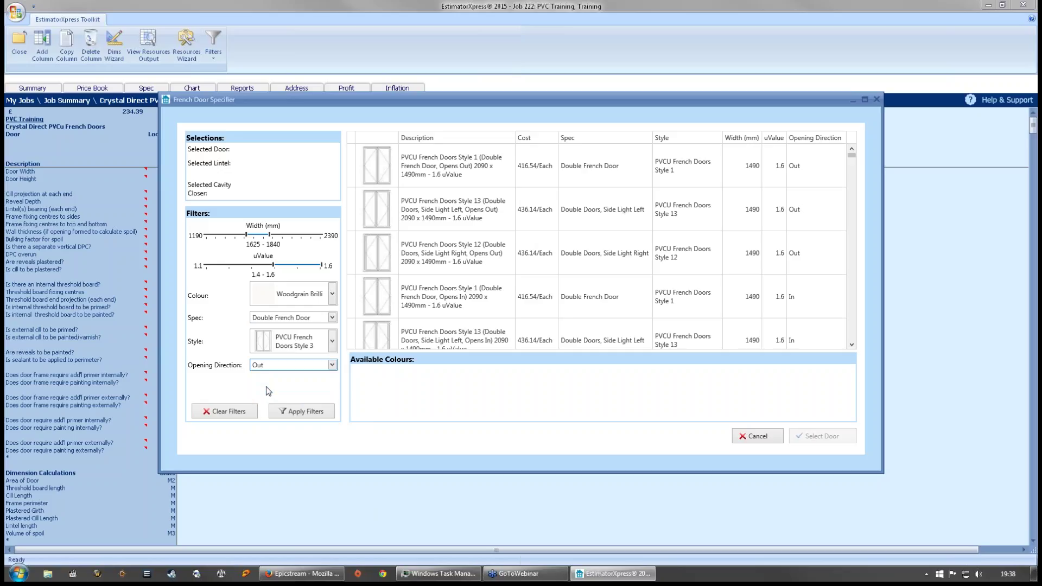
left_click(303, 413)
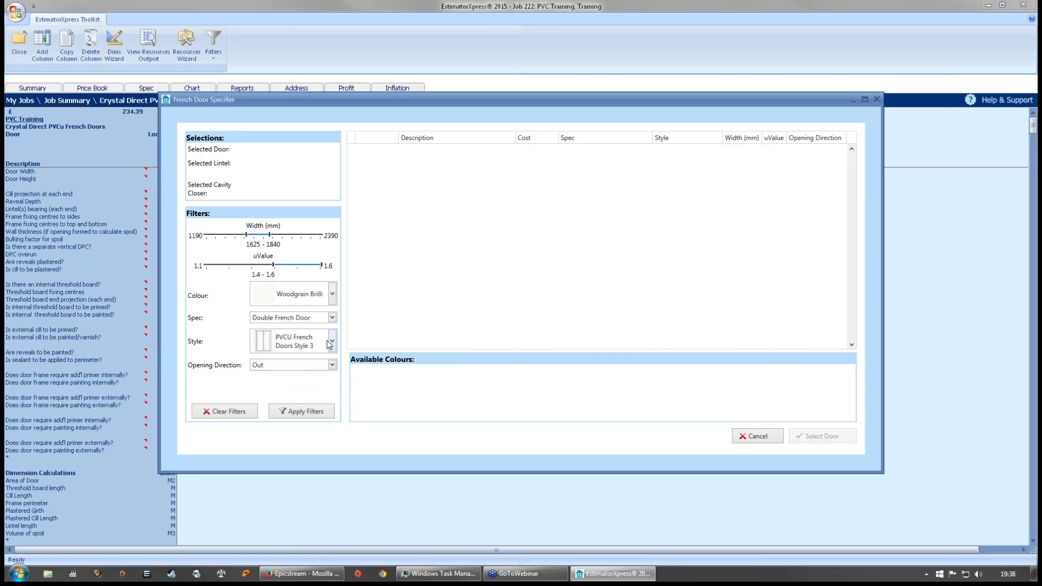
- Switch to opening In with Exterior Panel Door Style 1, then clear all filters
left_click(324, 363)
left_click(274, 398)
left_click(332, 342)
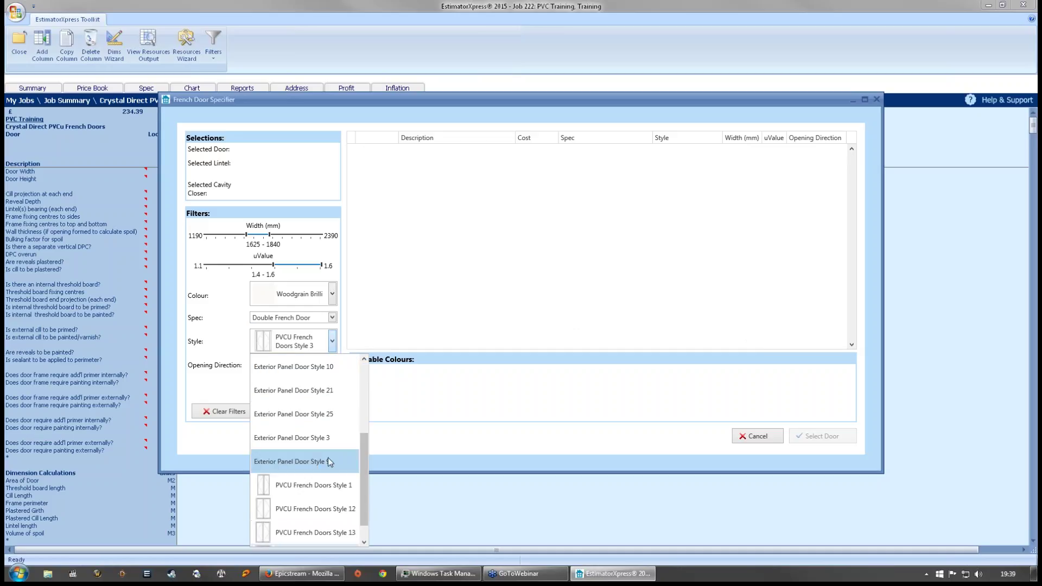
scroll(362, 452, "up", 1)
left_click(322, 406)
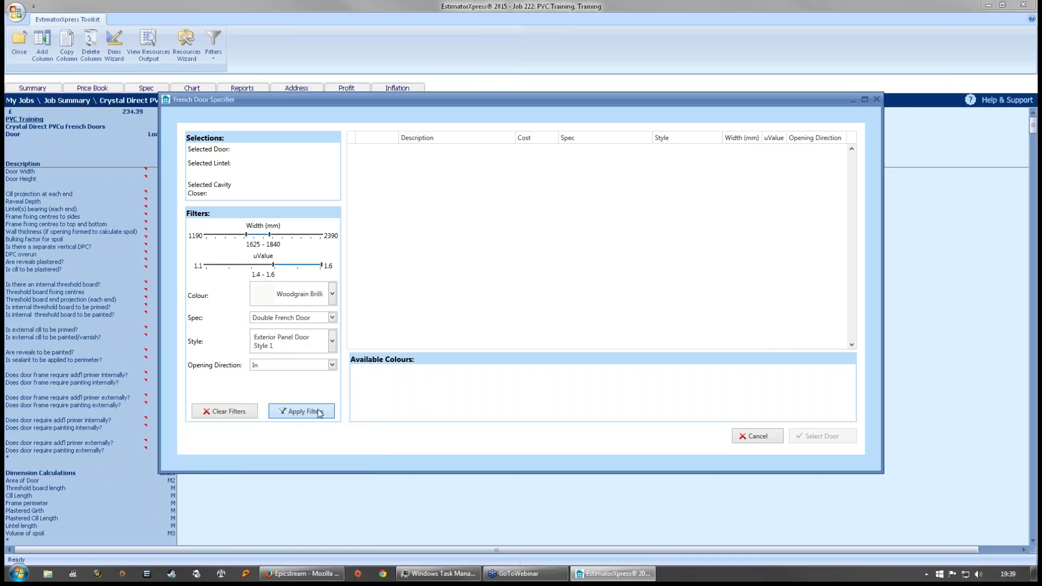
left_click(333, 317)
left_click(332, 317)
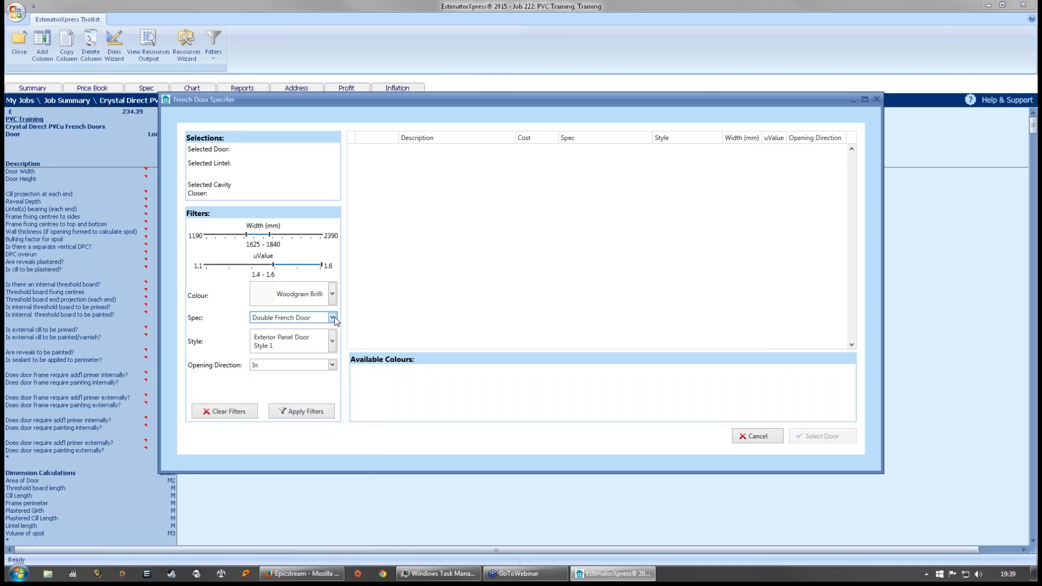
left_click(241, 411)
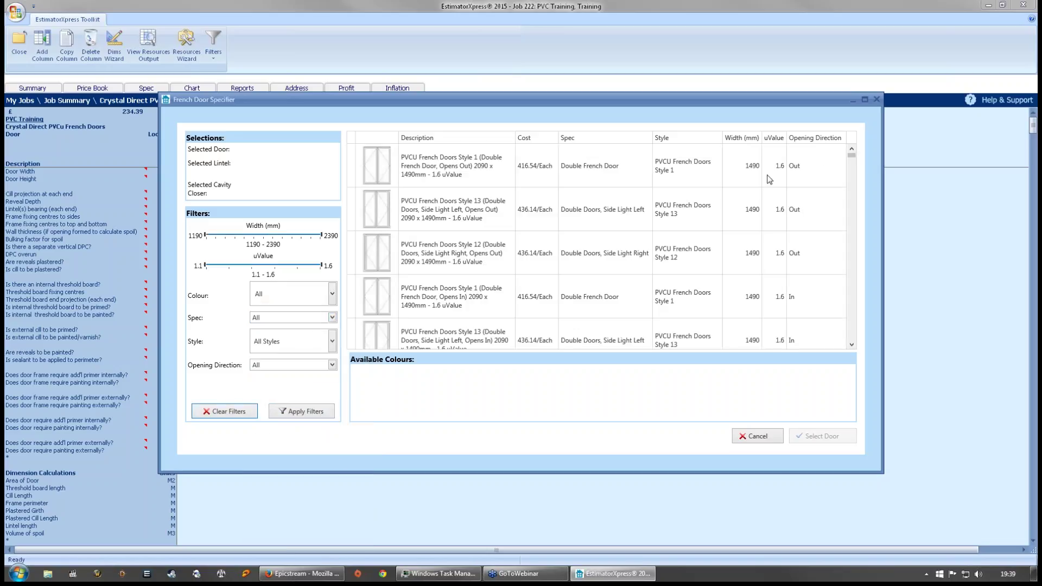
- Compare the Style 1, Style 13 and Style 12 side-light doors in the list
left_click(513, 166)
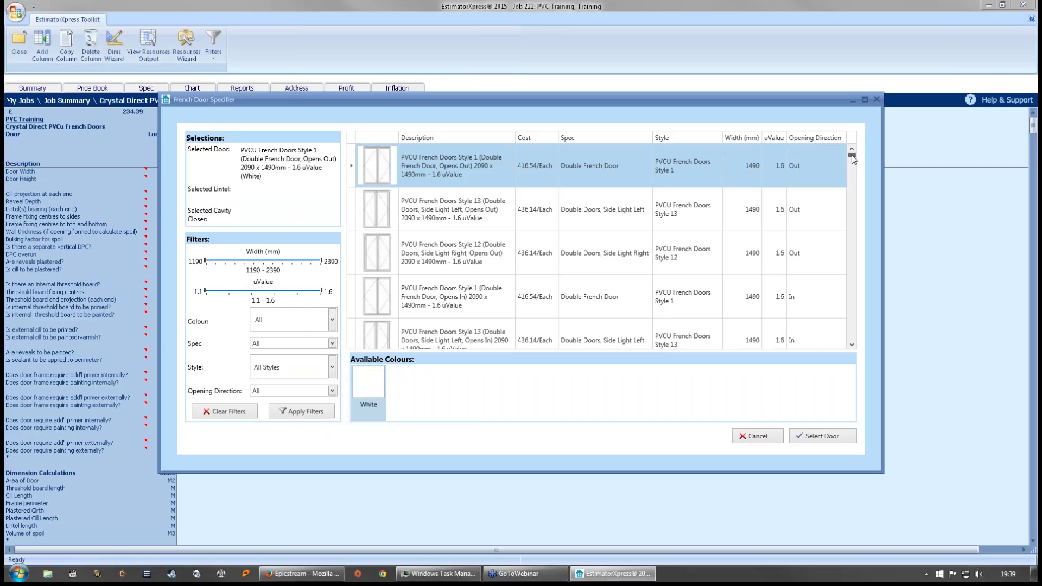
left_click_drag(852, 157, 852, 187)
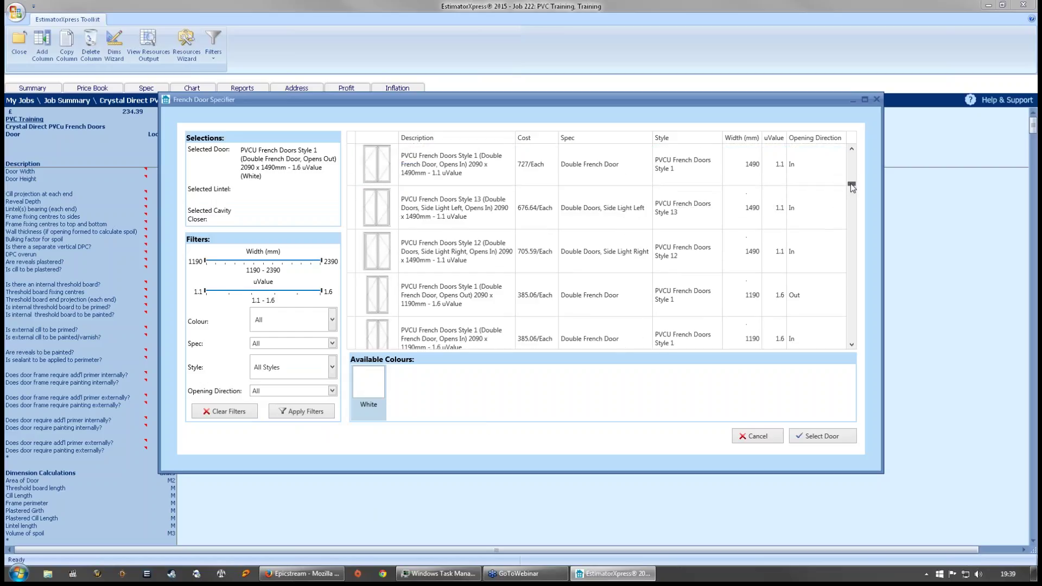
left_click(426, 220)
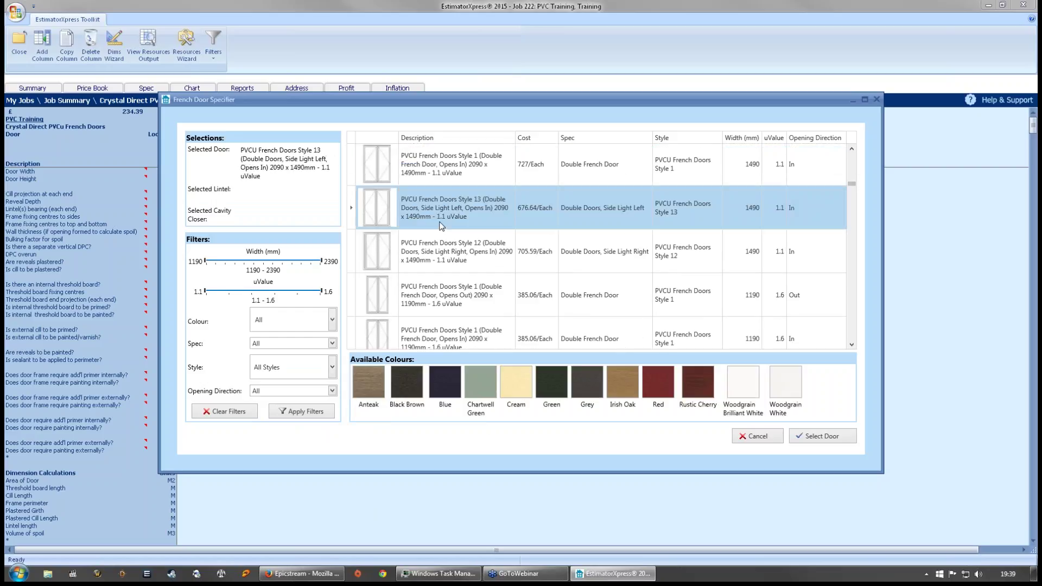
left_click(451, 298)
left_click(447, 227)
mouse_move(851, 184)
left_mouse_down()
mouse_move(853, 152)
mouse_move(851, 184)
left_mouse_up()
left_click_drag(852, 304, 852, 273)
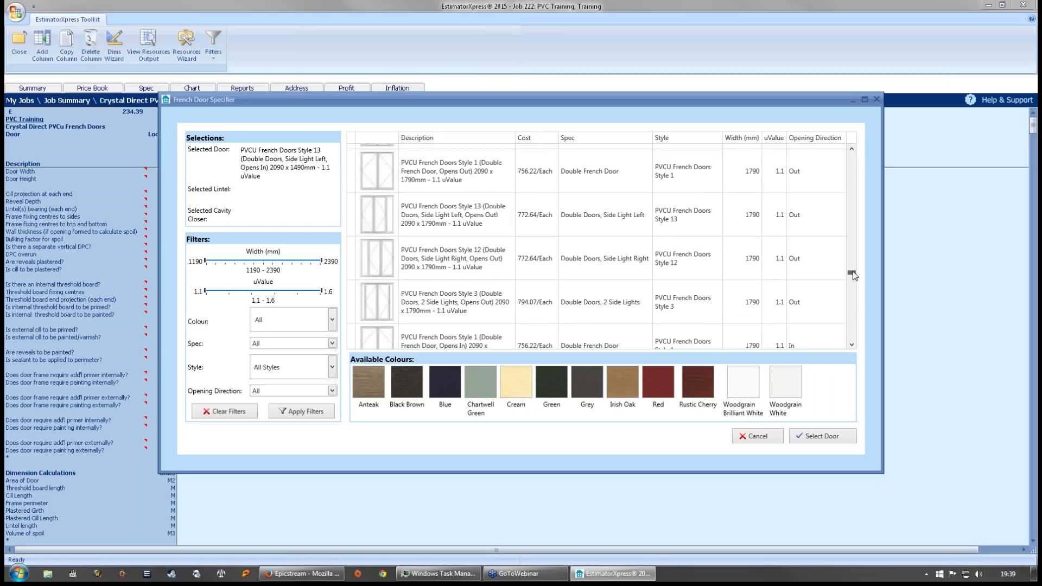
left_click(465, 259)
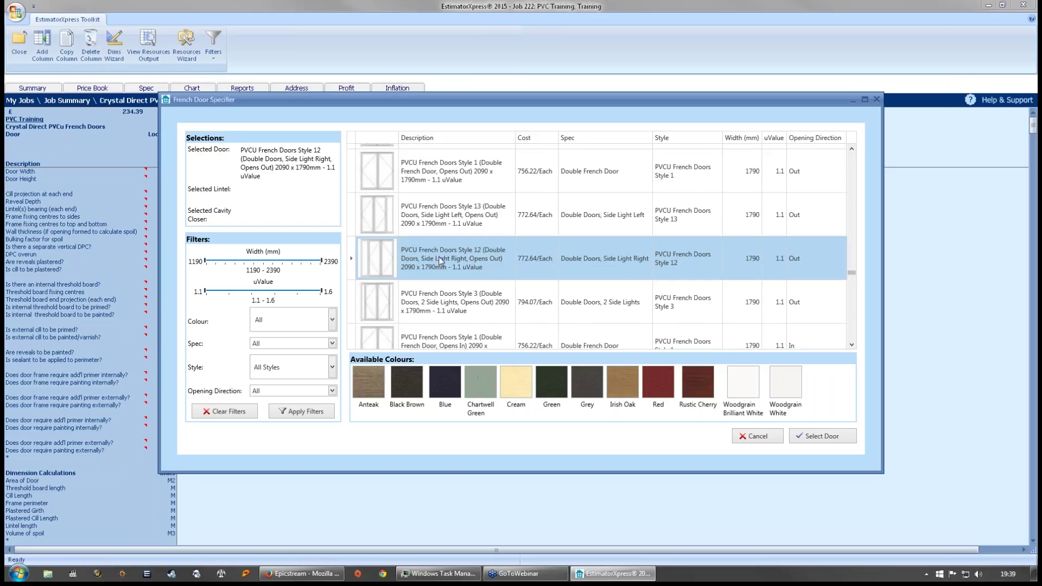
- Select the 2090 x 1790mm Style 1 opening-out door in Woodgrain Brilliant White
left_click(465, 169)
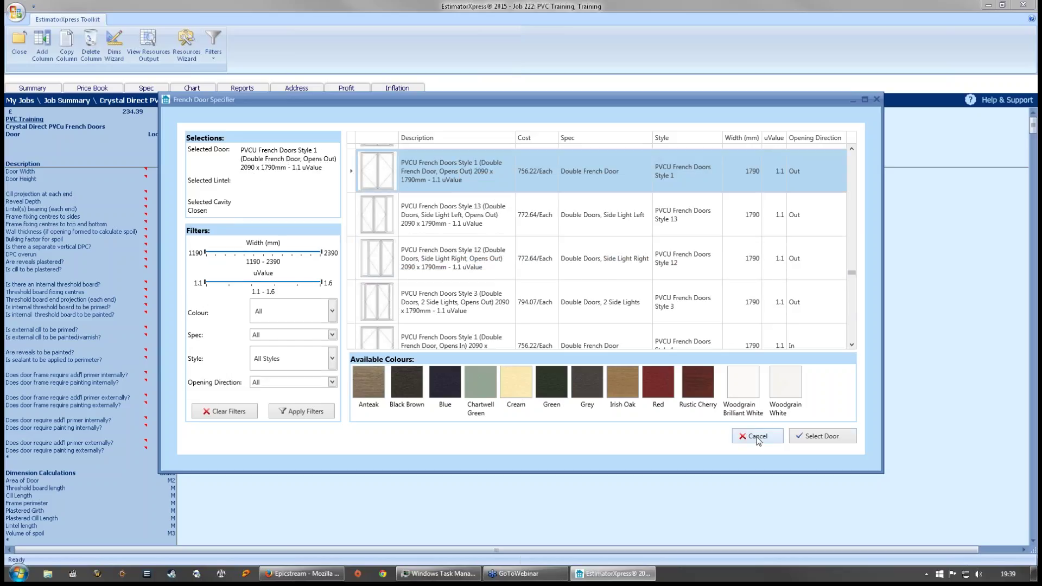
left_click(752, 386)
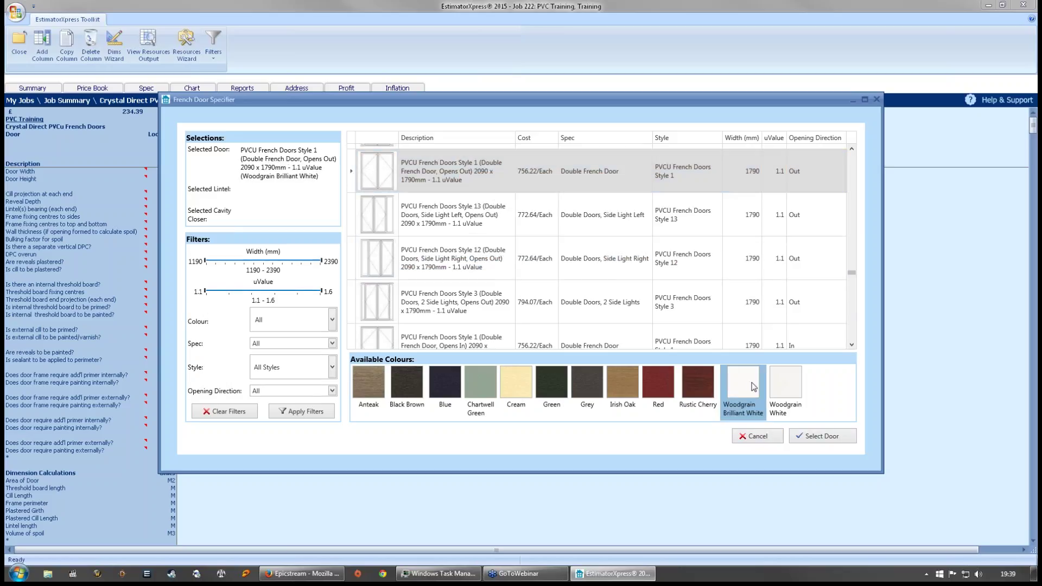
left_click(836, 436)
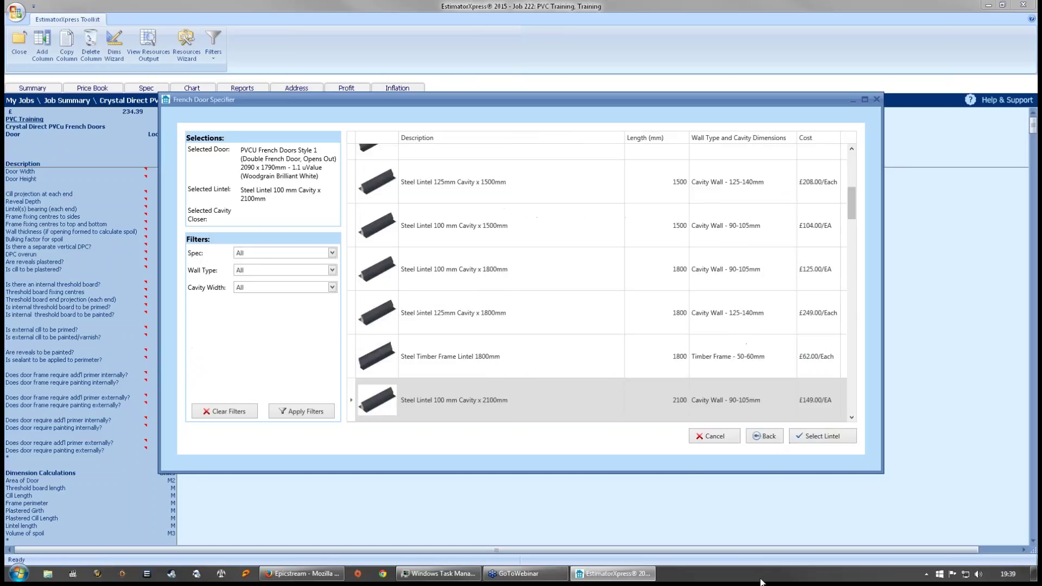
- Filter lintels to Cavity Wall with a 90-105mm cavity width, leaving spec as All
left_click(332, 253)
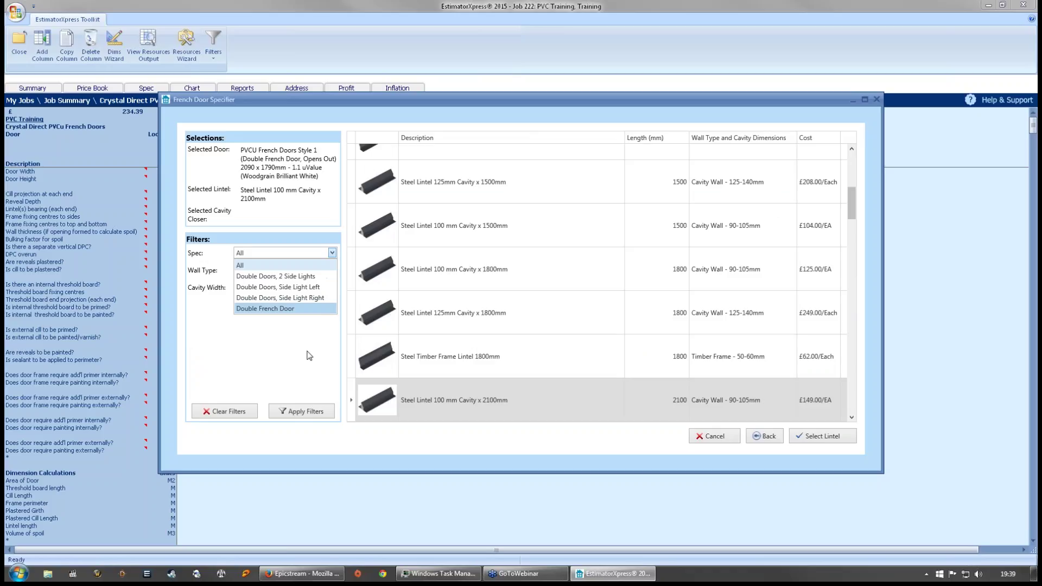
left_click(292, 347)
left_click(327, 271)
left_click(252, 293)
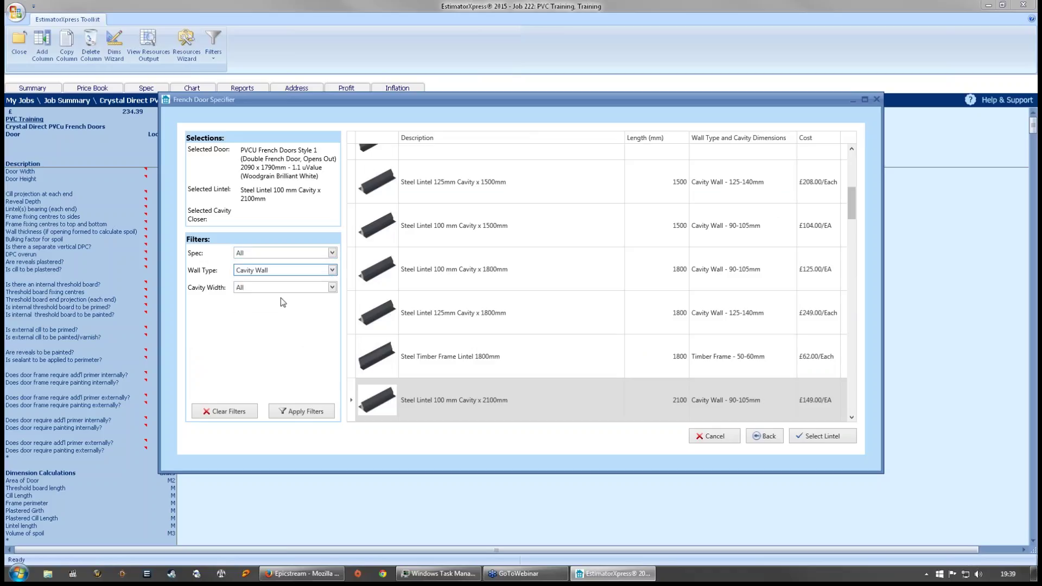
left_click(331, 287)
left_click(288, 312)
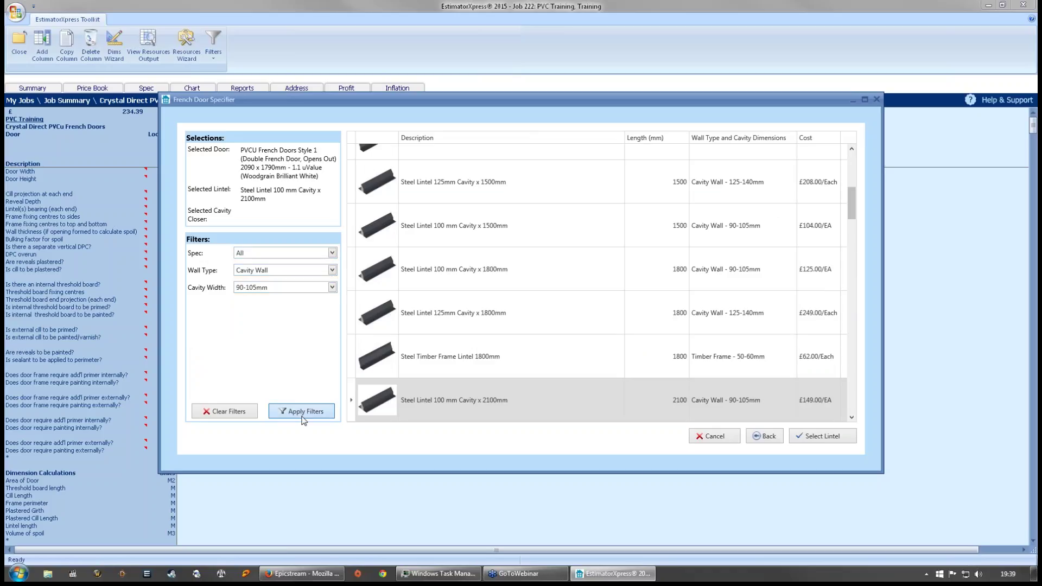
left_click(302, 413)
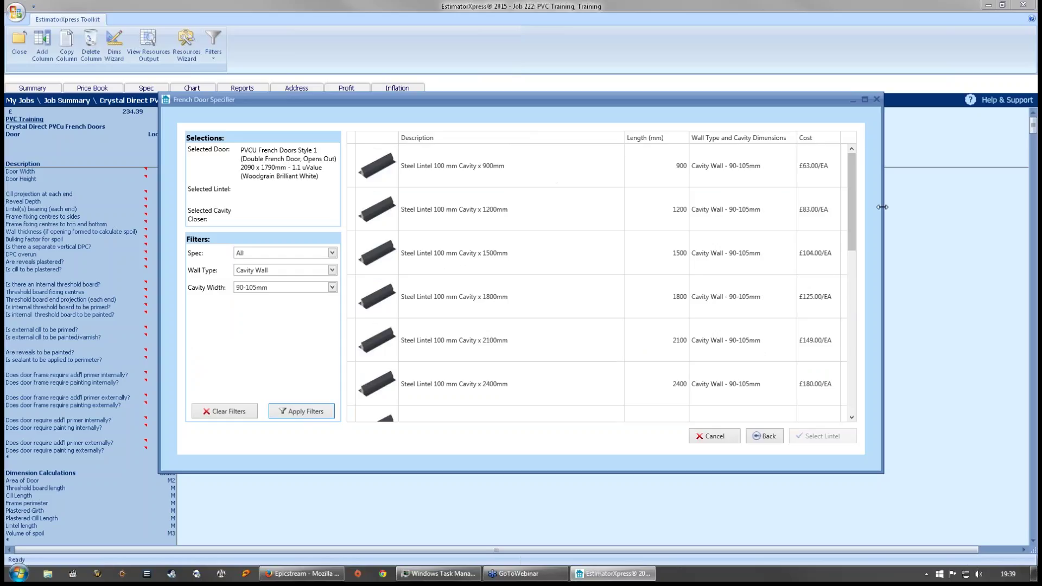
- Choose the 100 mm cavity x 2400mm steel lintel and the 100mm x 3m cavity closer
left_click(505, 385)
left_click(800, 440)
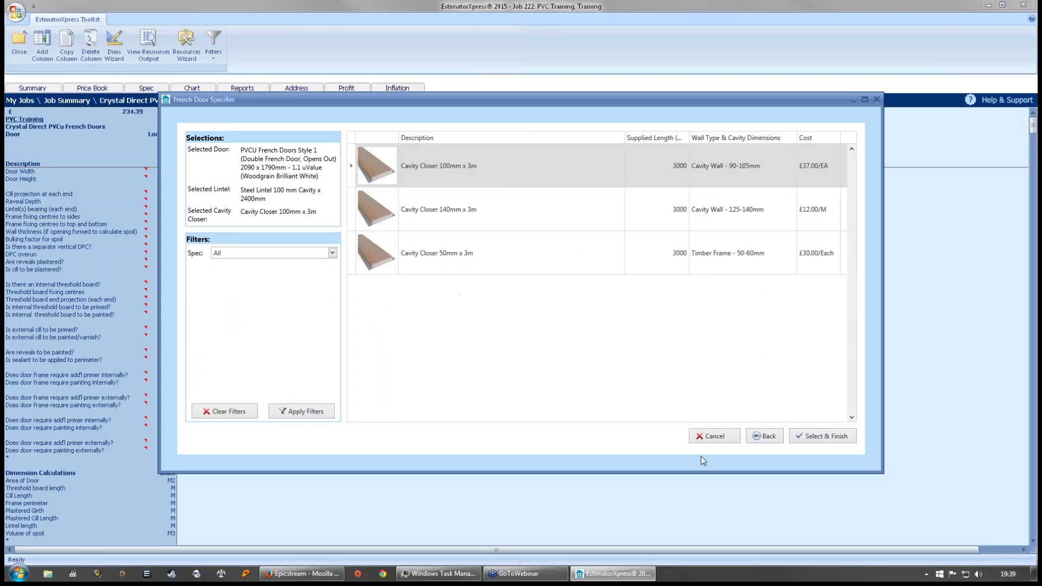
left_click(515, 166)
left_click(797, 439)
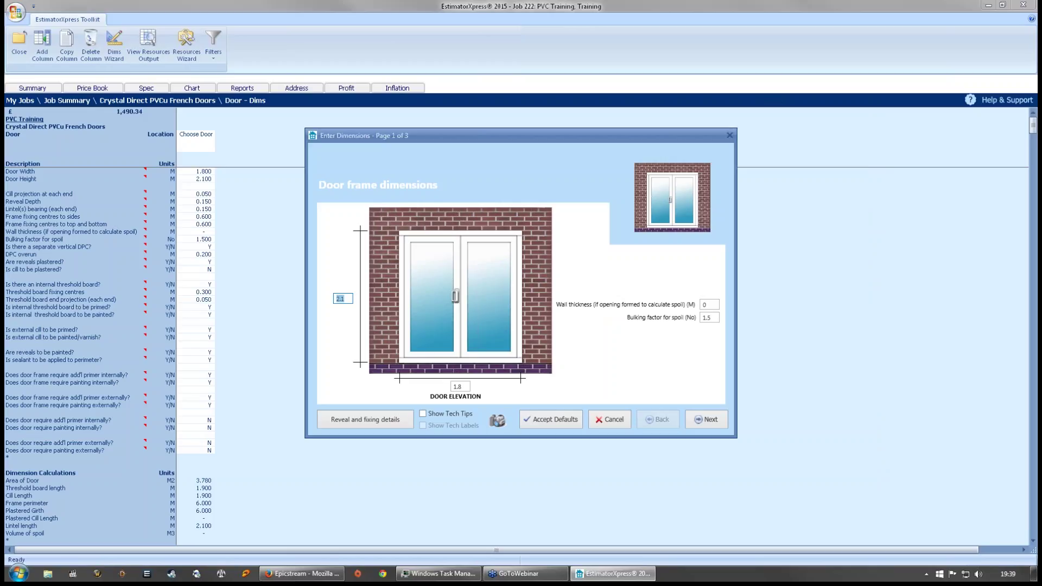
- Review the 1.8 m door width, then continue to the plastering and threshold details page
left_click(461, 386)
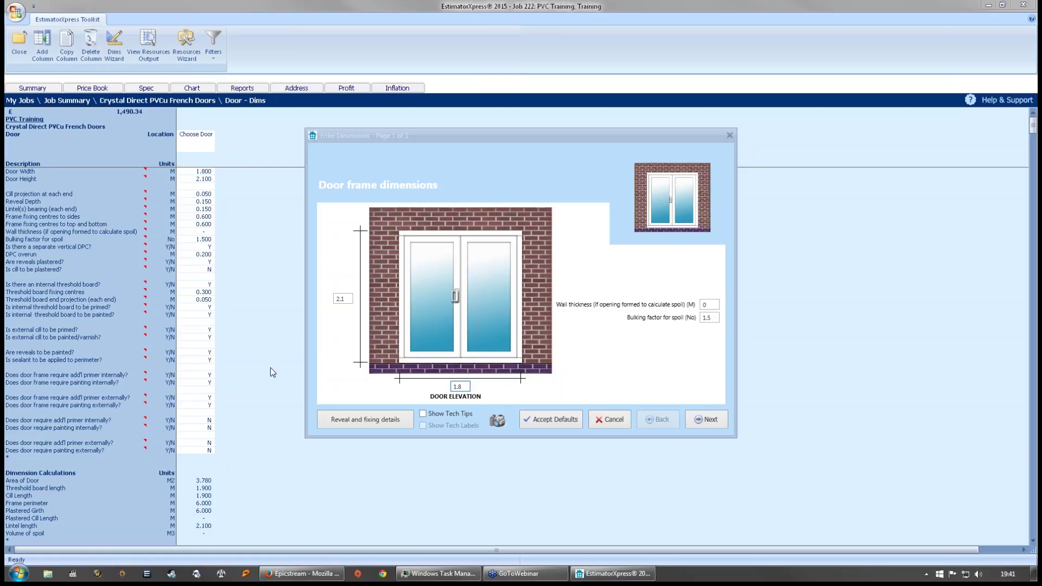
left_click(696, 411)
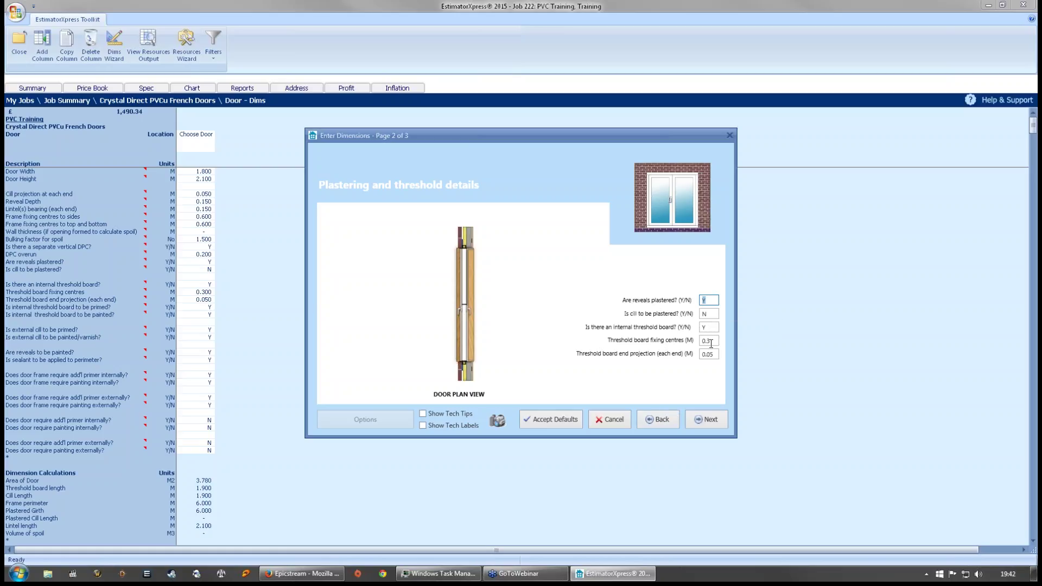
- Advance to the Page 3 decoration specification and finish the French door dimensions wizard
left_click(710, 420)
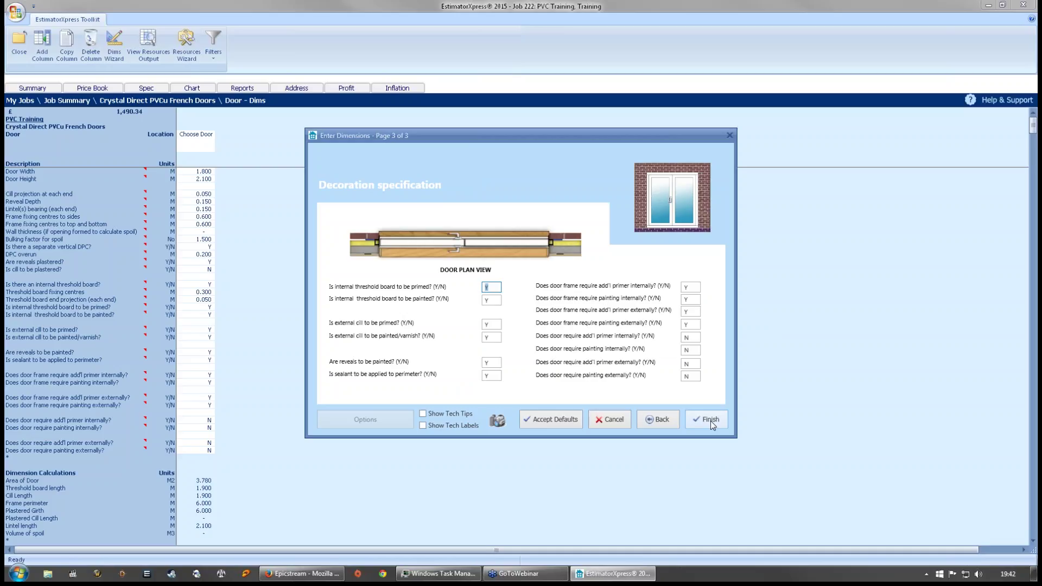
left_click(709, 419)
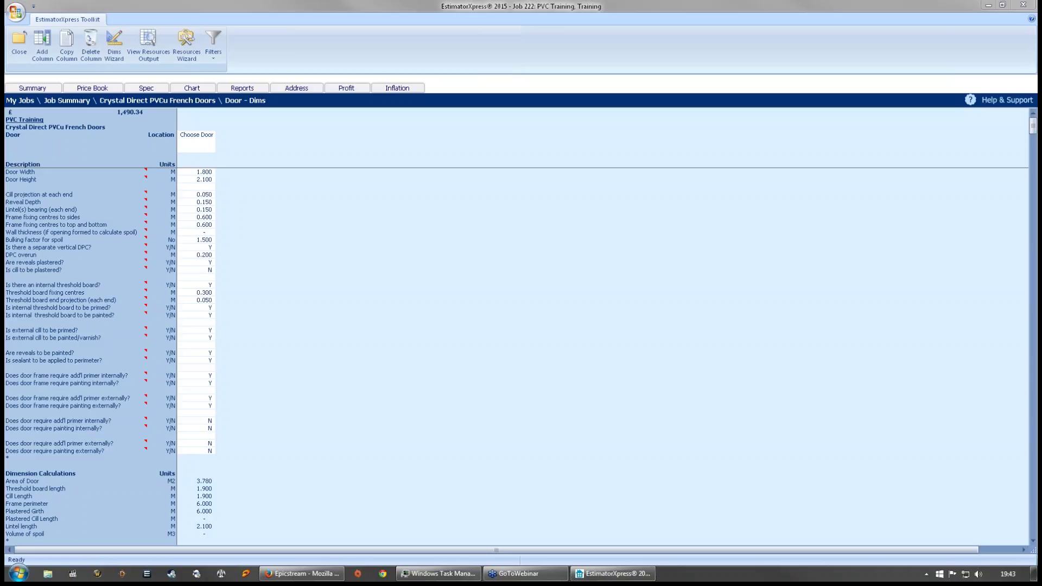
left_click(326, 402)
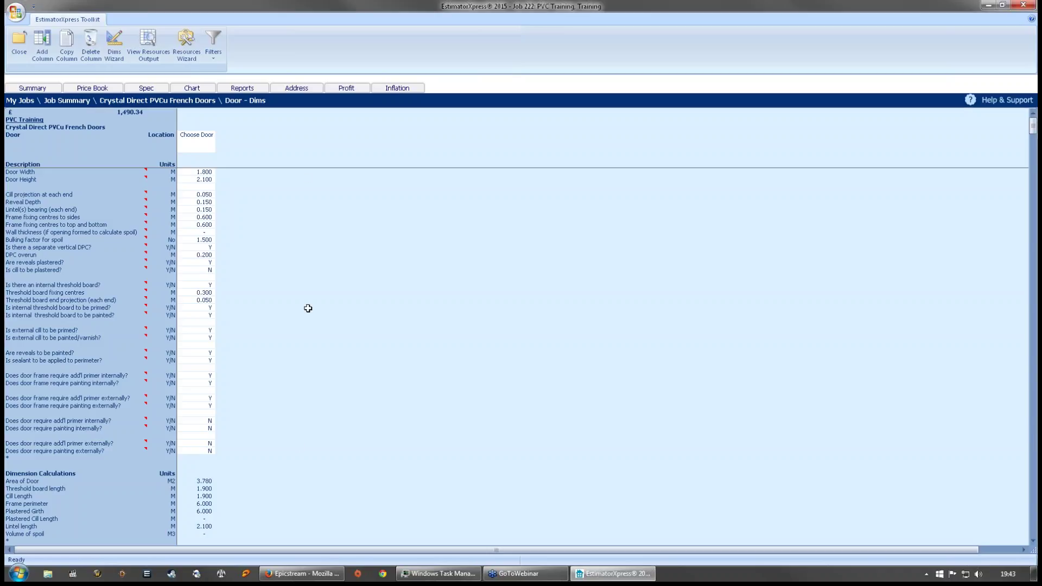
left_click(306, 164)
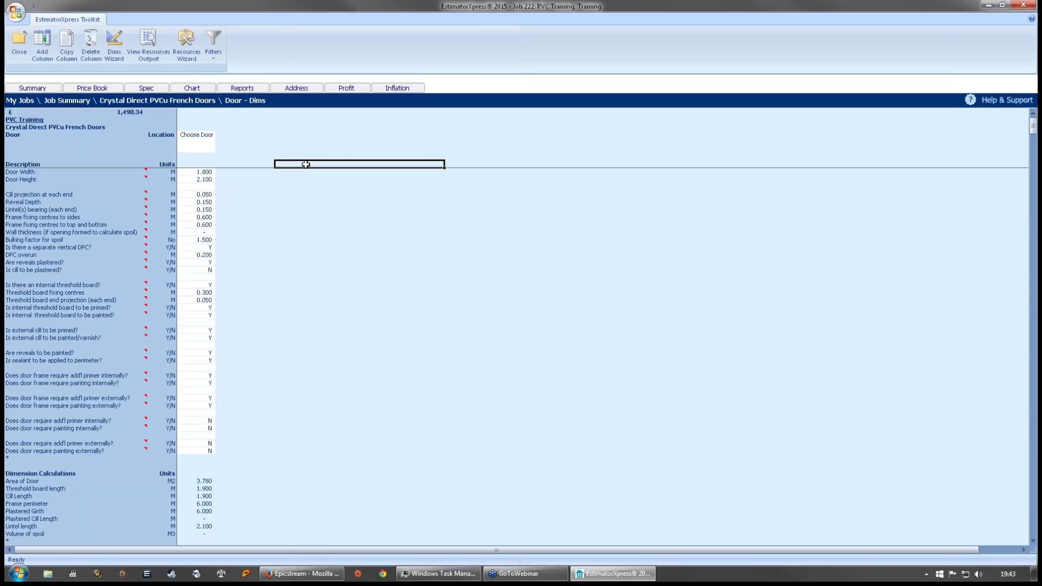
left_click(306, 156)
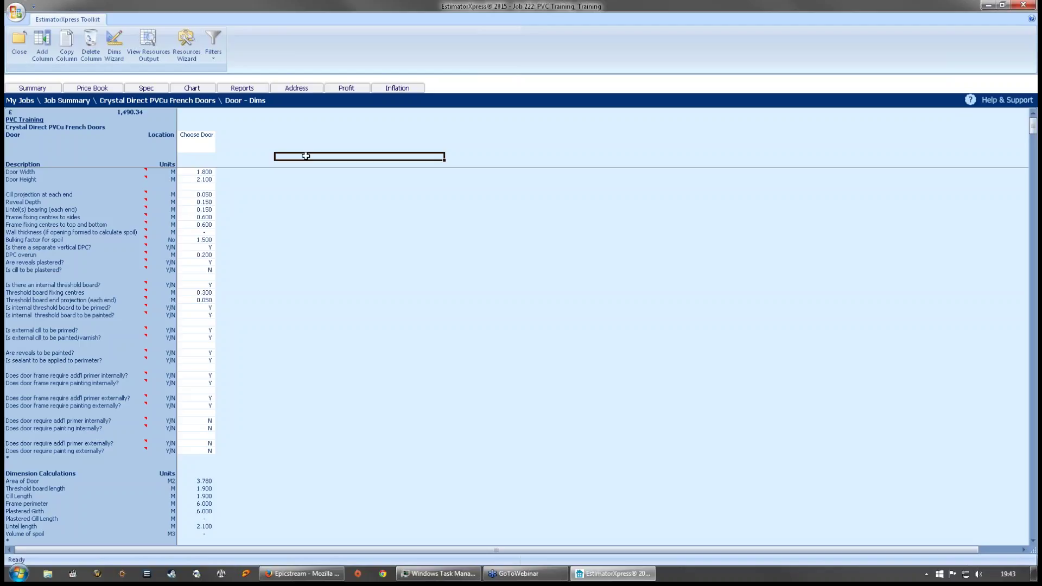
left_click(307, 144)
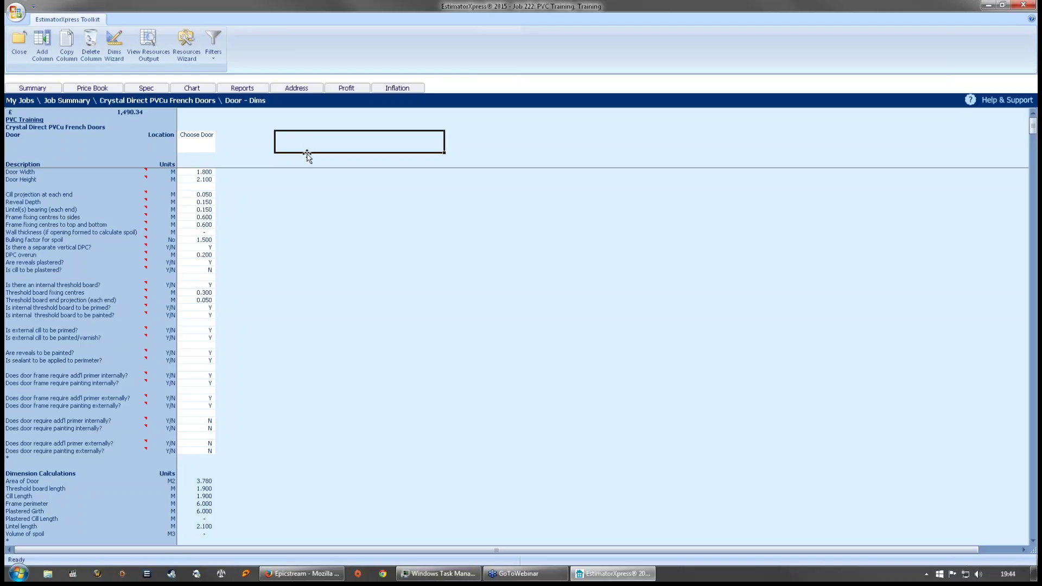
left_click(304, 156)
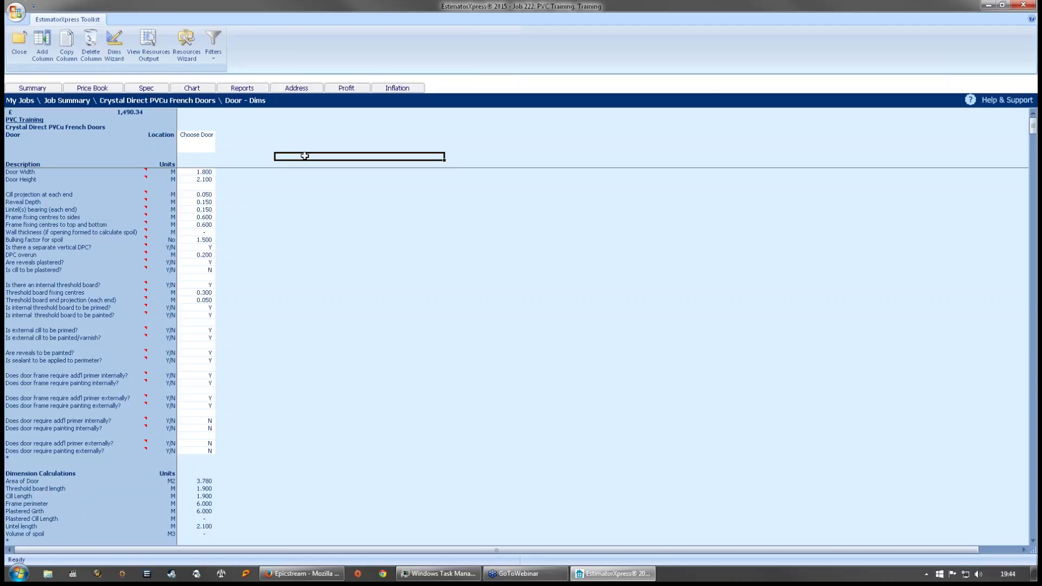
- Close the Door worksheet and then the French Doors workbook
left_click(26, 57)
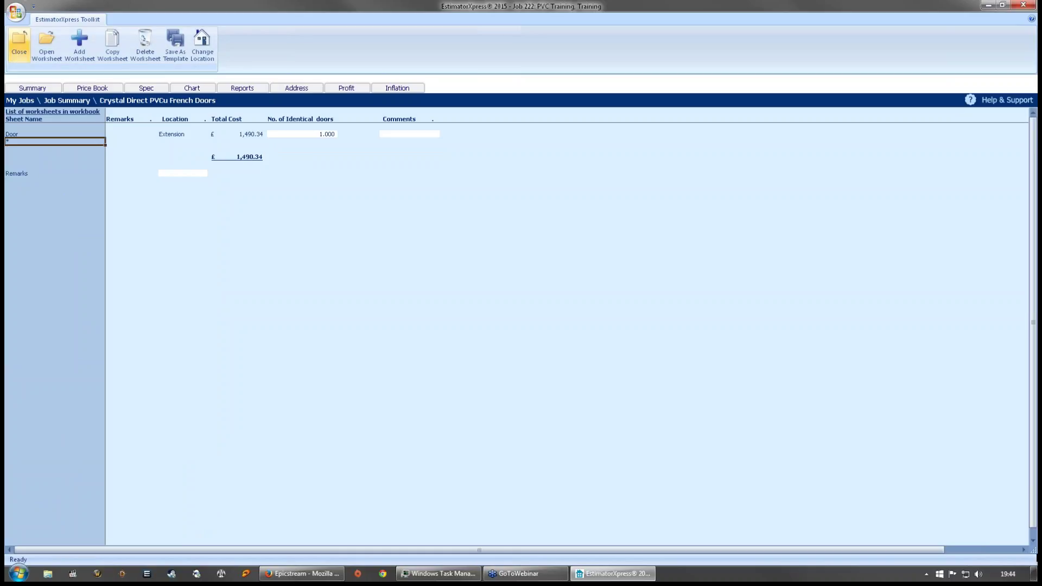
left_click(17, 52)
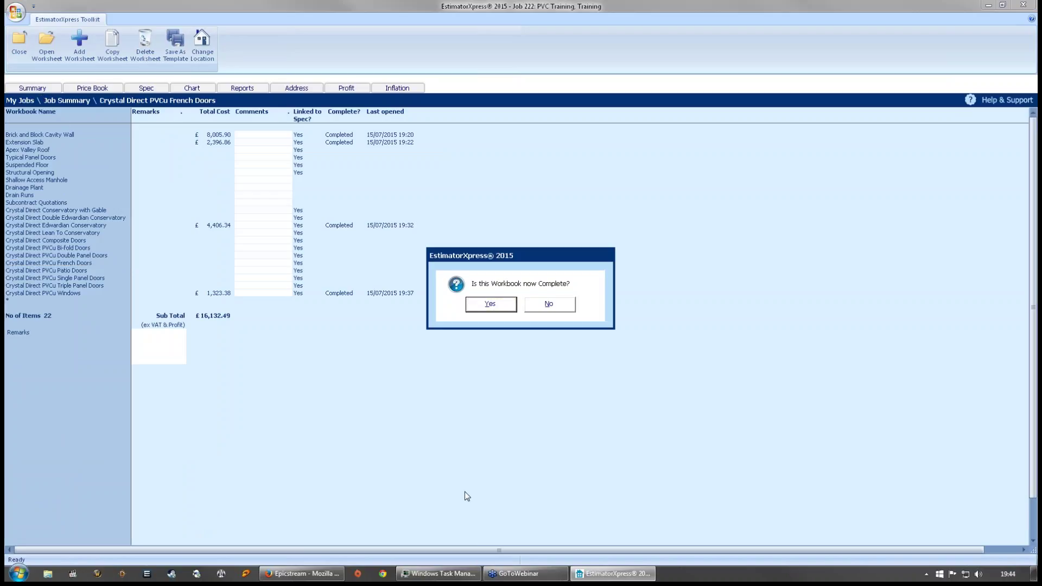
- Confirm the French Doors workbook is complete at £1,490.34
left_click(490, 304)
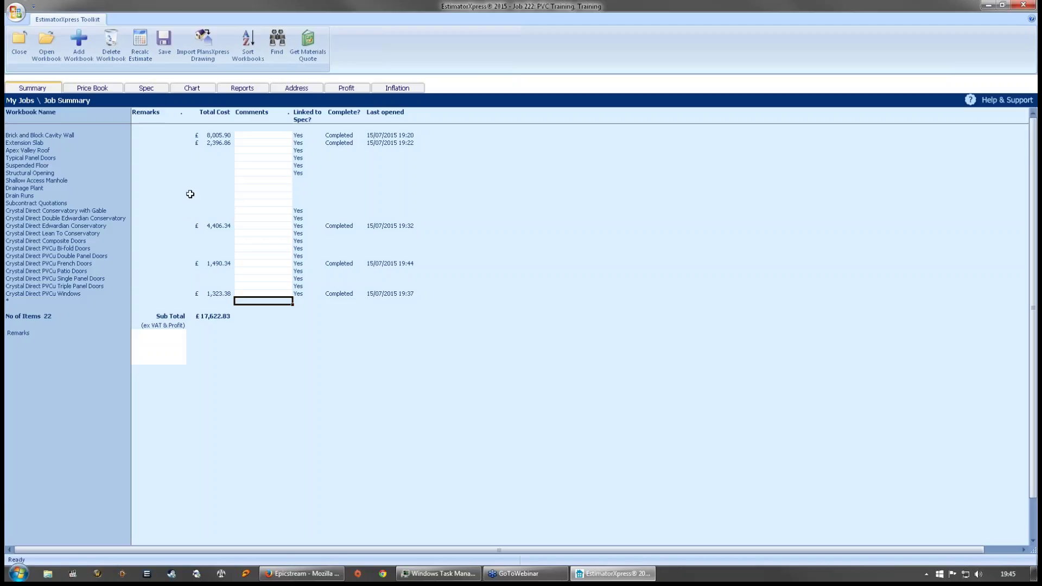
left_click(92, 212)
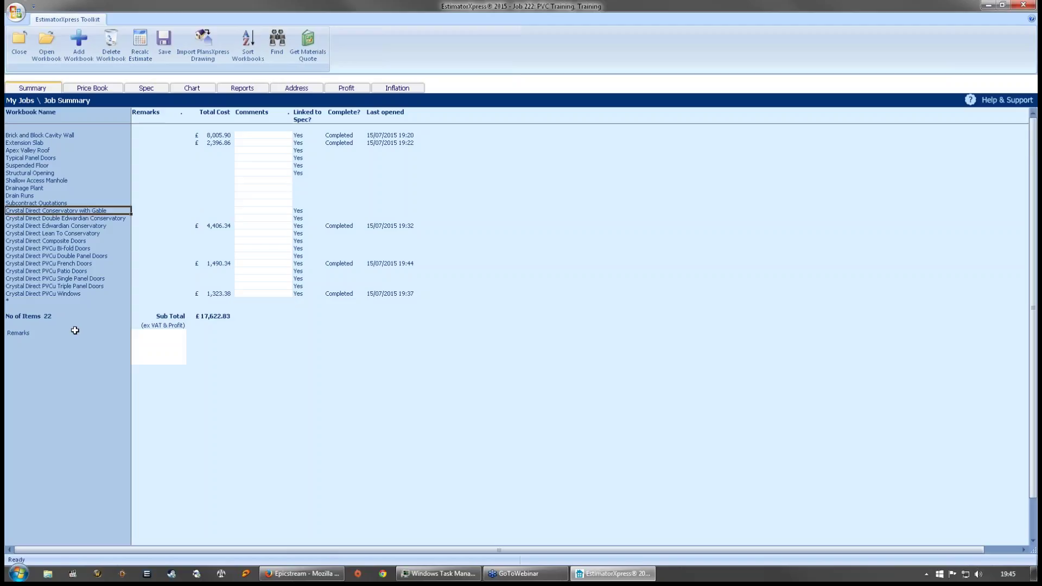
left_click(81, 264)
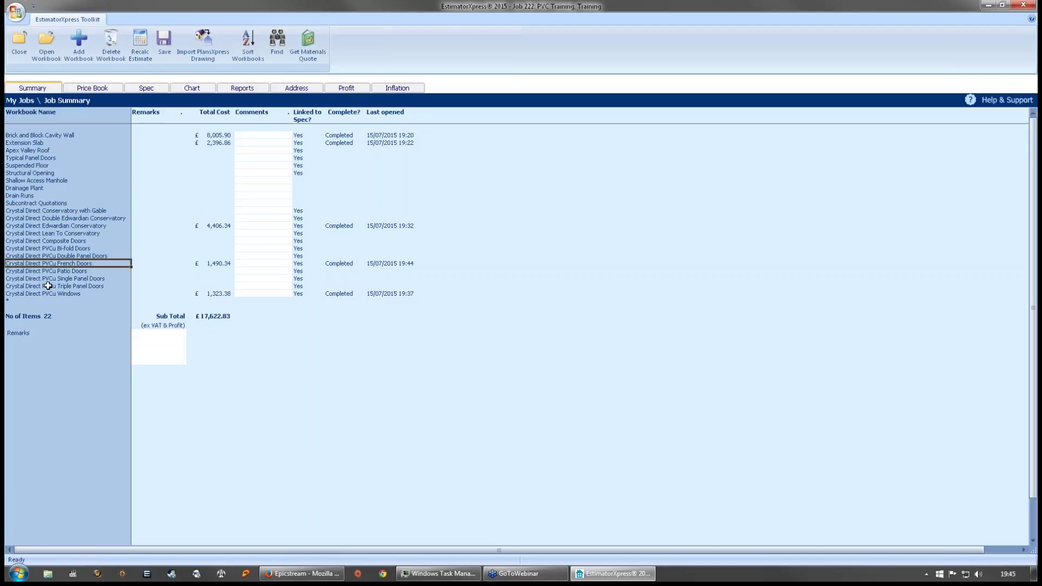
left_click(55, 270)
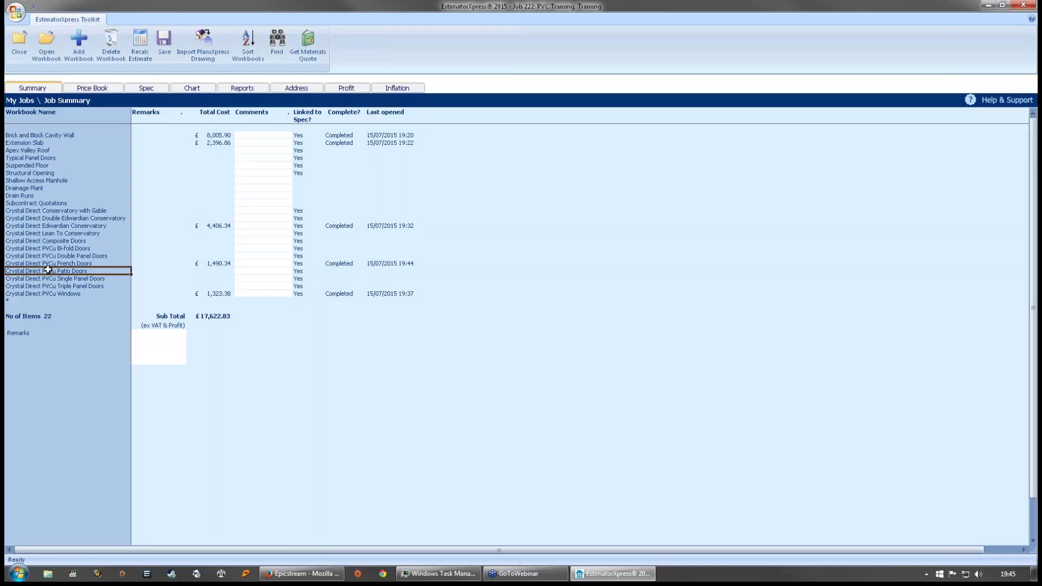
double_click(48, 270)
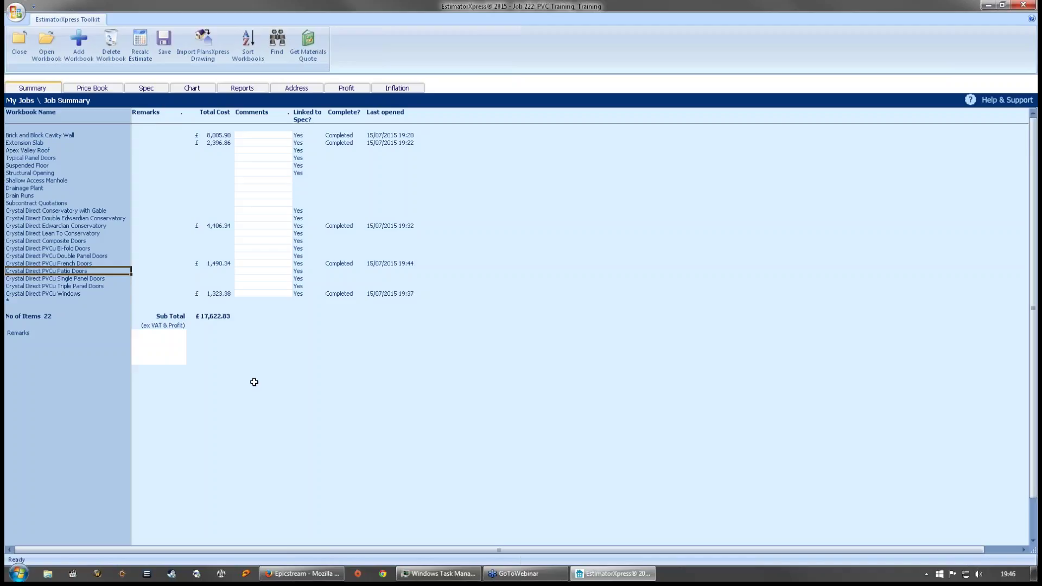
- Open the Crystal Direct PVCu Patio Doors workbook and create a worksheet named 'Demo Door'
double_click(43, 271)
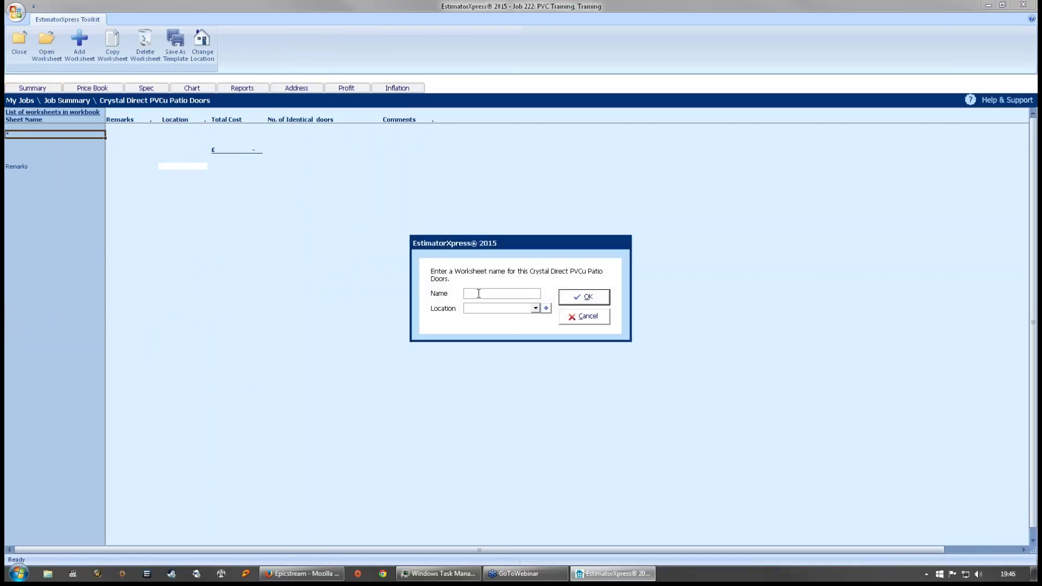
type("Demo Doo")
type("Houser")
left_click(579, 299)
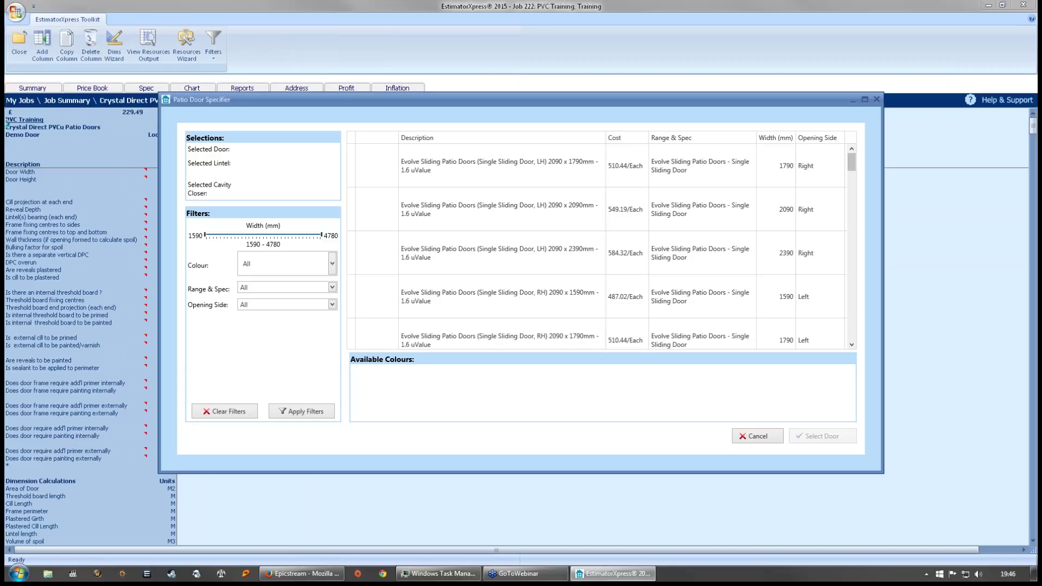
- Leave the Patio Door Specifier without a door and mark the workbook complete at £229.49
left_click(358, 343)
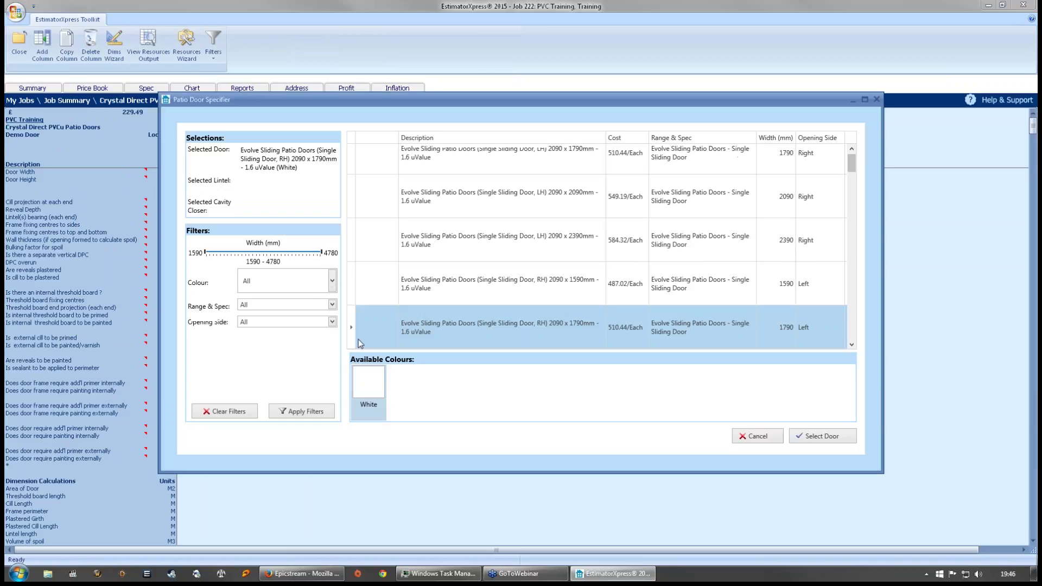
left_click(852, 161)
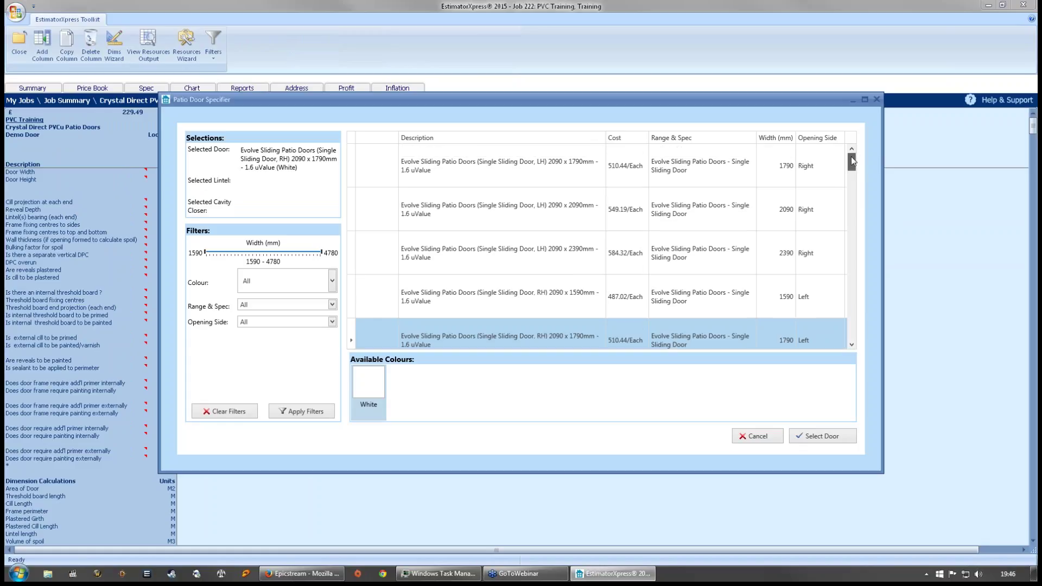
left_click(545, 163)
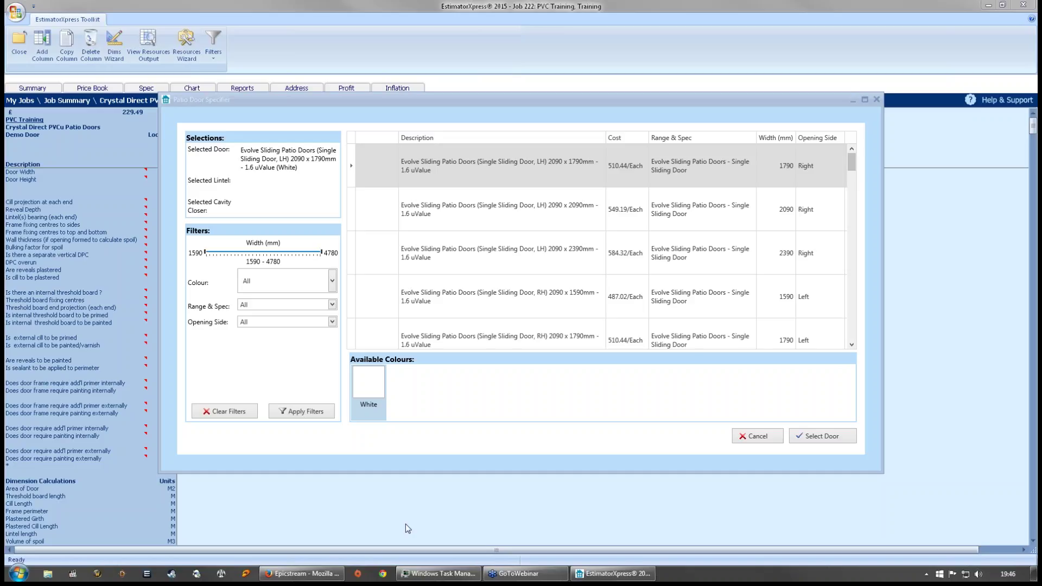
left_click(780, 436)
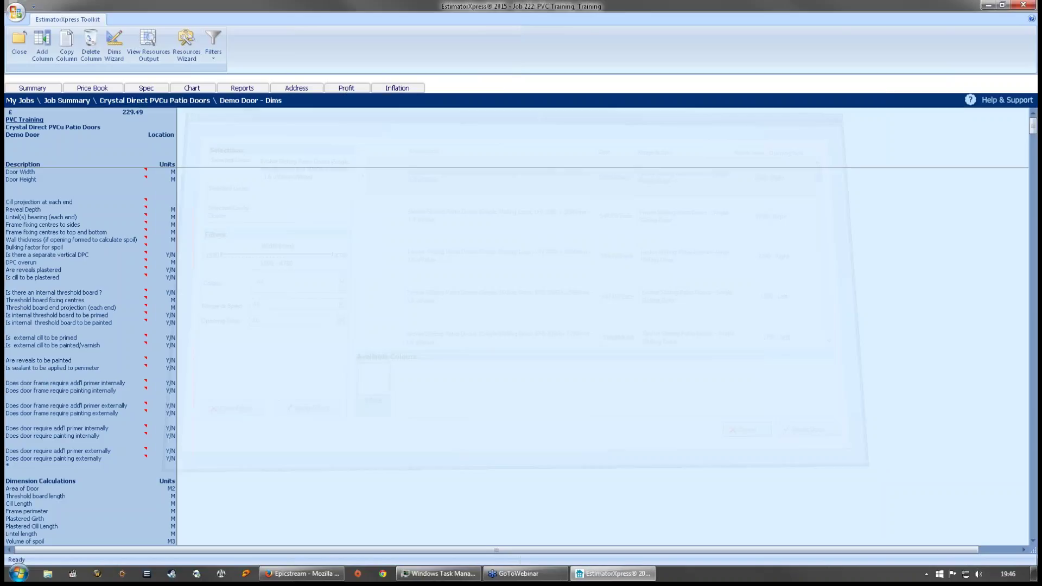
left_click(549, 305)
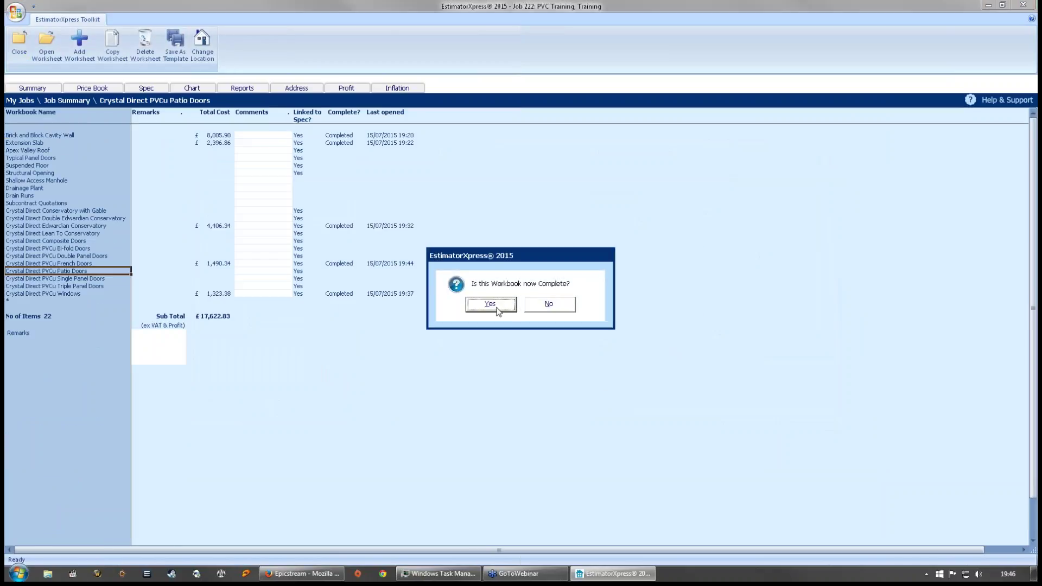
left_click(491, 304)
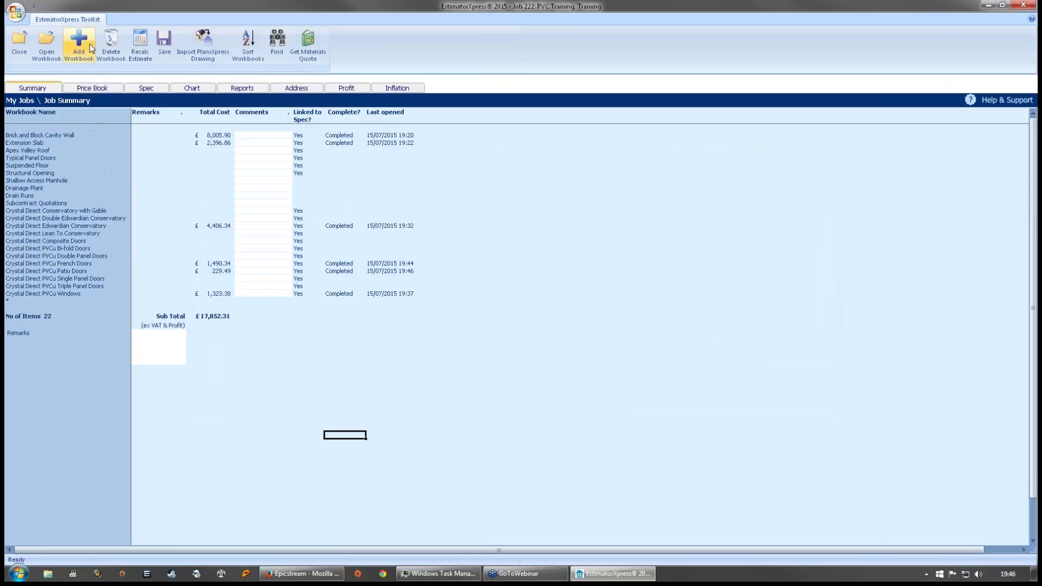
- Add the Concrete and Natural Stone Sloping Roof Coping workbooks, found by searching 'roof', bringing the job to 24
left_click(79, 46)
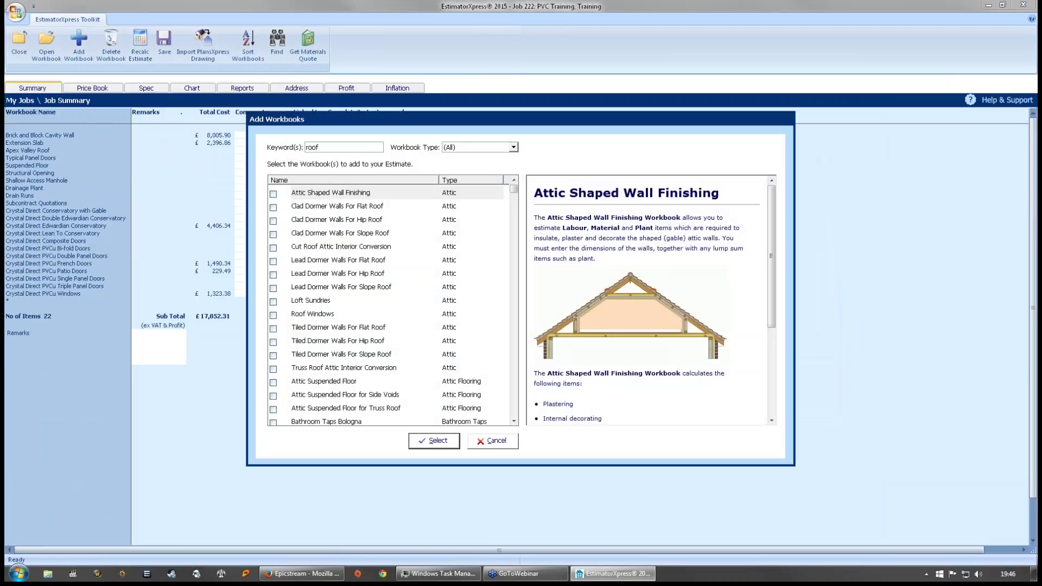
type("roof")
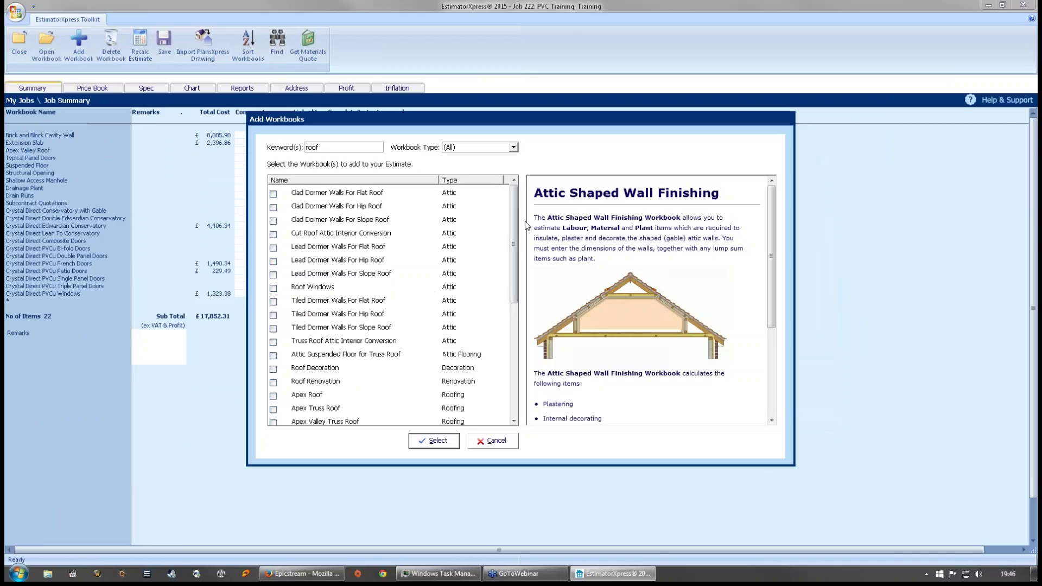
left_click_drag(516, 203, 513, 302)
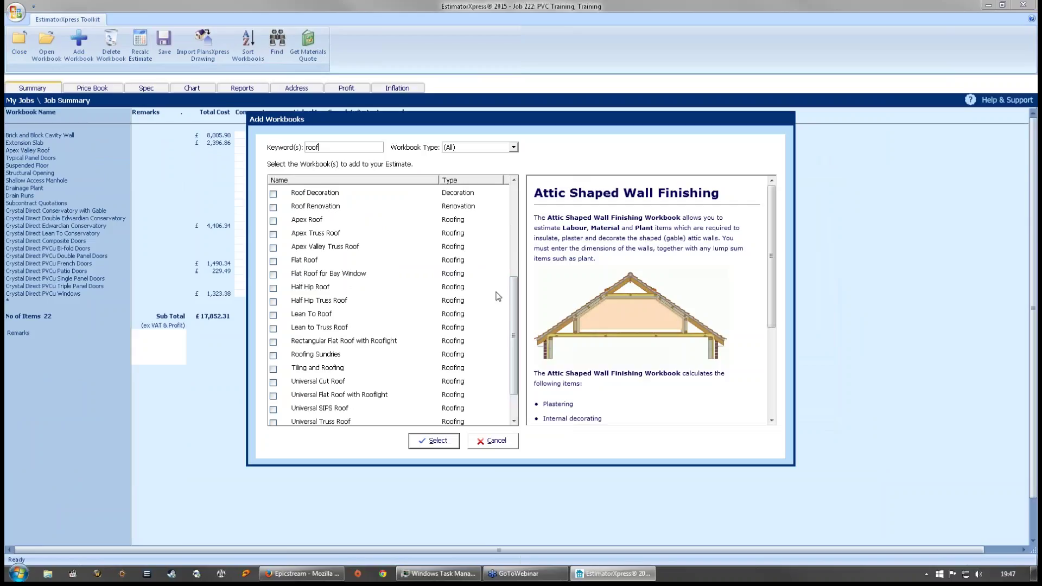
left_click_drag(510, 287, 513, 322)
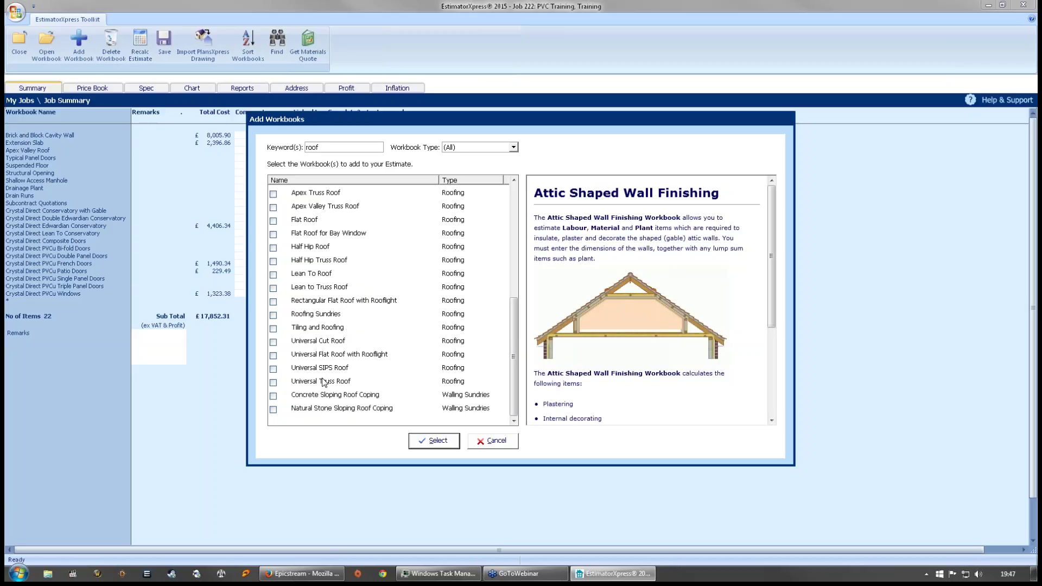
left_click(309, 396)
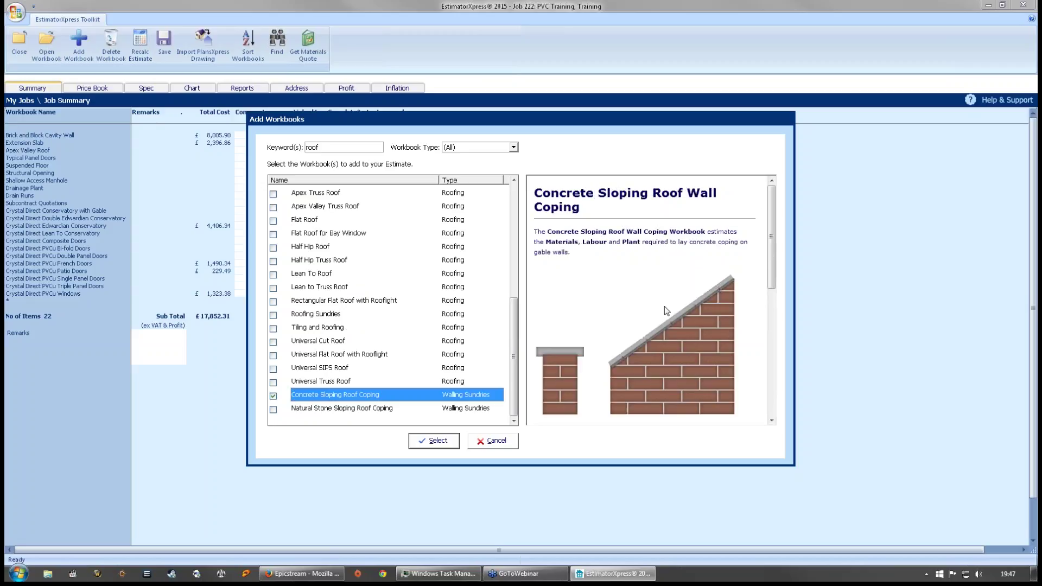
left_click(325, 410)
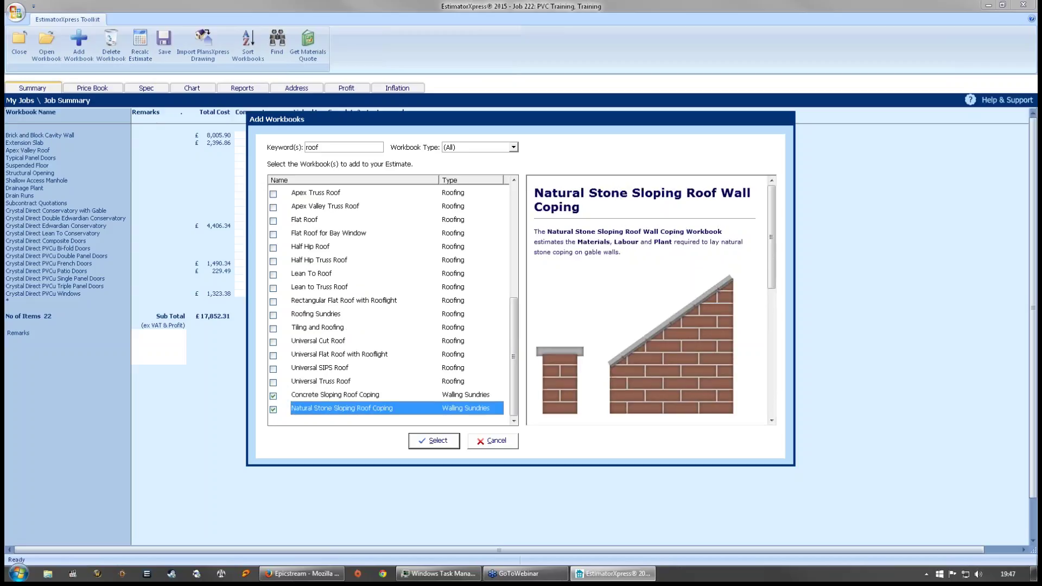
left_click(432, 441)
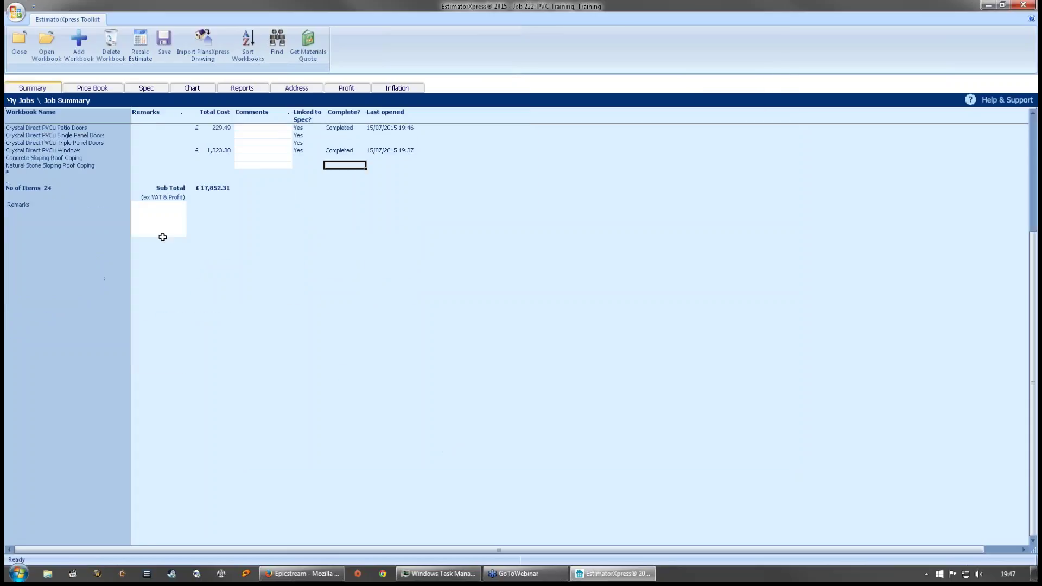
left_click(101, 232)
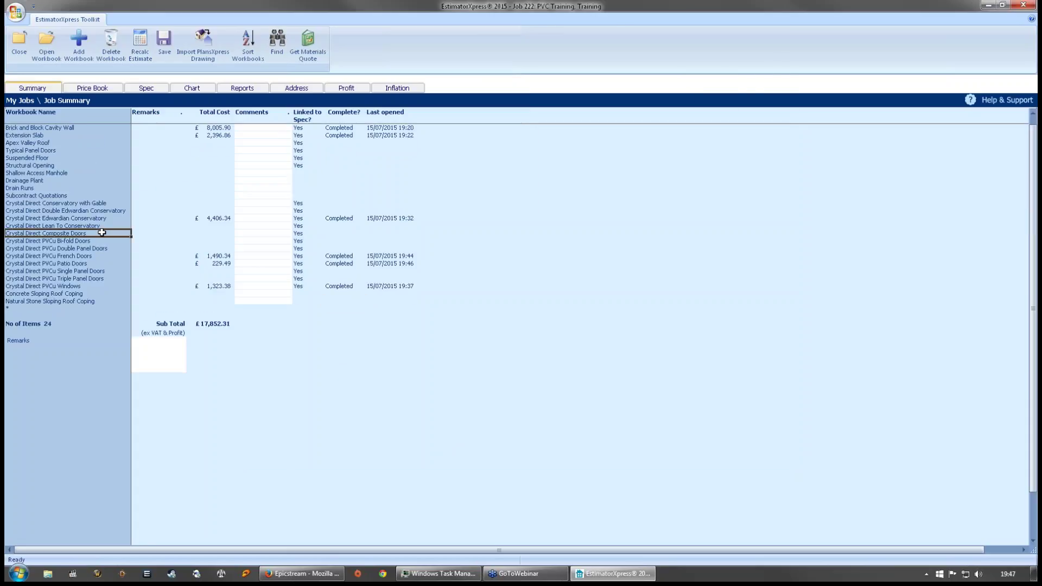
- Open the Material section of the price book
left_click(108, 91)
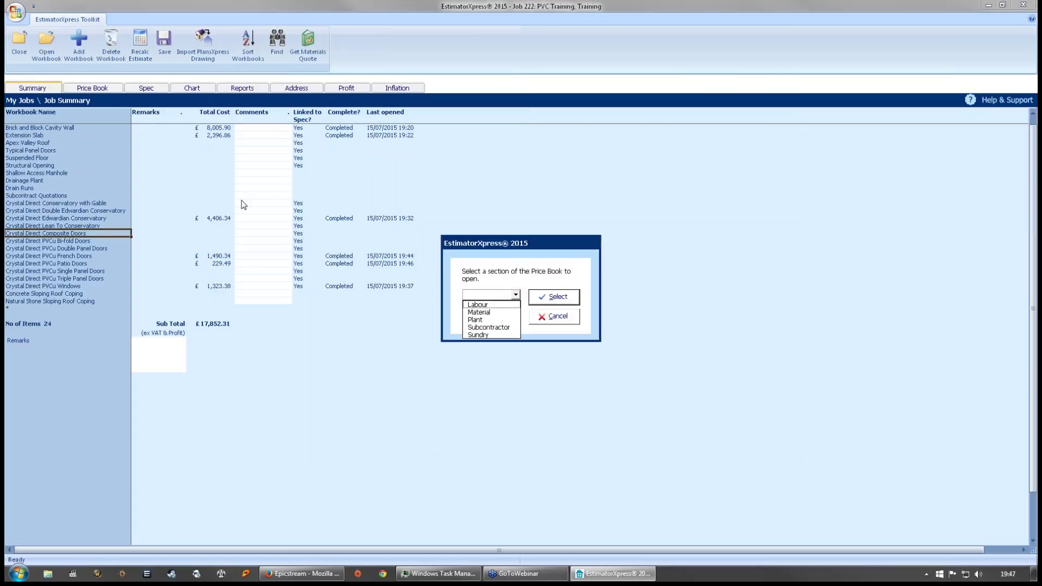
left_click(478, 305)
left_click(515, 294)
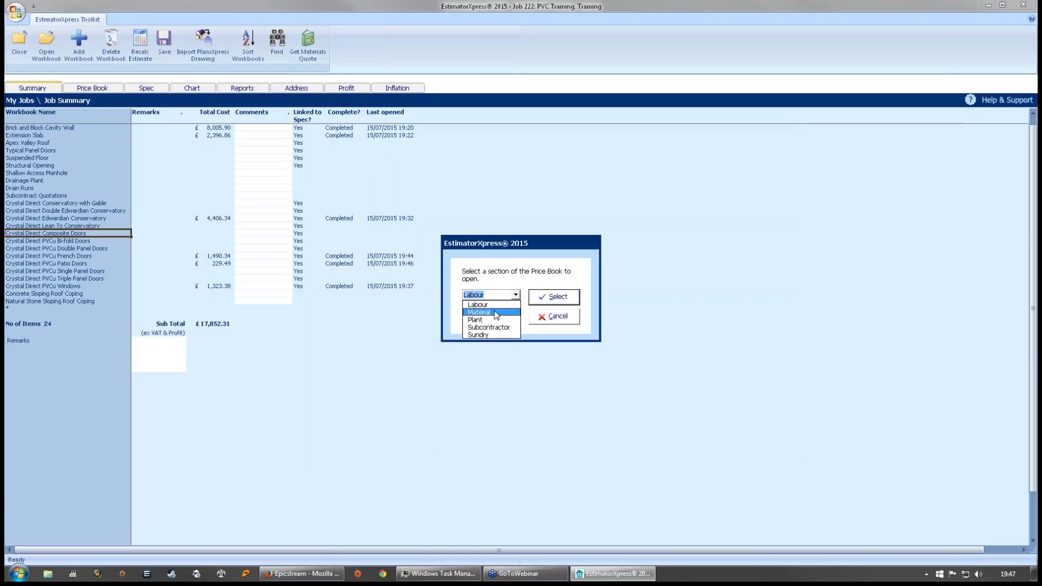
left_click(495, 312)
left_click(543, 300)
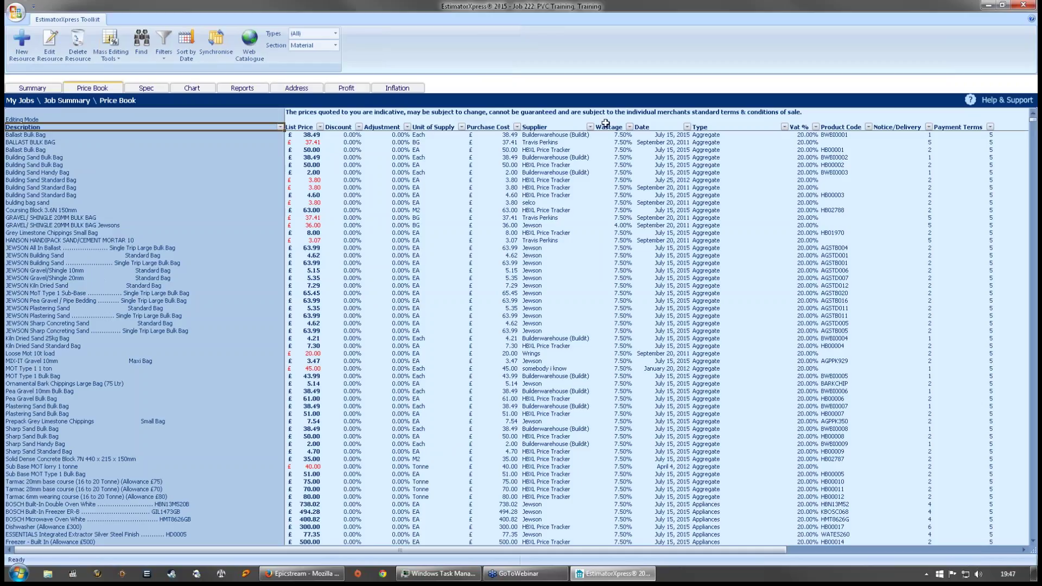
- Filter the Supplier column to show only Crystal Direct items
left_click(590, 126)
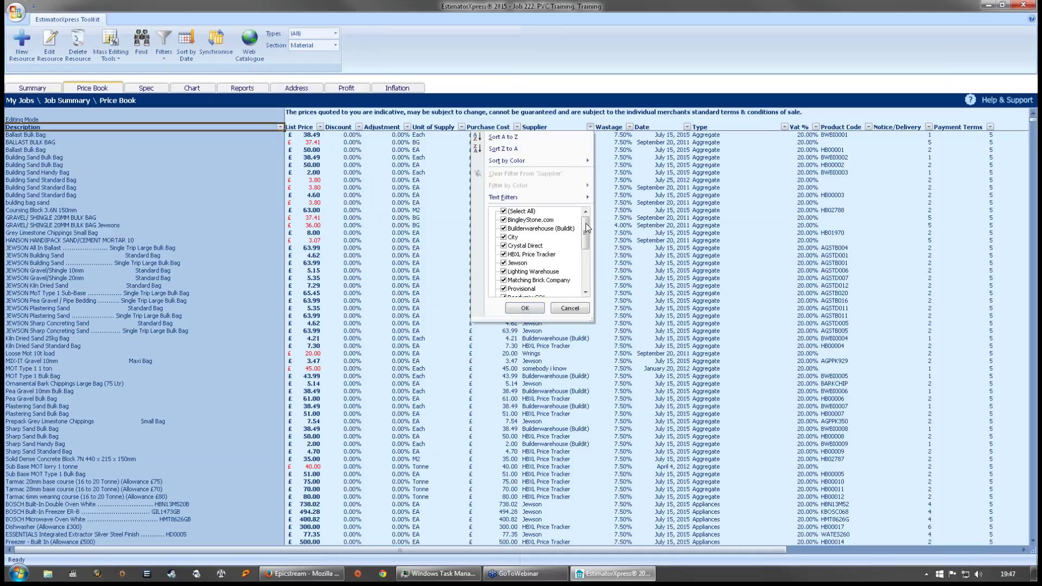
left_click(519, 211)
left_click_drag(584, 229, 585, 259)
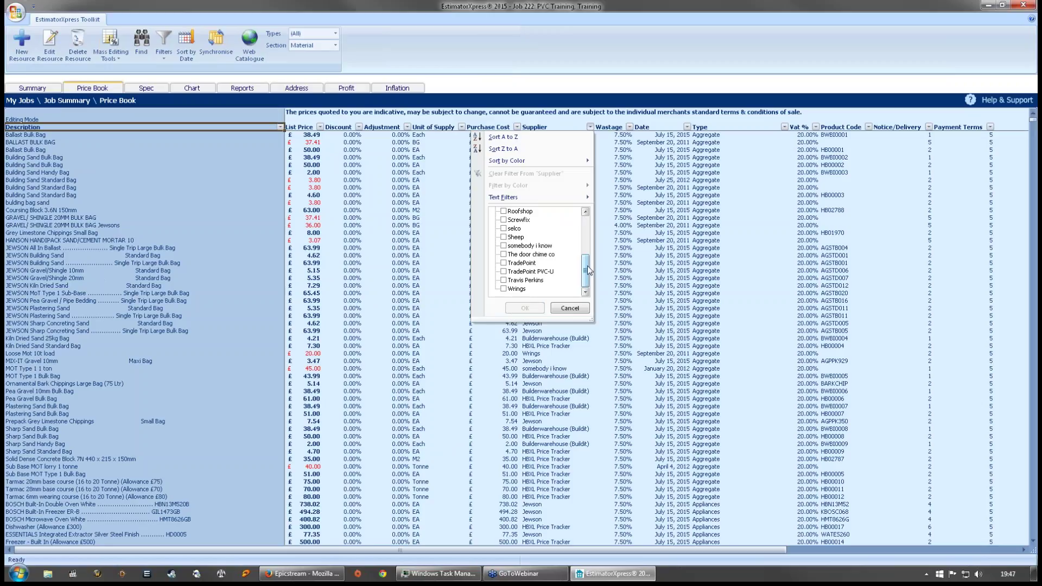
left_click_drag(588, 269, 584, 235)
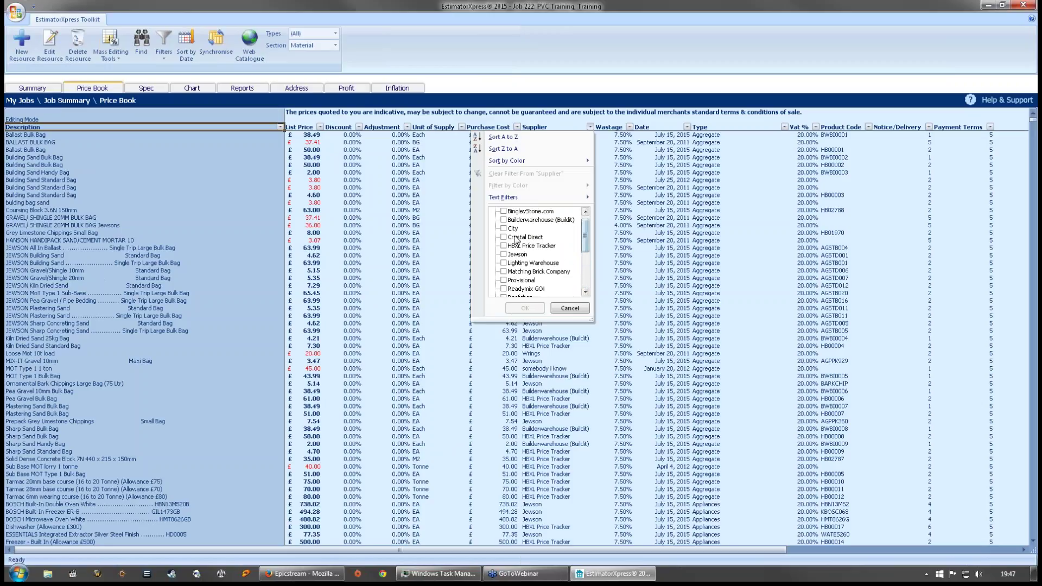
left_click(503, 237)
left_click(522, 308)
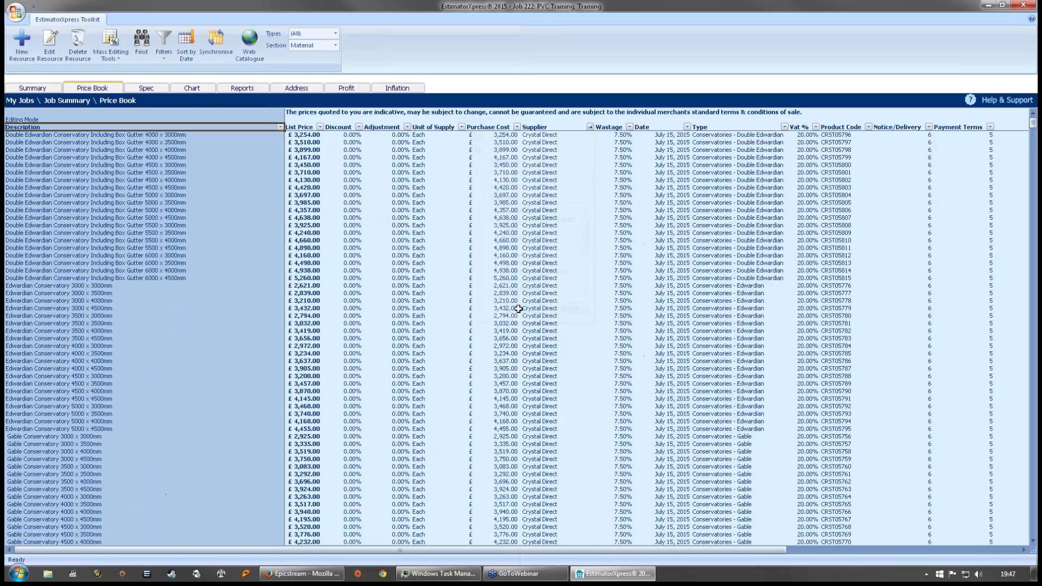
- Scroll down the Crystal Direct rows and bring up the Find search box
left_click(257, 203)
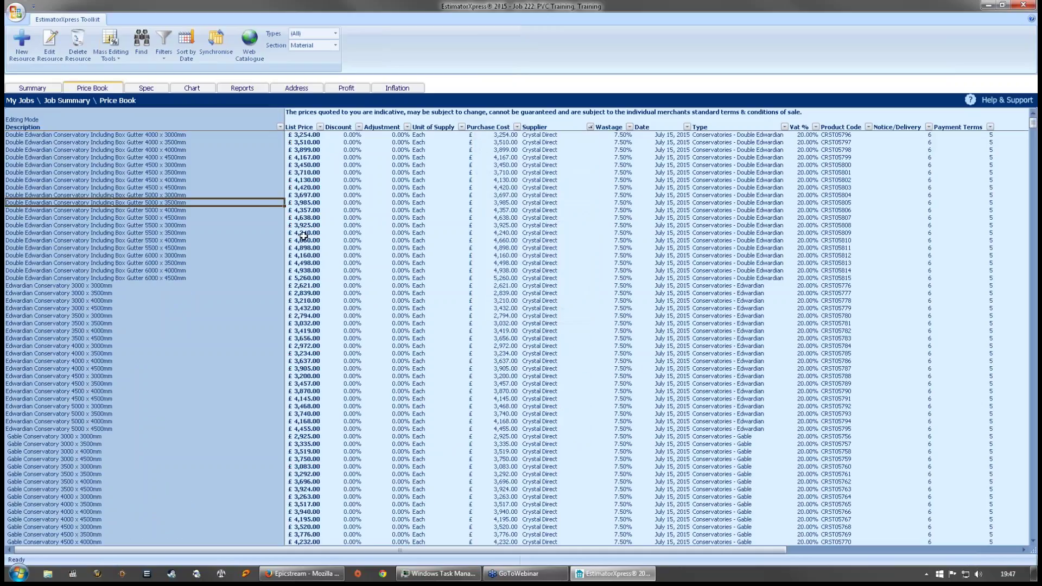
scroll(256, 252, "down", 18)
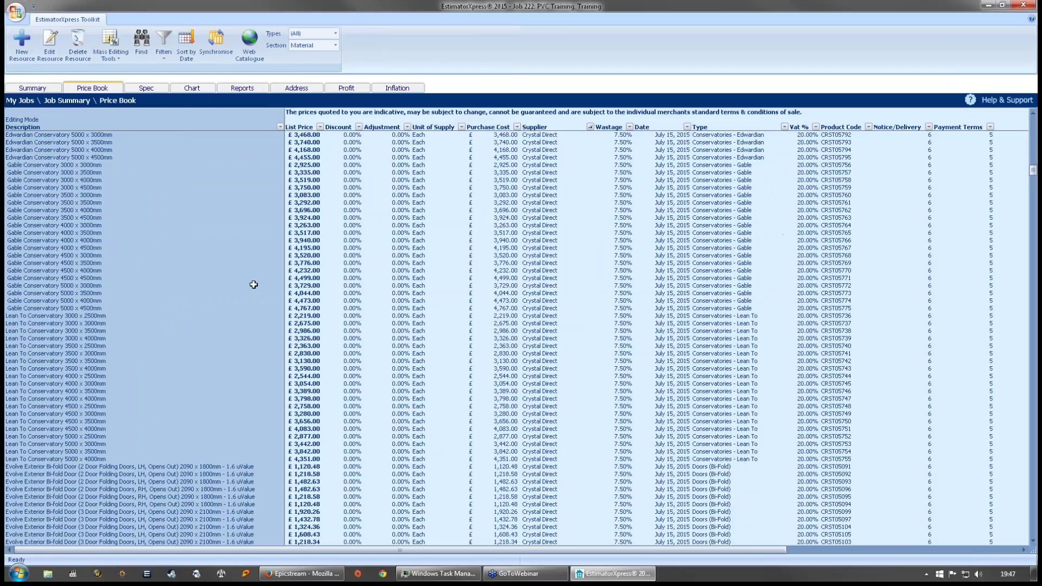
scroll(250, 287, "down", 20)
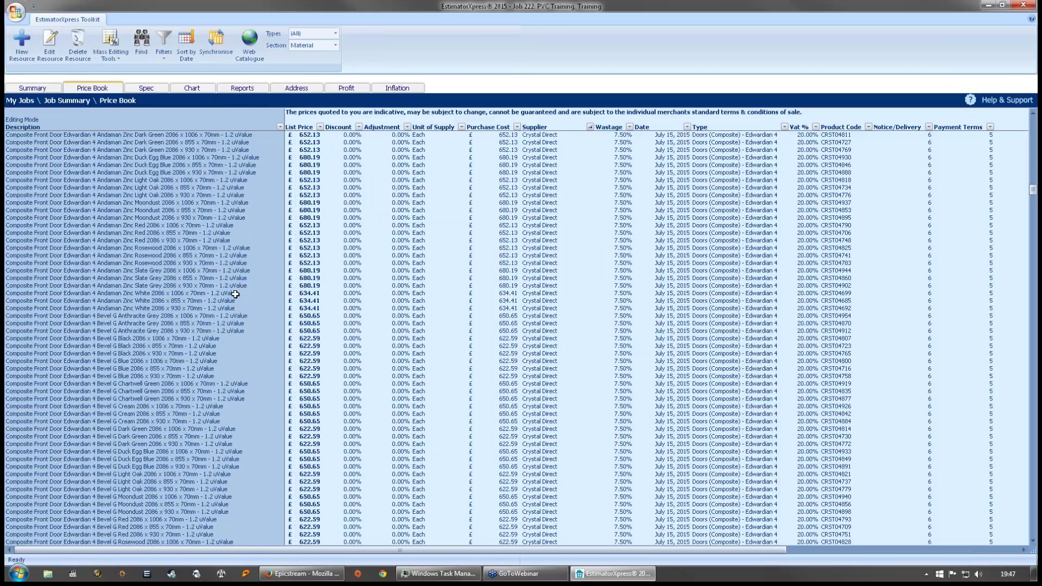
scroll(235, 293, "down", 20)
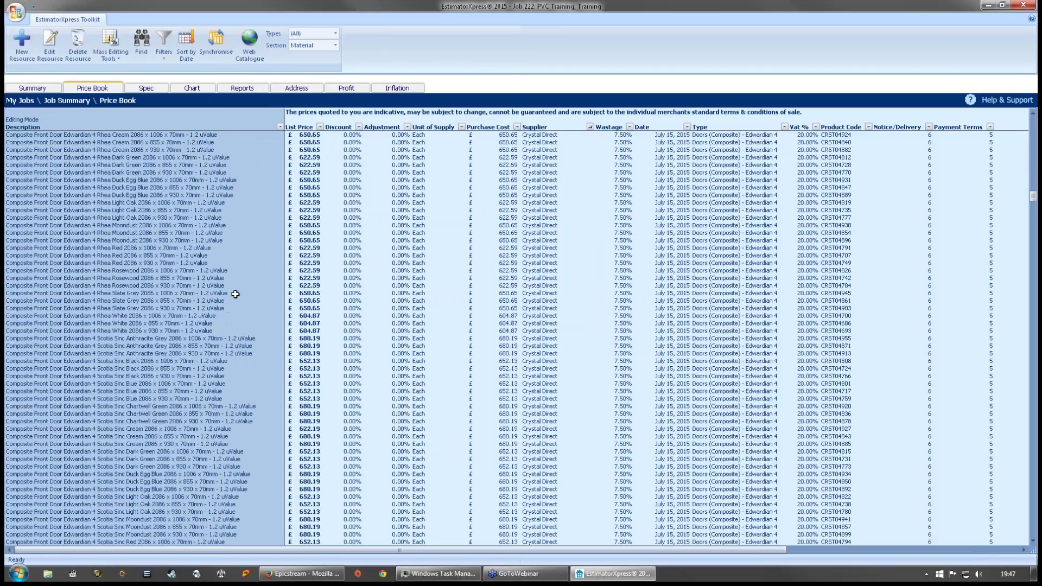
scroll(234, 294, "down", 20)
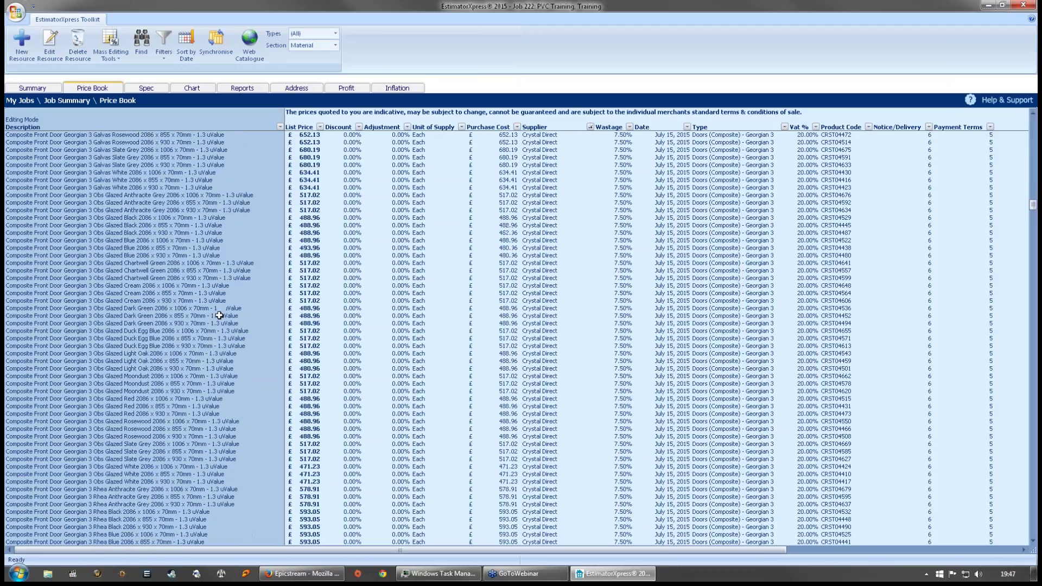
scroll(219, 315, "down", 20)
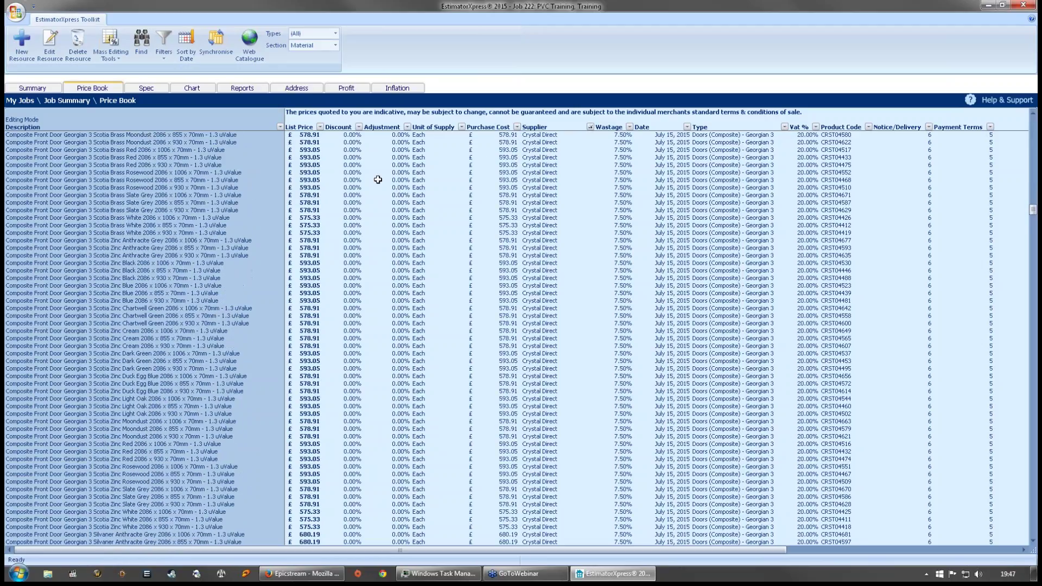
left_click(141, 42)
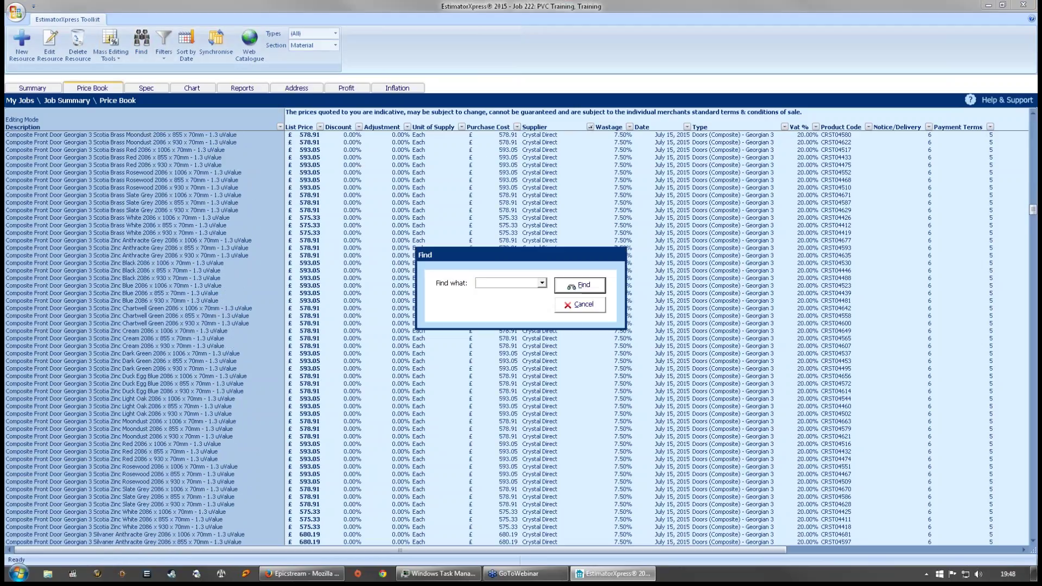
- Search the price book for 'light' and 'roof', dismissing the not-found messages
type("light")
key("Return")
key("Return")
type("roof")
key("Return")
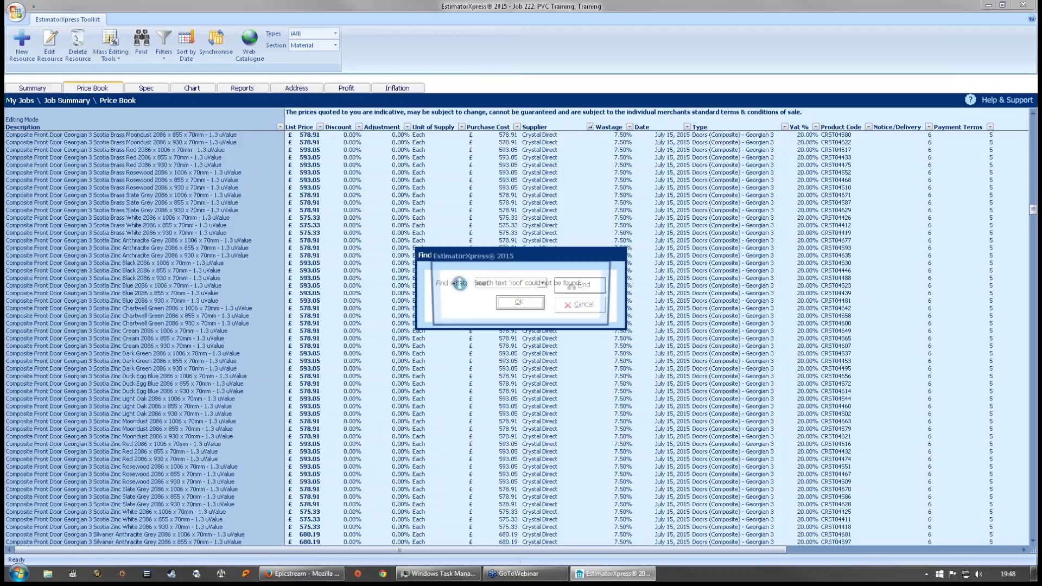
key("Return")
key("Escape")
- Browse the Aqua Glass and Blue Glass Hipped Roof Light rows, including 1500 x 1000 x 233mm
left_click_drag(1032, 209, 1034, 278)
left_click(109, 285)
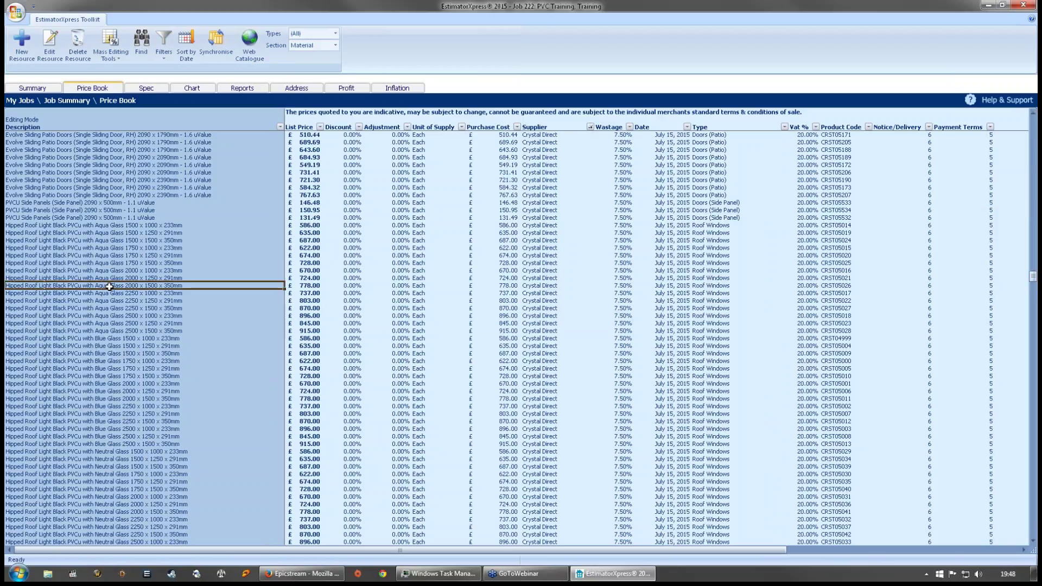
left_click(87, 240)
left_click(80, 233)
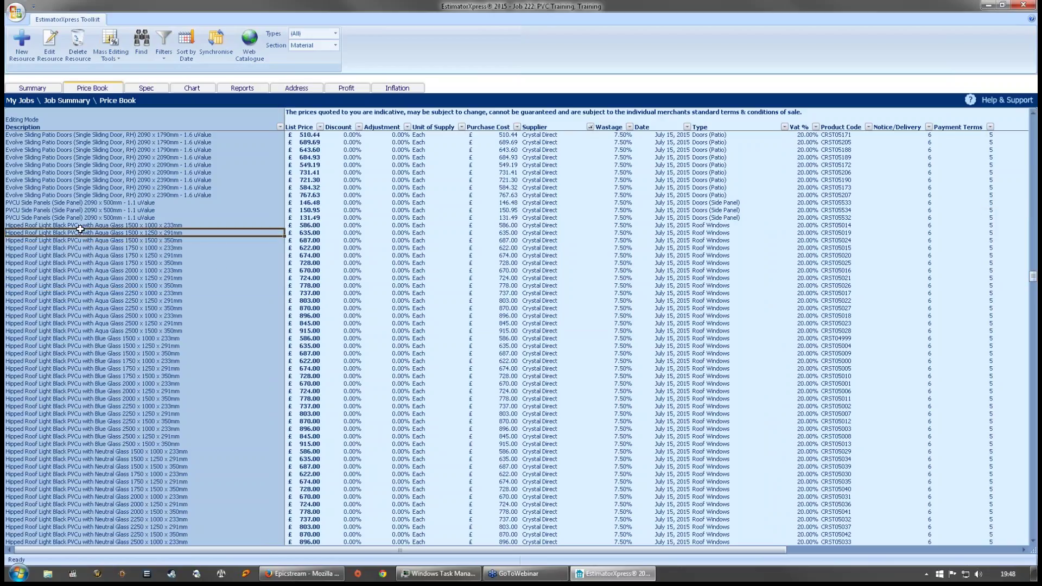
left_click(83, 225)
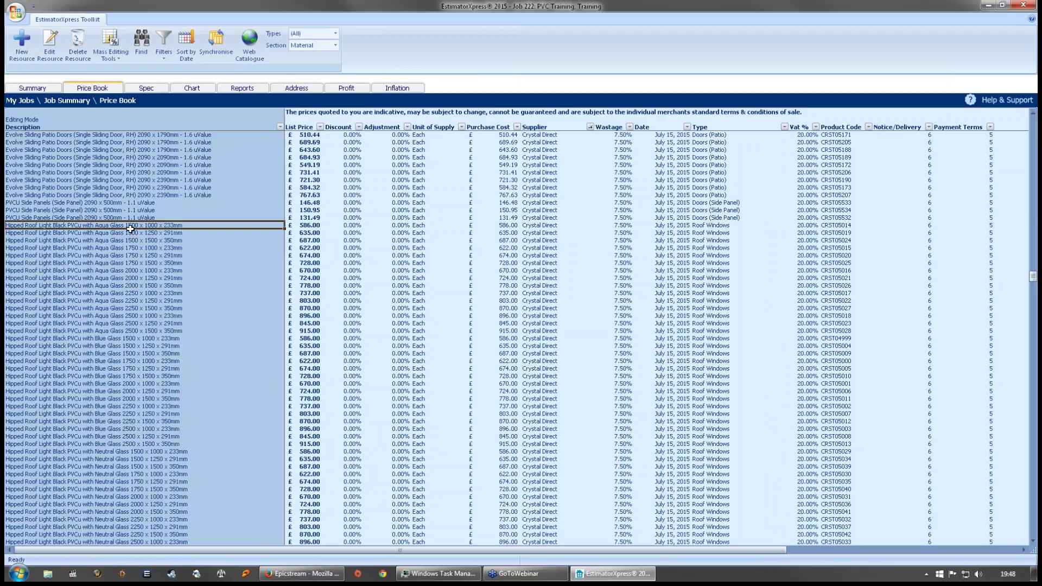
left_click(144, 359)
left_click(130, 343)
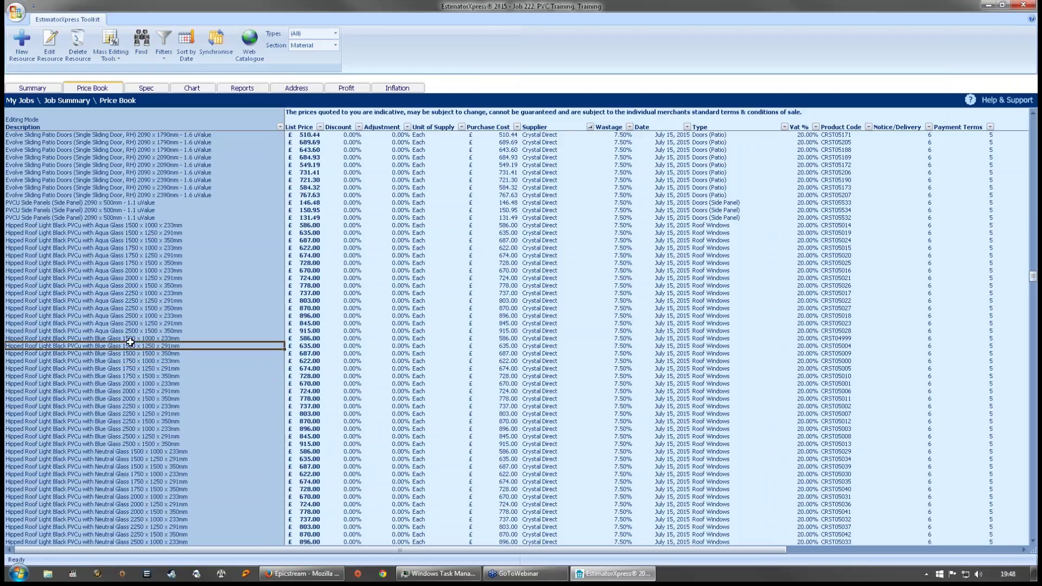
- Browse the Neutral, Grey Aqua and Grey Blue glass roof light rows, then return to the job summary
scroll(131, 345, "down", 6)
left_click(129, 361)
scroll(130, 359, "down", 7)
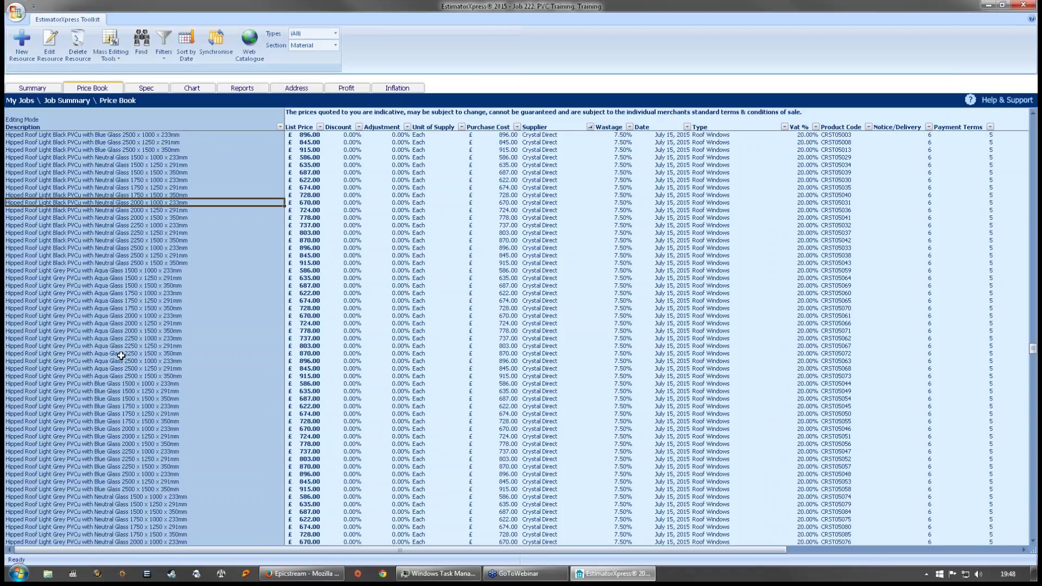
left_click(183, 308)
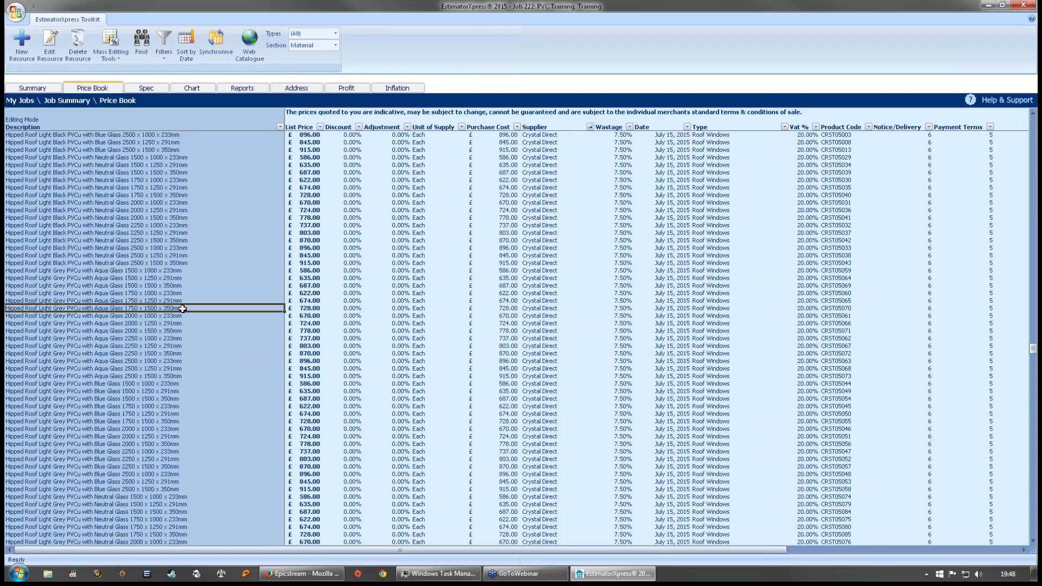
scroll(182, 310, "down", 7)
left_click(163, 248)
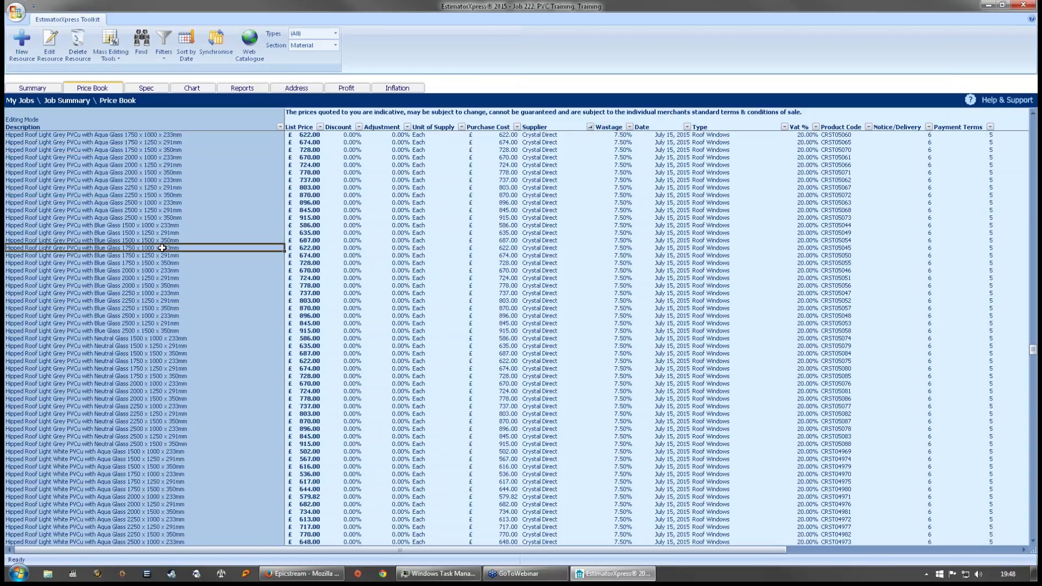
left_click(152, 226)
scroll(146, 233, "down", 7)
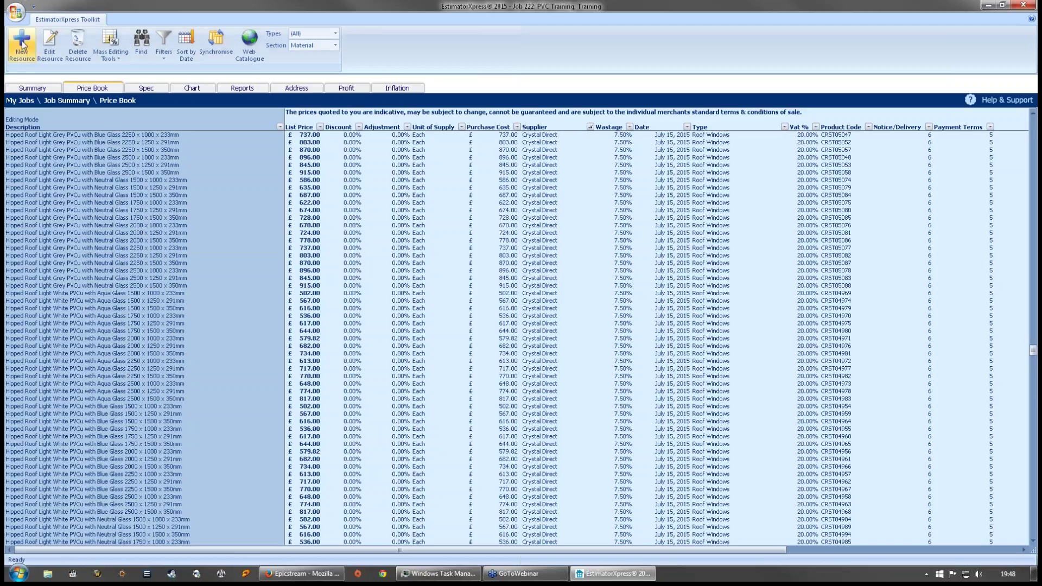
left_click(37, 89)
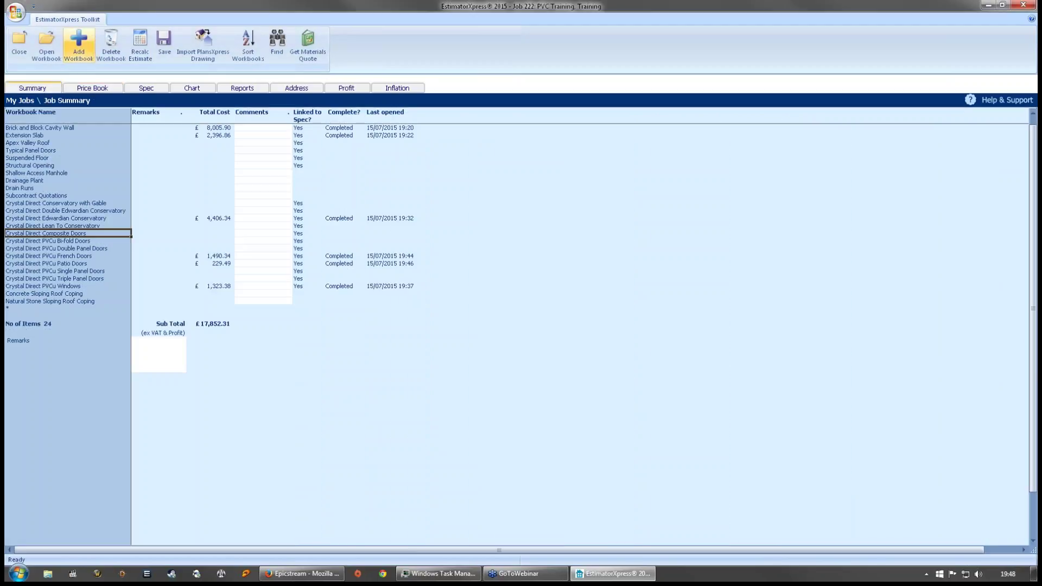
- Add the Roof Windows workbook, then close it and mark it completed at £3,429.87
left_click(79, 42)
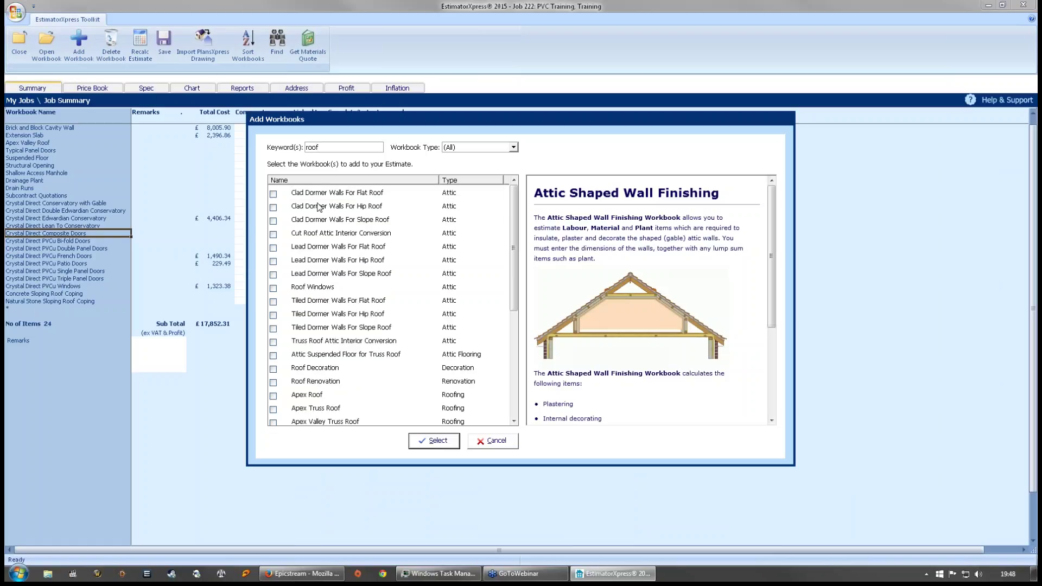
left_click(282, 287)
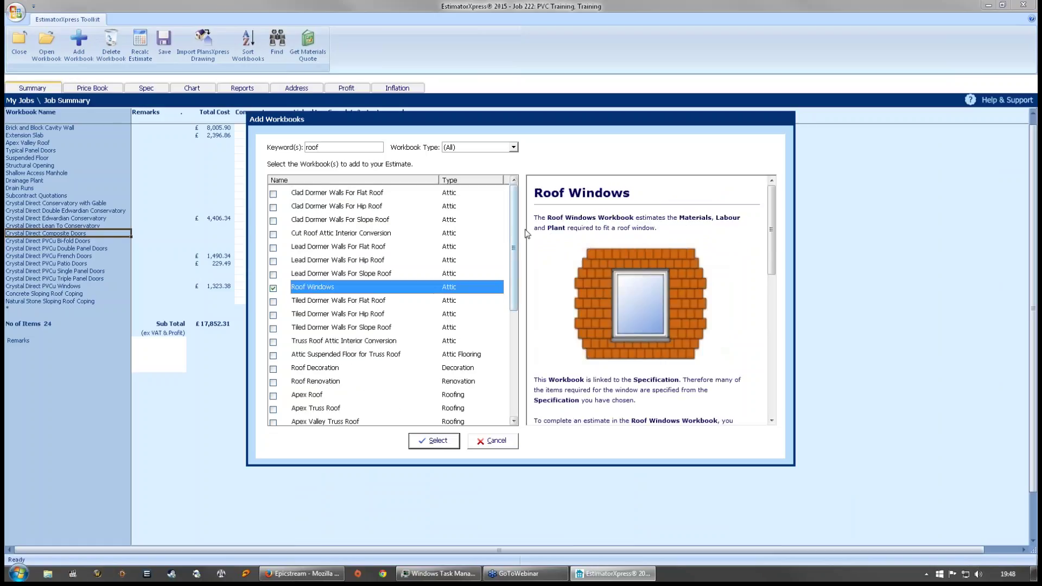
left_click_drag(515, 229, 513, 340)
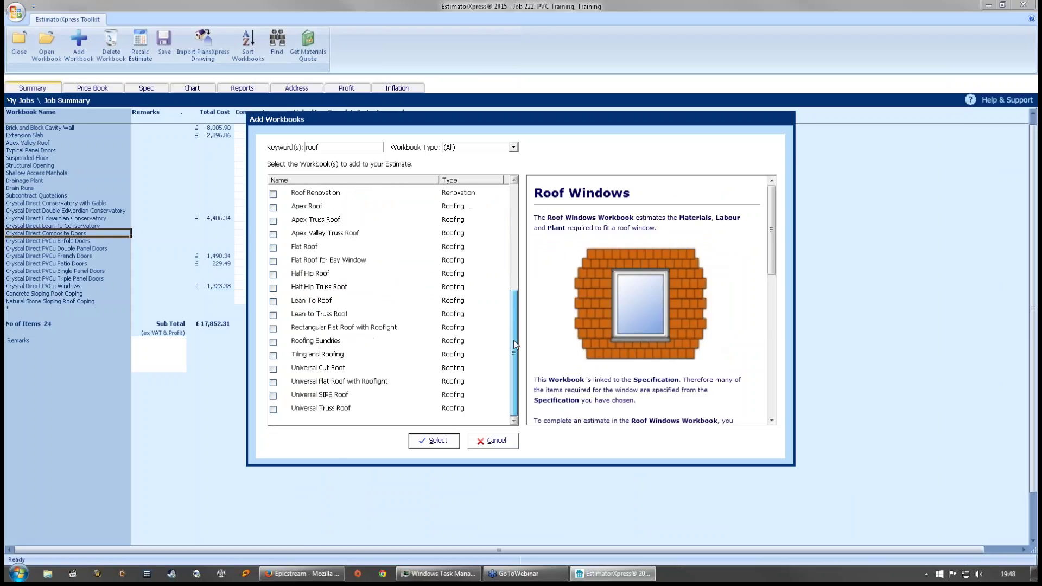
left_click(434, 441)
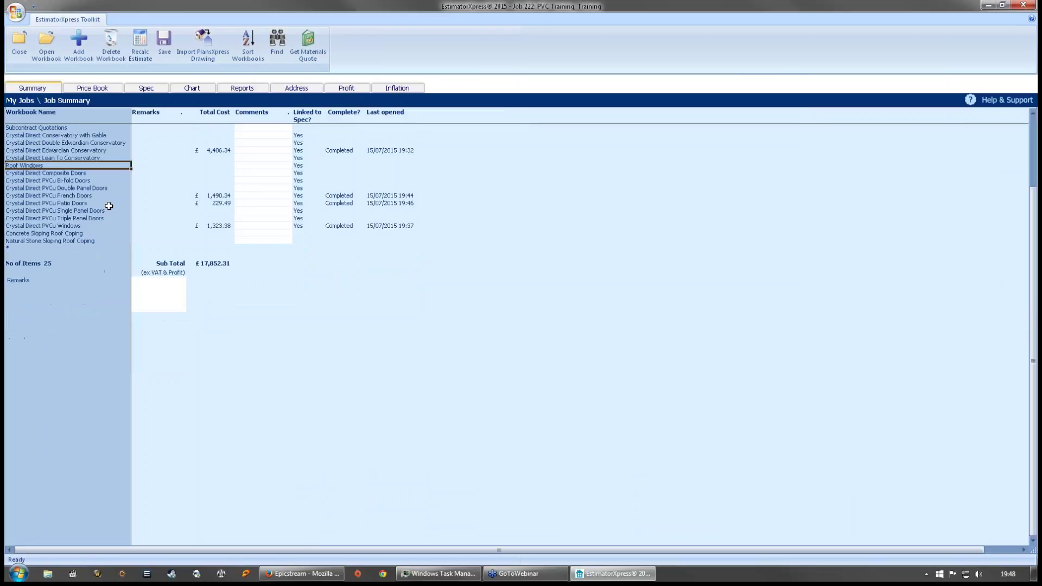
key("Return")
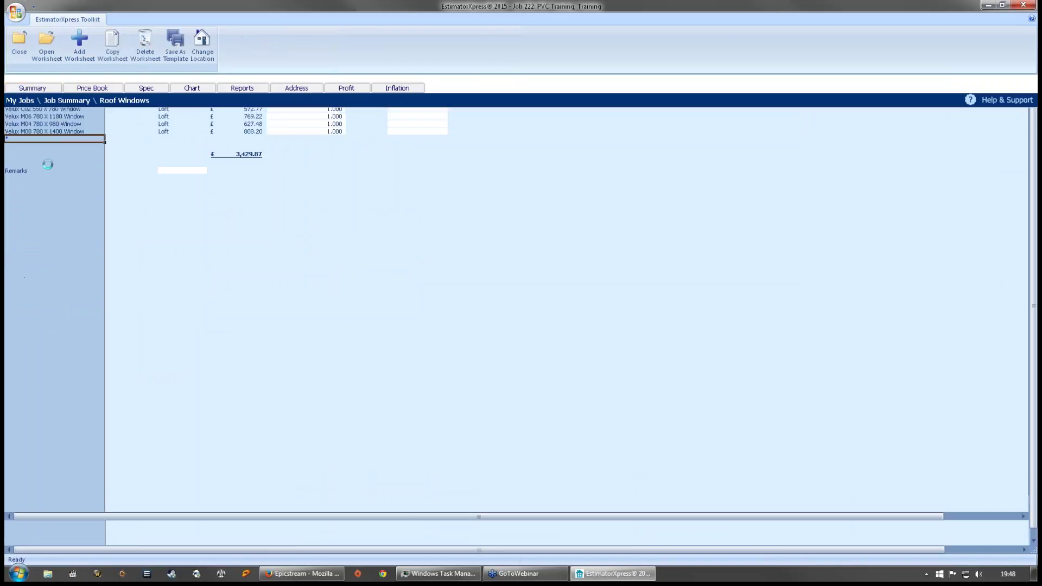
left_click(19, 41)
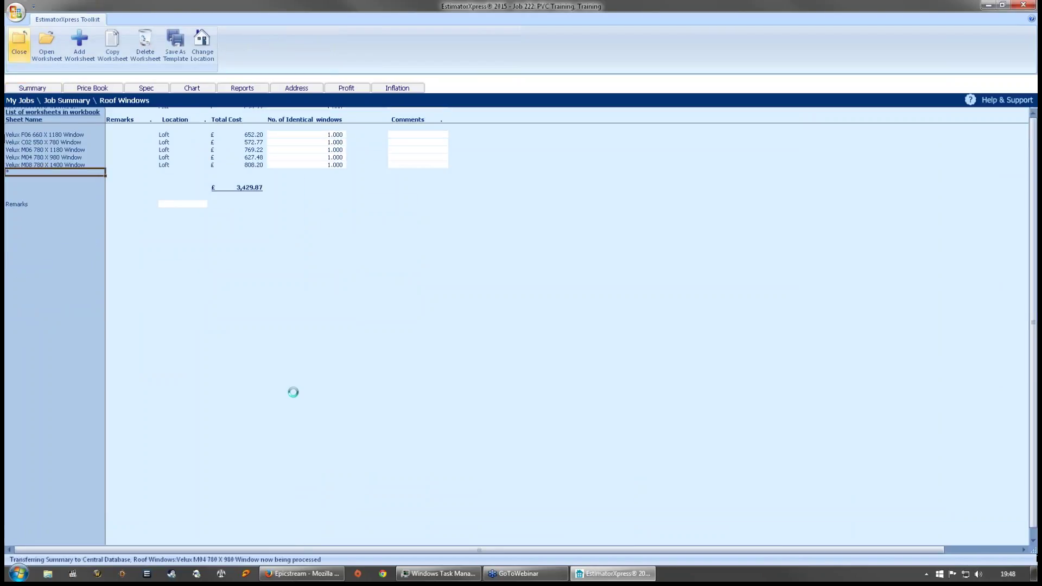
left_click(491, 304)
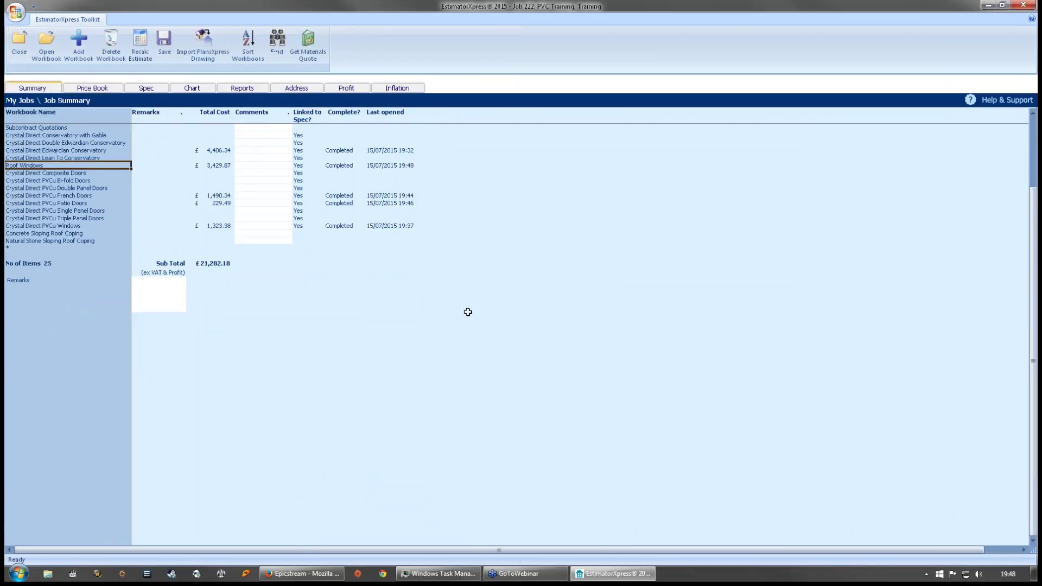
- Select several Crystal Direct workbooks in the summary list, such as Conservatory with Gable and PVCu Windows
left_click(90, 196)
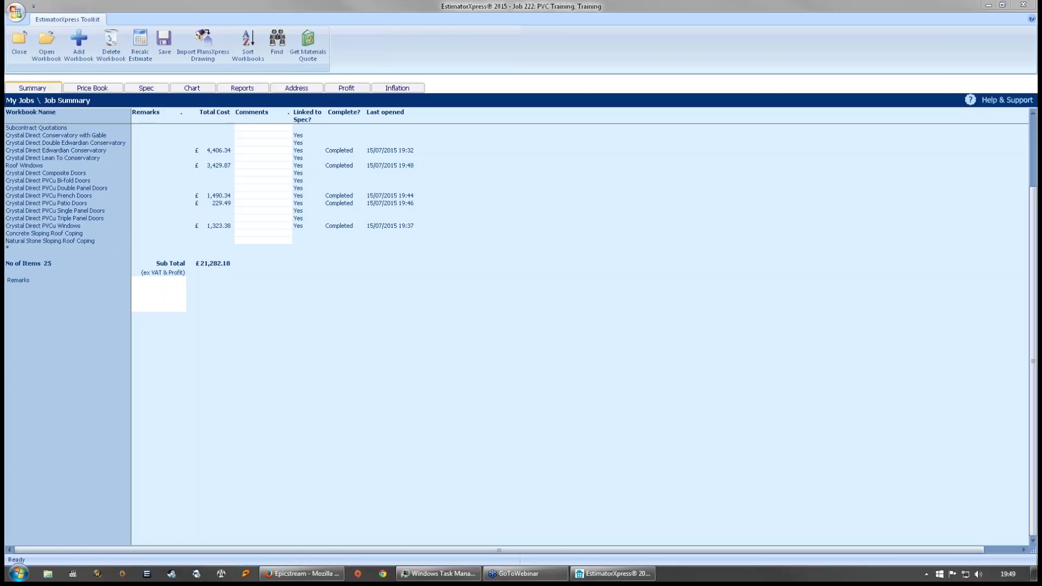
left_click(33, 196)
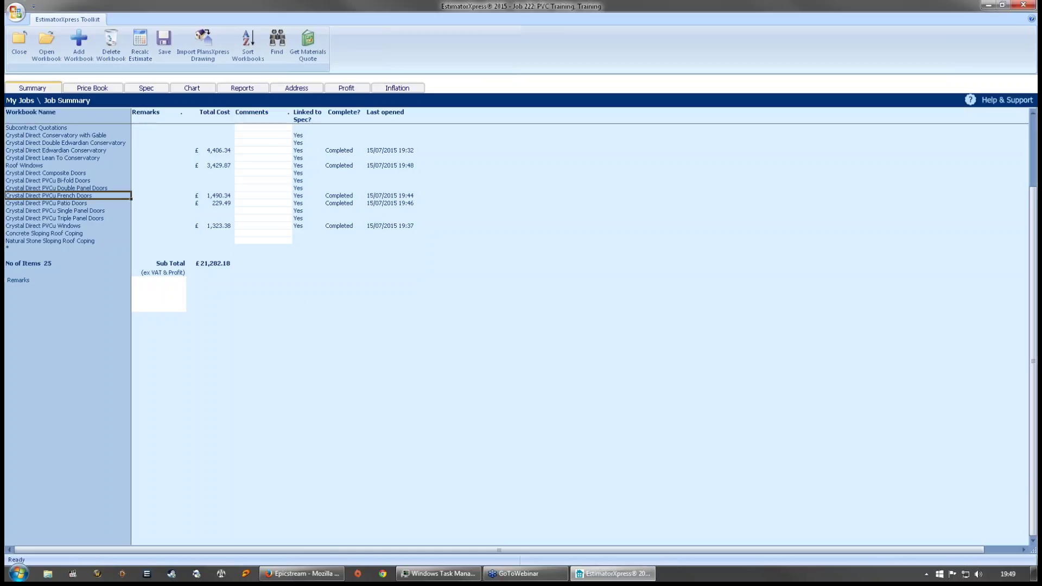
scroll(55, 196, "up", 2)
left_click(68, 175)
left_click(69, 166)
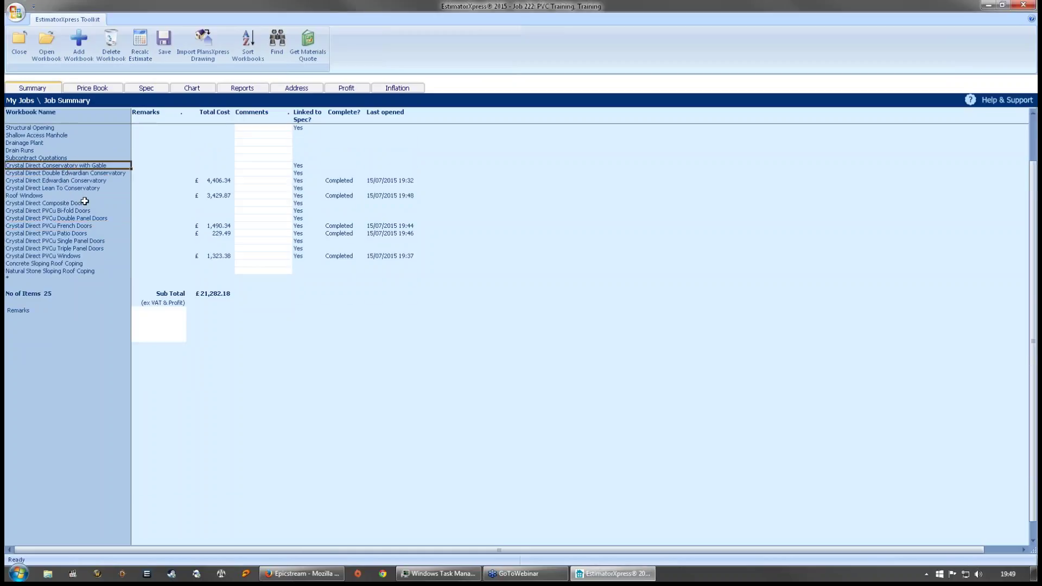
left_click(89, 211)
left_click(86, 256)
left_click(77, 324)
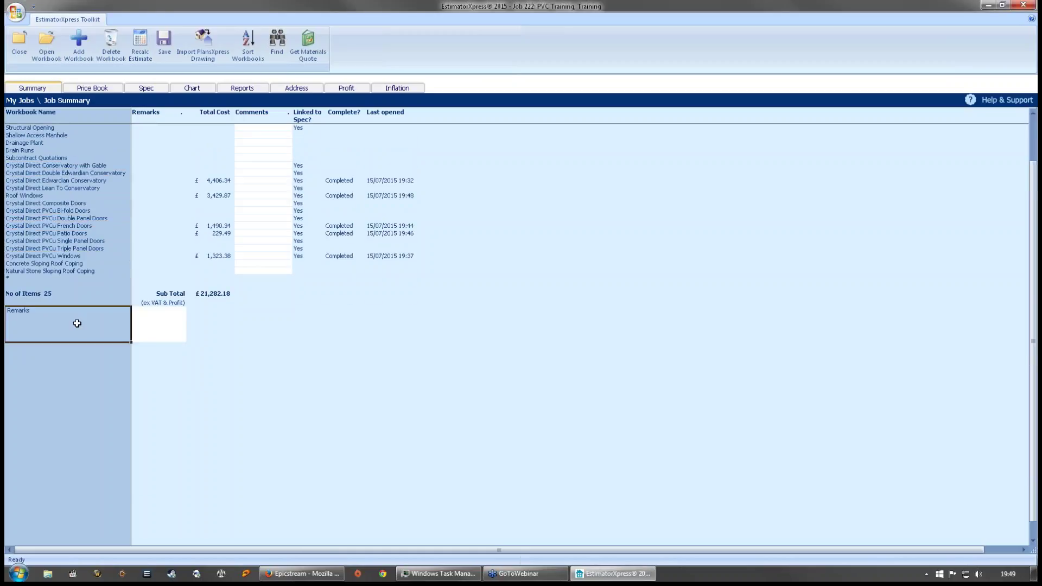
left_click(97, 301)
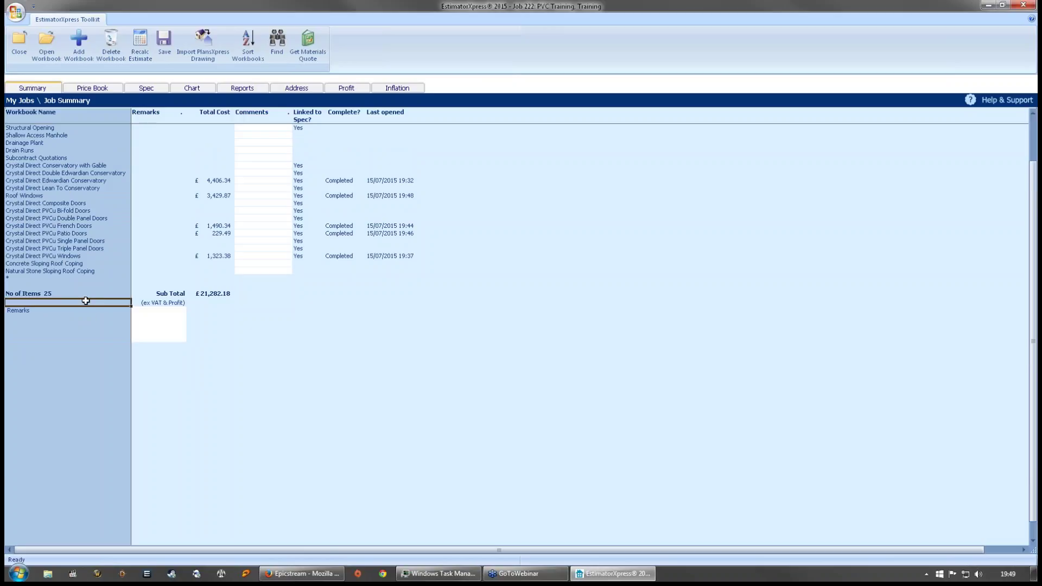
left_click(268, 445)
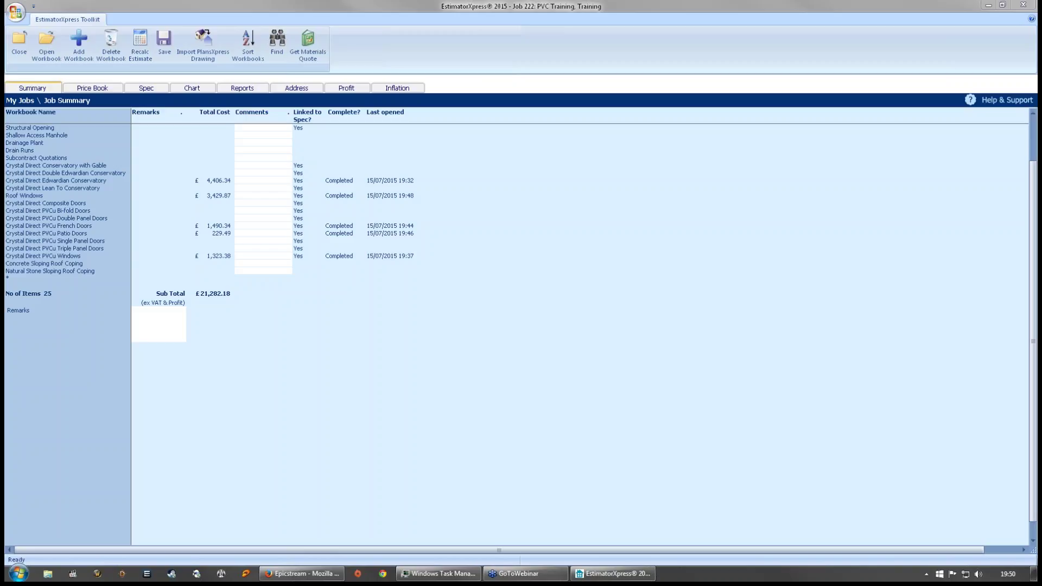
- Select the Sub Total row's comments cell, then bring up the Price Book section prompt
scroll(94, 204, "up", 2)
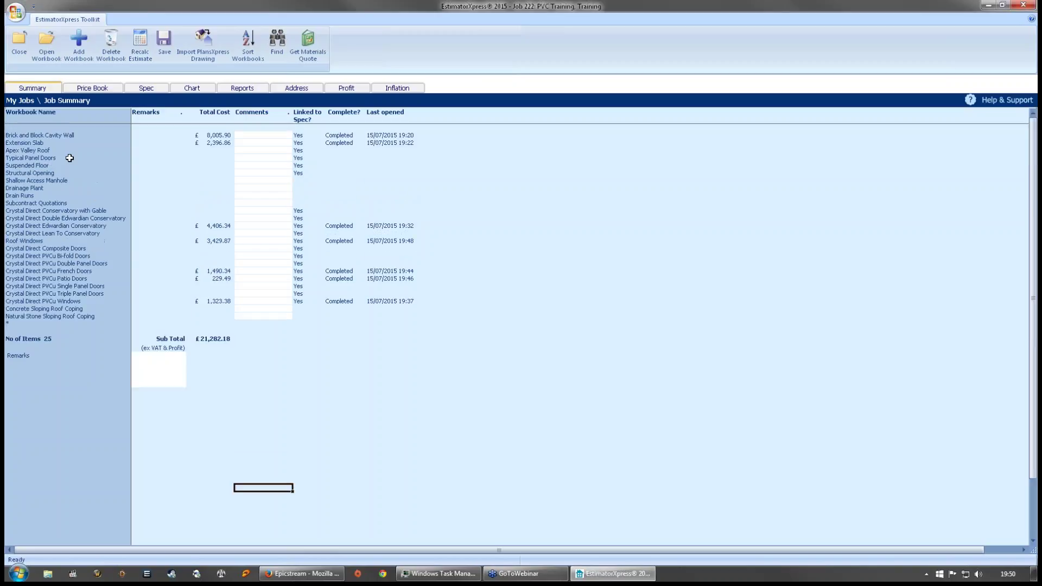
left_click(223, 353)
left_click(255, 343)
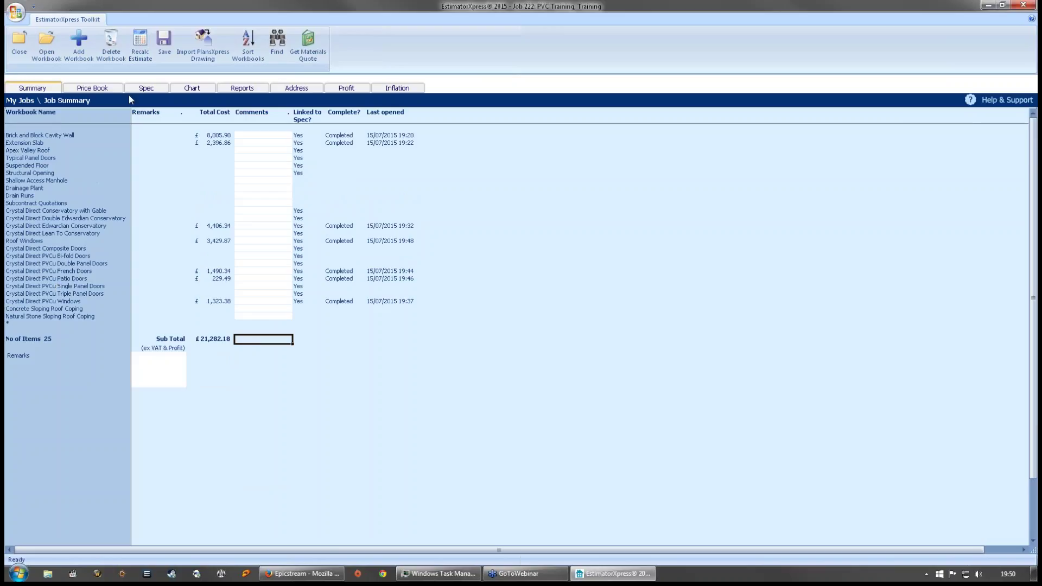
left_click(96, 89)
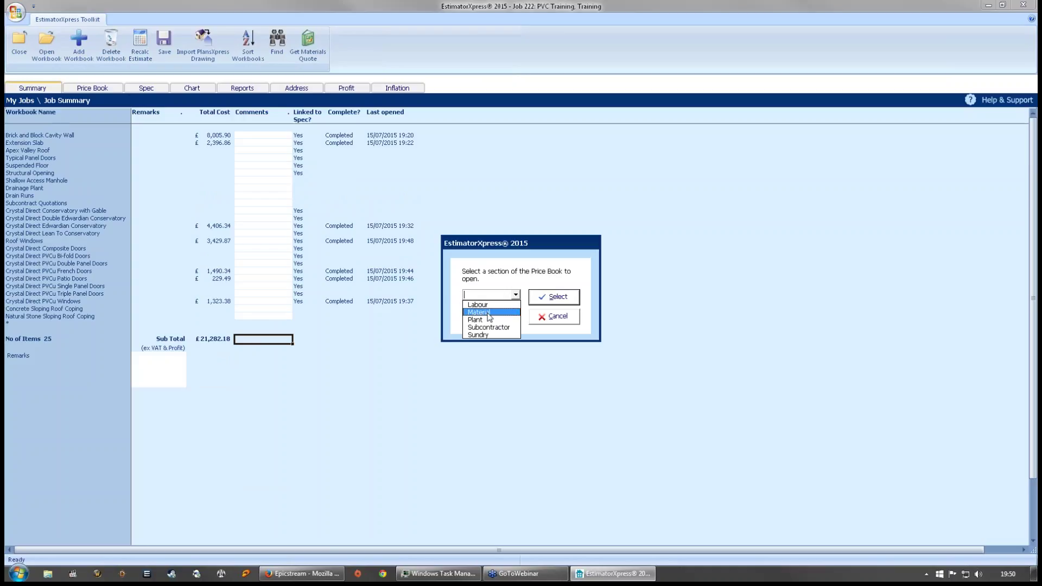
- Open the Material price book and look through the Supplier filter list, closing it unchanged
left_click(475, 312)
key("Return")
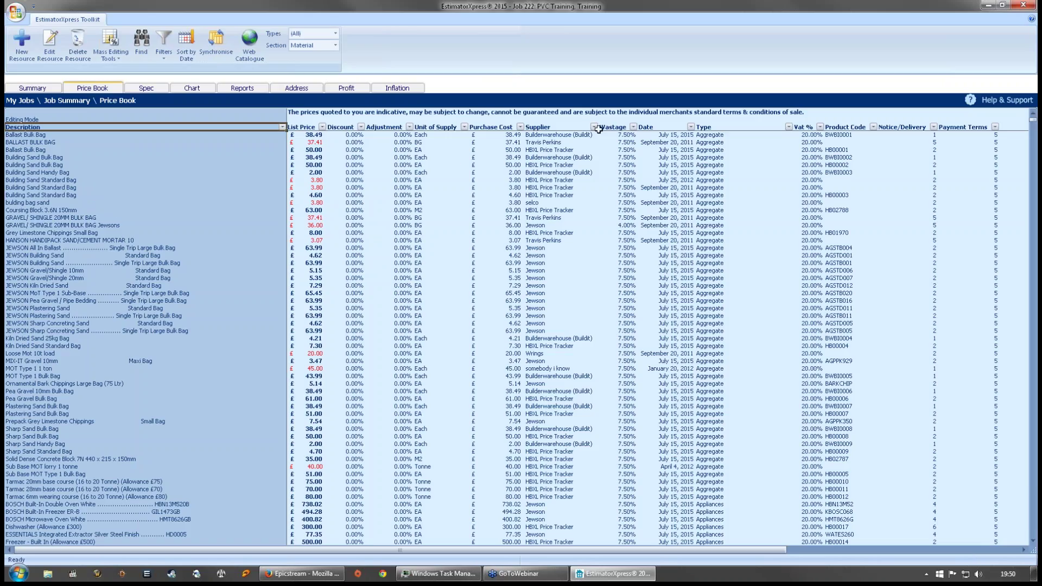
left_click(594, 127)
left_click(507, 211)
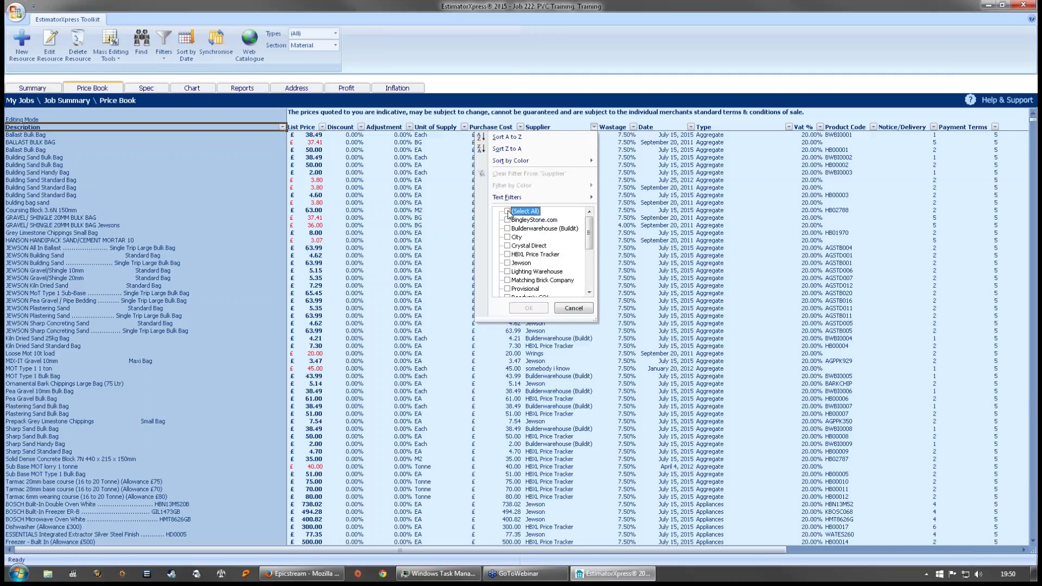
scroll(512, 264, "down", 4)
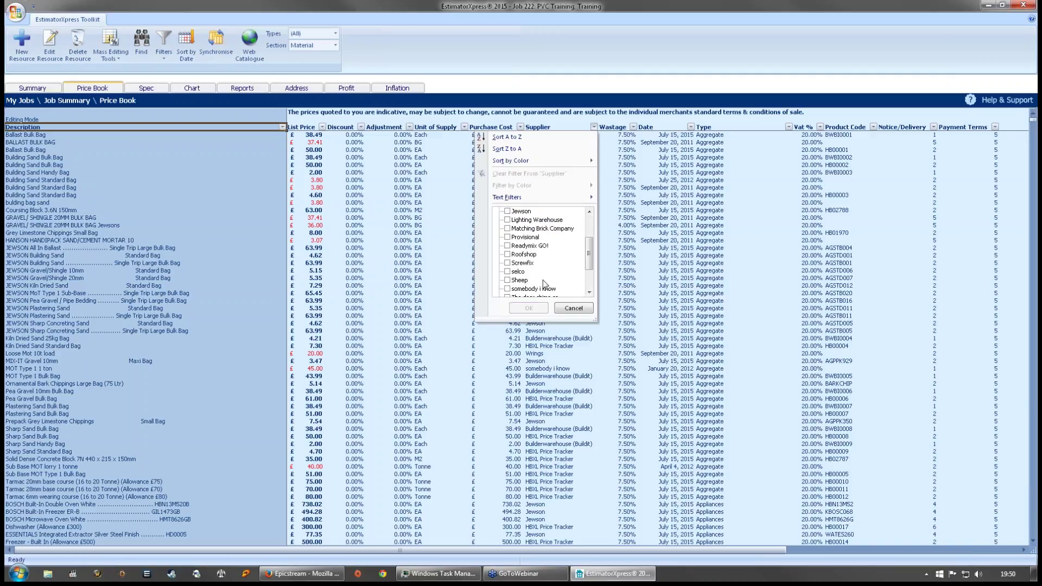
scroll(531, 280, "up", 4)
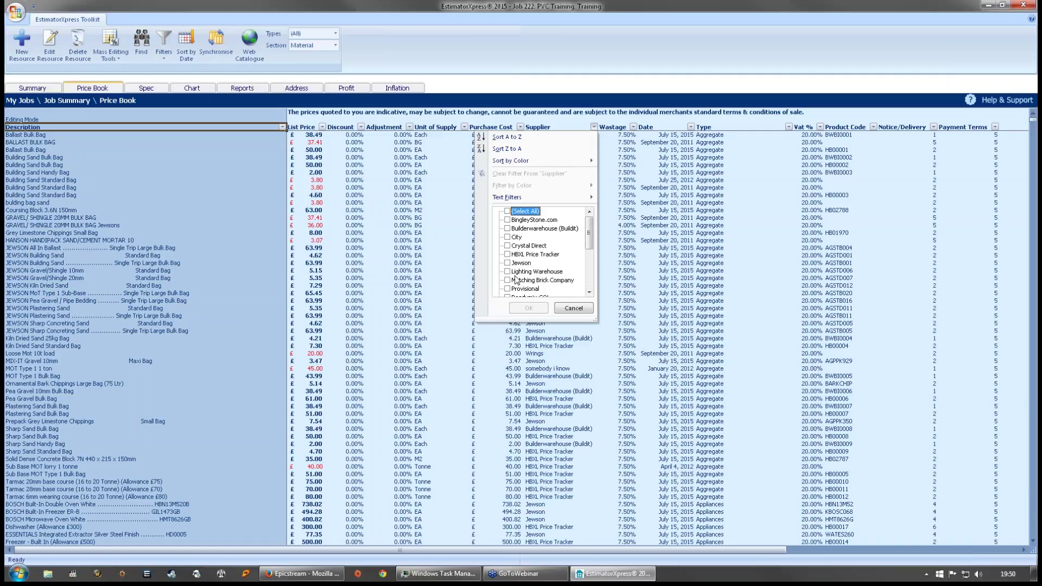
scroll(515, 279, "down", 2)
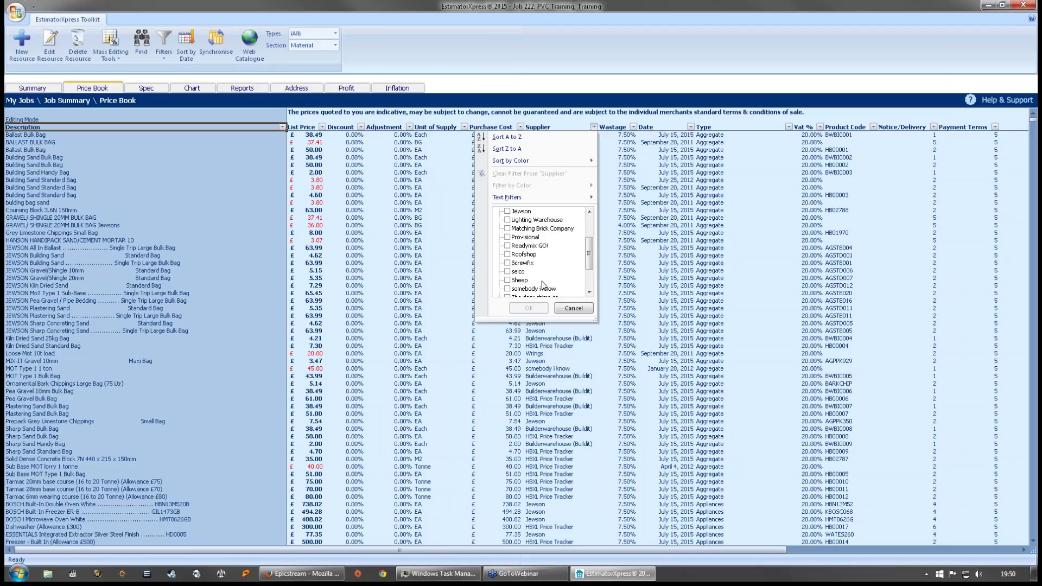
scroll(543, 286, "down", 2)
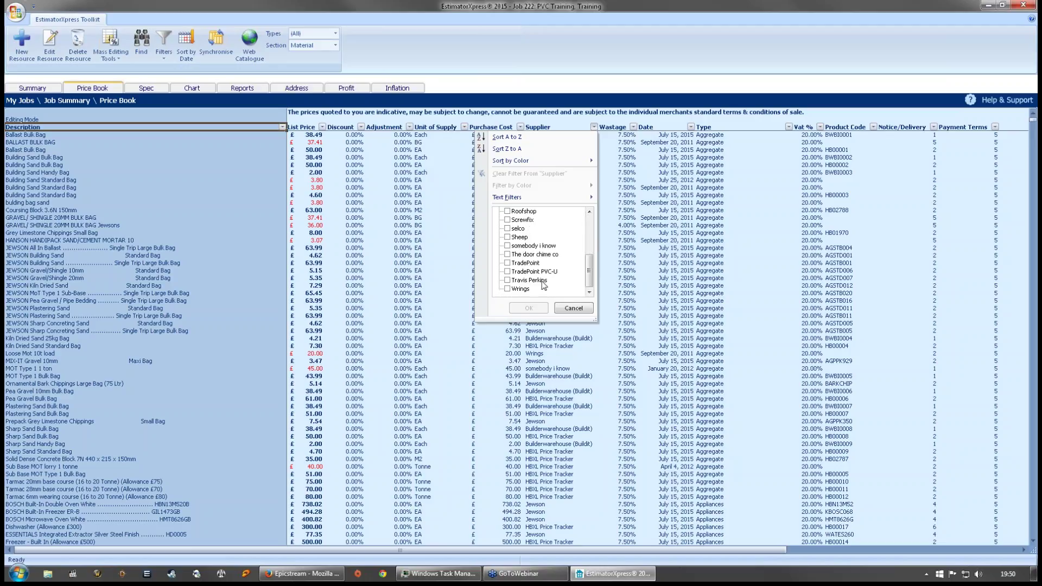
left_click(573, 307)
left_click(581, 277)
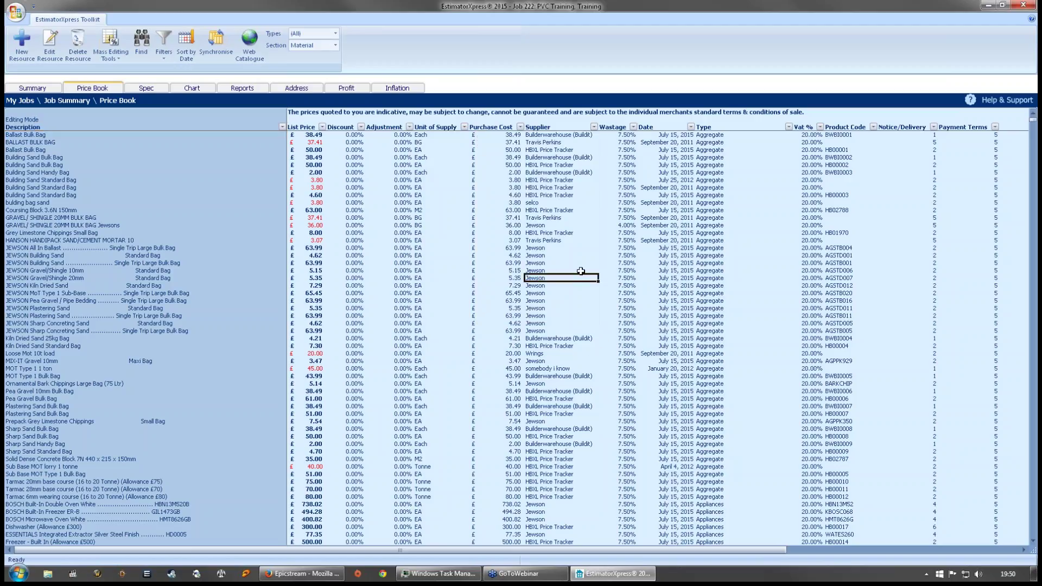
- Filter the Supplier column to show only HBXL Price Tracker items
left_click(594, 127)
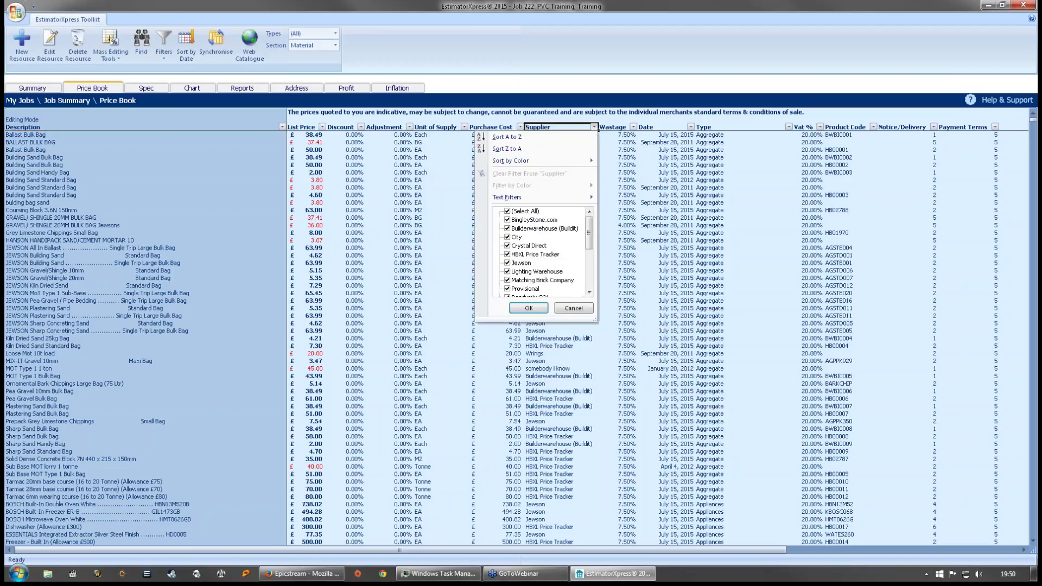
left_click(507, 211)
left_click(506, 255)
left_click(530, 306)
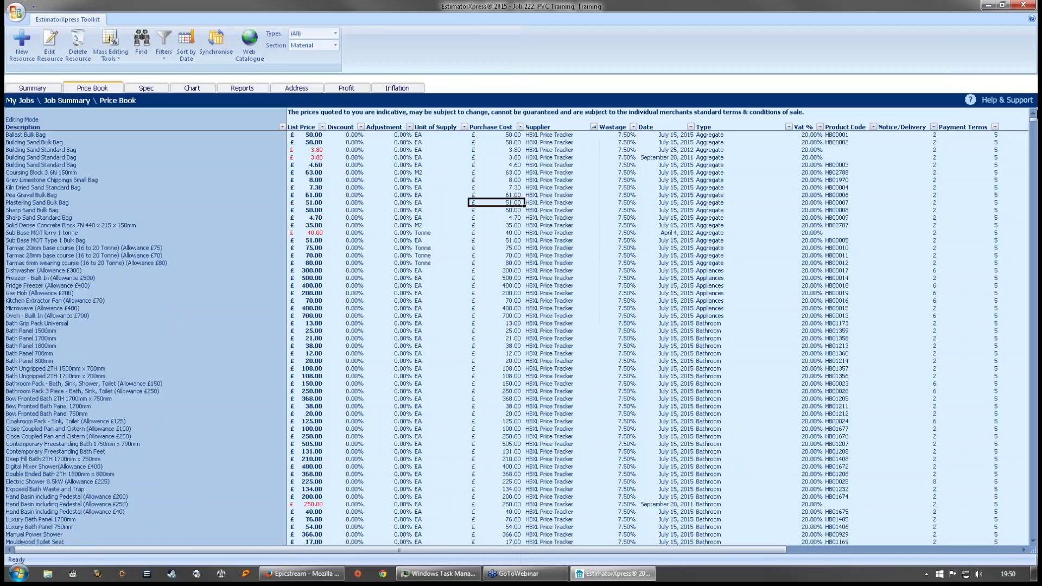
left_click_drag(1032, 124, 1001, 531)
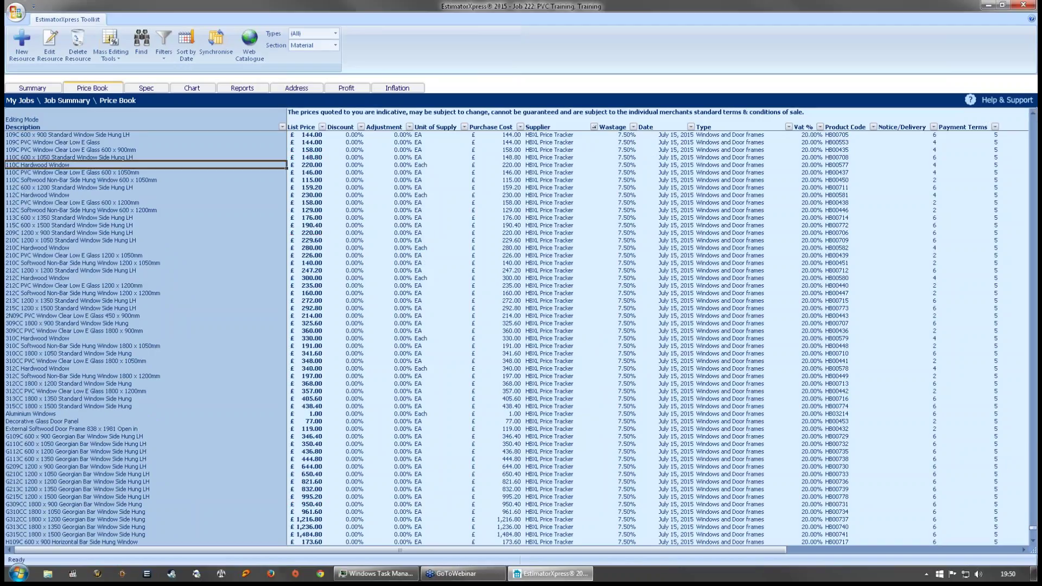
left_click(163, 219)
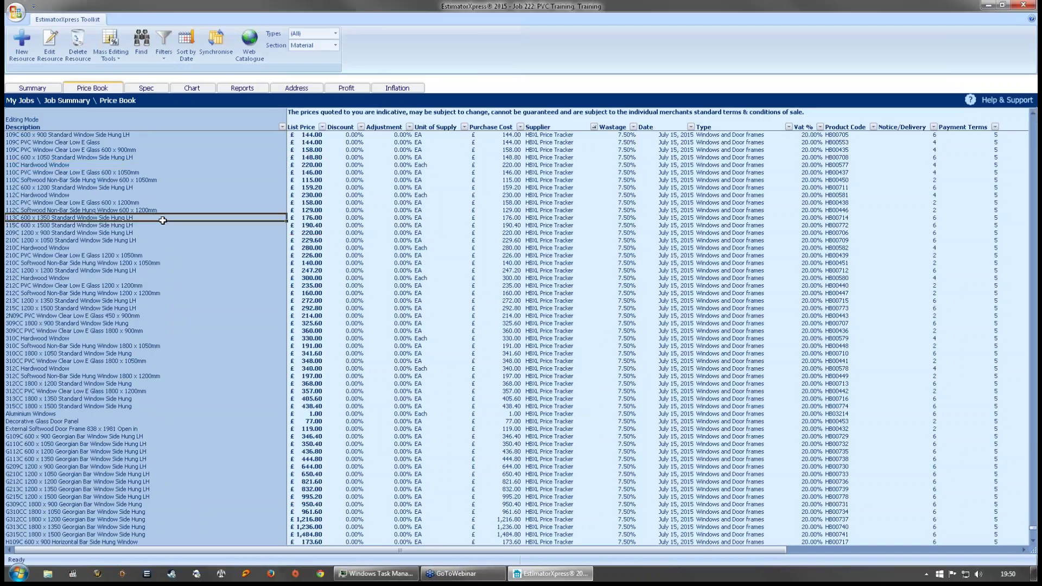
left_click(97, 166)
left_click(101, 187)
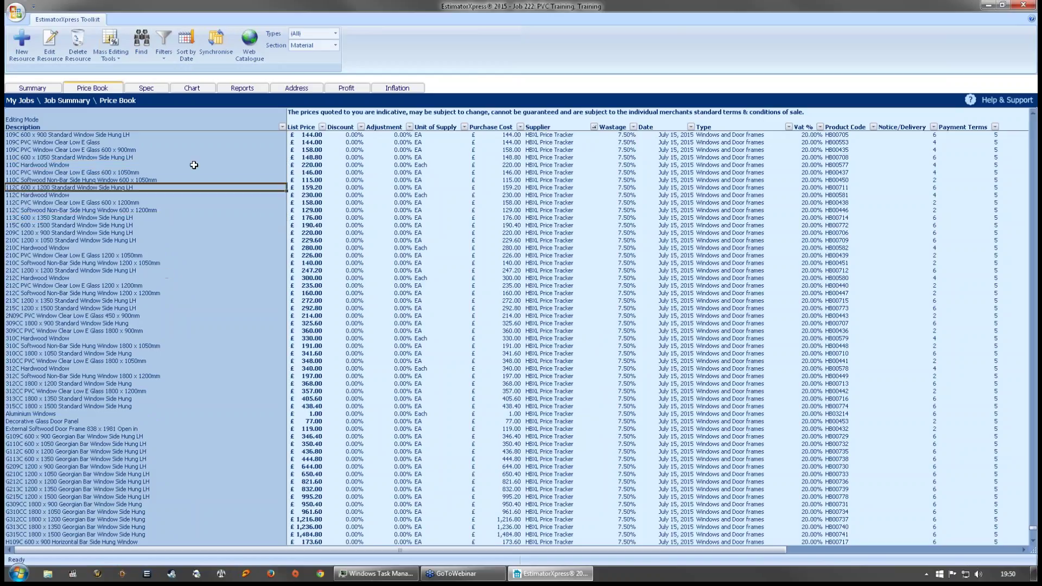
left_click_drag(99, 149, 98, 262)
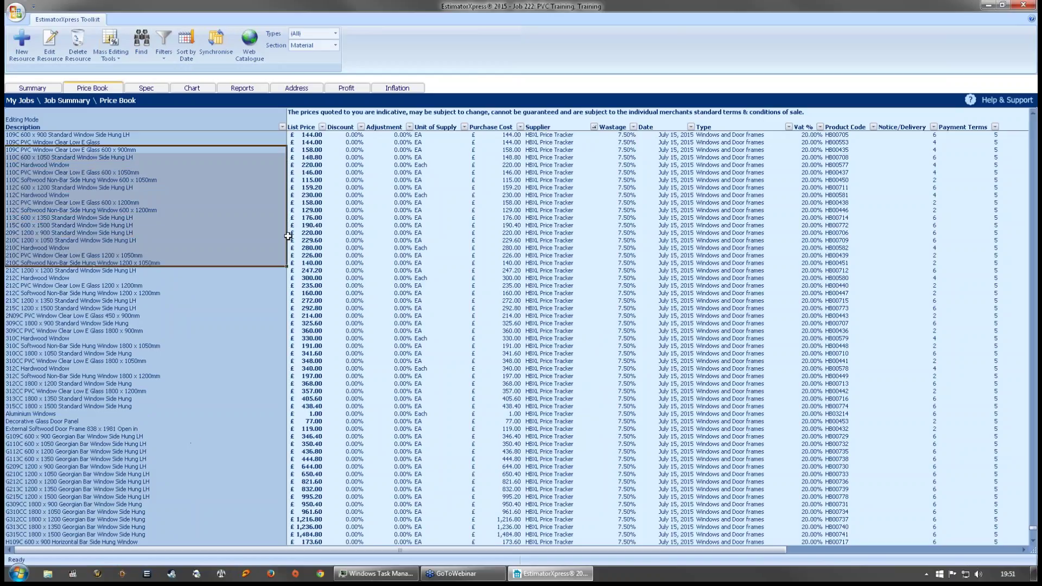
left_click(88, 272)
left_click_drag(88, 277, 77, 362)
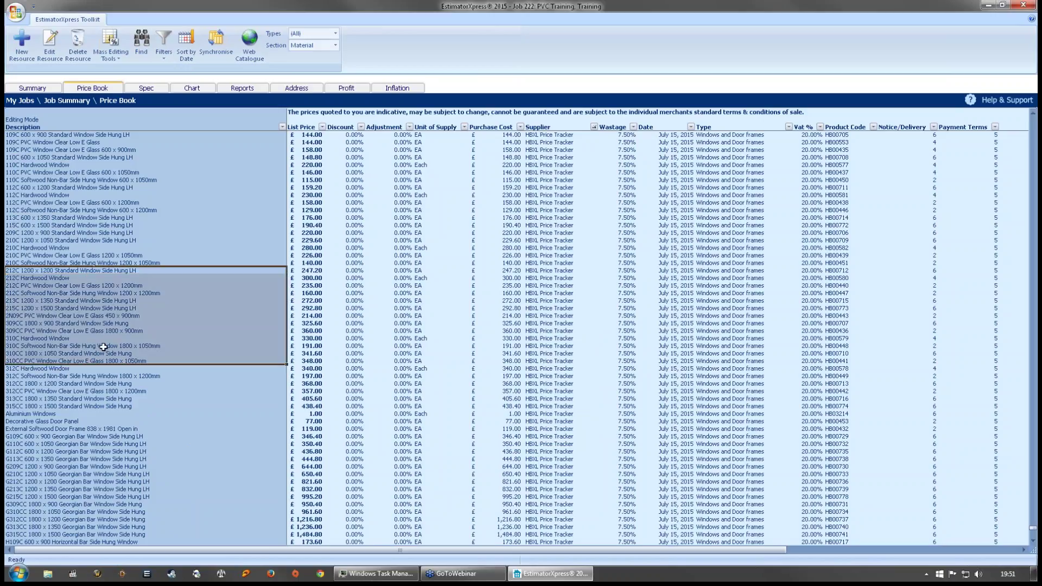
left_click(106, 340)
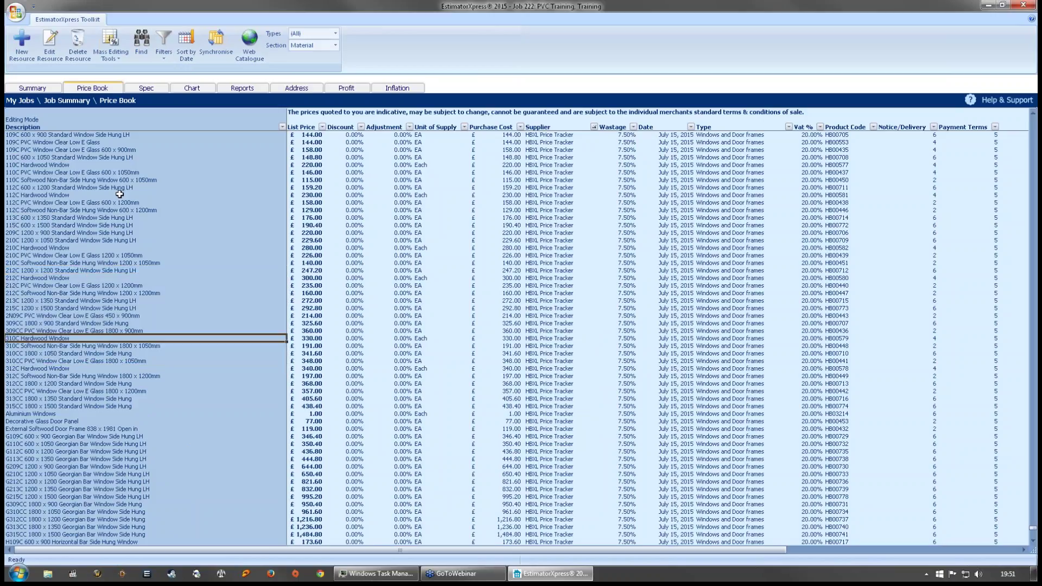
left_click_drag(104, 172, 100, 346)
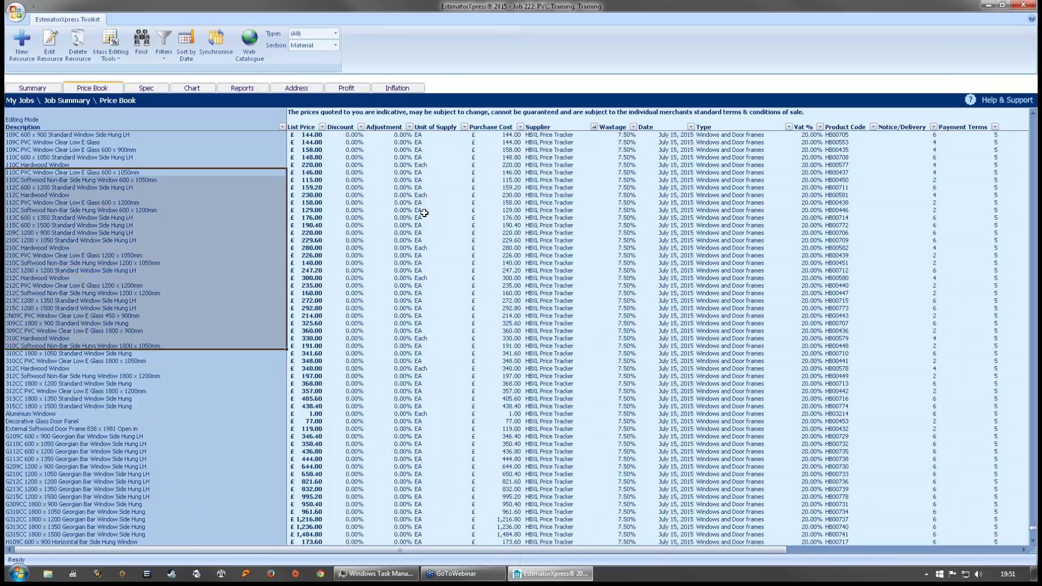
left_click_drag(313, 173, 312, 342)
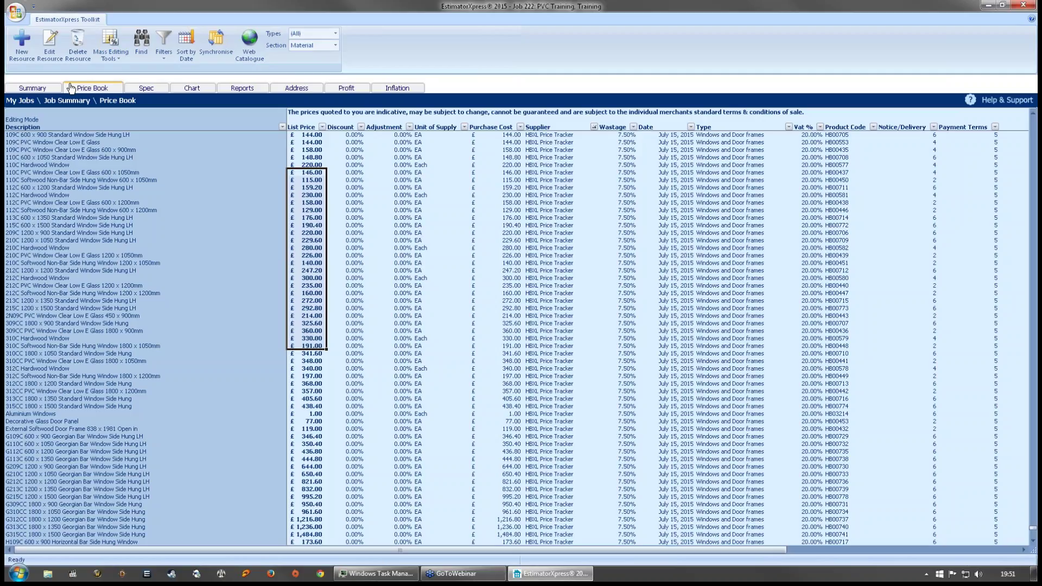
- Review the discount, purchase cost and adjustment values of the 110C window rows
left_click_drag(342, 172, 354, 291)
left_click(356, 179)
left_click(496, 173)
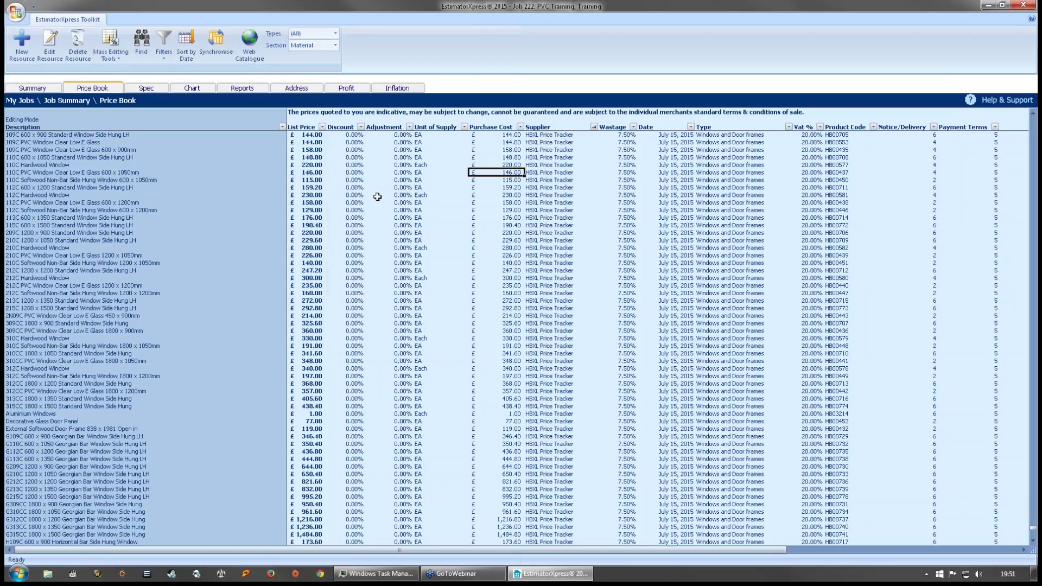
left_click(93, 181)
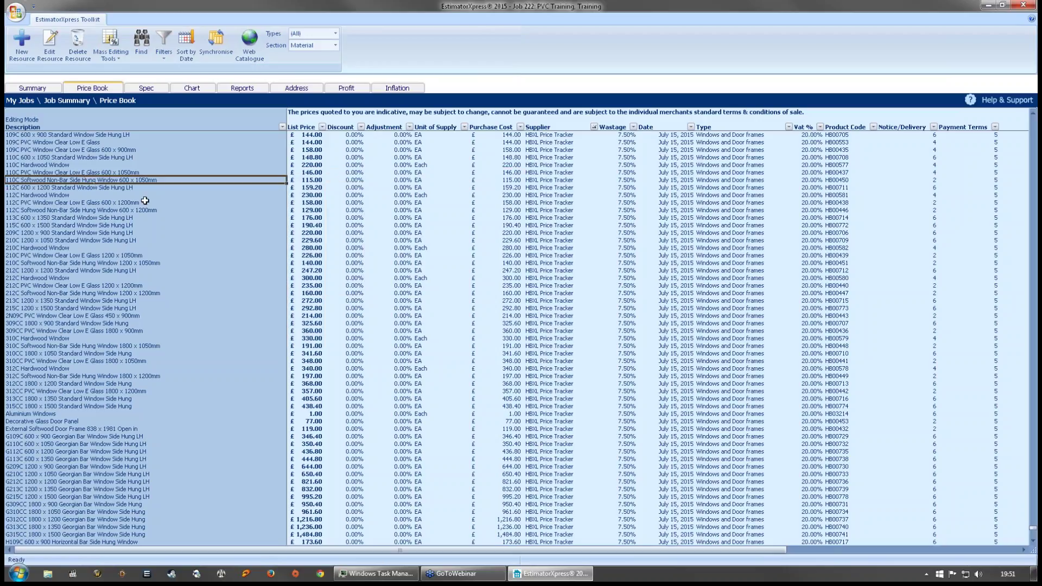
left_click(508, 180)
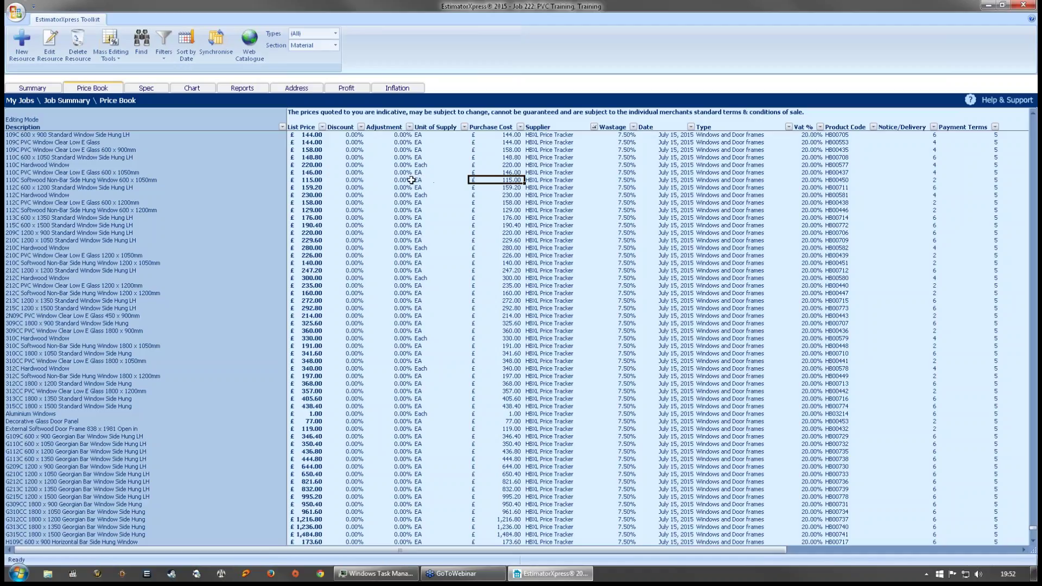
left_click(389, 179)
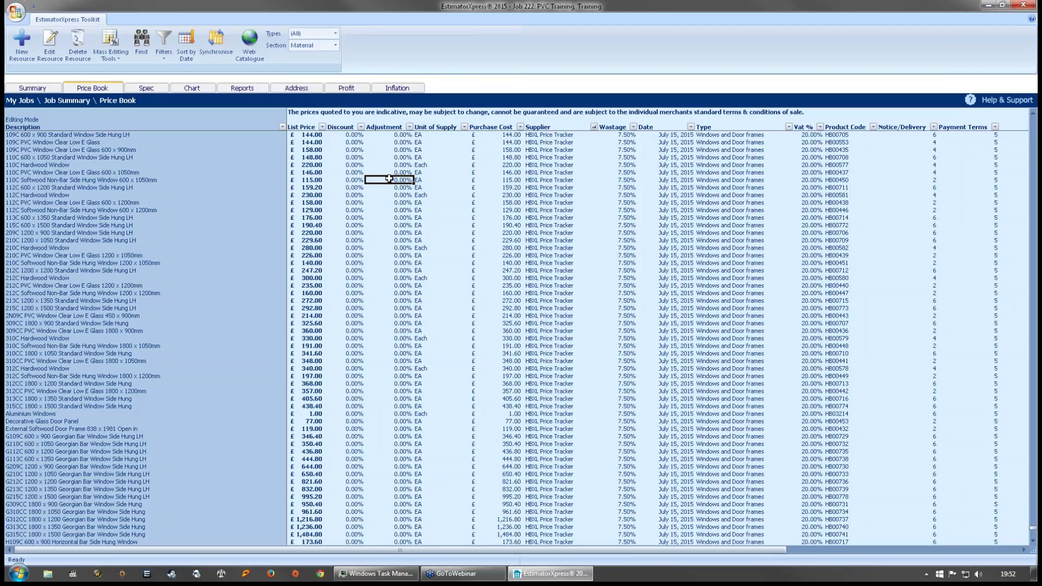
scroll(391, 182, "up", 4)
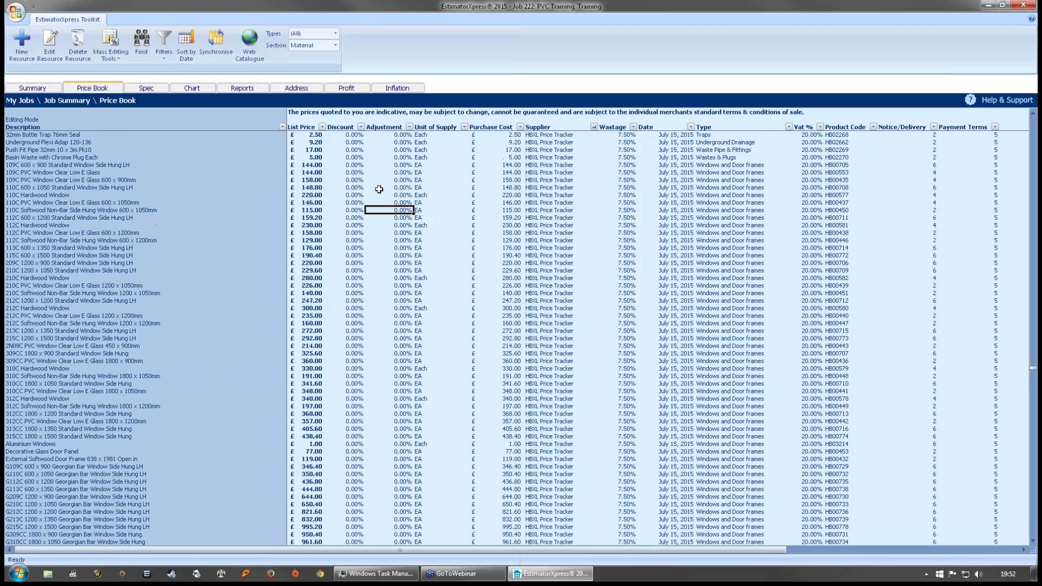
scroll(418, 210, "up", 4)
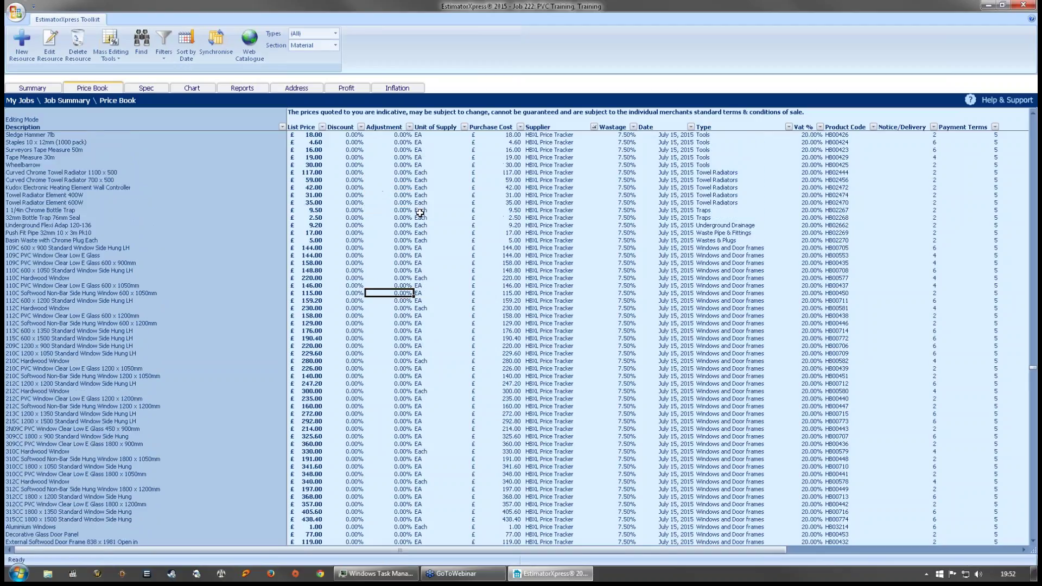
- Select the 109C 600 x 900 window row and switch on Edit Prices
left_click(415, 248)
left_click(512, 248)
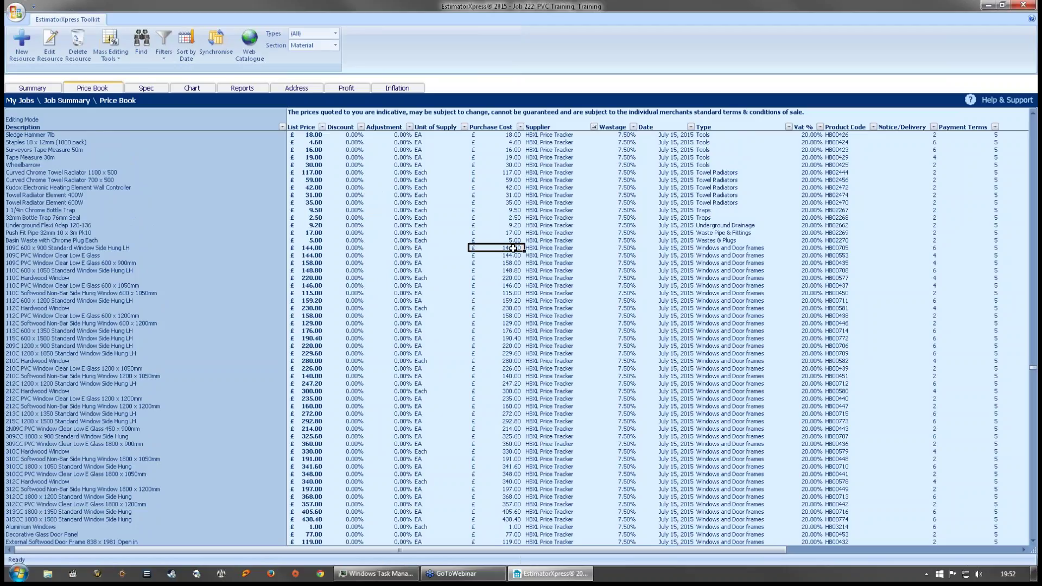
left_click(122, 40)
left_click(170, 84)
left_click(101, 249)
- Change the 109C 600 x 900 window's purchase cost from 144.00 to 120.00
left_click(503, 248)
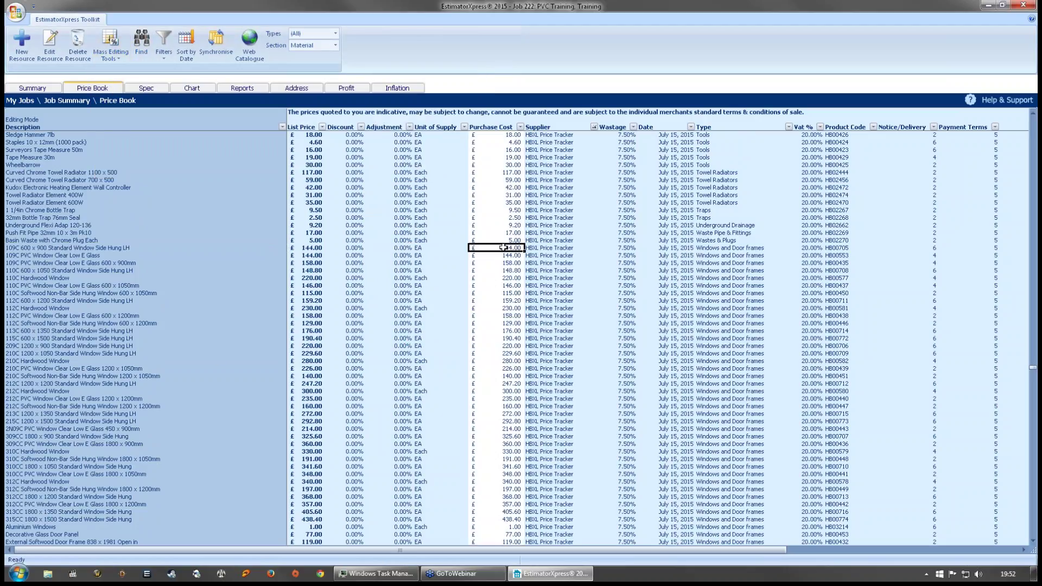
type("120")
left_click(503, 256)
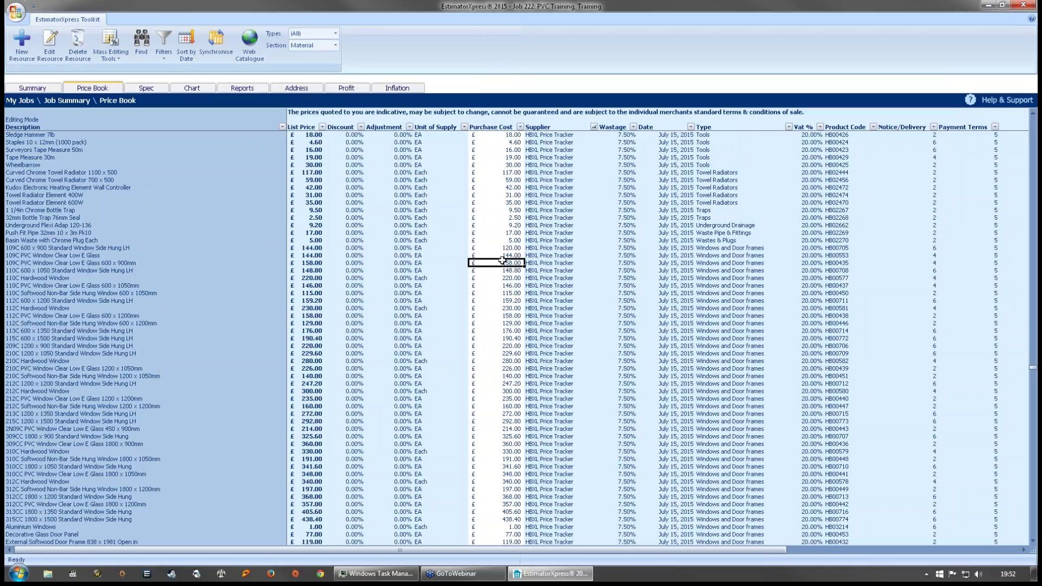
left_click(503, 248)
left_click(121, 56)
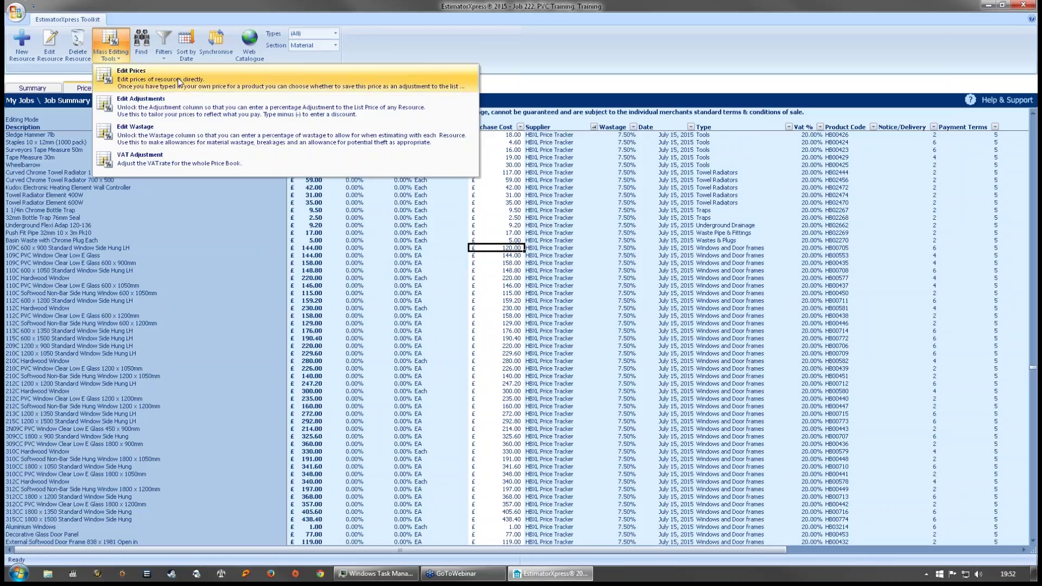
- Turn off Edit Prices and keep the new price as a -16.67% list-price adjustment
left_click(179, 82)
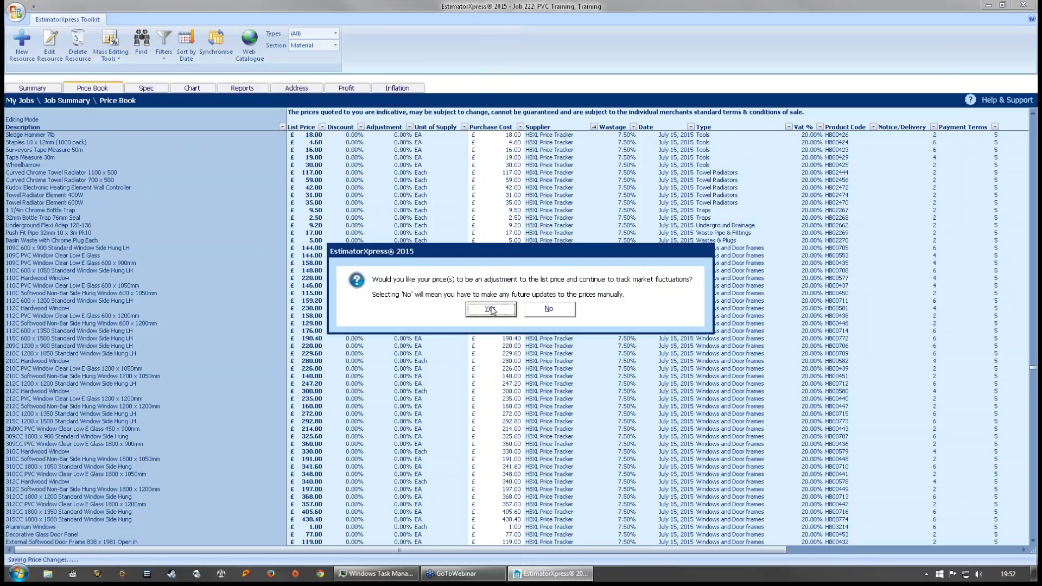
left_click(492, 309)
left_click(407, 248)
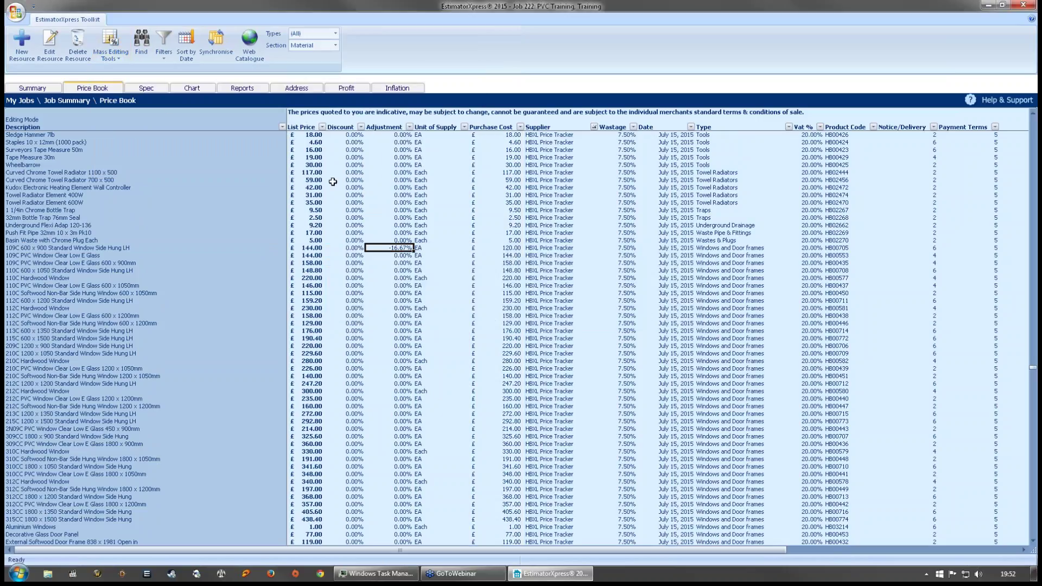
- Enable Edit Adjustments and fill -16.67% down all the window rows
left_click(111, 47)
left_click(138, 106)
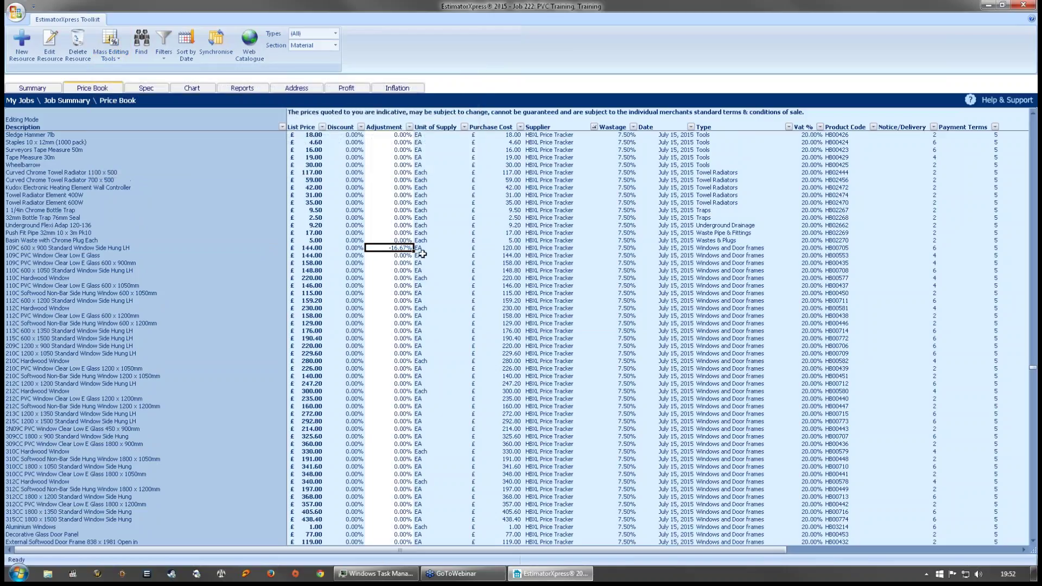
left_click_drag(416, 251, 406, 516)
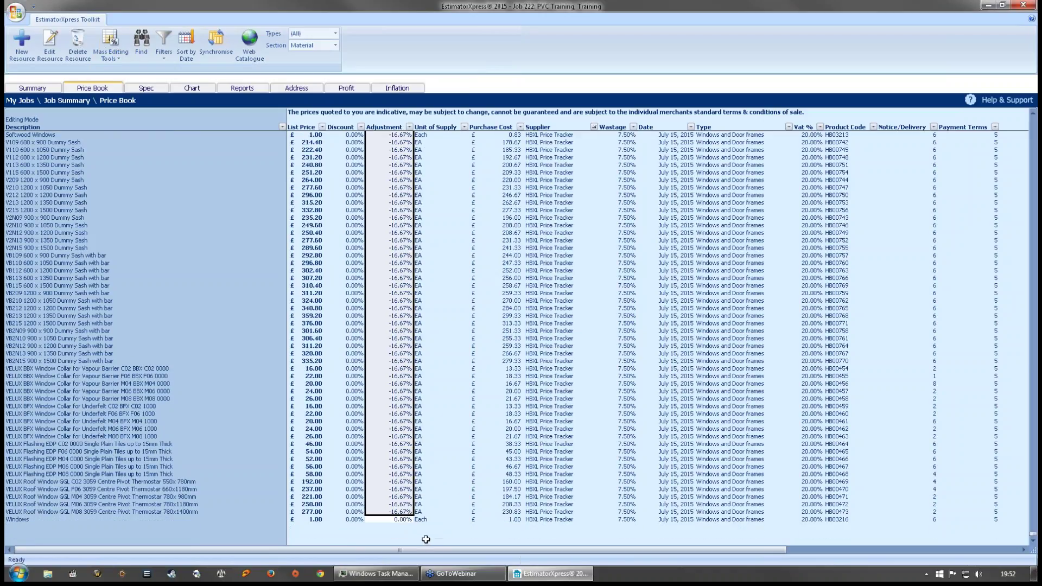
- Turn off Edit Adjustments, saving them, and check the 109C window's recalculated purchase cost
left_click(121, 50)
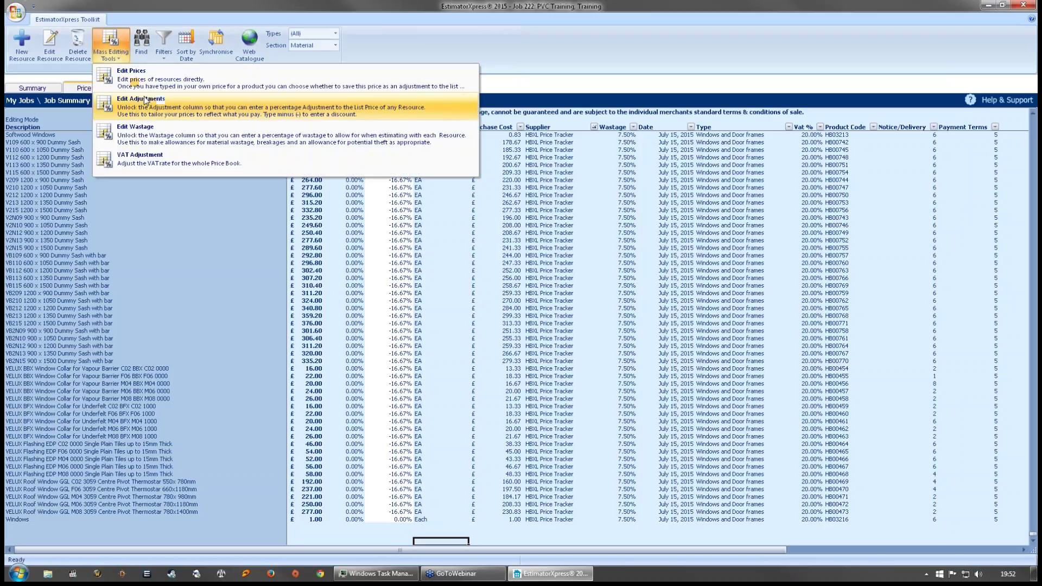
left_click(152, 112)
left_click(505, 217)
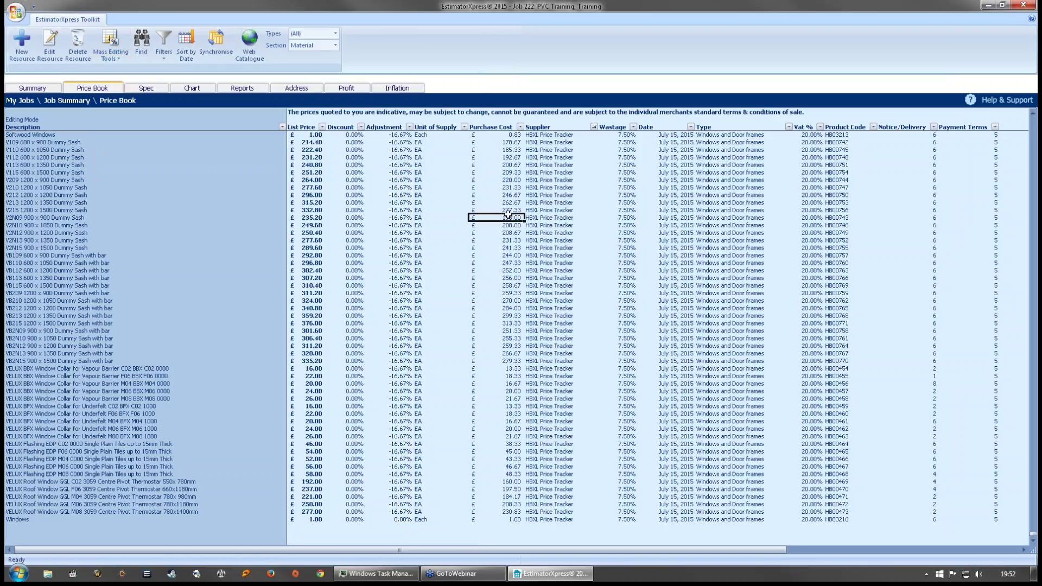
scroll(504, 225, "up", 15)
scroll(503, 227, "up", 16)
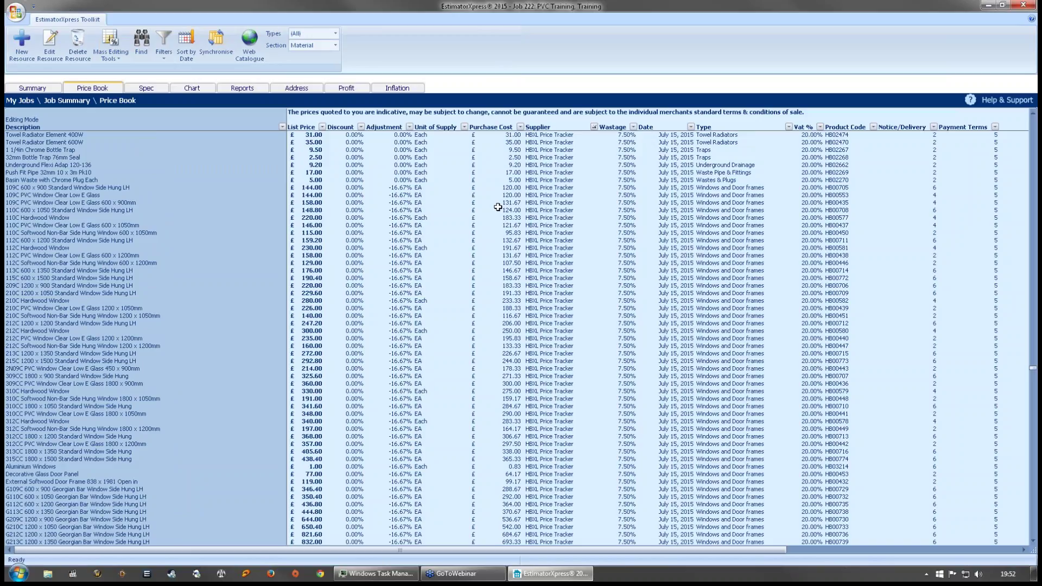
scroll(497, 208, "up", 5)
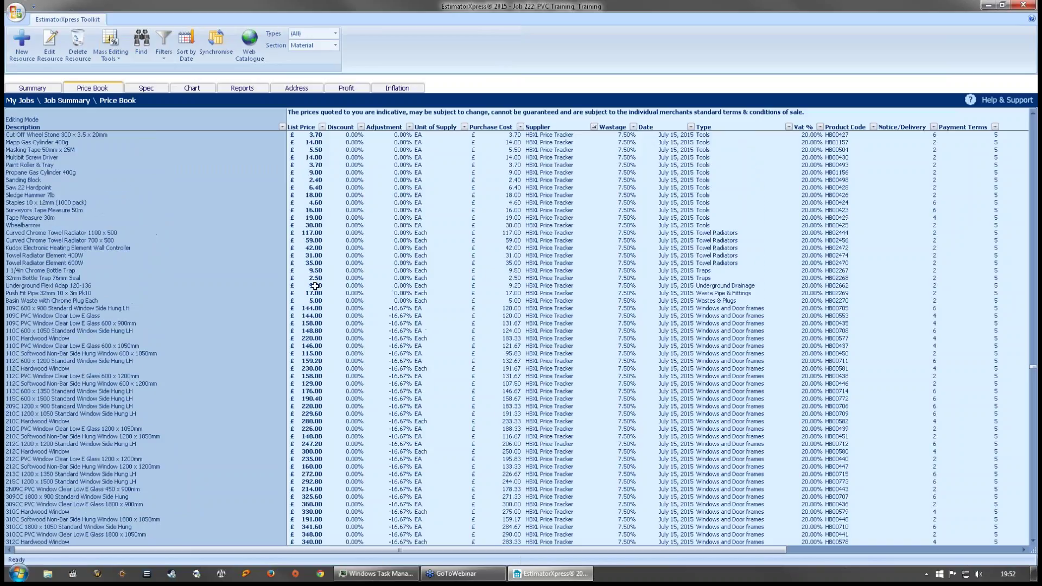
left_click(521, 308)
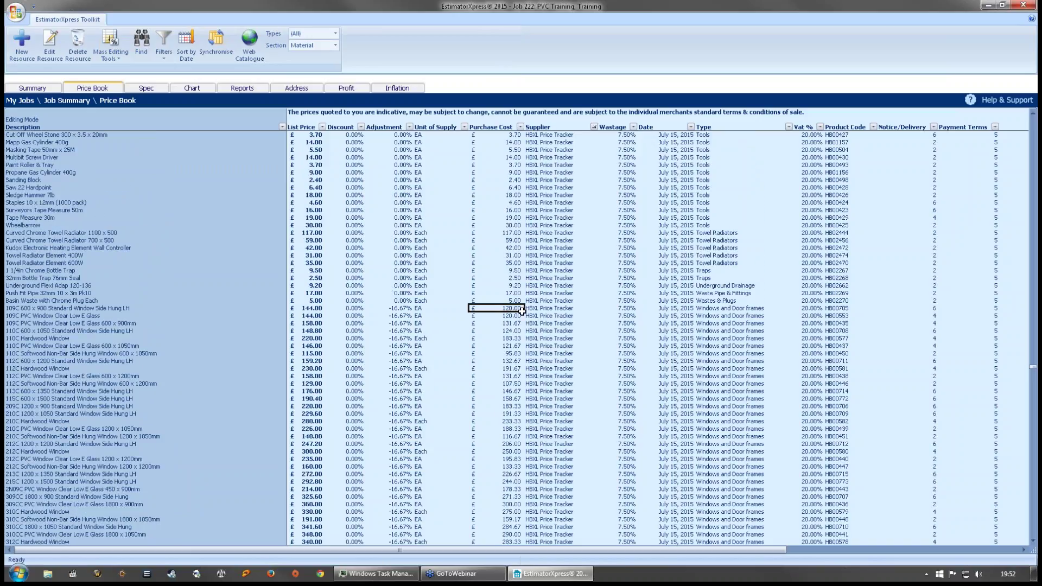
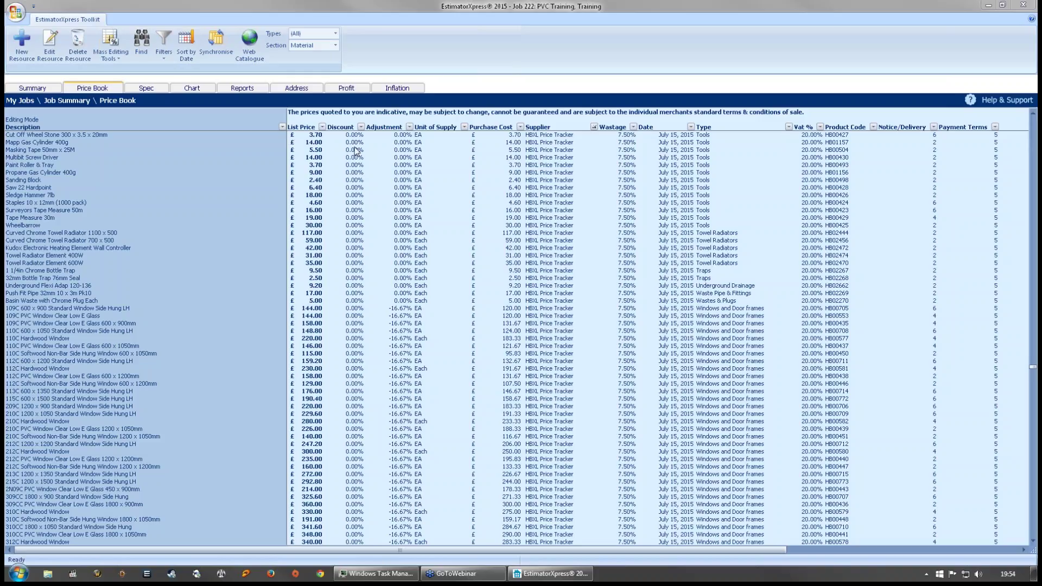
- Close the PVC Training job from its Summary tab and confirm the Job Status dialog
left_click(76, 321)
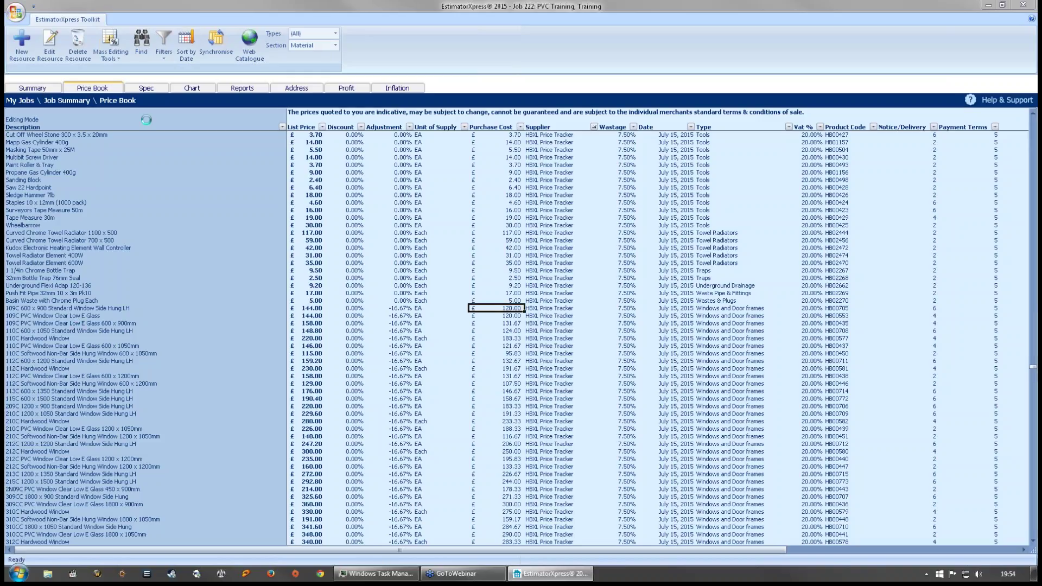
left_click(34, 89)
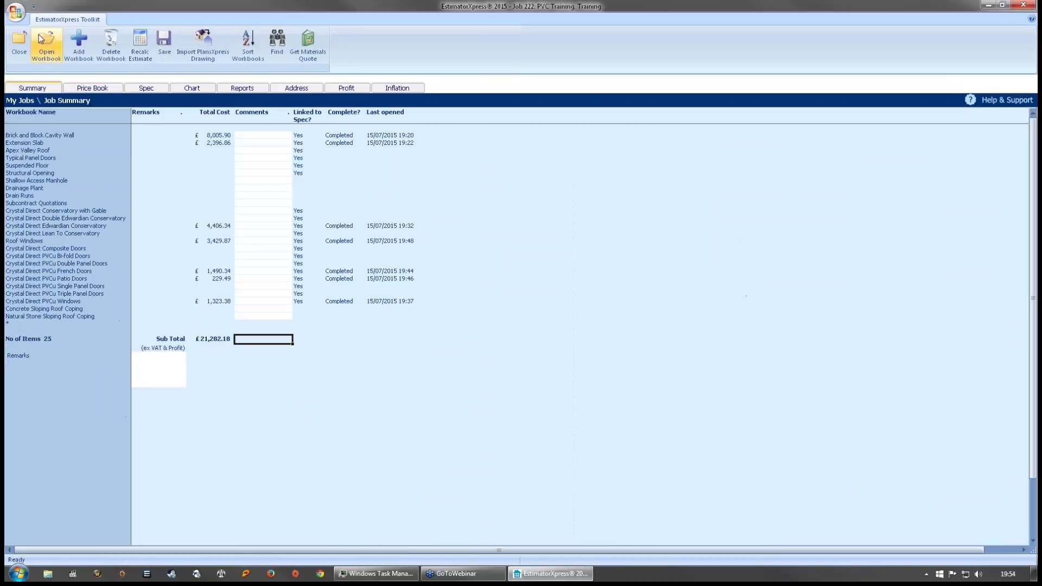
left_click(217, 220)
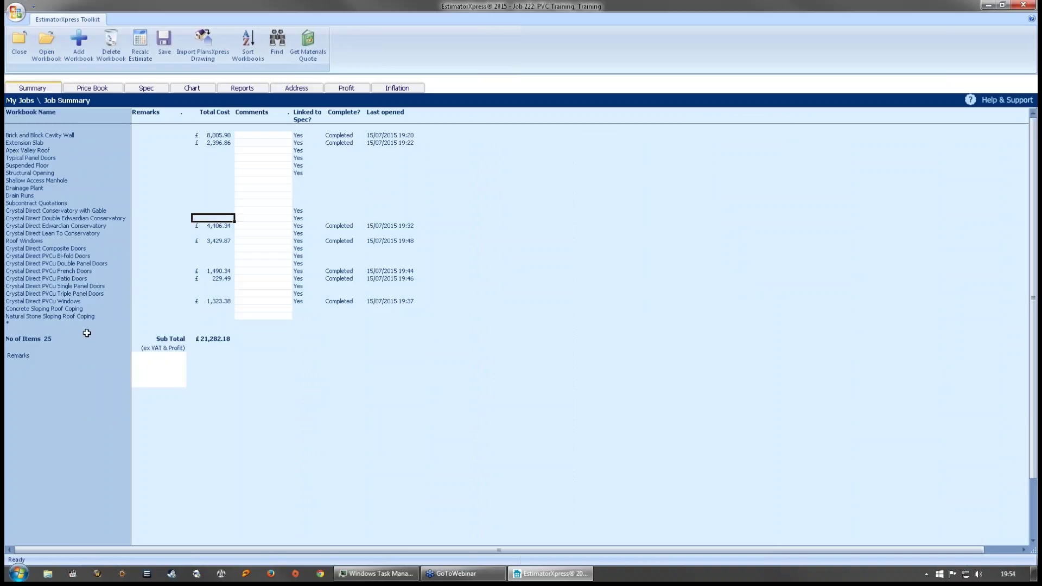
left_click(25, 54)
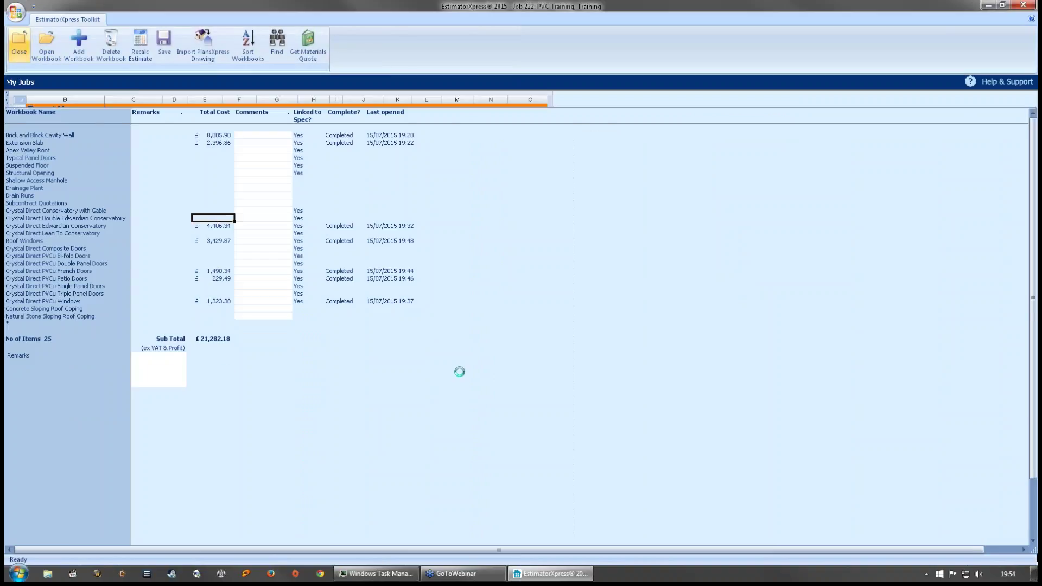
left_click(563, 279)
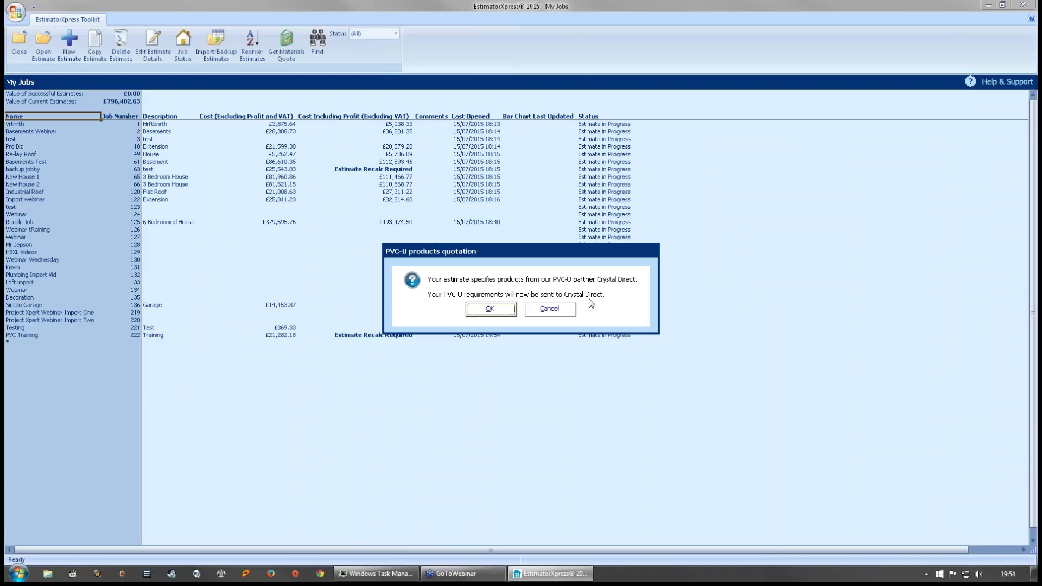
- Review the Crystal Direct form's telephone field and Order requirement choices, then cancel without sending
left_click(498, 309)
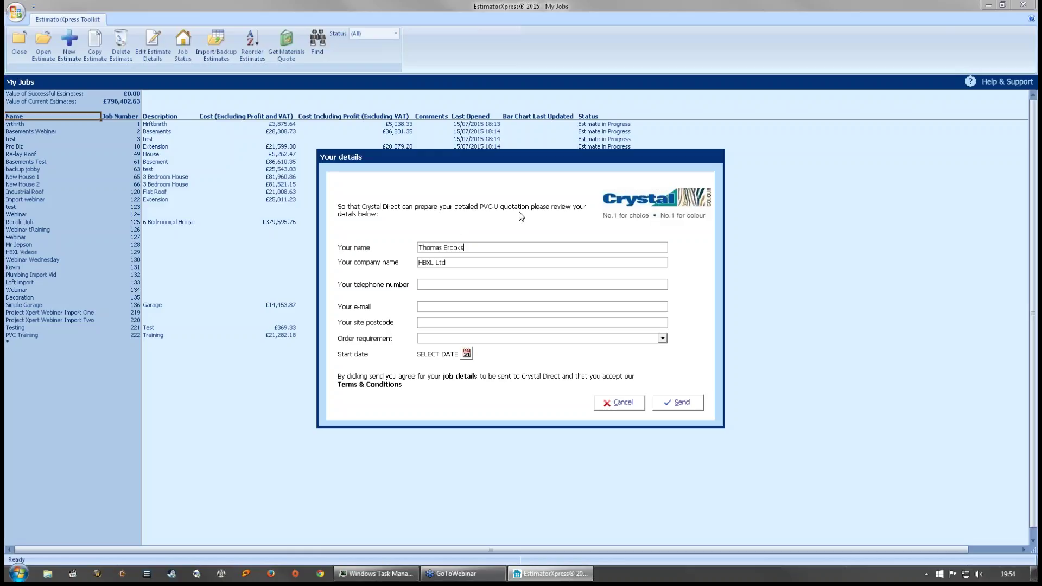
left_click(430, 285)
left_click(663, 339)
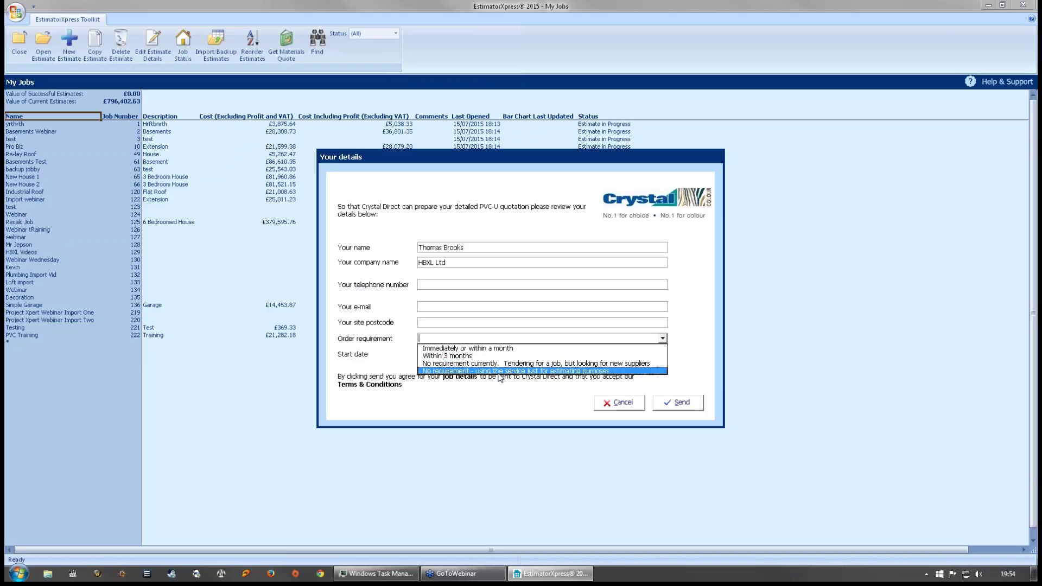
left_click(704, 309)
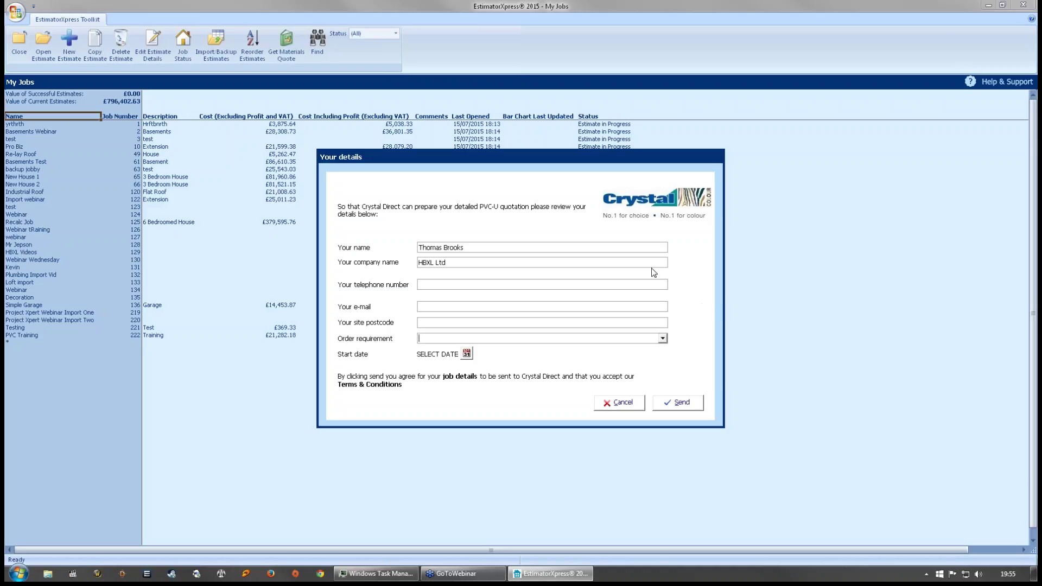
left_click(622, 403)
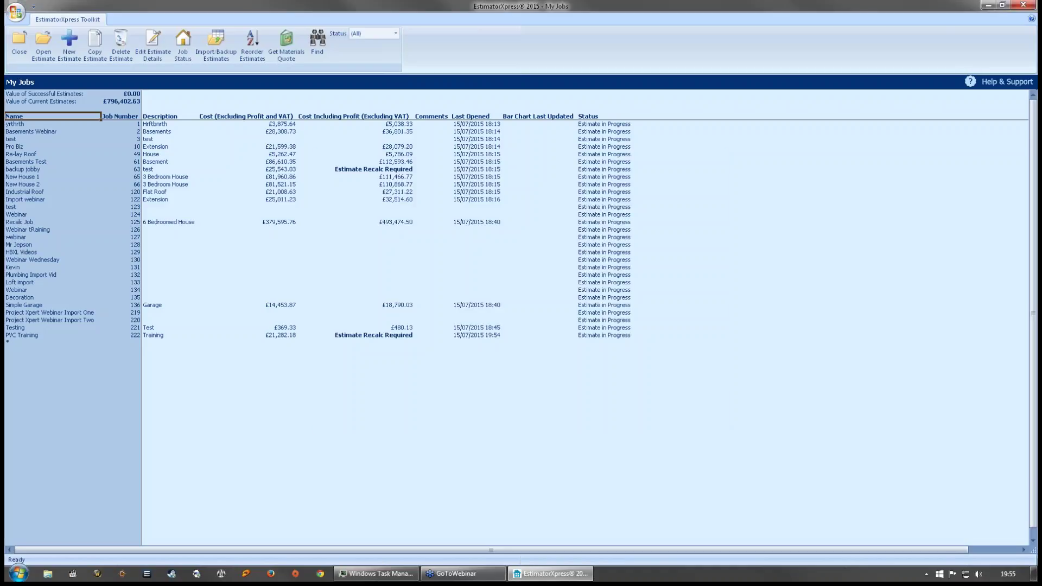
- Open the HBXL Videos estimate, select its Basement Floor Slab workbook, then close it and confirm Job Status
left_click(372, 252)
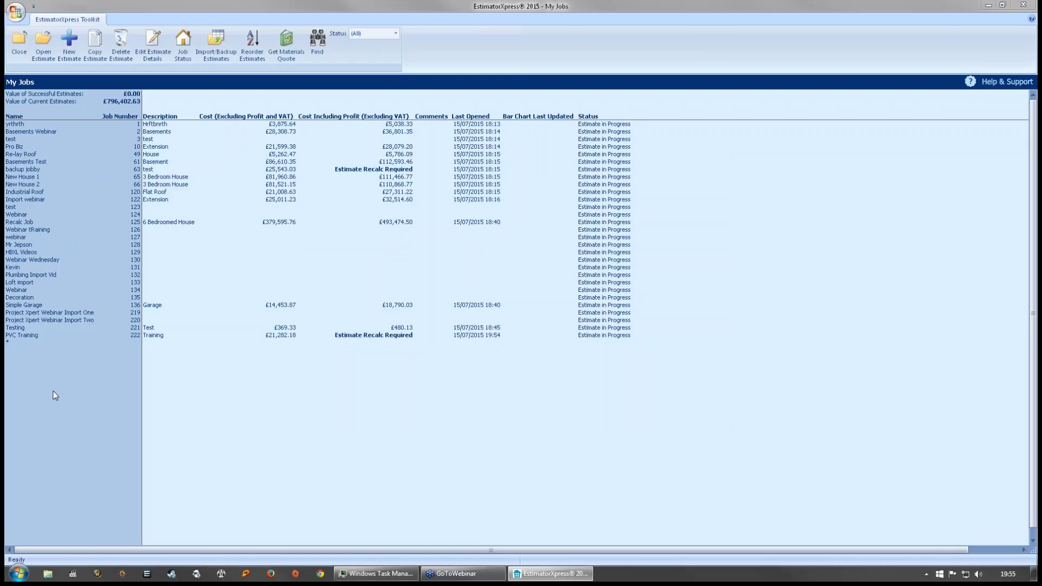
double_click(28, 336)
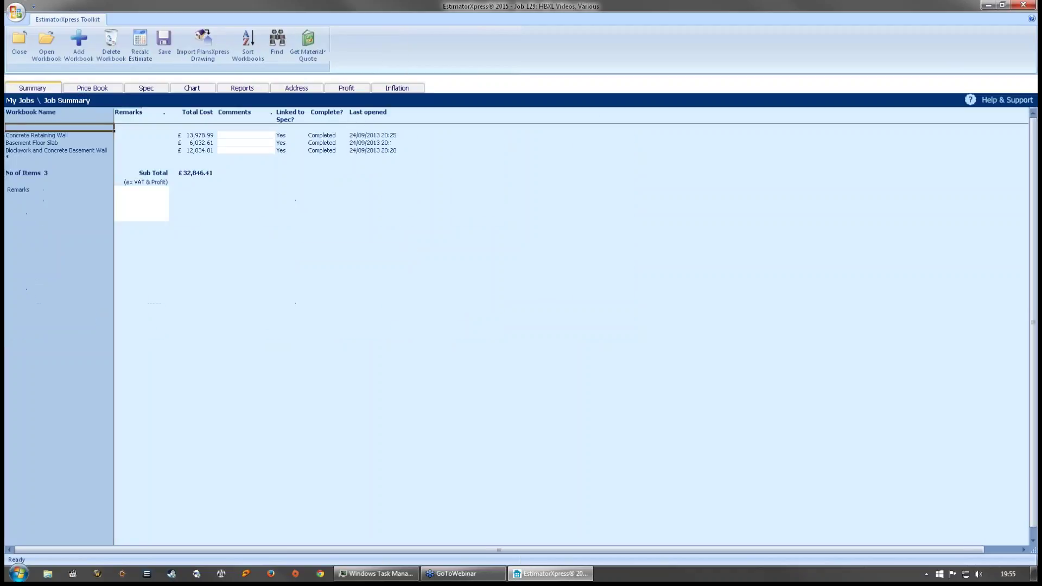
left_click(58, 143)
left_click(21, 39)
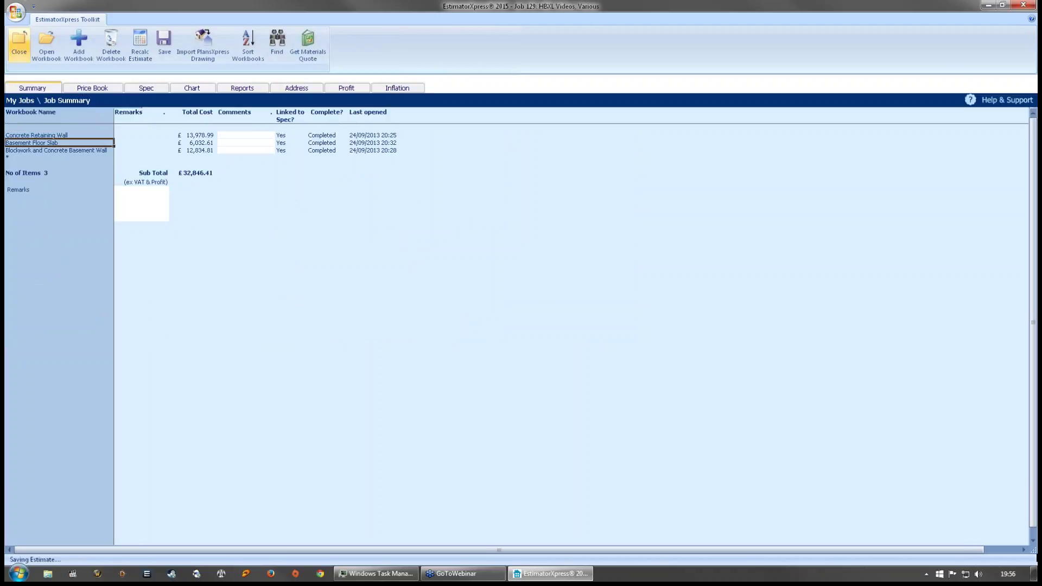
left_click(561, 281)
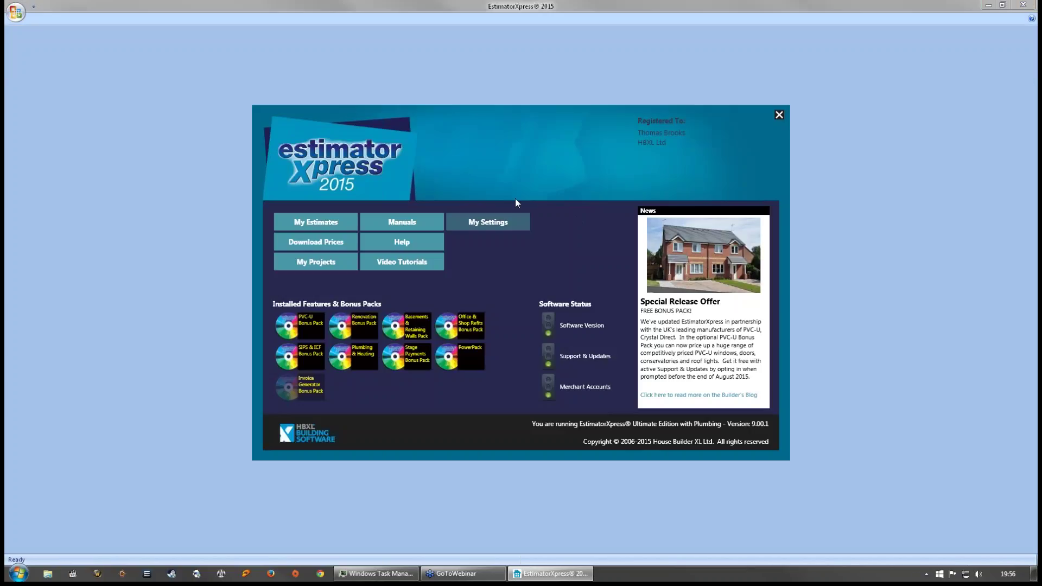
- Open the Library of Workbooks from the settings menu and search it for crystal
left_click(491, 224)
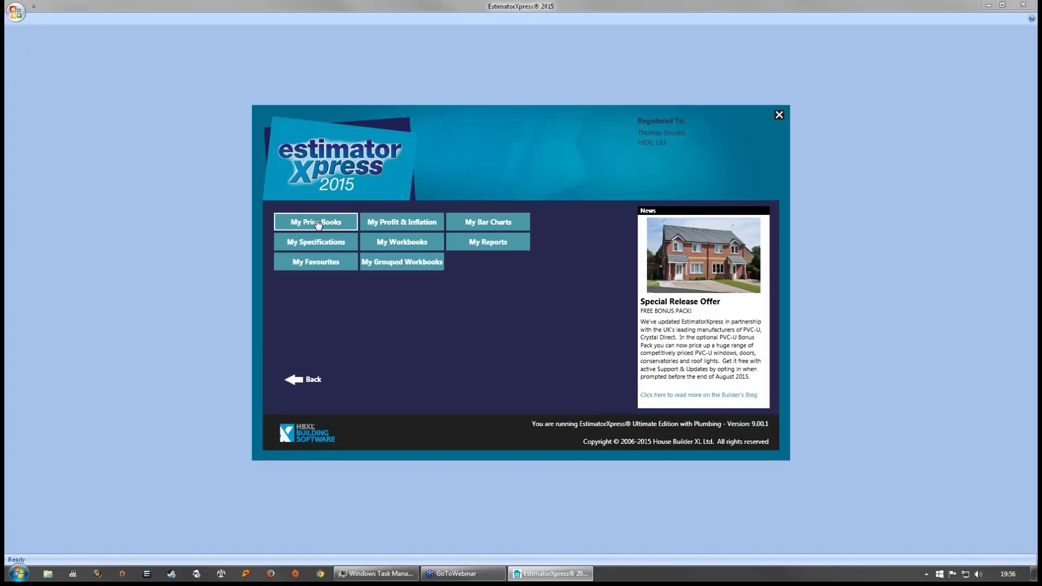
left_click(374, 245)
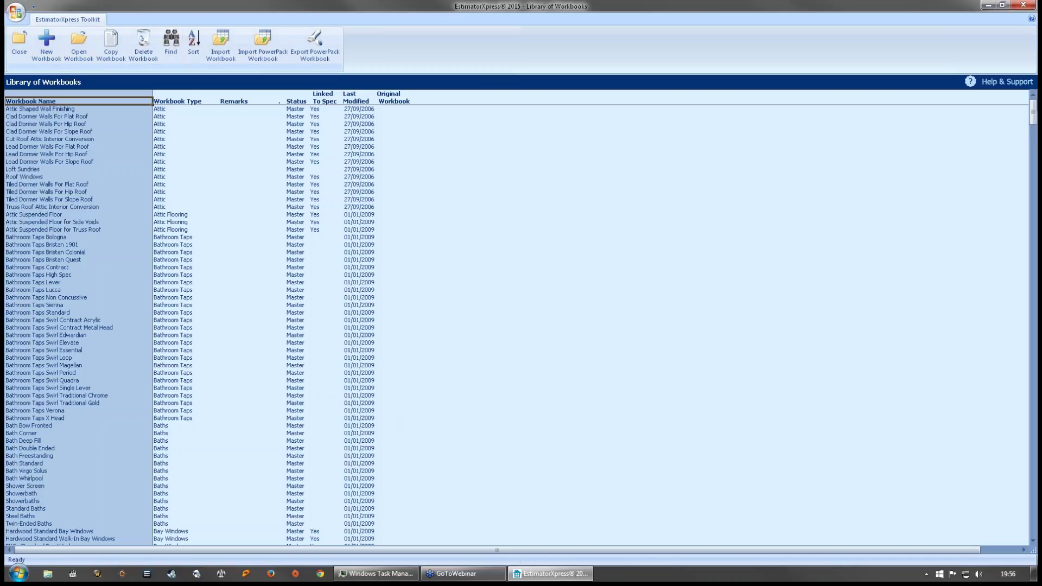
left_click(172, 46)
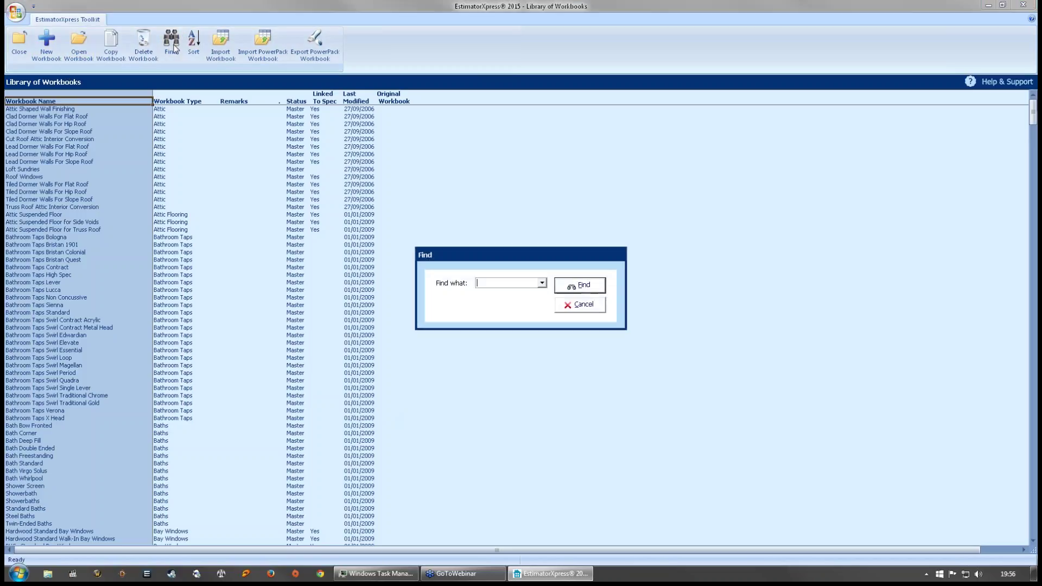
type("crt")
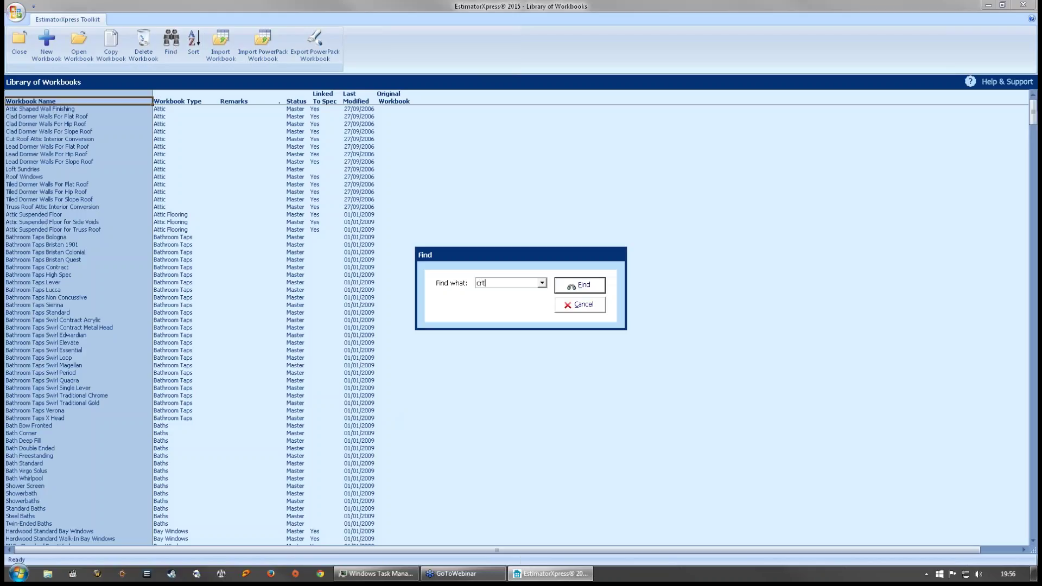
type("ystal")
key("Return")
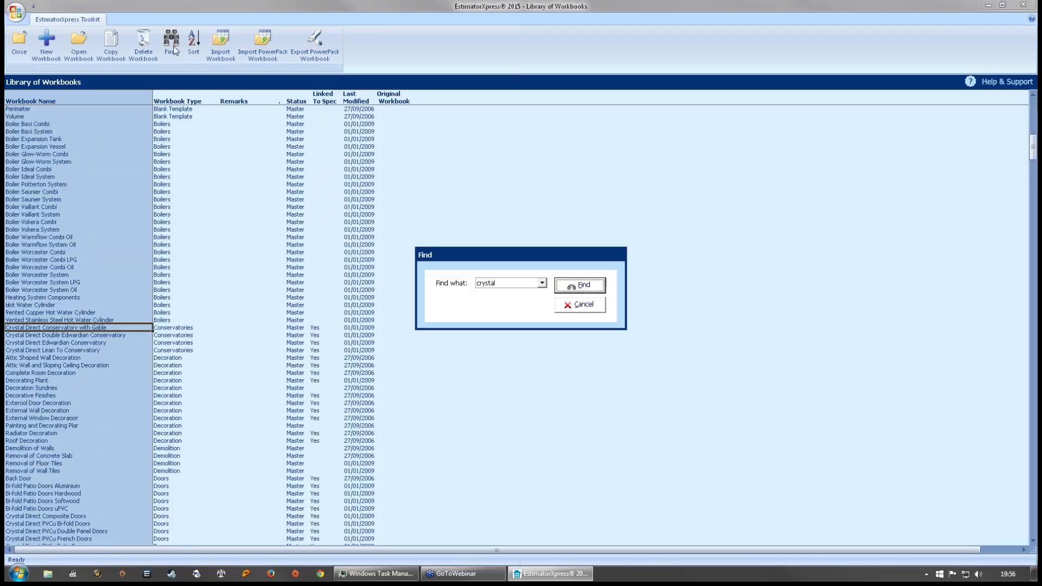
left_click(580, 305)
- Inspect the Gable, Edwardian and Lean To conservatory workbooks and the Gable's Linked To Spec value
left_click(176, 328)
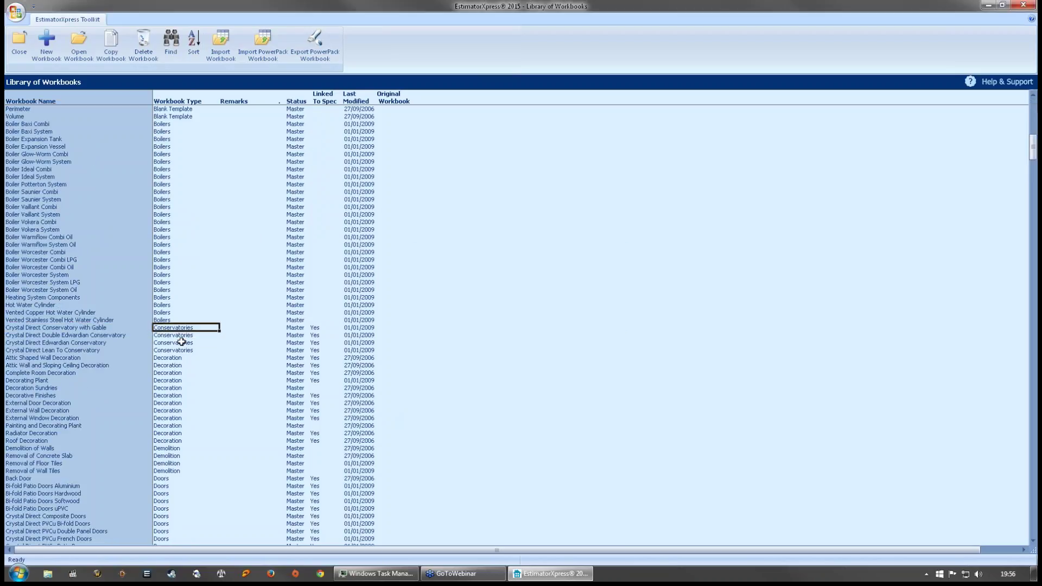
left_click(181, 342)
left_click(179, 350)
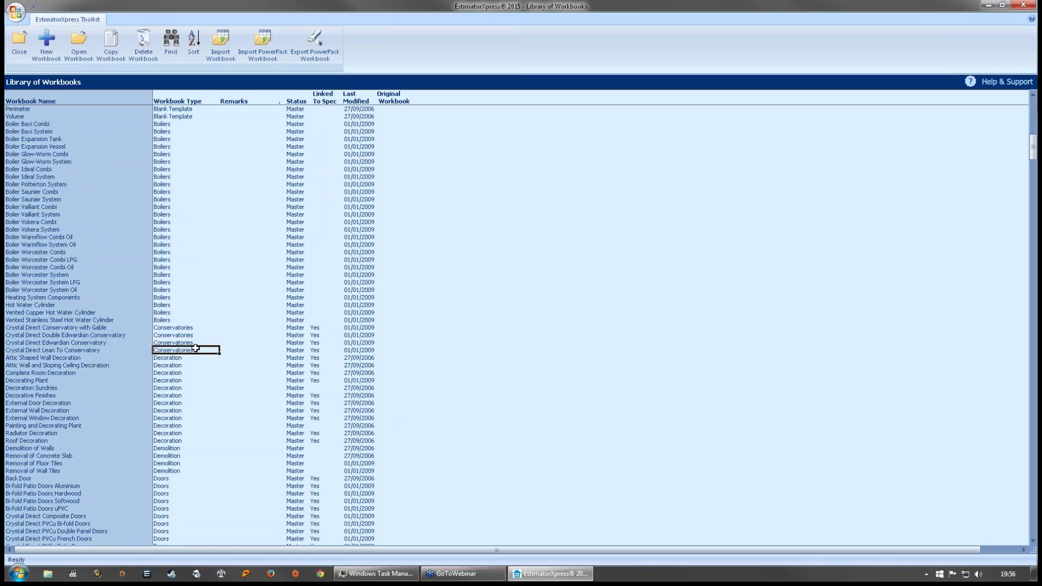
left_click(193, 328)
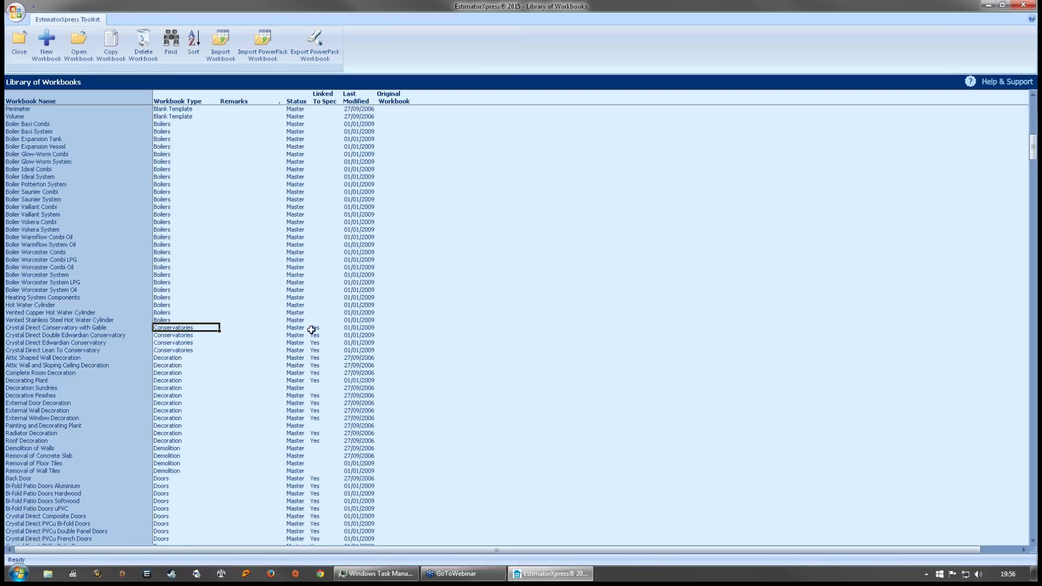
left_click(315, 328)
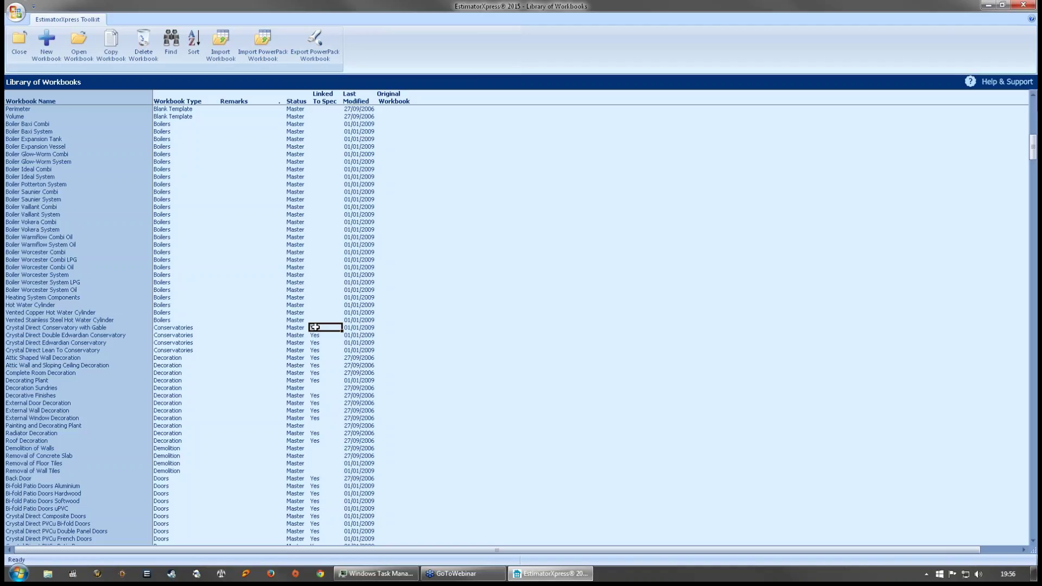
- Look at the Bi-fold Patio Doors Hardwood and Attic Shaped Wall Decoration workbooks, then close the library
scroll(402, 339, "down", 10)
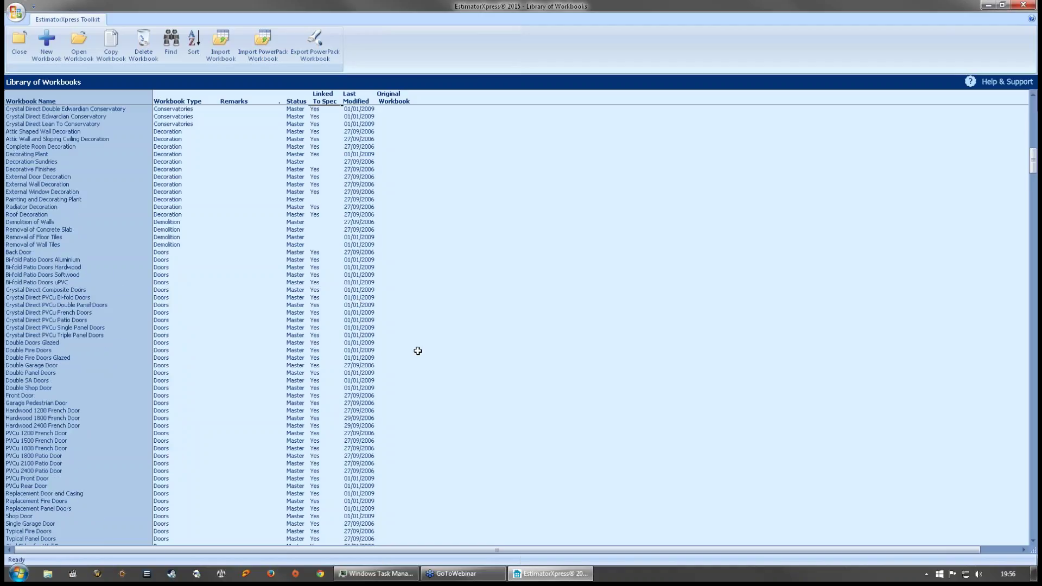
left_click(214, 267)
left_click(93, 132)
left_click(21, 46)
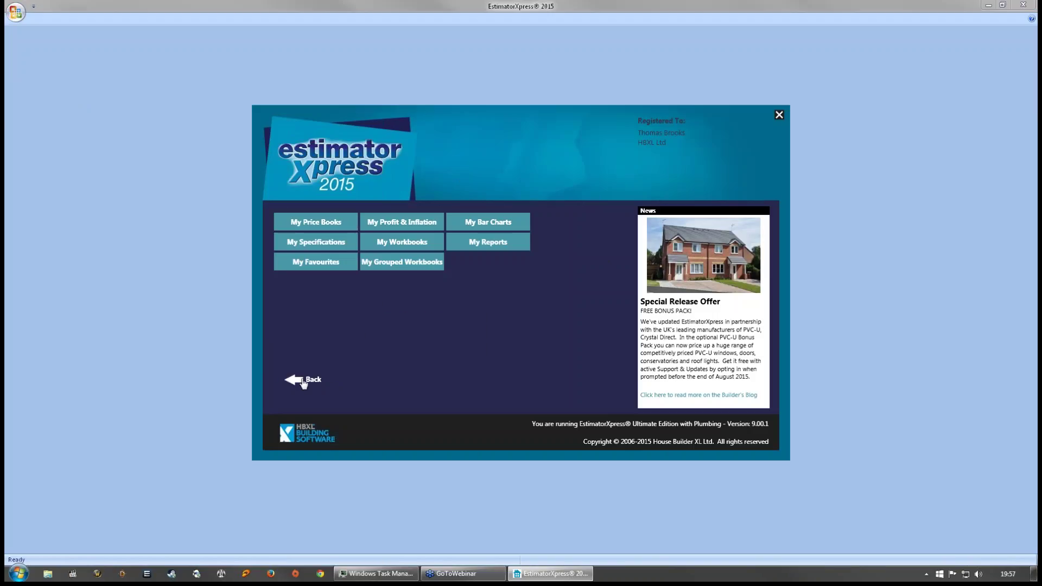
- Go back from the library options to the main start menu
left_click(303, 381)
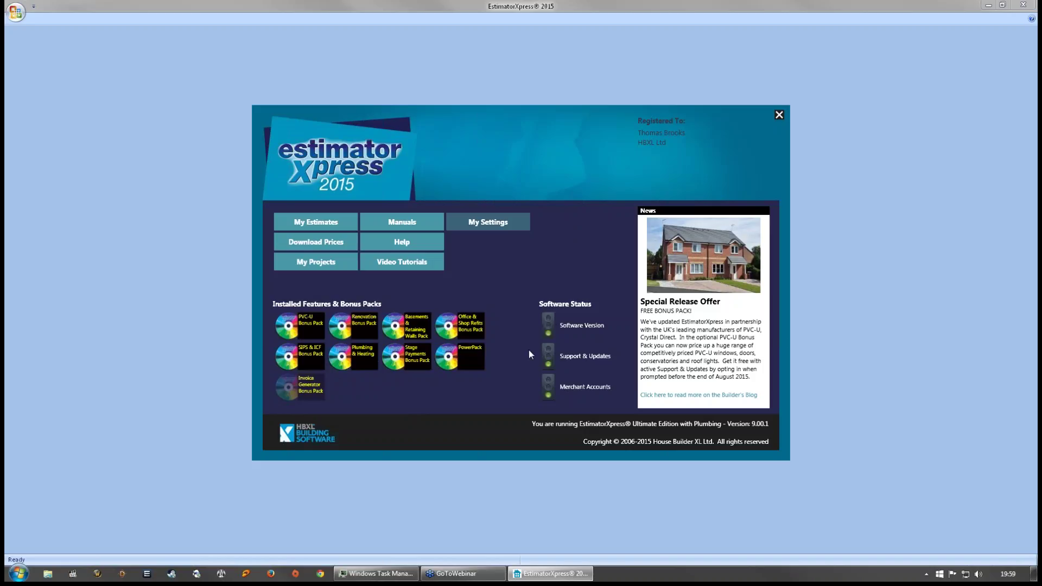
left_click(548, 326)
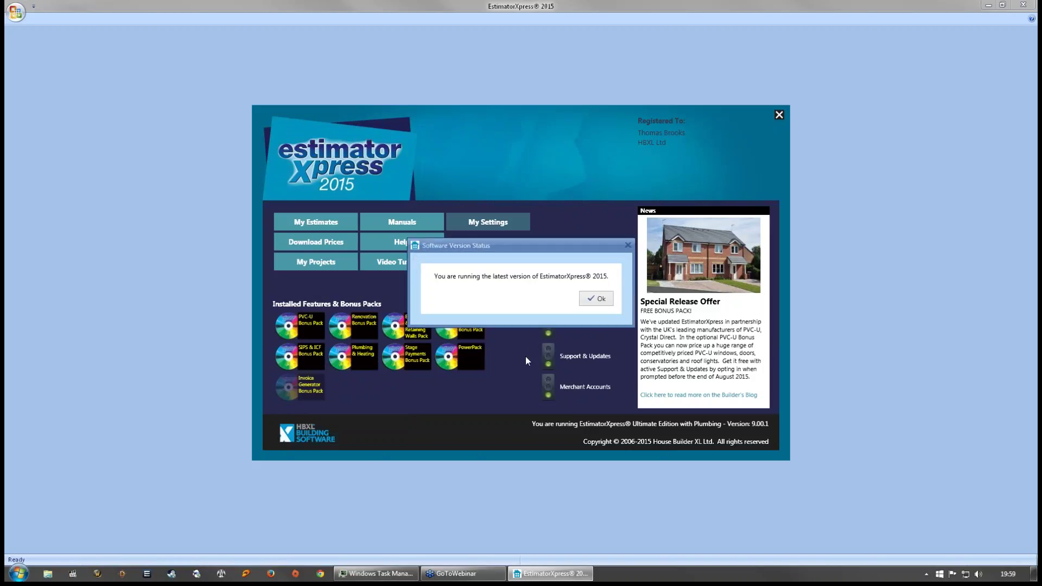
left_click(597, 302)
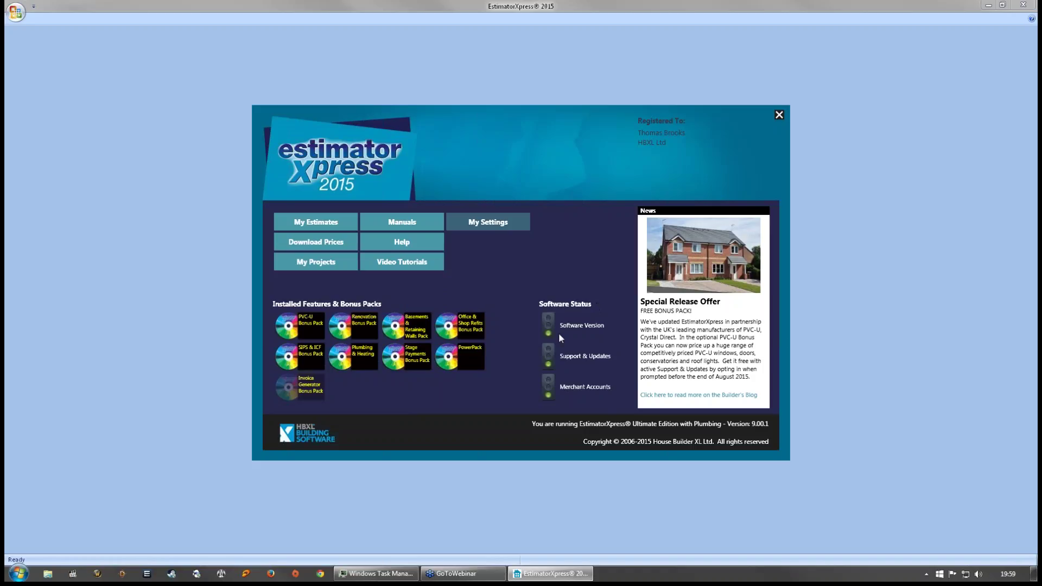
left_click(547, 359)
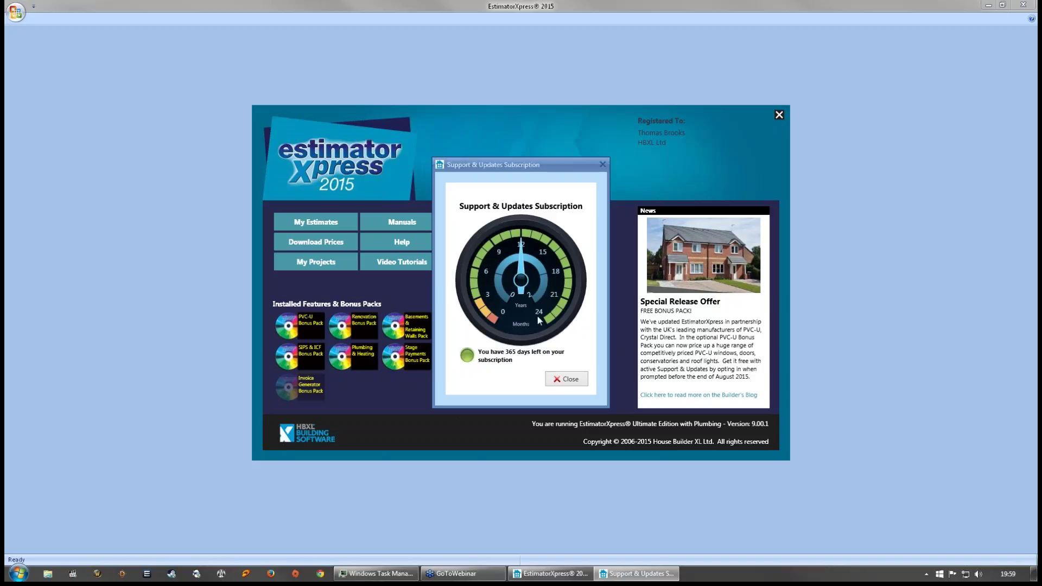
left_click(564, 379)
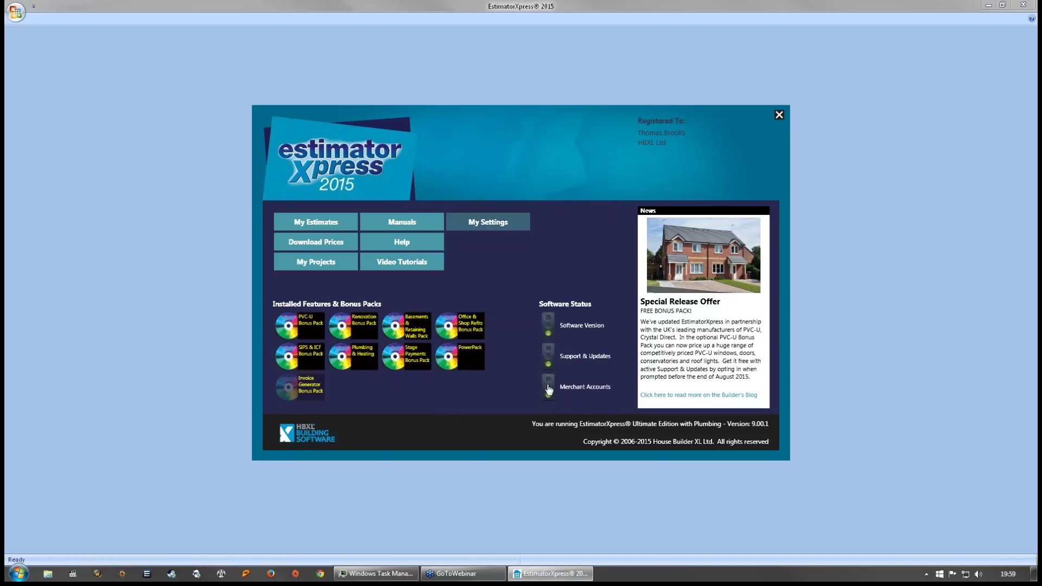
left_click(548, 389)
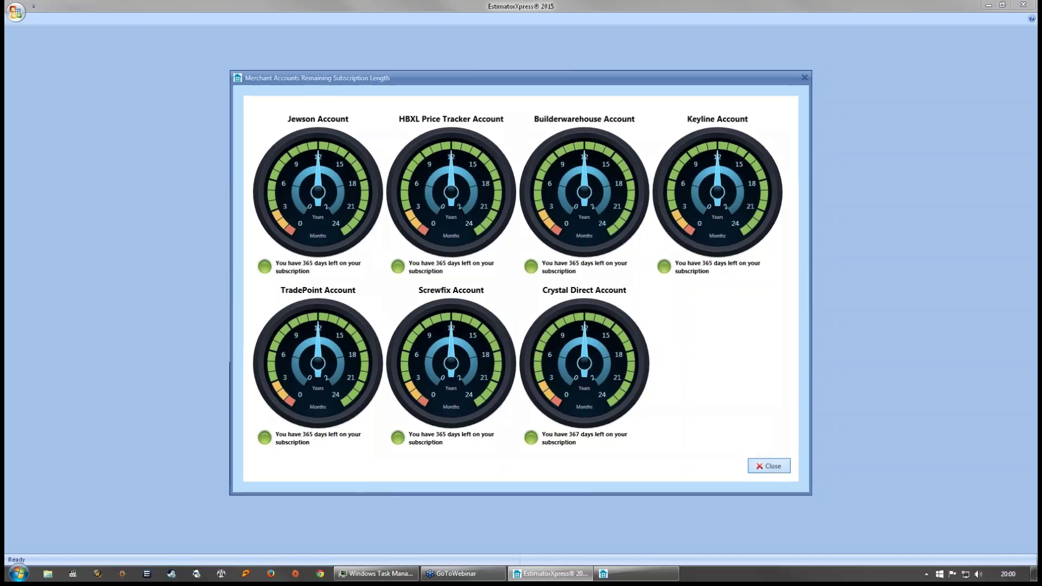
left_click(771, 468)
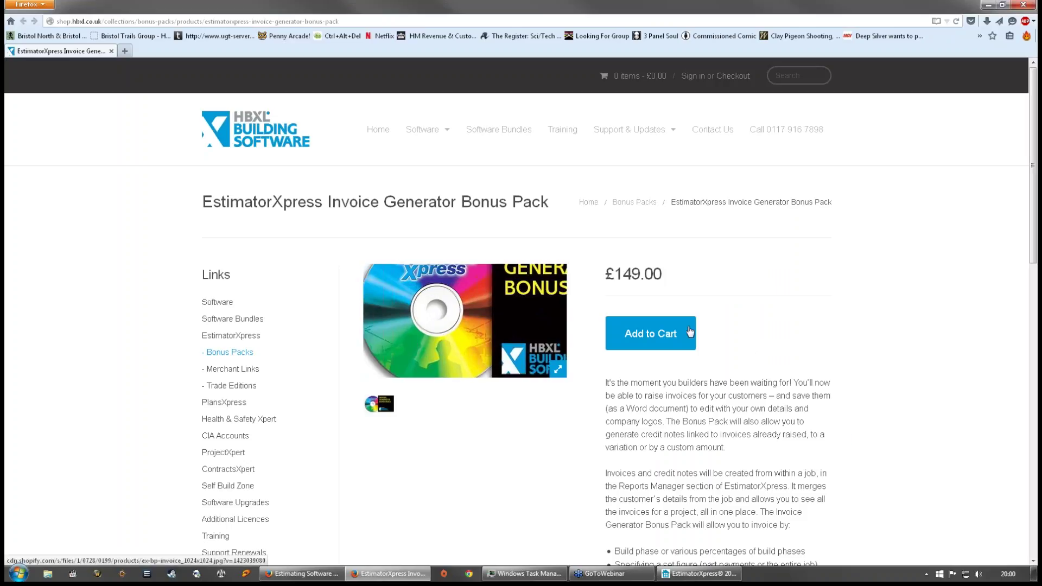
- Scroll down through the Invoice Generator Bonus Pack feature list and back up
scroll(930, 395, "down", 3)
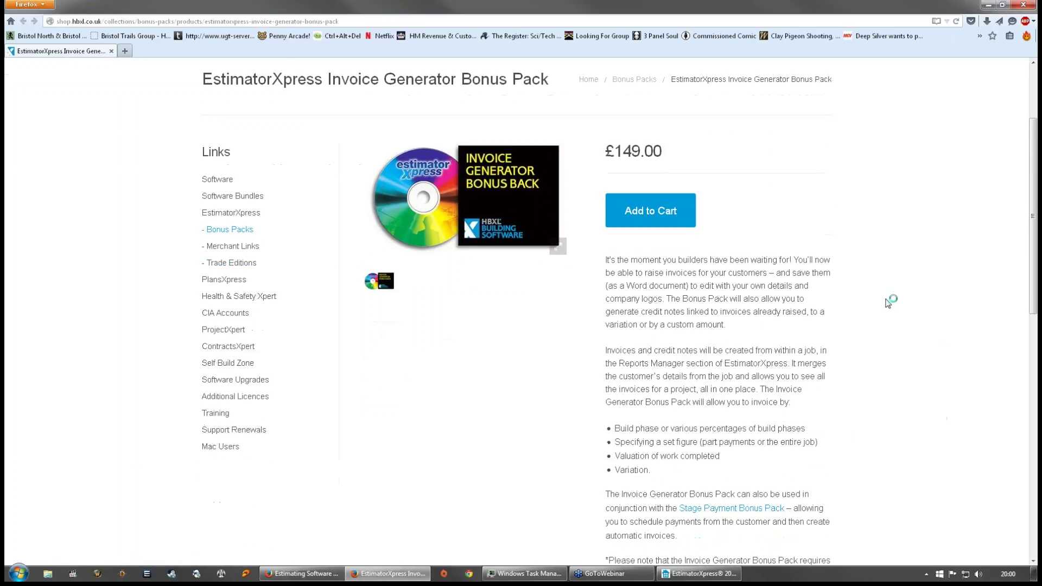
scroll(888, 302, "down", 2)
scroll(729, 179, "down", 2)
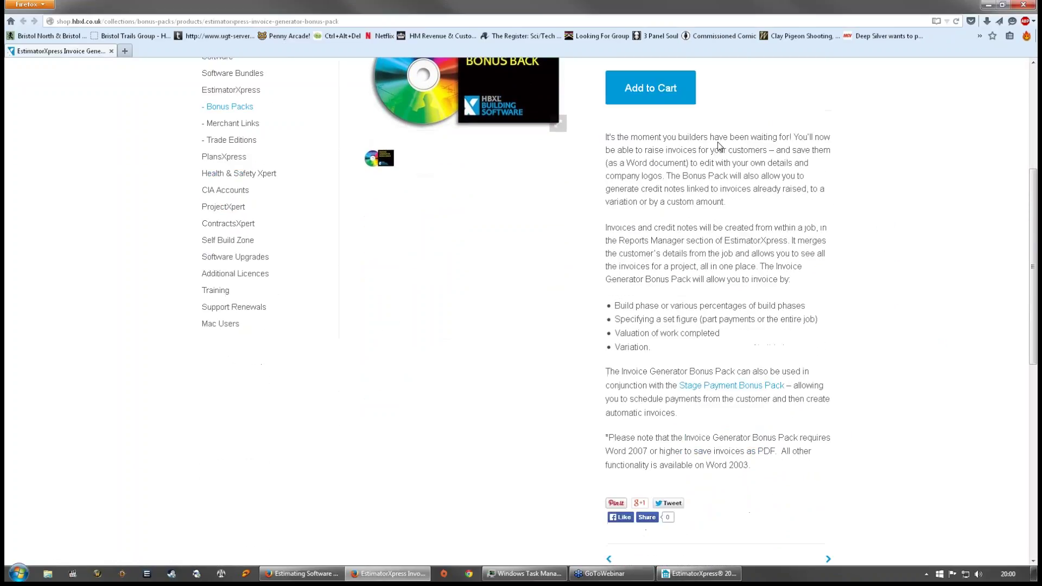
scroll(633, 450, "up", 1)
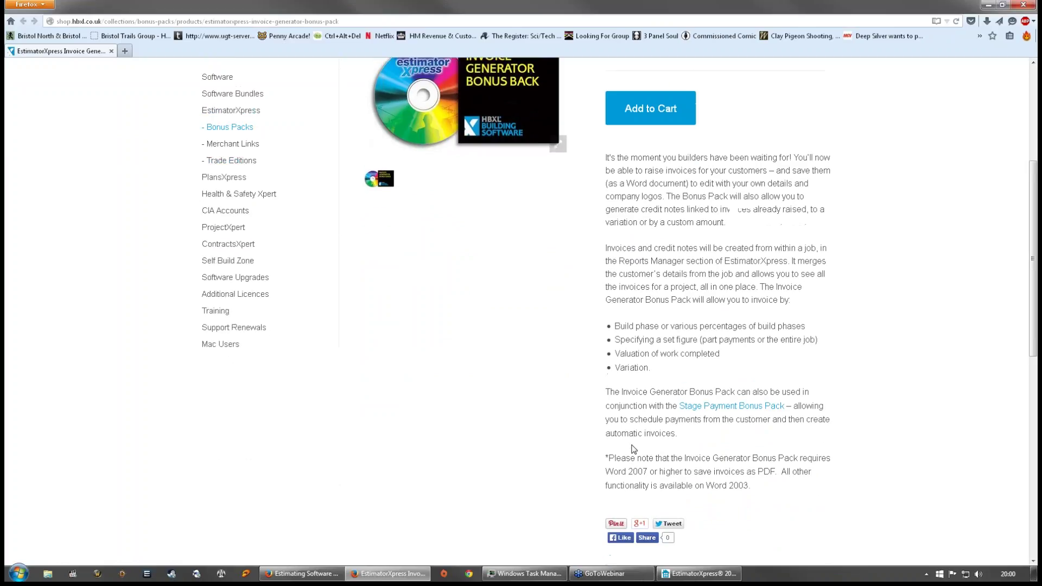
scroll(624, 413, "up", 1)
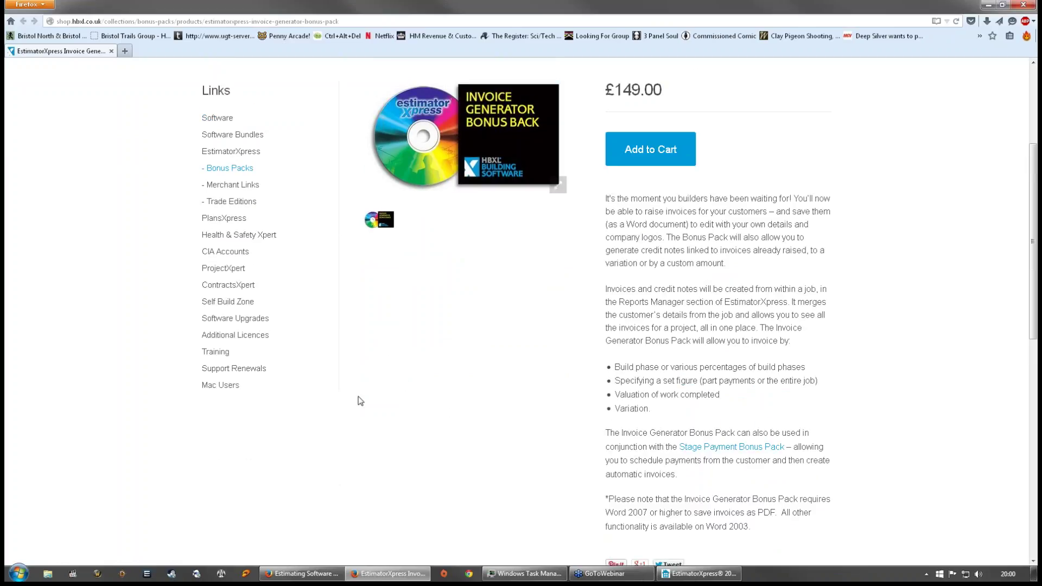
- Close Firefox and the start screen, relaunch EstimatorXpress 2015 from the desktop, and open My Estimates
left_click(1023, 5)
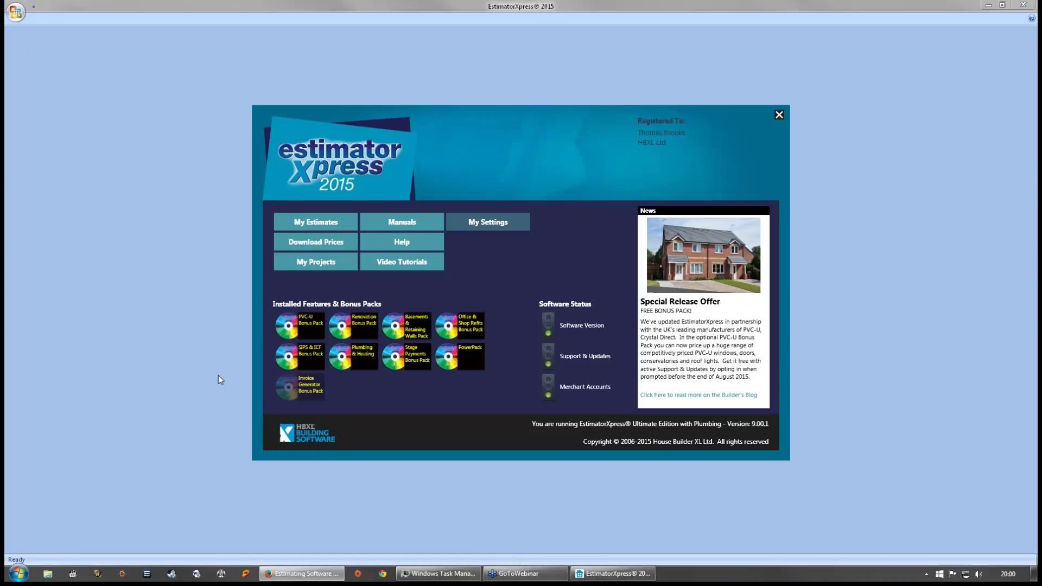
left_click(779, 115)
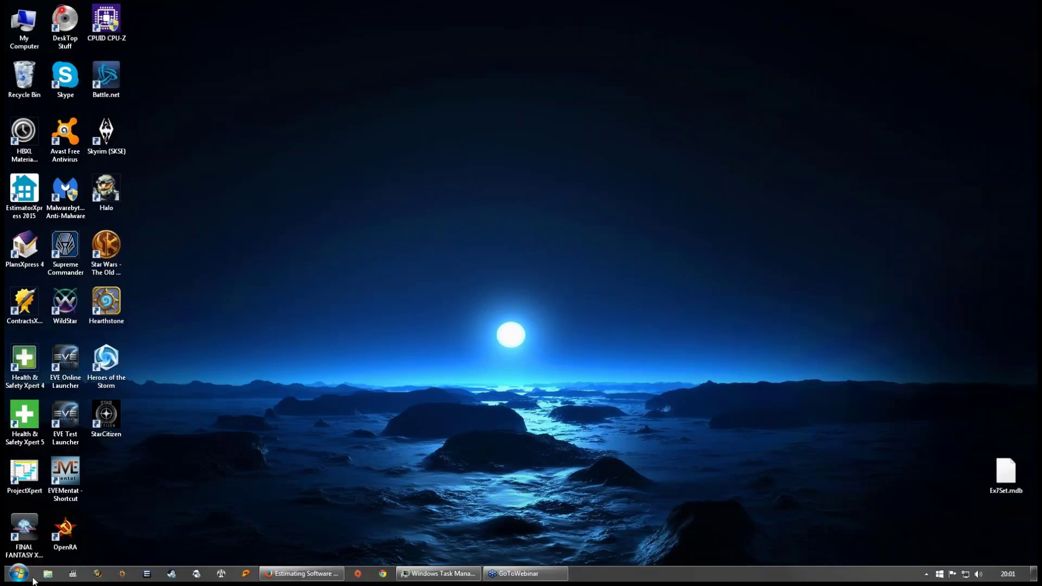
double_click(22, 186)
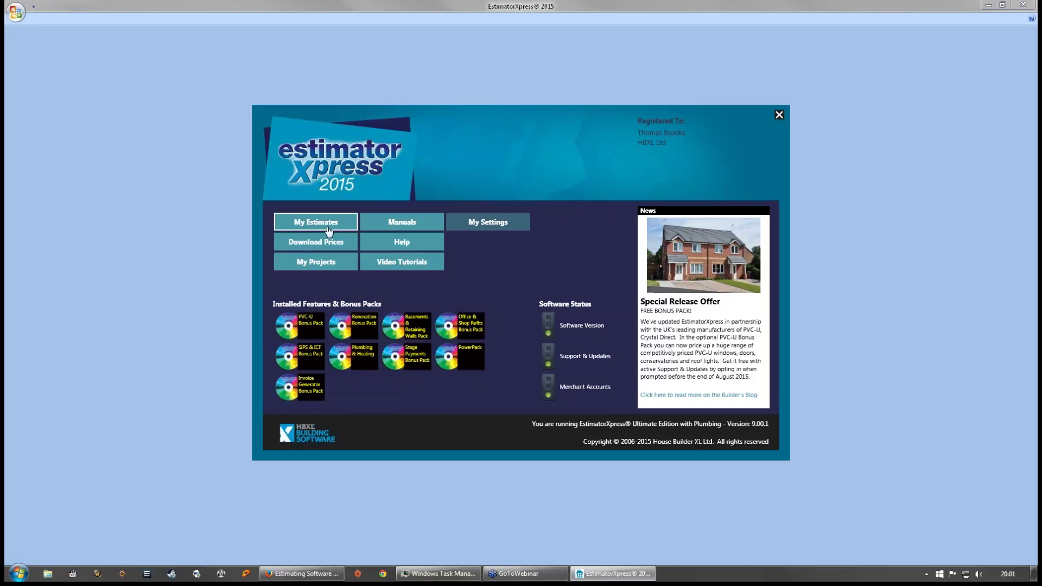
left_click(326, 226)
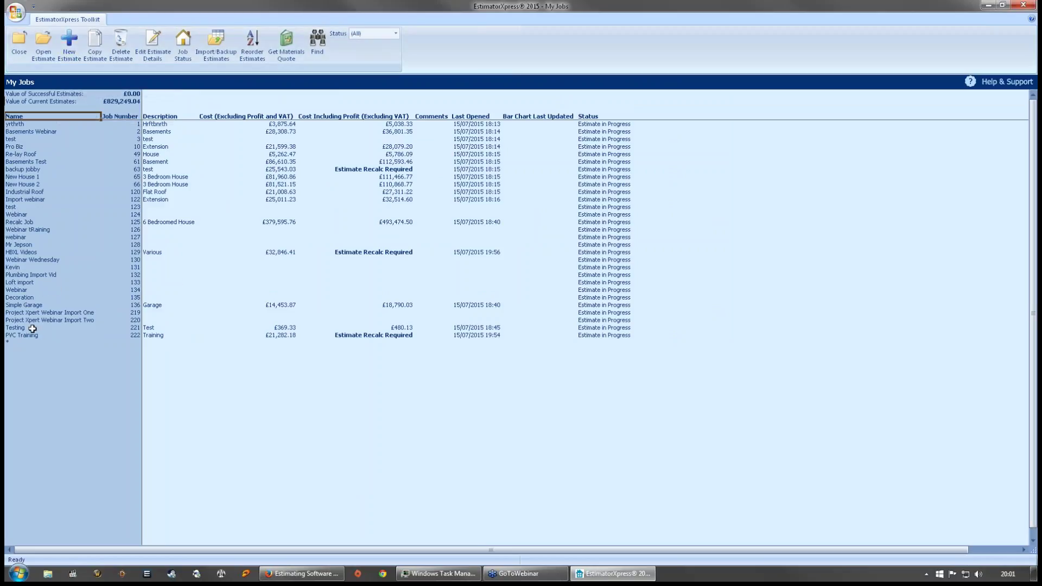
- Open PVC Training, select the Drainage Plant and PVCu French Doors workbooks, then view its Reports
double_click(15, 335)
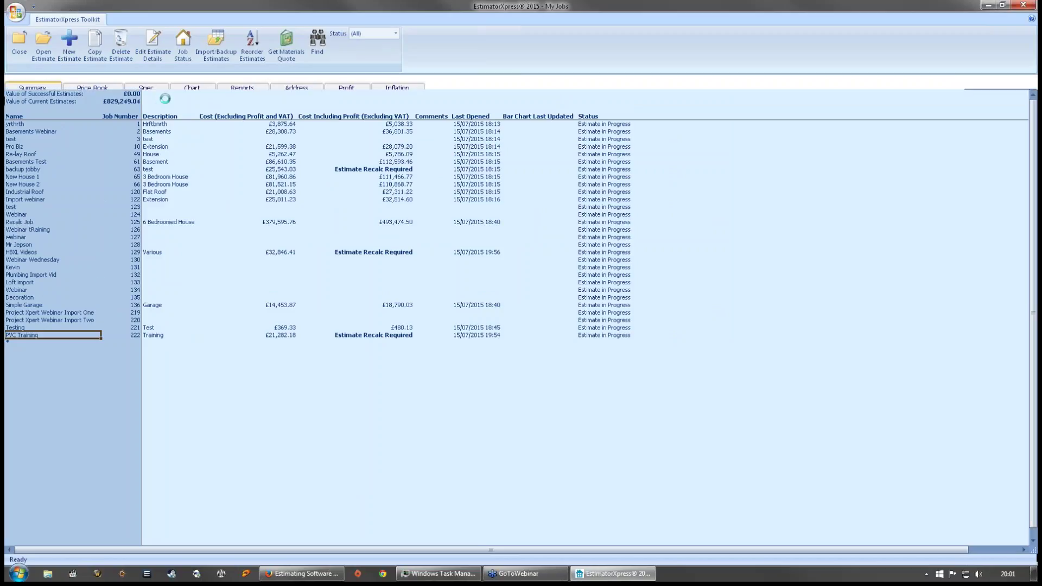
left_click(76, 188)
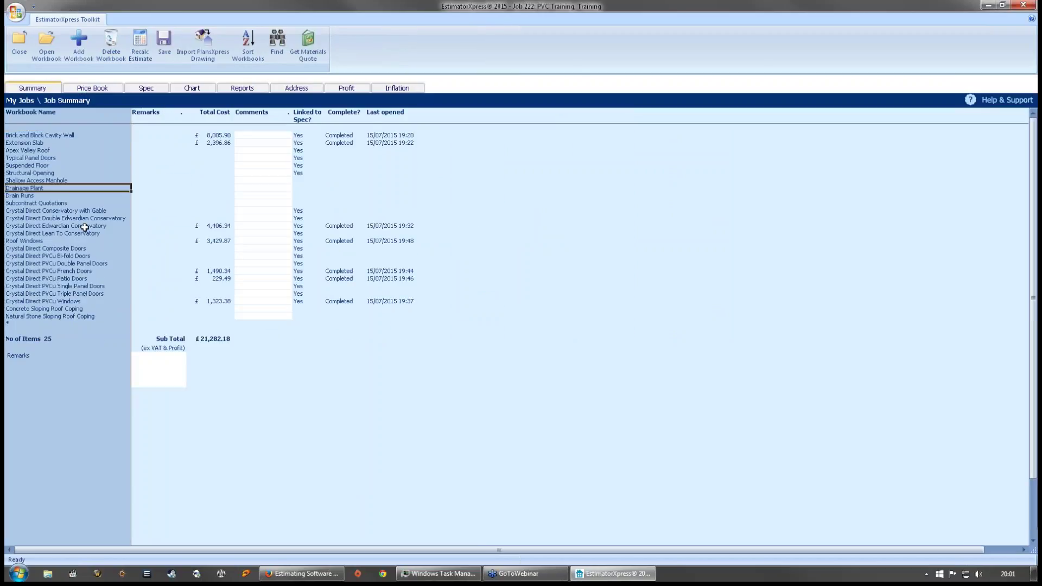
left_click(70, 271)
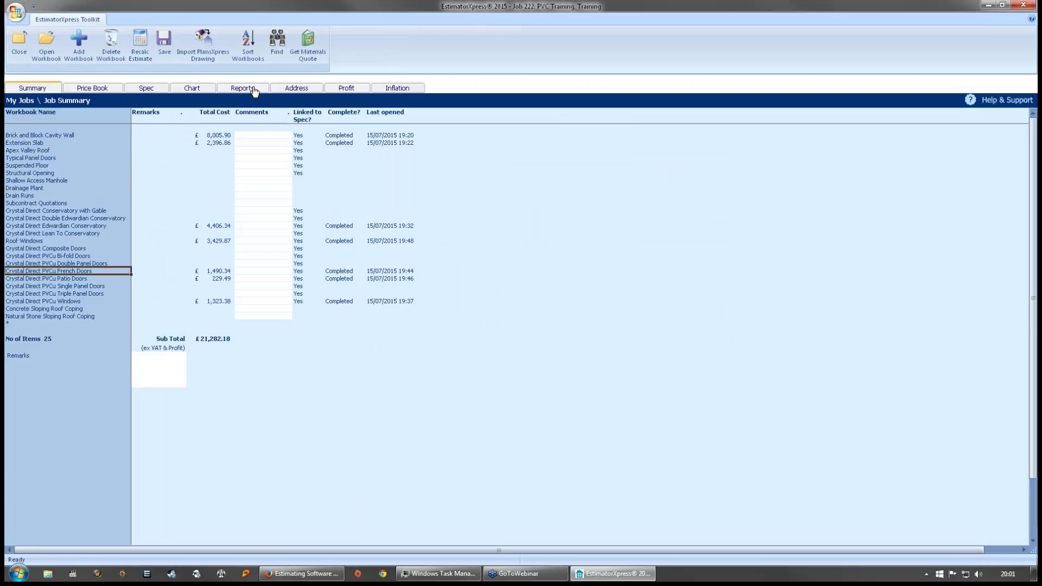
left_click(238, 89)
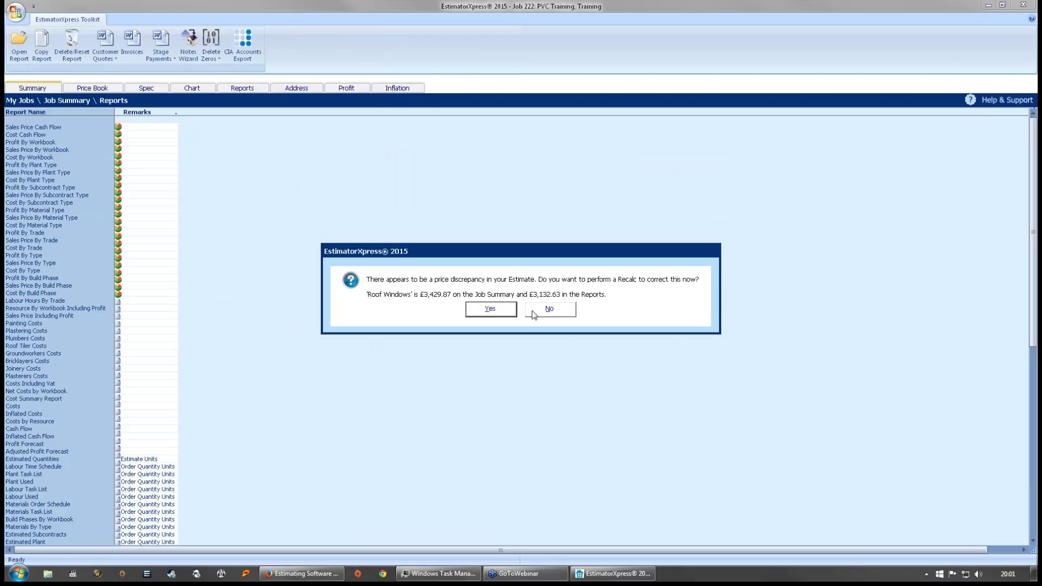
- Accept recalculating all workbooks to fix the Roof Windows price discrepancy, then return to Reports
left_click(491, 309)
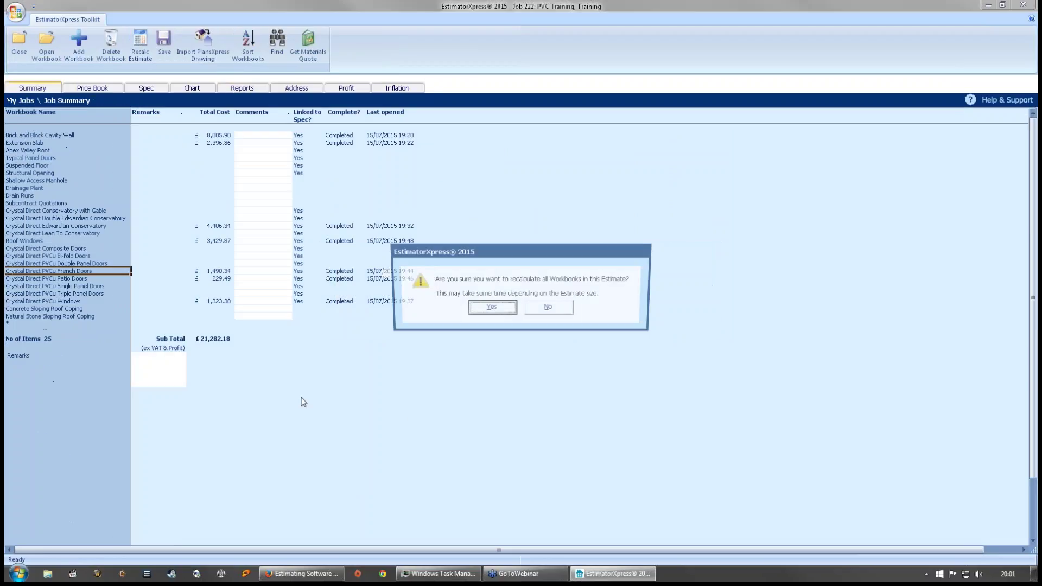
left_click(472, 304)
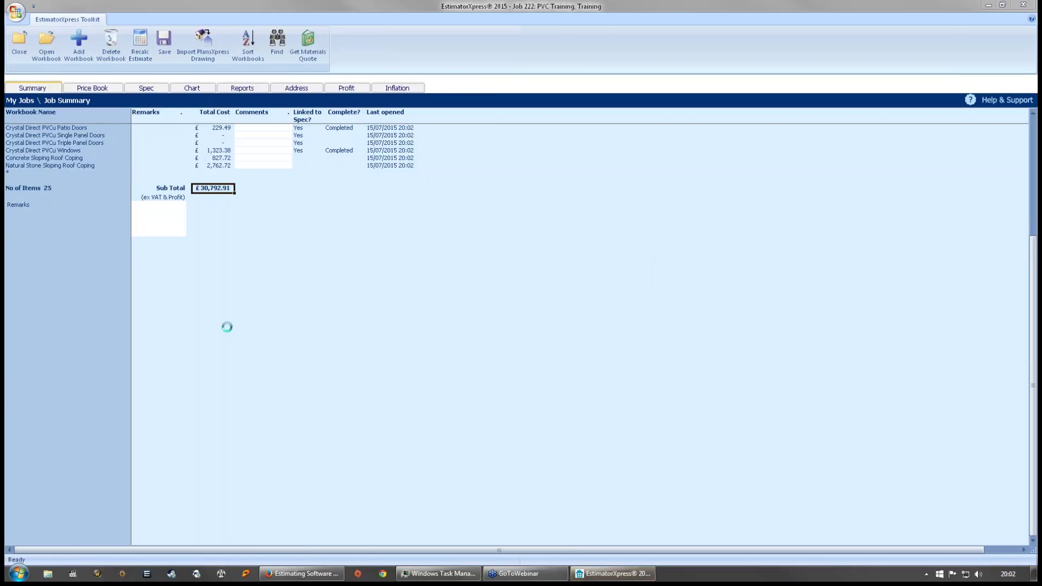
left_click(242, 88)
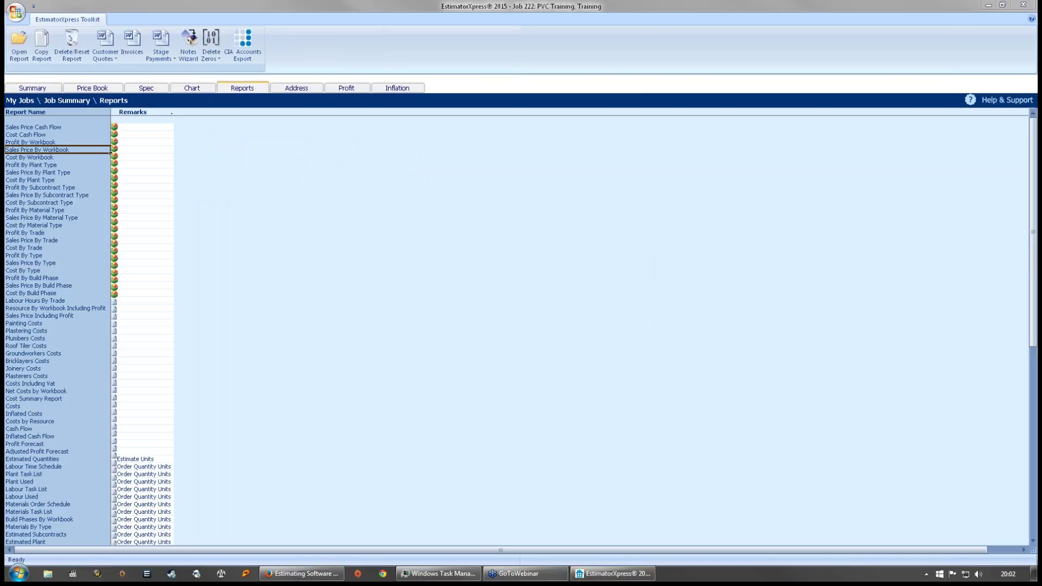
left_click(14, 49)
- Bring the estimate forward, view the Profit By Type report, then return to the Job Summary
left_click(478, 437)
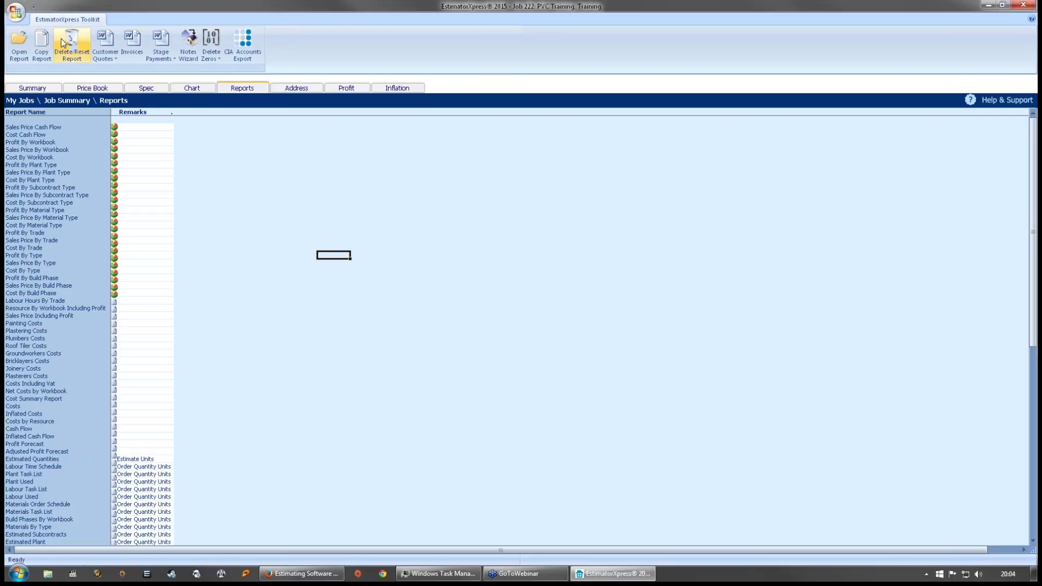
left_click(18, 52)
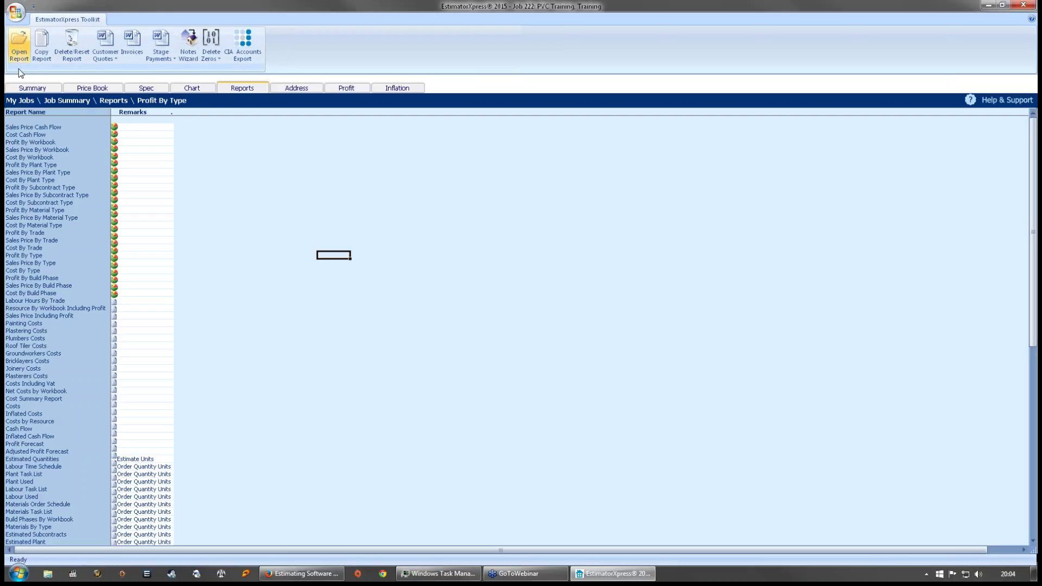
left_click(21, 51)
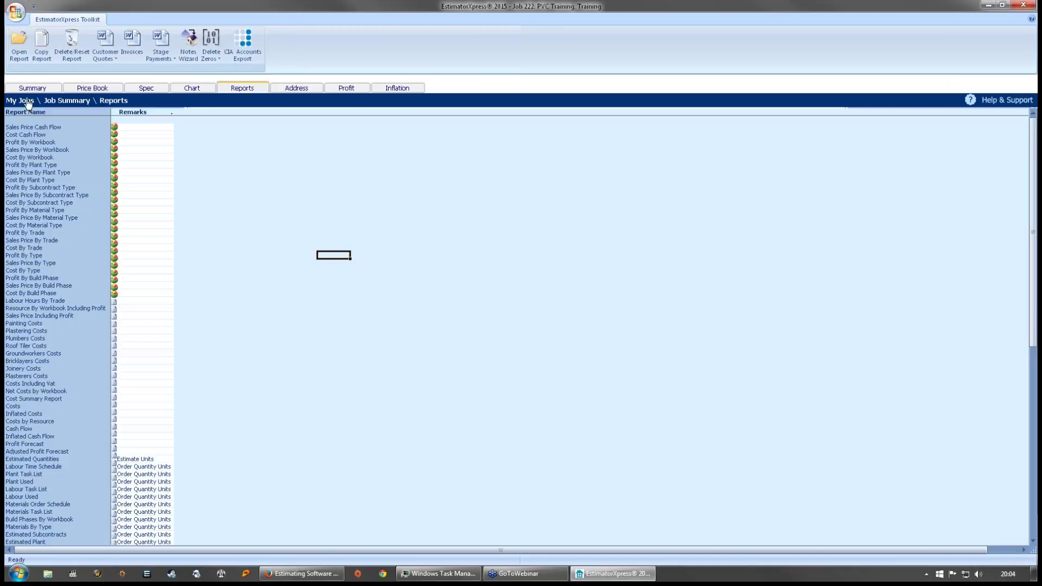
left_click(24, 45)
- Close the PVC Training job, confirm its status, cancel the PVC-U quotation prompt, and exit My Jobs
left_click(25, 46)
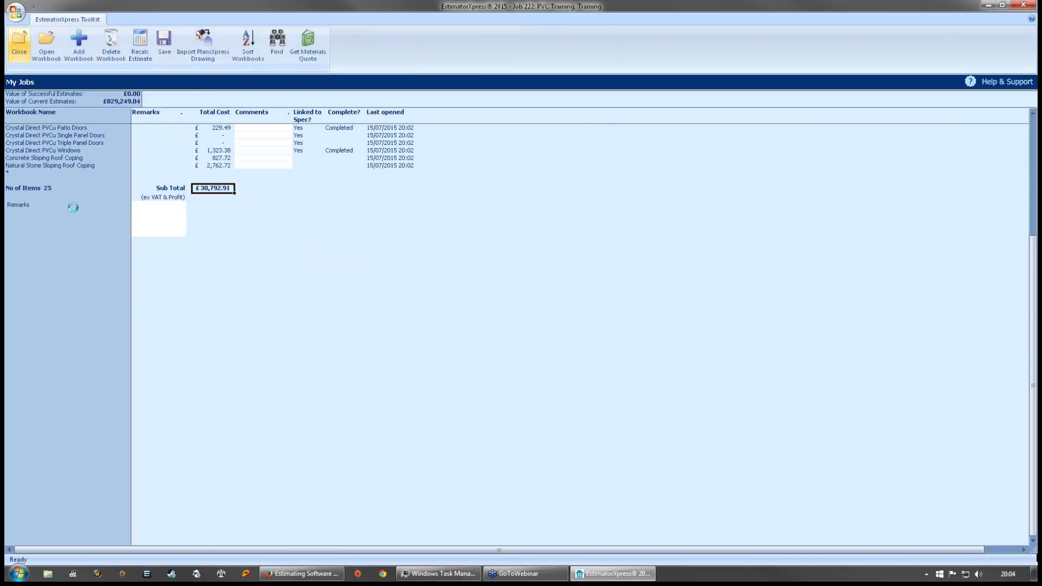
left_click(571, 283)
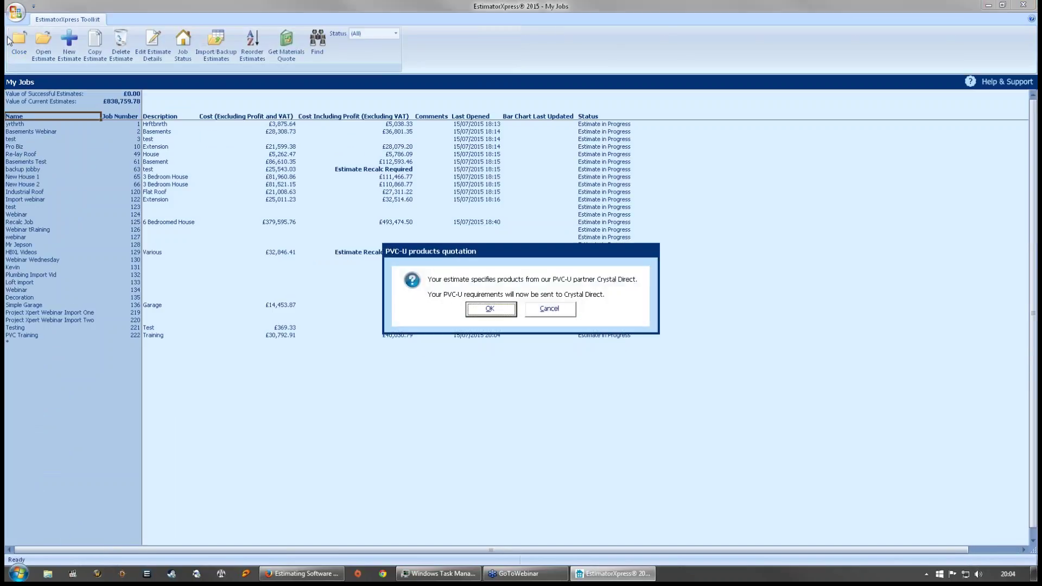
left_click(548, 309)
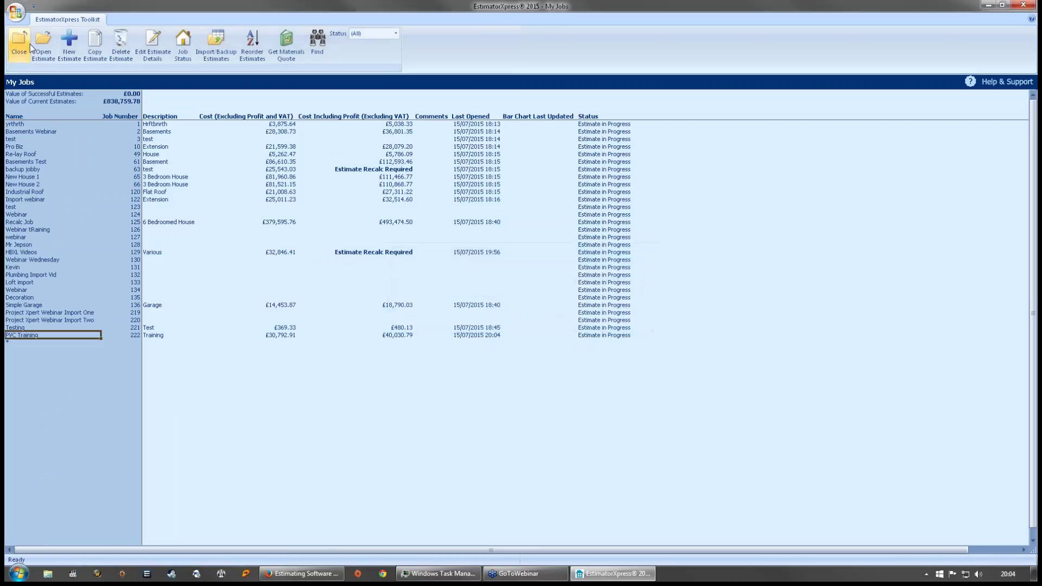
left_click(19, 43)
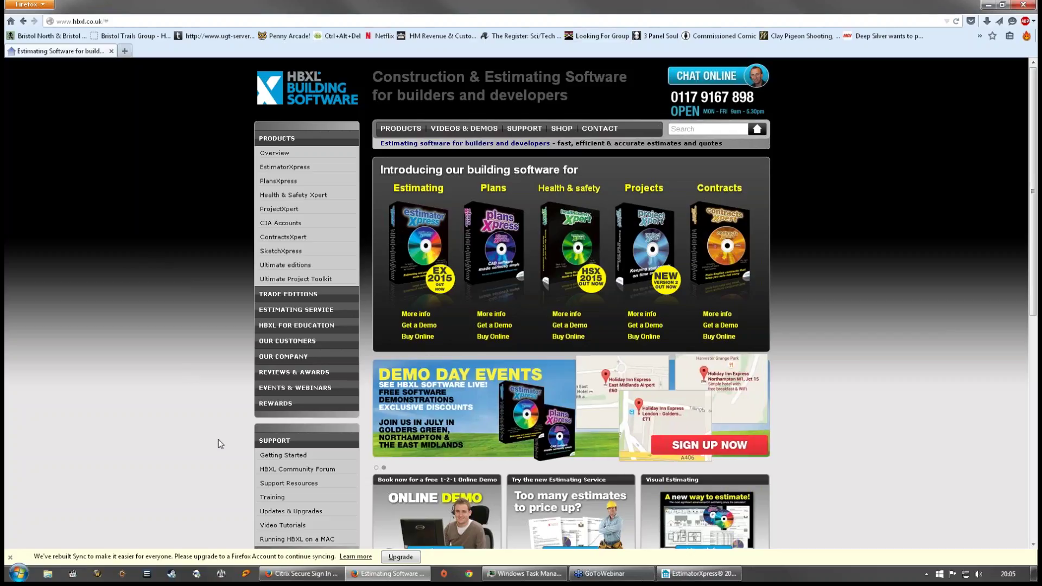
- View the HBXL Updates & Upgrades page for EstimatorXpress v.7, v.8 & v.9, then return to EstimatorXpress
scroll(219, 447, "down", 2)
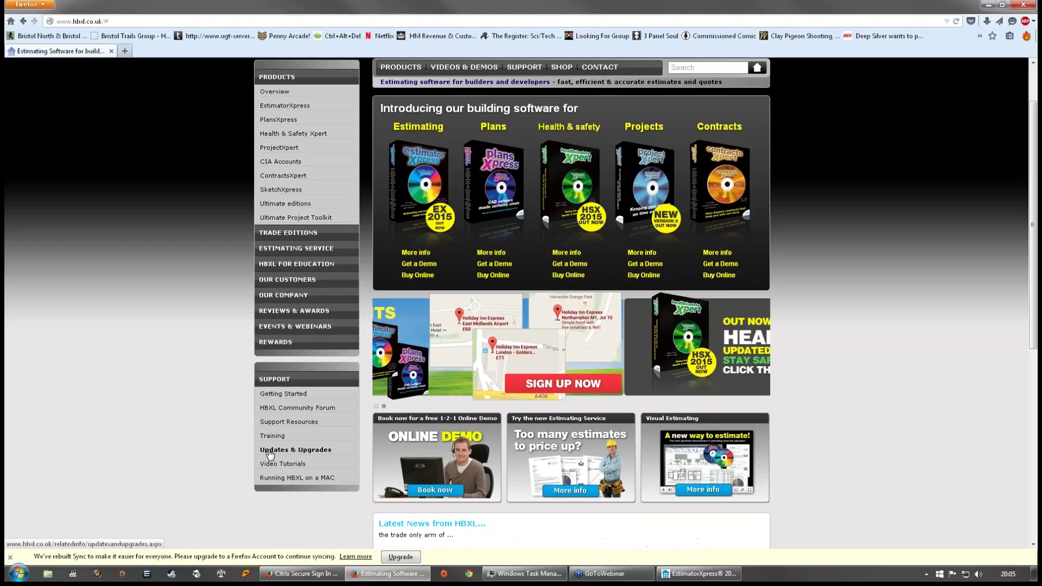
left_click(270, 454)
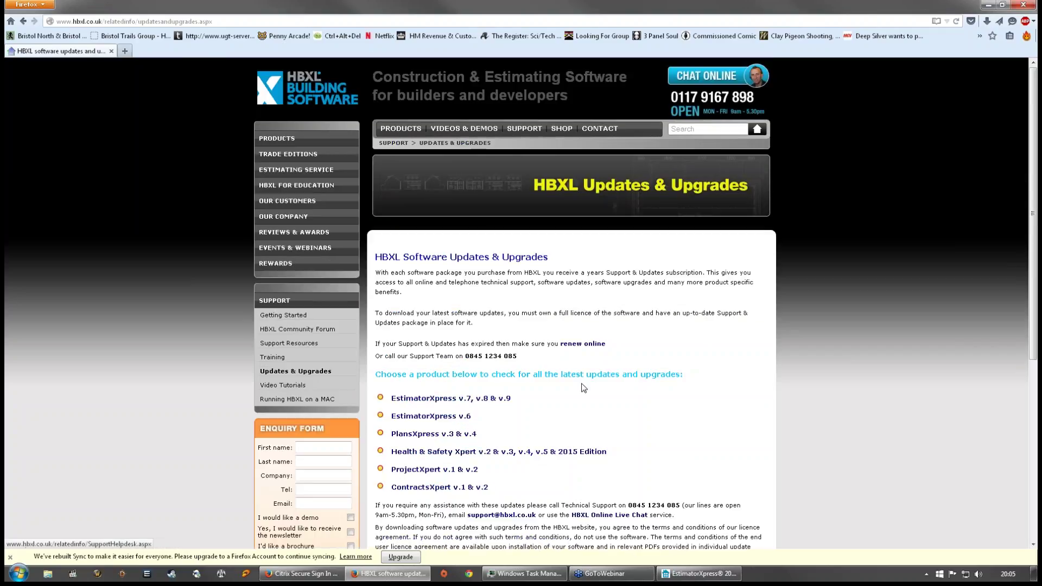
left_click(442, 403)
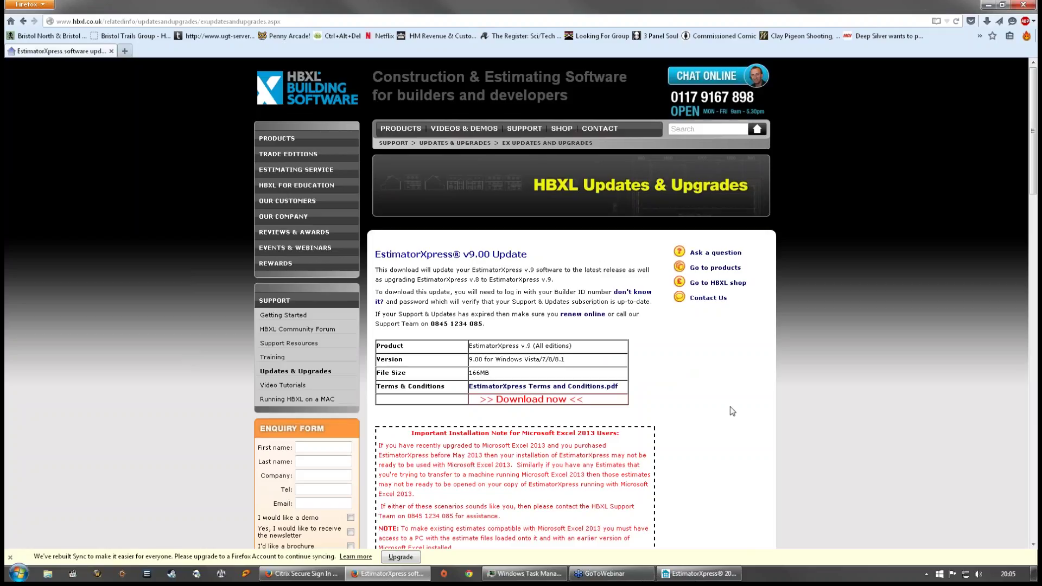
left_click(689, 573)
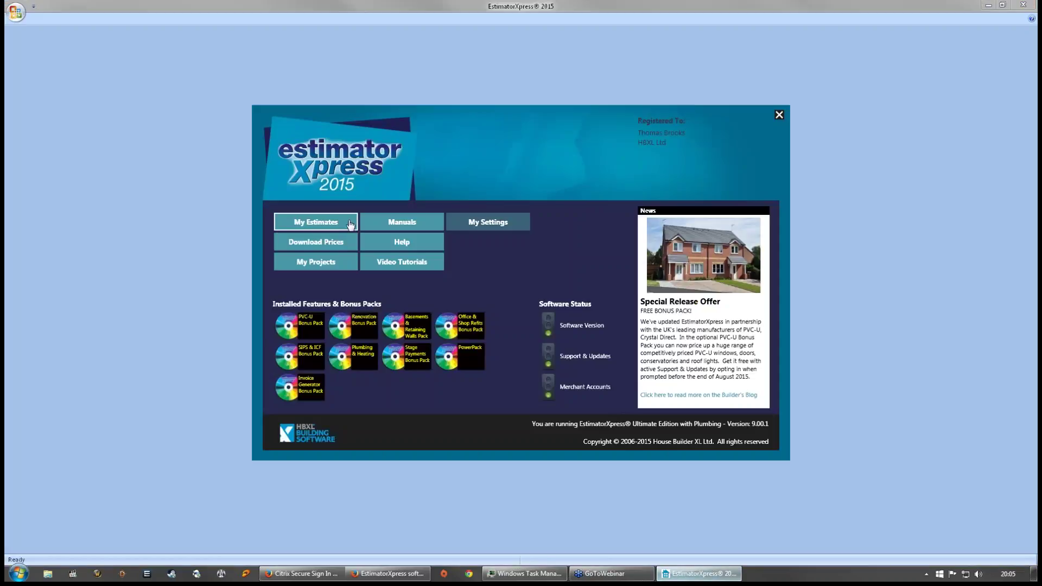
- Open My Estimates and check the version 9.00.1 details in About EstimatorXpress
left_click(319, 232)
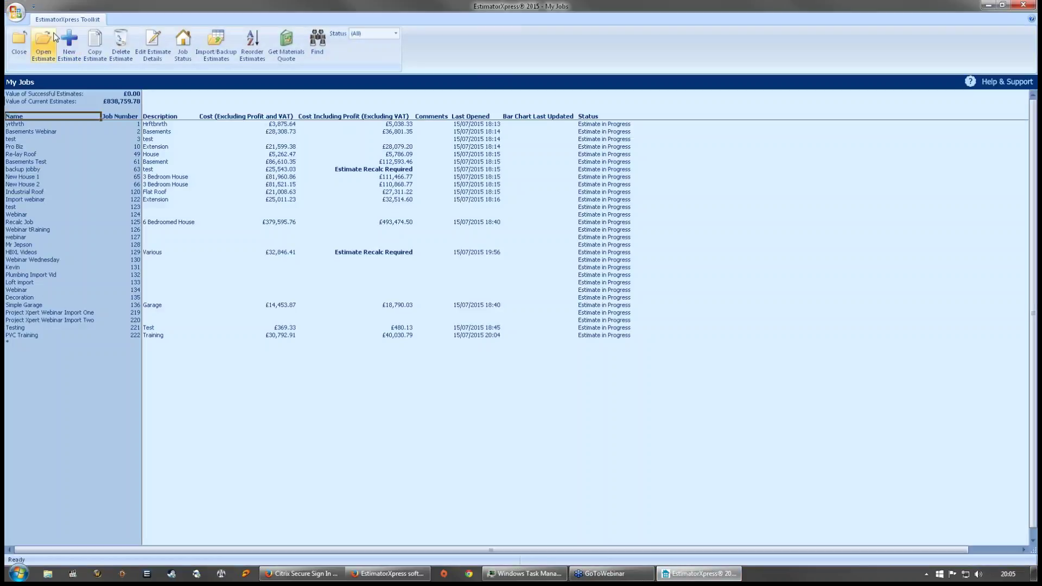
left_click(16, 8)
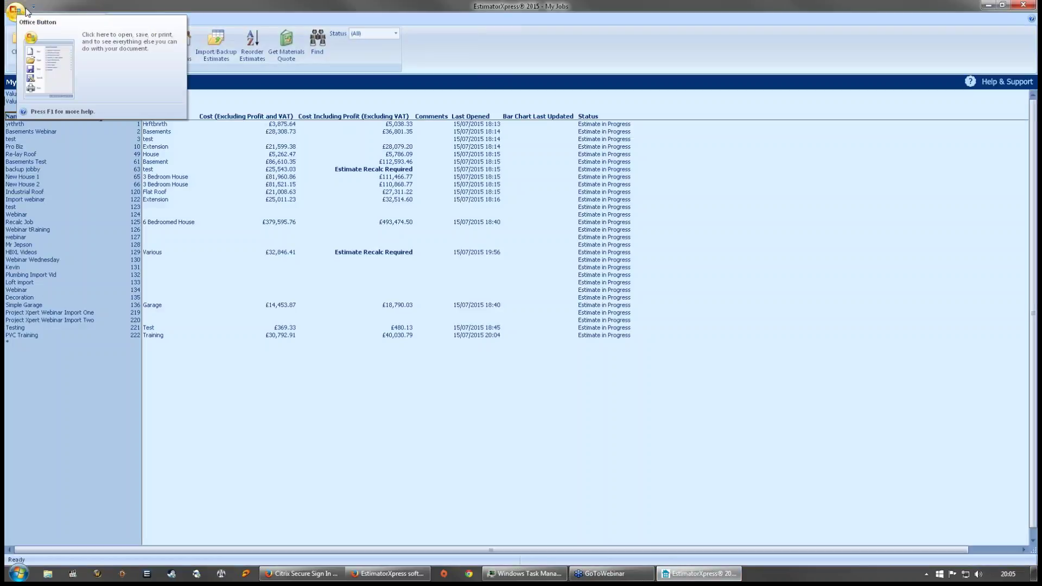
left_click(17, 11)
left_click(15, 11)
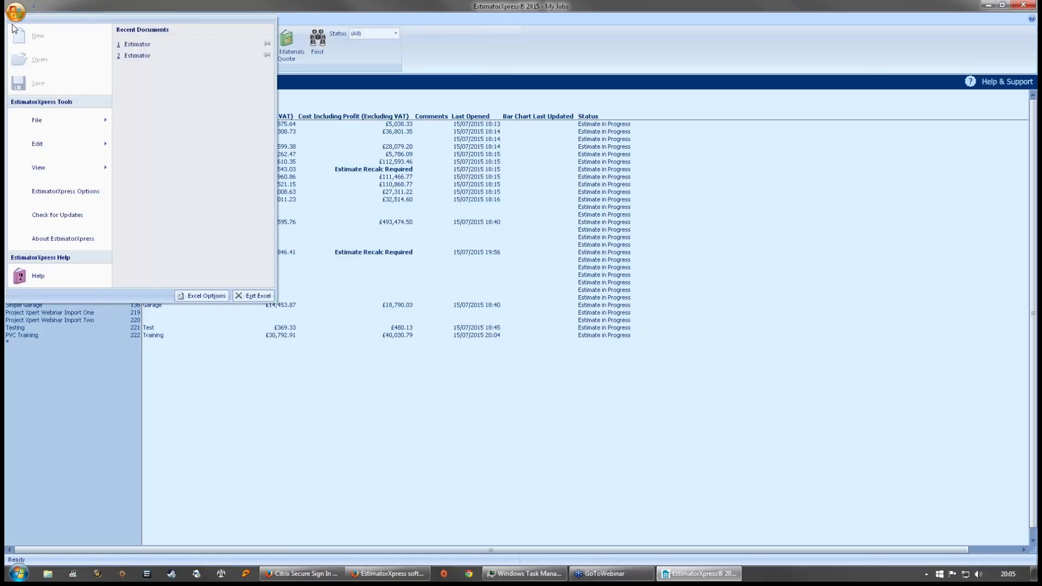
left_click(44, 237)
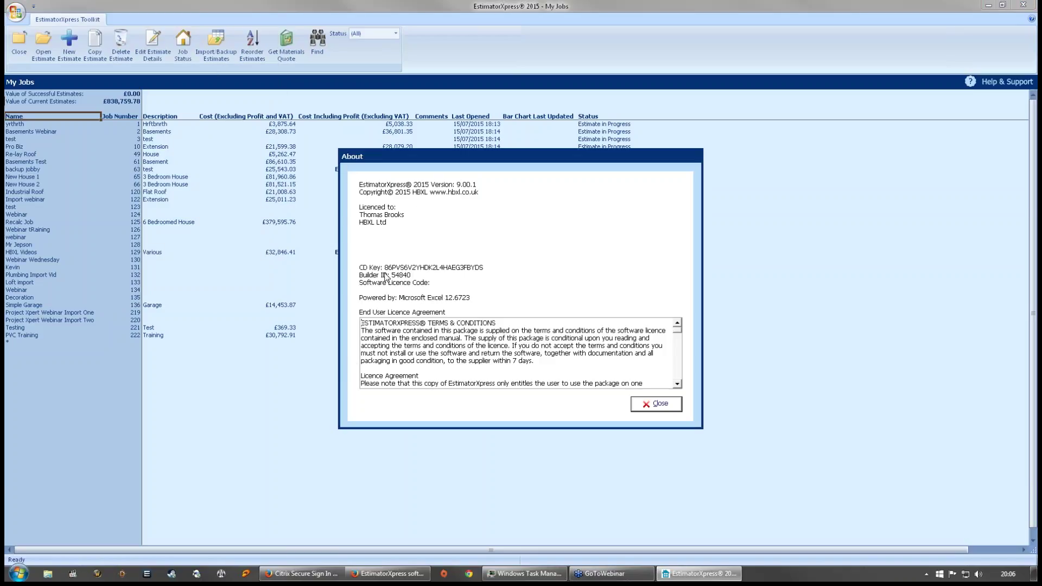
left_click(656, 403)
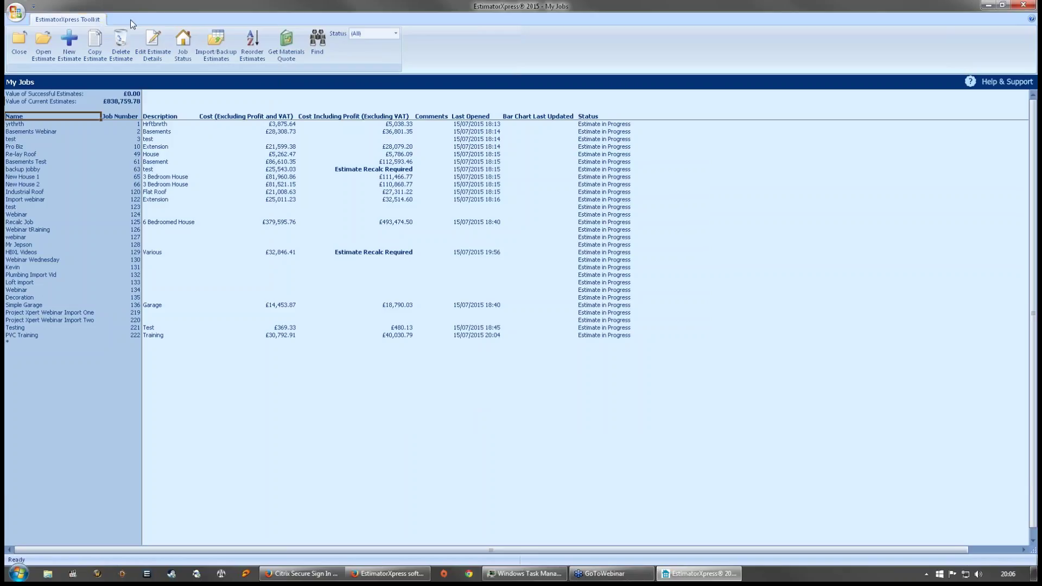
- Check for Updates to confirm the latest release, then select the Various description of job 129
left_click(16, 11)
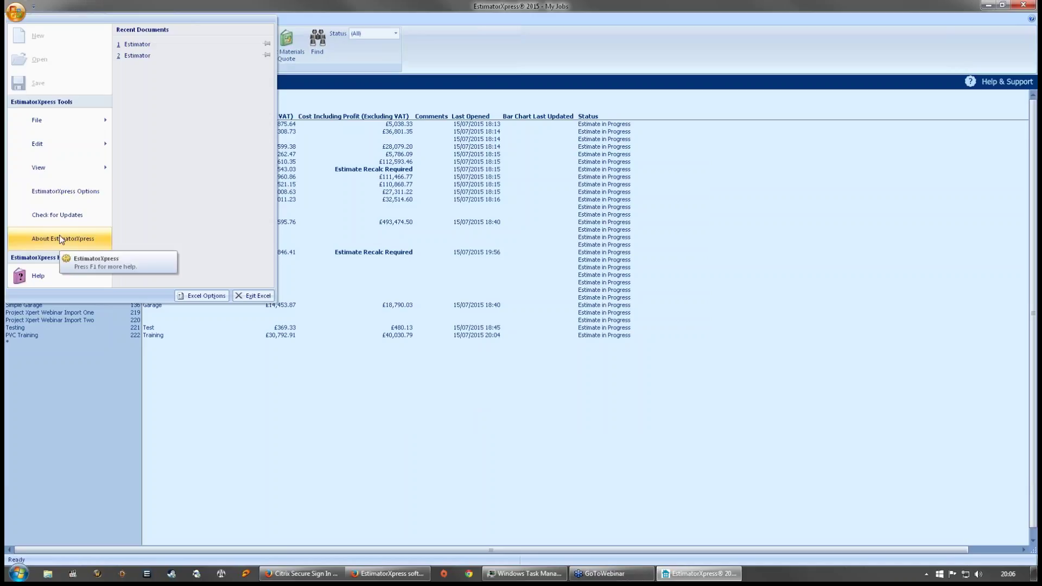
left_click(64, 214)
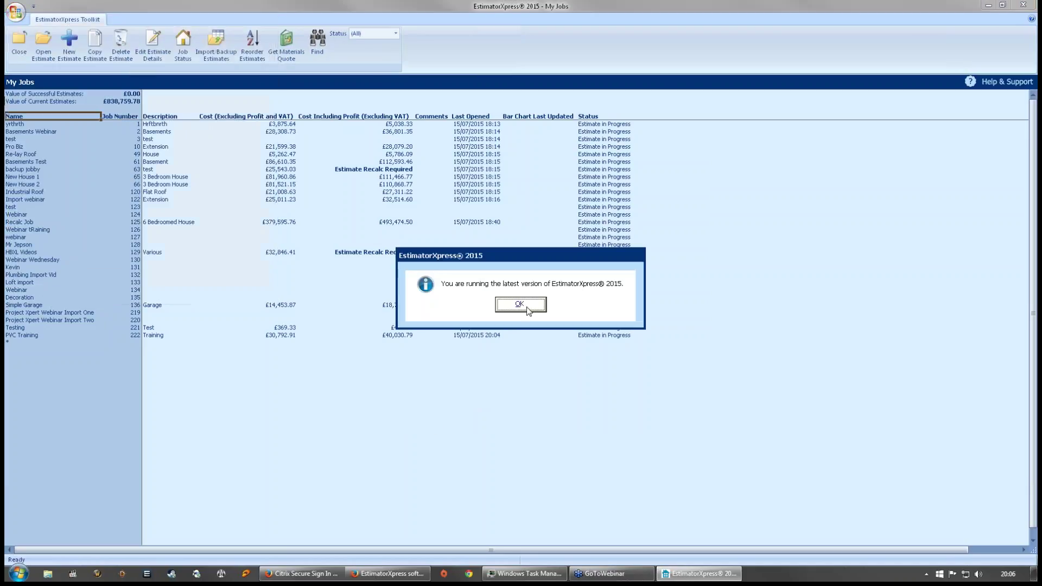
left_click(520, 305)
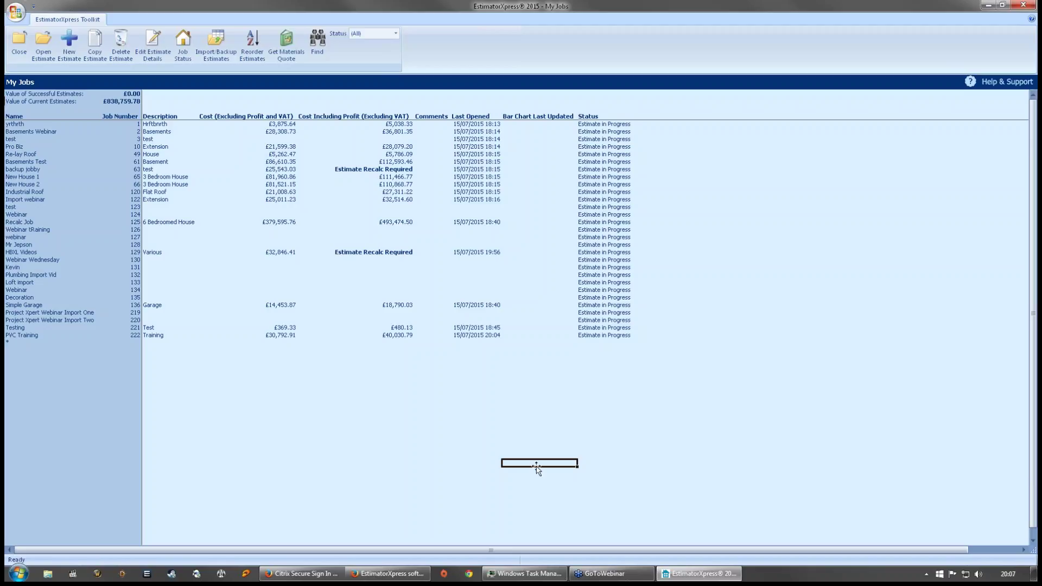
left_click(185, 253)
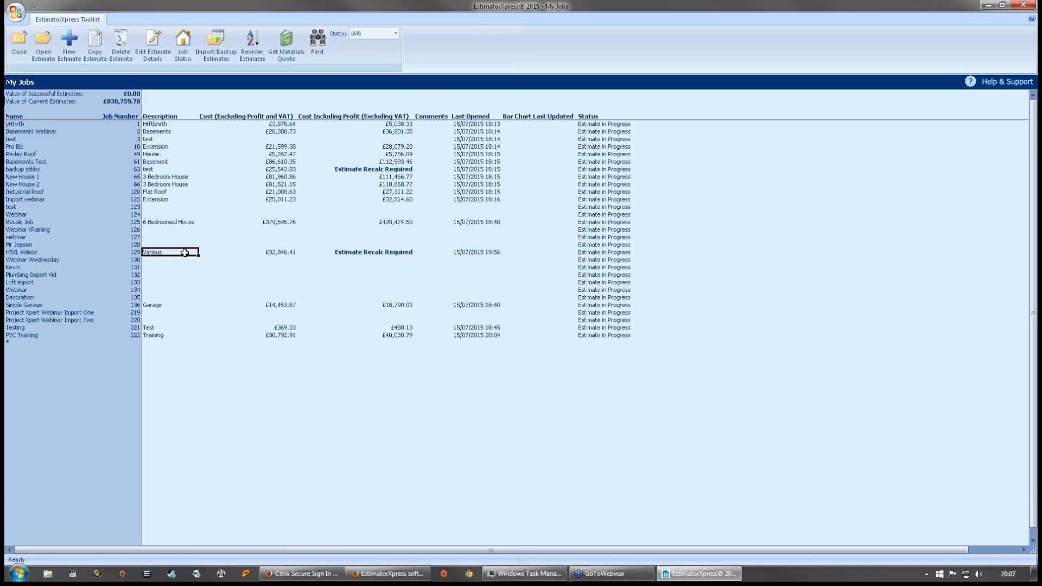
- Open the PVC Training estimate and its Concrete Sloping Roof Coping workbook
left_click(38, 341)
double_click(41, 335)
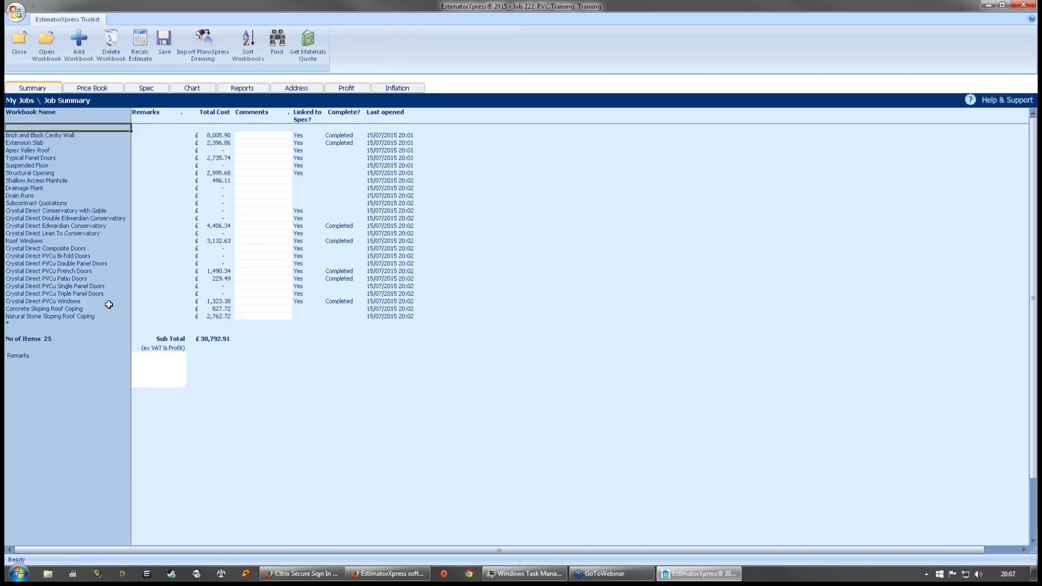
left_click(80, 309)
double_click(80, 311)
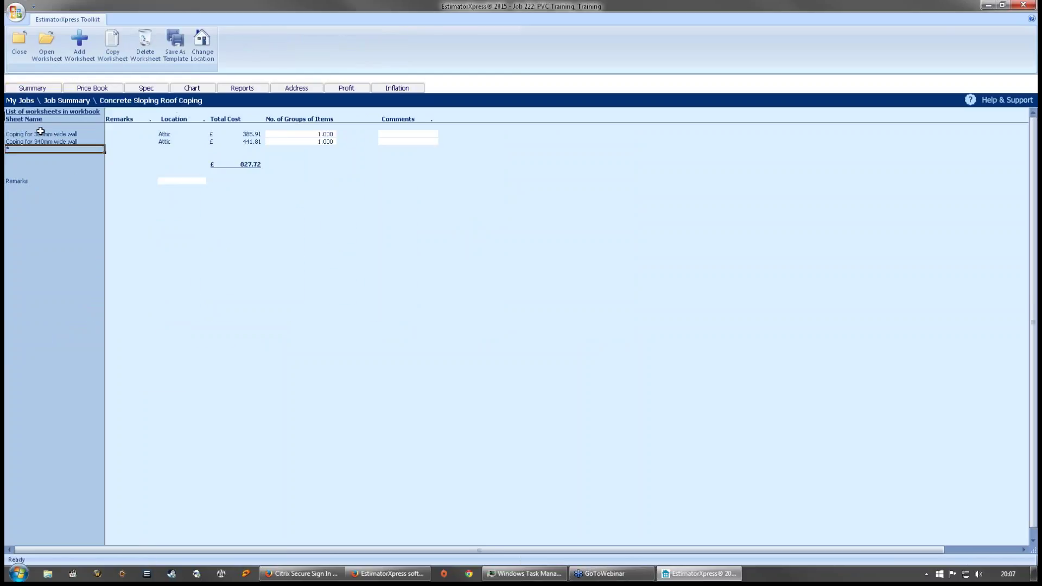
- Open the Coping for 300mm wide wall worksheet and start the Dims Wizard from Length of wall
left_click(44, 134)
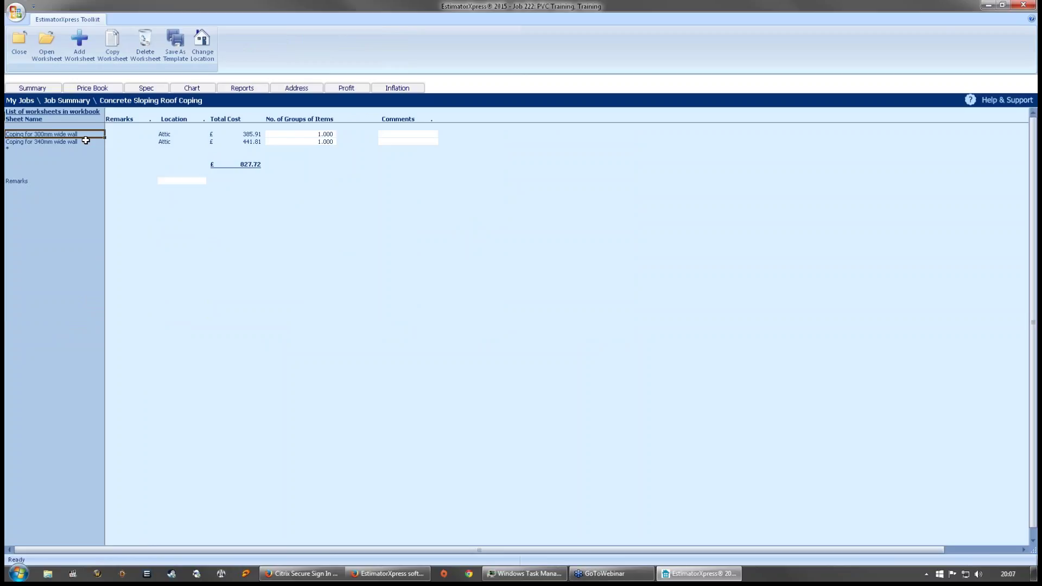
double_click(83, 135)
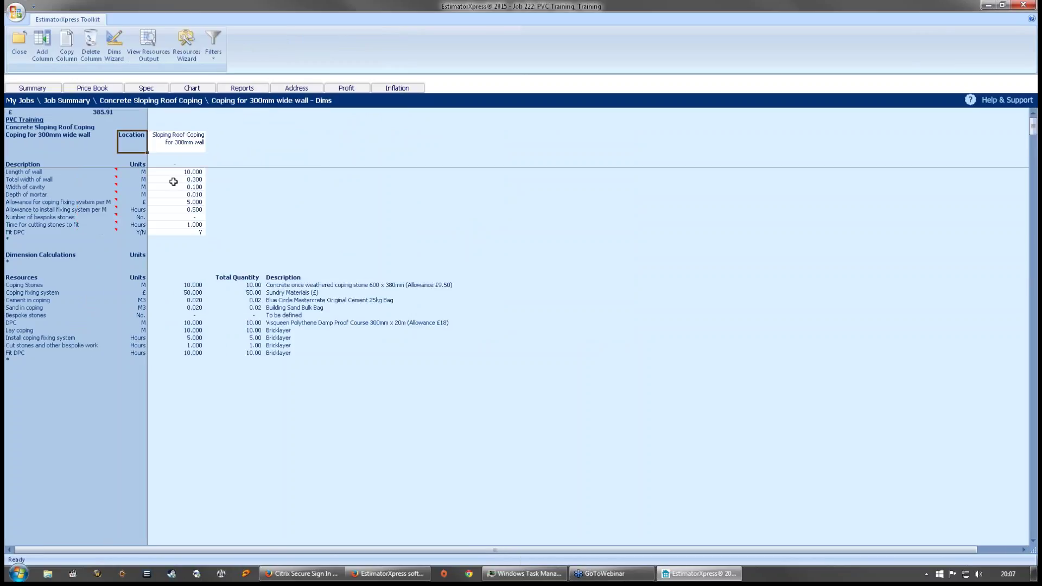
key("Escape")
left_click(72, 142)
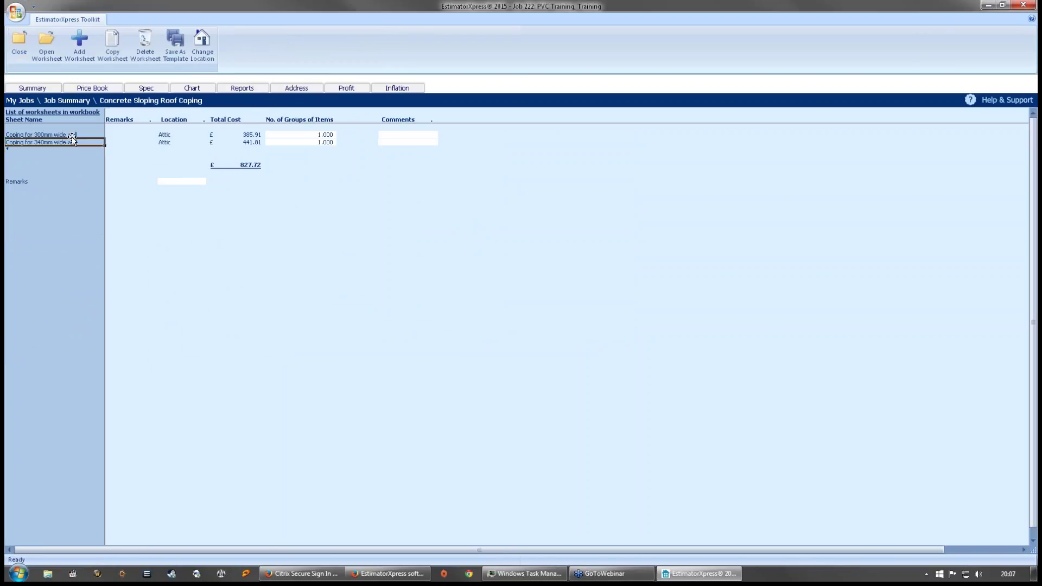
key("Up")
key("Return")
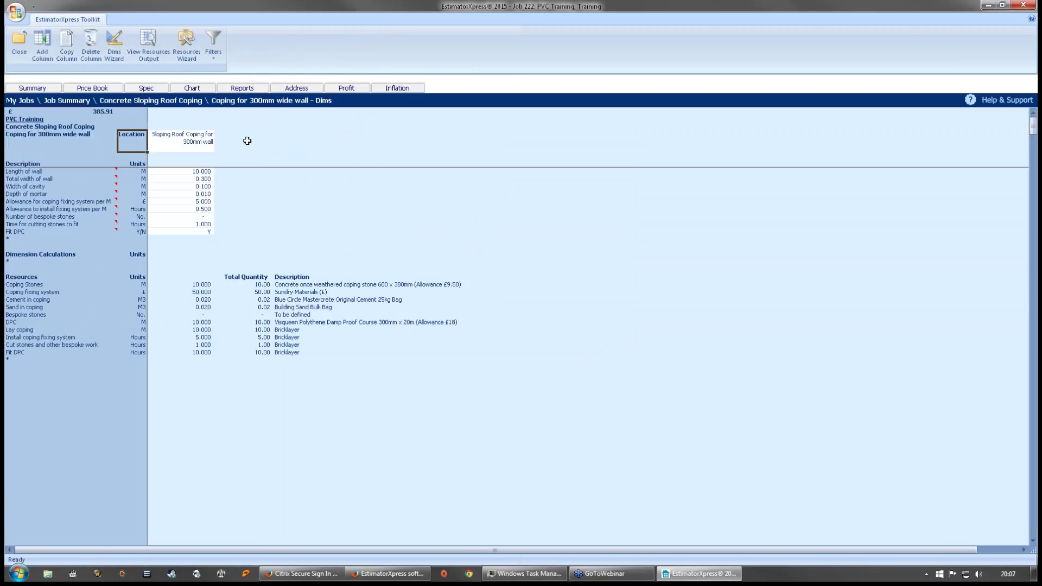
left_click(194, 170)
left_click(114, 44)
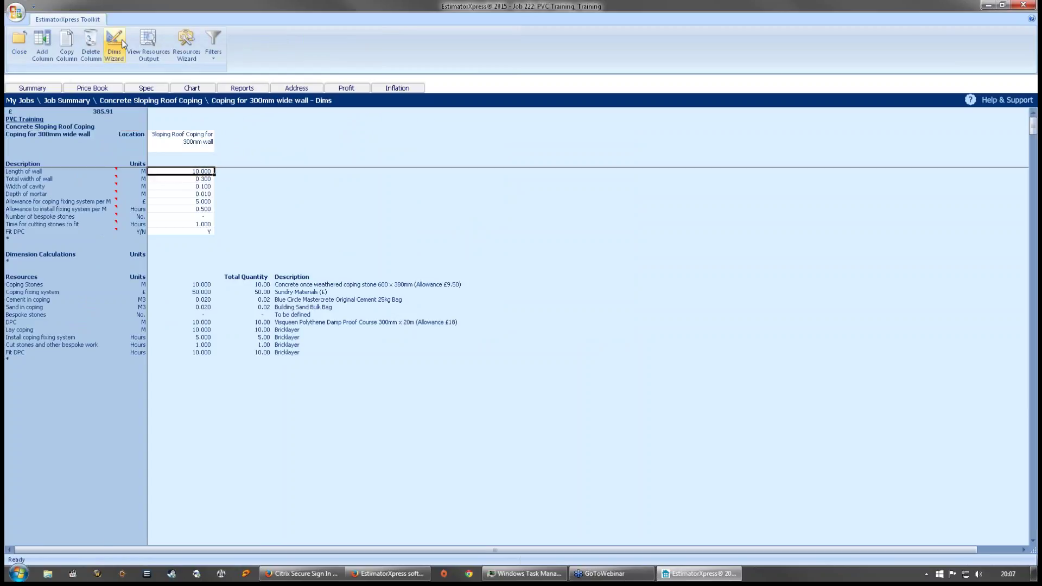
- Move the Enter Dimensions dialog higher and go to the Total width of wall field (0.3)
left_click_drag(413, 133, 418, 125)
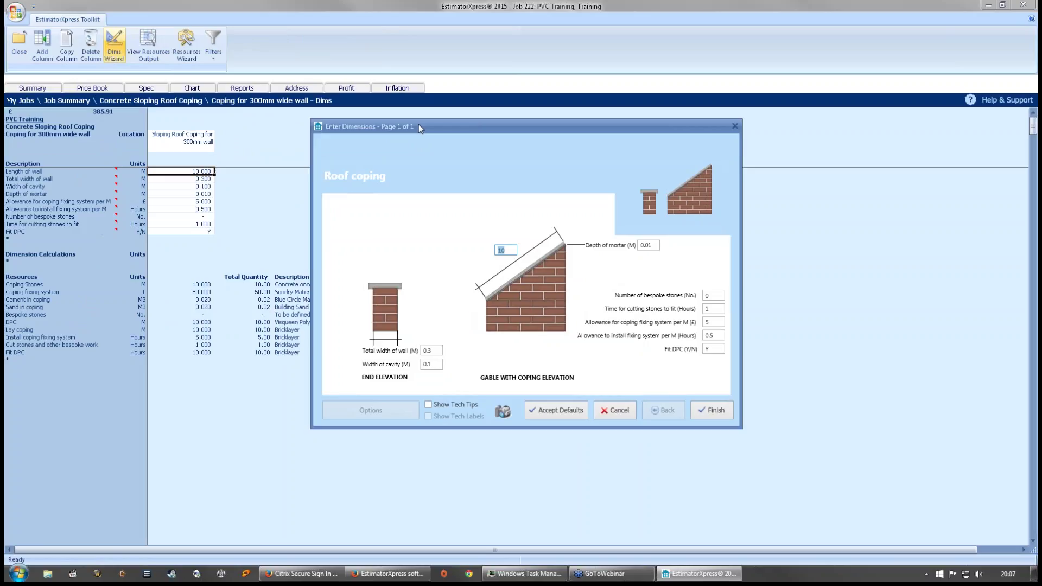
left_click(438, 351)
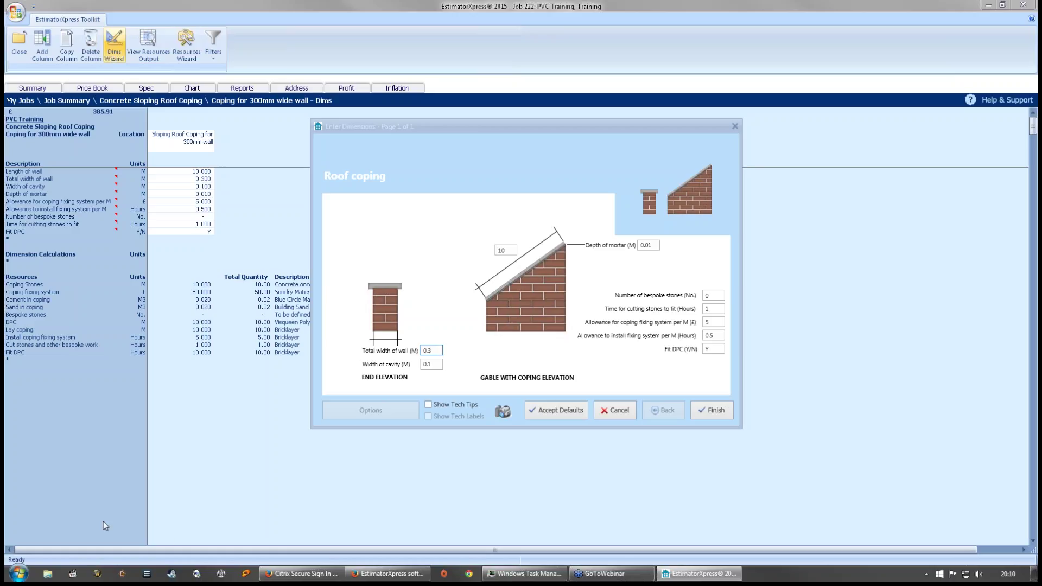
left_click(312, 502)
- Cancel dimension entry, return to the workbook list, and mark Concrete Sloping Roof Coping Completed
left_click(613, 410)
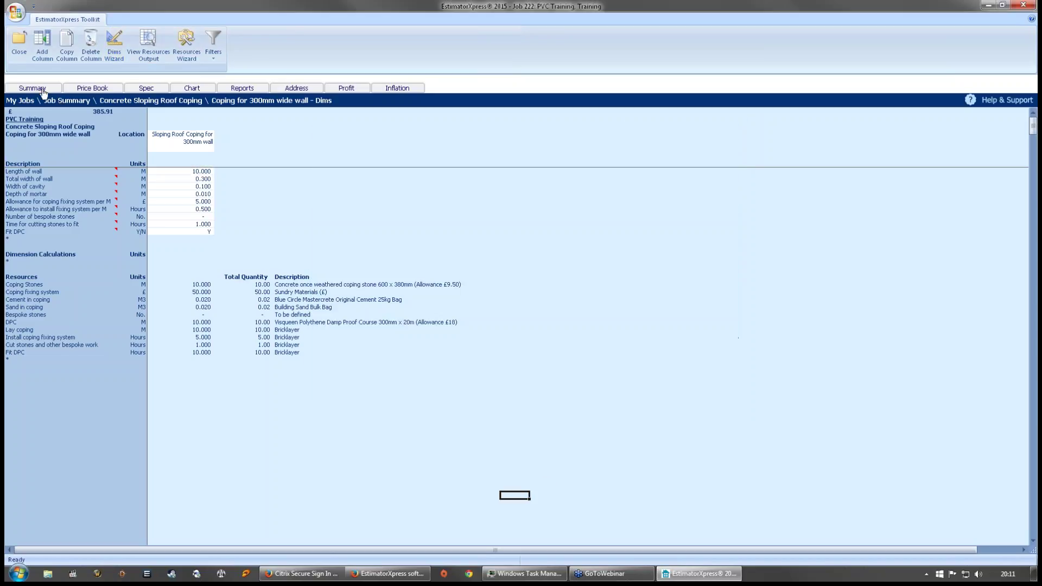
left_click(19, 48)
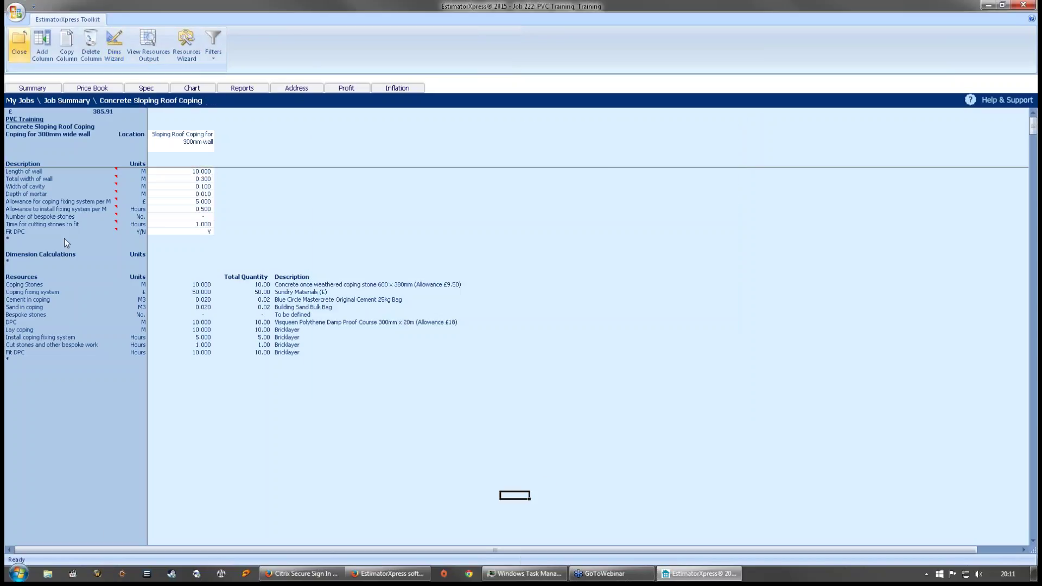
left_click(19, 48)
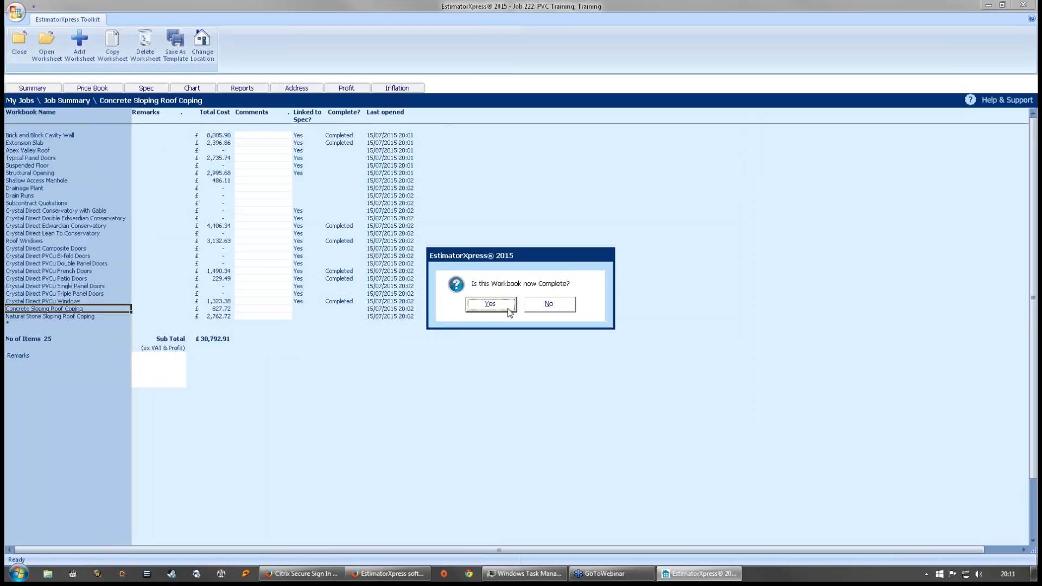
left_click(508, 312)
left_click(480, 324)
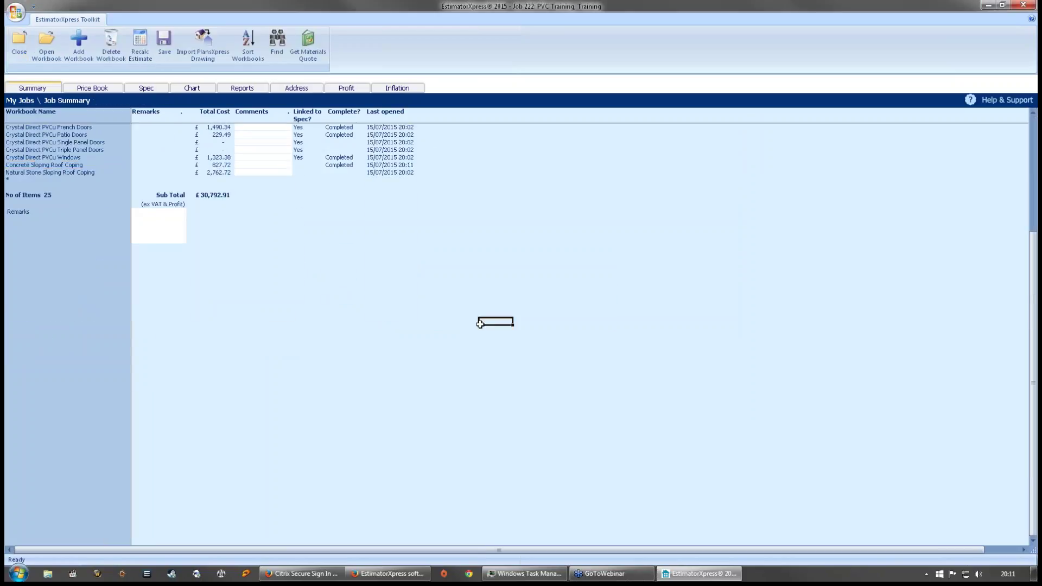
scroll(480, 324, "up", 6)
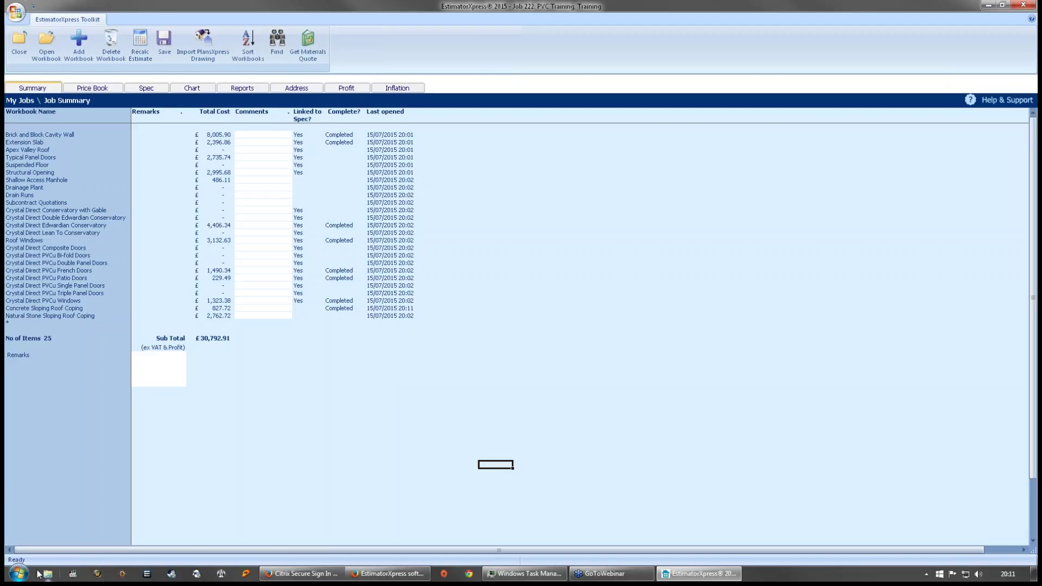
- In Devices and Printers, set Microsoft XPS Document Writer as the default printer
left_click(8, 579)
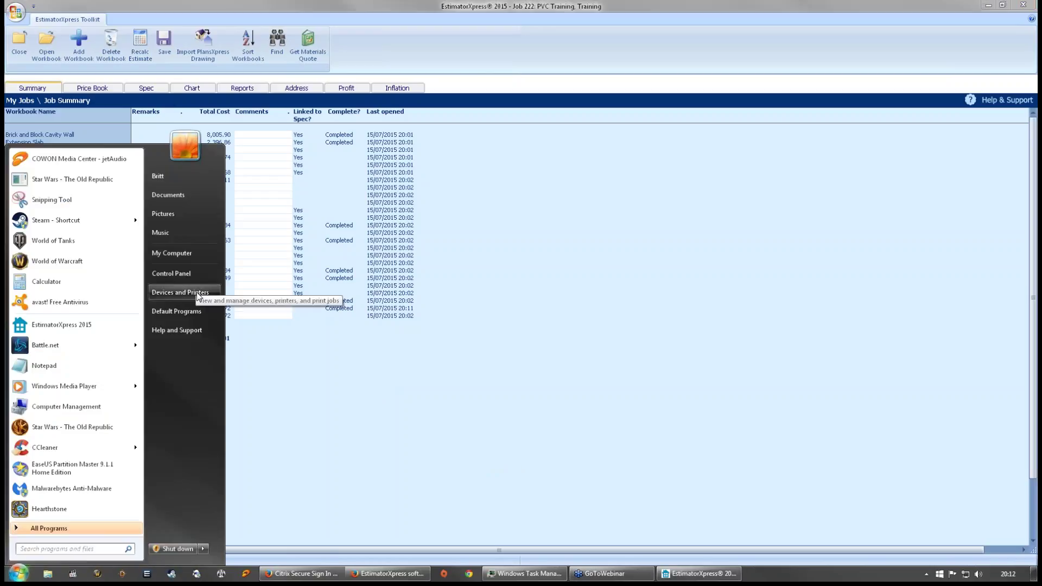
left_click(179, 293)
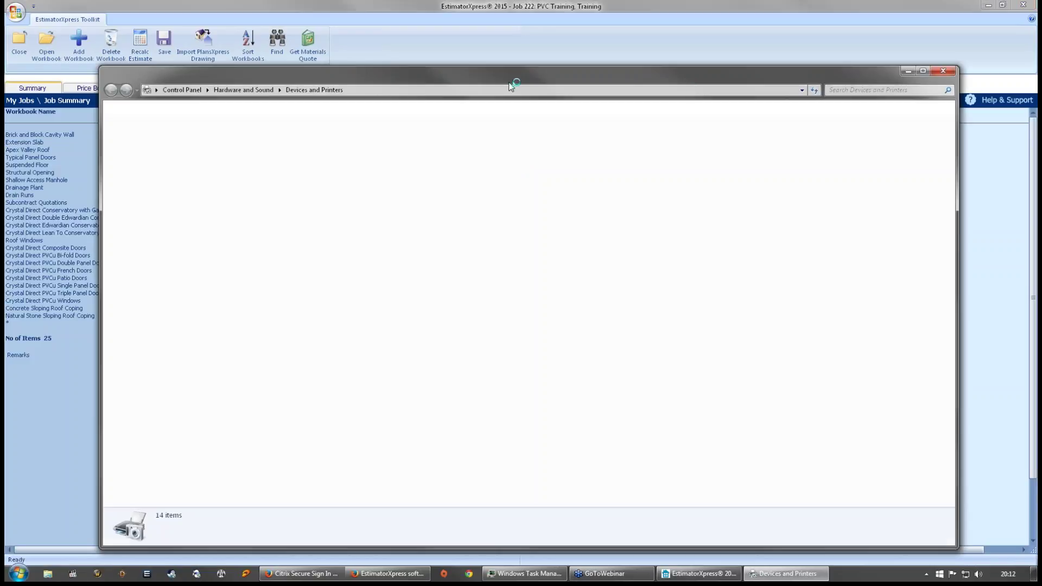
left_click(454, 263)
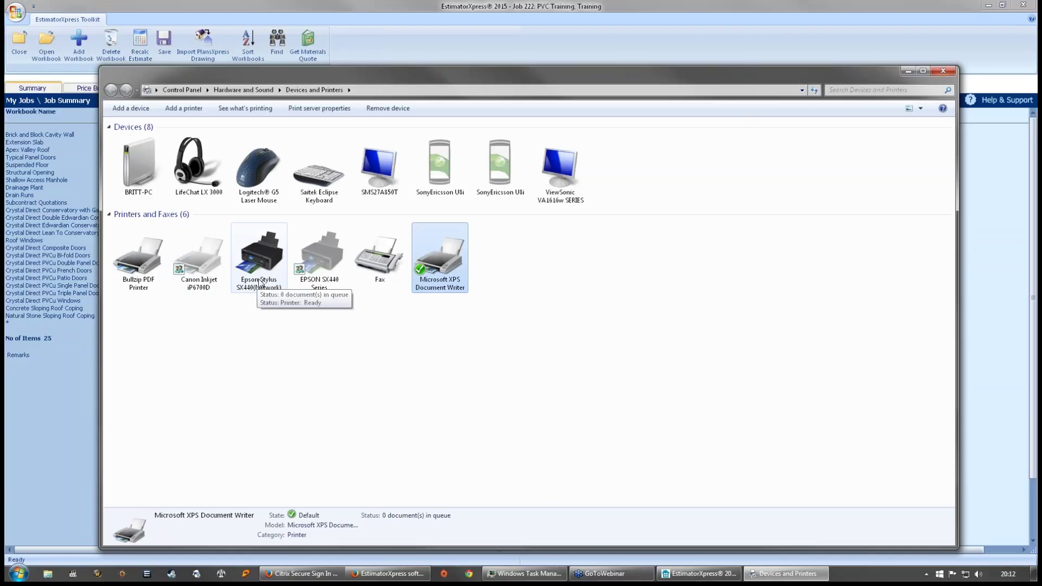
left_click(298, 371)
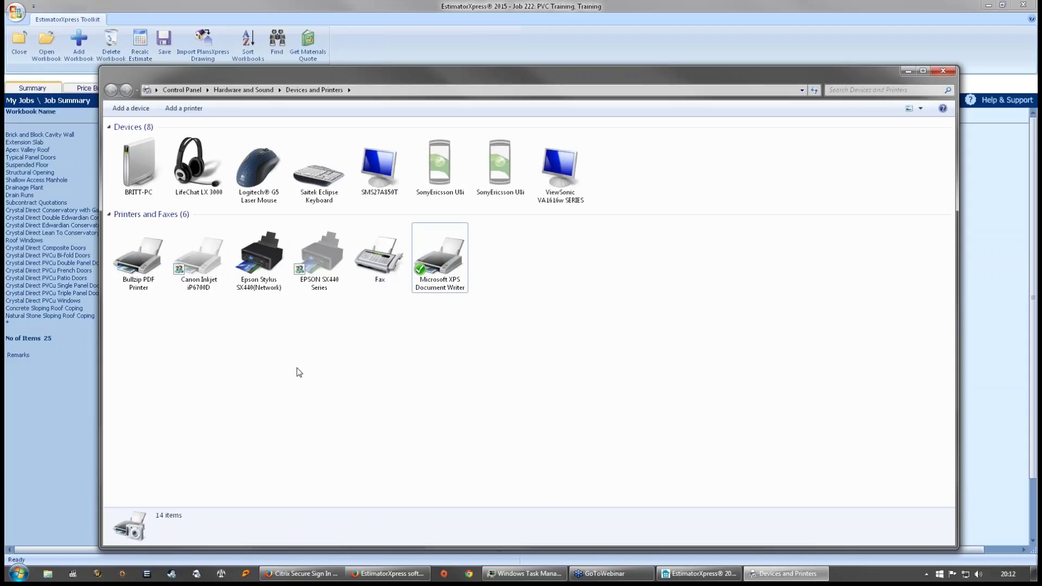
left_click(439, 266)
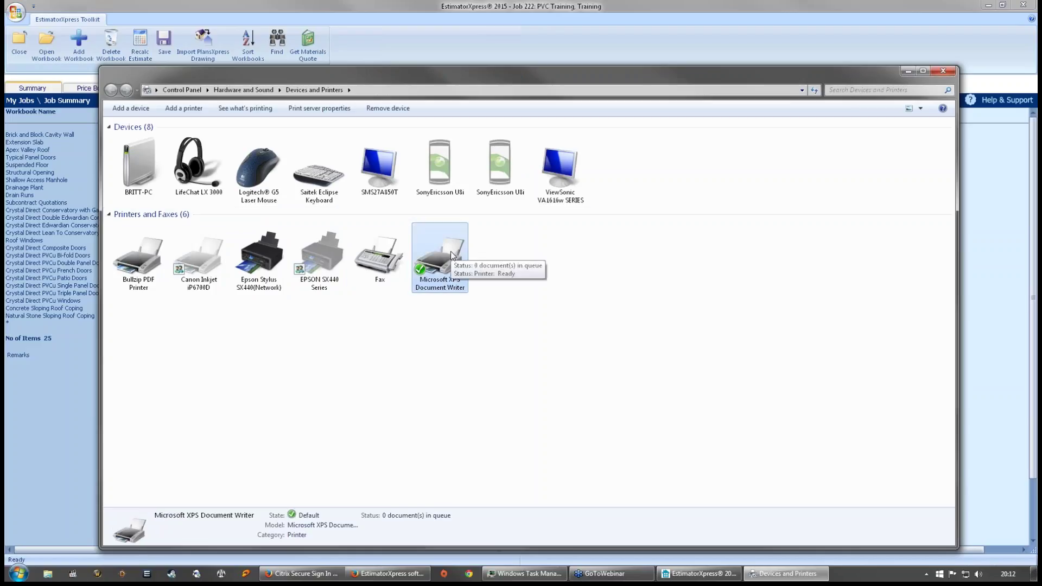
right_click(458, 268)
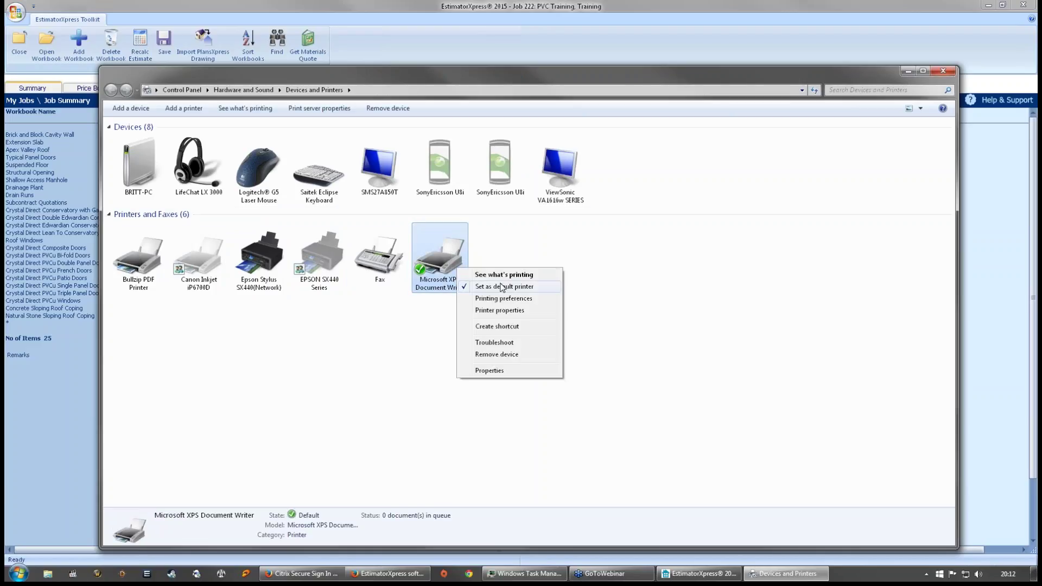
left_click(497, 286)
left_click(507, 285)
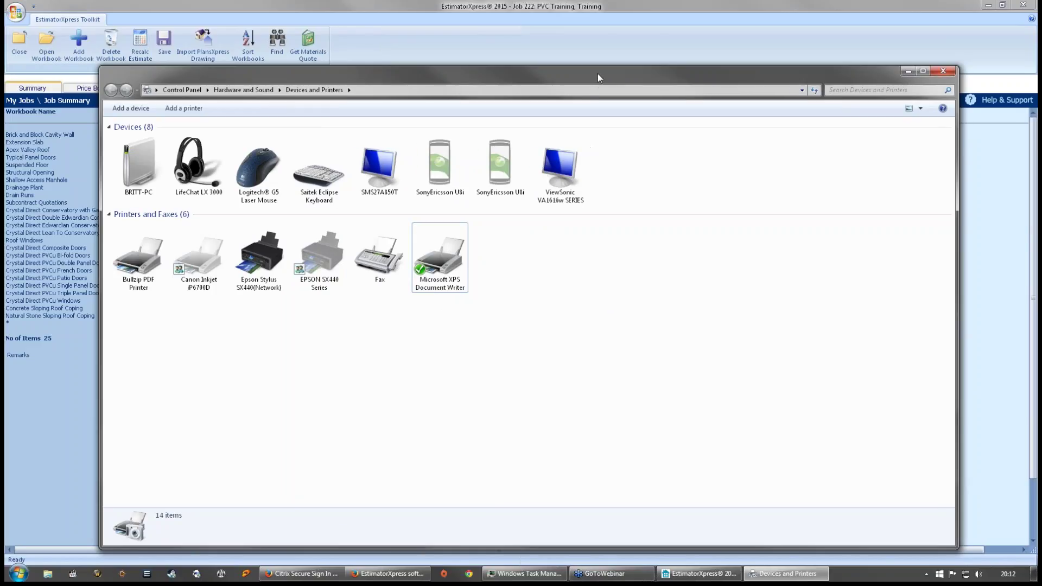
left_click_drag(597, 74, 587, 69)
- Close Devices and Printers, then minimise the EstimatorXpress and Firefox windows
left_click(931, 69)
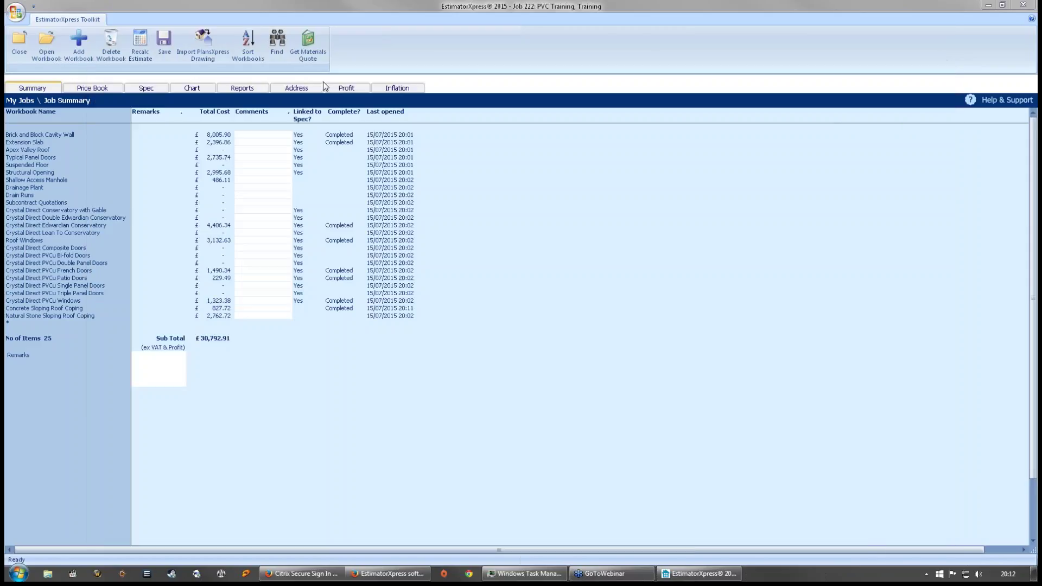
left_click(15, 9)
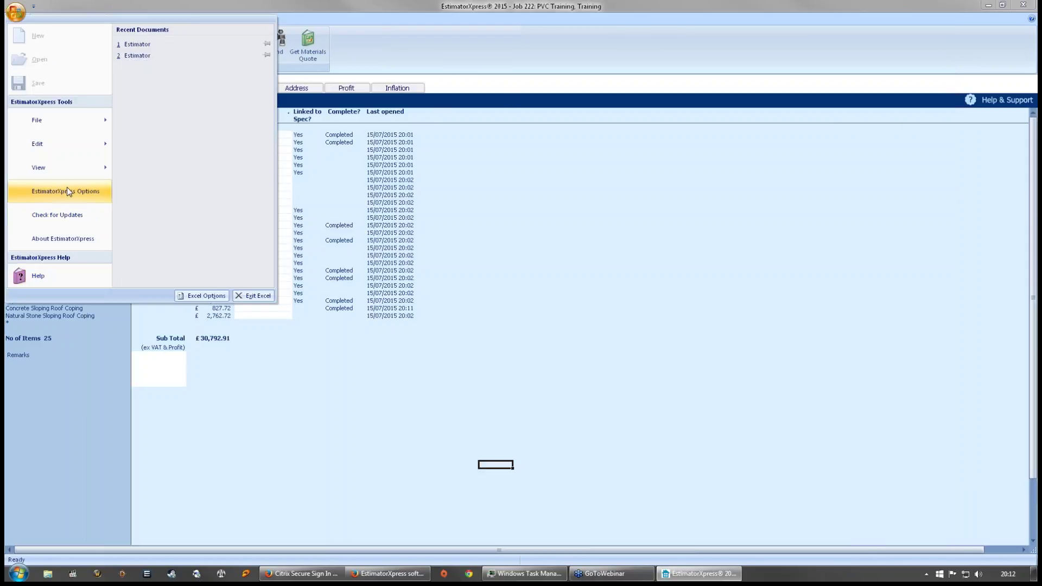
left_click(871, 17)
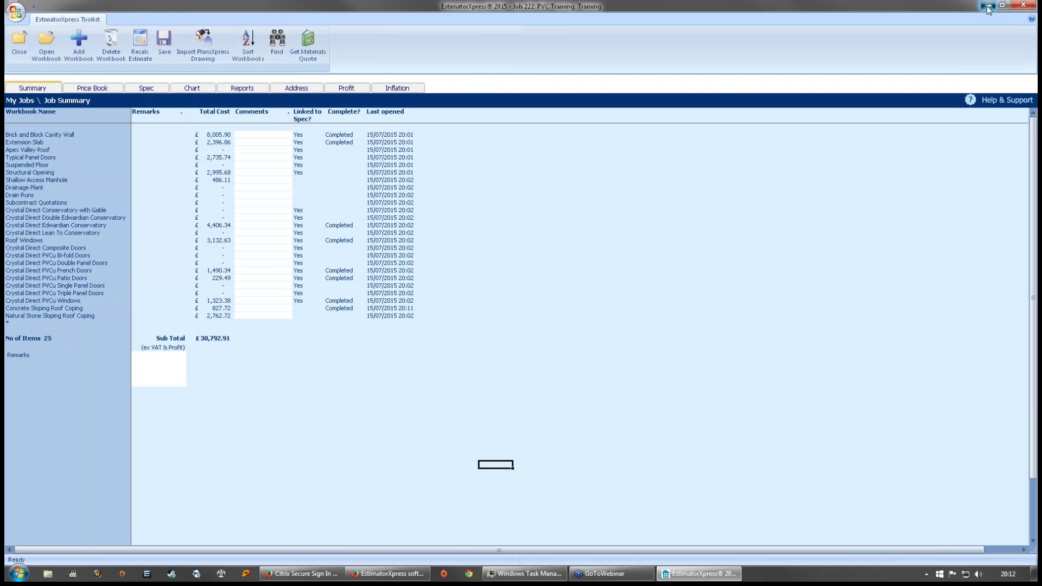
left_click(988, 5)
left_click(1000, 5)
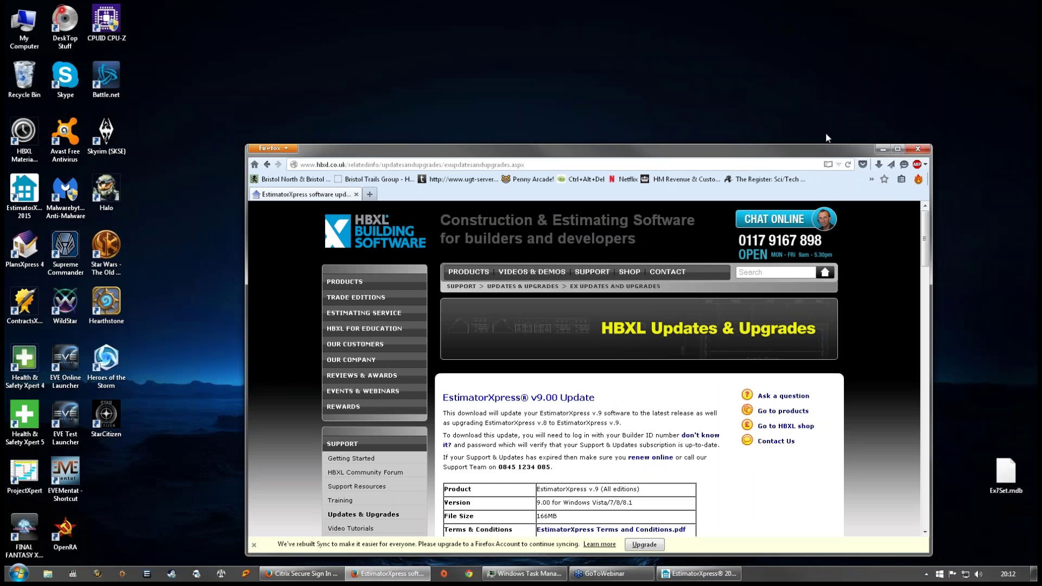
left_click(883, 149)
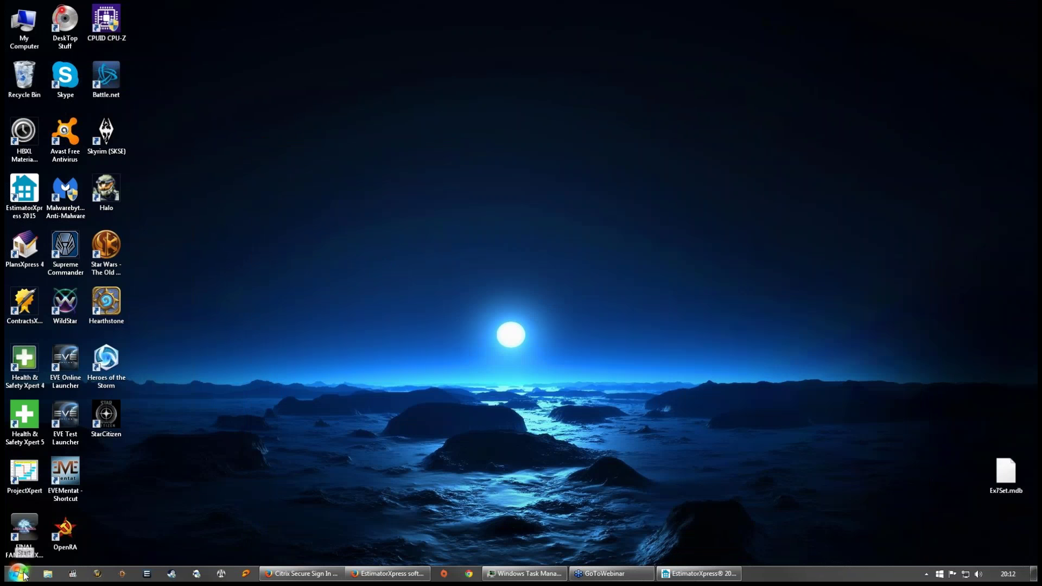
- Launch Microsoft Office Excel 2007 from Start > All Programs > Microsoft Office
left_click(18, 573)
left_click(59, 534)
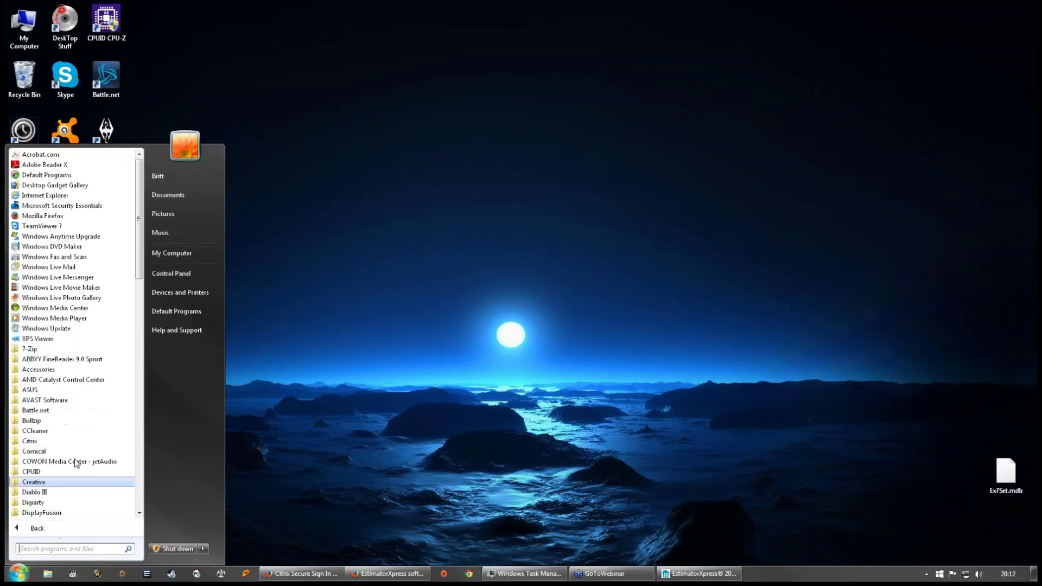
scroll(89, 259, "down", 10)
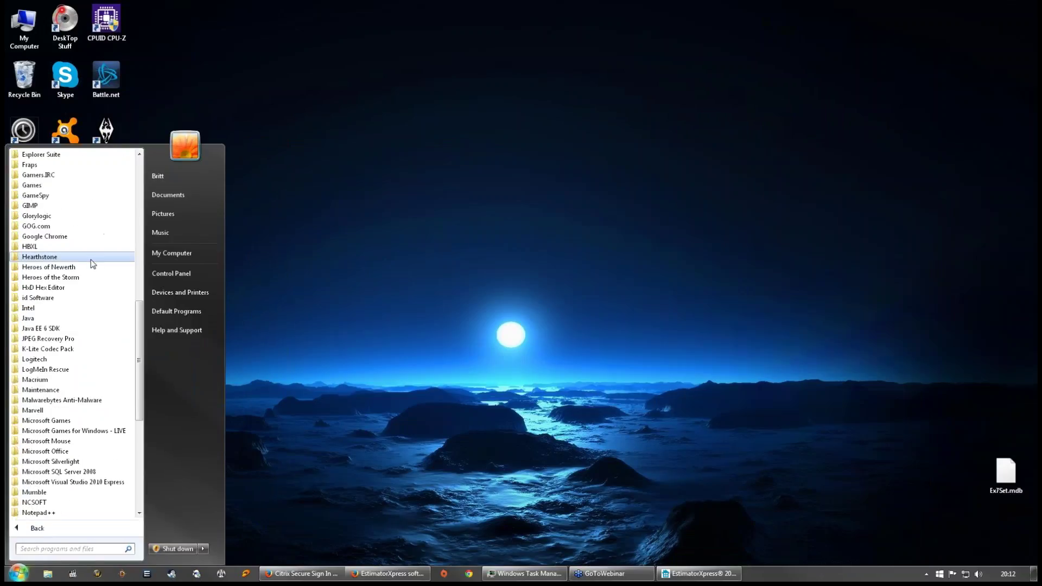
scroll(90, 259, "down", 2)
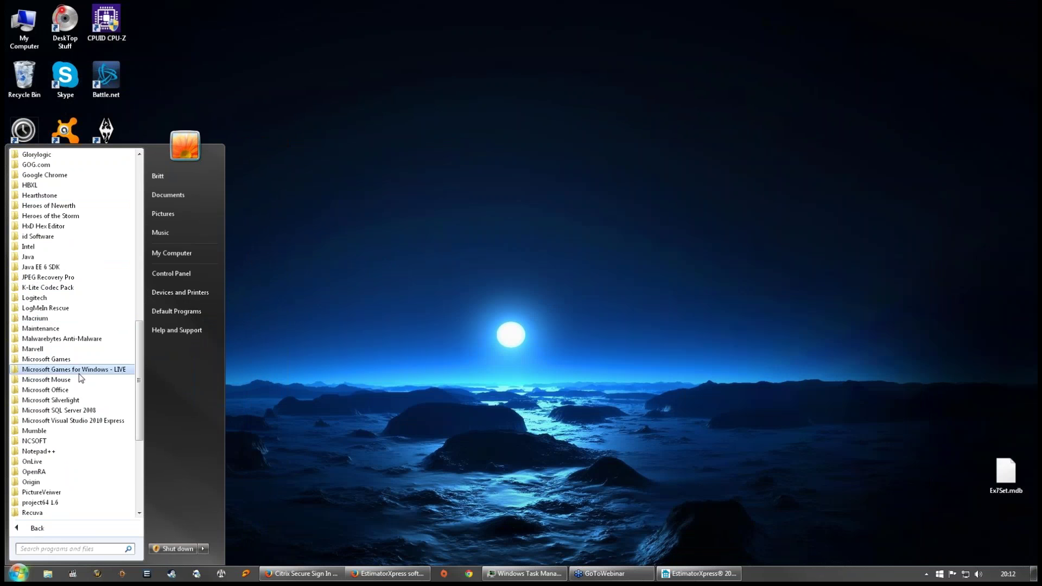
left_click(76, 392)
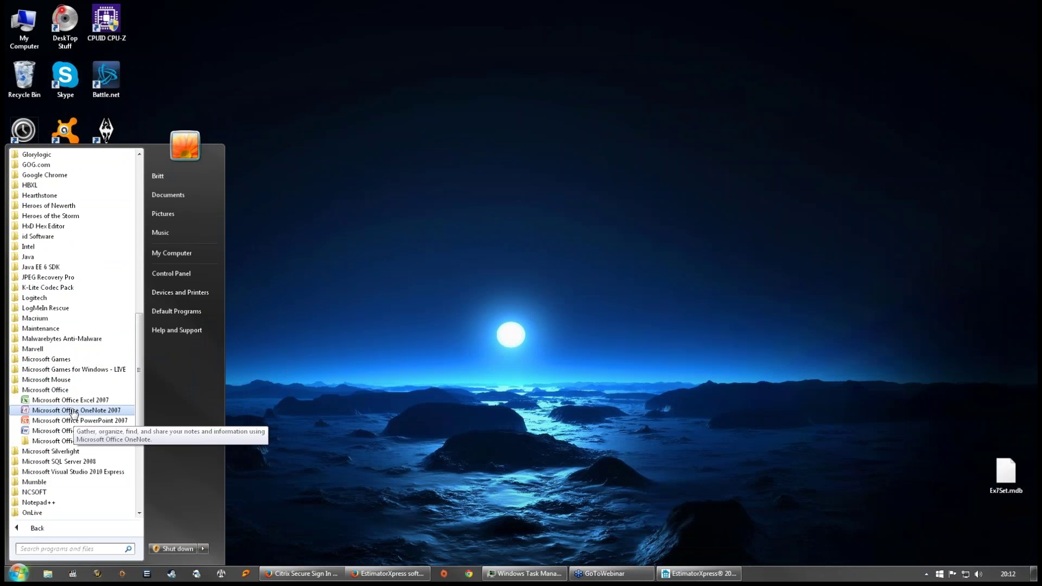
left_click(74, 401)
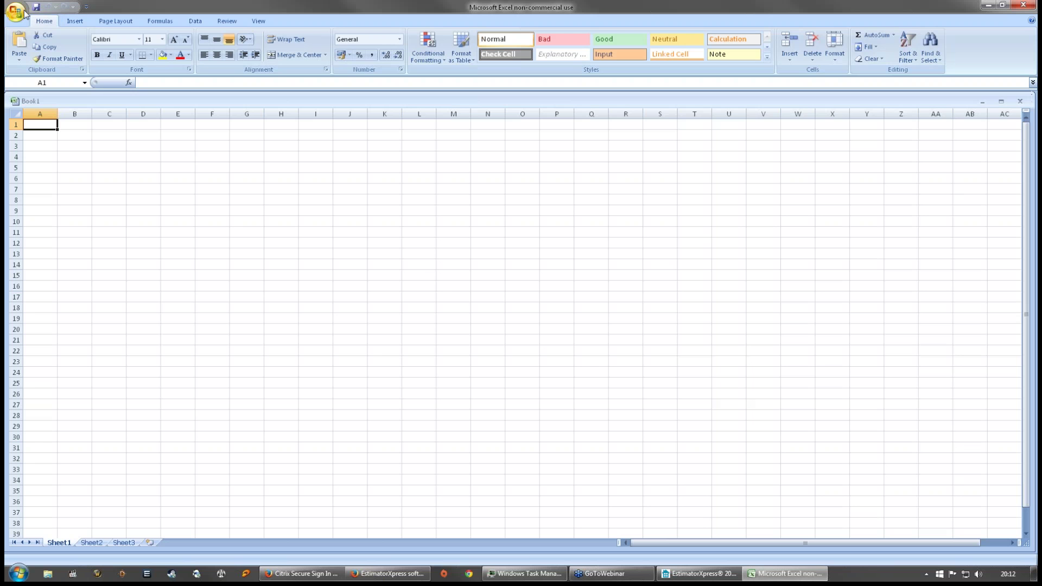
- Open Excel Options from the Office button menu
left_click(17, 12)
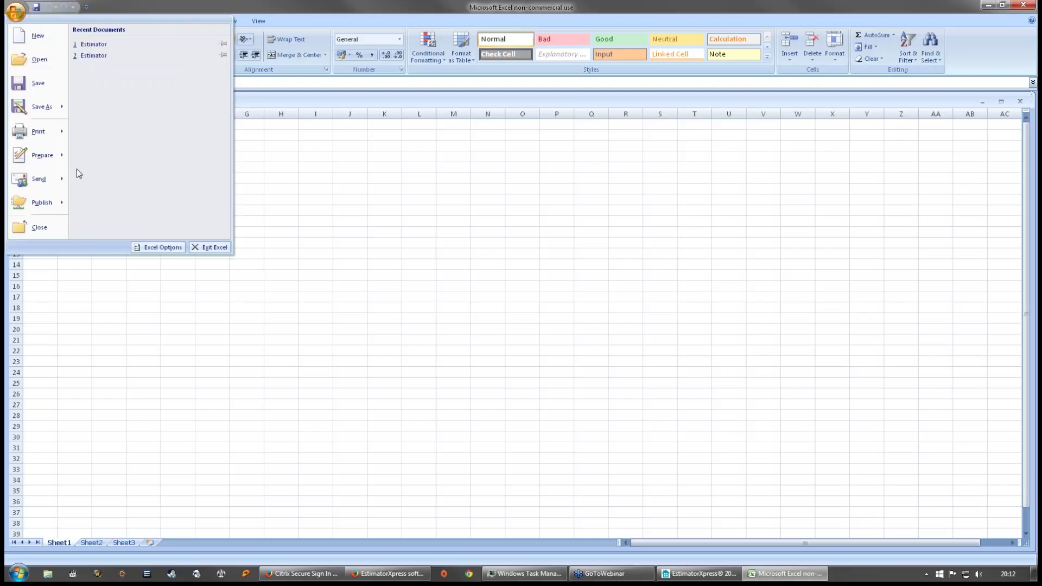
left_click(158, 248)
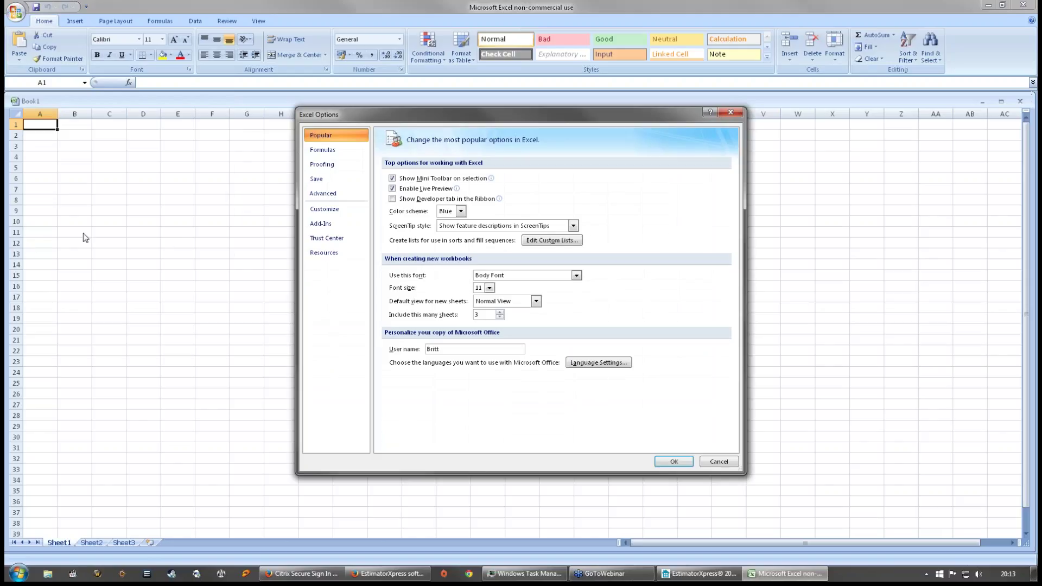
- Open Excel's COM Add-ins list, then cancel it so the loaded add-ins stay unchanged
left_click(347, 222)
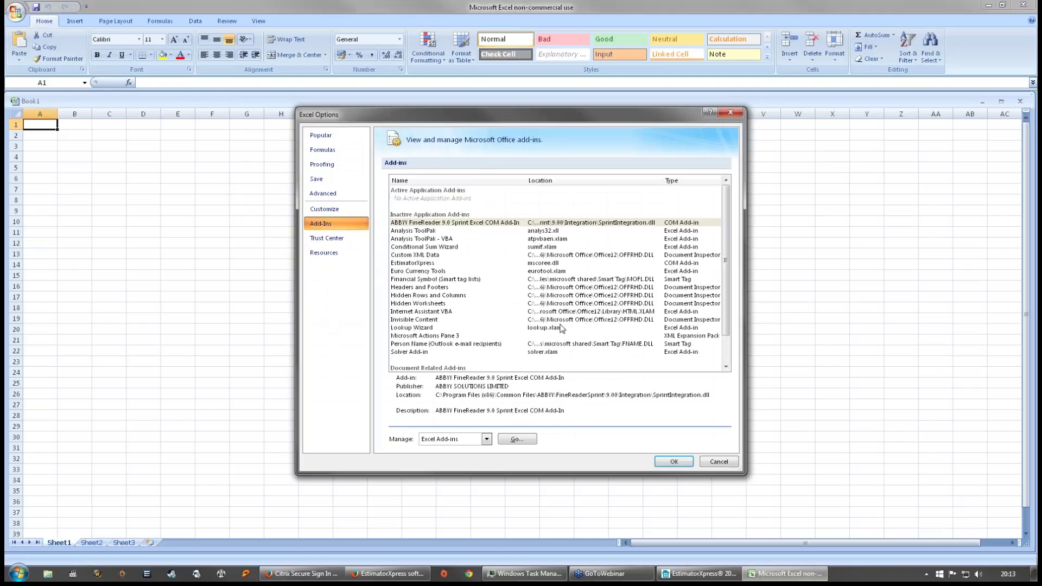
left_click(481, 438)
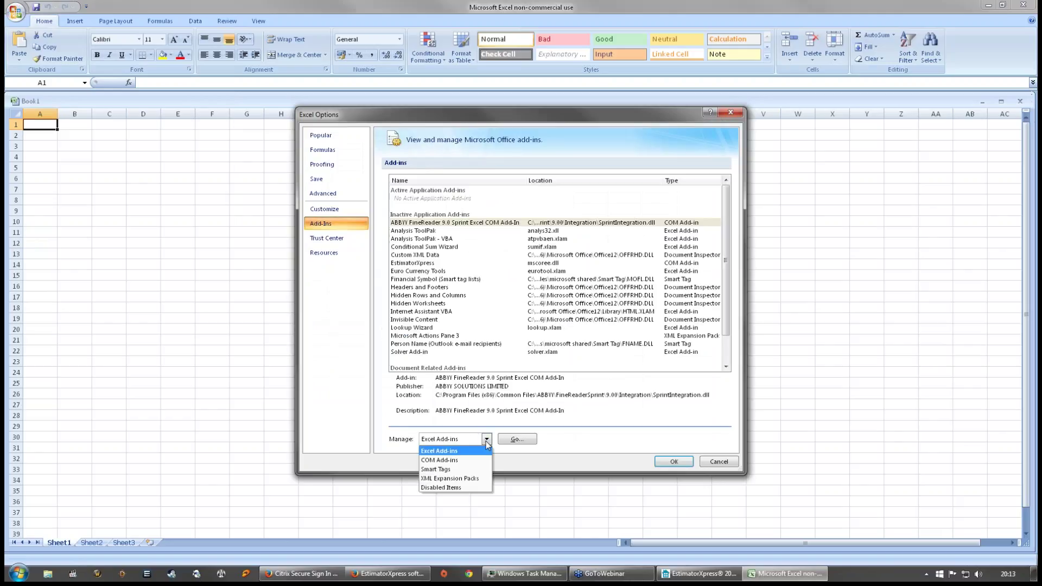
left_click(461, 463)
left_click(517, 441)
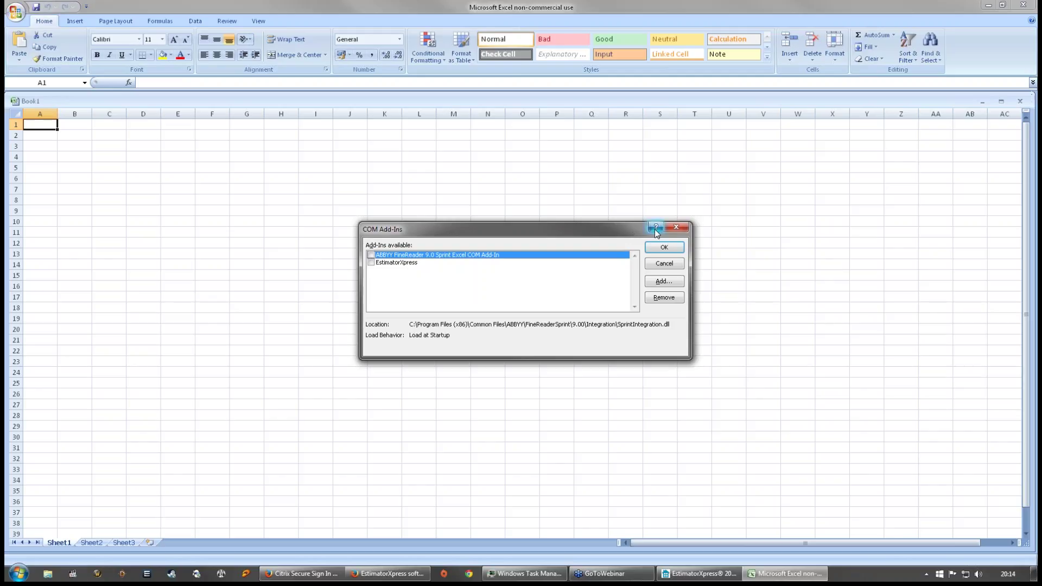
left_click_drag(612, 233, 592, 180)
left_click(543, 175)
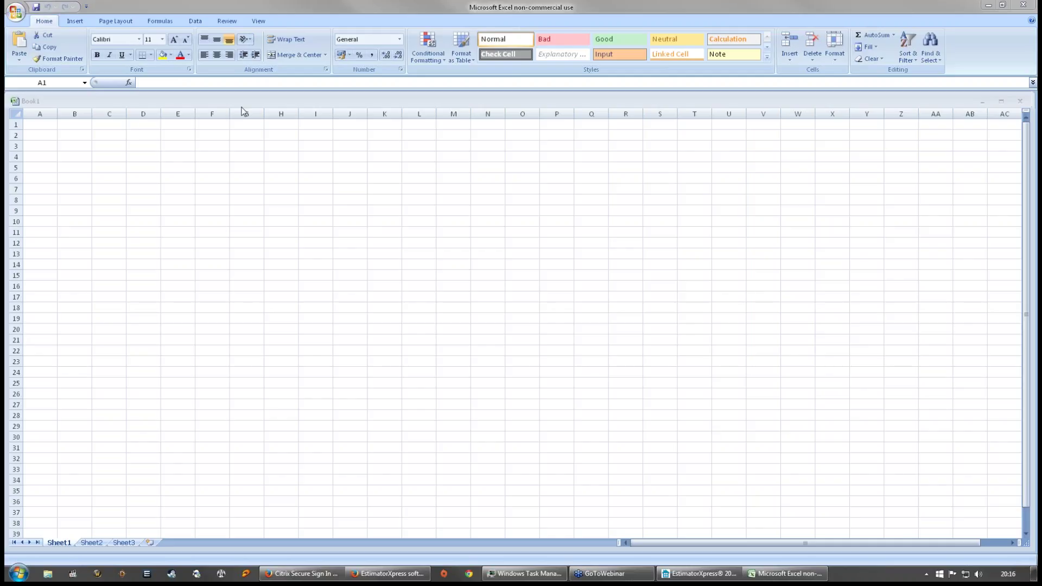
- Quit the empty Excel workbook, return to EstimatorXpress and open its main menu
left_click(1023, 4)
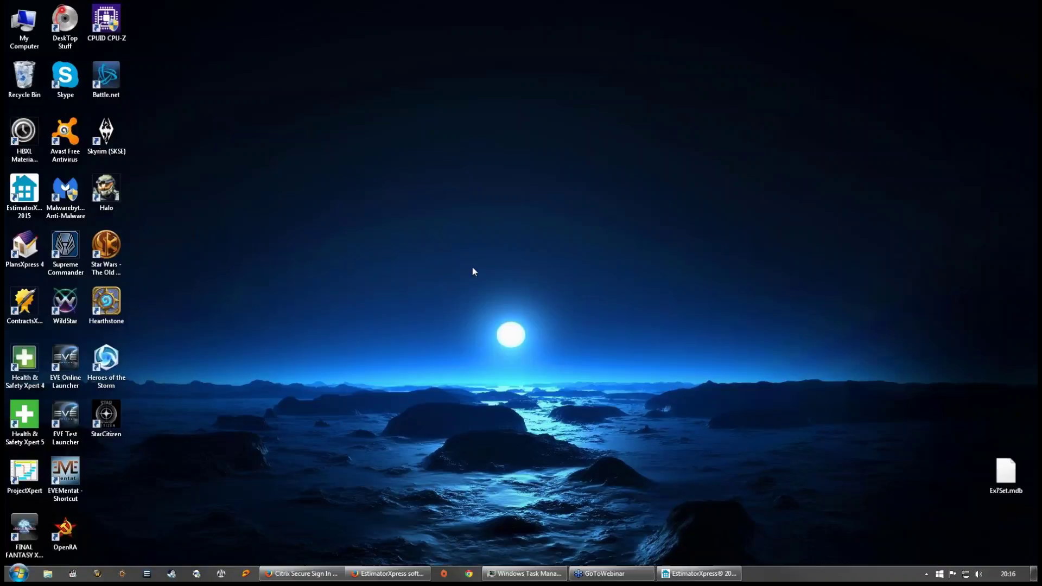
left_click(700, 573)
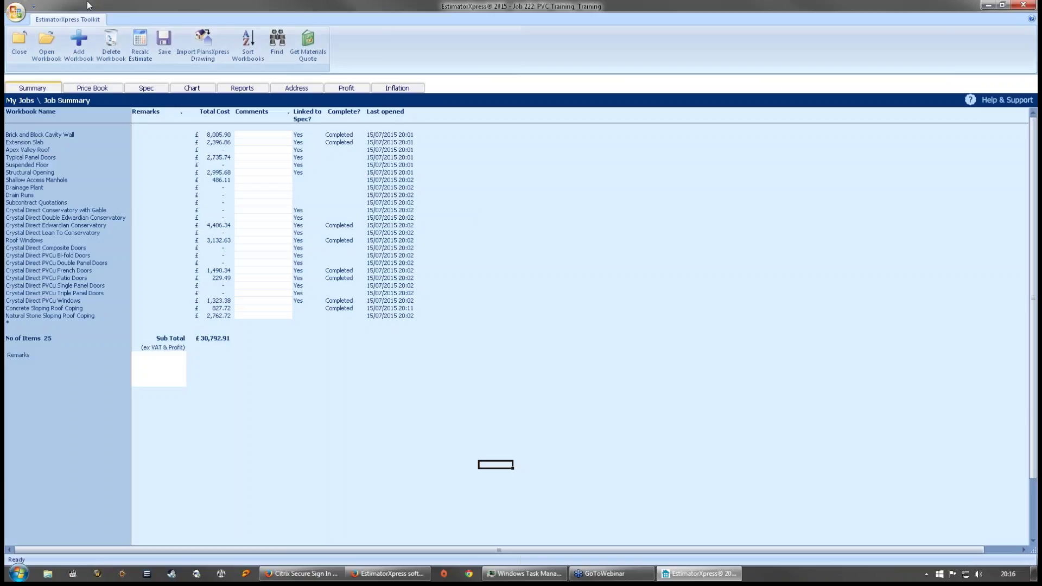
left_click(16, 12)
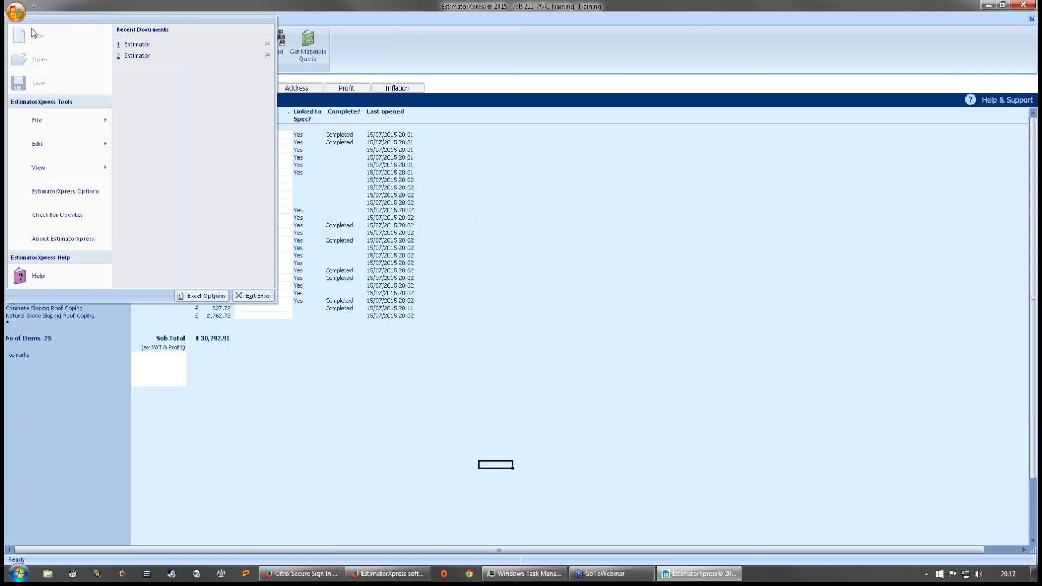
left_click(18, 11)
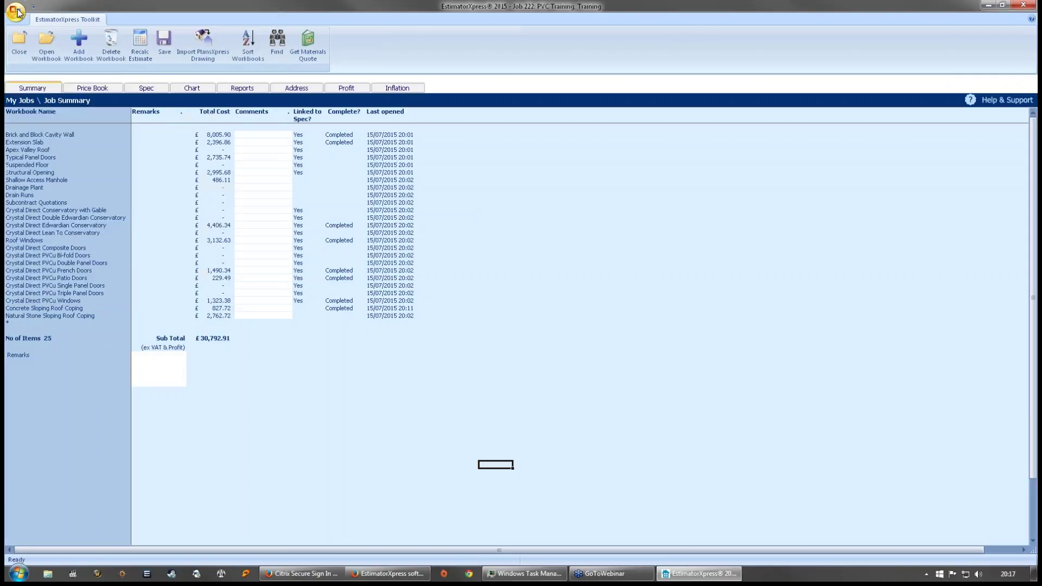
left_click(21, 17)
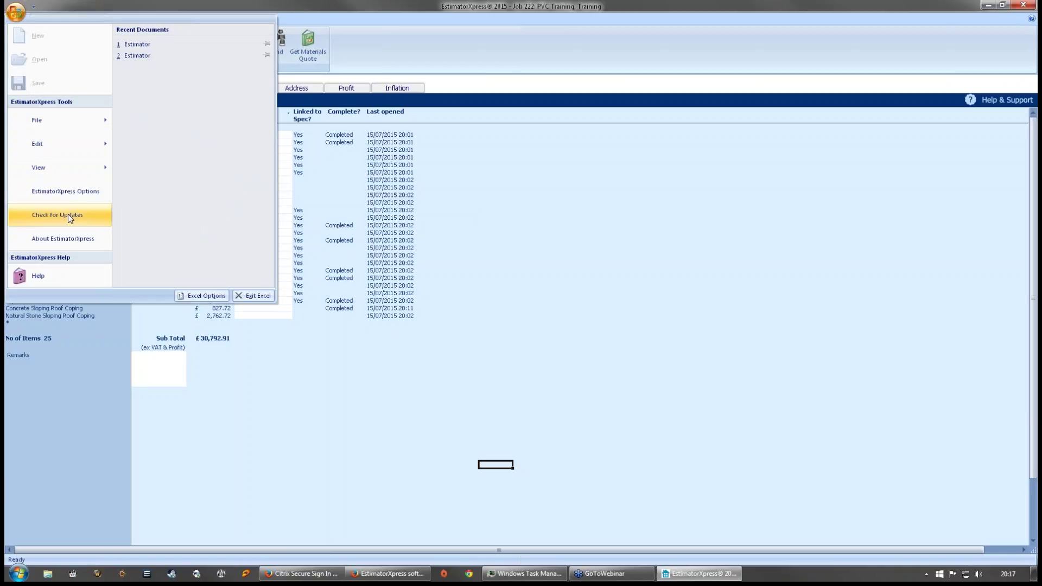
- View the About EstimatorXpress details (version 9.00.1), then close the dialog
left_click(63, 238)
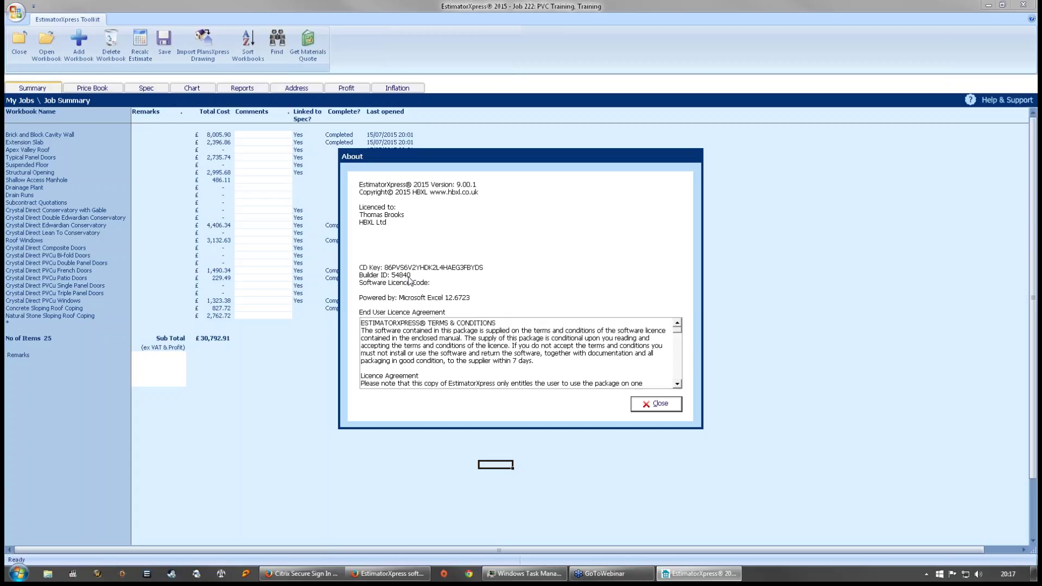
left_click(658, 404)
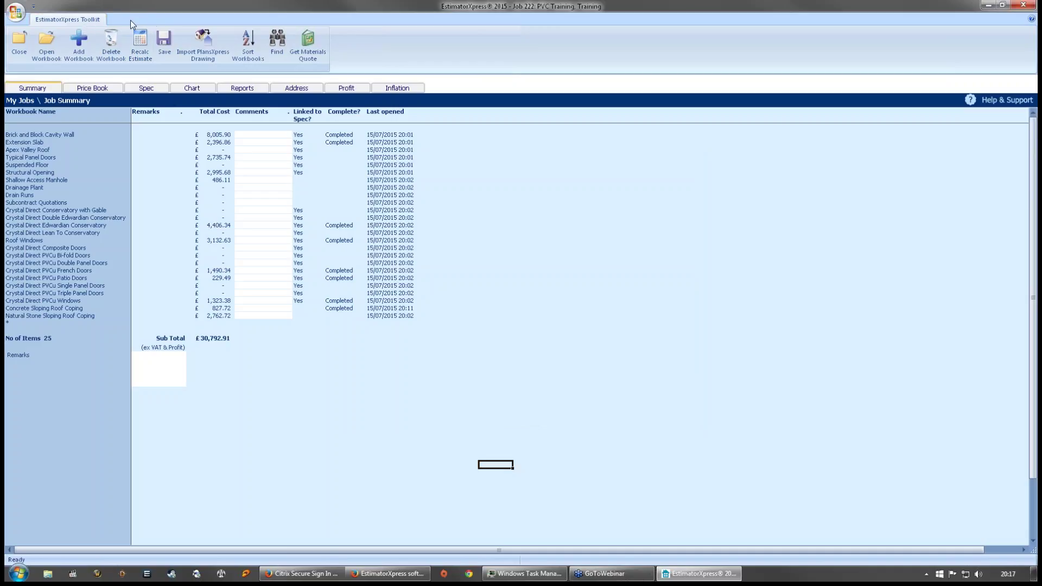
- Collapse the Toolkit ribbon on the Job Summary, toggling it a few times
double_click(92, 21)
left_click(94, 22)
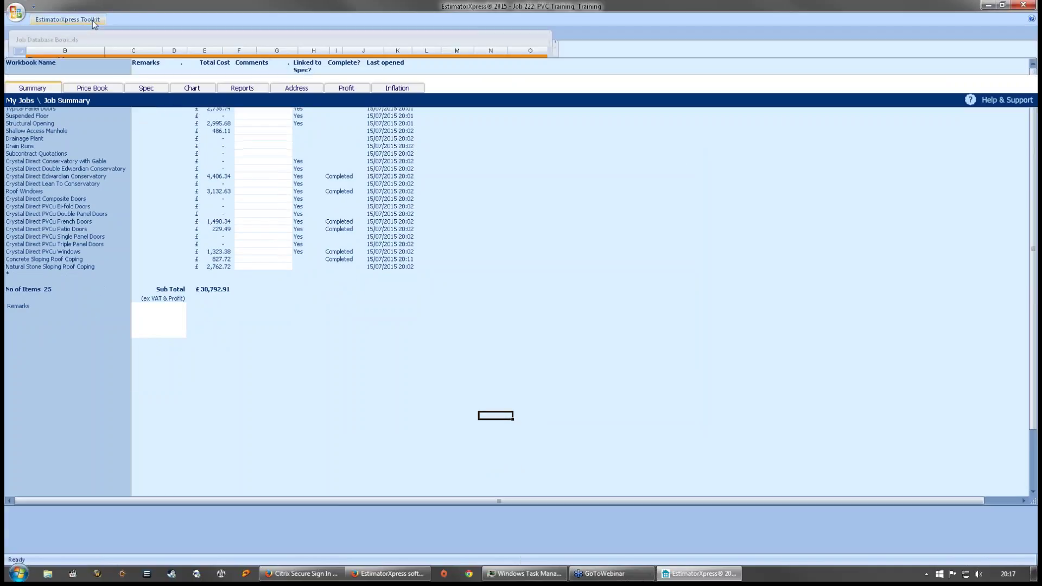
left_click(93, 22)
left_click(116, 17)
left_click(81, 19)
- Reopen About EstimatorXpress, close it, and select a cell in the job list
left_click(16, 12)
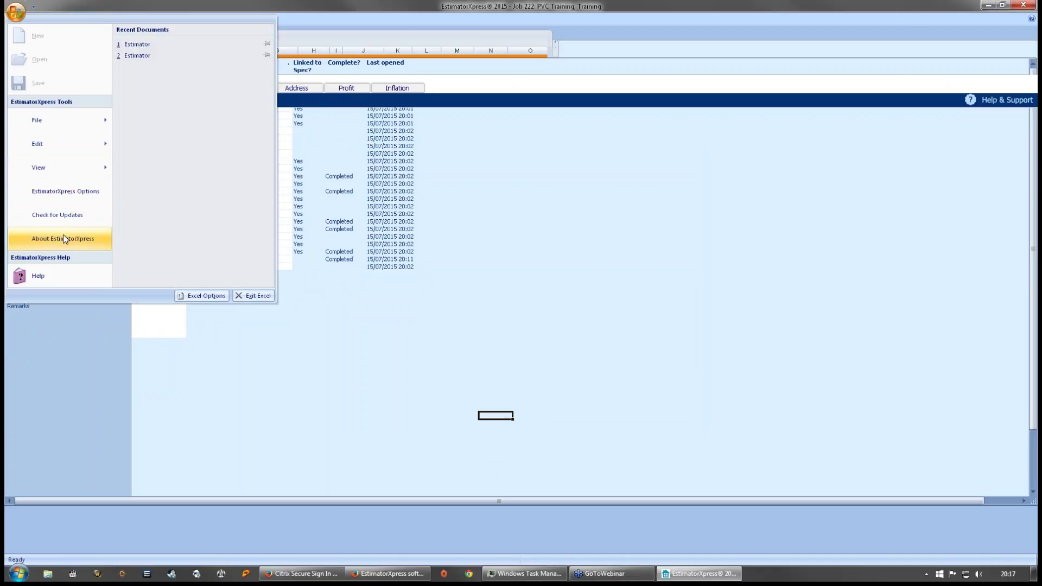
left_click(63, 238)
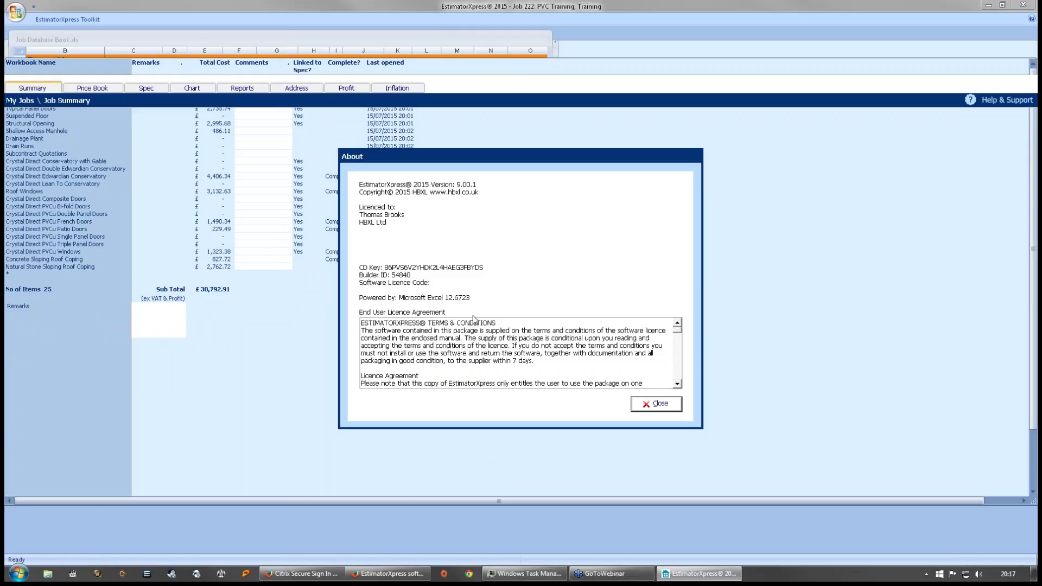
left_click(668, 406)
left_click(484, 354)
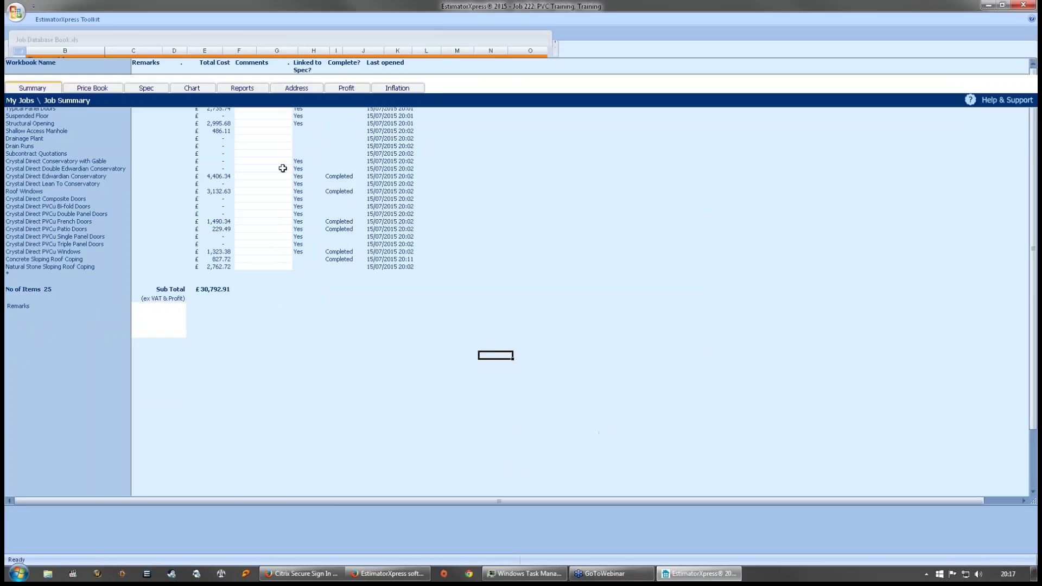
- Select the Crystal Direct Edwardian Conservatory job and open the Price Book's Material section
left_click(36, 22)
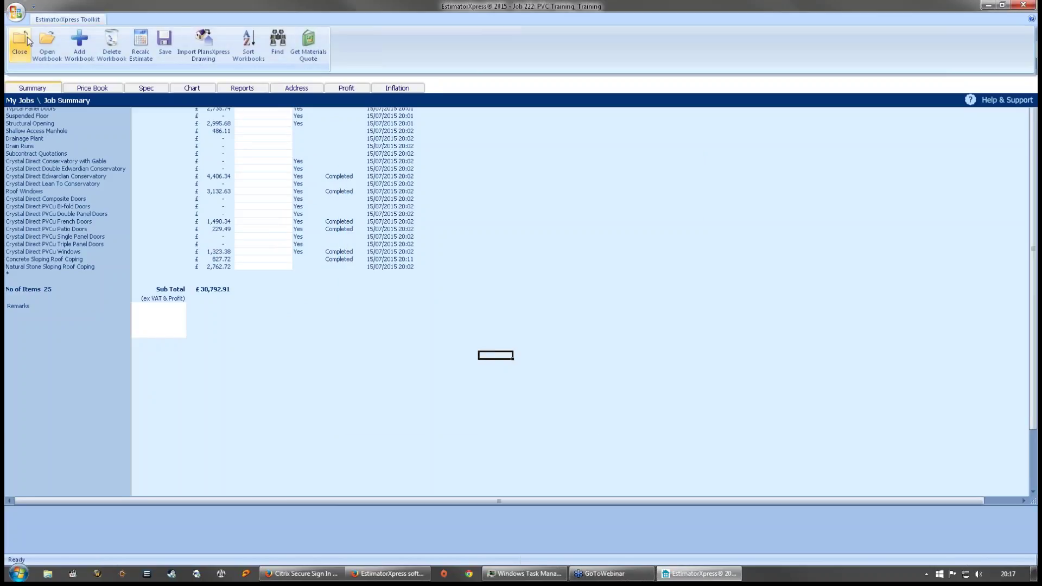
left_click(588, 422)
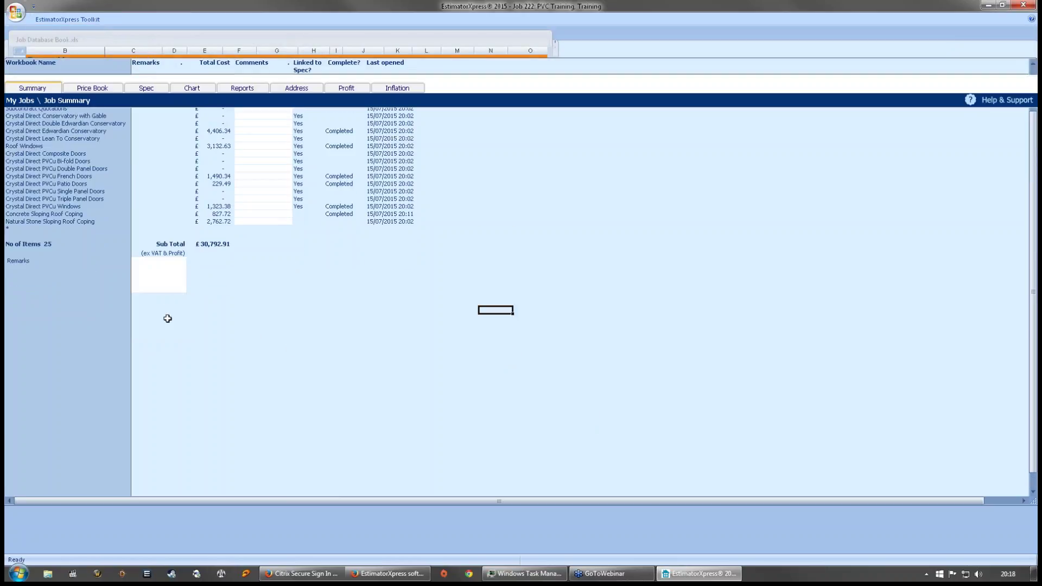
left_click(53, 130)
scroll(59, 163, "up", 2)
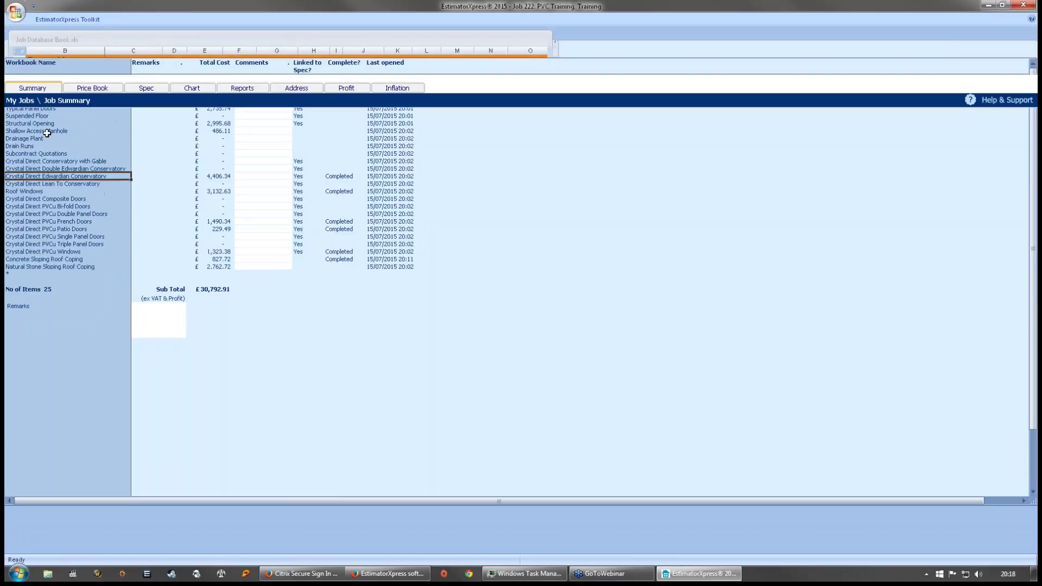
left_click(82, 91)
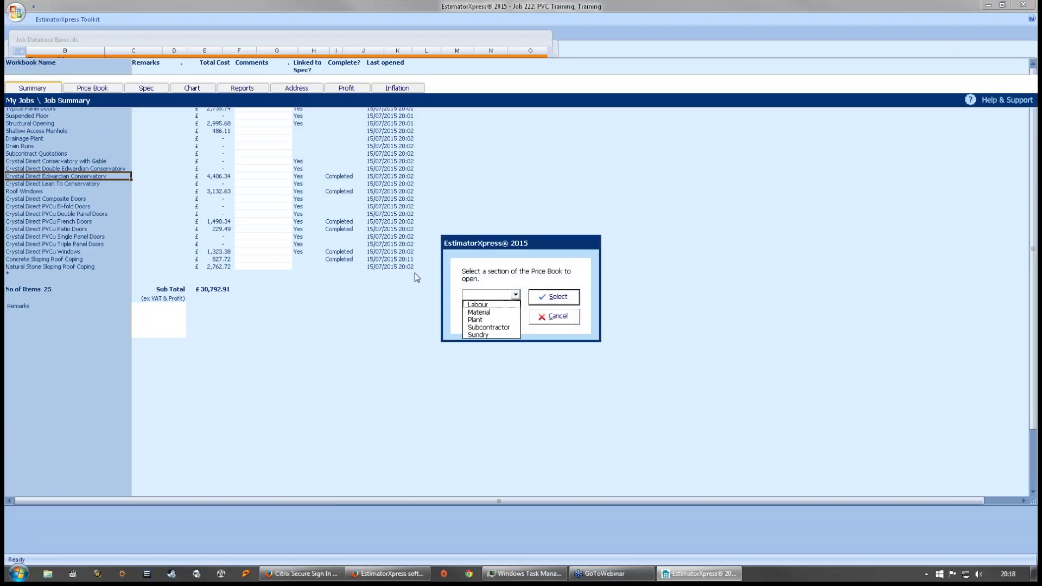
left_click(488, 313)
key("Return")
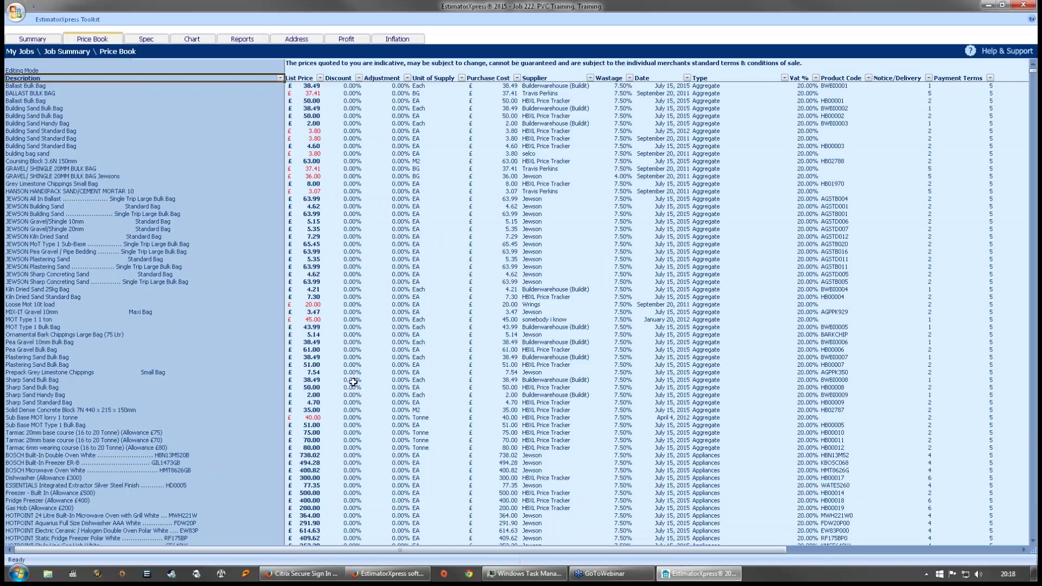
- Browse the Material price book's gravel rows, view the Spec sheet, then return to the Job Summary
left_click(135, 168)
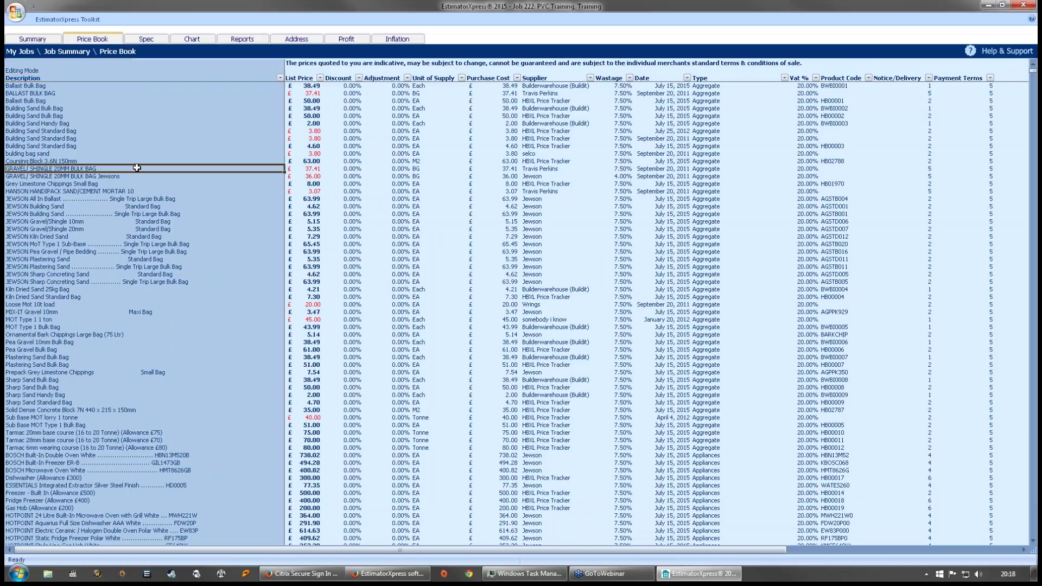
scroll(613, 144, "down", 4)
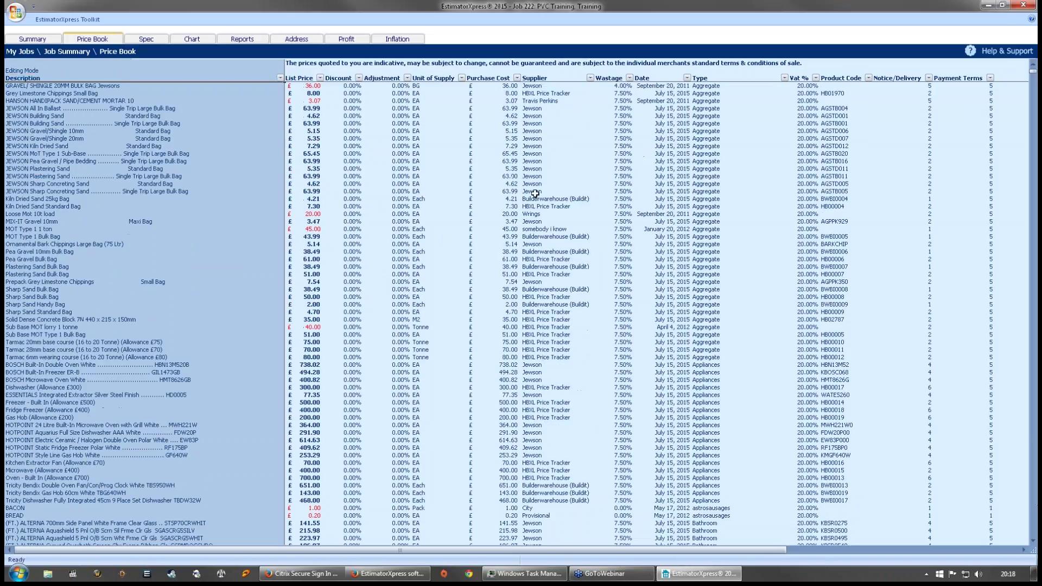
left_click(50, 19)
left_click(197, 193)
left_click(59, 19)
left_click(156, 208)
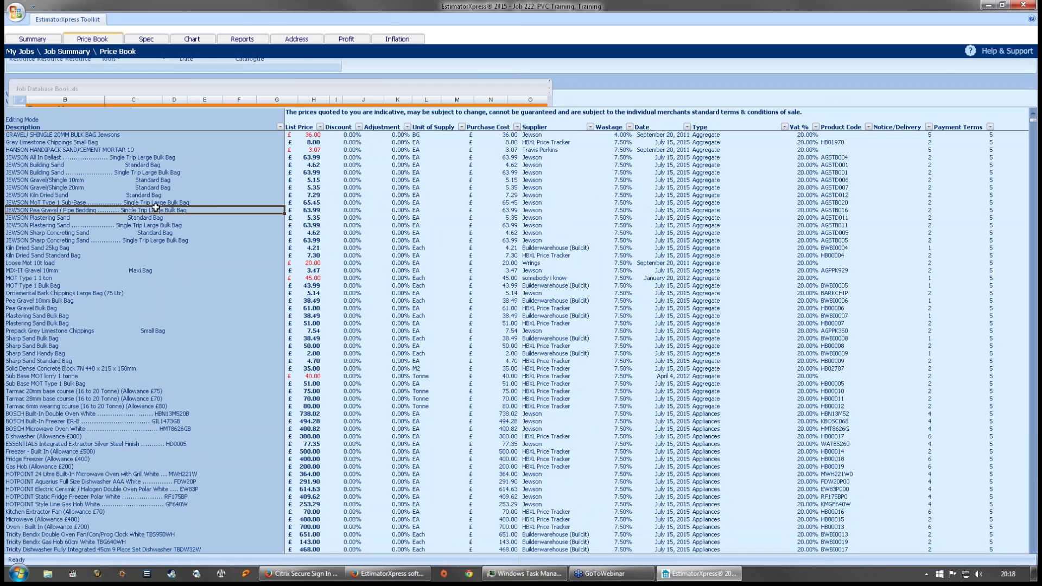
left_click(144, 39)
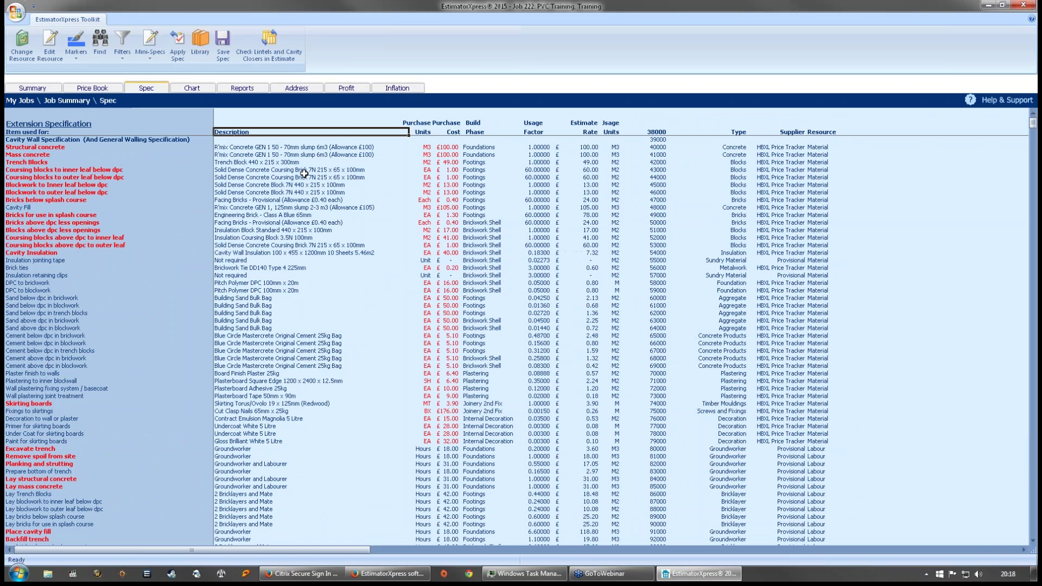
left_click(33, 88)
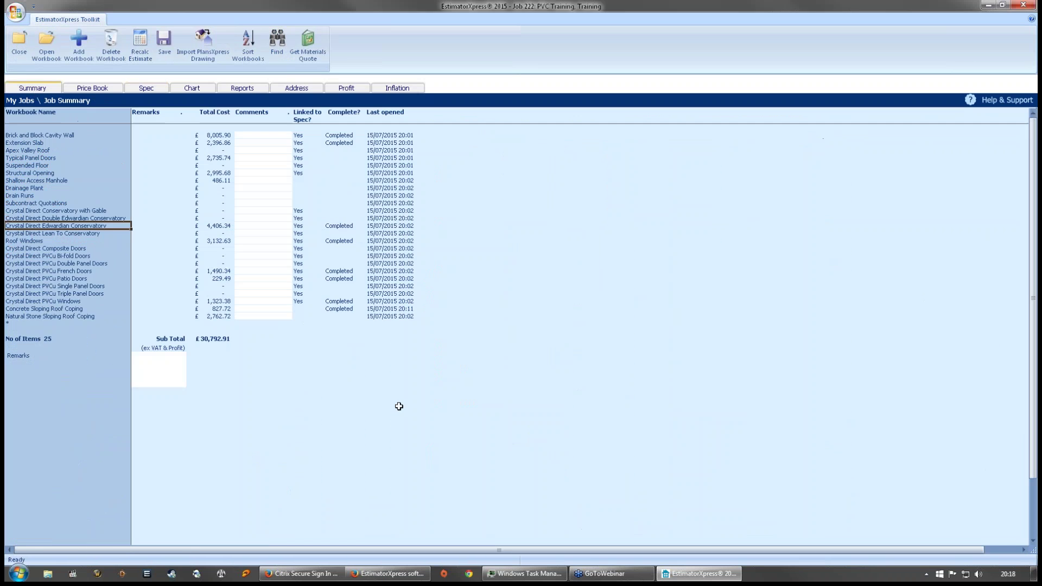
left_click(594, 257)
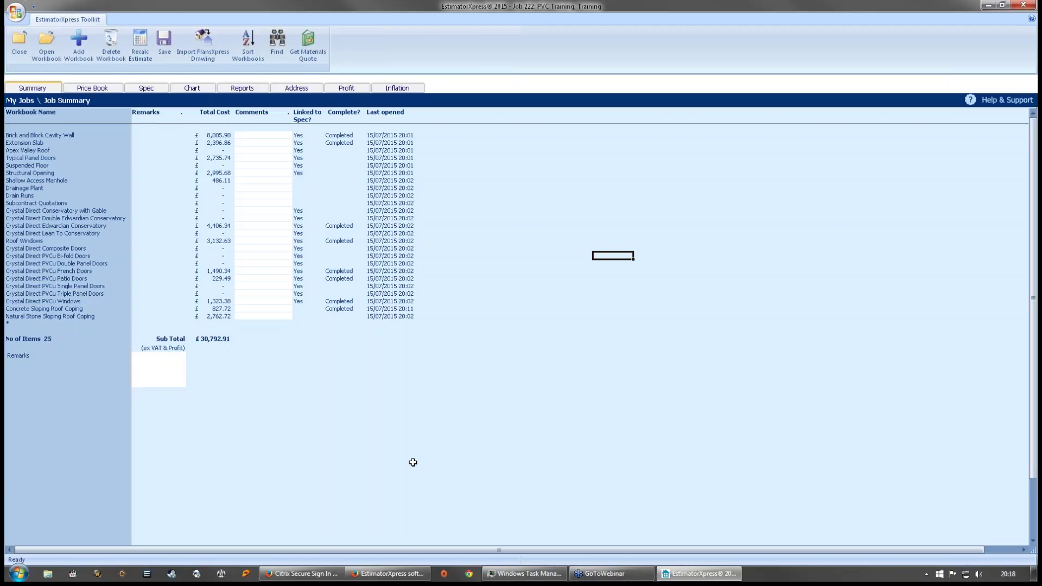
left_click_drag(216, 323, 255, 323)
left_click(270, 322)
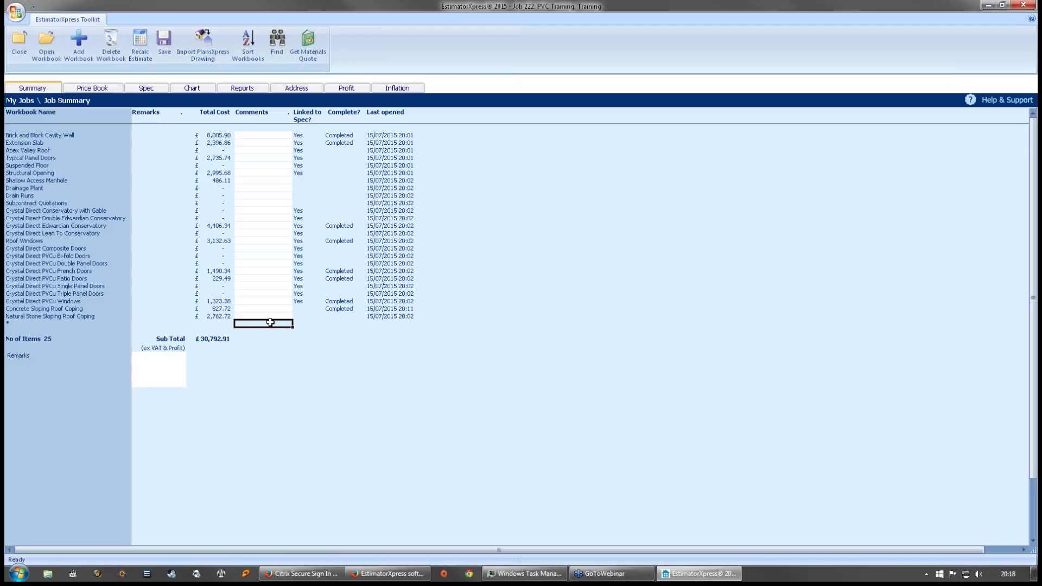
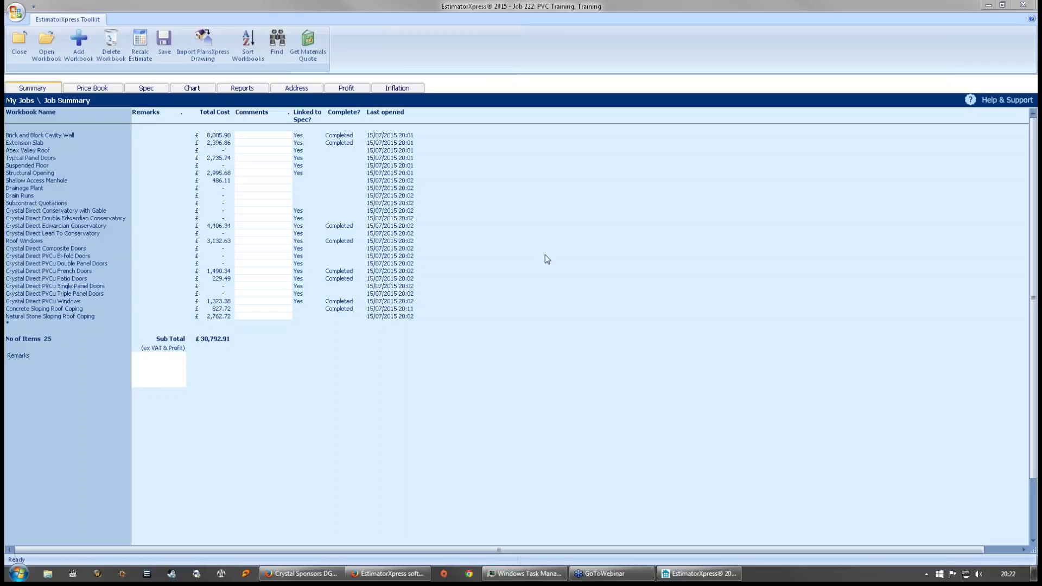
- Close the PVC Training estimate with job status 'estimate in progress' and return to start
left_click(263, 323)
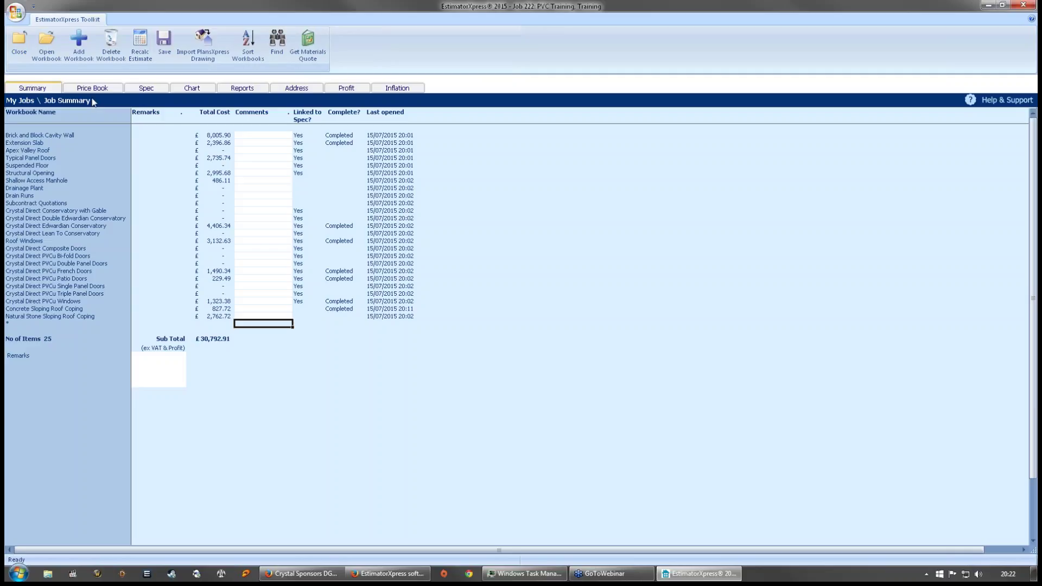
left_click(19, 46)
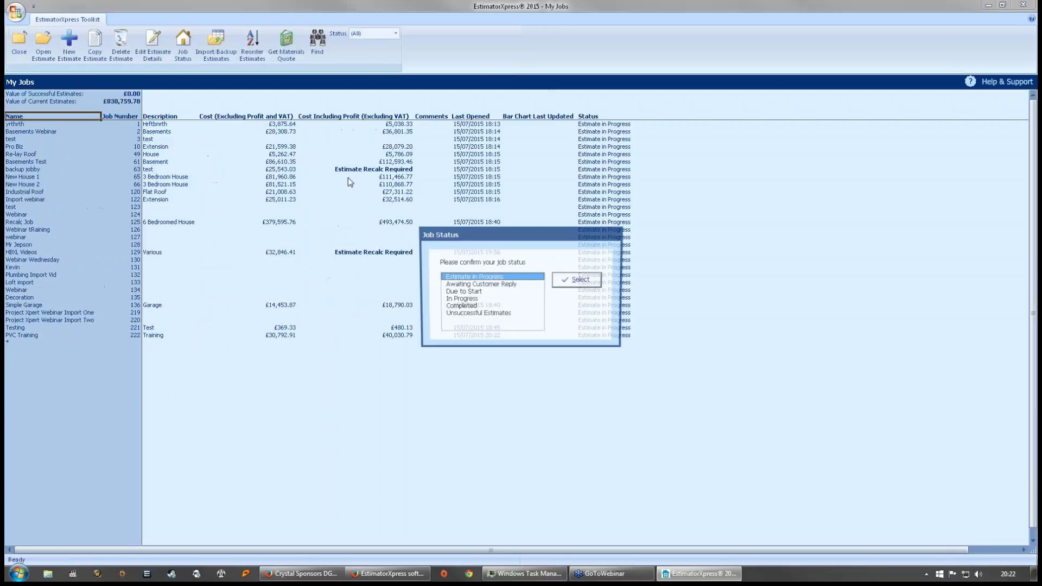
left_click(586, 284)
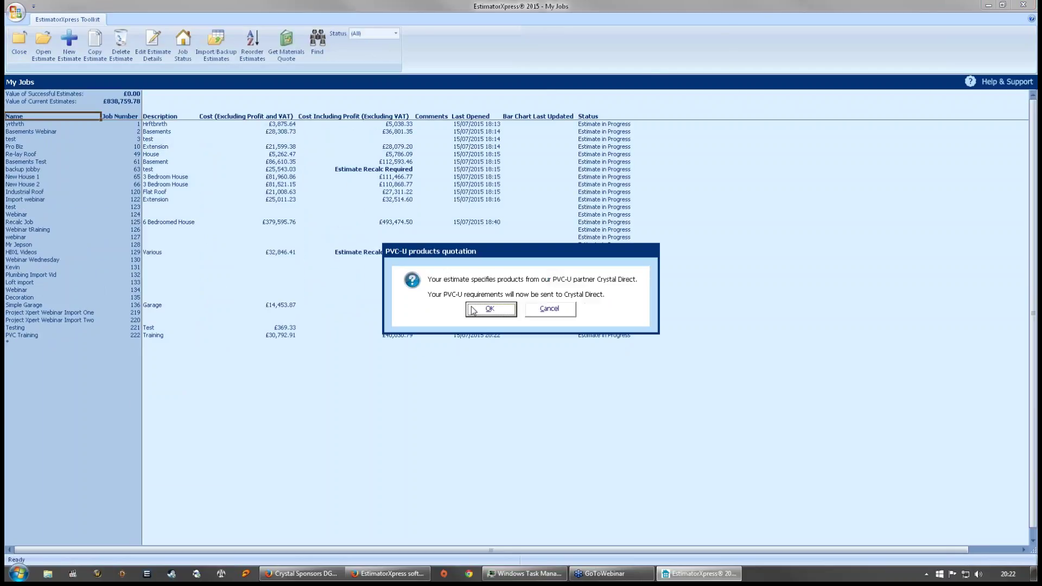
left_click(567, 316)
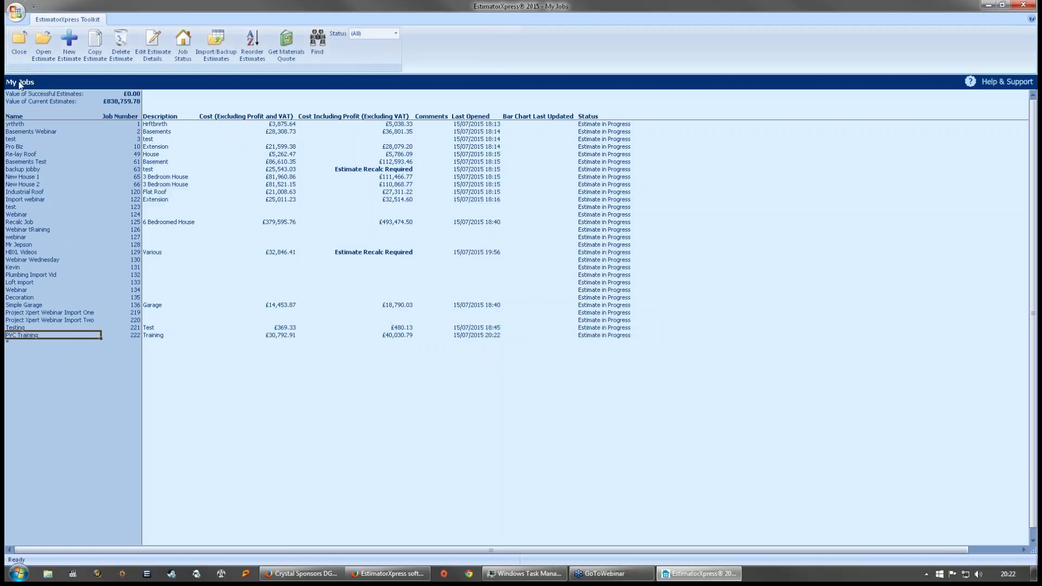
left_click(17, 49)
- Open the Extension Specification from My Settings' library of specifications
left_click(488, 221)
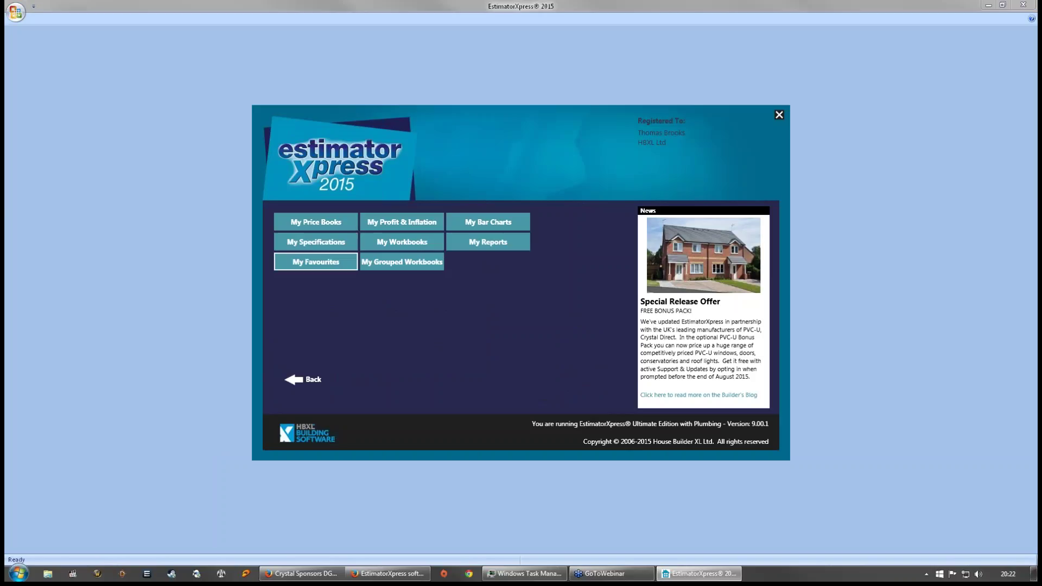
left_click(328, 242)
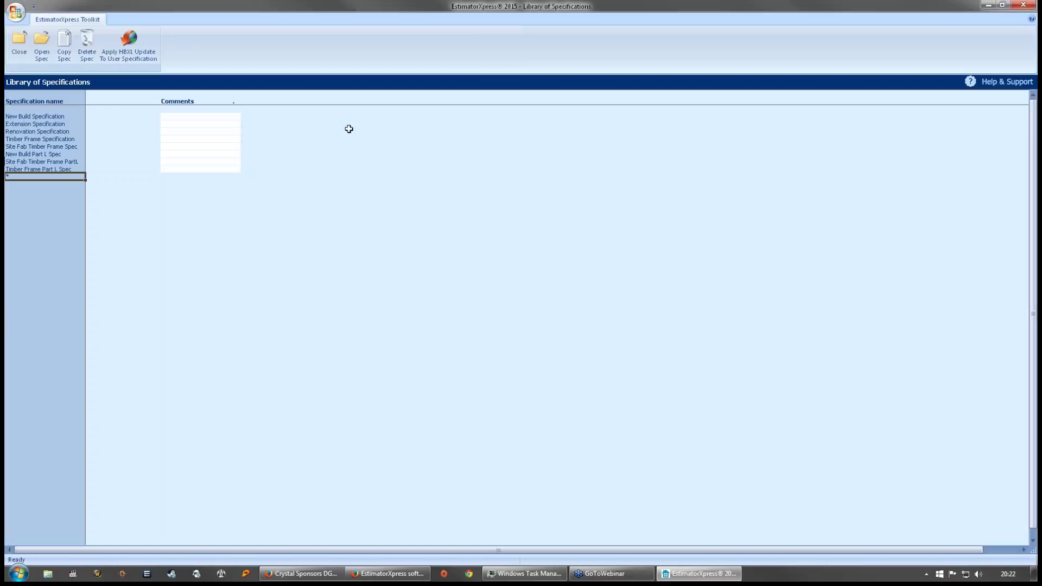
double_click(33, 124)
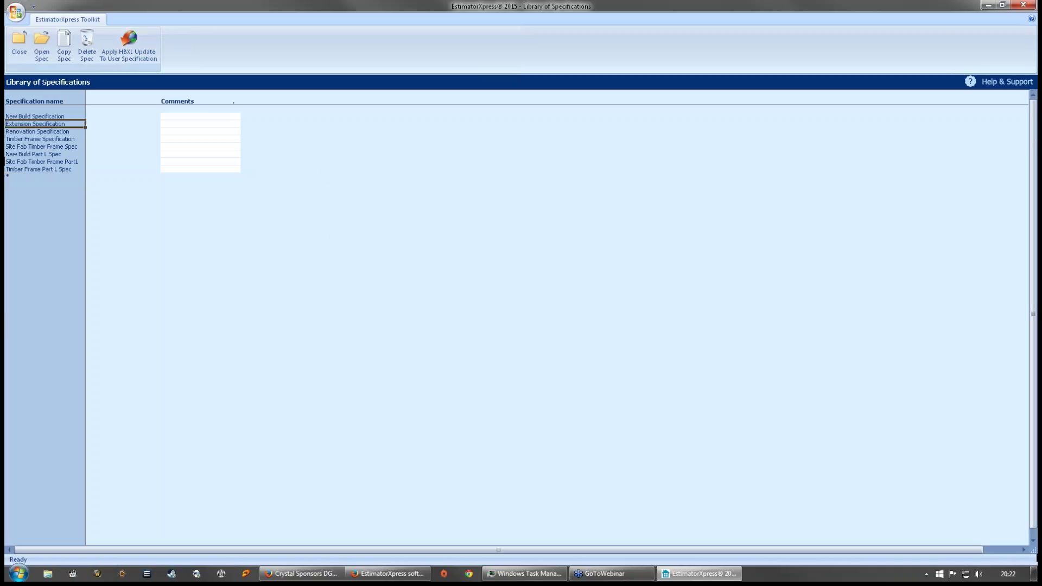
- Check the fixing-tiles usage factor of the Roof Tiling 'Pantile for New Build' mini-spec
left_click(188, 43)
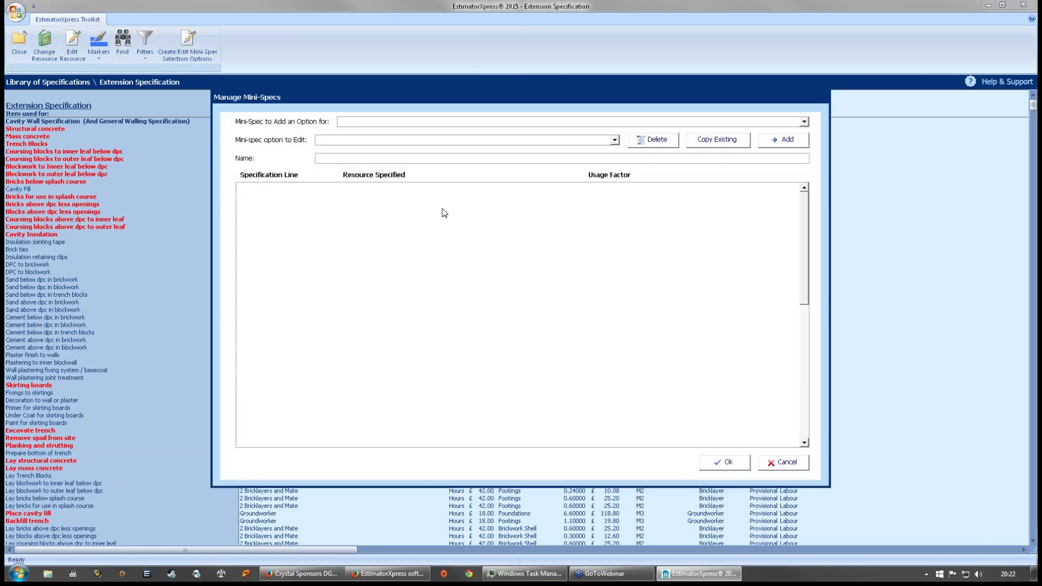
left_click(804, 122)
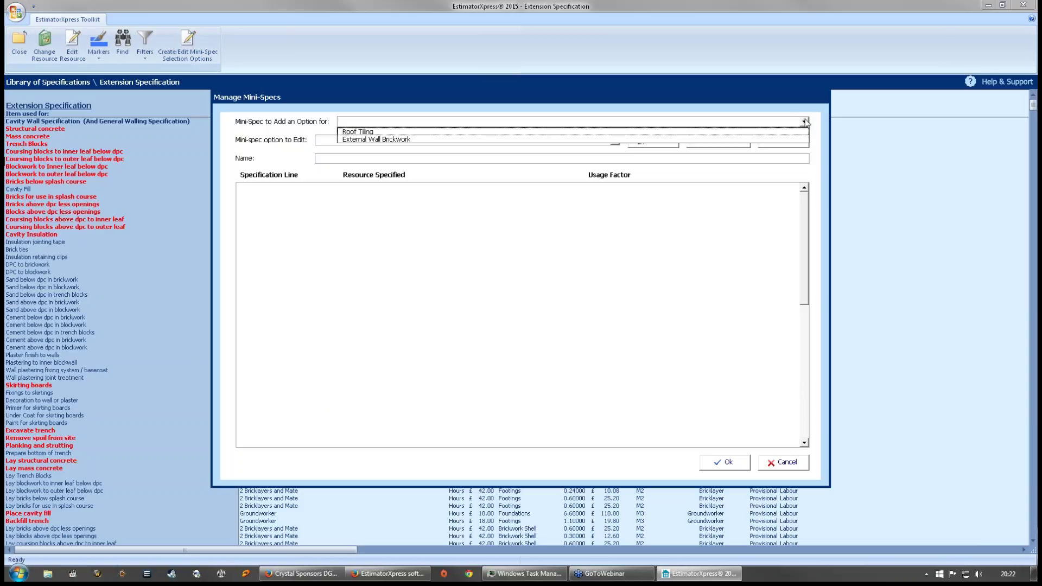
left_click(378, 133)
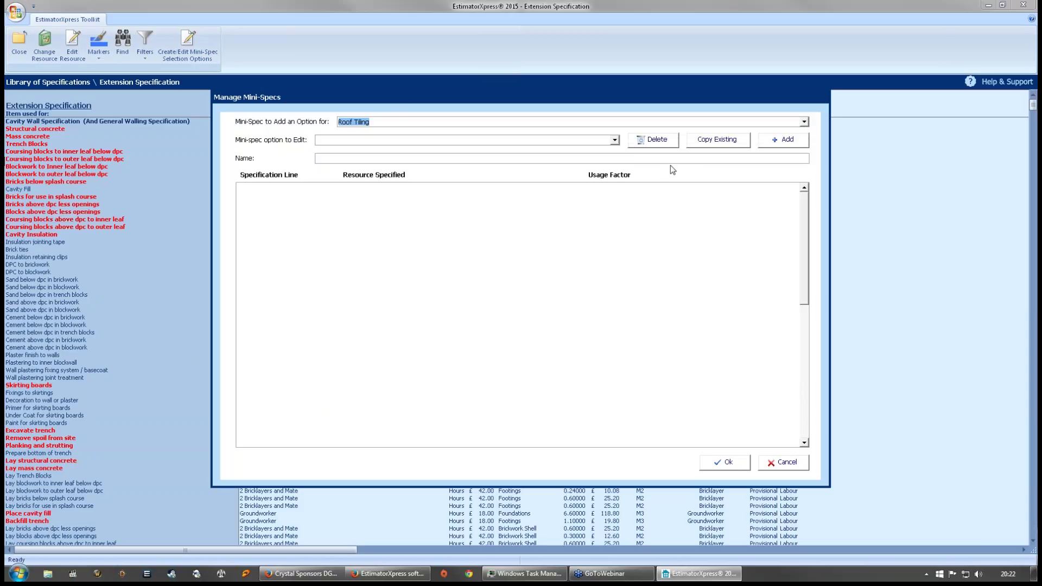
left_click(614, 140)
left_click(434, 166)
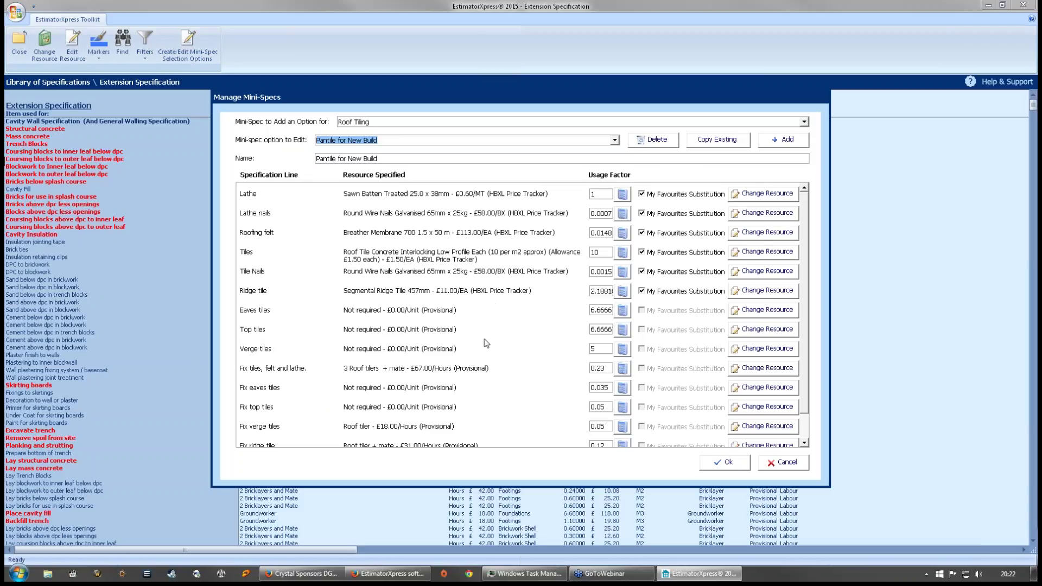
left_click_drag(805, 271, 808, 300)
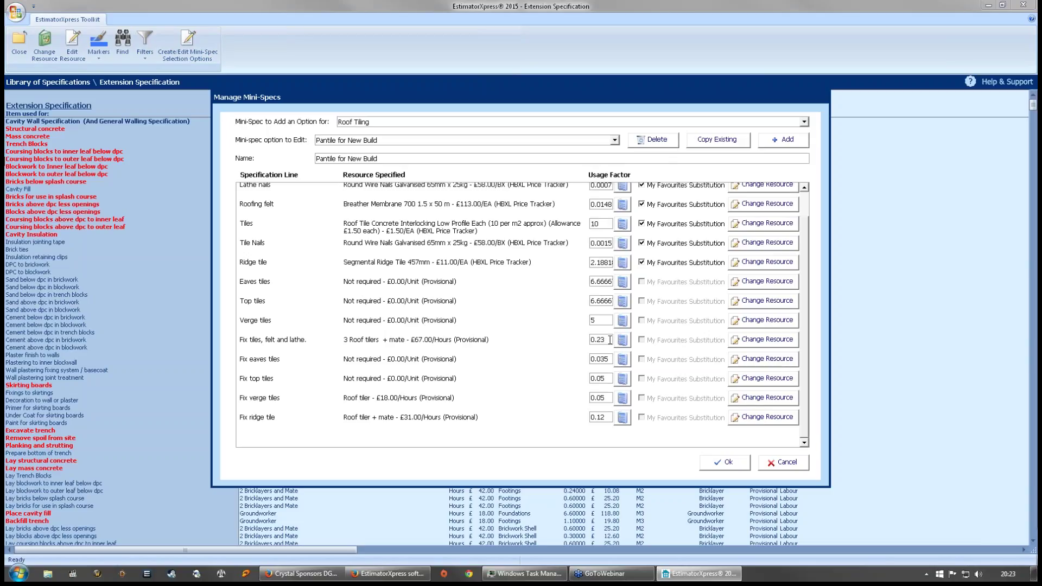
left_click(622, 341)
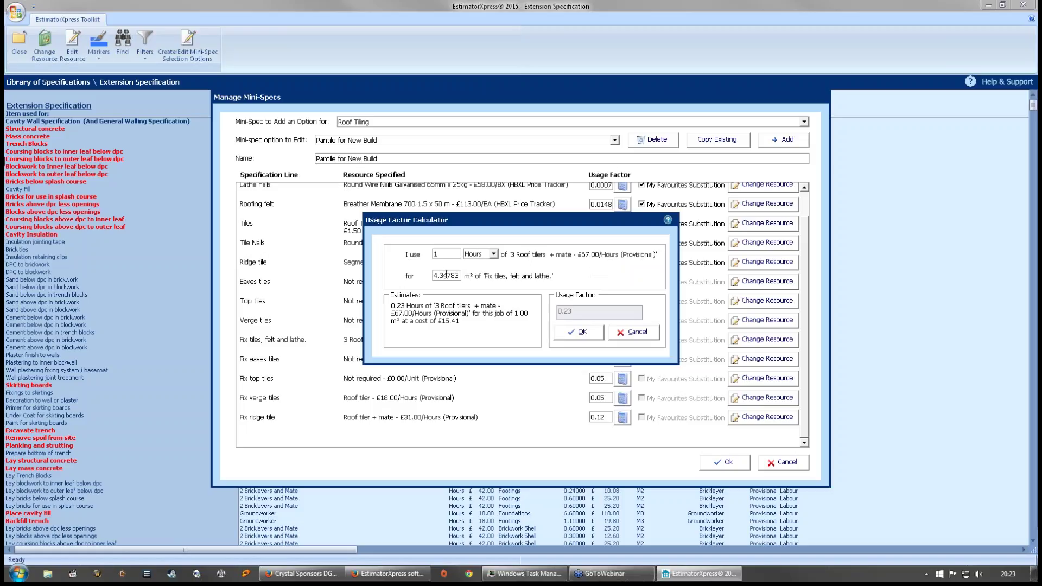
left_click(625, 333)
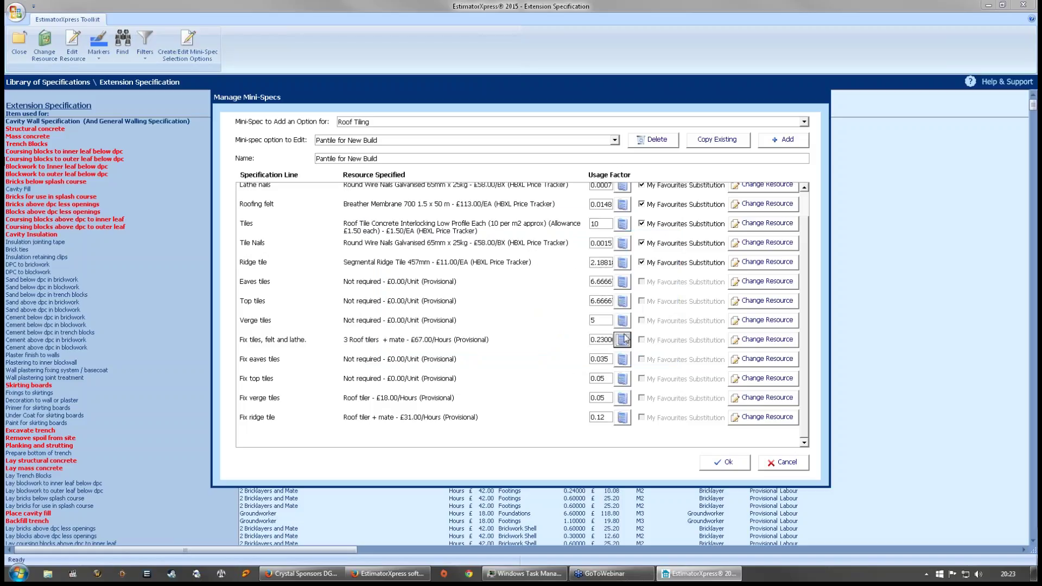
- Check the 0.25 fixing-tiles usage factor of 'Pantile for Extension or Renovation'
left_click(616, 140)
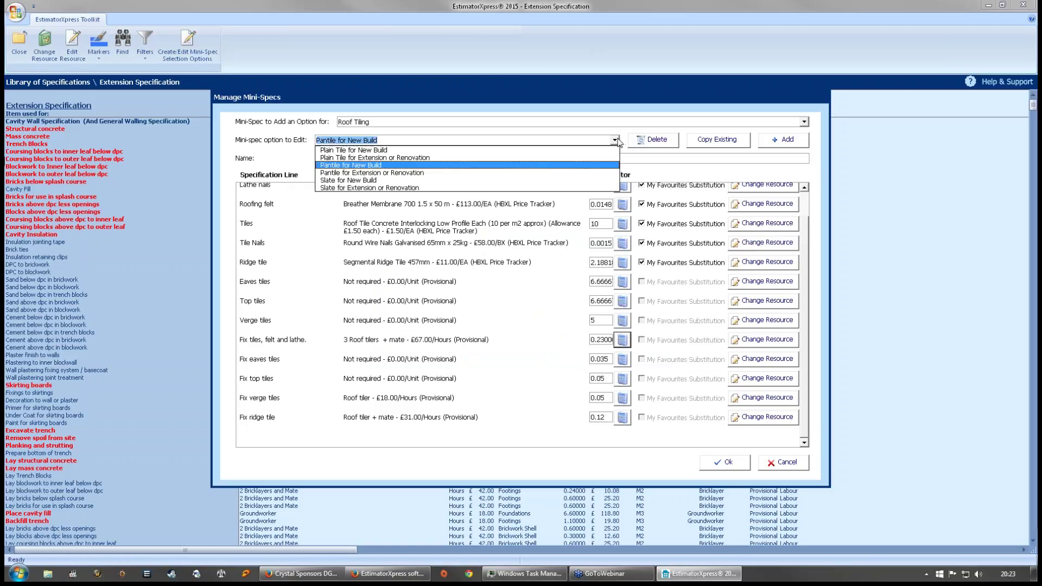
left_click(512, 167)
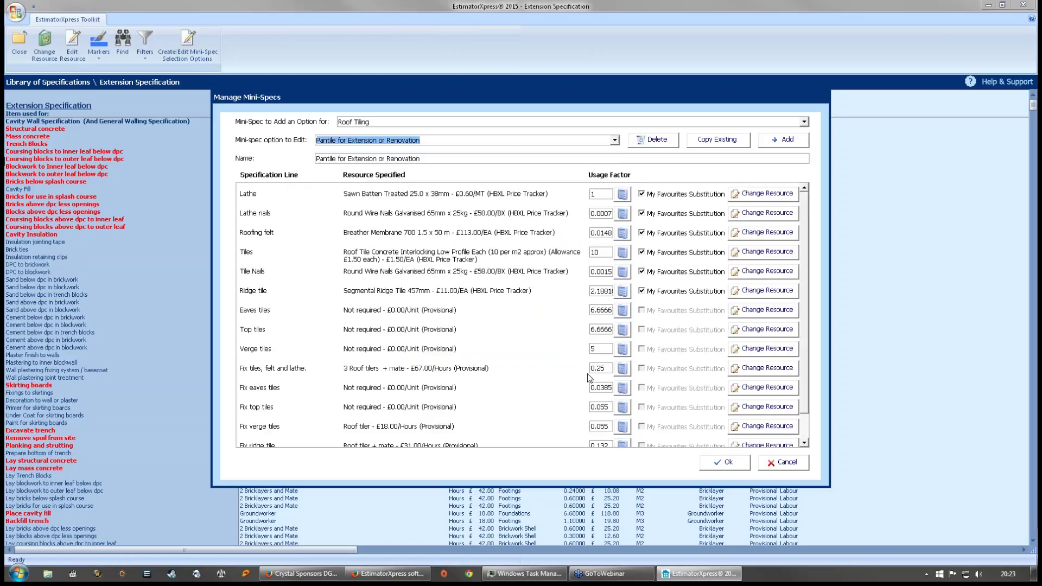
left_click(622, 369)
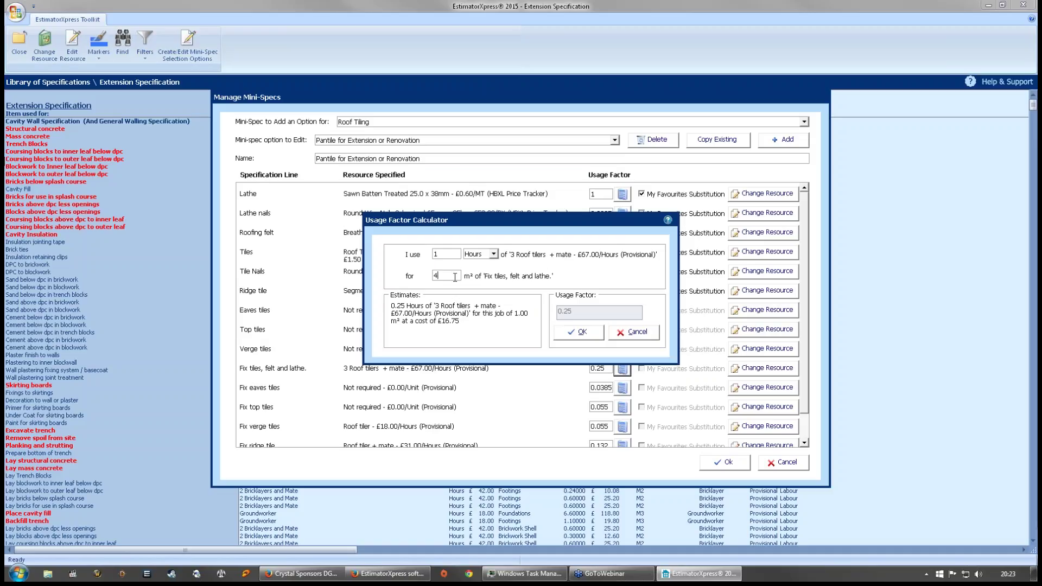
left_click(646, 335)
left_click(803, 121)
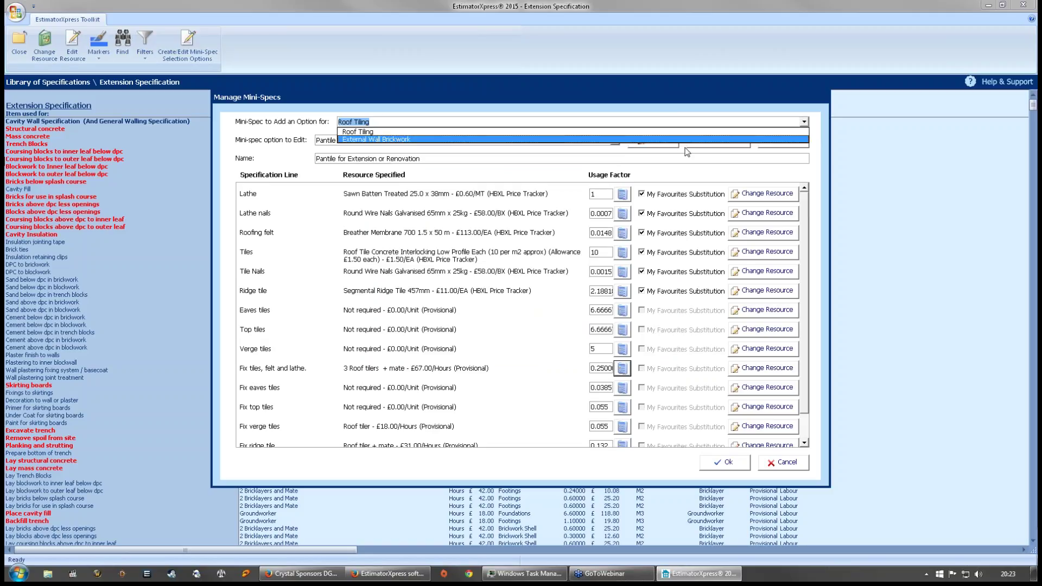
- Load External Wall Brickwork '40p Facing Brick for New Build' and check its 0.5 laying factor
left_click(407, 140)
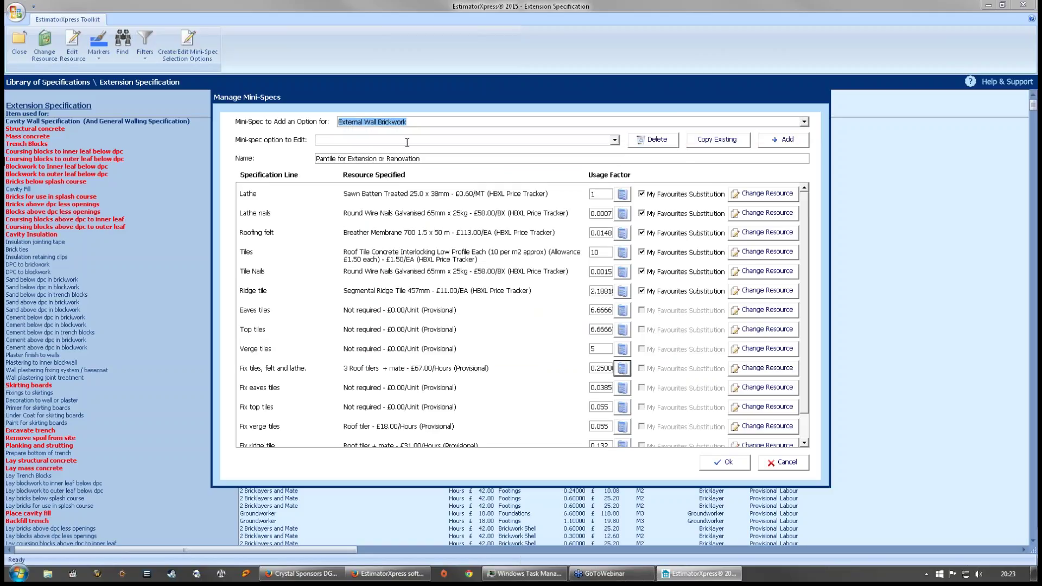
left_click(614, 140)
left_click(586, 150)
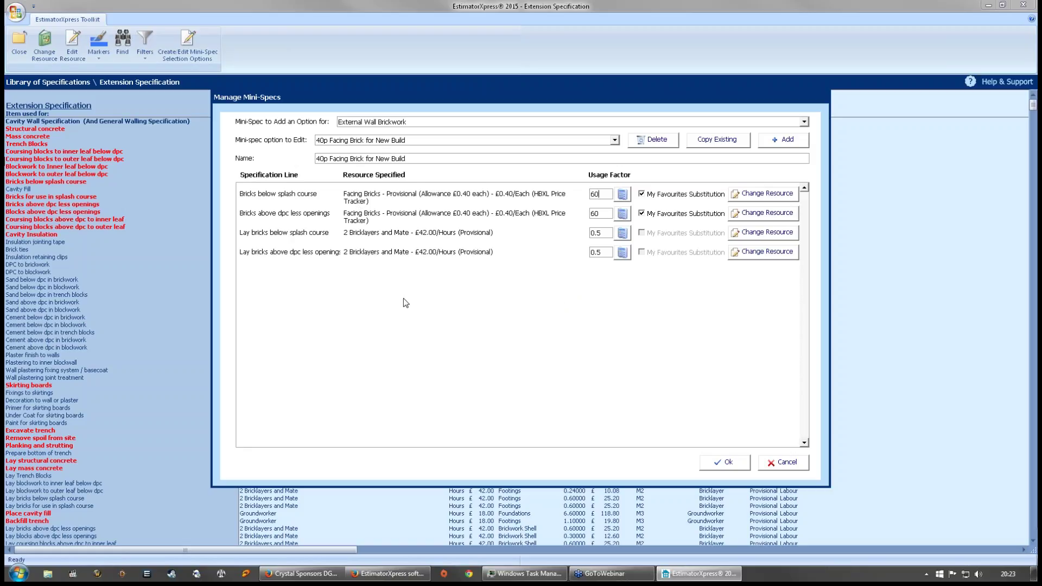
left_click(597, 194)
left_click(623, 232)
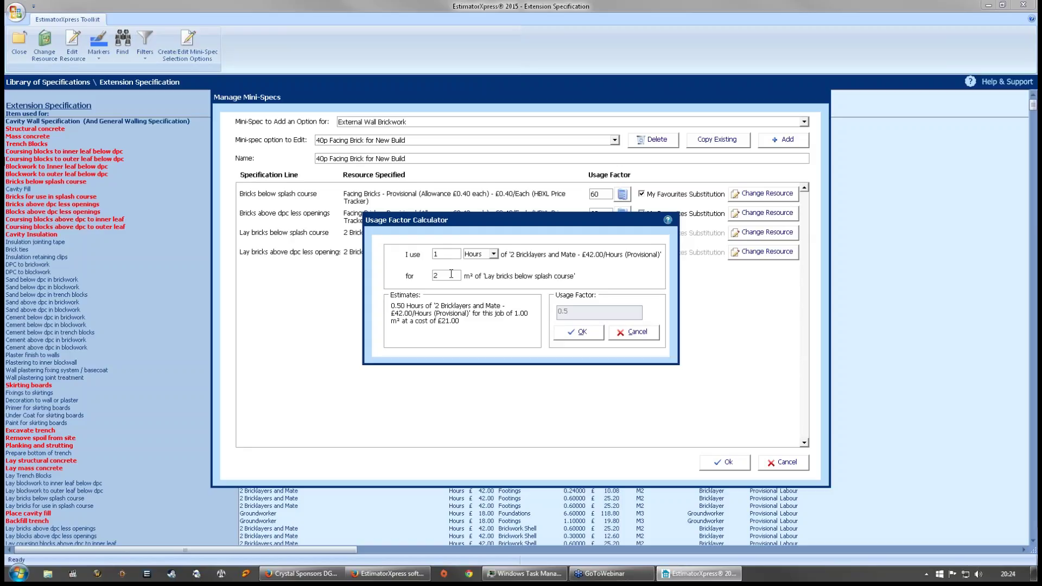
left_click(579, 332)
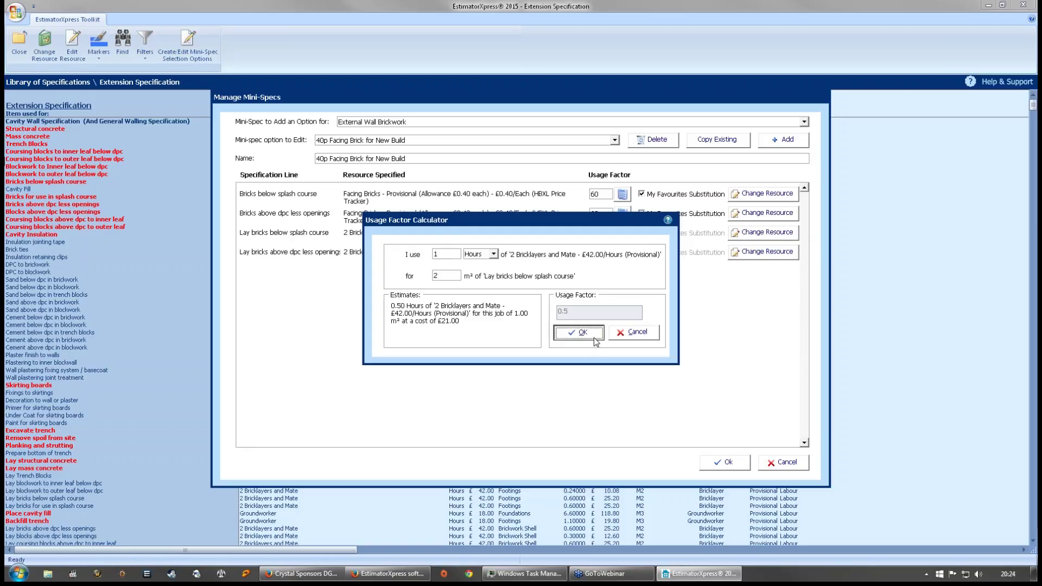
- Load '40p Facing Brick for Extension or Renovation' and check its 0.6 laying factor
left_click(615, 139)
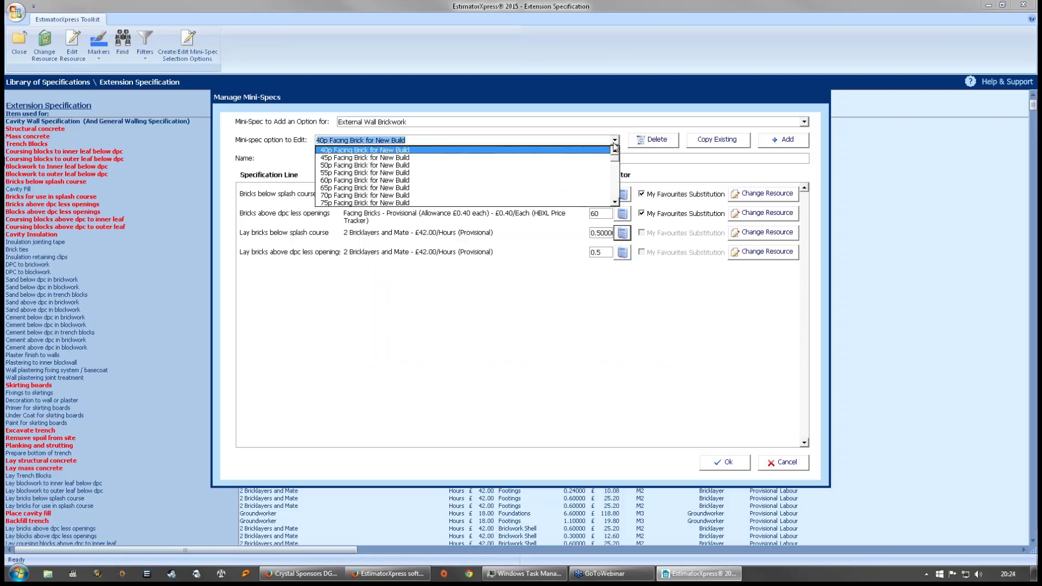
left_click_drag(616, 163, 617, 172)
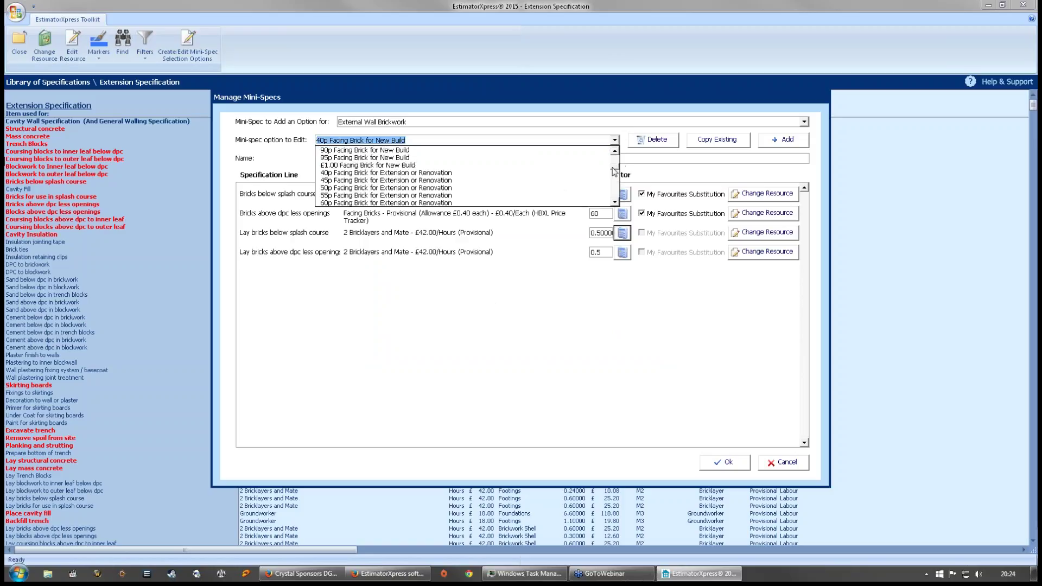
left_click(500, 173)
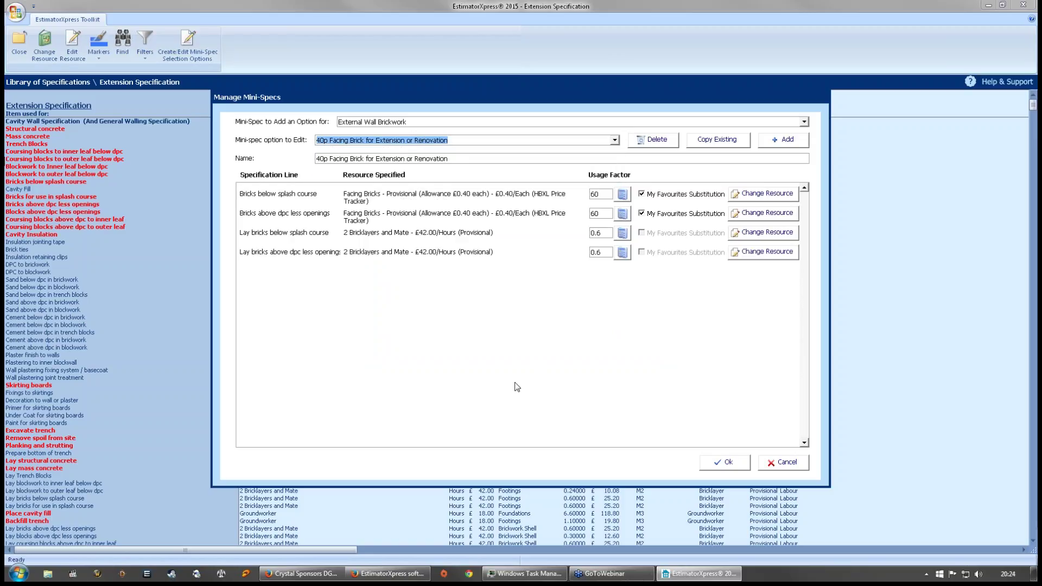
left_click(624, 234)
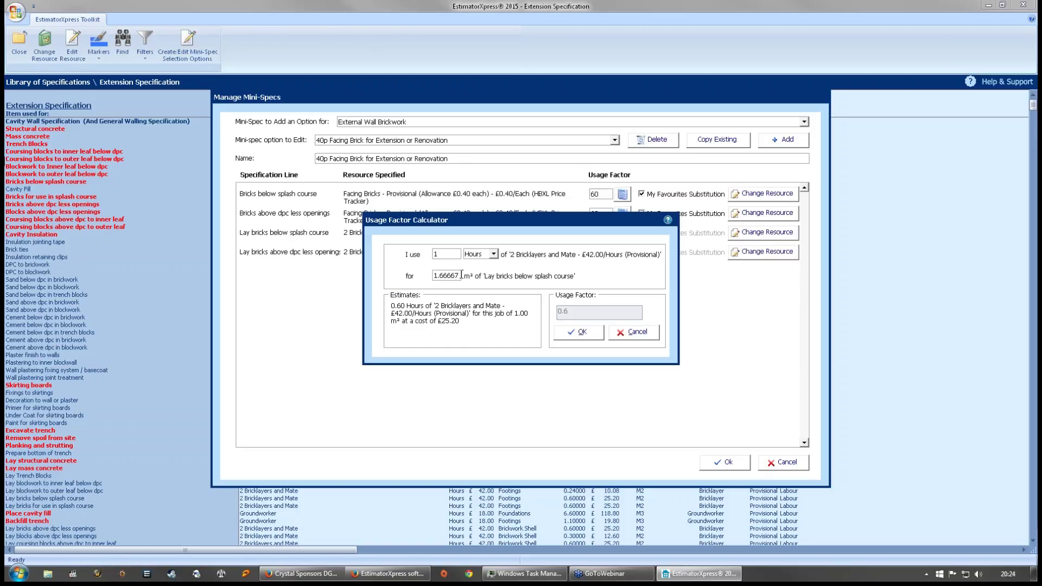
left_click(634, 332)
- Load '40p Reclaimed Facing Brick for New Build' and check its laying usage factor
left_click(615, 141)
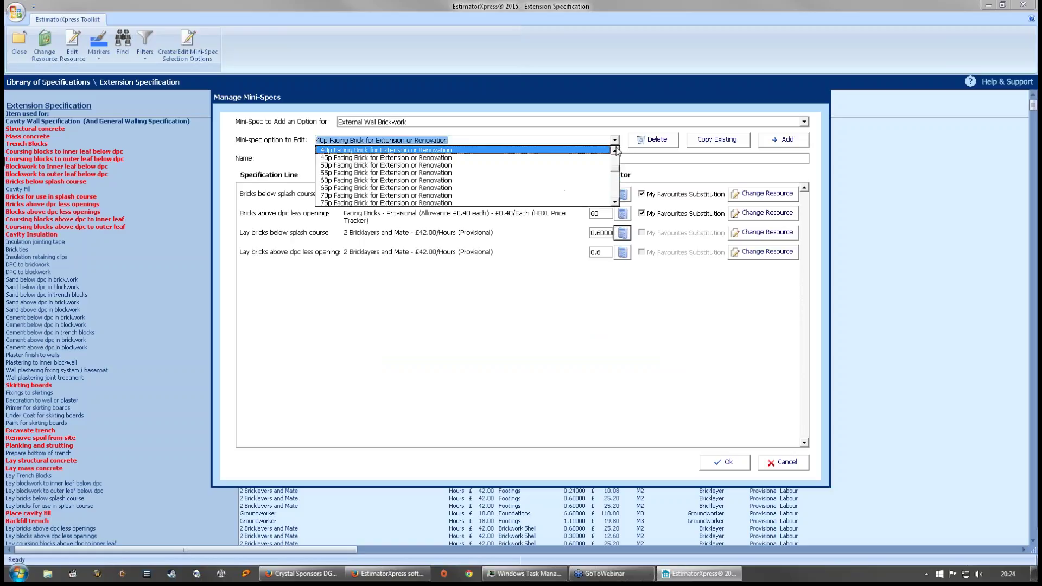
left_click_drag(617, 165, 617, 179)
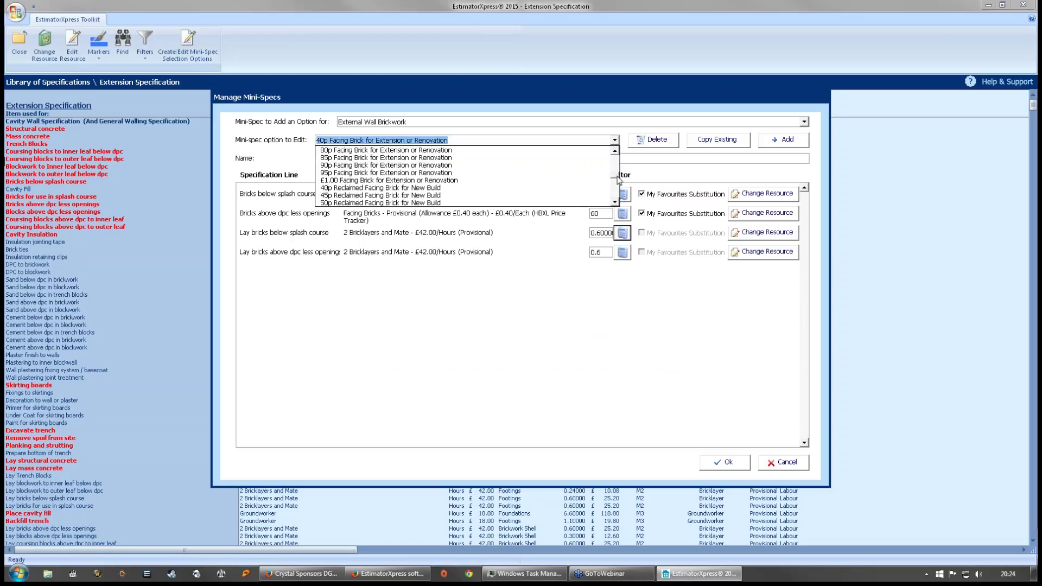
left_click(427, 188)
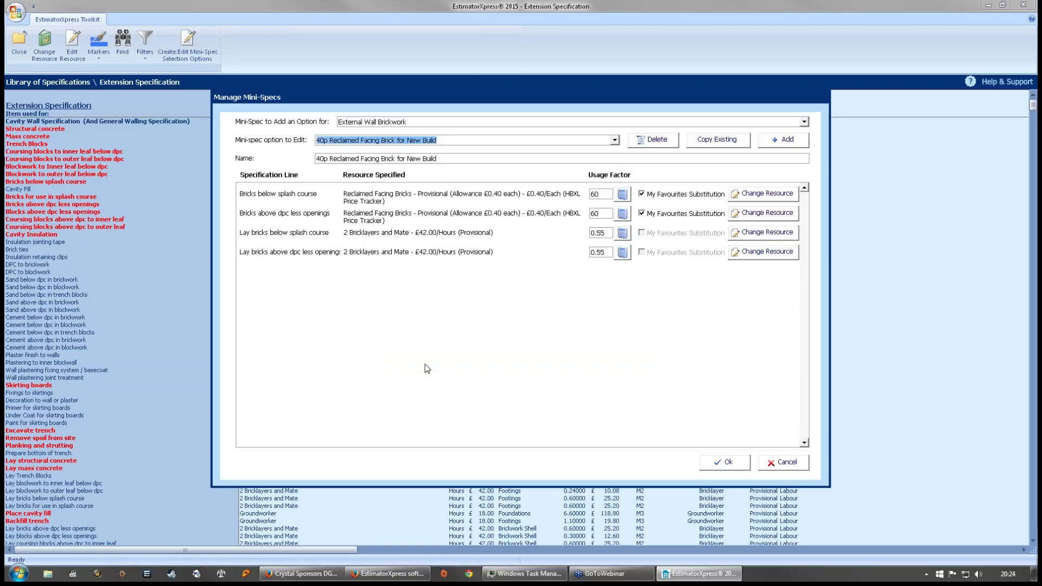
left_click(622, 233)
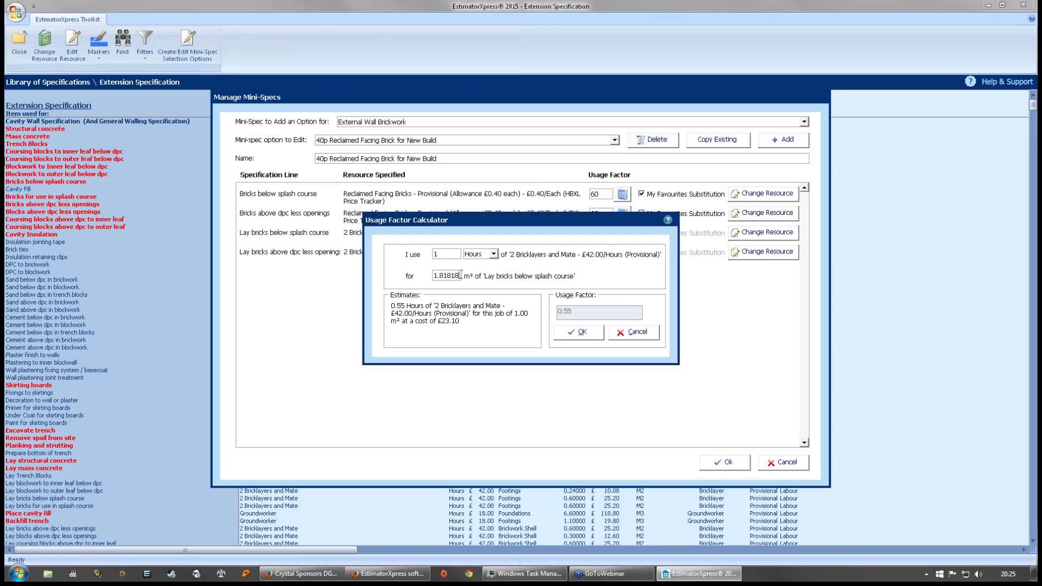
left_click(646, 334)
- Select the '40p Reclaimed Facing Brick for Extension or Renovation' brickwork option
left_click(614, 140)
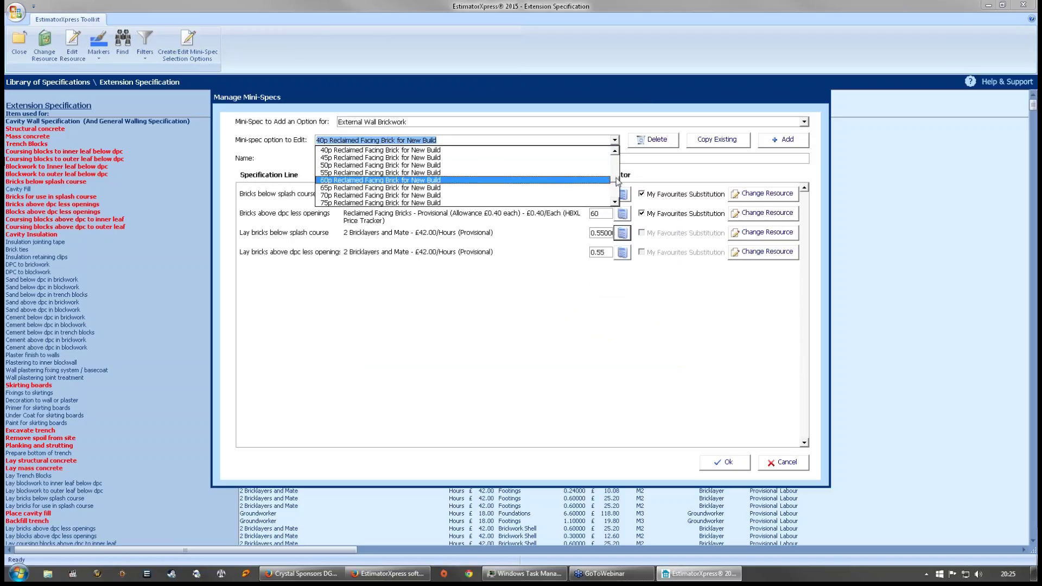
scroll(617, 185, "down", 2)
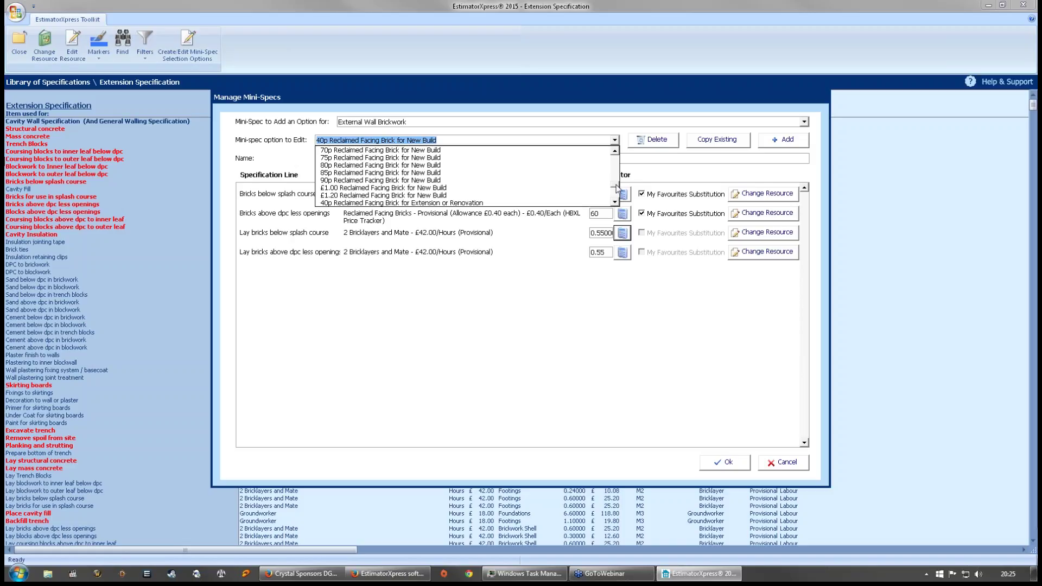
scroll(617, 187, "down", 1)
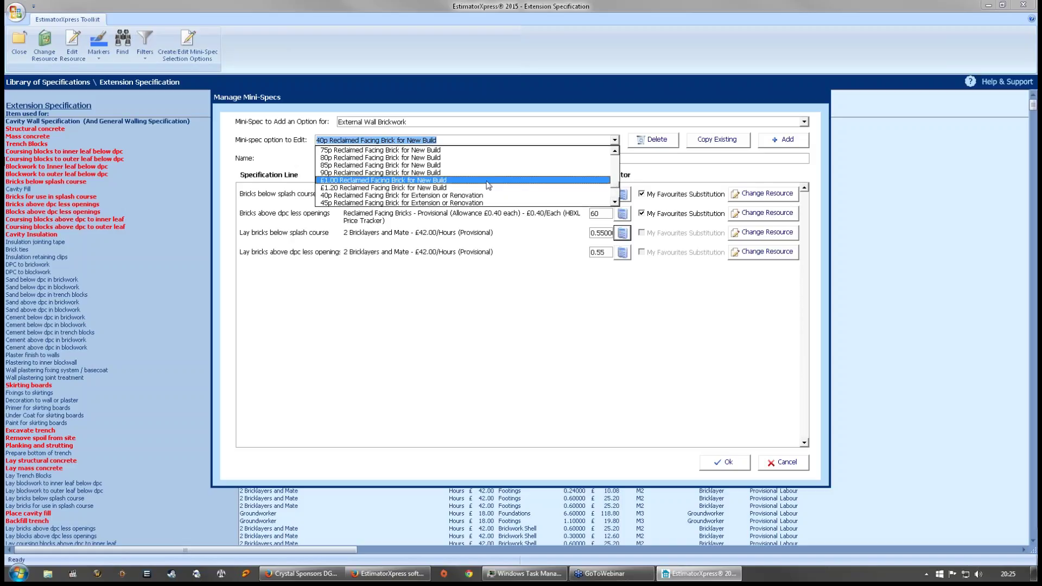
left_click(615, 151)
left_click(615, 150)
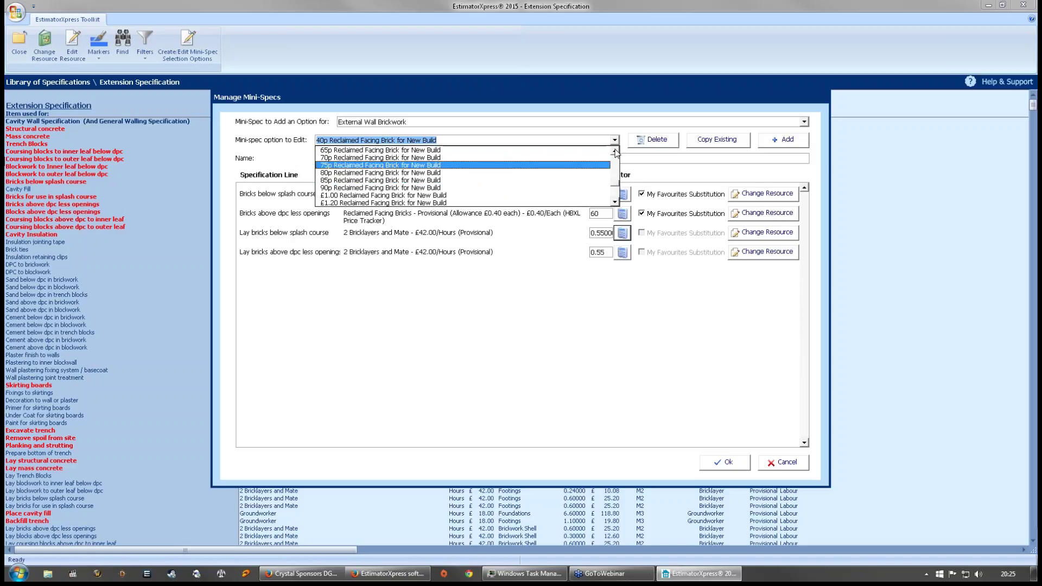
left_click(615, 202)
left_click(615, 203)
left_click(614, 203)
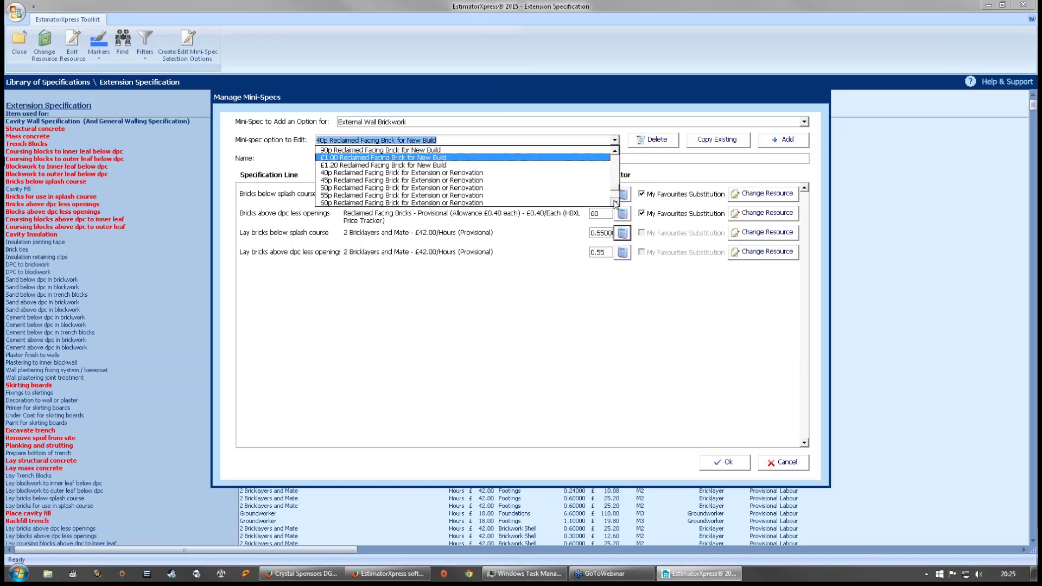
left_click(485, 173)
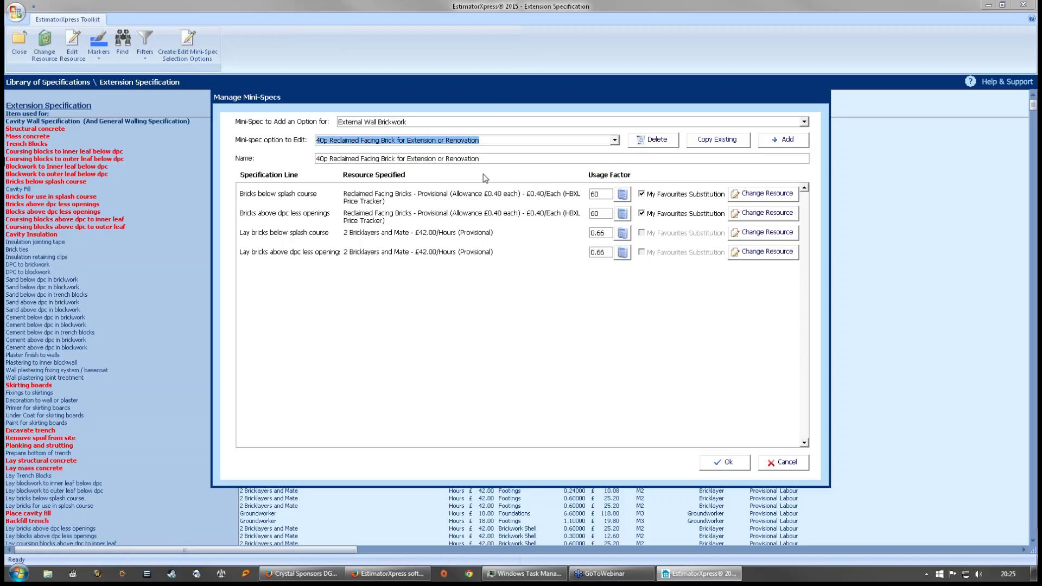
left_click(623, 234)
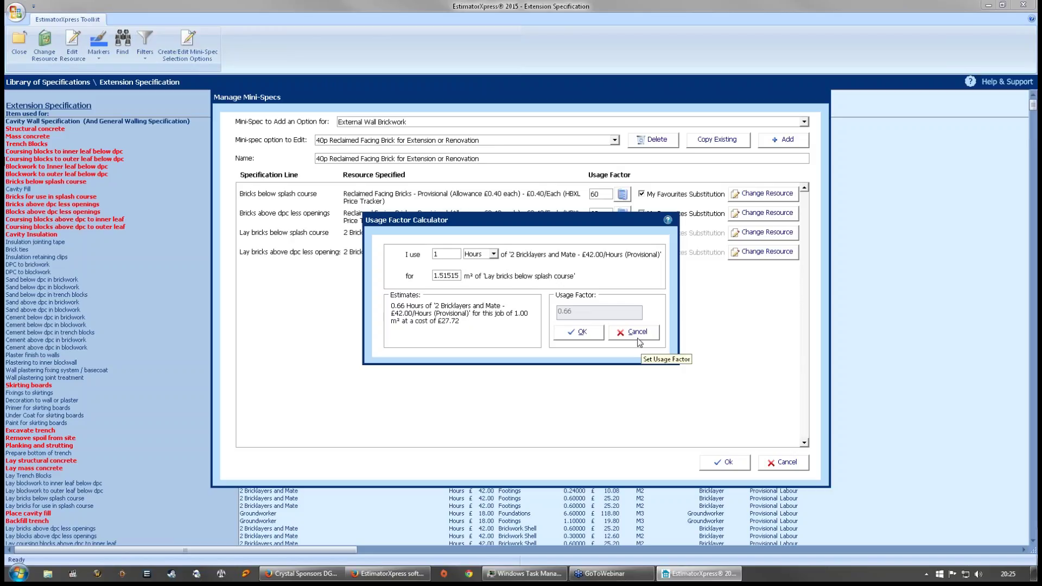
left_click(578, 332)
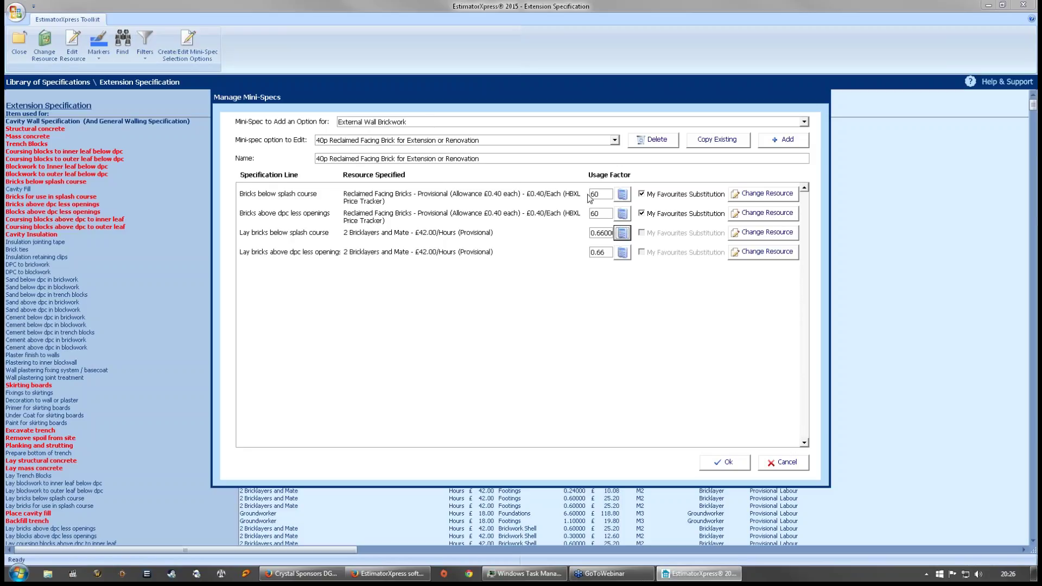
left_click(617, 230)
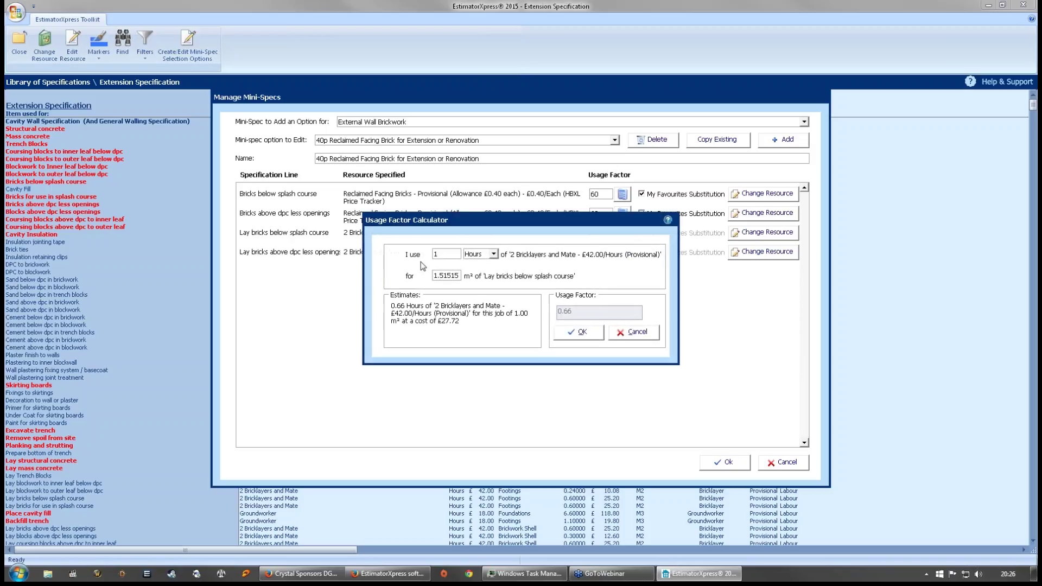
left_click(645, 334)
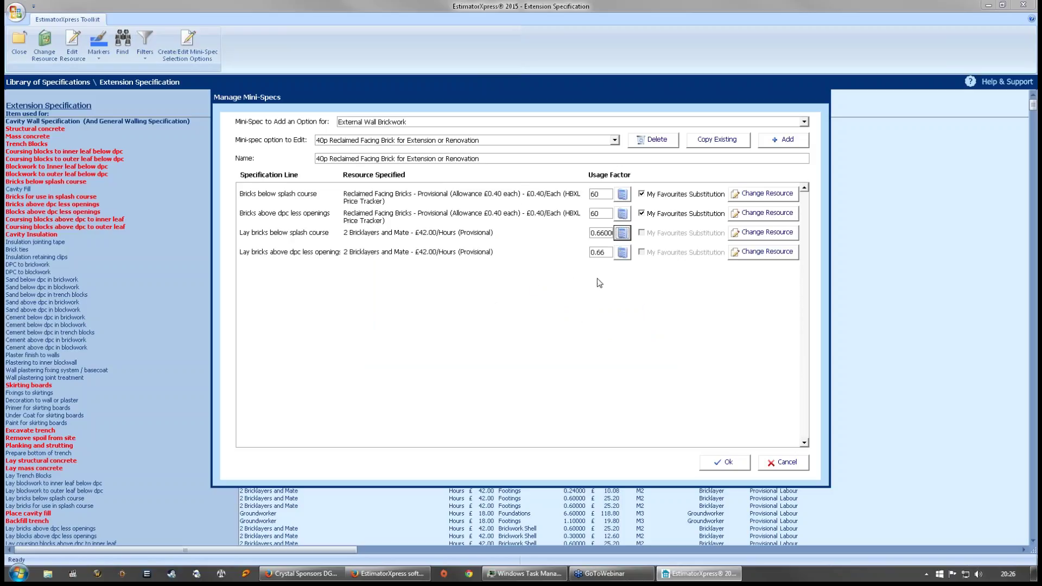
left_click(622, 252)
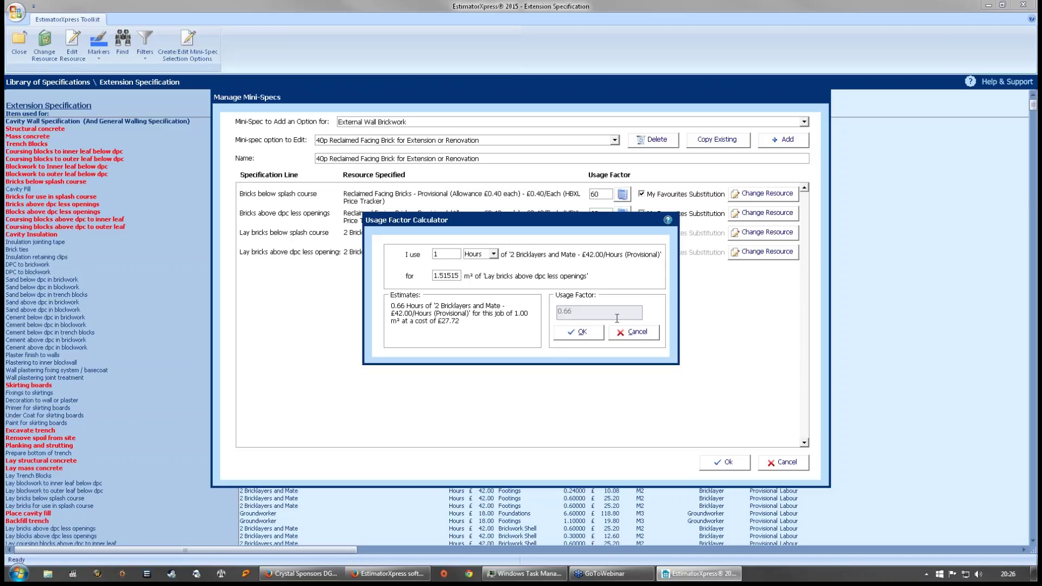
left_click(632, 333)
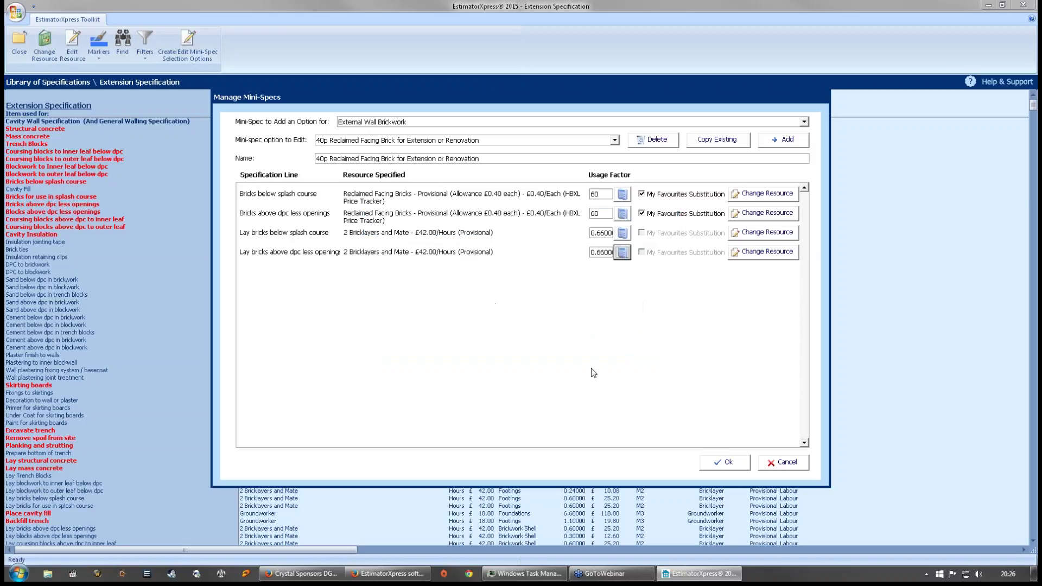
left_click(594, 253)
type("5")
key("BackSpace")
type("6")
- Load the '£1.00 Reclaimed Facing Brick for Extension or Renovation' mini-spec option
left_click(615, 140)
left_click_drag(617, 186, 617, 202)
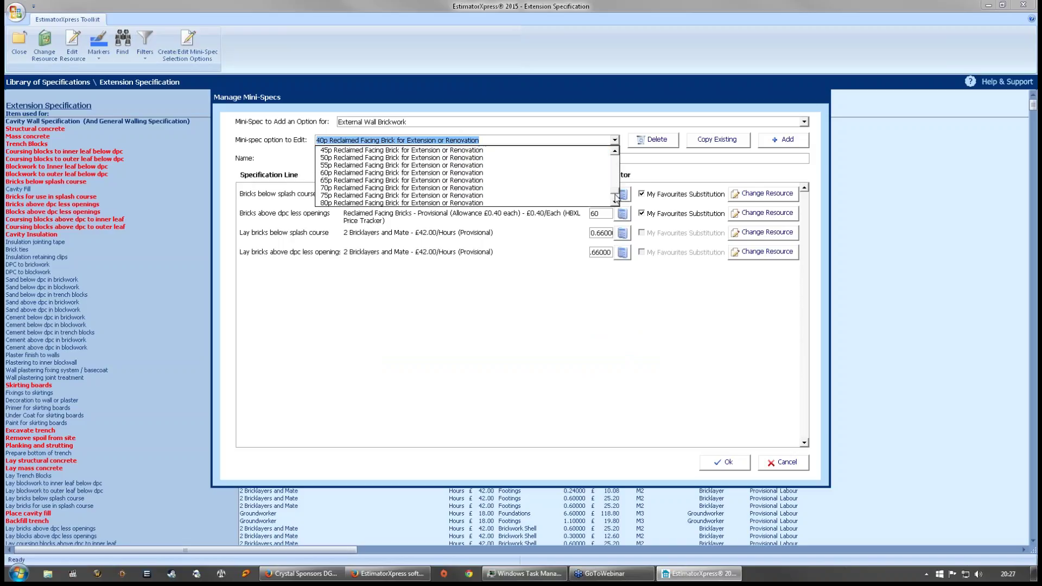
left_click(428, 195)
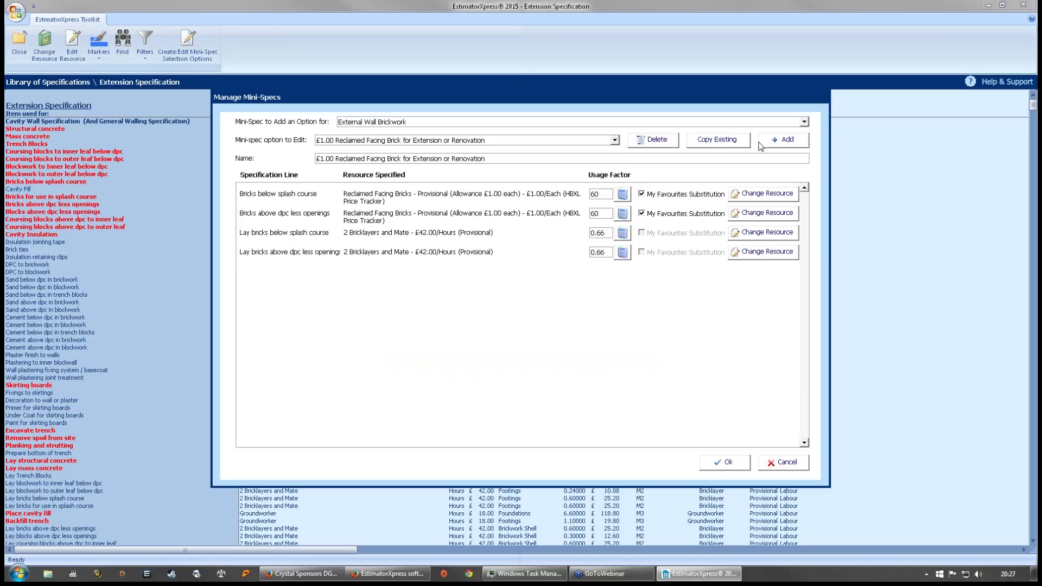
- Copy it as a new option named '£1.00 Reclaimed Imperial Brick for Renovation'
left_click(720, 145)
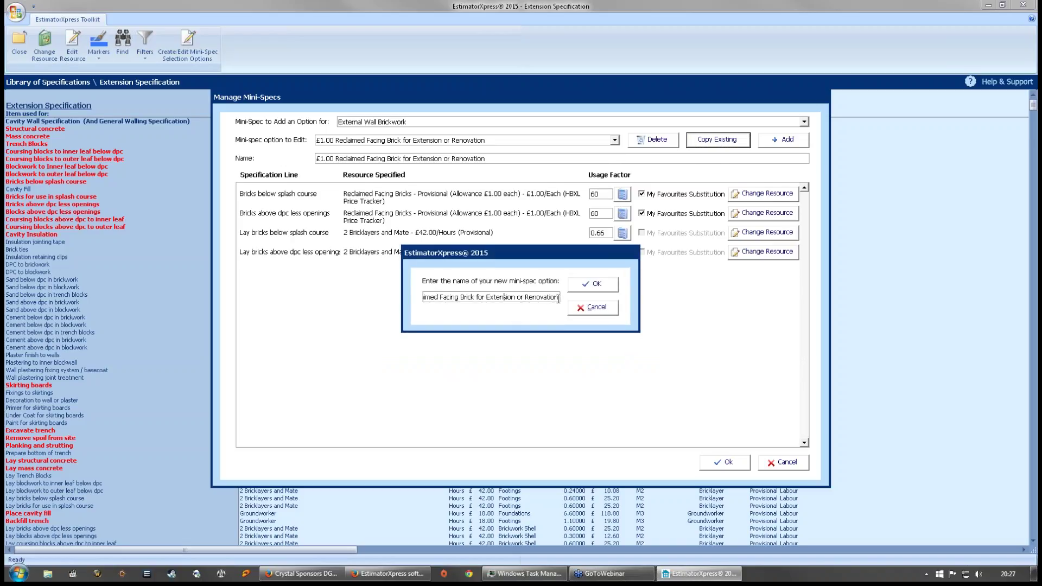
left_click_drag(556, 299, 368, 292)
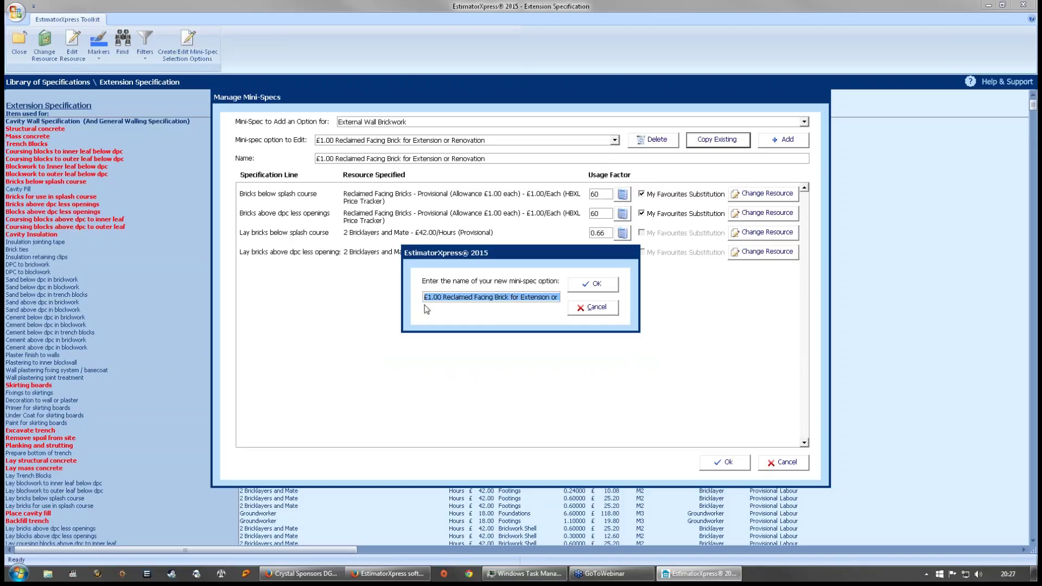
left_click(560, 299)
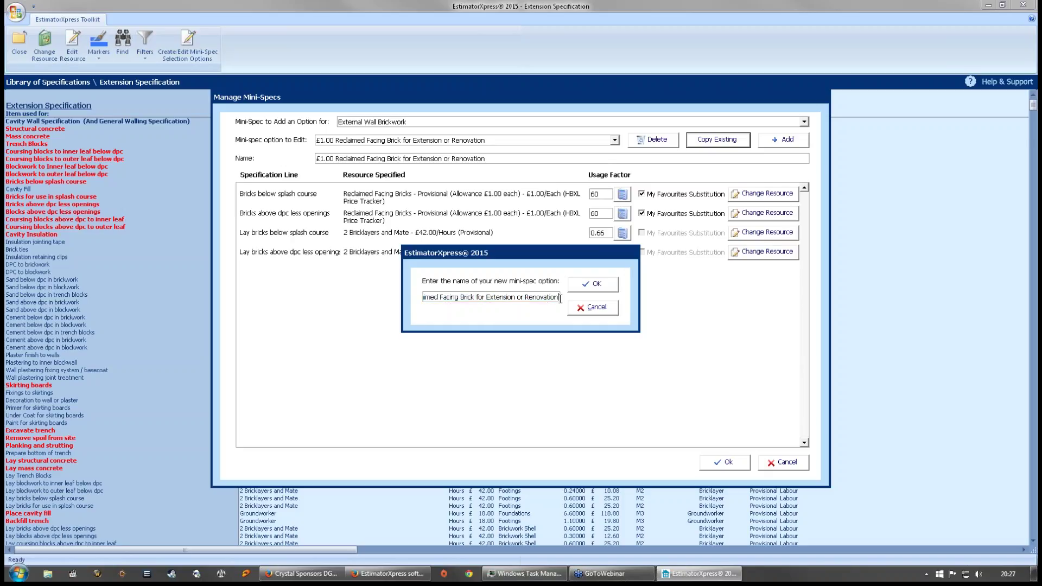
left_click_drag(560, 299, 481, 296)
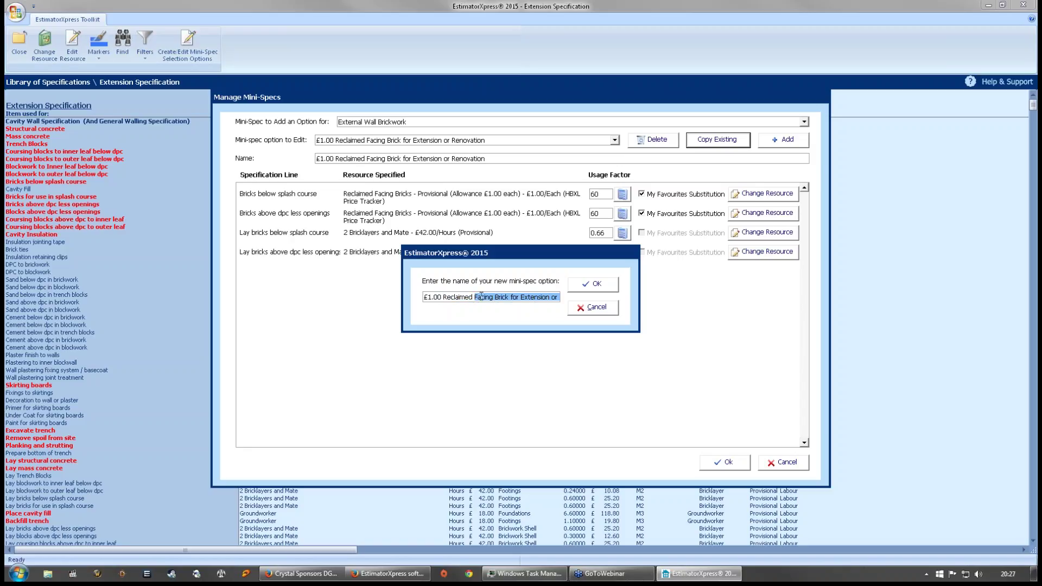
type("I")
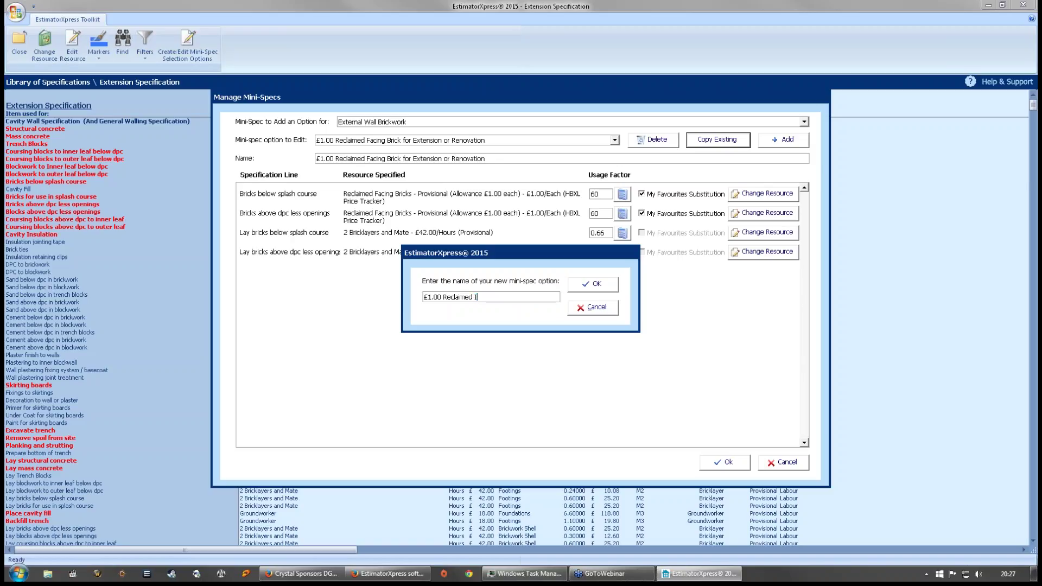
type("mperial Brick for Renovation")
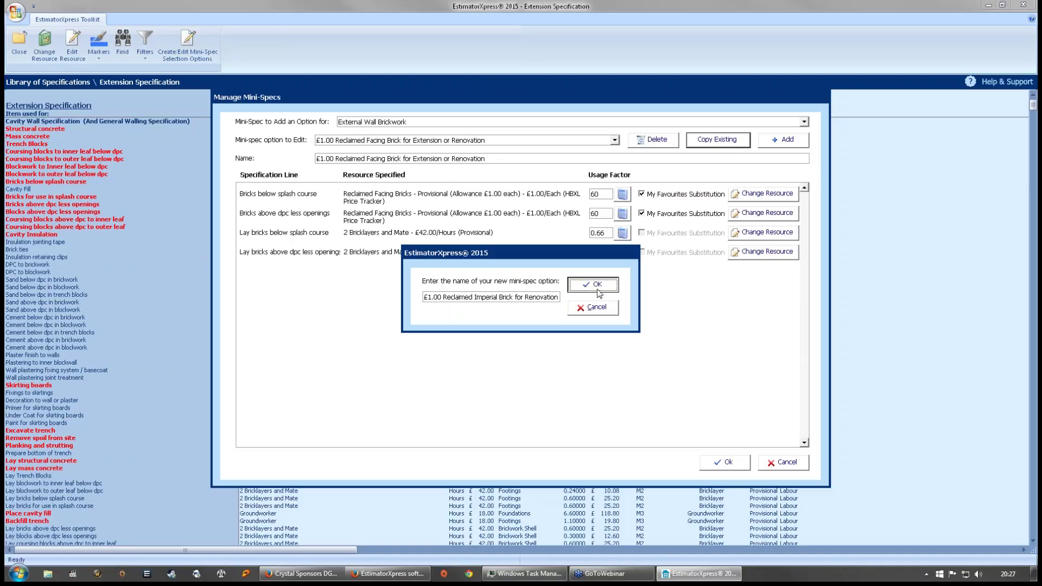
left_click(601, 288)
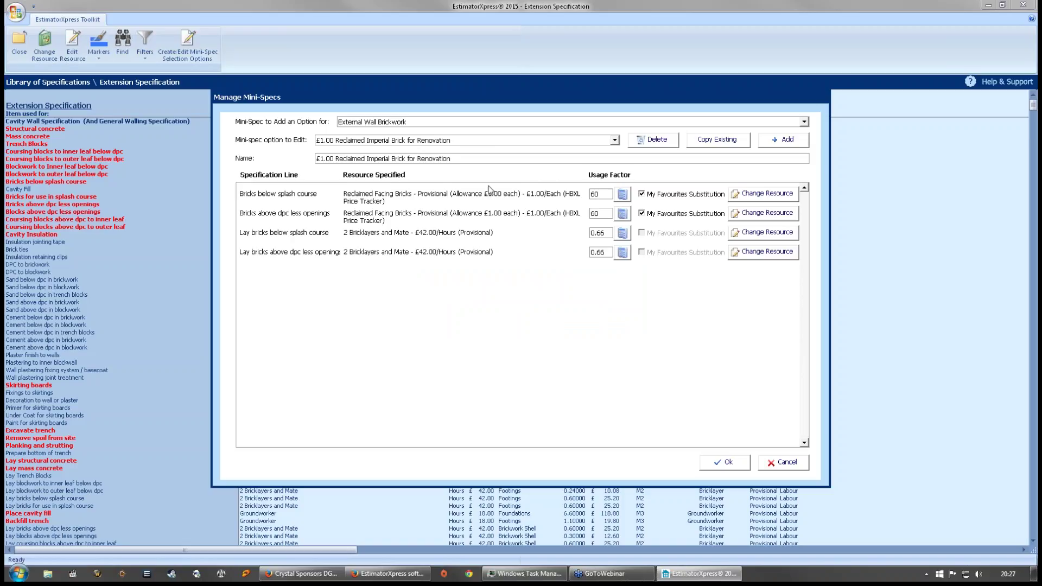
- Set both brick lines' usage factor to 52 bricks per m²
double_click(608, 194)
type("52")
left_click(626, 215)
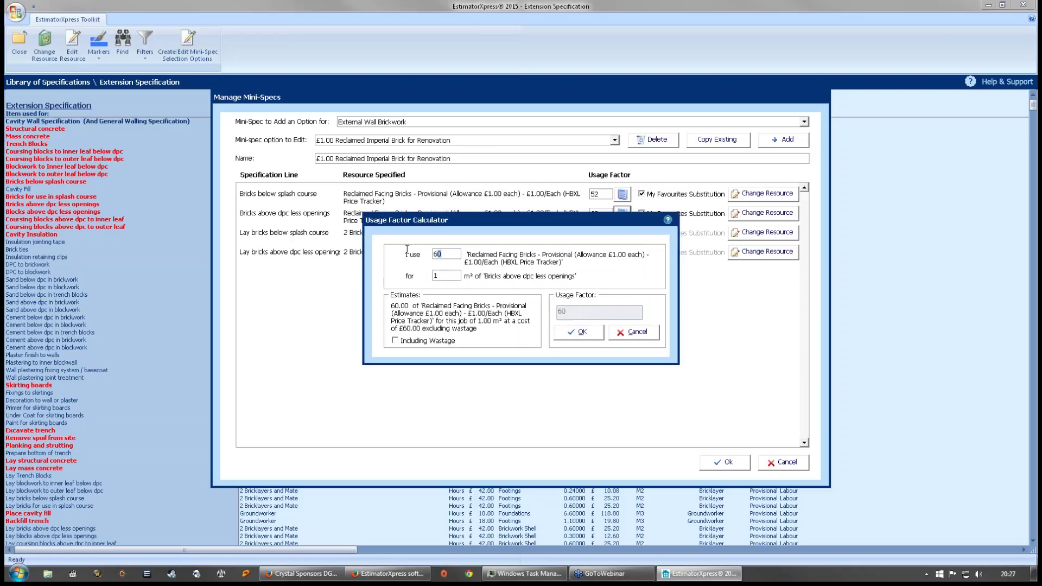
double_click(437, 254)
type("52")
left_click(576, 332)
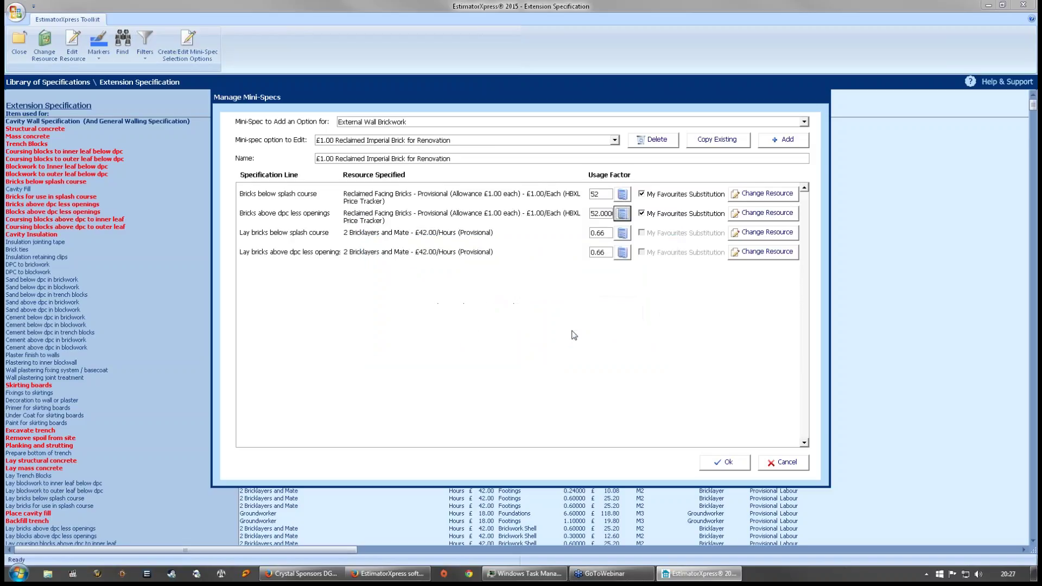
- Set both brick-laying lines to 0.5882 hours, one hour per 1.7 m²
left_click(623, 234)
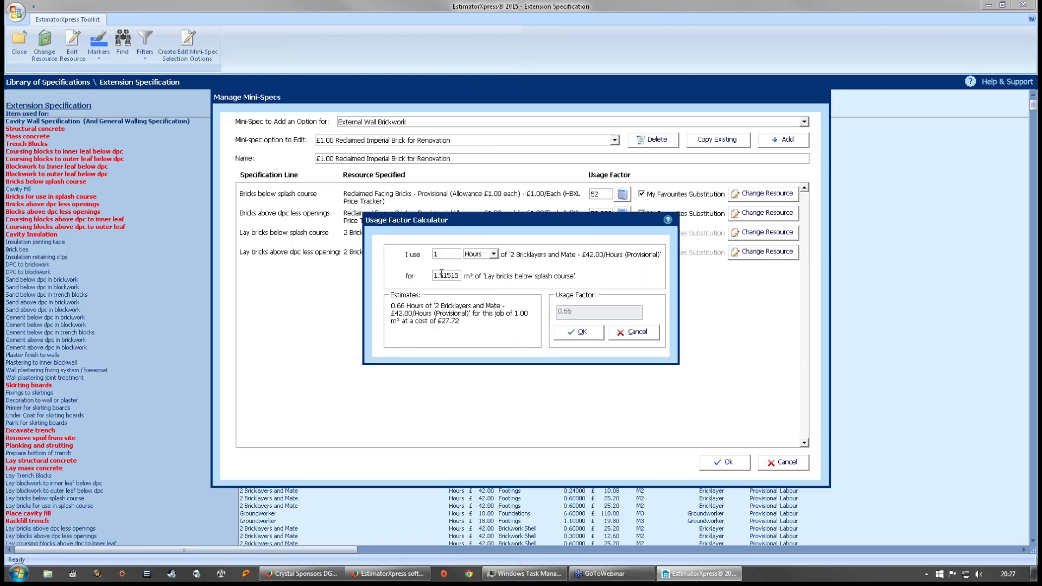
left_click_drag(440, 276, 541, 281)
type("7")
left_click(576, 337)
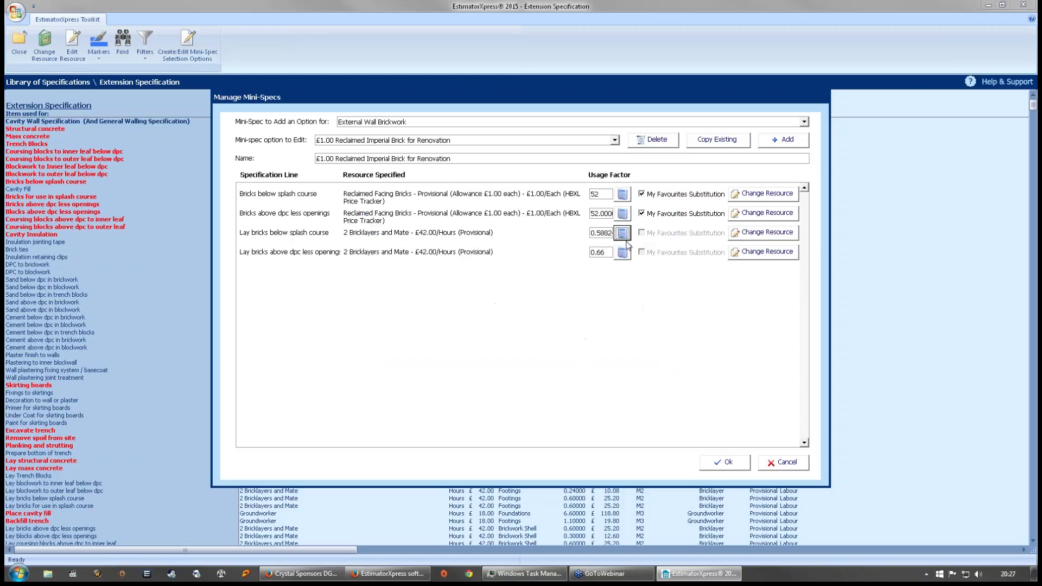
left_click(622, 253)
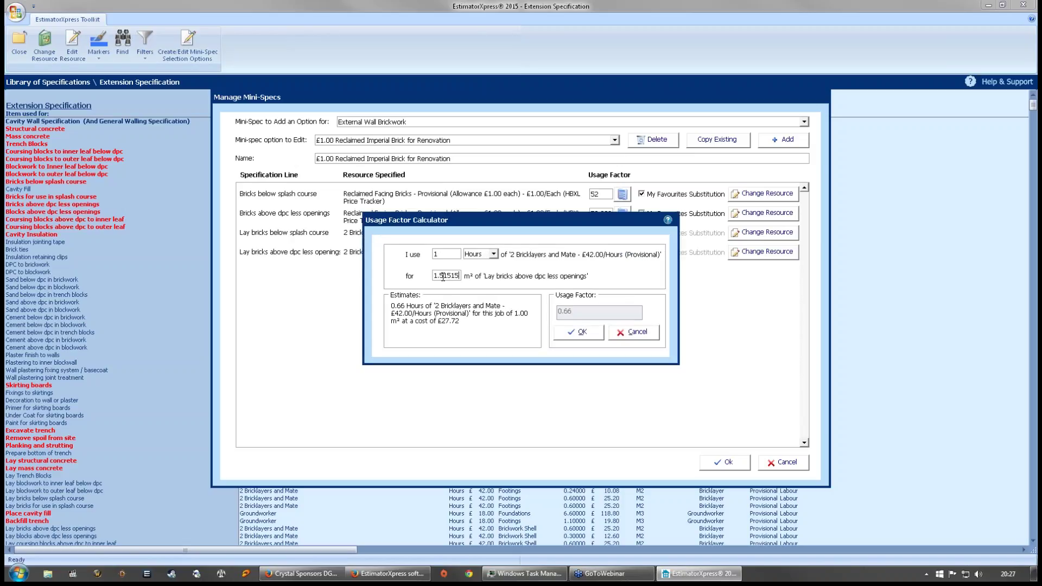
left_click_drag(441, 276, 534, 283)
type("7")
left_click(577, 332)
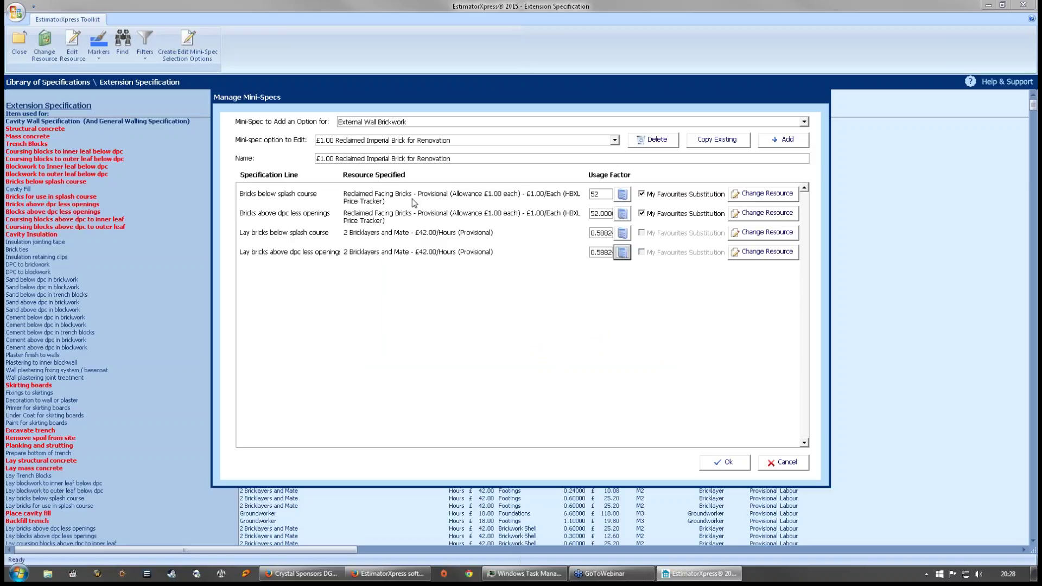
- Change the bricks-below-splash-course resource to £1.00 Matching Brick Company provisional facing bricks
left_click(753, 195)
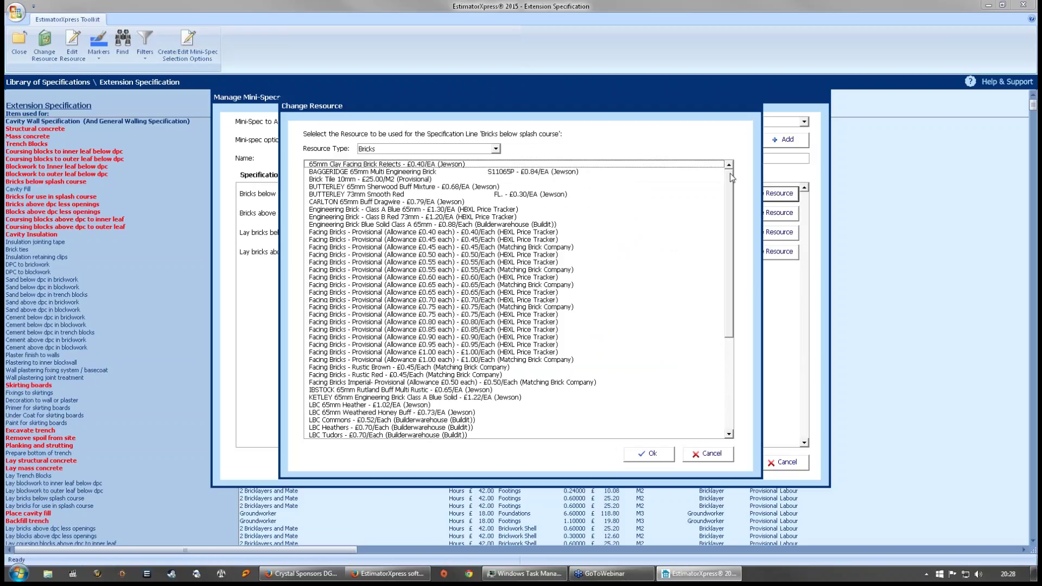
left_click_drag(730, 175, 734, 294)
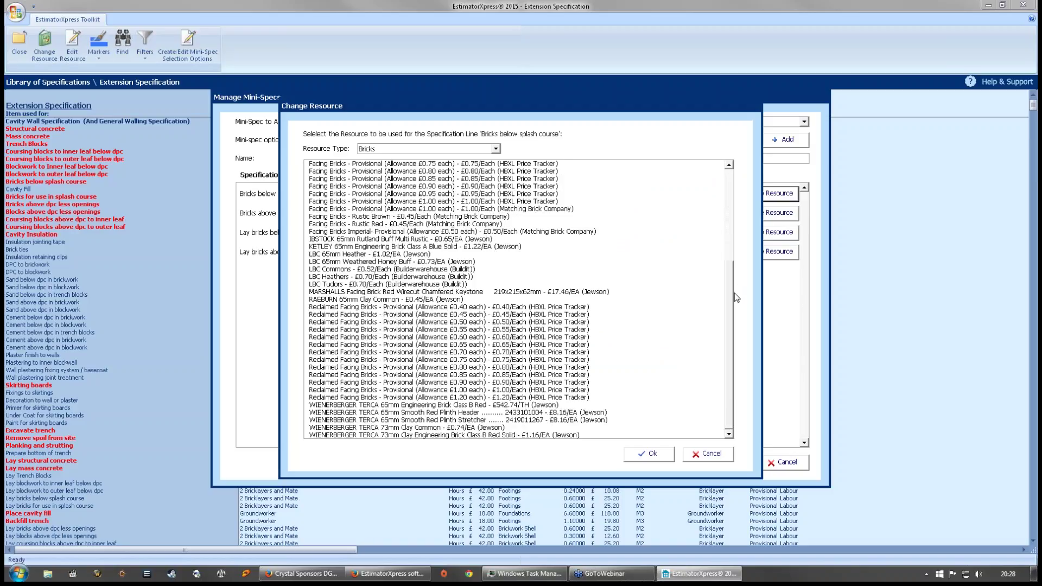
left_click_drag(736, 296, 728, 175)
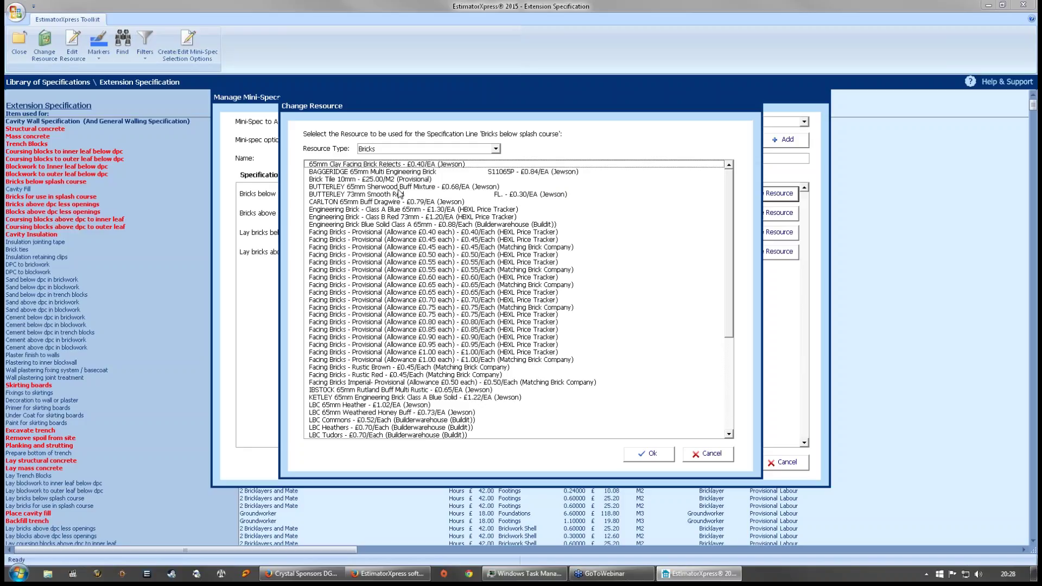
left_click_drag(730, 213, 730, 222)
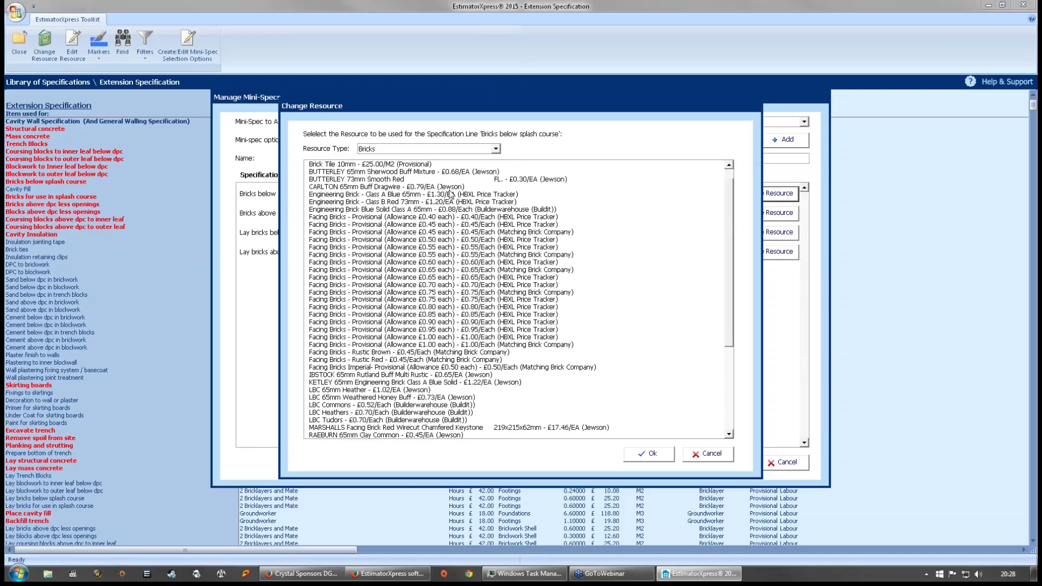
left_click(392, 346)
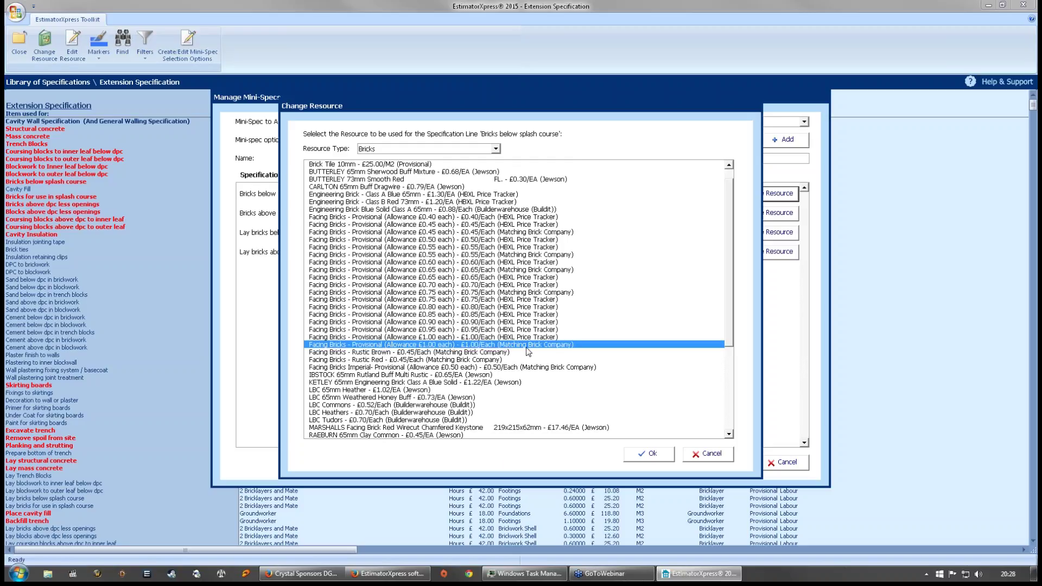
left_click(654, 454)
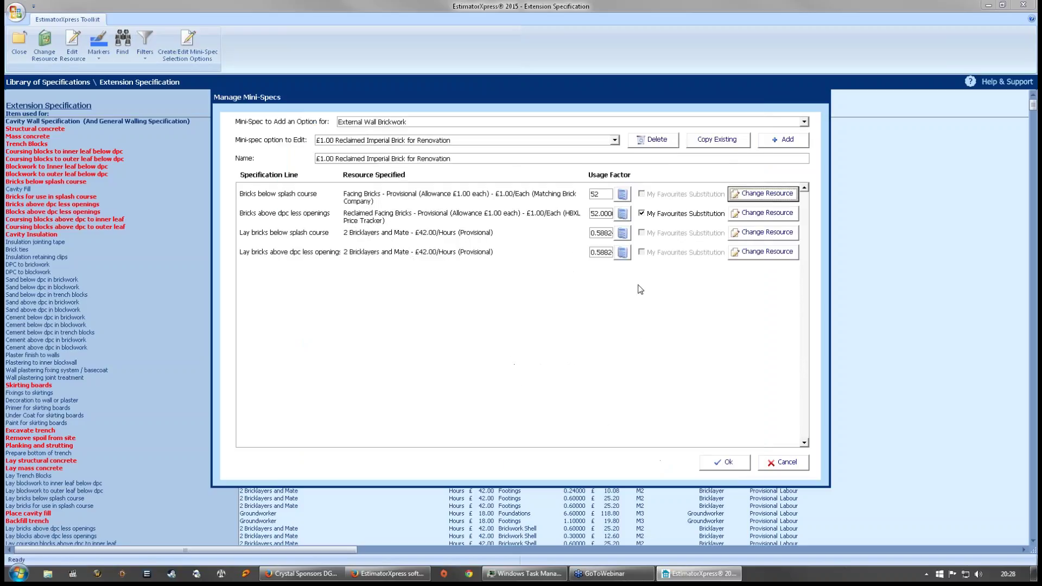
- Change the bricks-above-dpc resource to the same £1.00 Matching Brick Company facing bricks
left_click(758, 215)
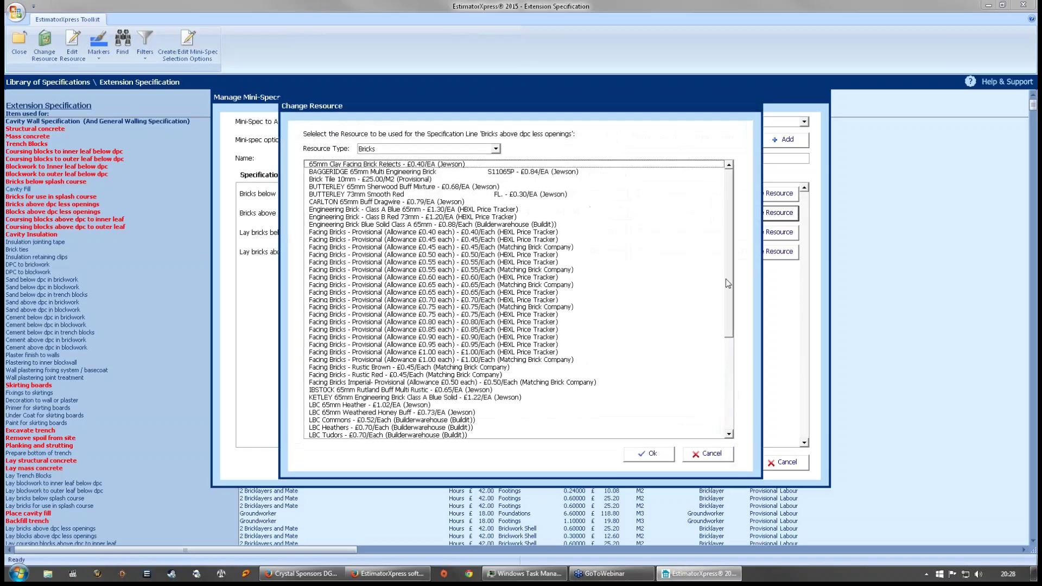
scroll(536, 361, "down", 1)
left_click(526, 353)
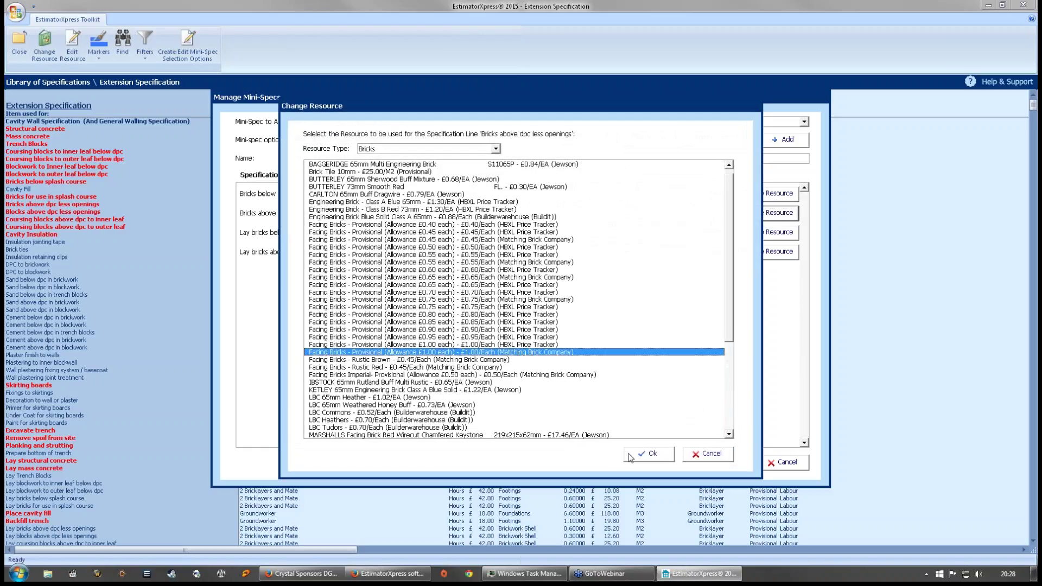
left_click(633, 454)
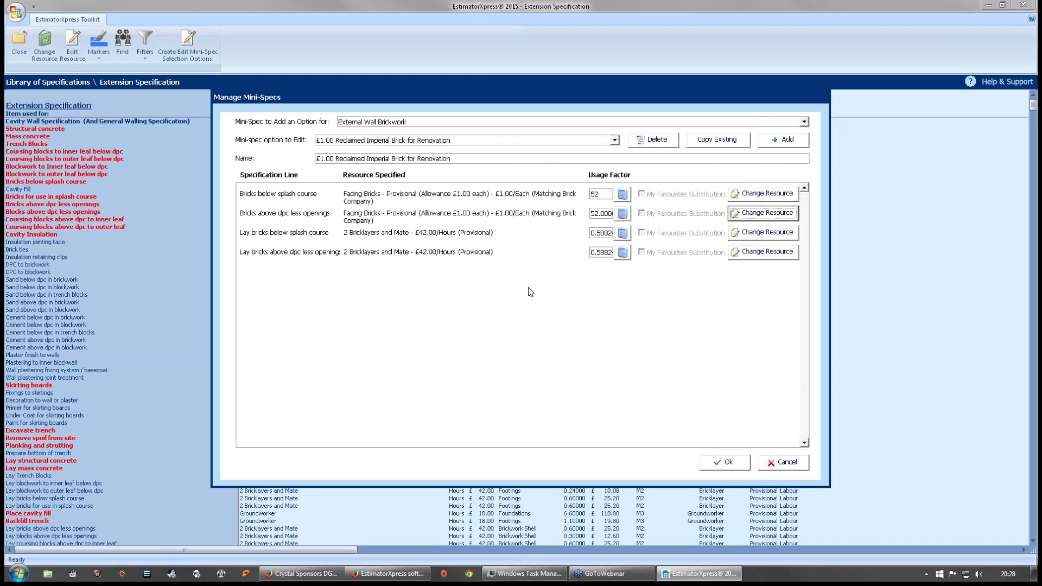
- Save the mini-spec and close the Extension Specification back to the start menu
left_click(723, 462)
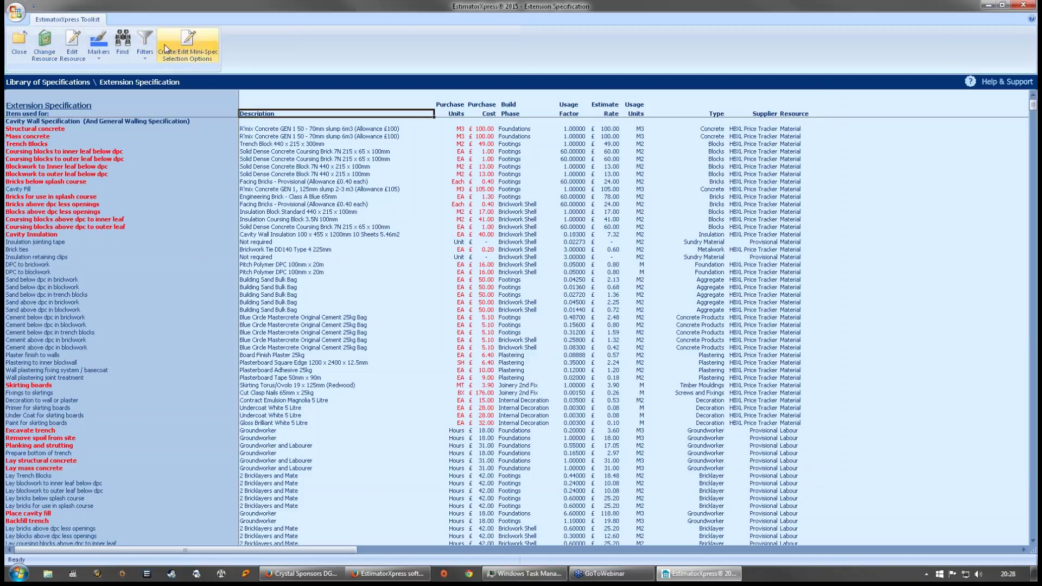
left_click(196, 44)
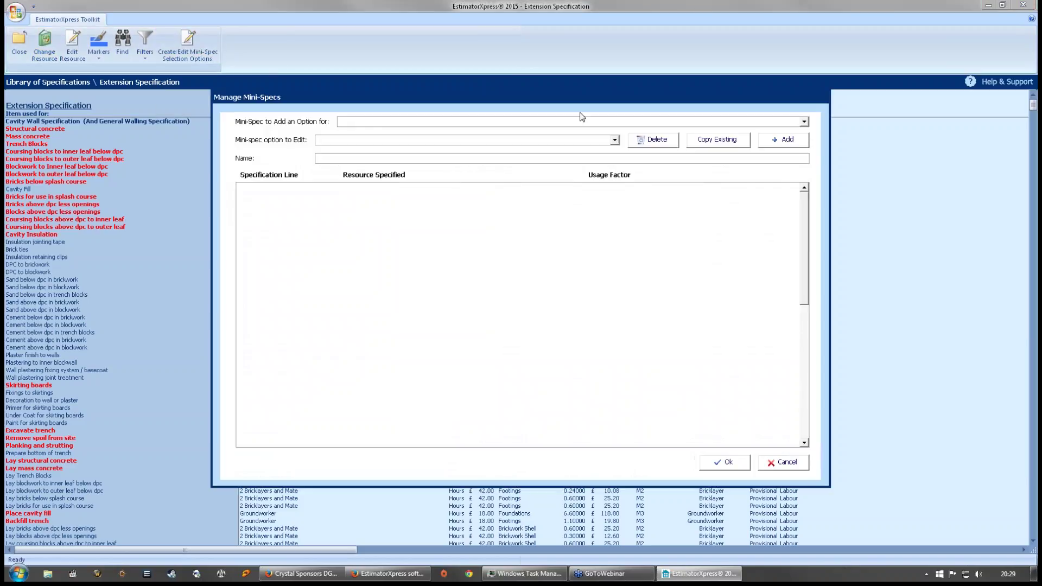
left_click(783, 462)
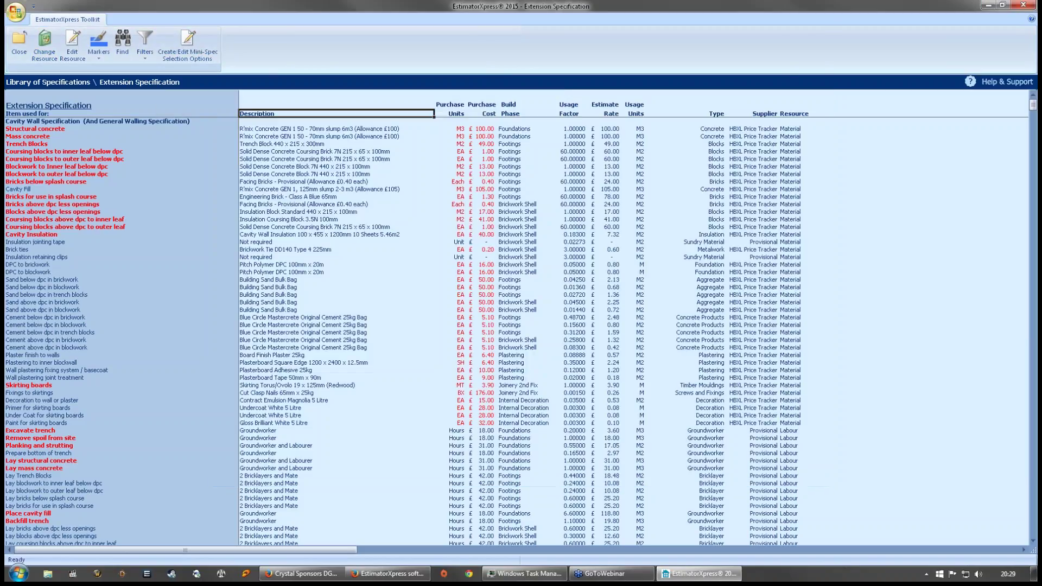
left_click(22, 60)
left_click(22, 59)
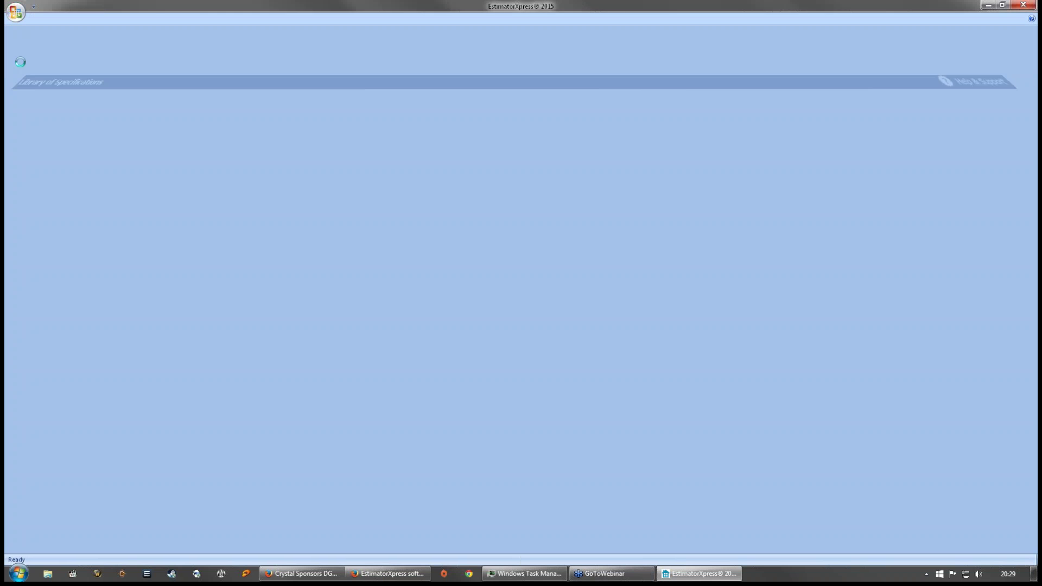
left_click(304, 379)
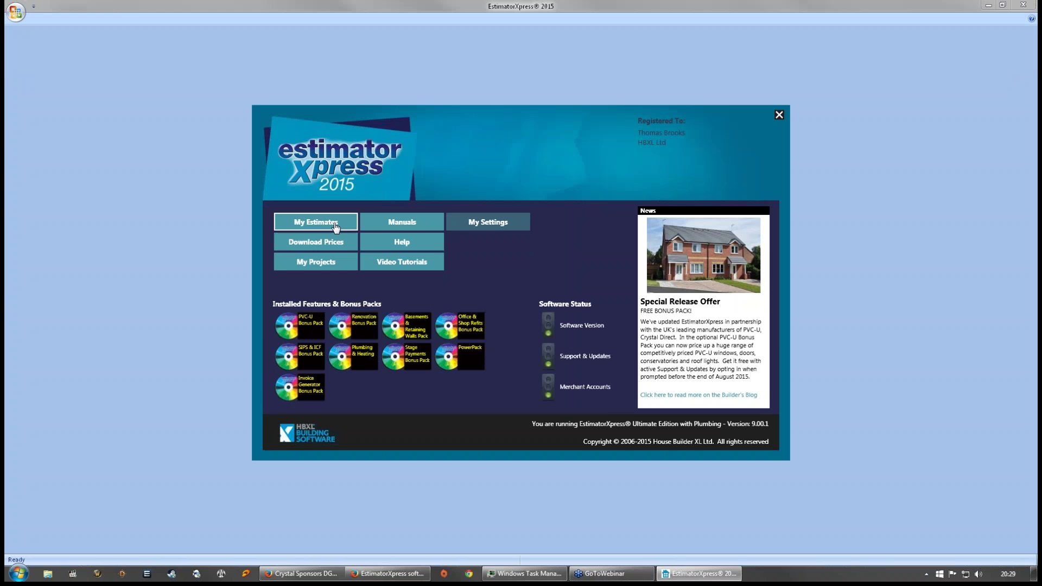
- Open the PVC Training estimate from My Estimates
left_click(315, 222)
left_click(21, 341)
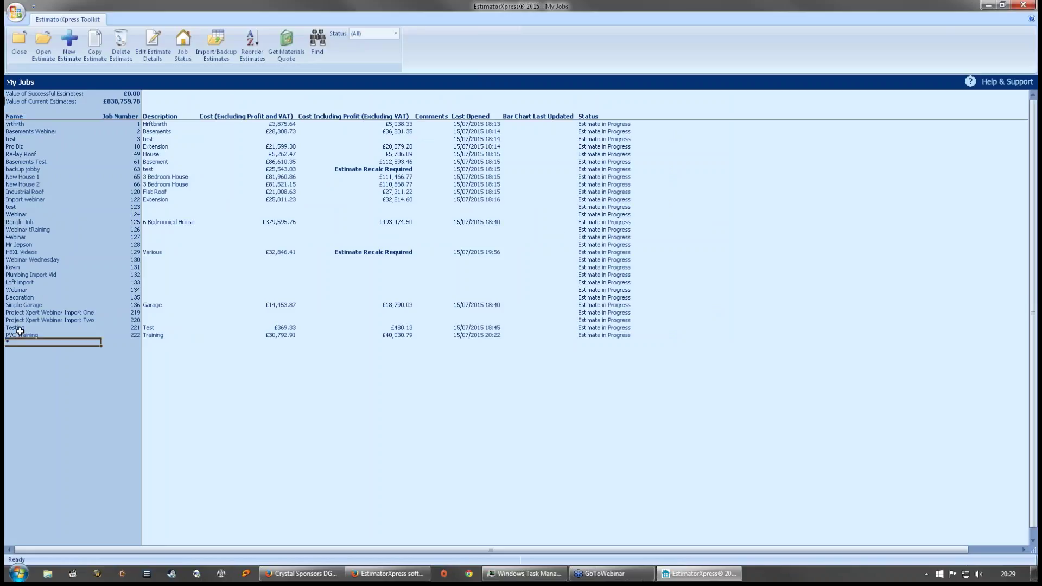
left_click(20, 334)
left_click(44, 46)
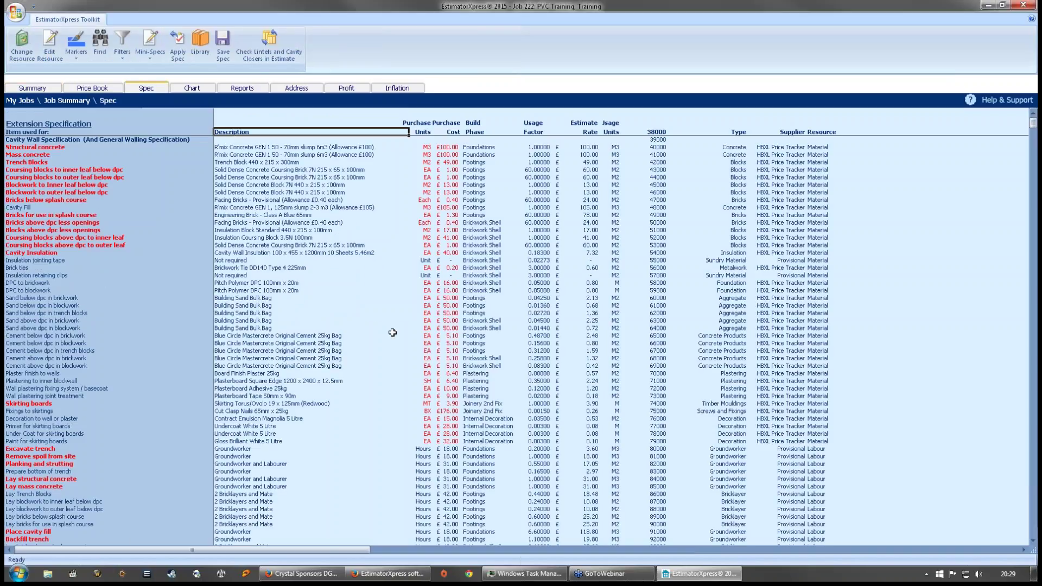
- Set External Wall Brickwork to '£1.00 Reclaimed Imperial Brick for Renovation', declining to apply it yet
left_click(149, 46)
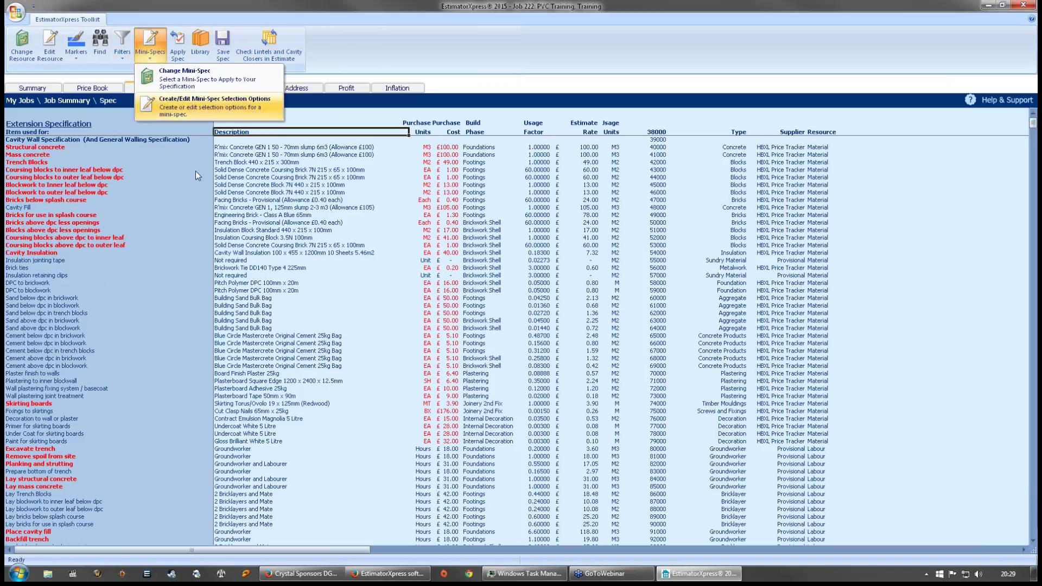
left_click(194, 80)
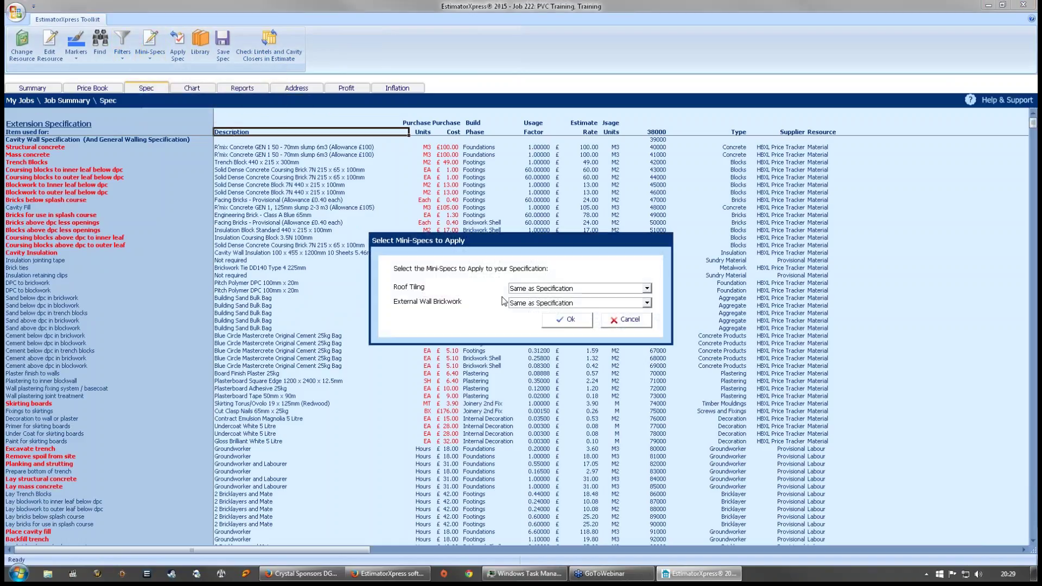
left_click(646, 302)
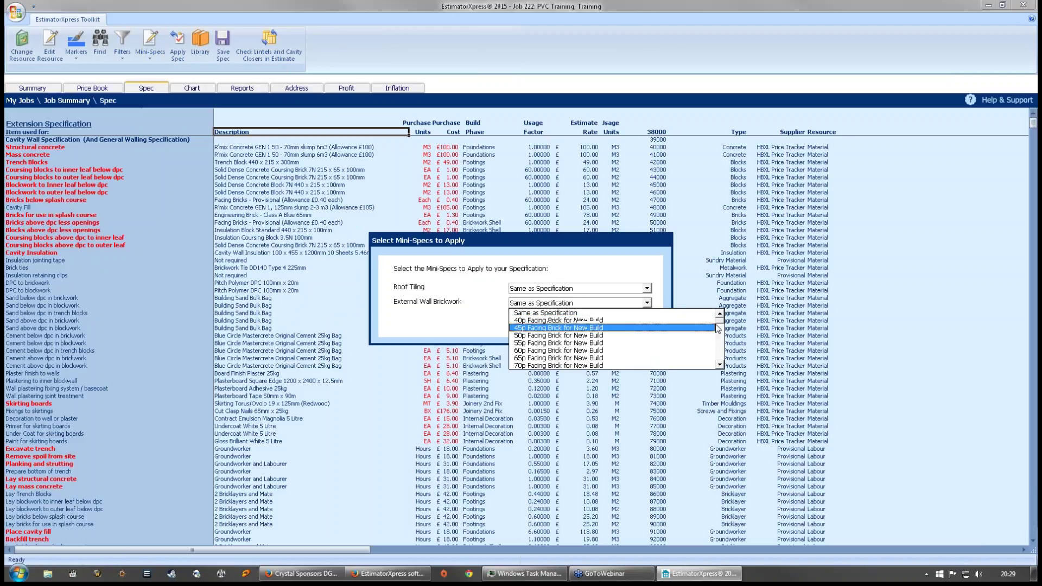
left_click_drag(720, 321, 720, 360)
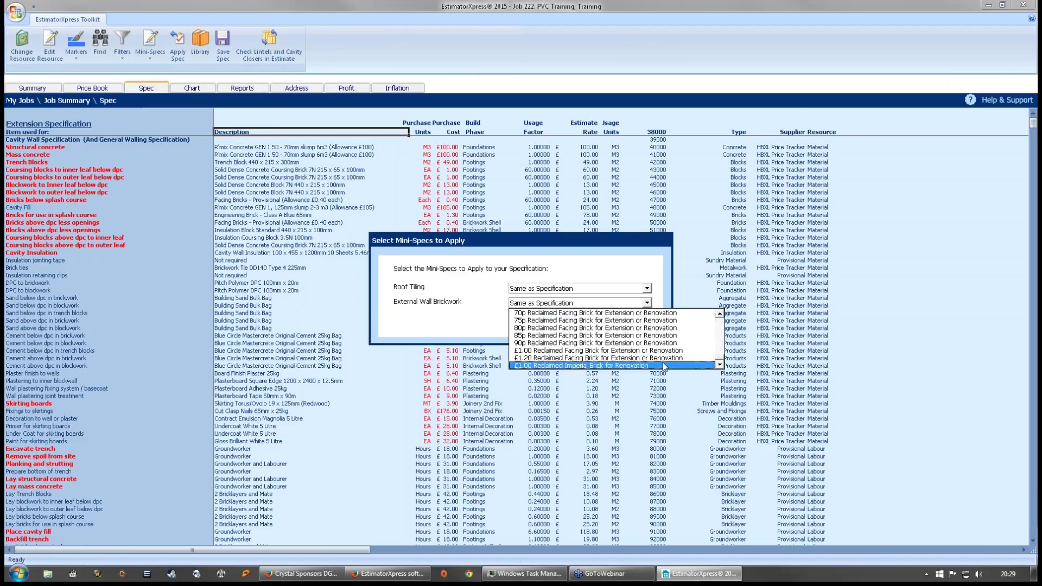
left_click(603, 366)
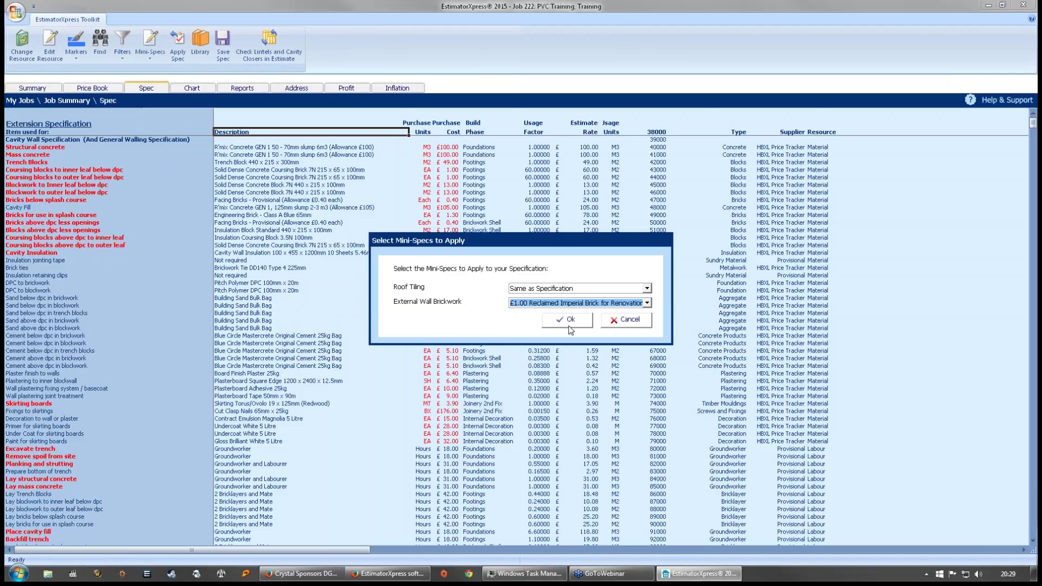
left_click(568, 320)
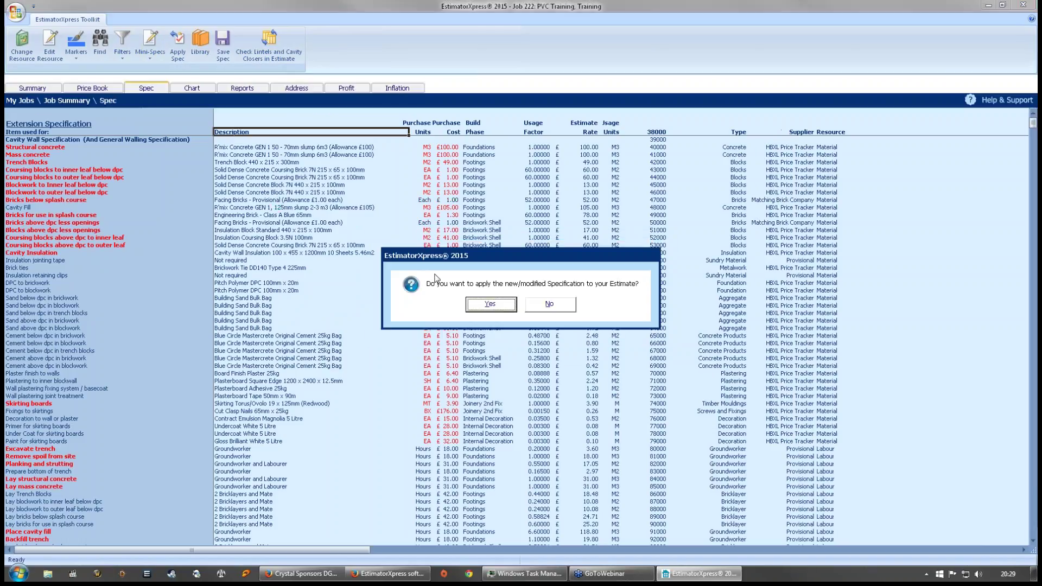
left_click(540, 309)
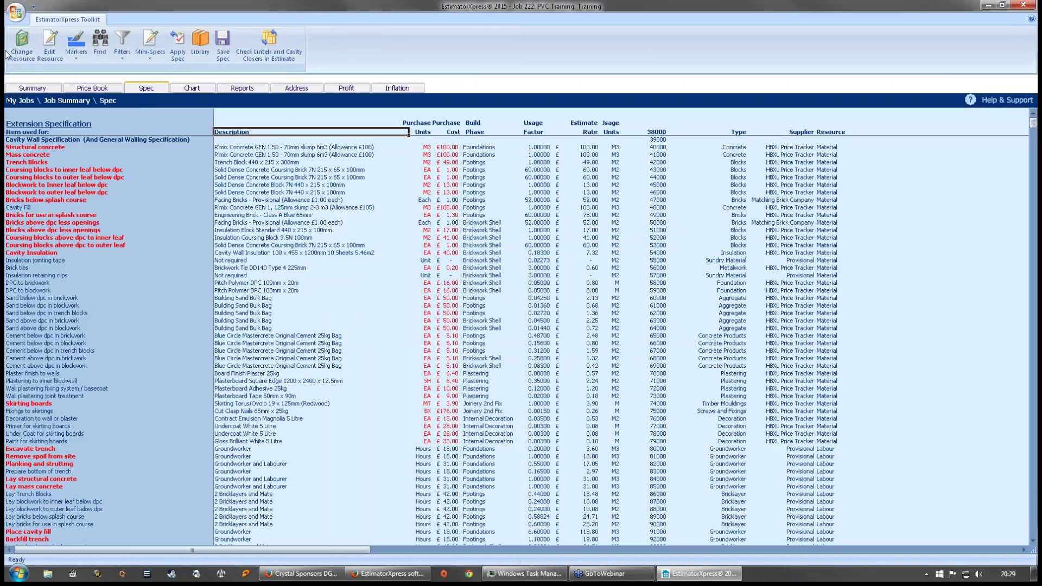
- View the About EstimatorXpress information and close it
left_click(20, 12)
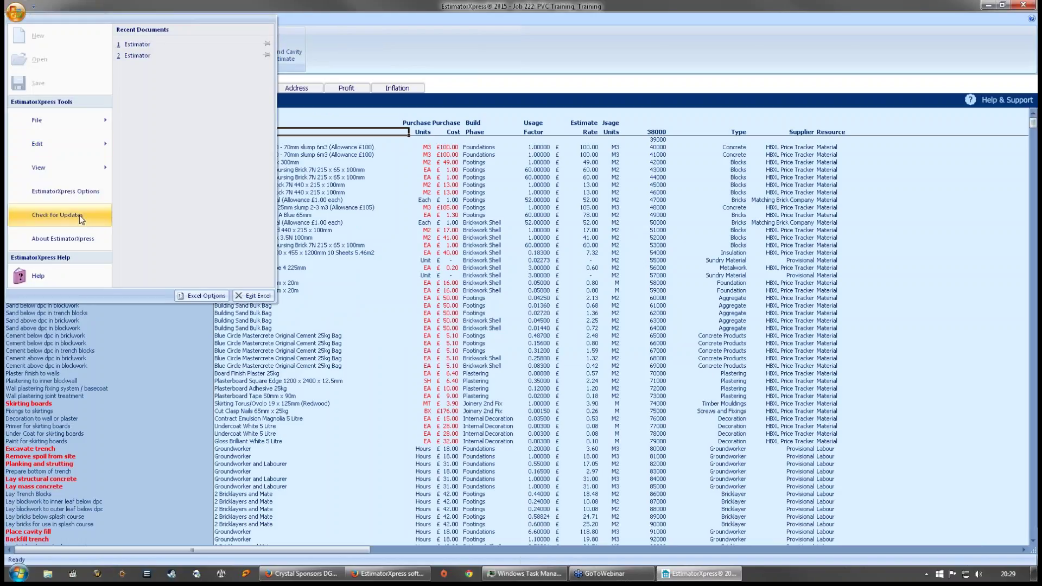
left_click(64, 239)
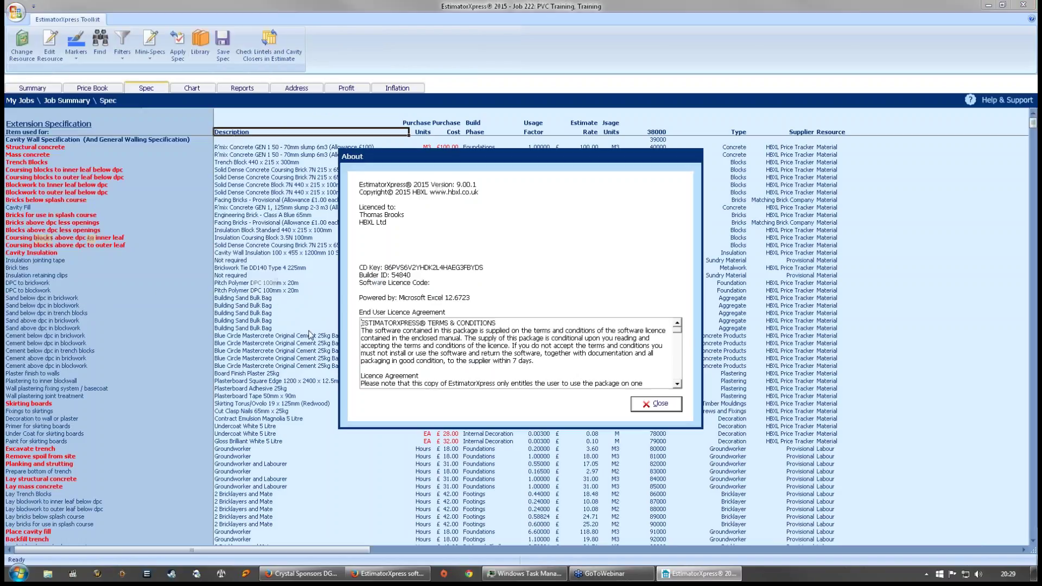
left_click(663, 404)
- Untick 'Recalc all Workbooks' in the Estimates options and save
left_click(17, 11)
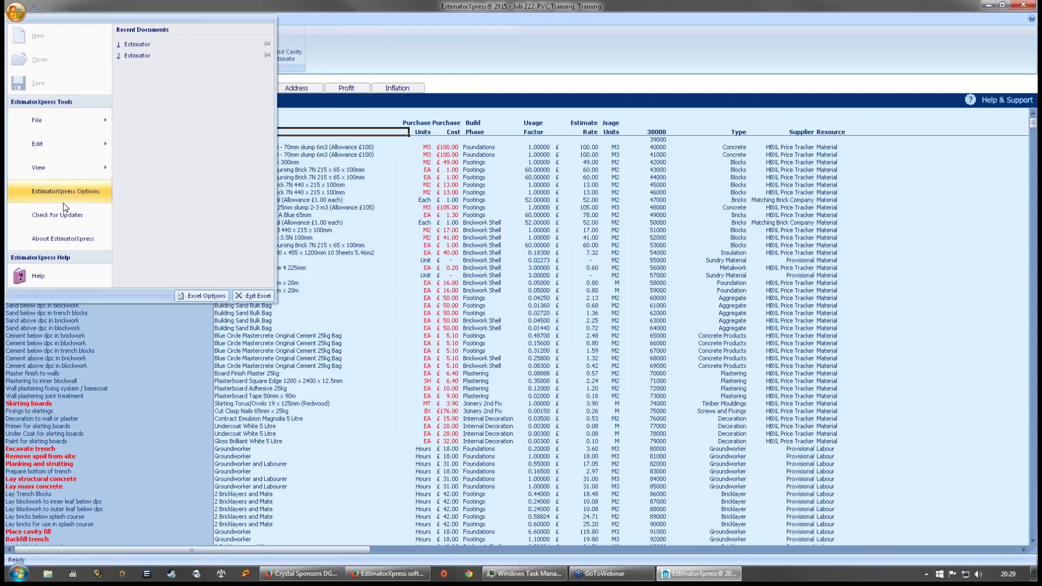
left_click(64, 196)
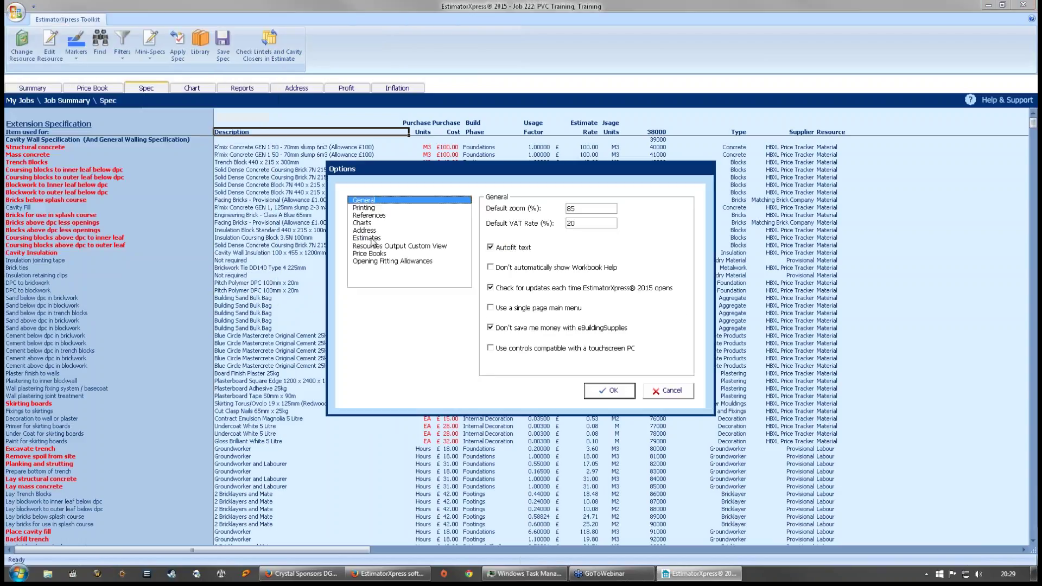
left_click(371, 240)
left_click(491, 212)
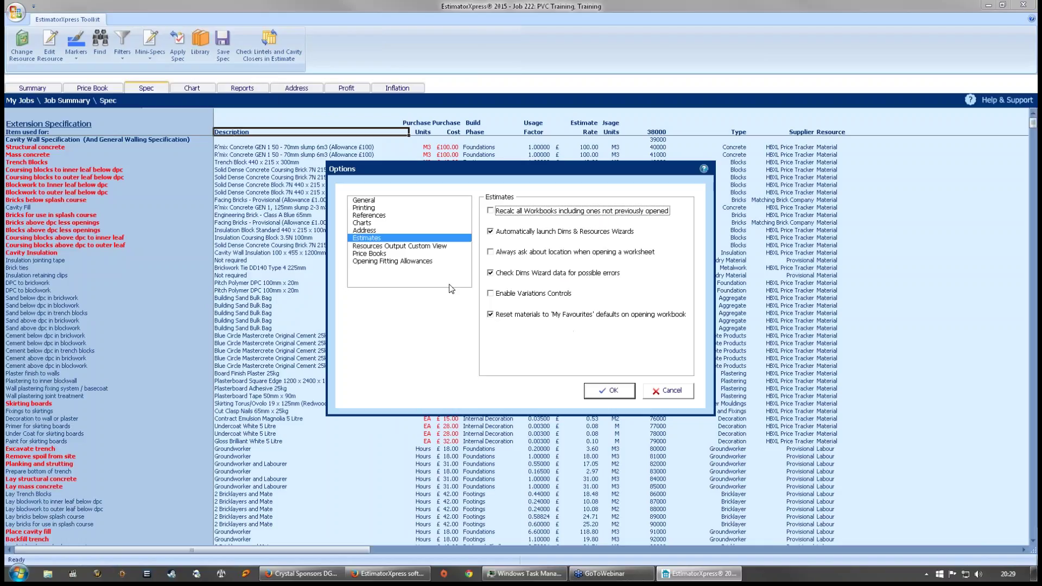
left_click(606, 393)
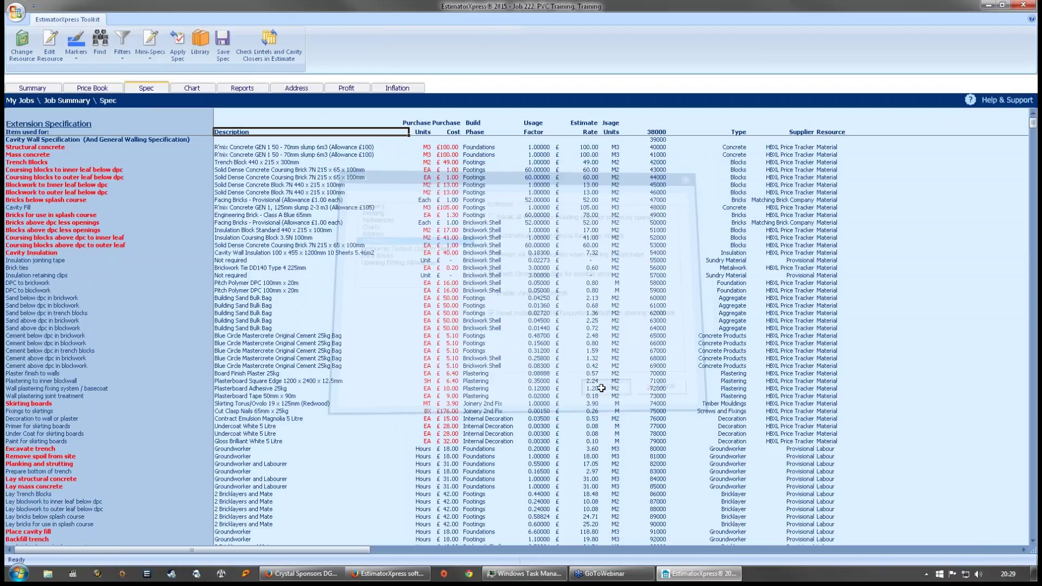
left_click(181, 42)
- Confirm applying the modified specification to the PVC Training estimate
left_click(477, 369)
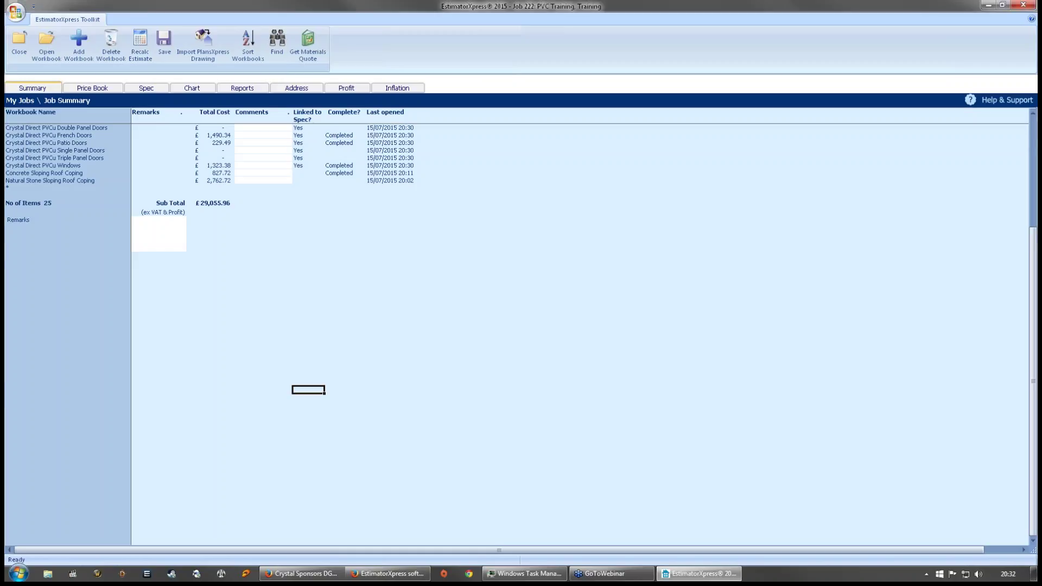
- Scroll up the PVC Training job summary before switching to the HBXL LTD YouTube channel
scroll(256, 254, "up", 4)
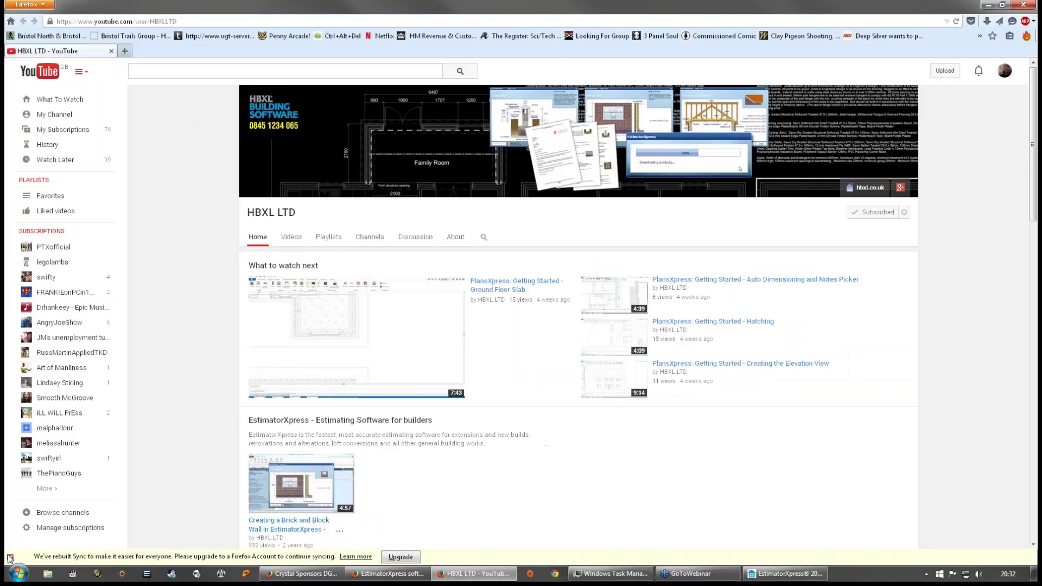
- Dismiss the Firefox Sync notification and open the HBXL Quickies playlist of tutorial videos
left_click(10, 558)
scroll(226, 378, "down", 5)
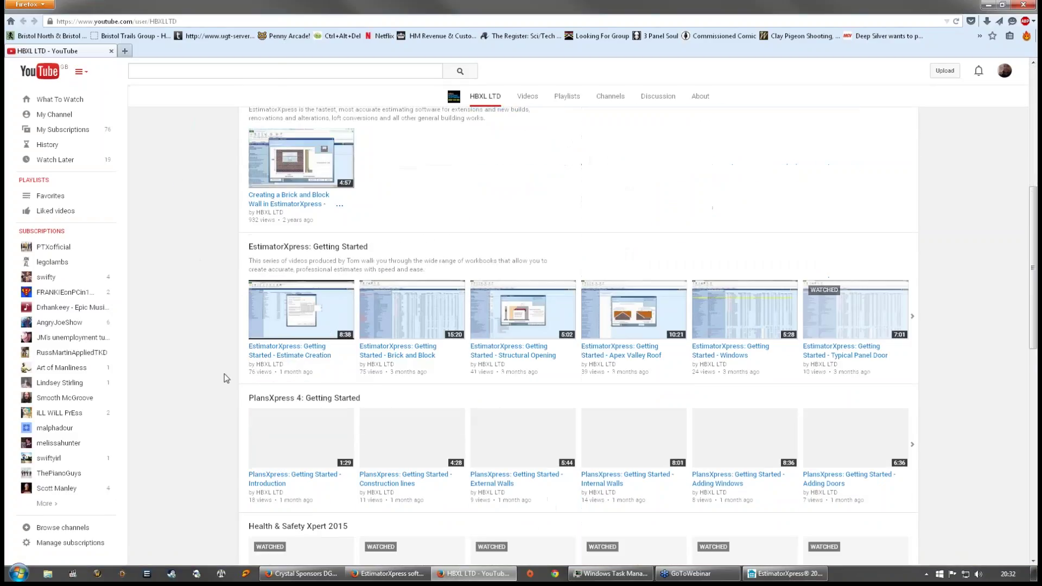
scroll(227, 378, "down", 10)
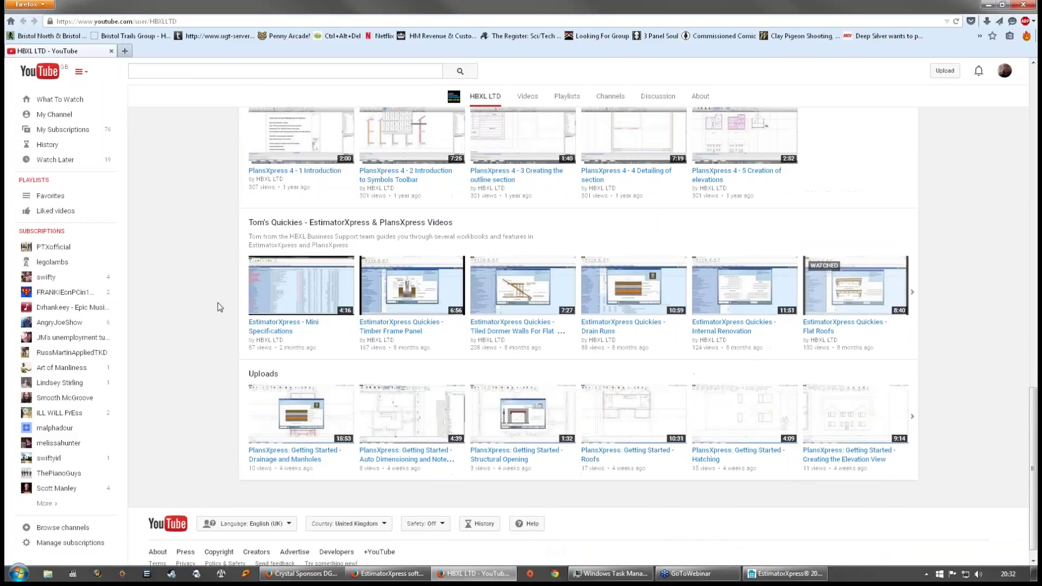
scroll(218, 304, "down", 1)
left_click(350, 205)
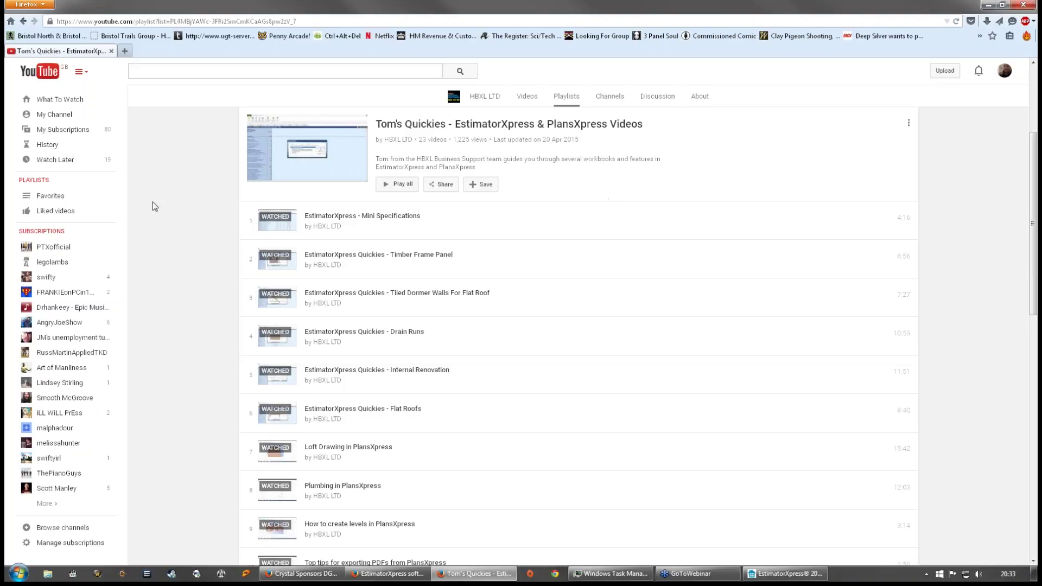
- Browse the Quickies playlist, then close Firefox to return to the PVC Training job summary
scroll(183, 251, "down", 5)
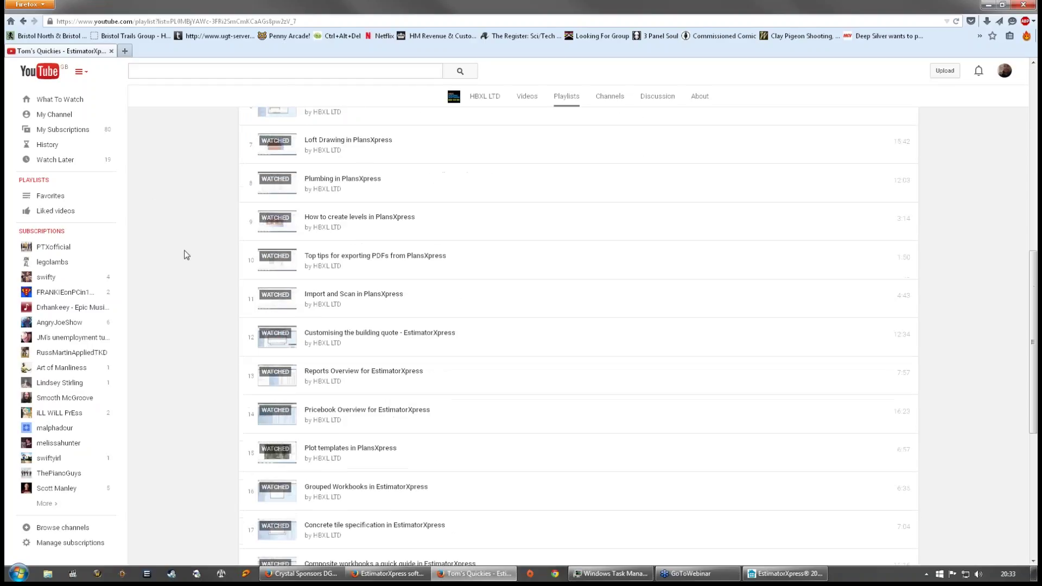
scroll(186, 255, "up", 7)
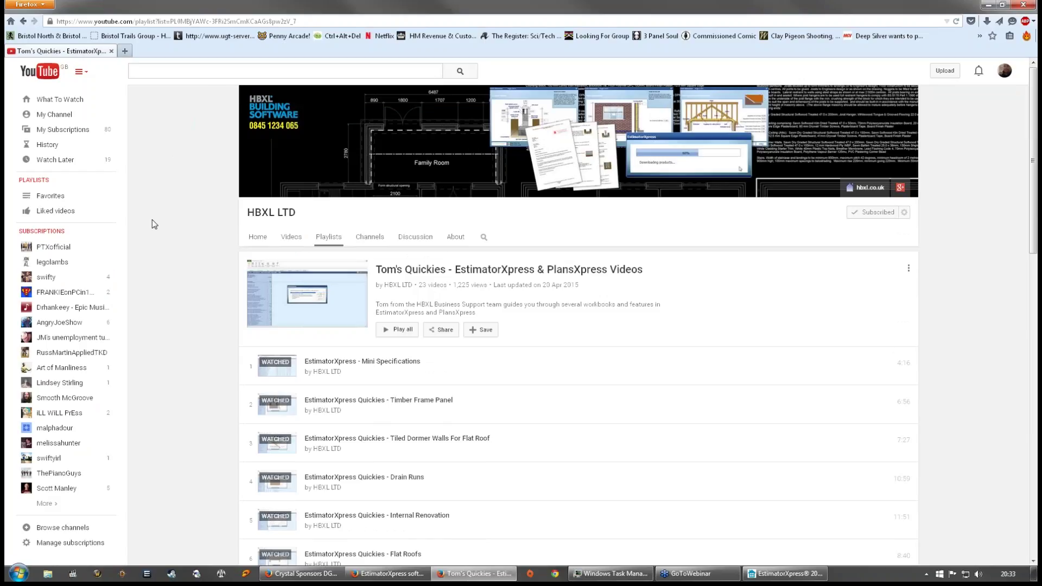
left_click(1023, 4)
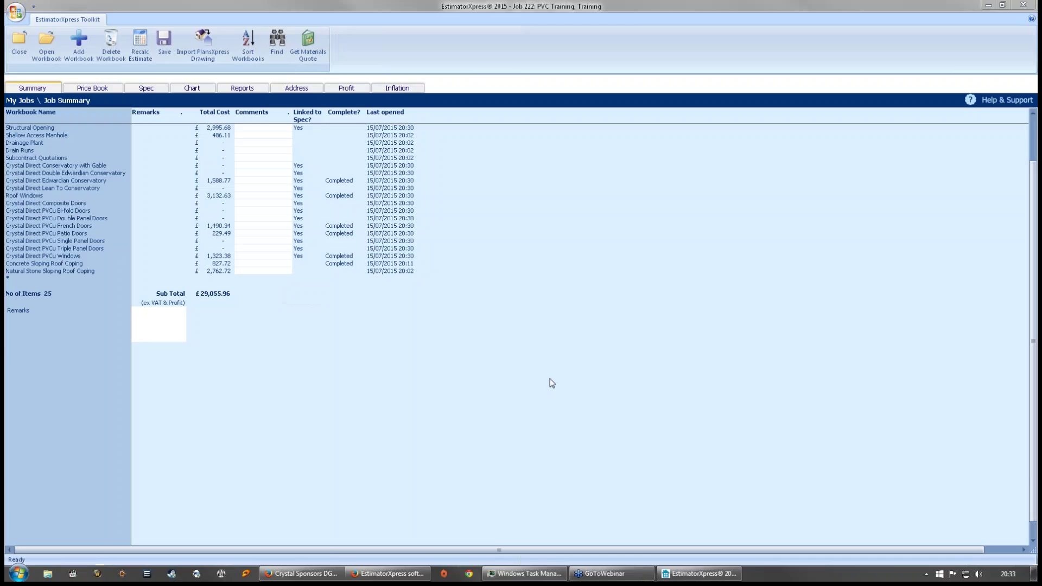